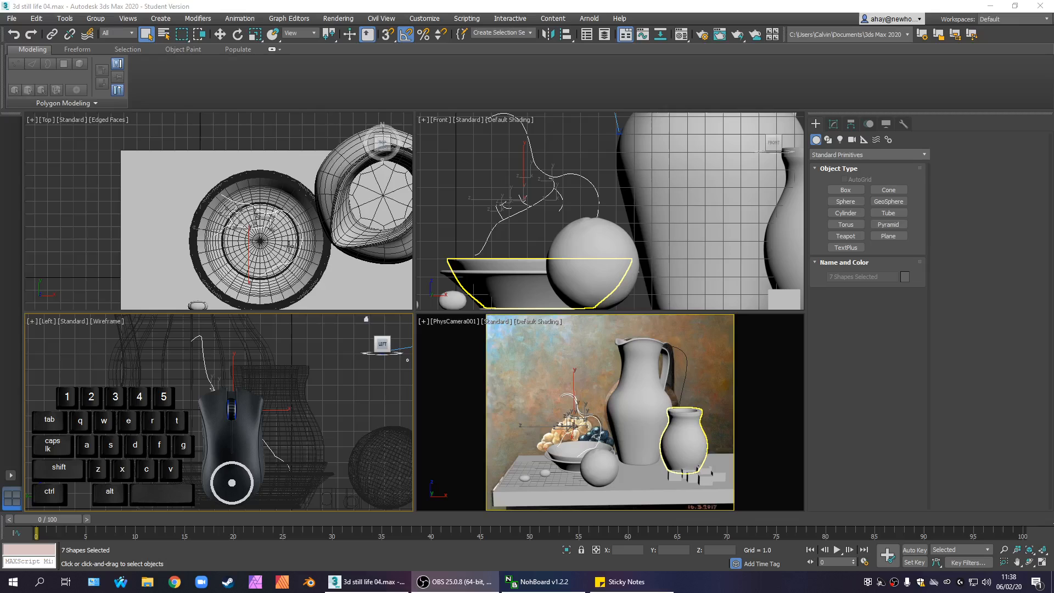
Show the vertices of the long grape stem spline and select its third vertex with the Move tool
scroll(289, 247, up, 5)
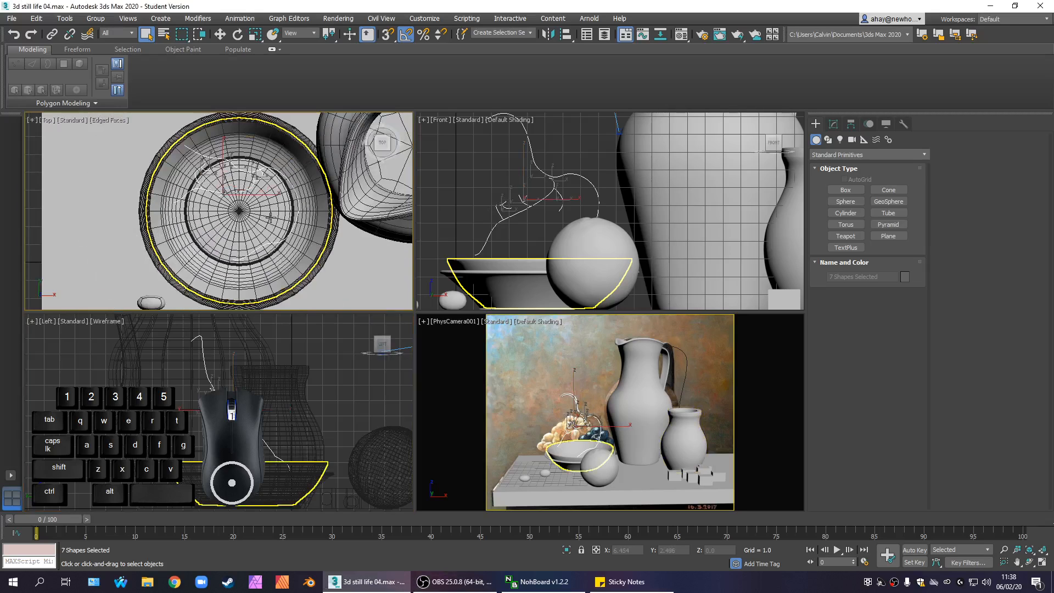
middle_drag(272, 218, 297, 228)
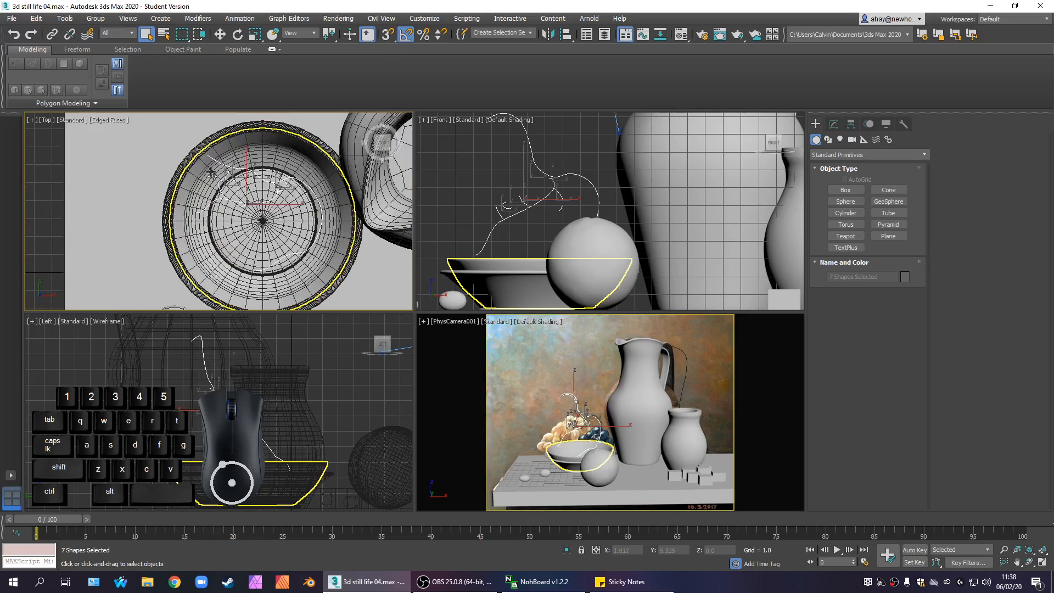
click(835, 126)
click(400, 150)
click(545, 156)
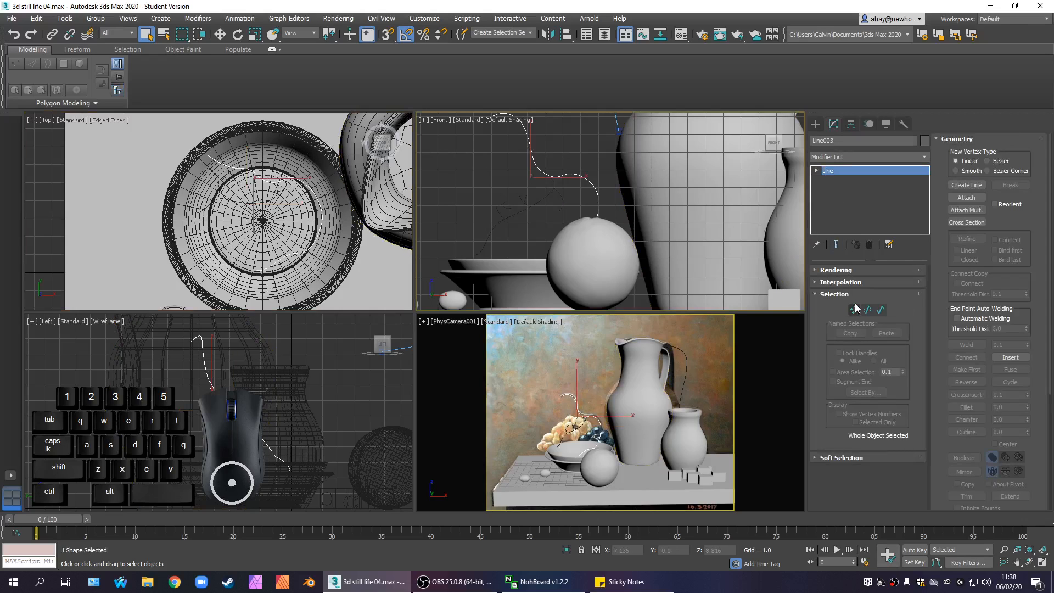
click(854, 311)
middle_drag(518, 166, 492, 231)
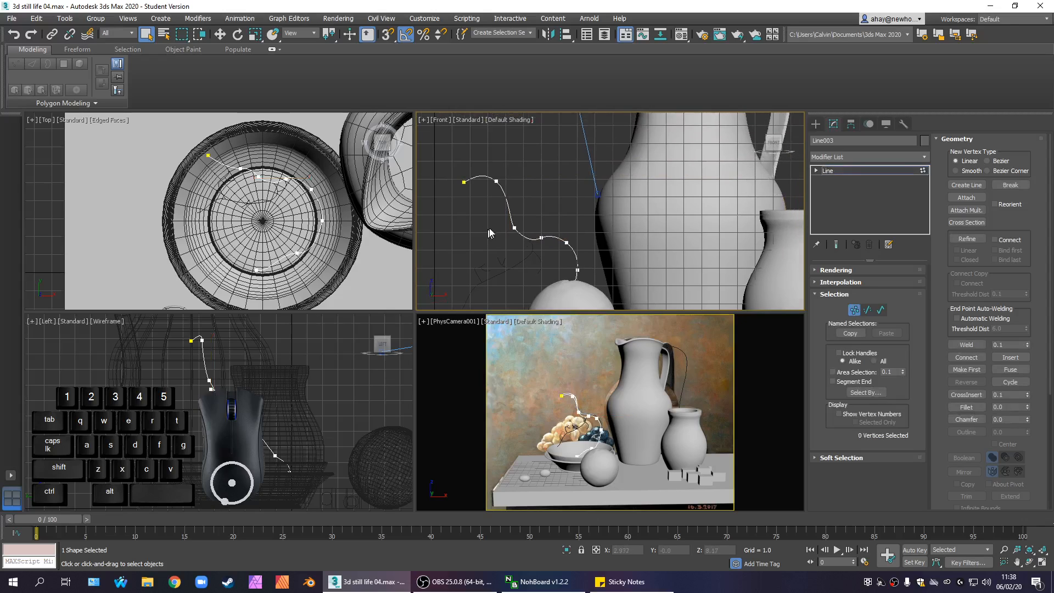
scroll(503, 225, up, 2)
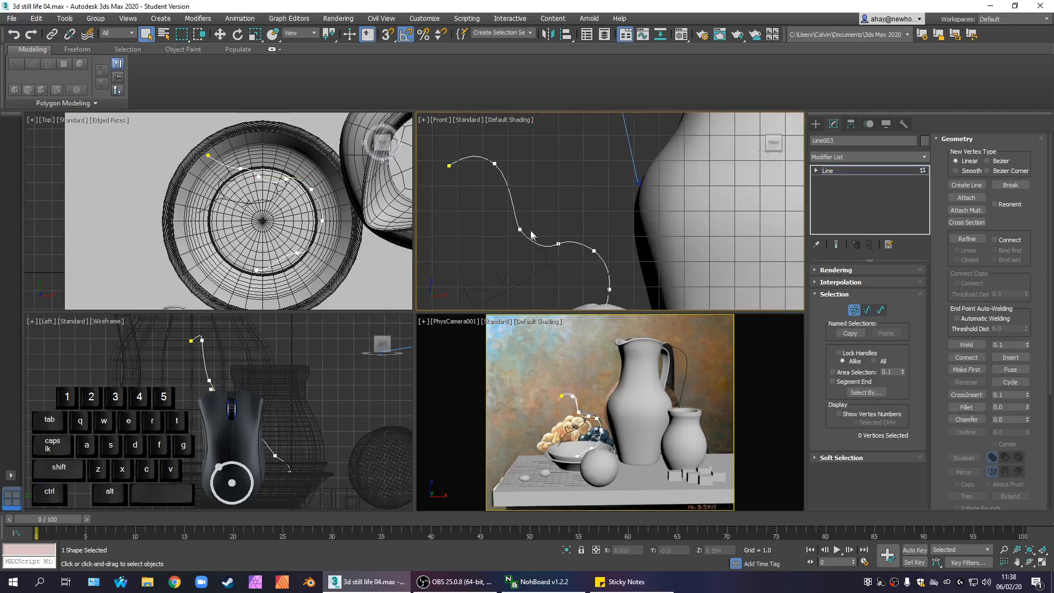
click(513, 231)
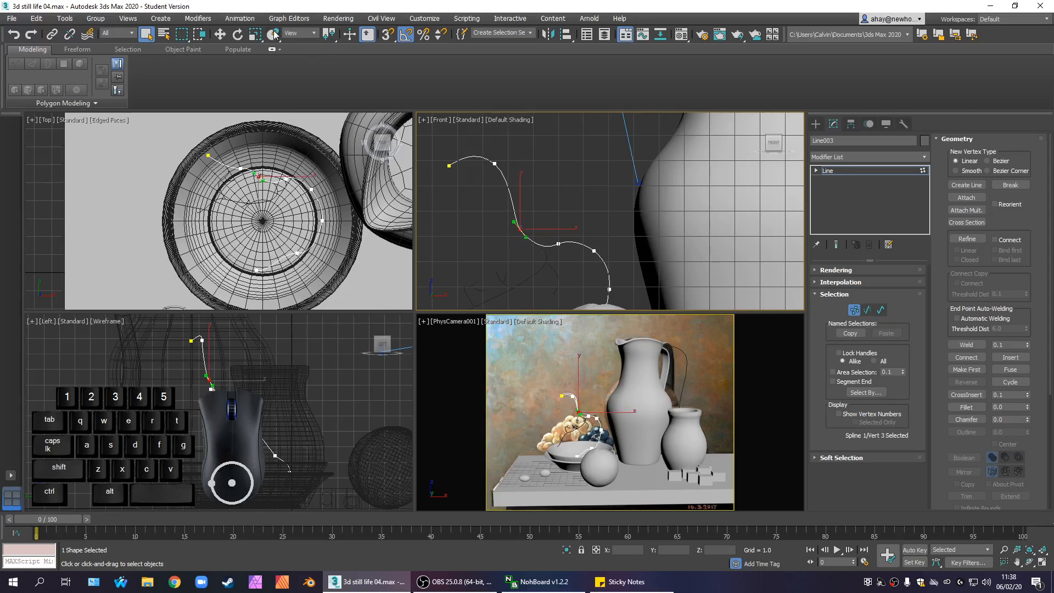
key(w)
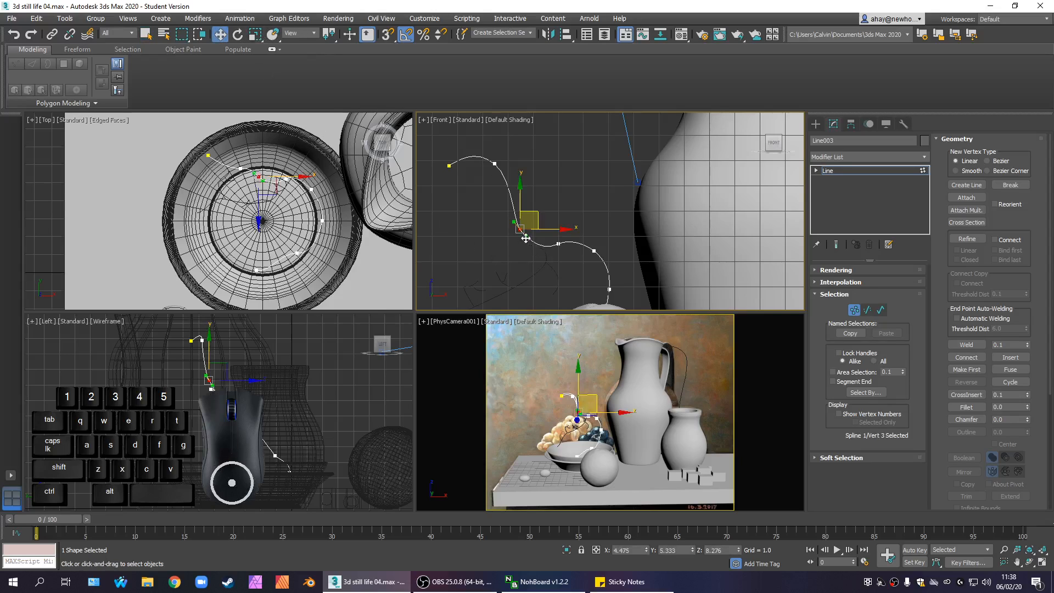
Draw an open seven-vertex line with straight corner segments in the front view, beside the grape stems
click(816, 123)
click(845, 190)
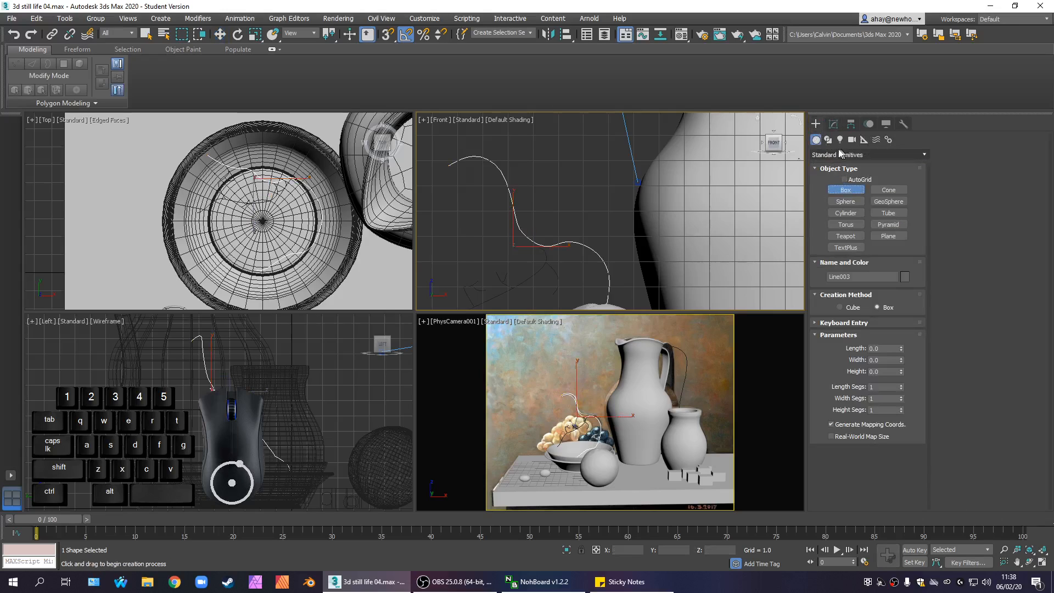
click(828, 140)
click(846, 199)
scroll(559, 225, down, 4)
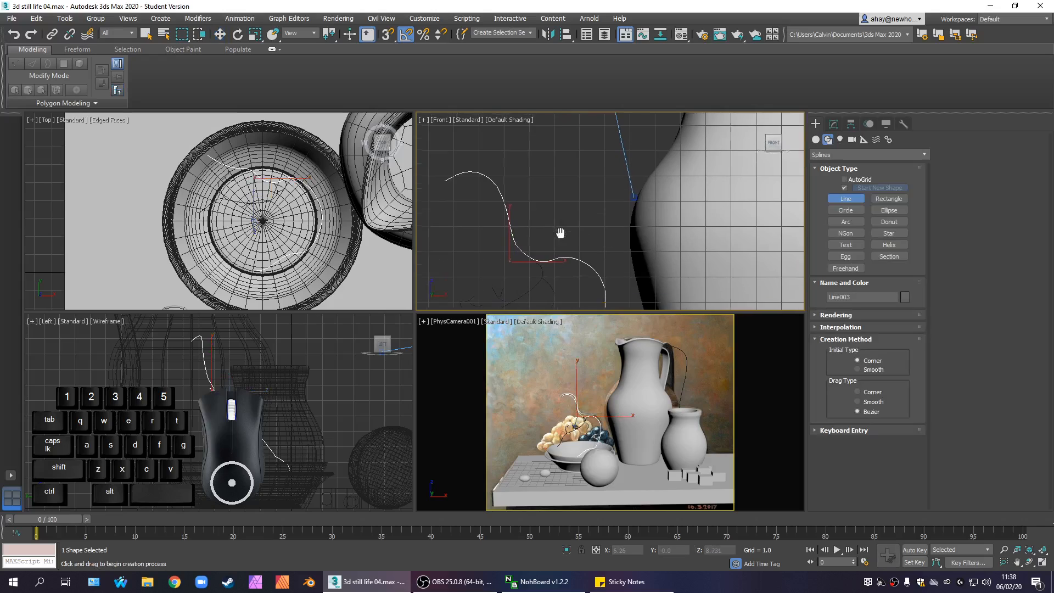
scroll(466, 242, up, 4)
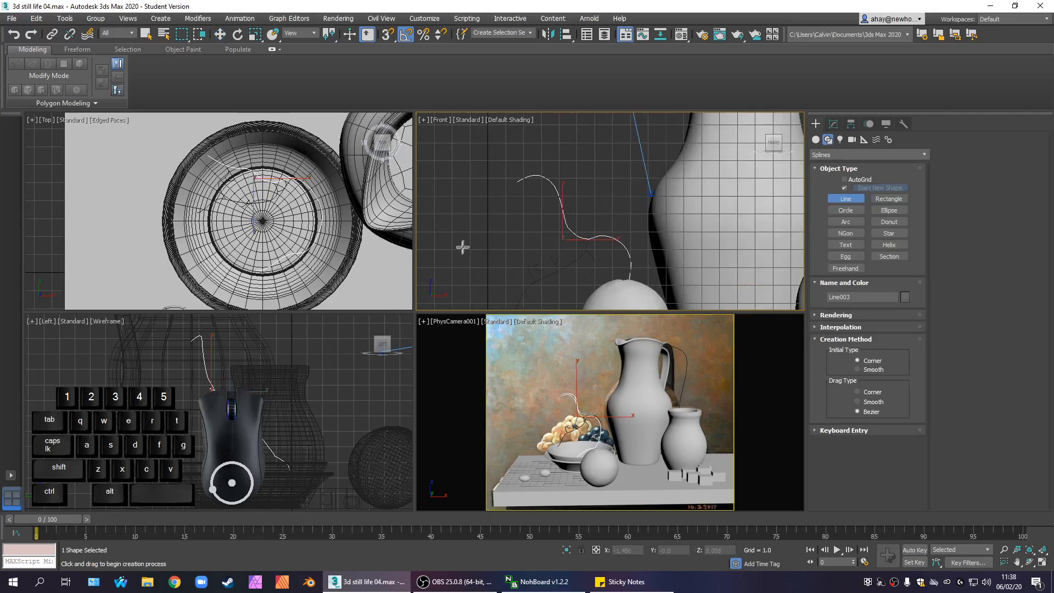
click(483, 190)
click(517, 176)
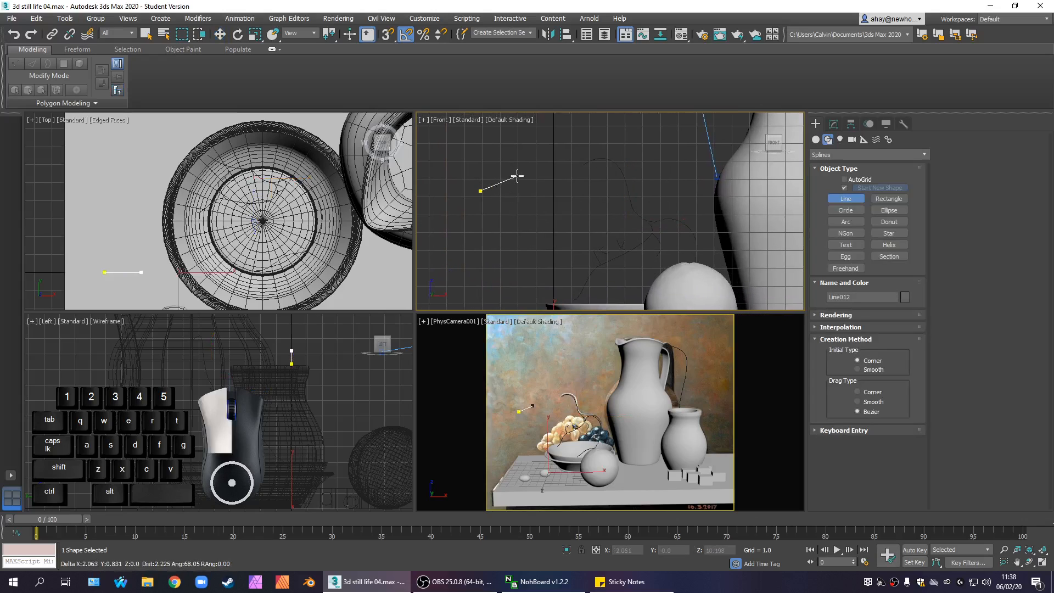
click(537, 242)
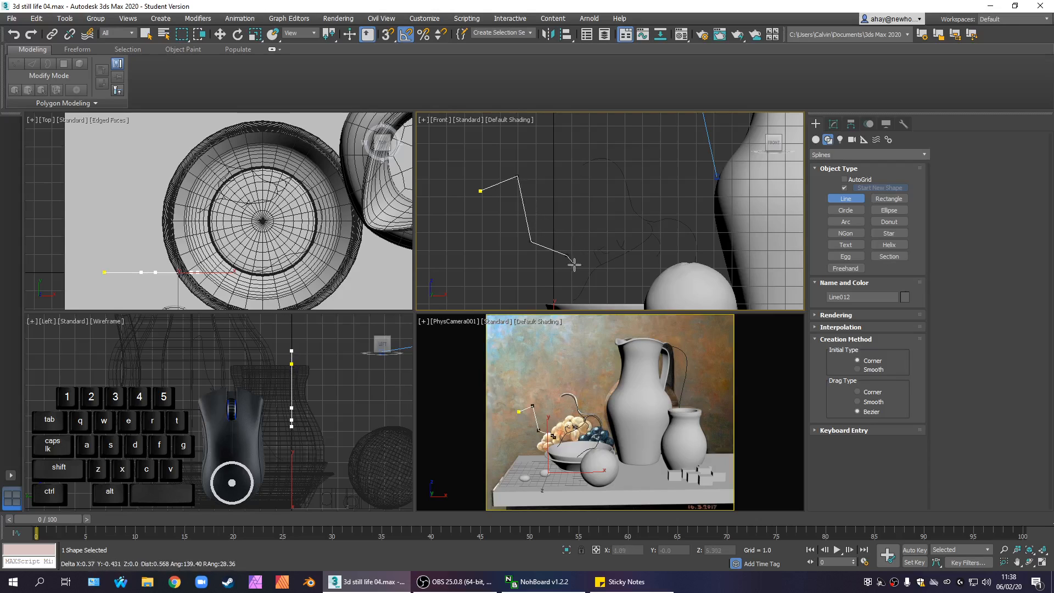
middle_drag(572, 263, 561, 233)
click(565, 251)
click(522, 284)
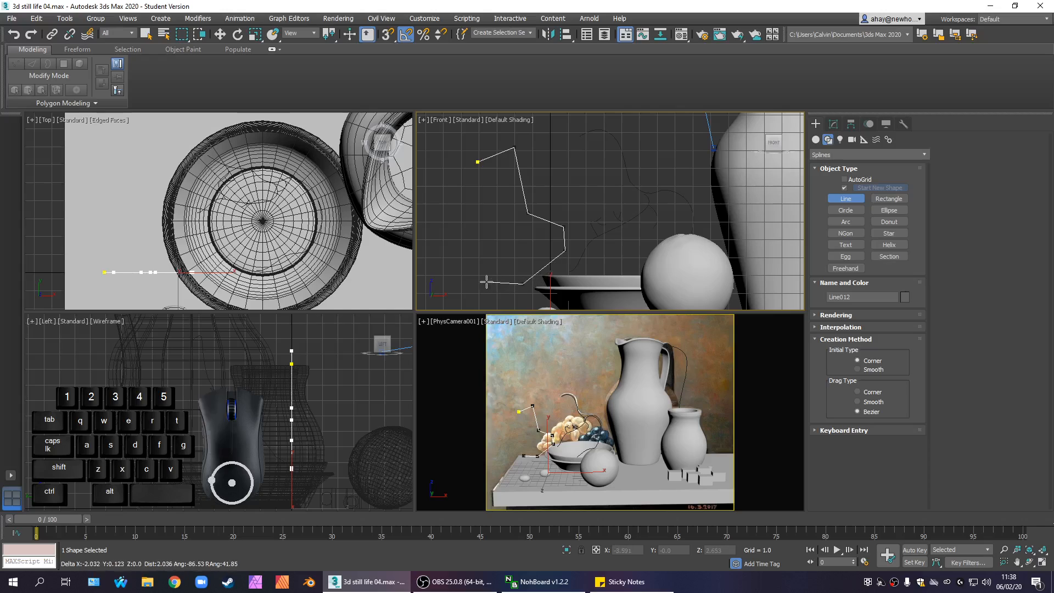
click(487, 282)
right_click(487, 282)
scroll(554, 219, up, 2)
middle_drag(553, 223, 545, 280)
scroll(546, 277, down, 2)
right_click(556, 259)
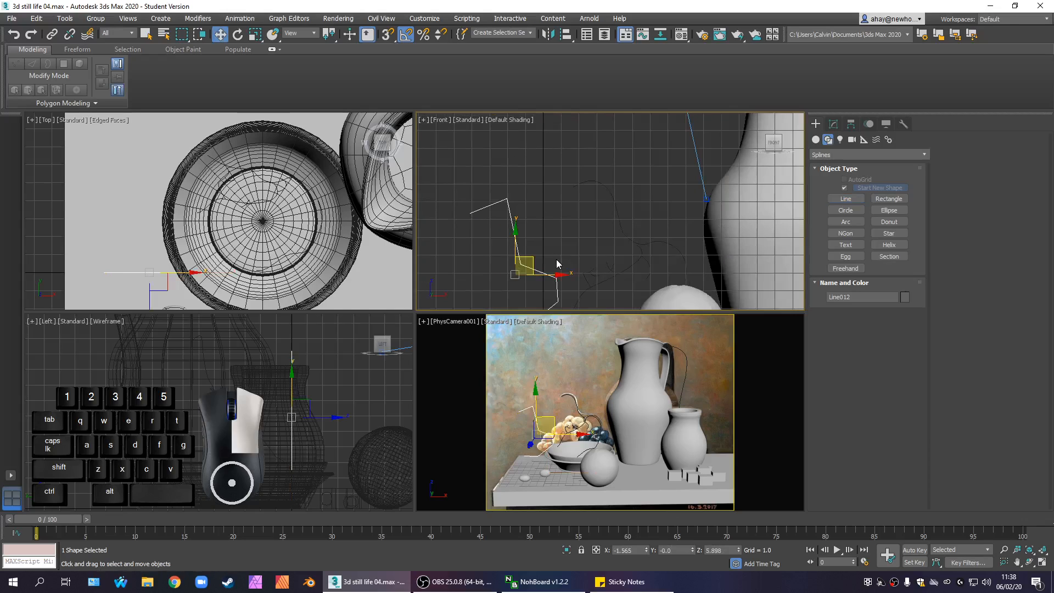
Convert the new line's second vertex to Bezier and move it slightly down
click(833, 124)
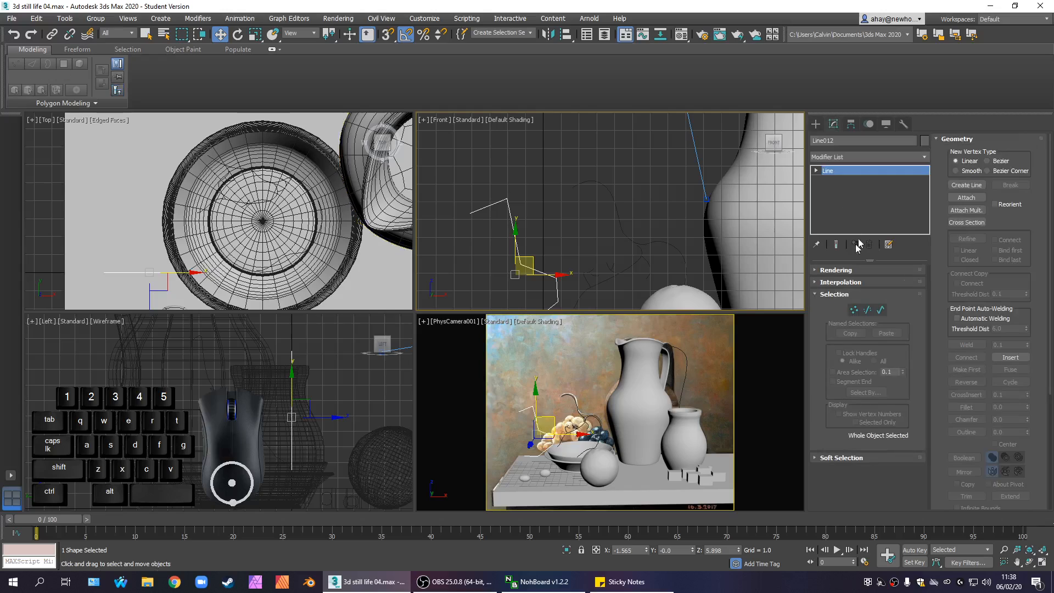
click(818, 171)
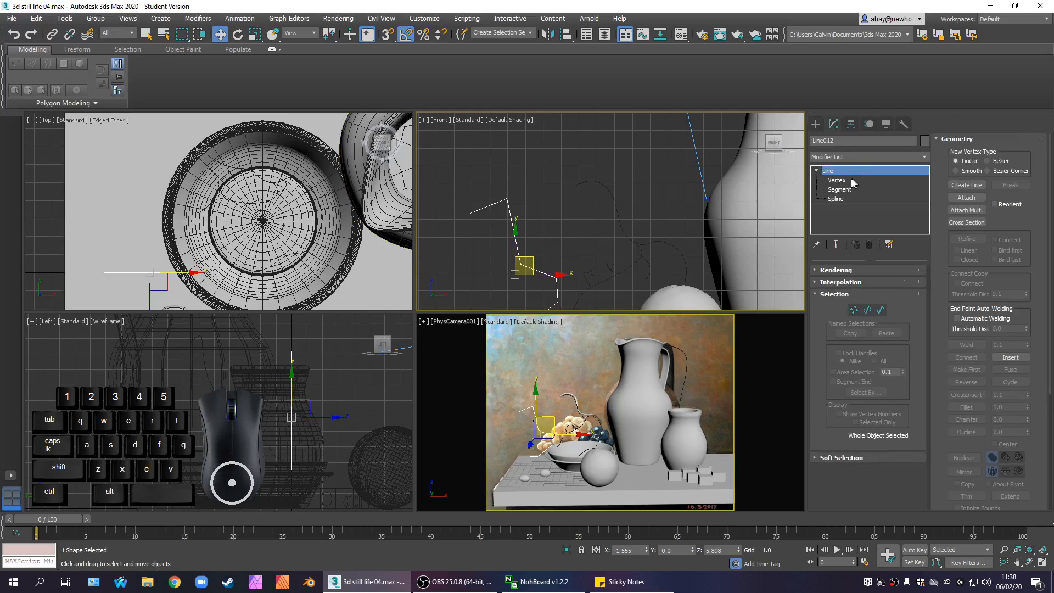
click(837, 180)
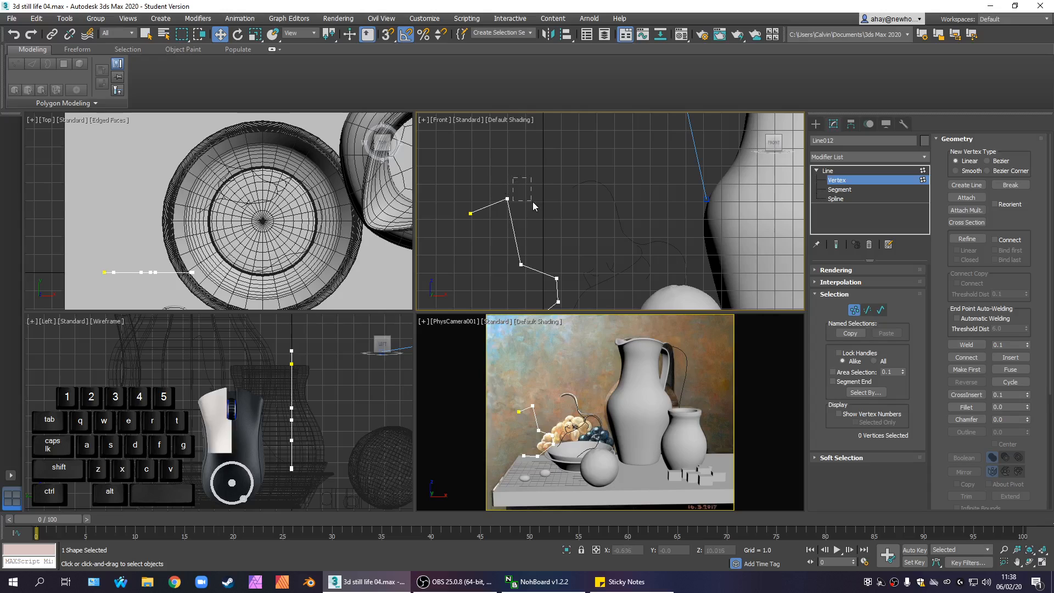
drag(554, 210, 504, 188)
right_click(504, 188)
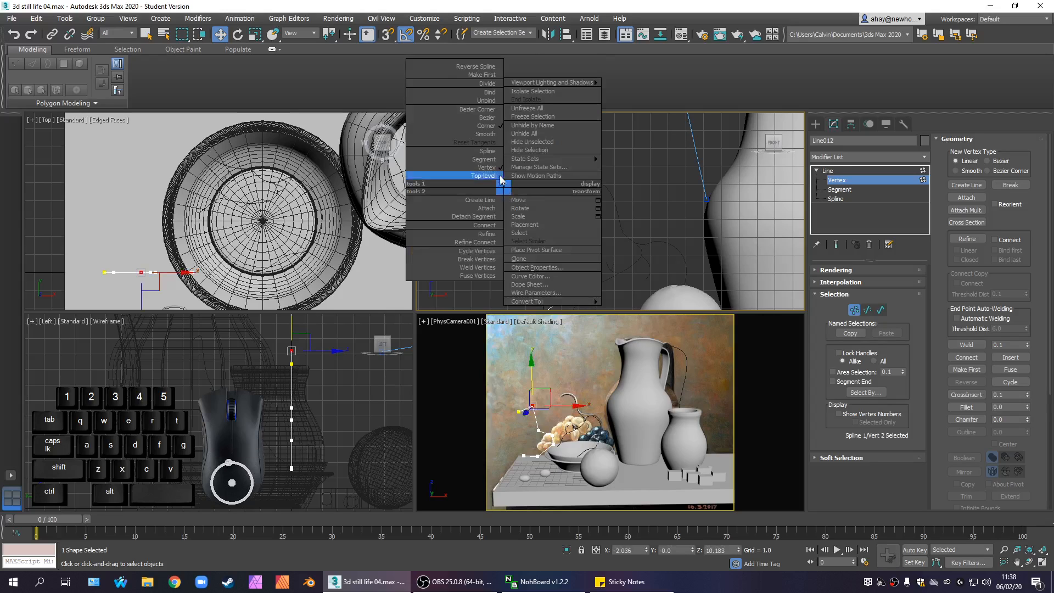
click(478, 118)
drag(496, 190, 524, 204)
Convert the new line's third vertex to Bezier so the corner becomes a curve
click(519, 263)
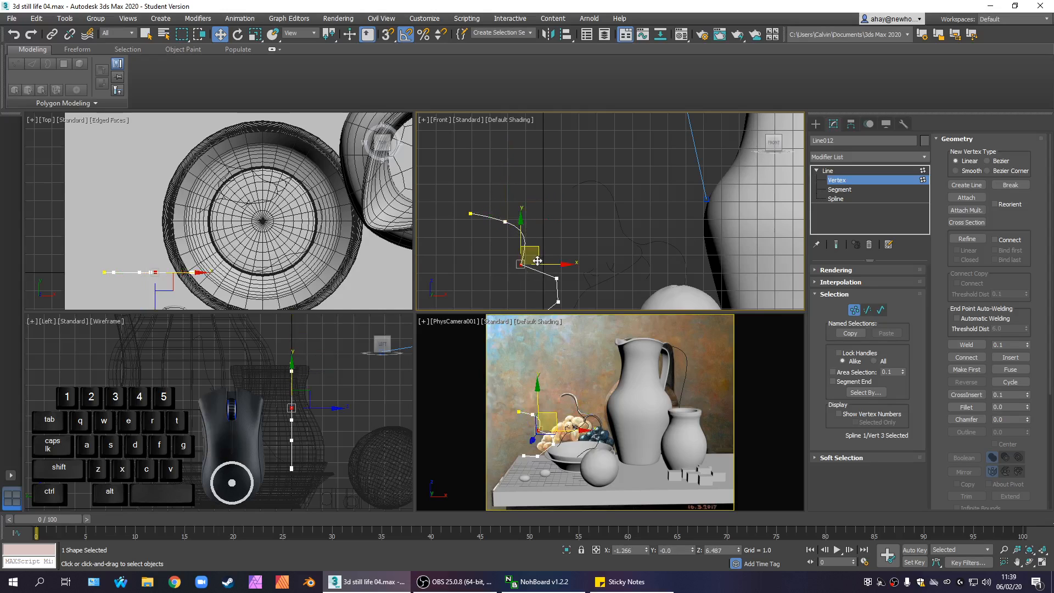
right_click(528, 225)
click(520, 189)
click(563, 246)
Leave vertex editing and delete the practice line
scroll(563, 247, down, 4)
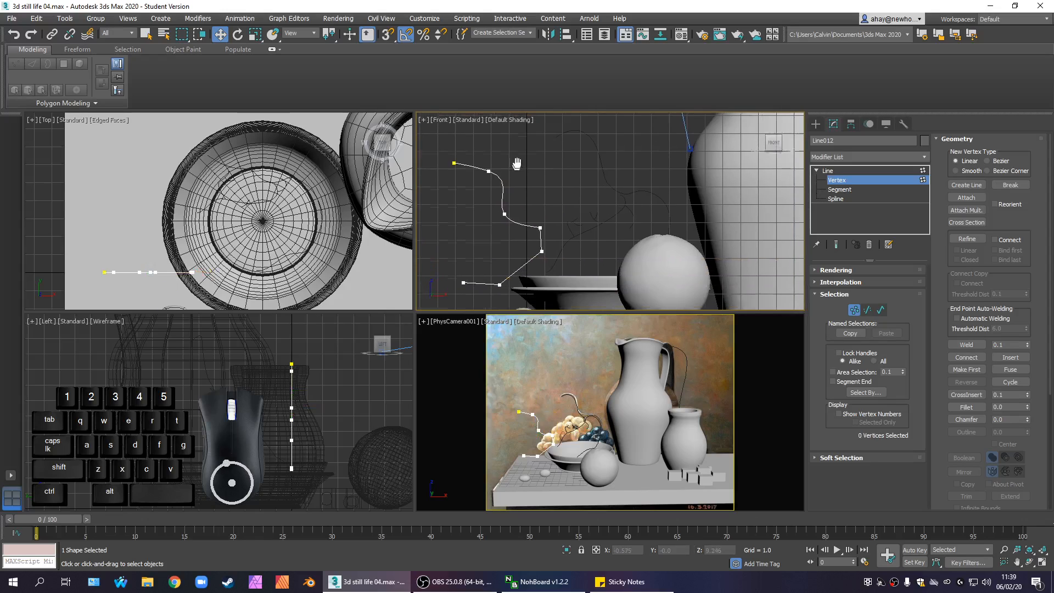
scroll(543, 243, up, 4)
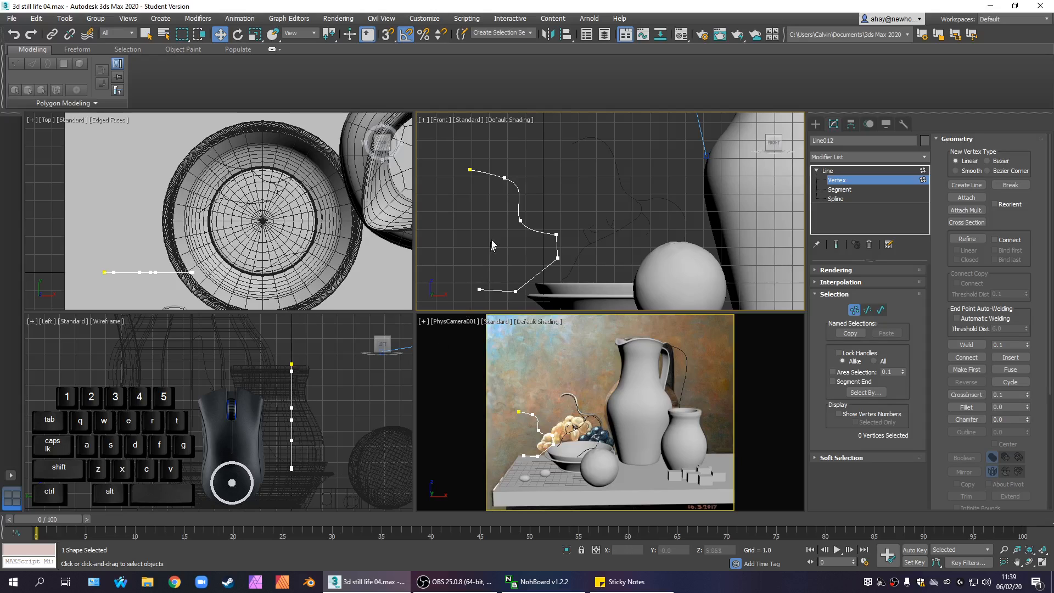
middle_drag(569, 219, 535, 231)
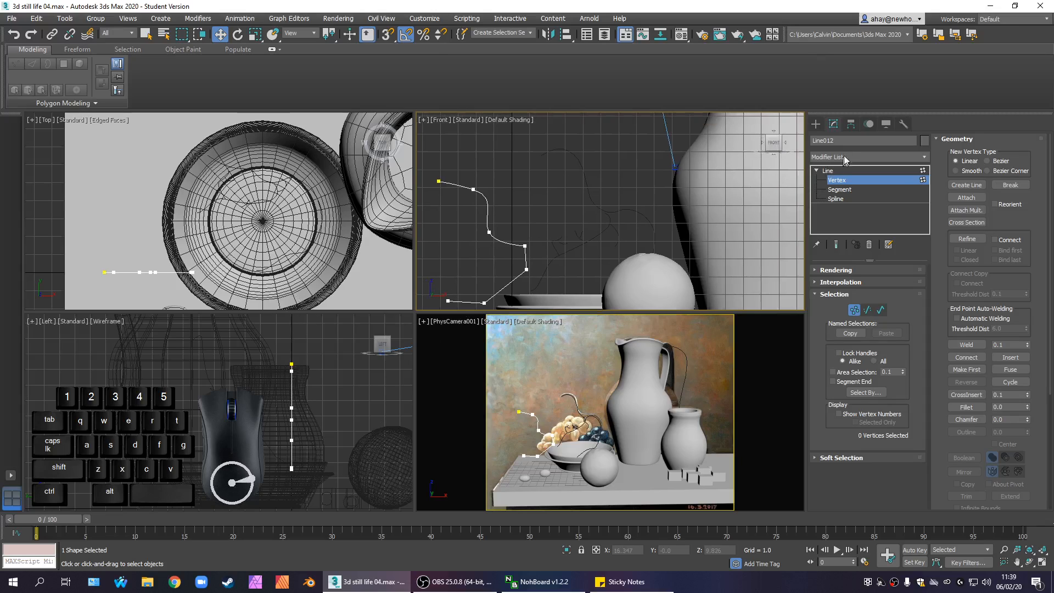
scroll(598, 241, down, 3)
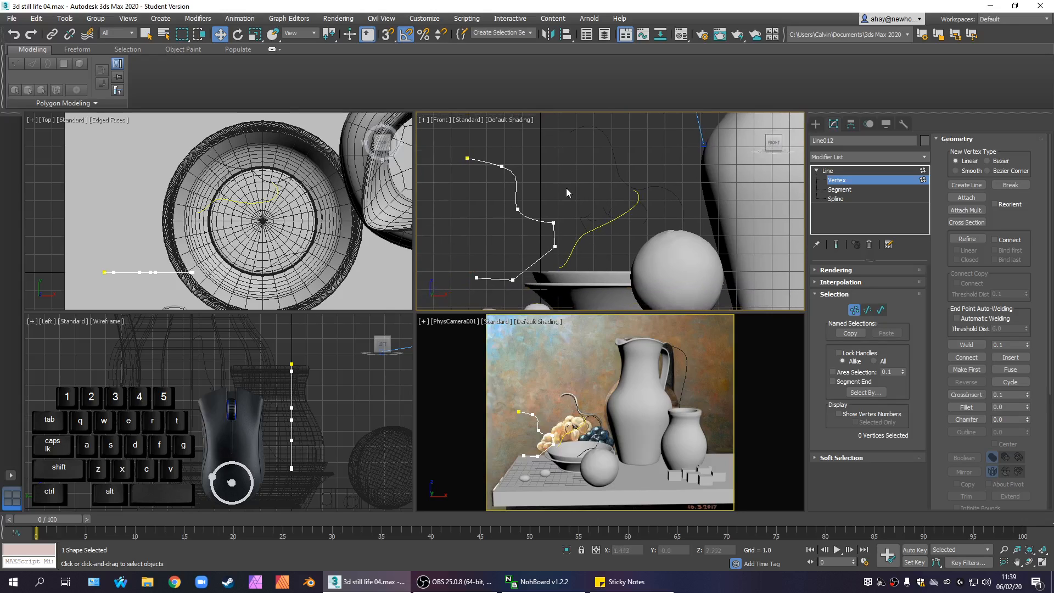
click(816, 123)
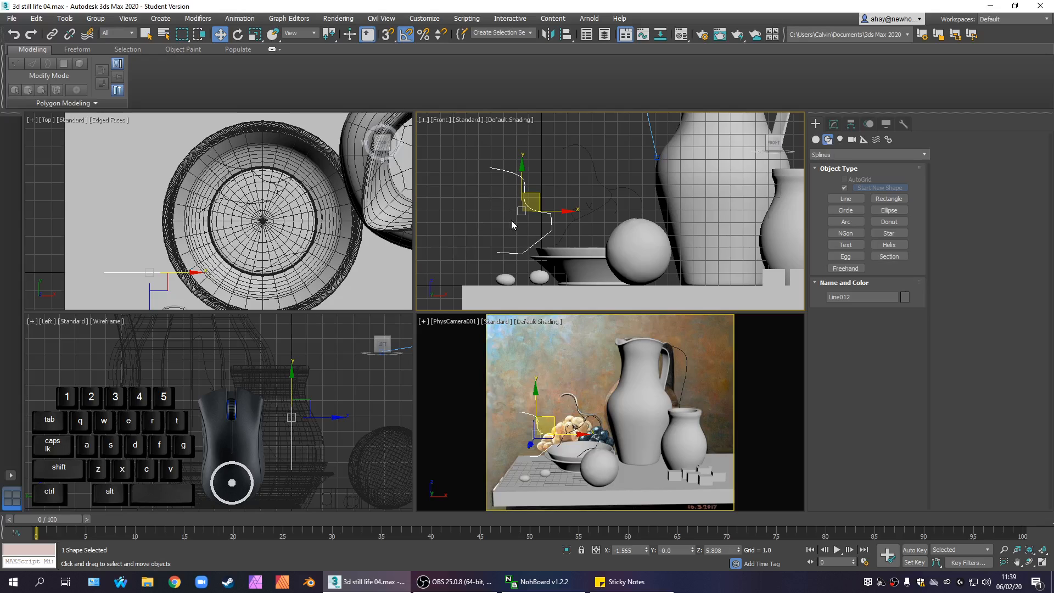
key(Delete)
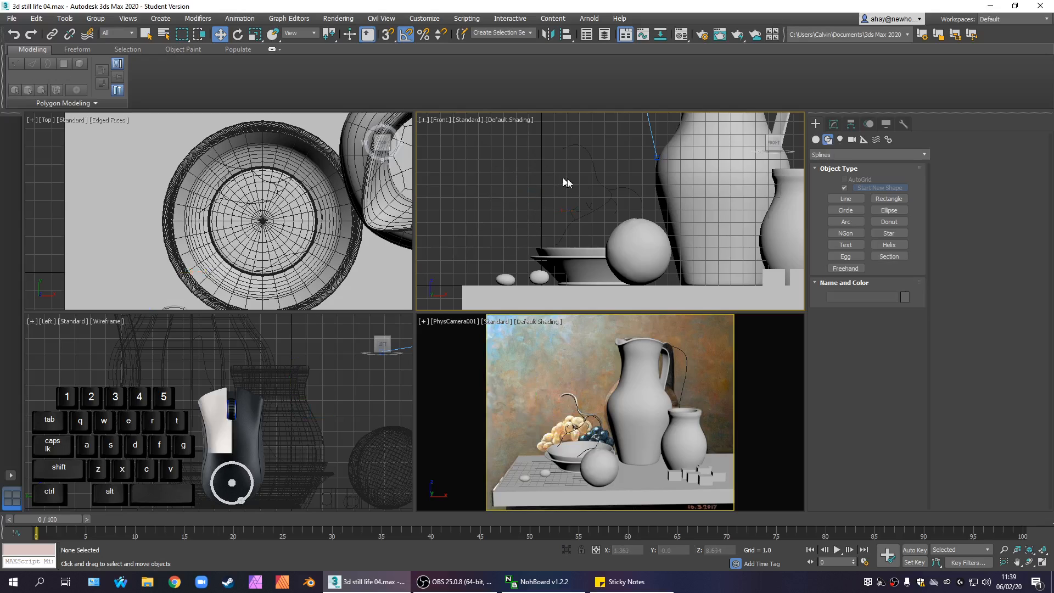
Select the six grape stem splines in the front view and hide all unselected objects
drag(634, 210, 633, 209)
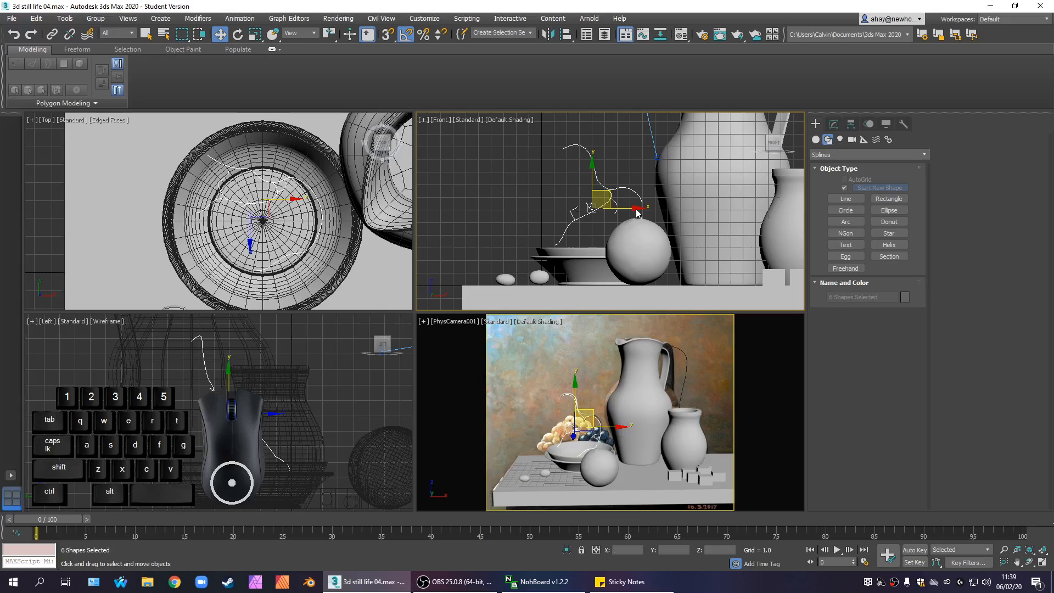
right_click(569, 222)
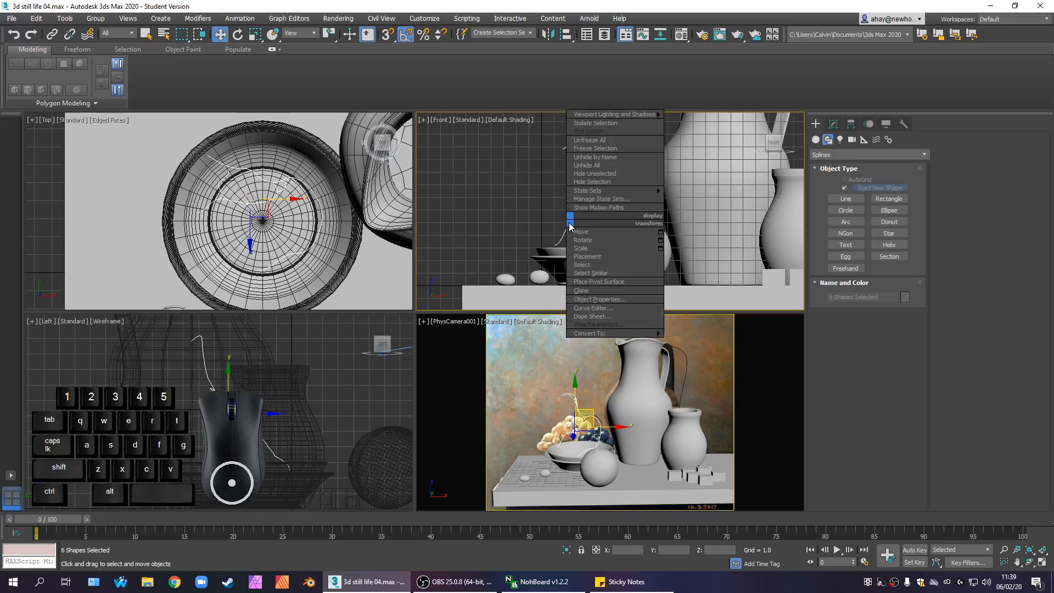
click(604, 174)
click(454, 254)
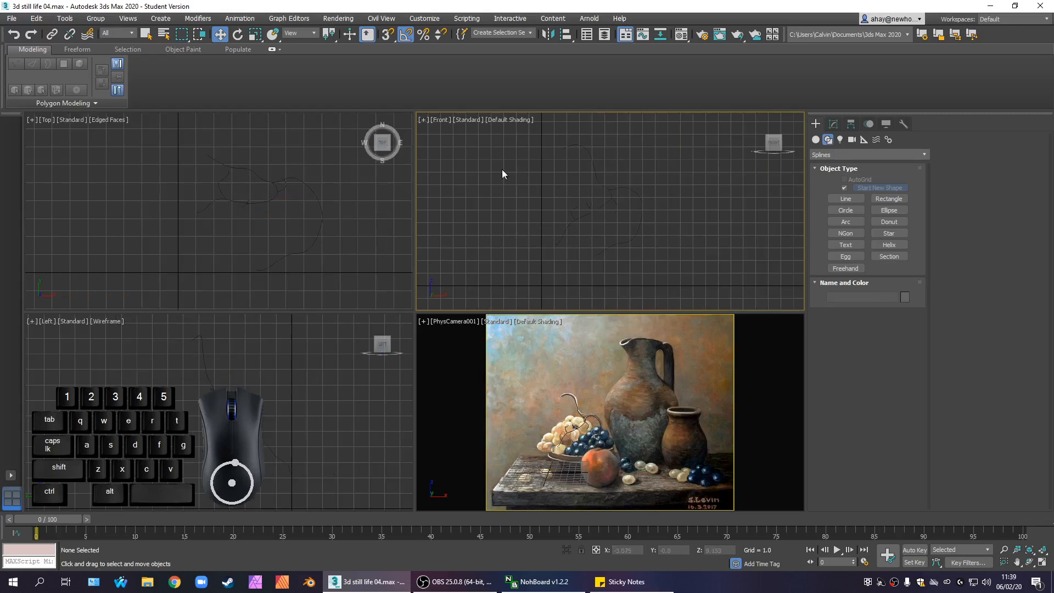
drag(501, 169, 664, 294)
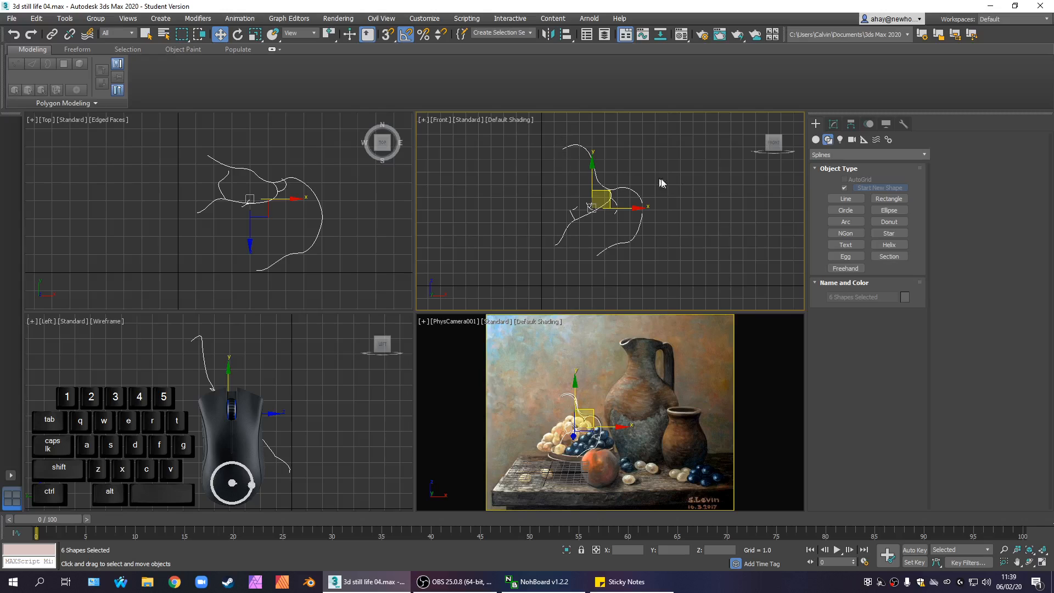
Select only the long main stem spline and switch it to vertex editing, framed in the top view
click(593, 168)
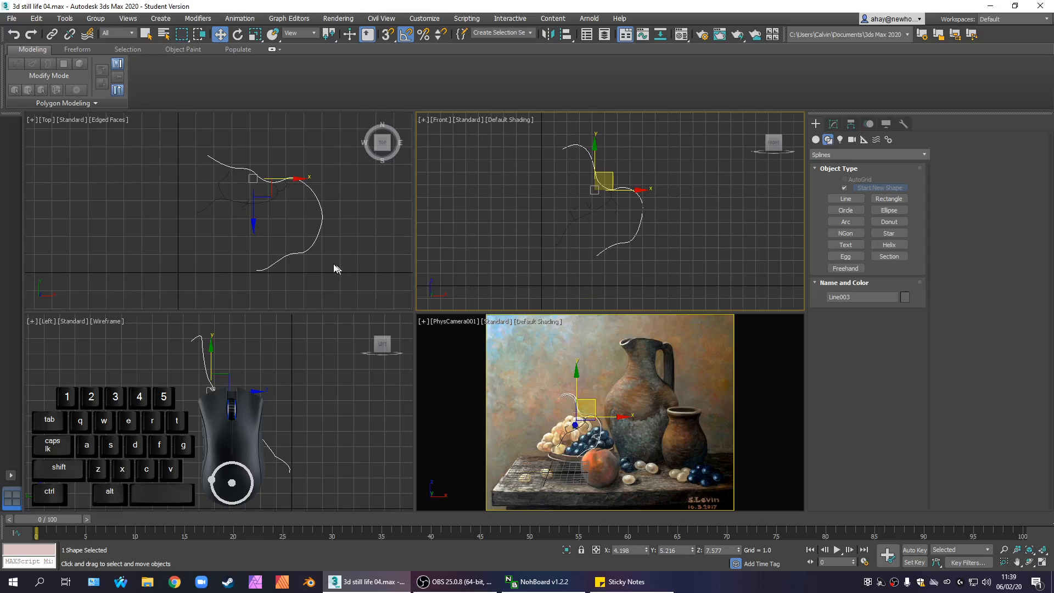
middle_drag(322, 246, 282, 265)
scroll(273, 205, up, 2)
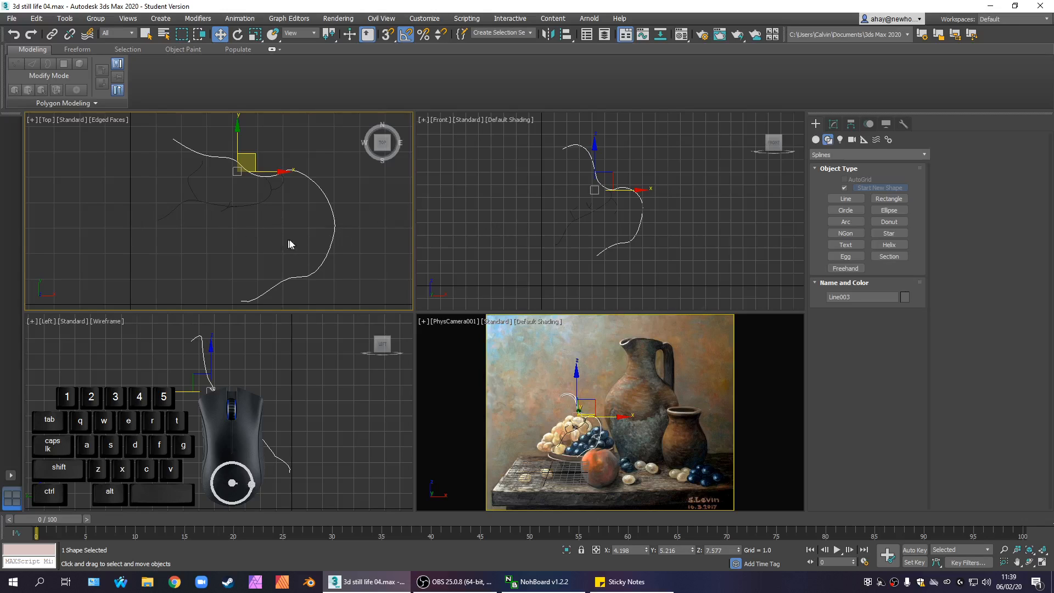
middle_drag(301, 232, 325, 260)
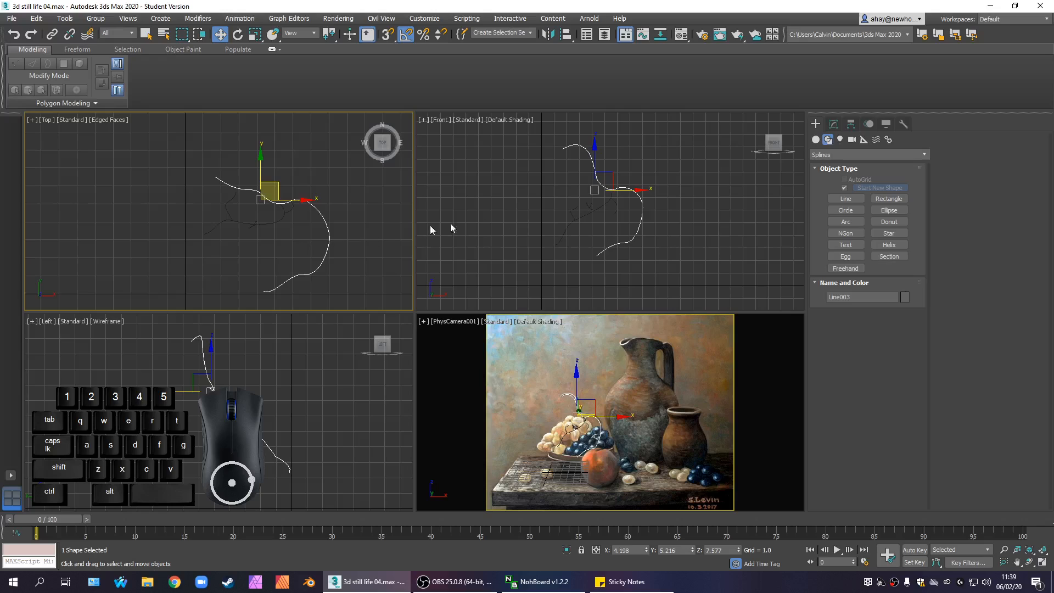
click(833, 123)
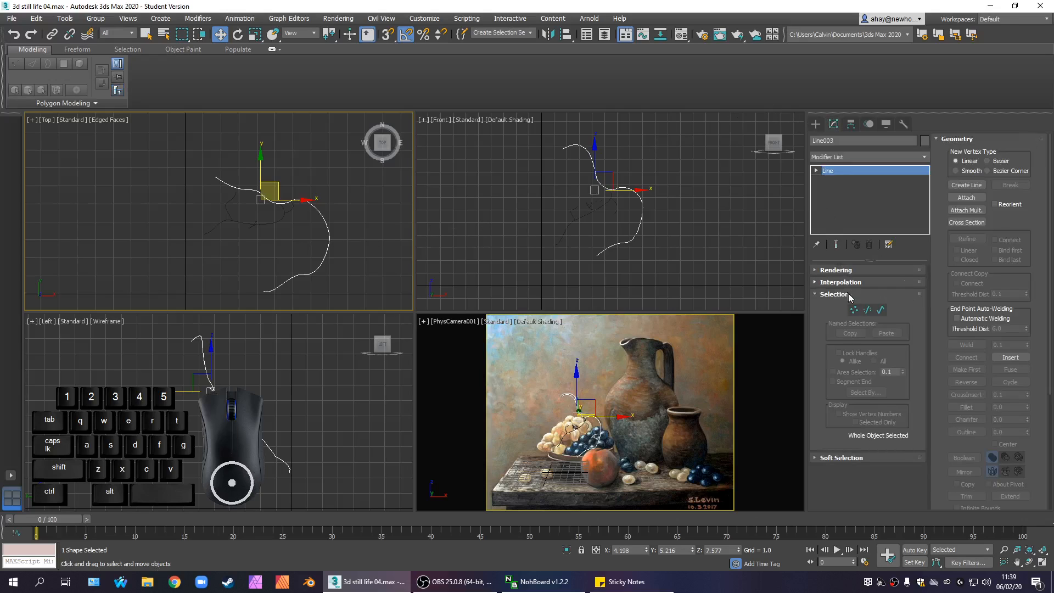
click(852, 310)
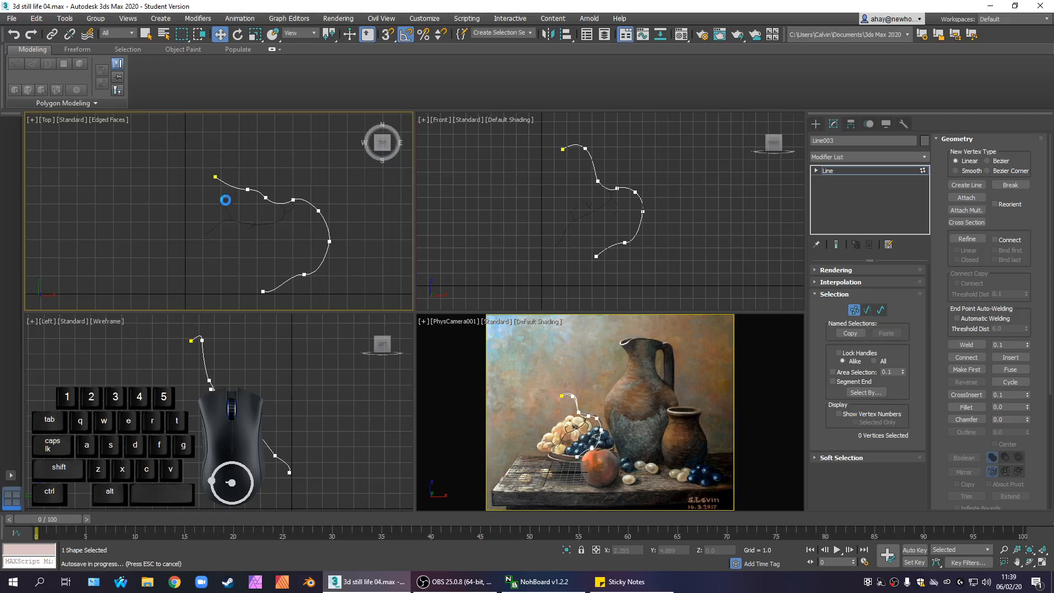
middle_drag(341, 219, 340, 211)
scroll(284, 231, up, 2)
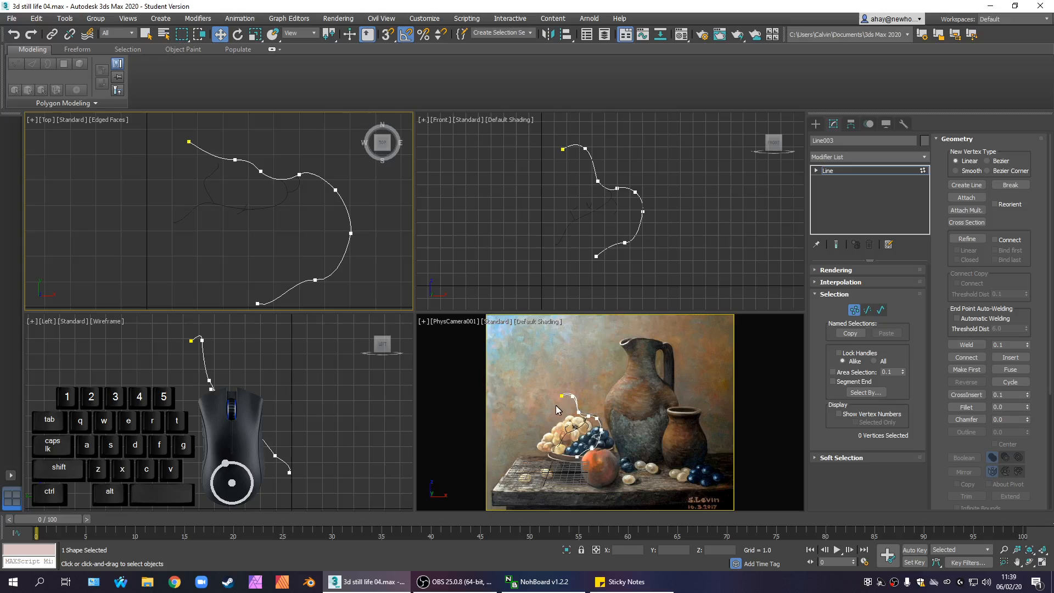
Leave the main stem's vertex editing and select all six grape stem splines in the left view
drag(327, 462, 172, 338)
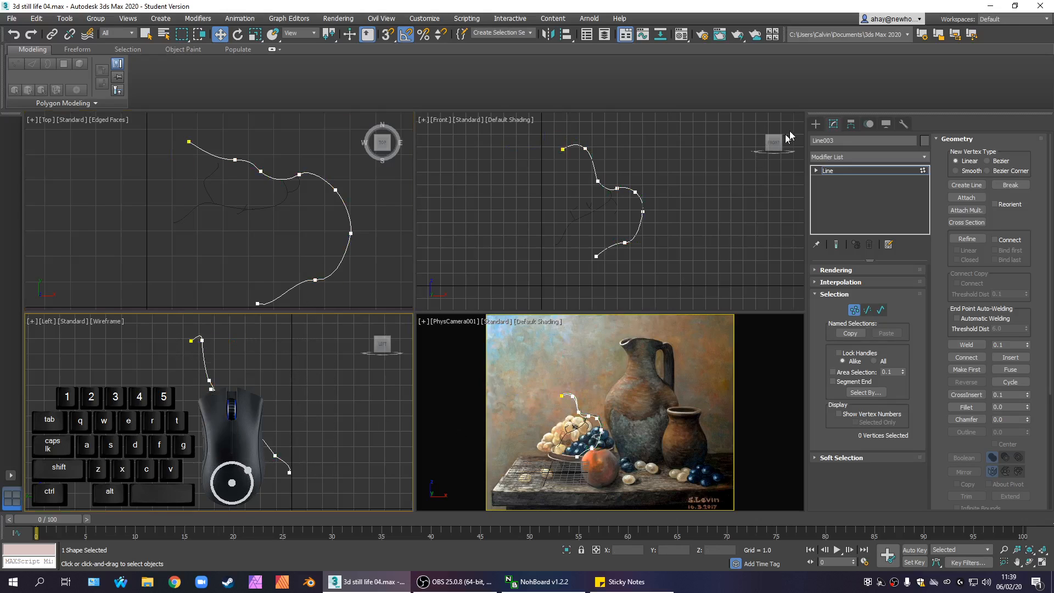
click(816, 123)
drag(296, 444, 162, 357)
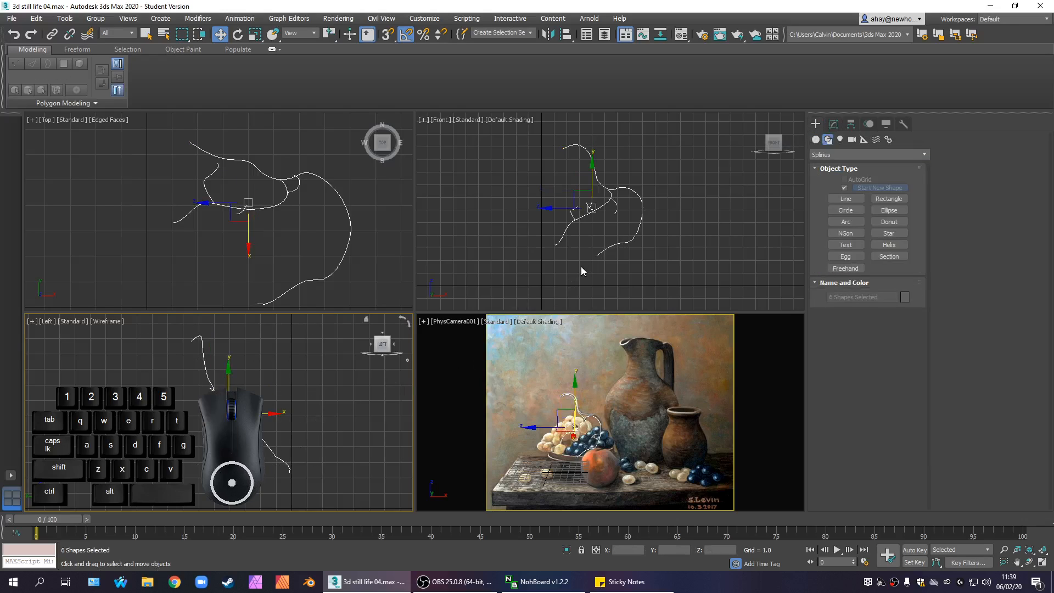
Try out selecting single side stems and groups of stems in the top view, clearing each selection
click(293, 230)
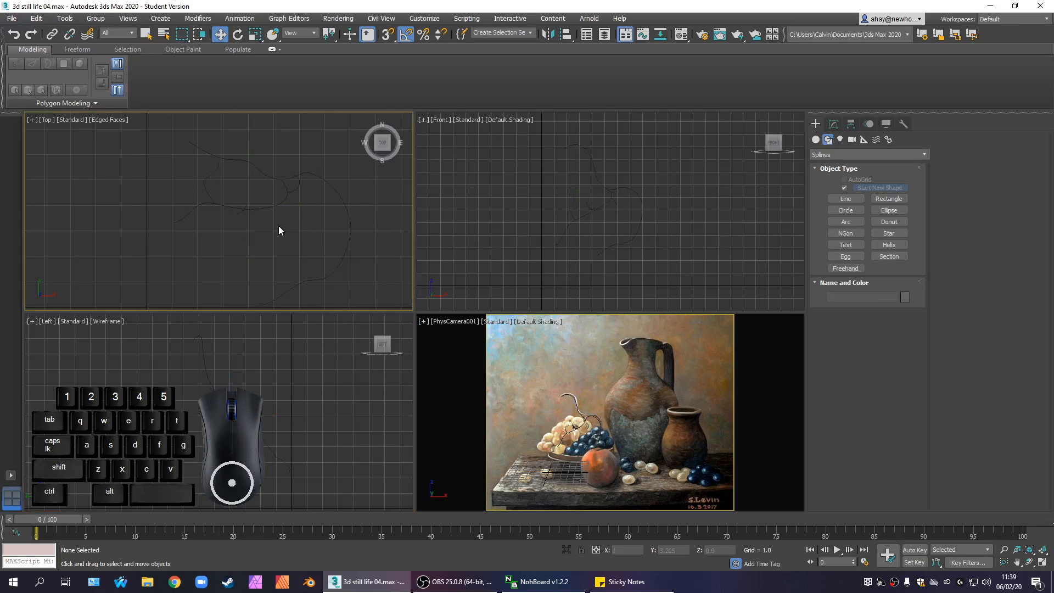
scroll(263, 210, up, 4)
click(320, 168)
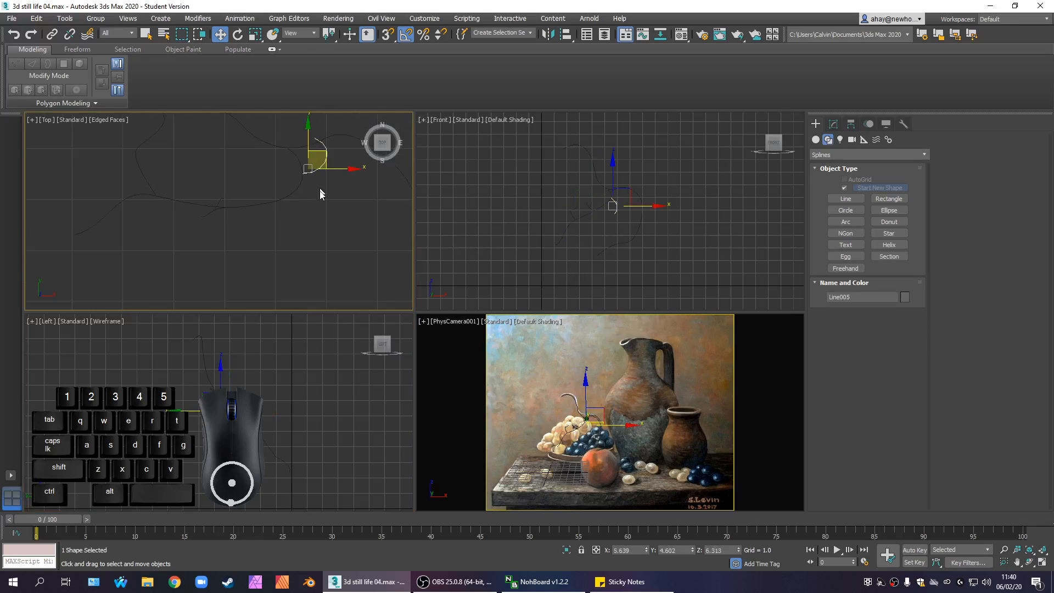
scroll(324, 270, down, 3)
click(247, 258)
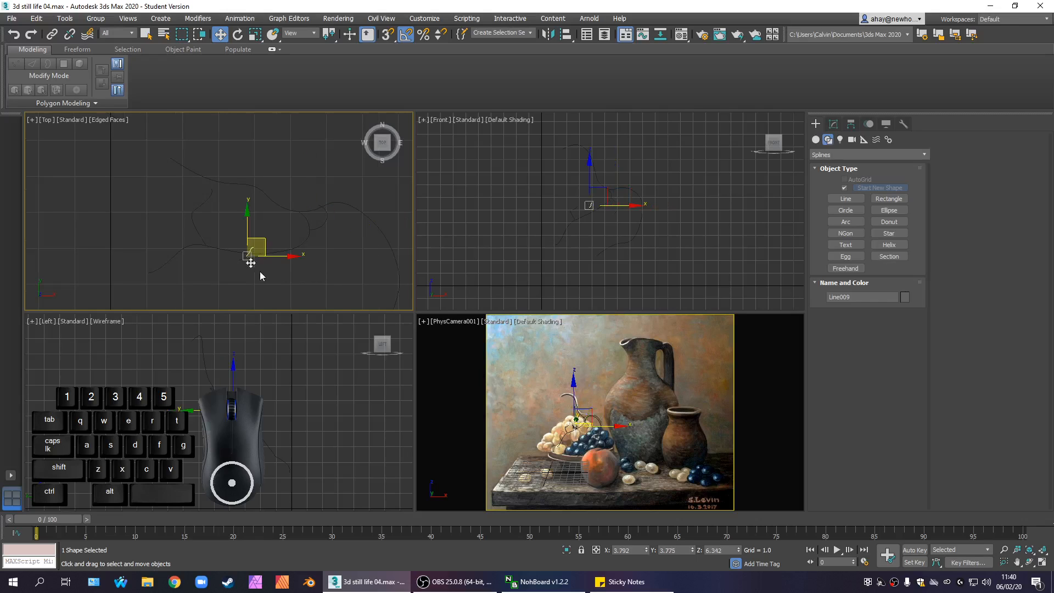
click(260, 273)
drag(169, 193, 198, 221)
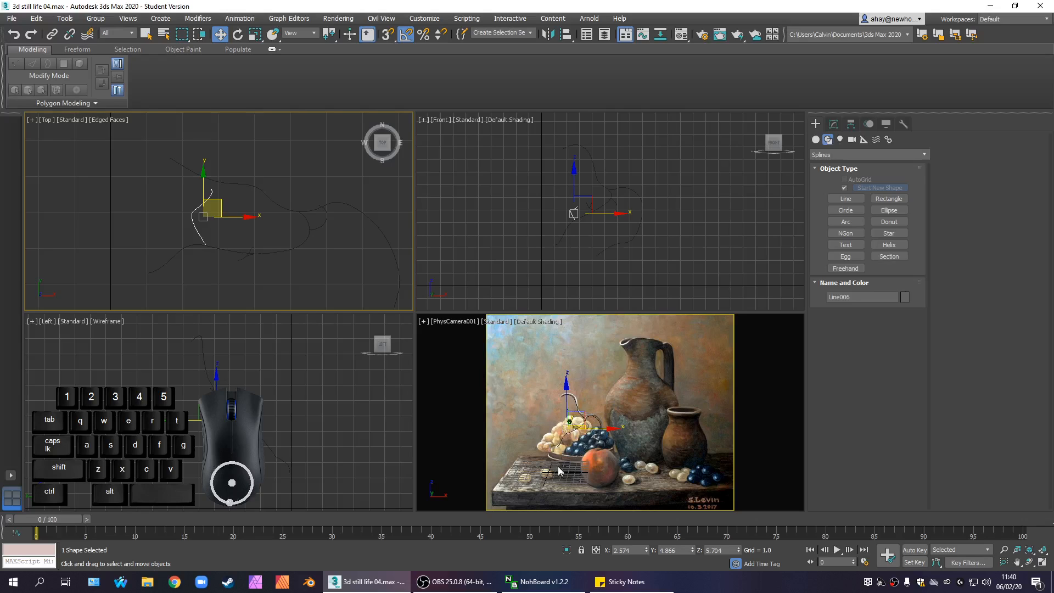
drag(357, 280, 238, 189)
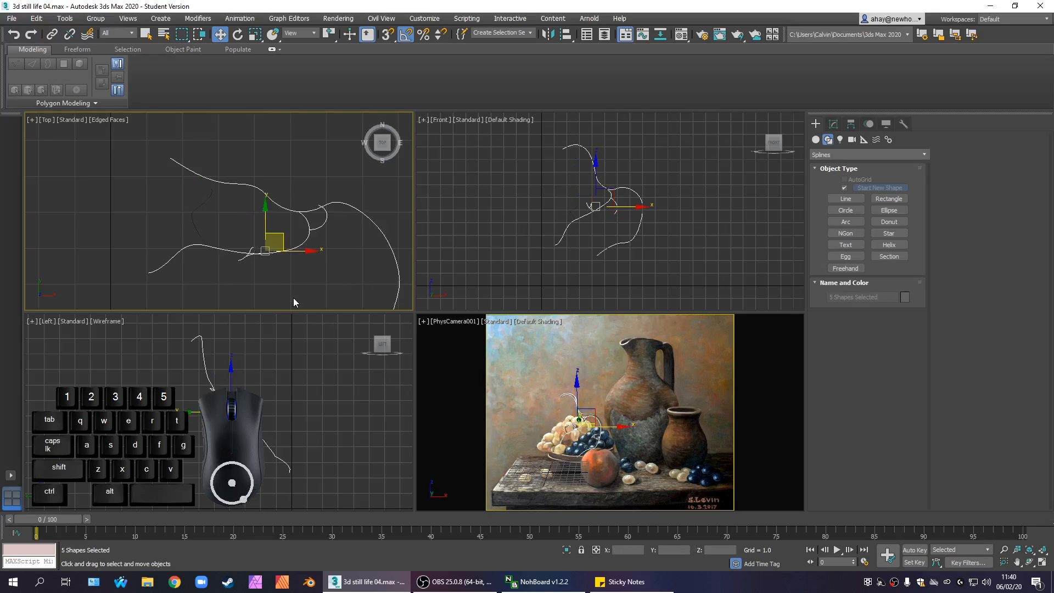
click(293, 297)
drag(329, 277, 267, 246)
click(310, 280)
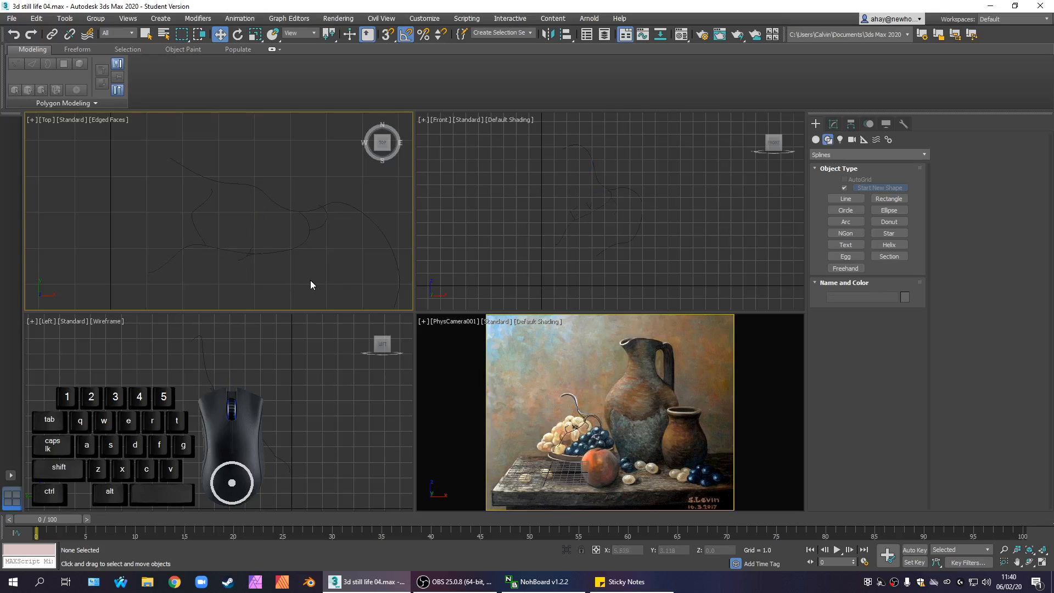
Select all six stem splines in the top view, clear the selection, and reselect them in the left view
scroll(321, 275, down, 3)
scroll(328, 269, up, 4)
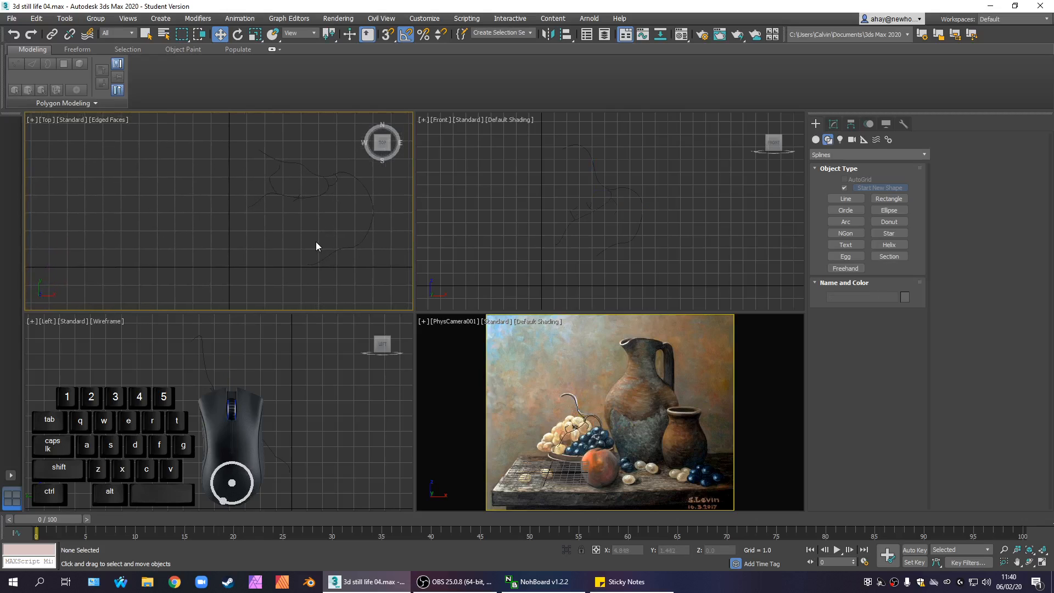
middle_drag(316, 241, 322, 226)
scroll(324, 227, down, 2)
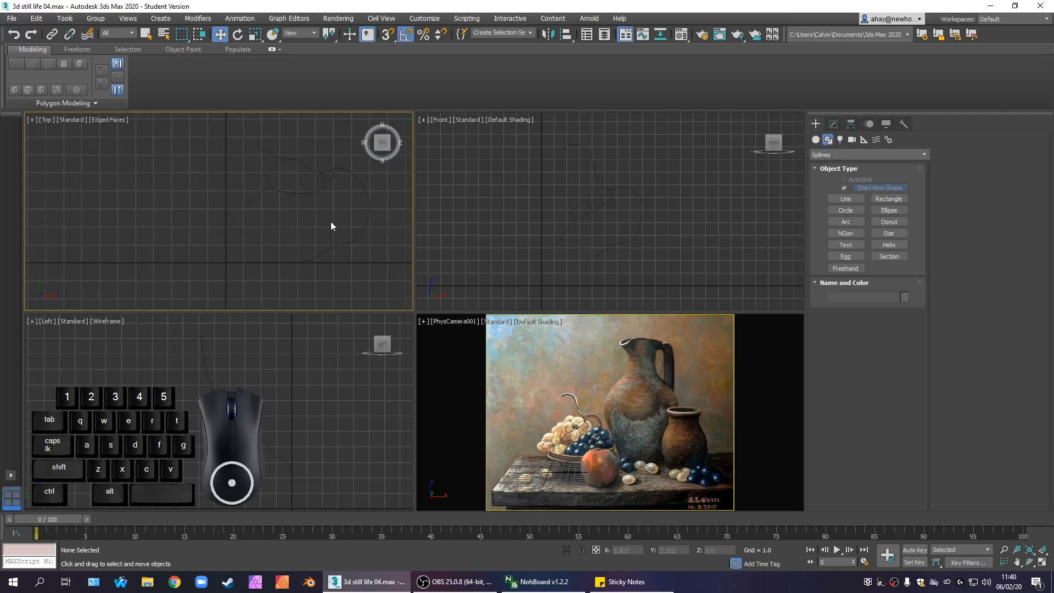
scroll(331, 222, down, 2)
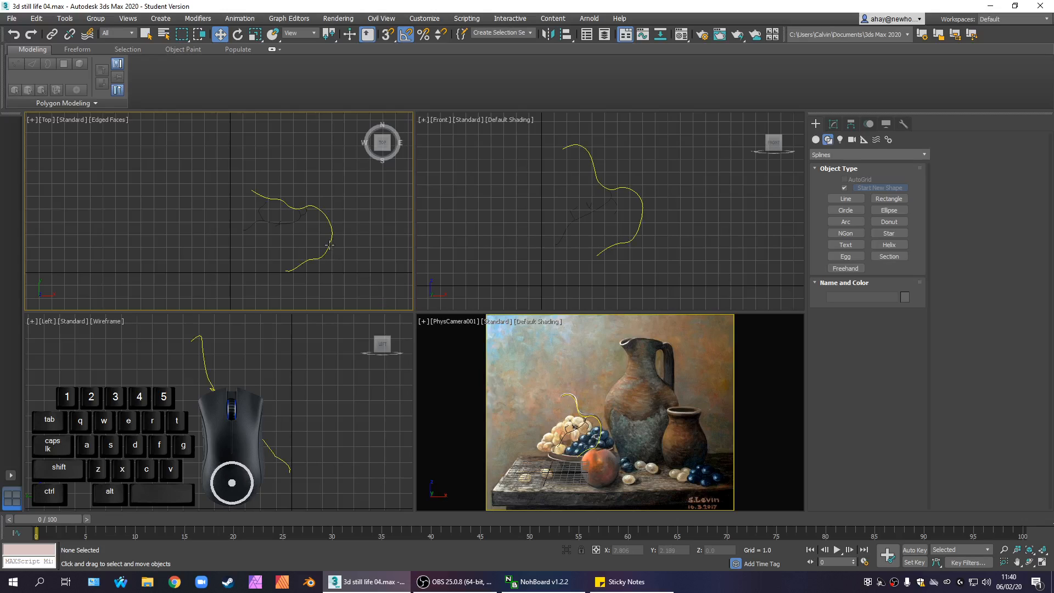
drag(350, 265, 167, 131)
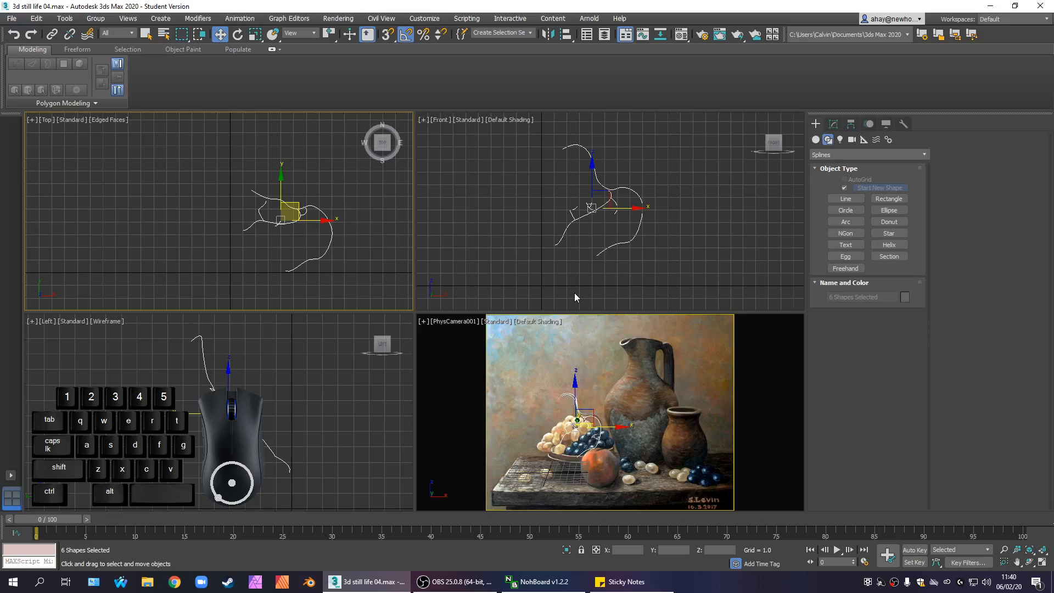
click(327, 425)
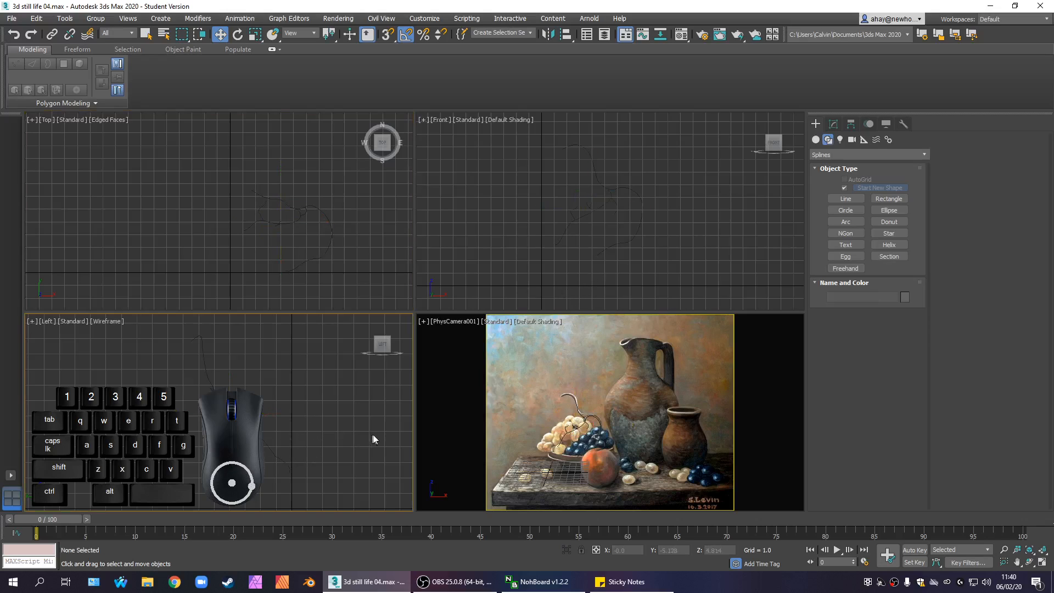
drag(336, 477, 206, 365)
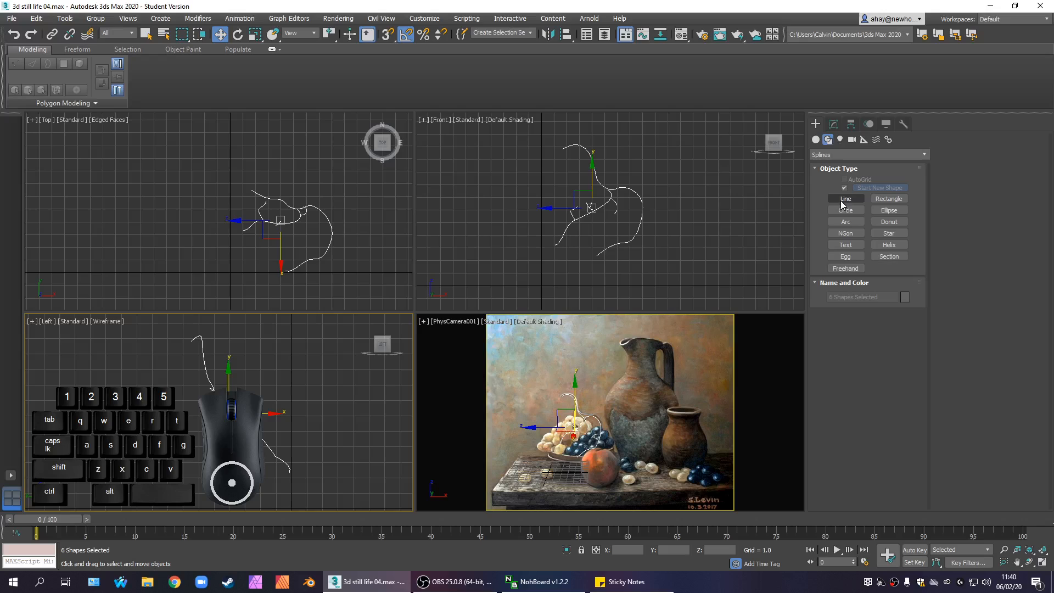
Clear the selection and unhide all objects in the scene
click(719, 250)
right_click(682, 248)
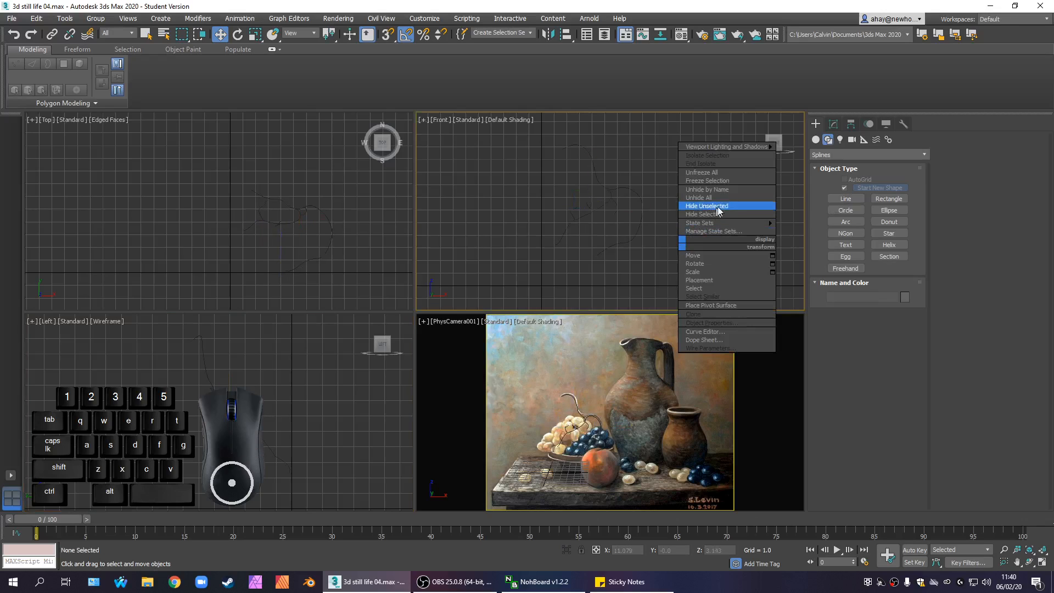
click(720, 200)
Select both bowl shapes in the front view, hide the selection, and undo the hiding
click(553, 246)
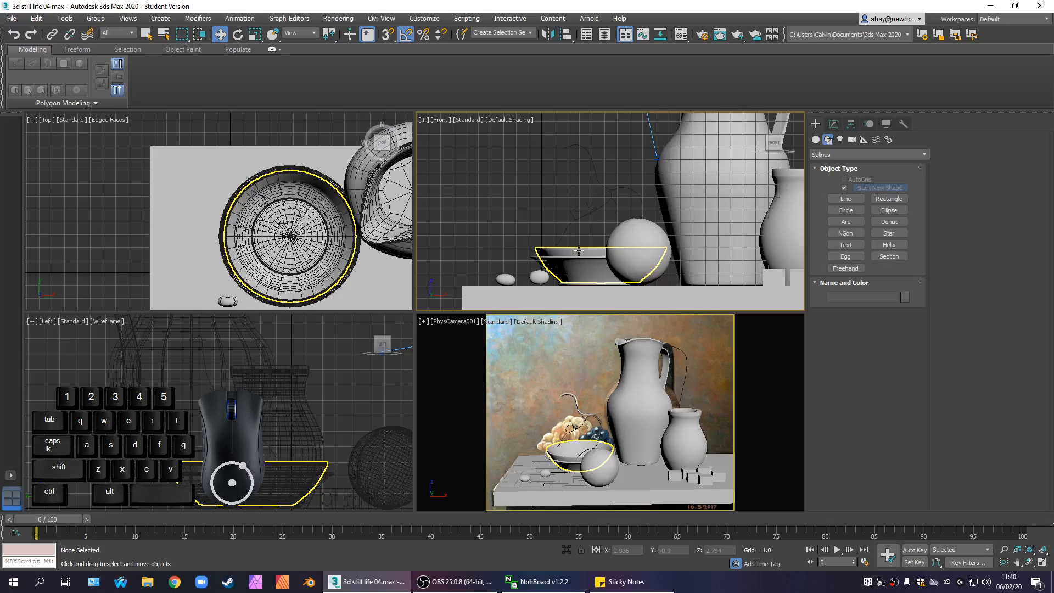
key(ctrl+d)
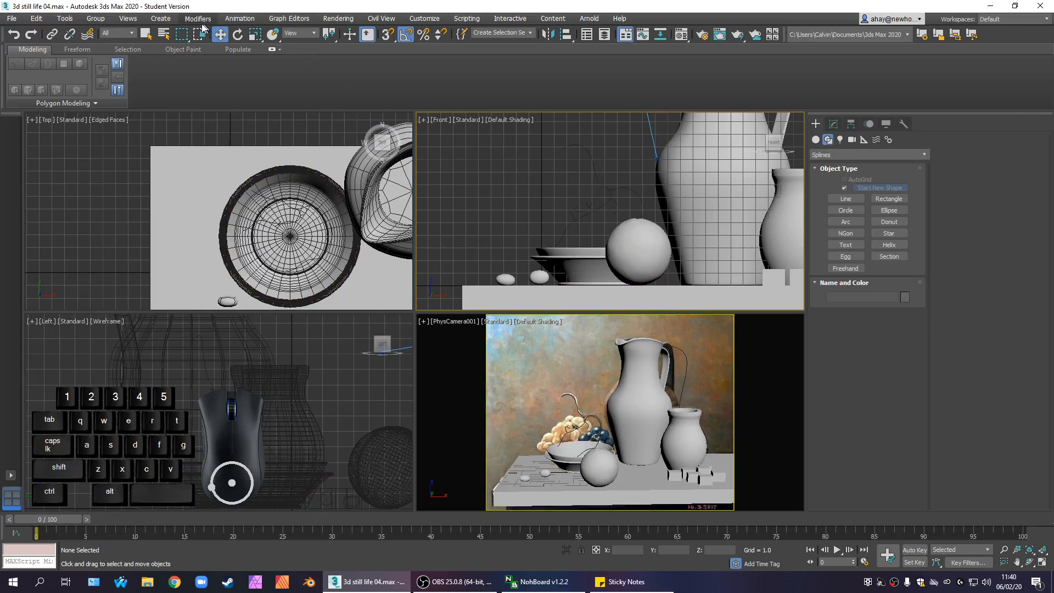
click(147, 34)
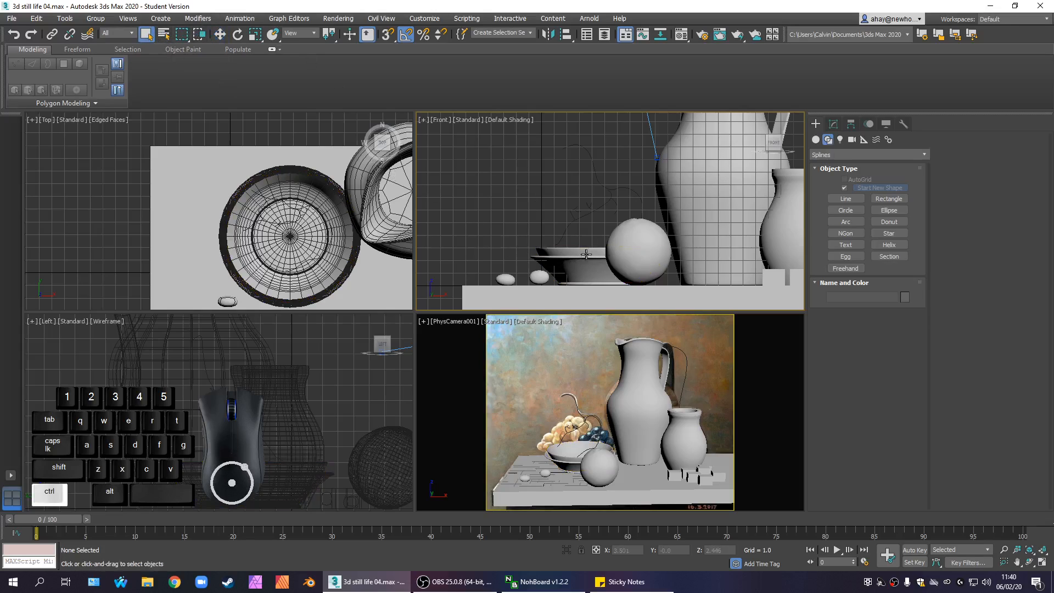
ctrl+click(577, 274)
right_click(577, 274)
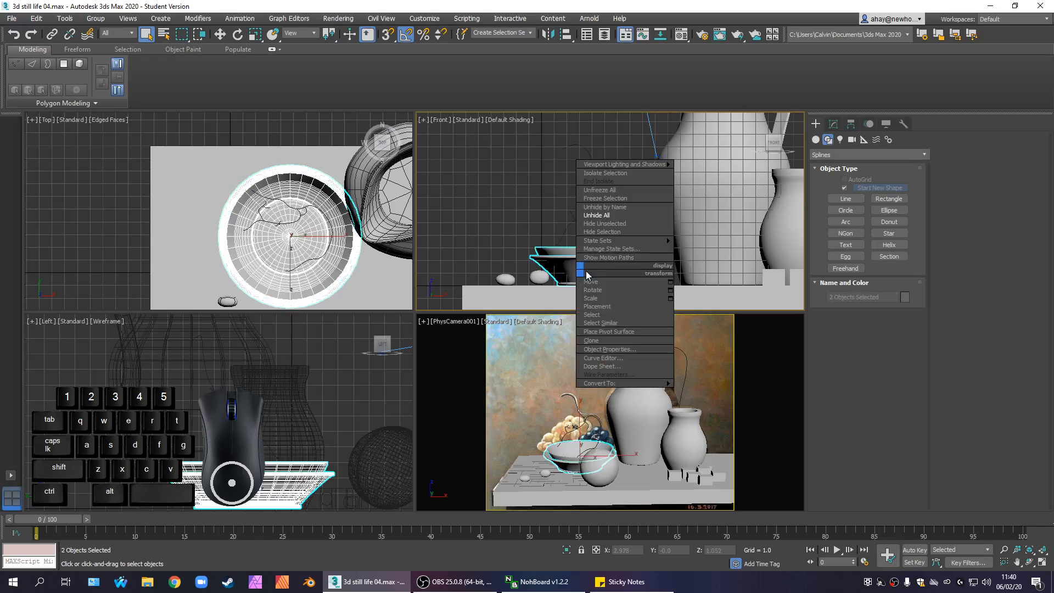
click(618, 234)
key(ctrl+z)
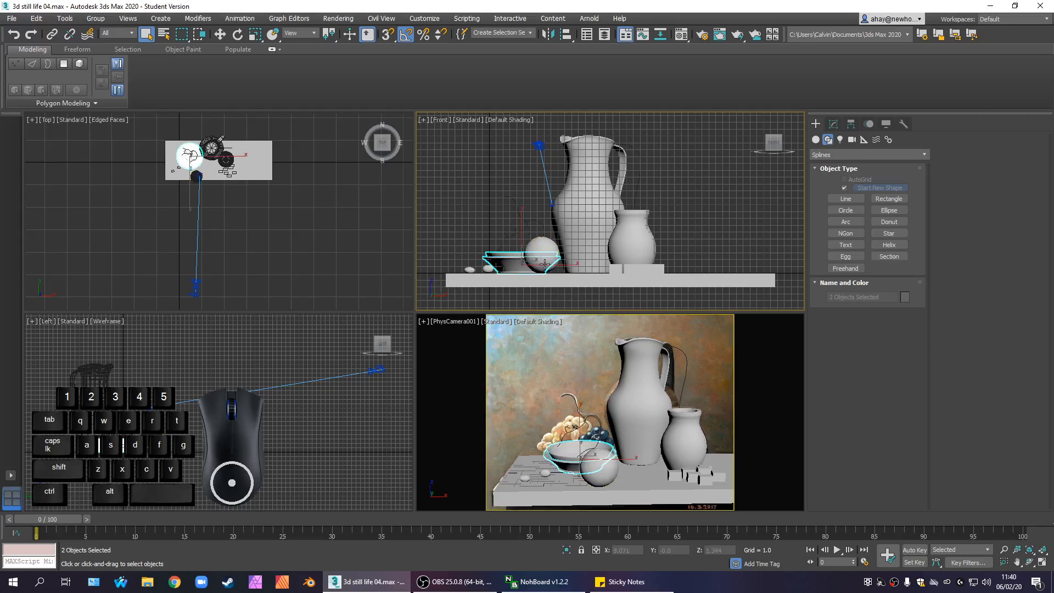
Switch between the top, front and left views with the bowl shapes selected, maximizing and restoring the front view along the way
right_click(337, 258)
right_click(484, 256)
right_click(364, 265)
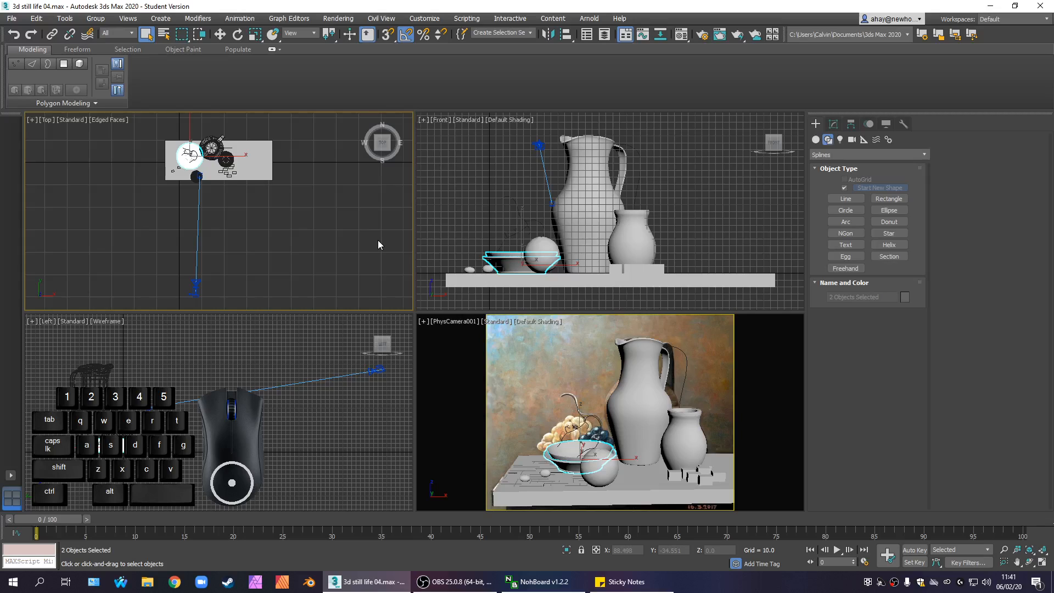
right_click(505, 274)
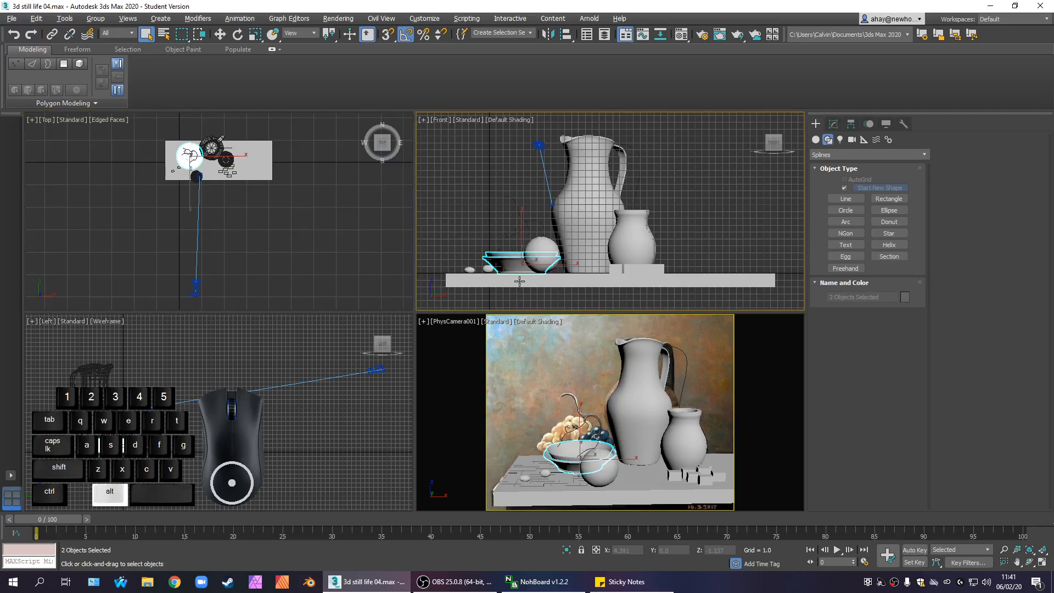
key(alt+w)
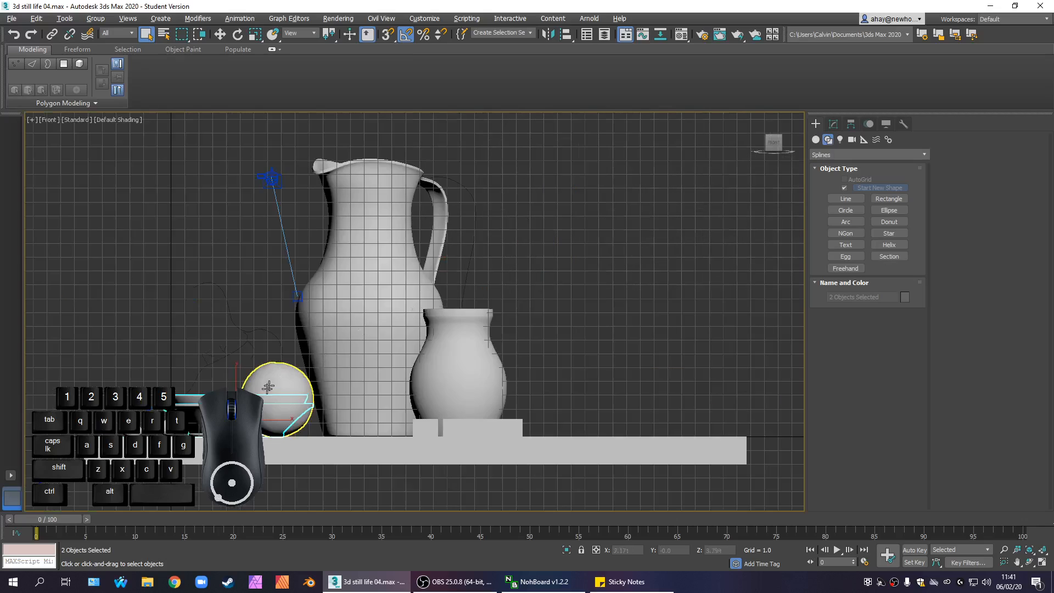
scroll(235, 382, up, 5)
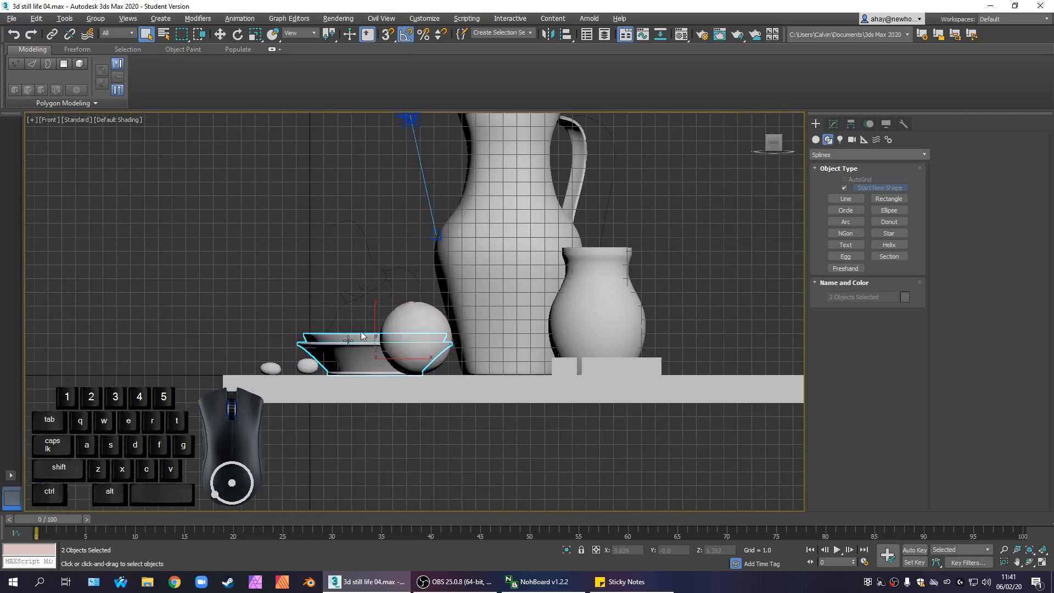
scroll(351, 329, down, 6)
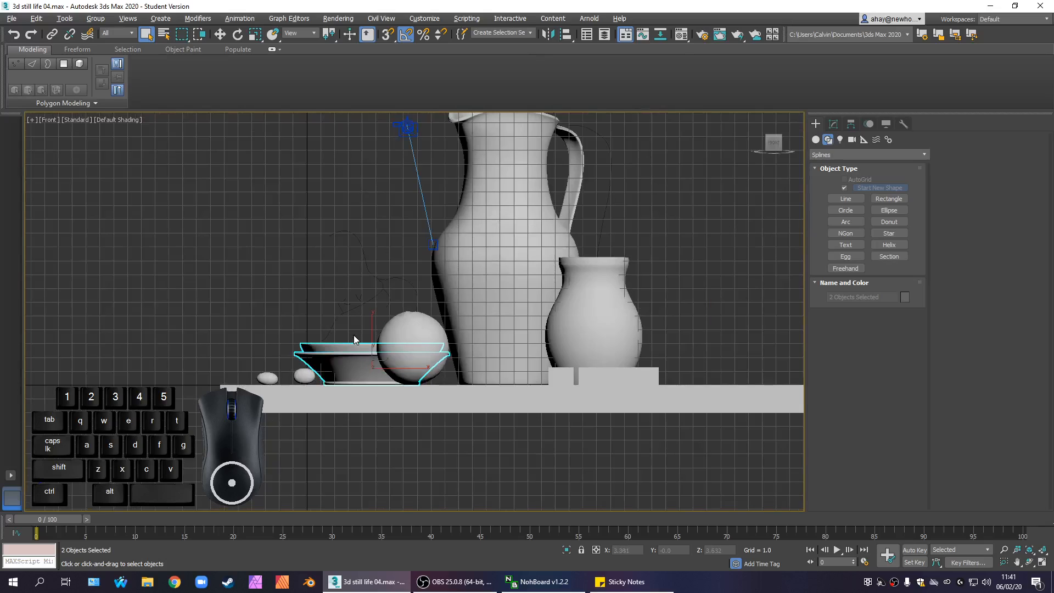
key(alt+w)
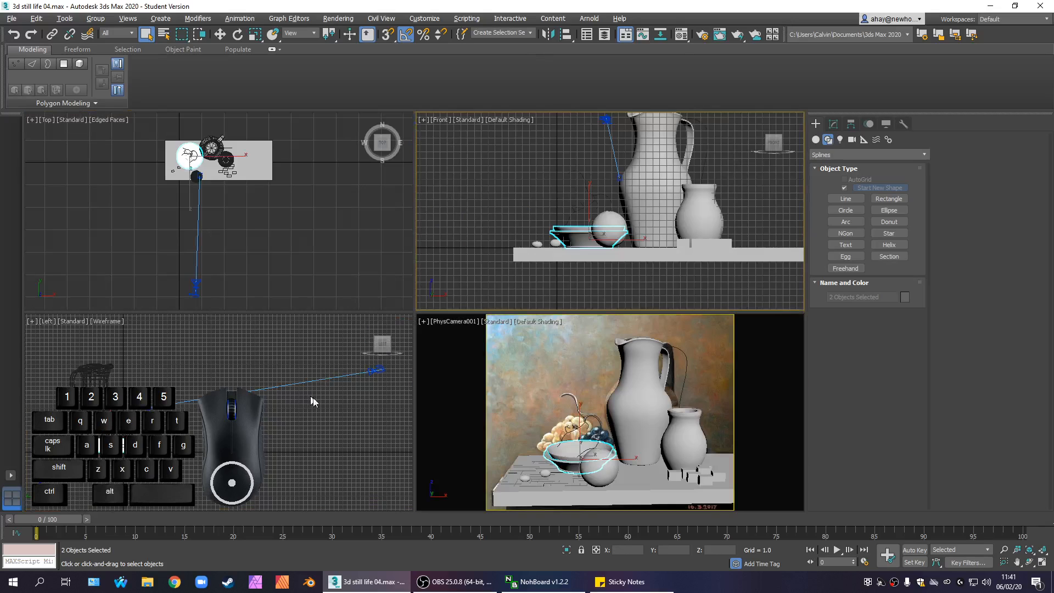
right_click(328, 420)
right_click(322, 267)
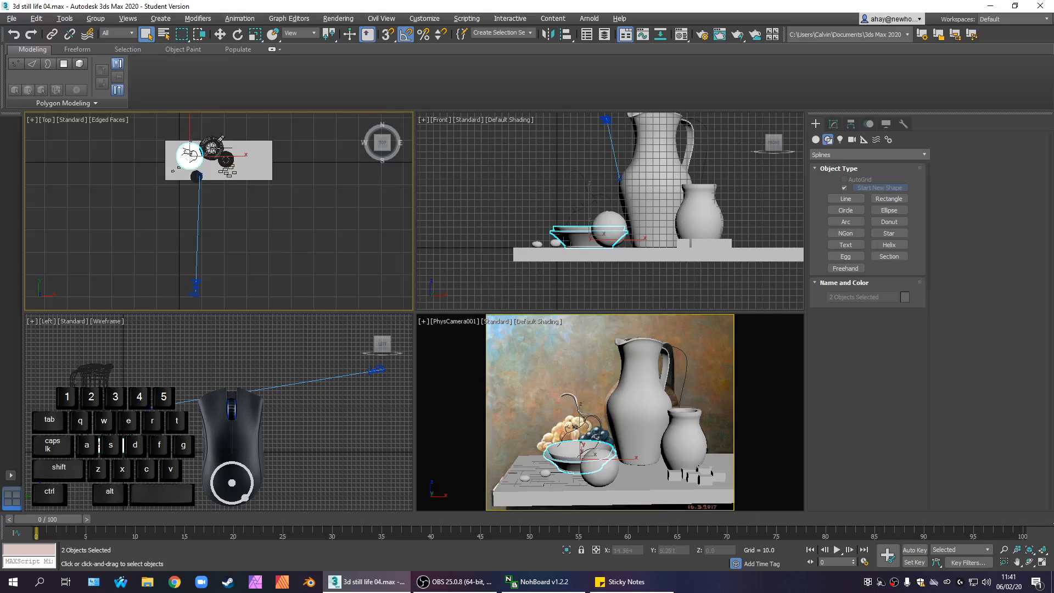
scroll(235, 181, up, 5)
scroll(241, 242, up, 2)
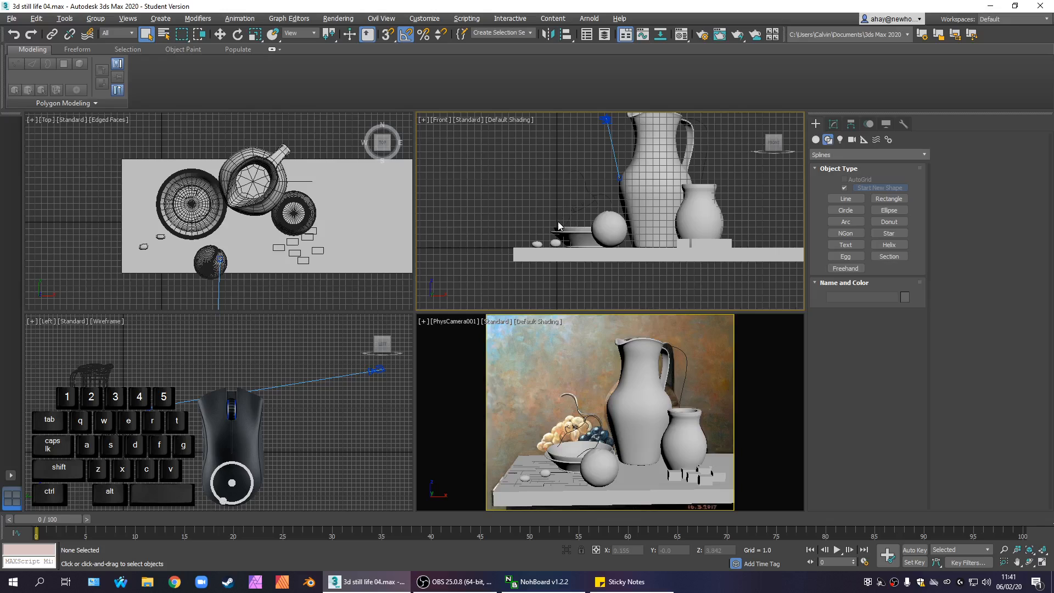
Select both the inner and outer bowl shapes in the front view and hide all unselected objects
click(581, 228)
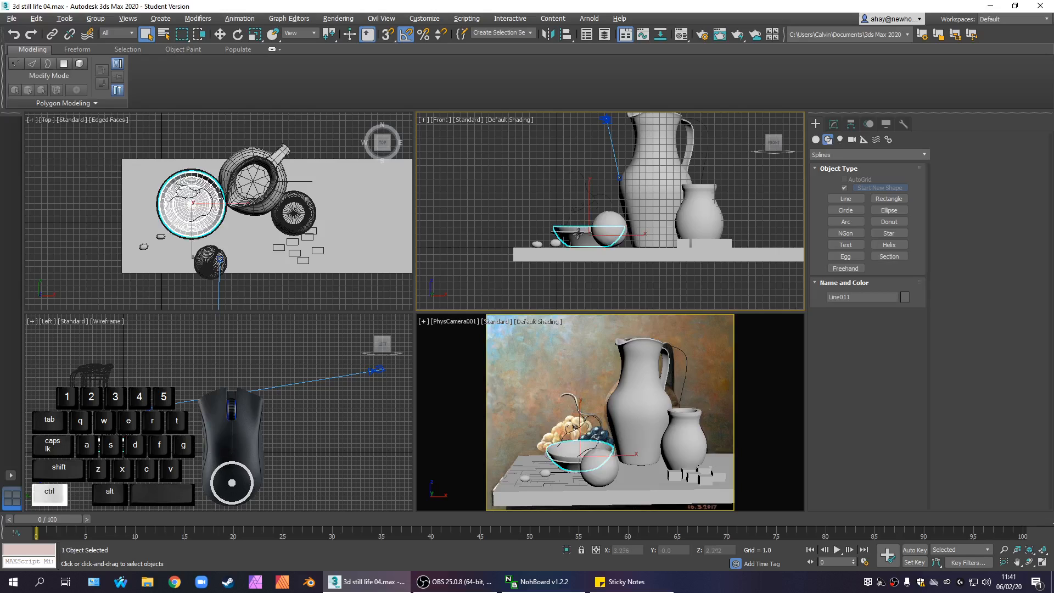
ctrl+click(579, 236)
right_click(583, 240)
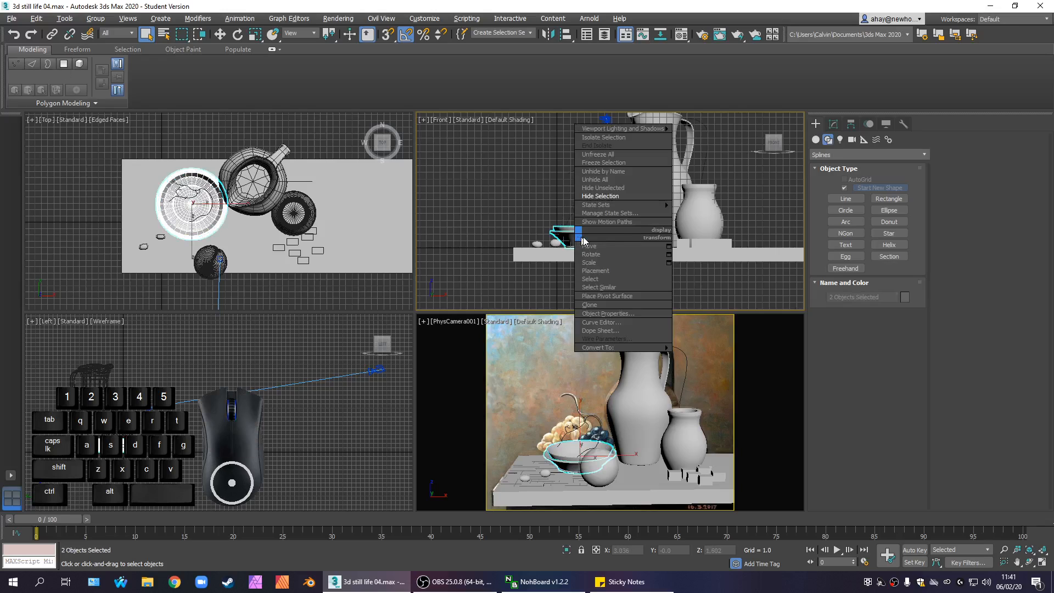
click(614, 188)
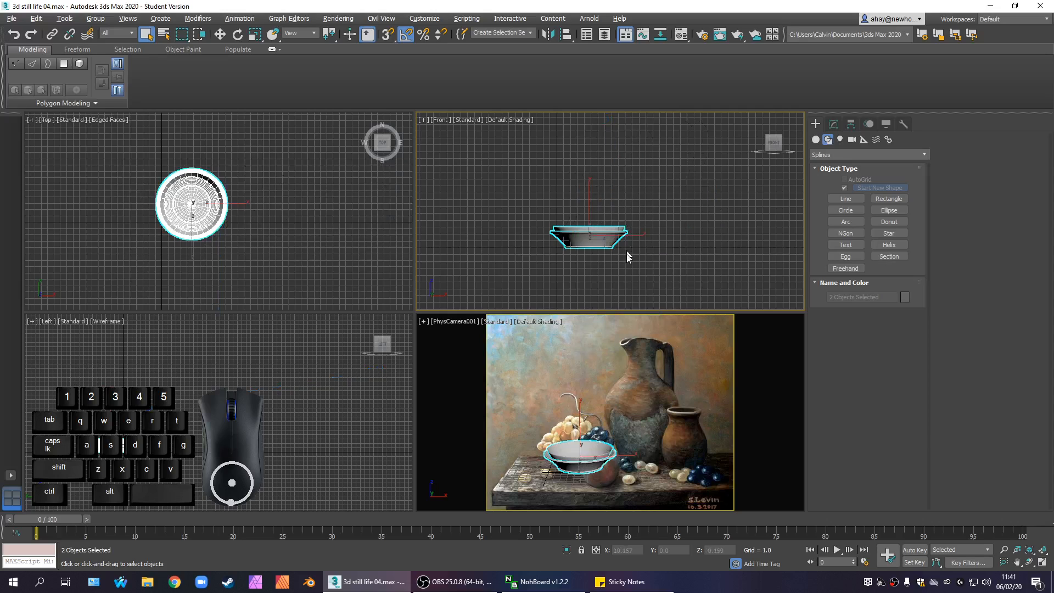
Show the base Line level beneath the Lathe modifier for the outer bowl, and repeat for the inner bowl
click(646, 260)
click(613, 248)
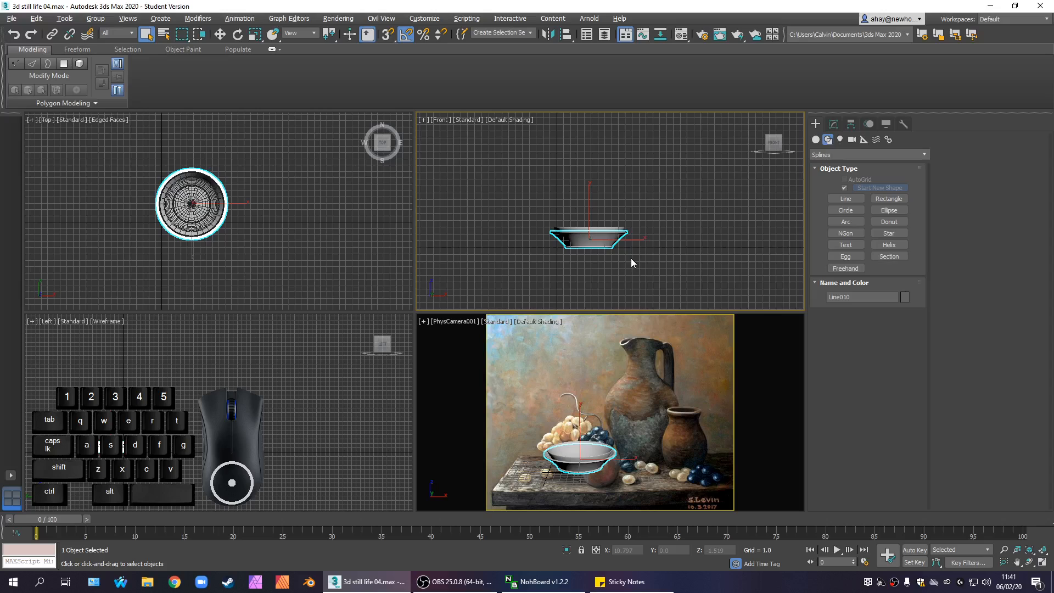
scroll(631, 257, up, 3)
click(829, 125)
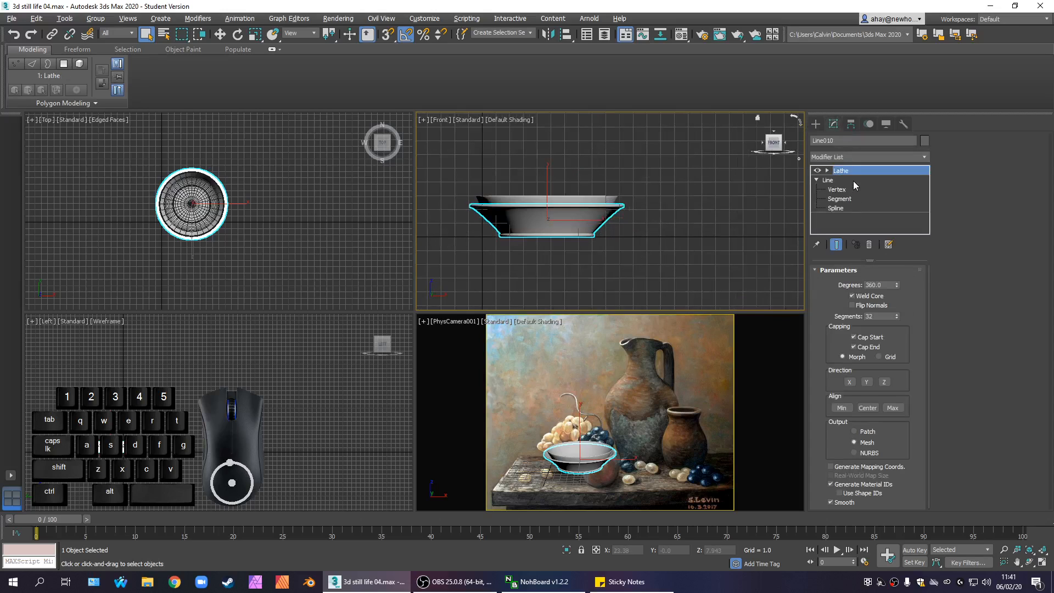
click(853, 181)
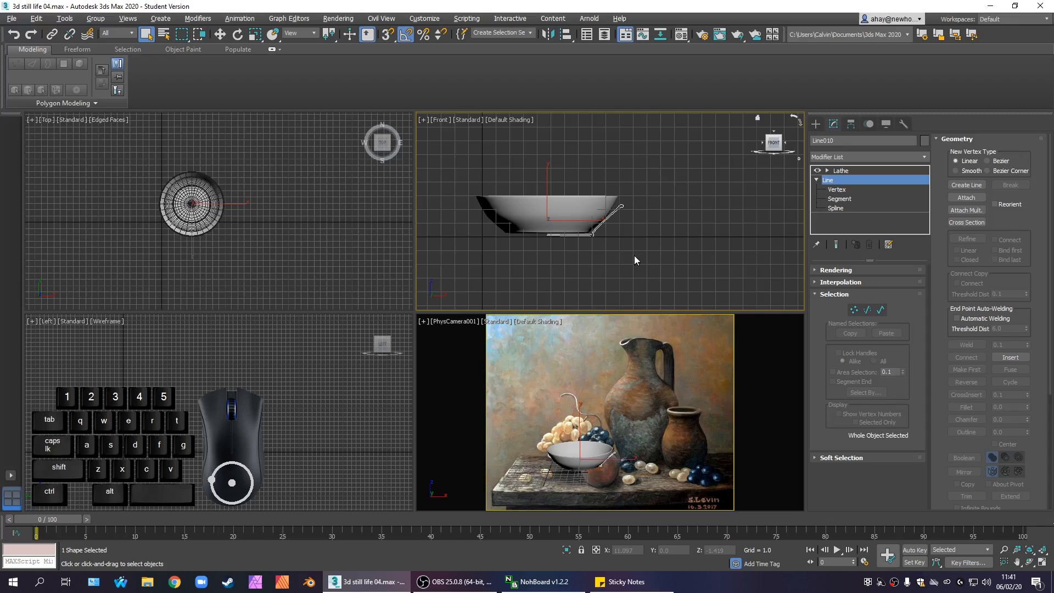
click(536, 204)
click(850, 180)
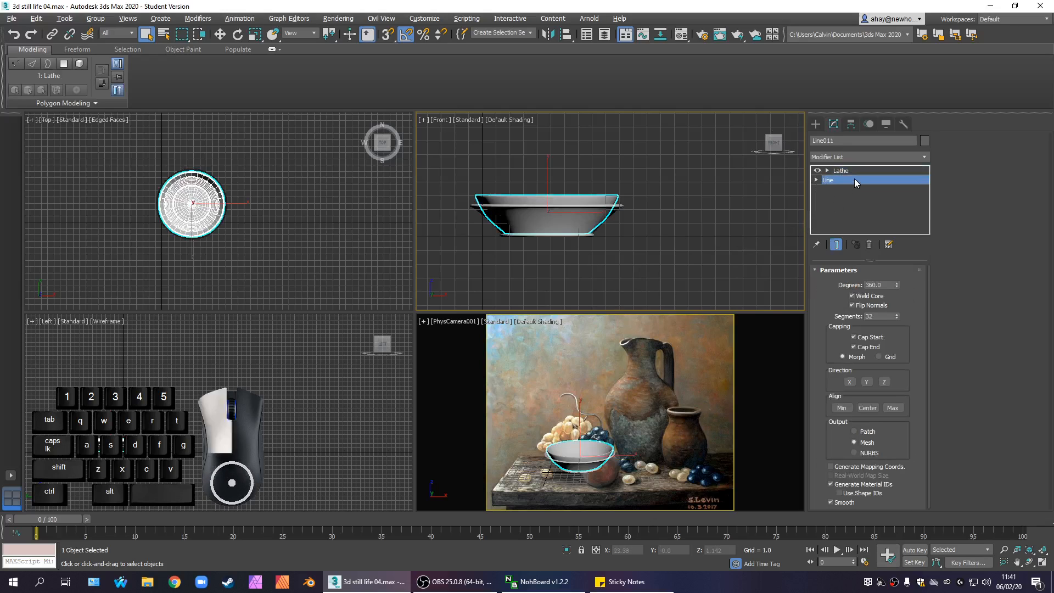
Turn off the outer bowl's Lathe modifier and select both bowl profile splines in the front view
click(710, 230)
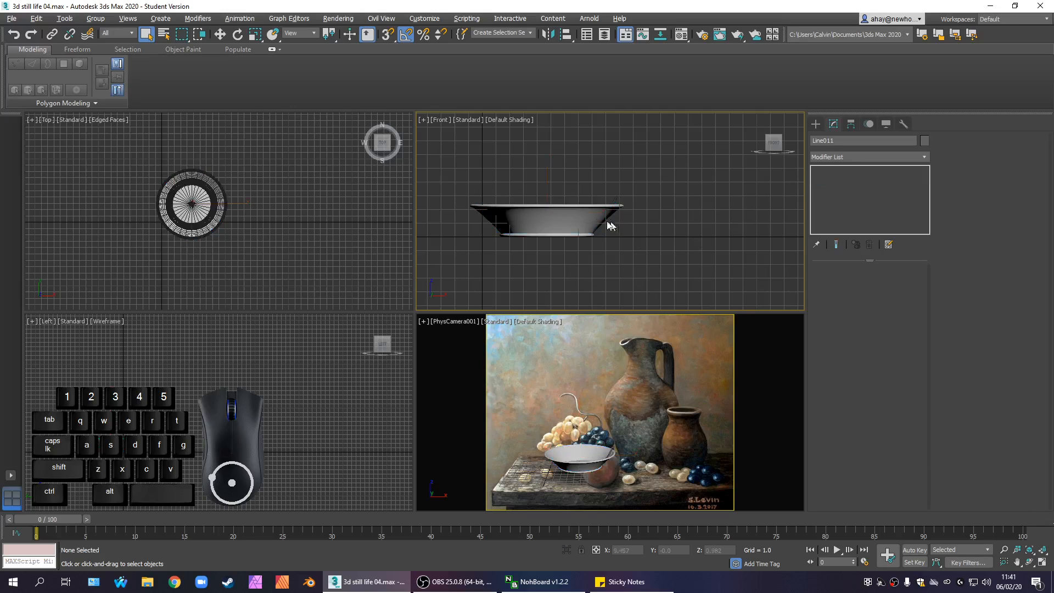
click(606, 227)
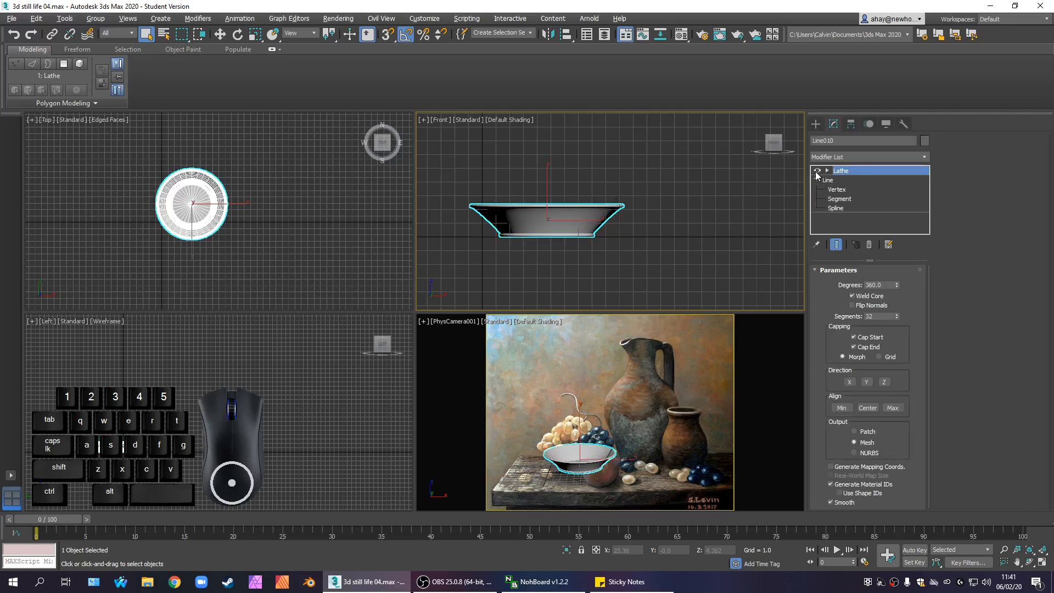
click(817, 171)
click(703, 237)
scroll(614, 226, up, 5)
middle_drag(612, 223, 644, 258)
drag(659, 259, 576, 277)
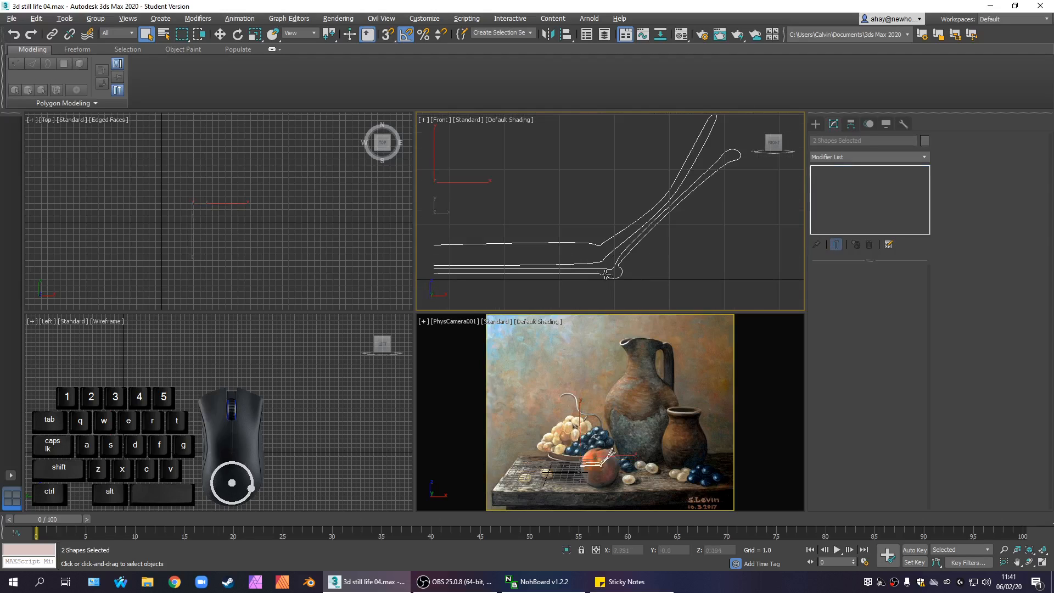
Select the outer and the inner bowl profile in turn and examine their shapes near the base corner
scroll(646, 277, up, 2)
click(641, 281)
drag(639, 281, 622, 269)
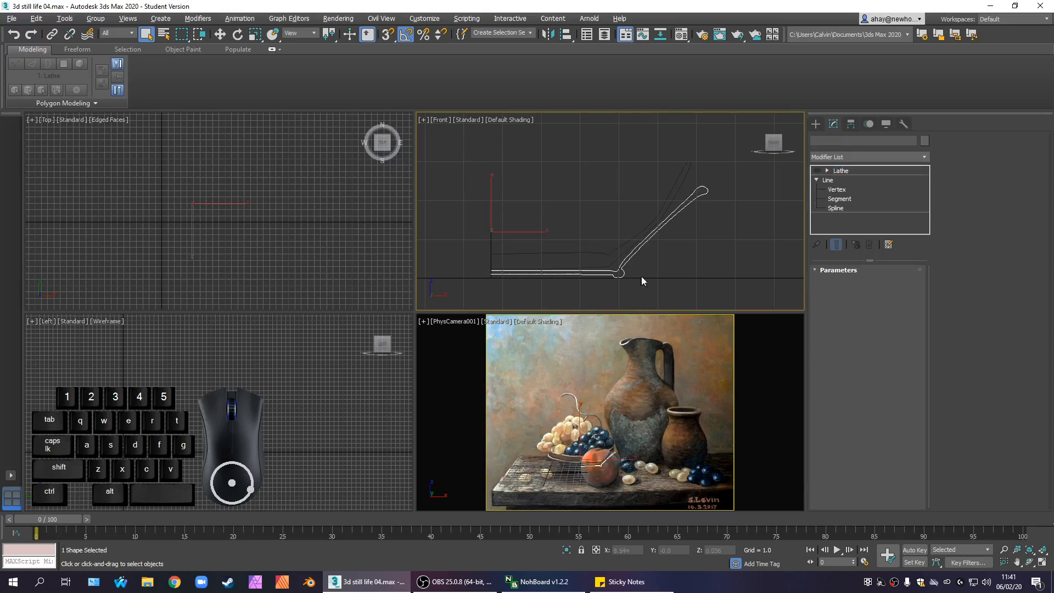
middle_drag(663, 272, 685, 277)
drag(628, 242, 618, 267)
scroll(674, 280, up, 2)
scroll(627, 273, down, 3)
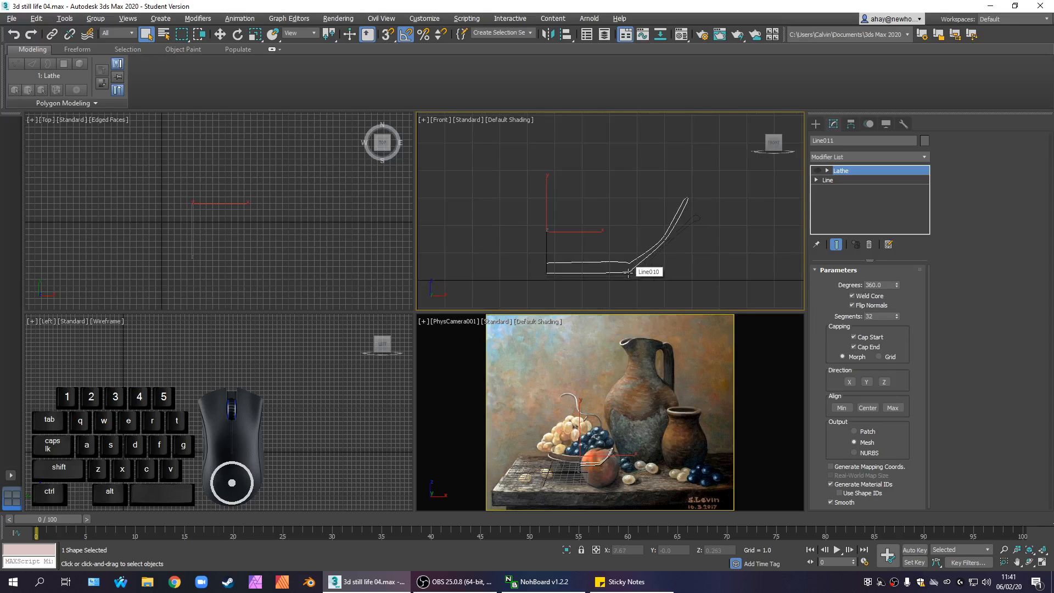
scroll(652, 244, up, 3)
scroll(596, 270, down, 3)
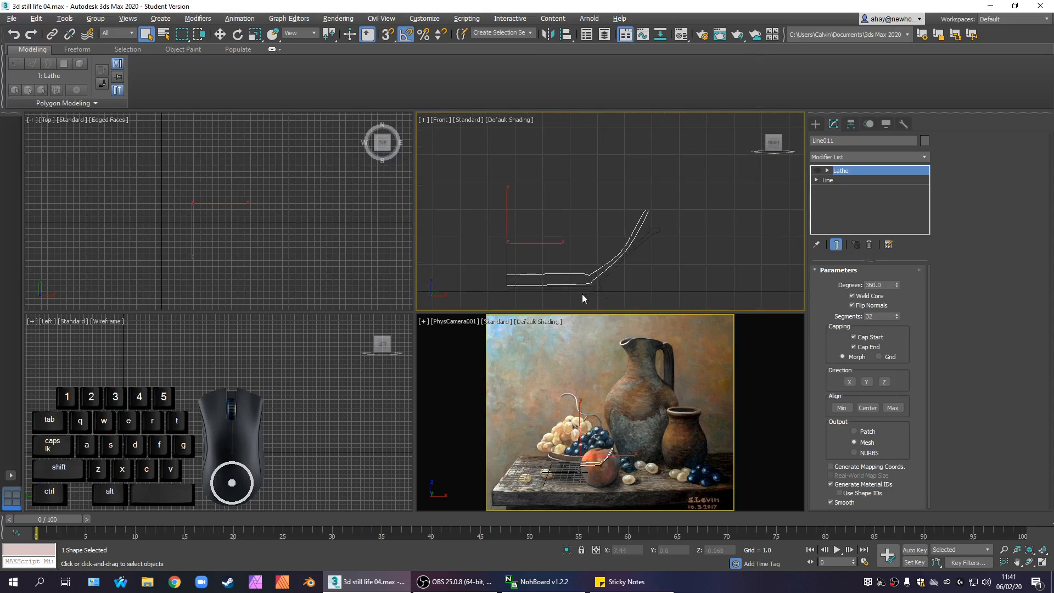
Turn the Lathe modifier back on for the inner bowl and for the outer bowl
click(816, 171)
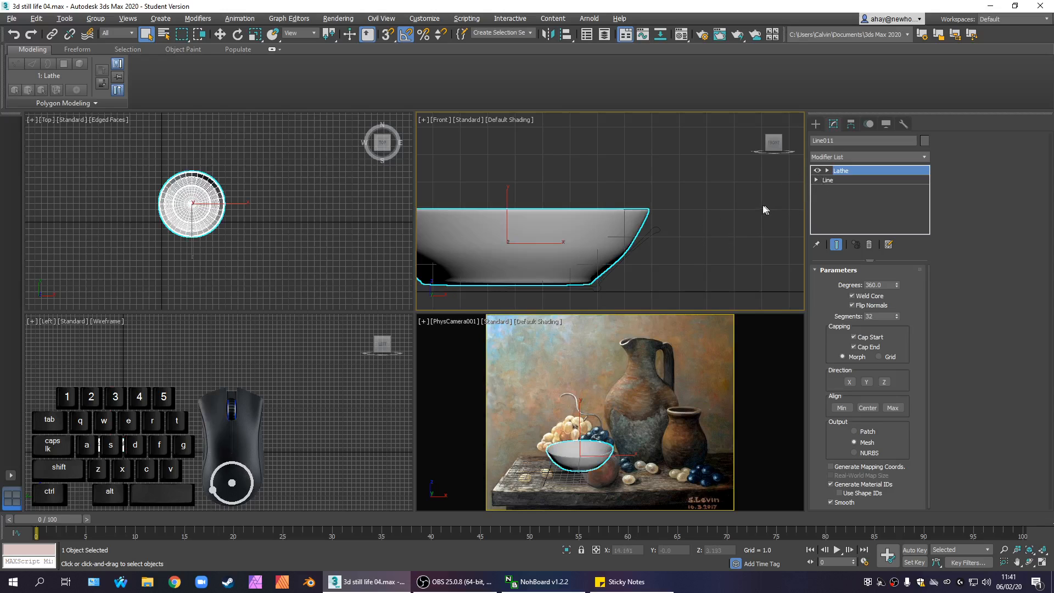
click(657, 224)
click(817, 170)
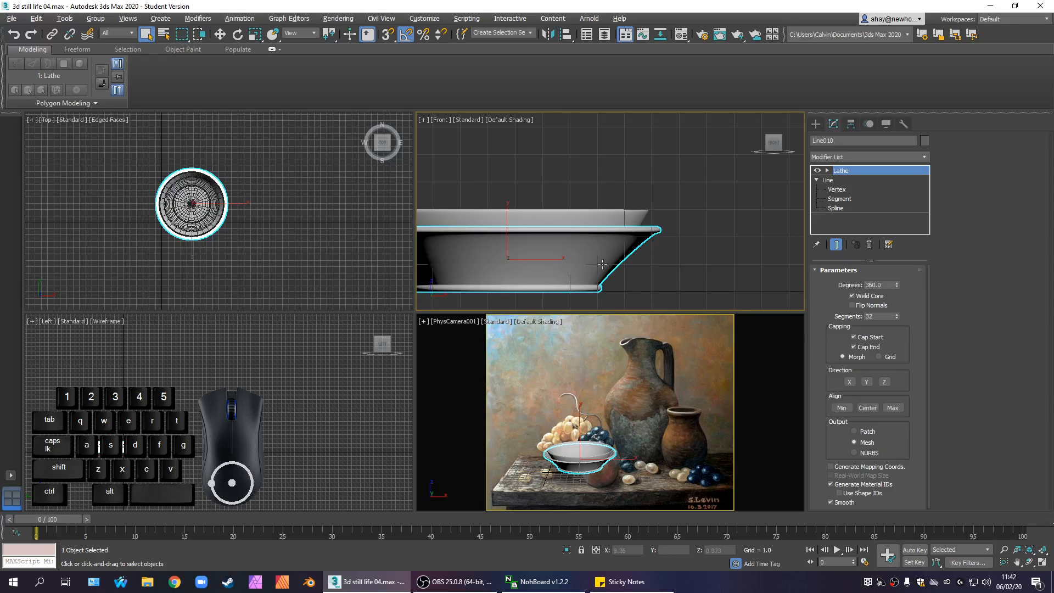
Turn off the outer bowl's Lathe modifier and examine the ends of its profile at the central axis
click(817, 170)
middle_drag(640, 293, 674, 227)
scroll(551, 217, up, 5)
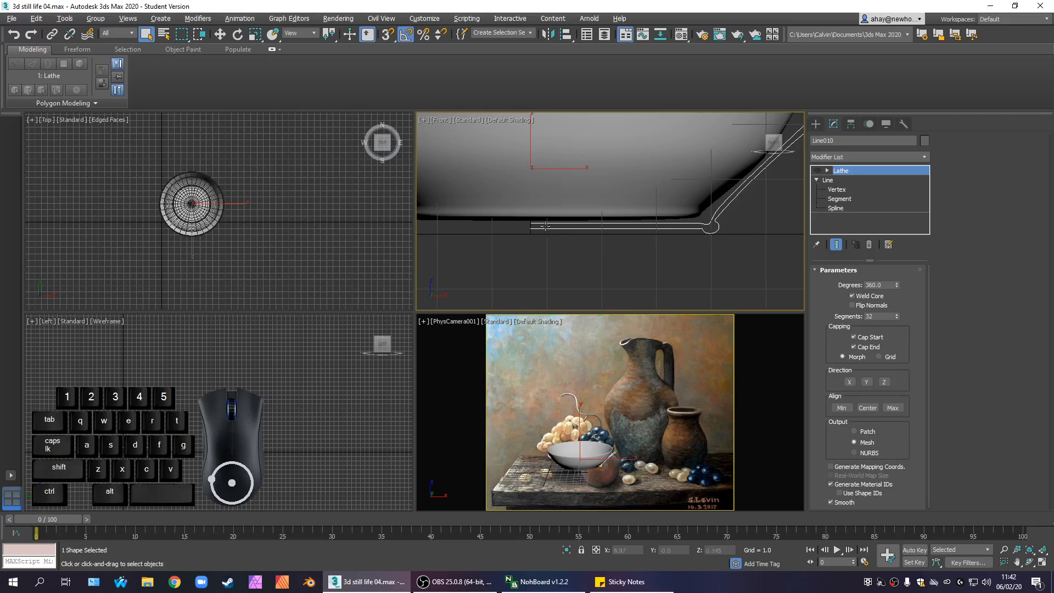
scroll(526, 239, up, 9)
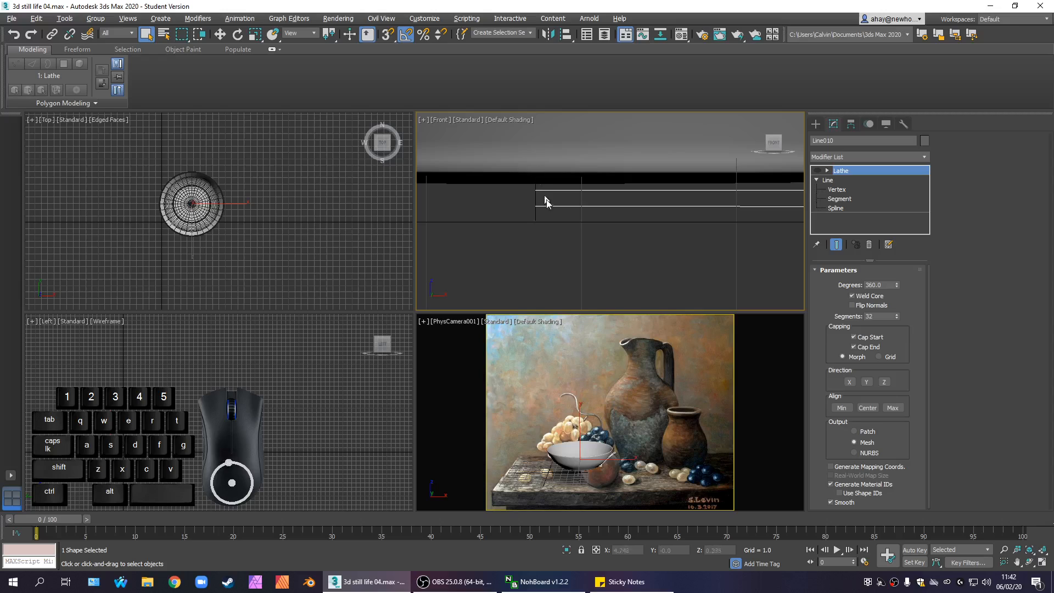
scroll(548, 278, down, 12)
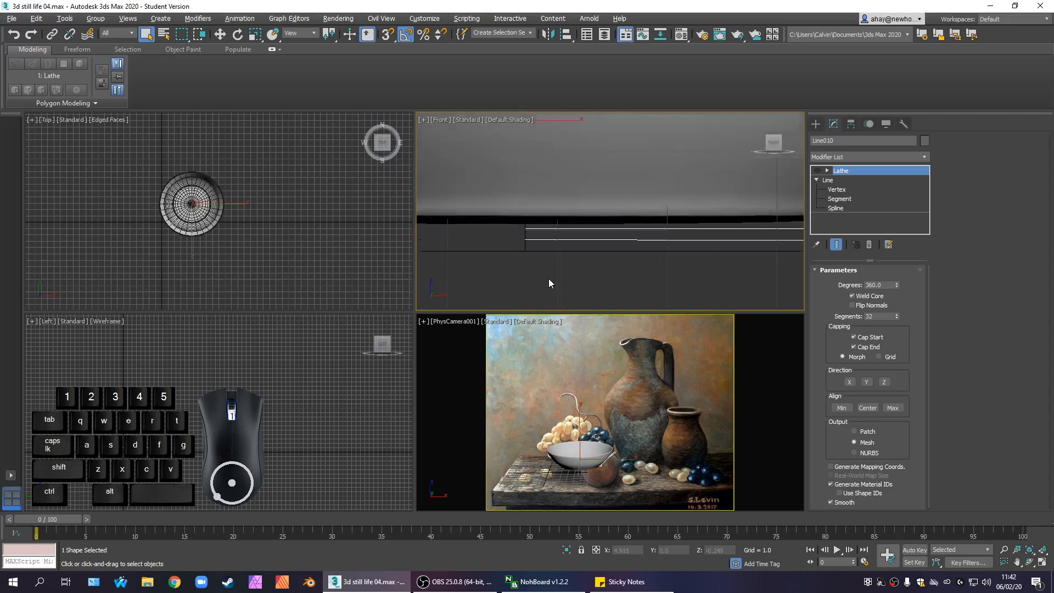
Turn the outer bowl's Lathe modifier back on and clear the selection
click(816, 170)
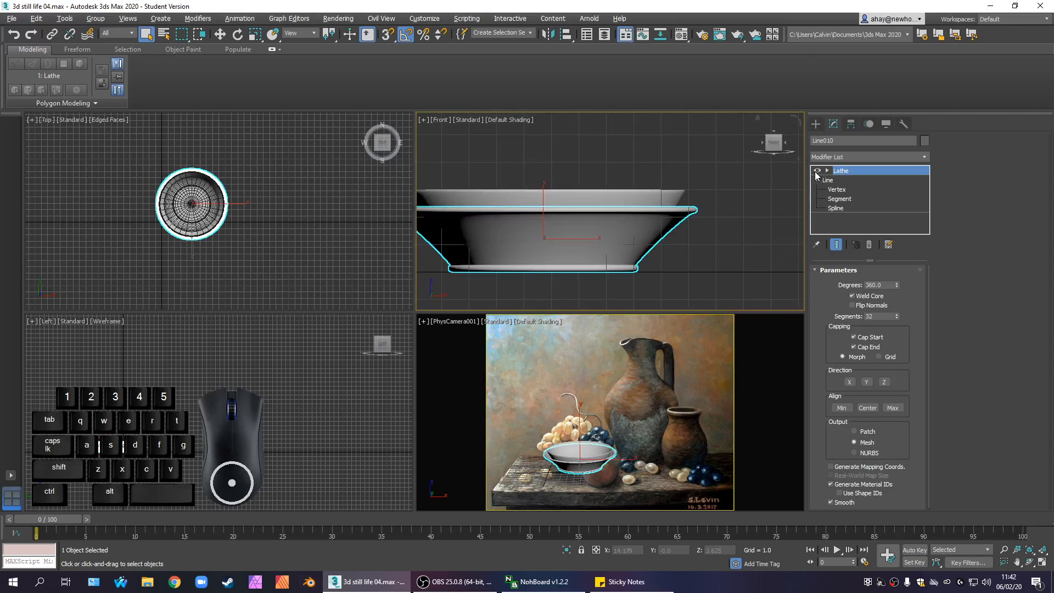
click(665, 275)
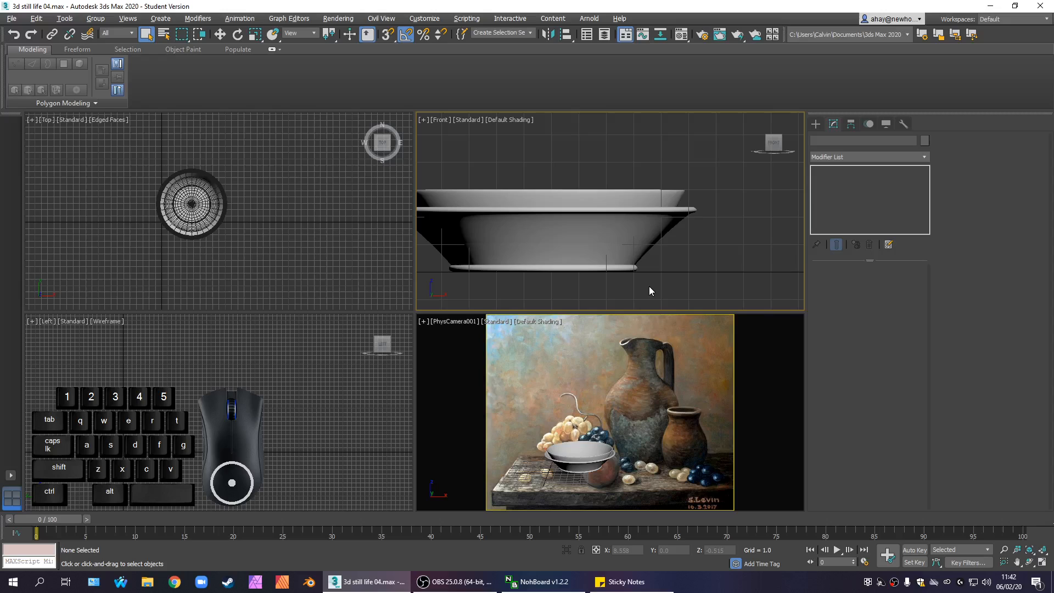
scroll(681, 269, down, 5)
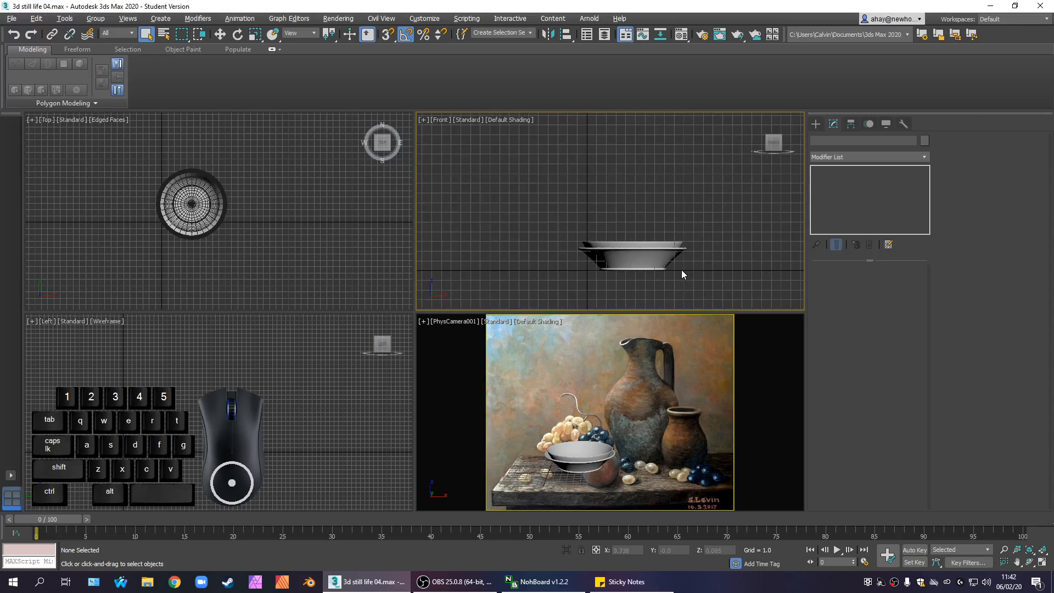
scroll(680, 269, up, 5)
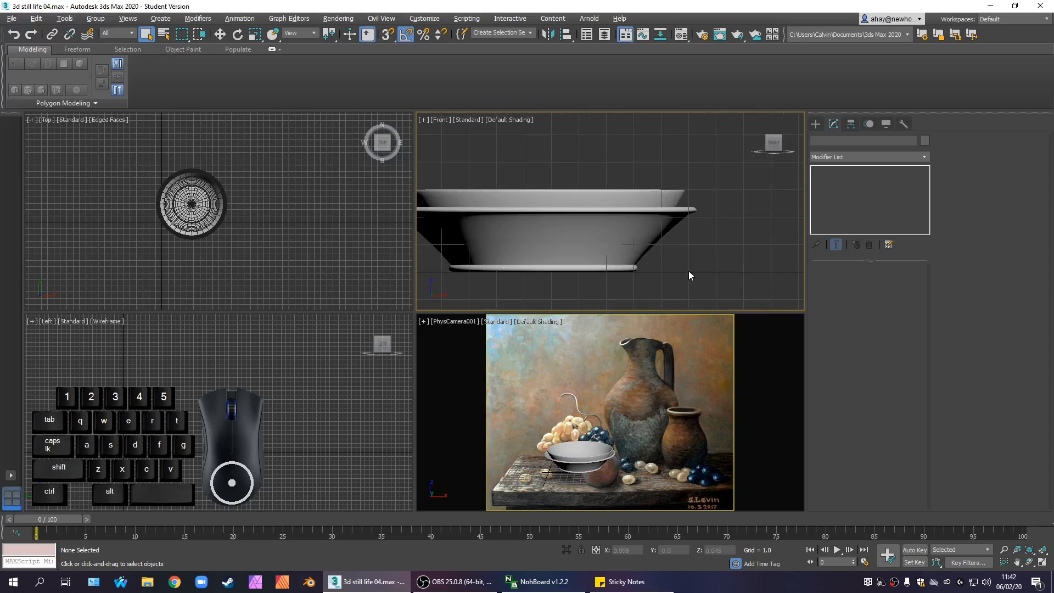
Enter vertex editing on the outer bowl's Line, select the vertex where the rim bead begins, and look at its vertex type options
click(677, 221)
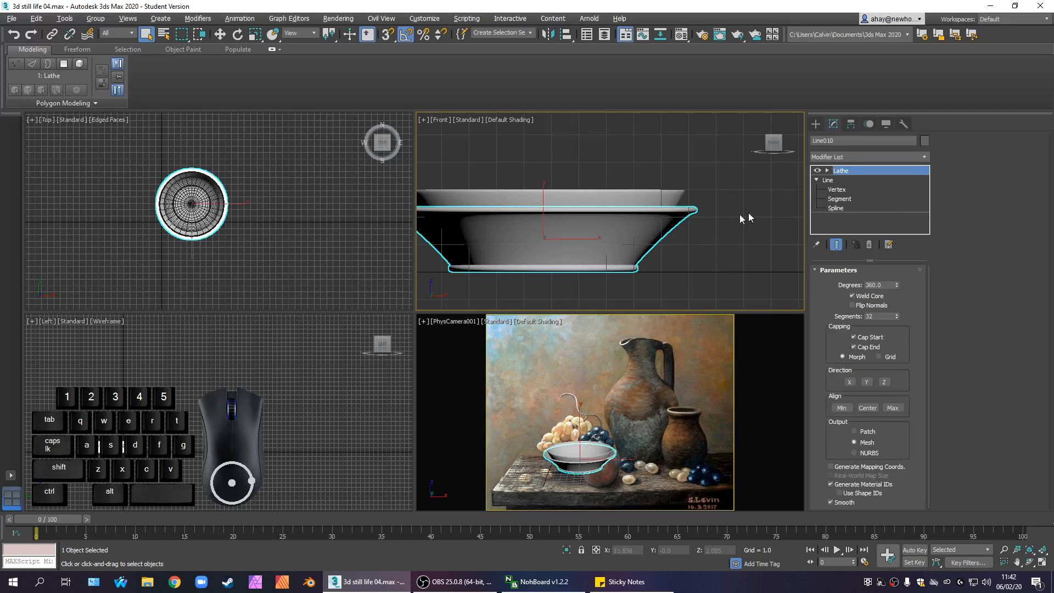
click(844, 181)
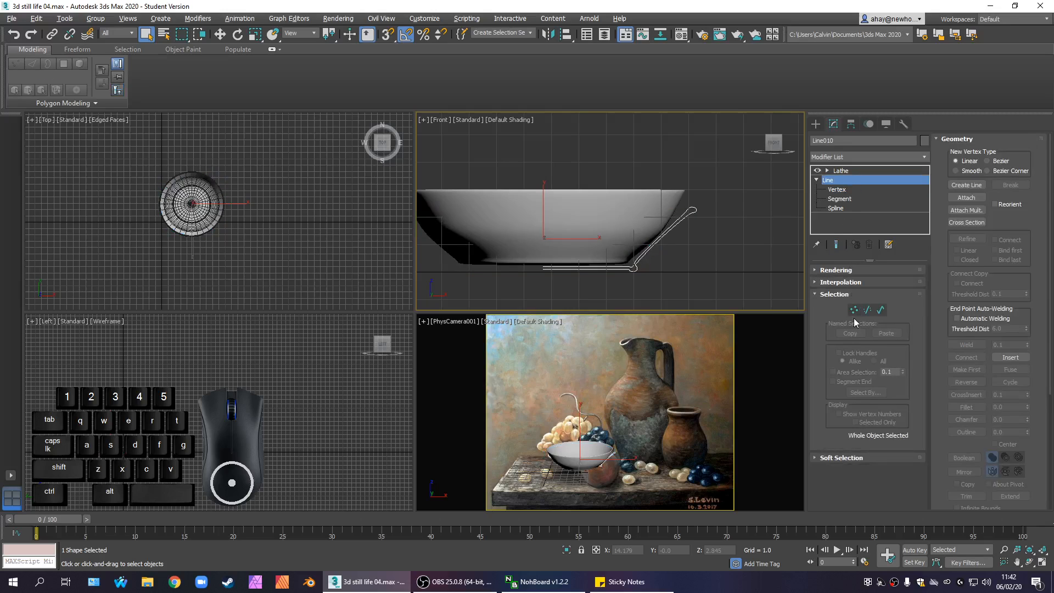
click(852, 311)
scroll(676, 222, up, 5)
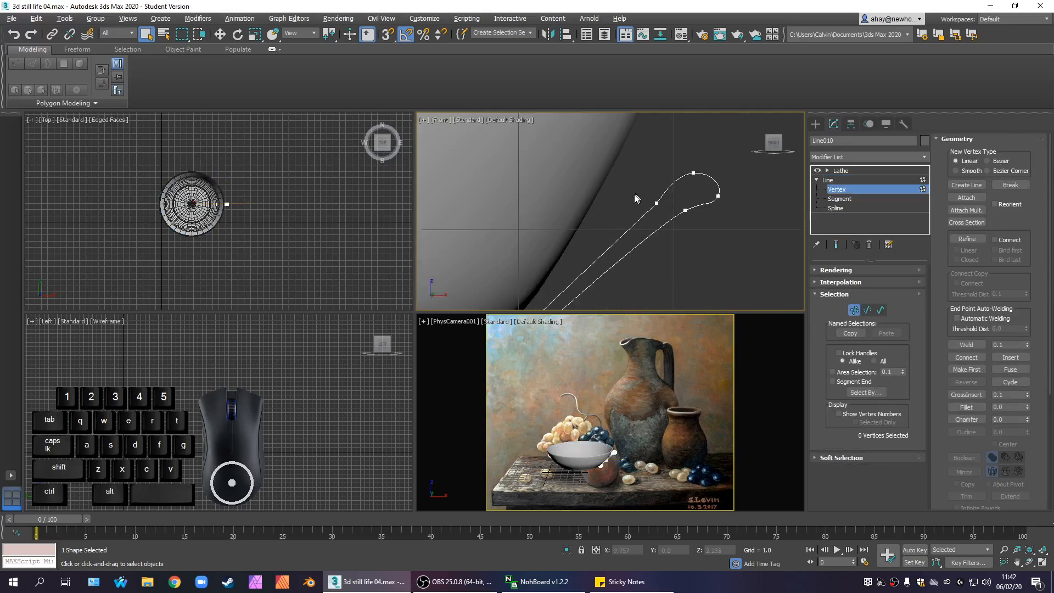
drag(628, 180, 678, 222)
right_click(647, 199)
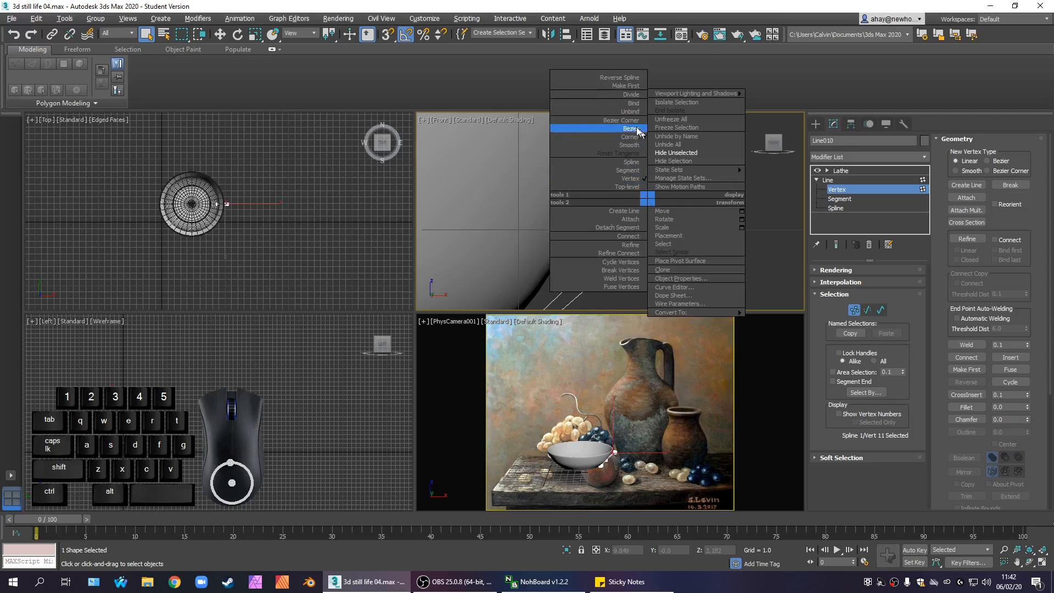
click(769, 276)
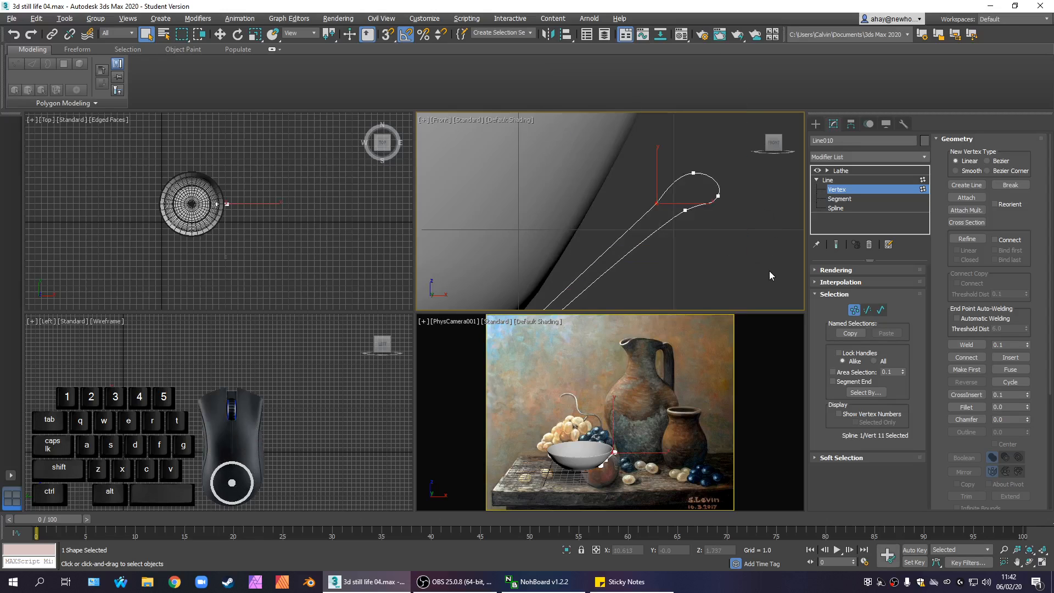
Select the two neighbouring vertices just above the outer bowl's foot bead one after the other, then clear the vertex selection
middle_drag(657, 251, 686, 159)
scroll(645, 219, down, 3)
scroll(593, 251, up, 5)
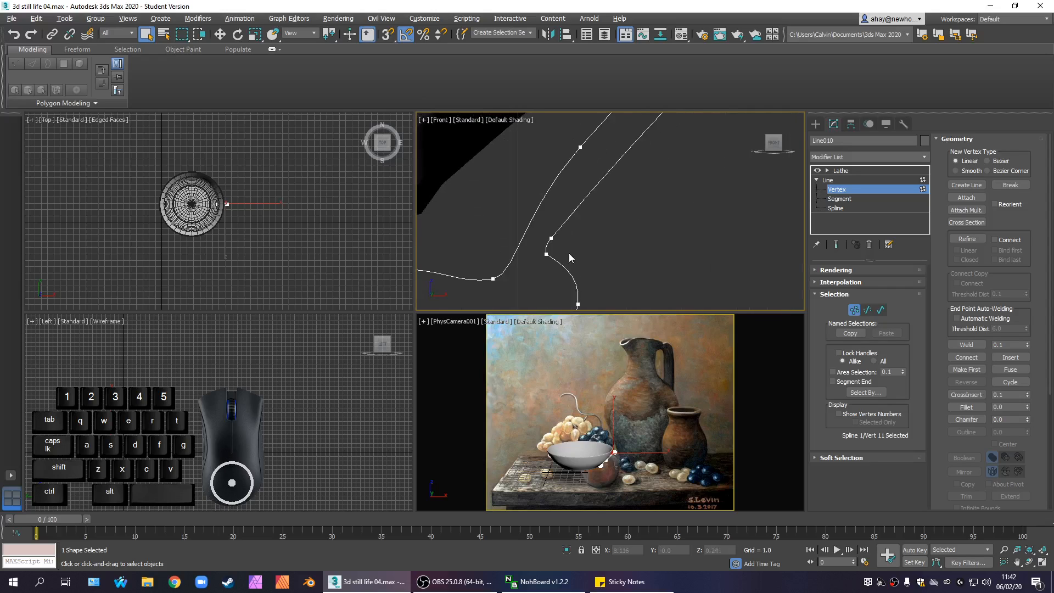
click(547, 254)
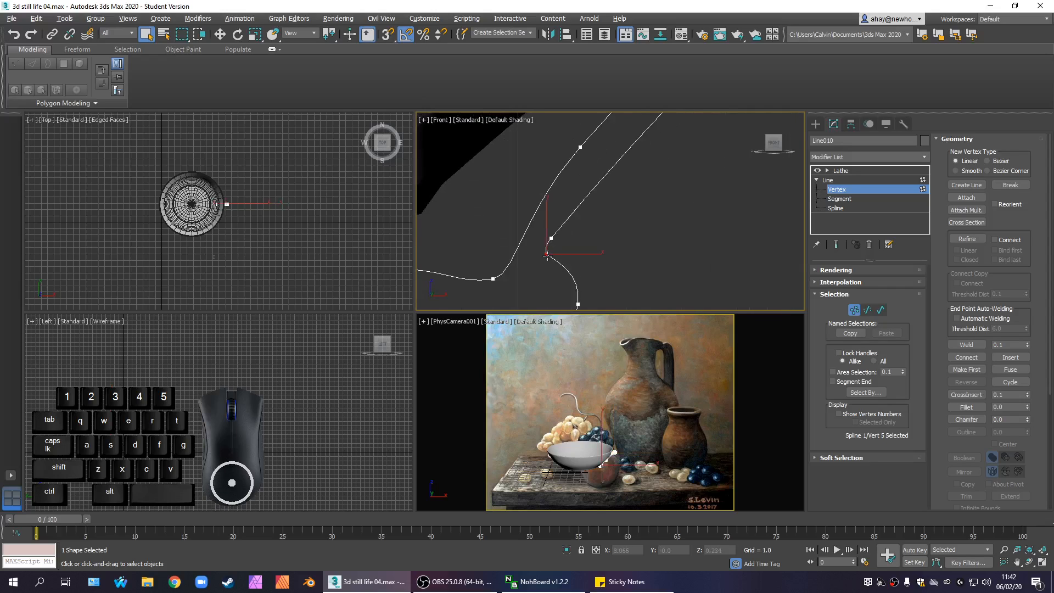
click(549, 240)
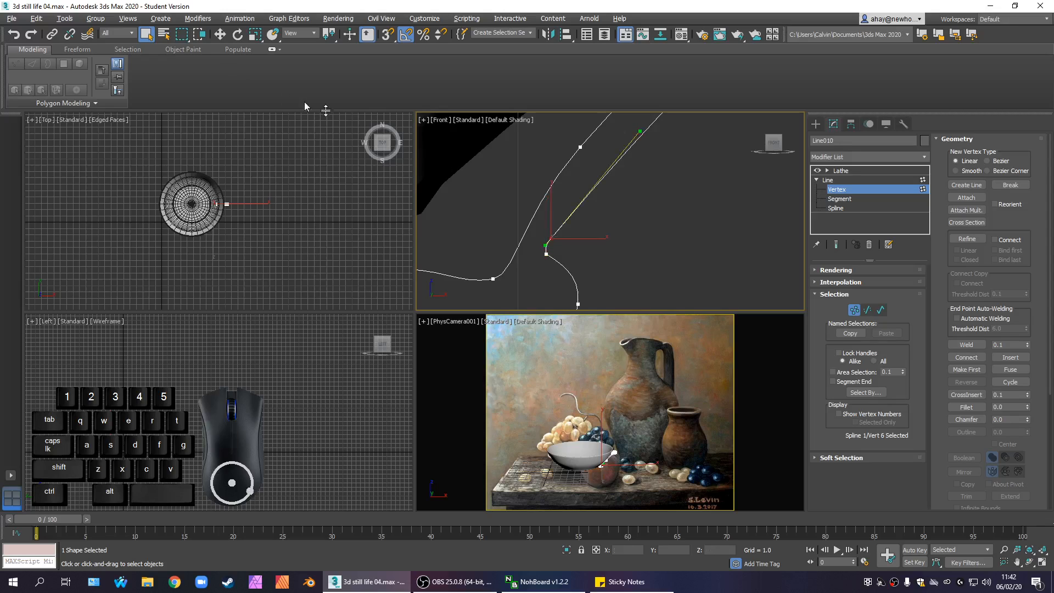
click(631, 231)
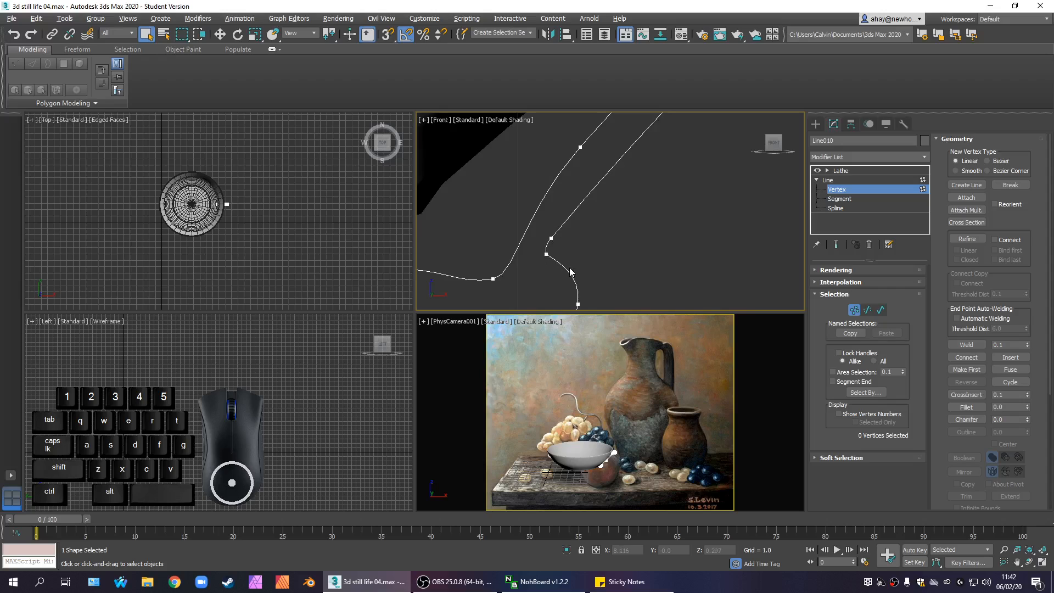
Examine the curve and vertex placement of the outer bowl's foot bead in the front view
middle_drag(579, 269, 604, 289)
scroll(621, 243, down, 3)
scroll(612, 254, up, 3)
scroll(634, 228, up, 3)
scroll(564, 233, up, 5)
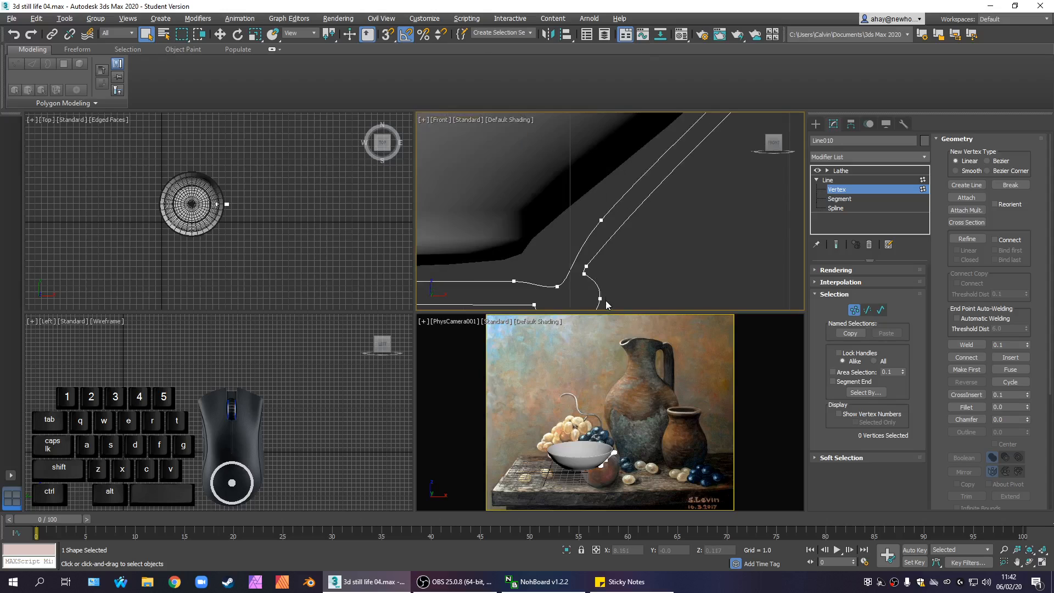
scroll(566, 259, down, 6)
scroll(630, 216, down, 4)
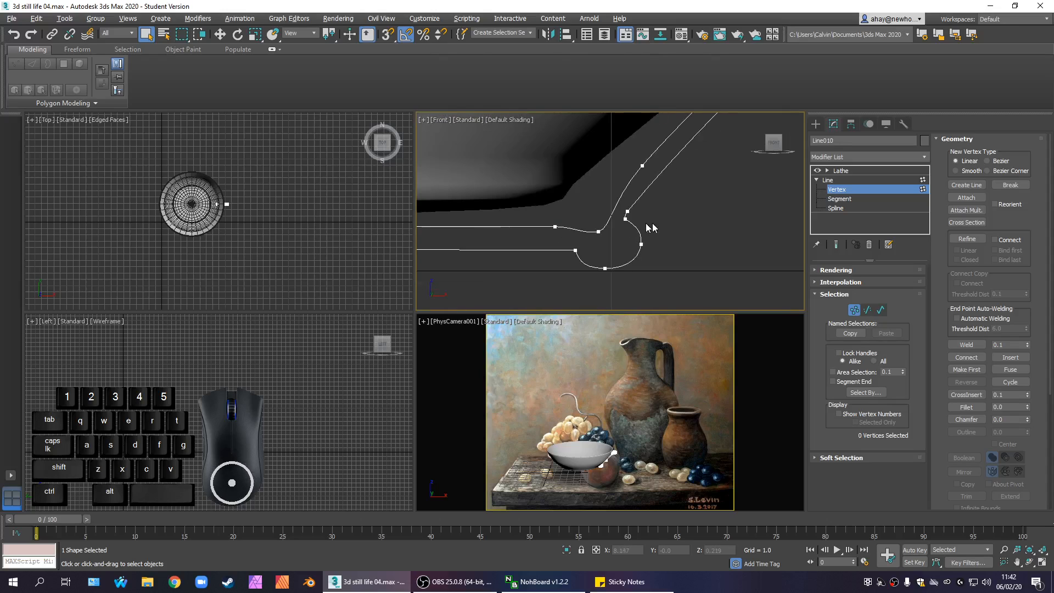
Leave vertex editing, return the outer bowl to its Lathe level, and deselect it
click(827, 180)
click(816, 180)
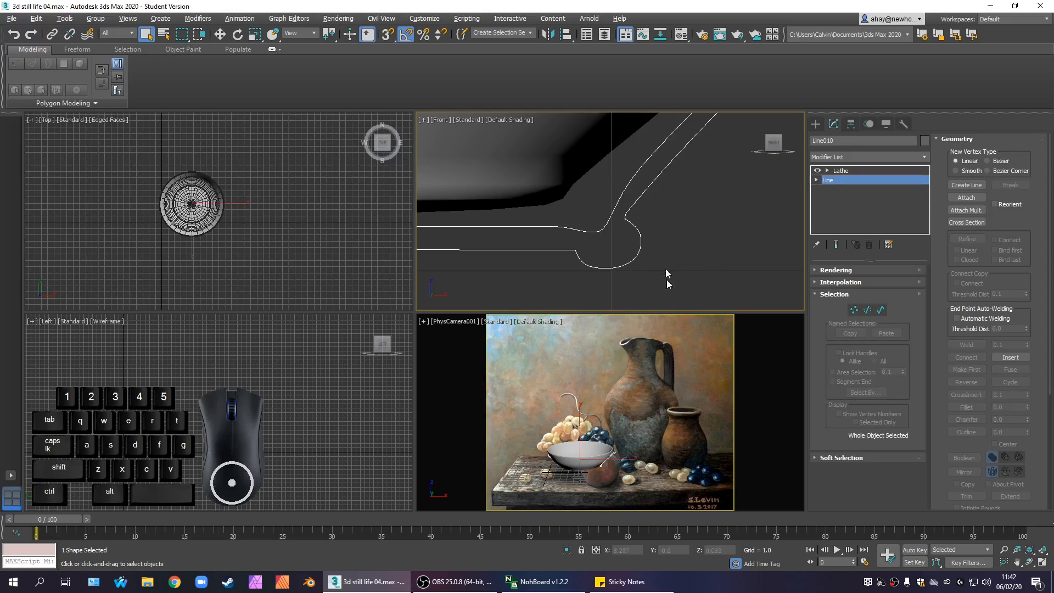
click(871, 170)
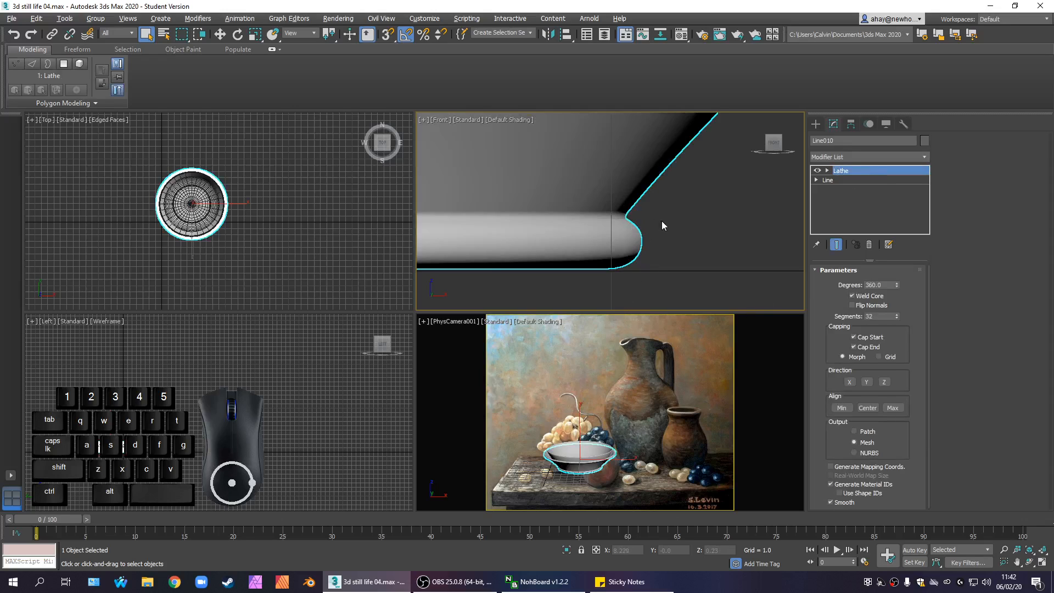
scroll(653, 207, down, 5)
scroll(677, 251, up, 3)
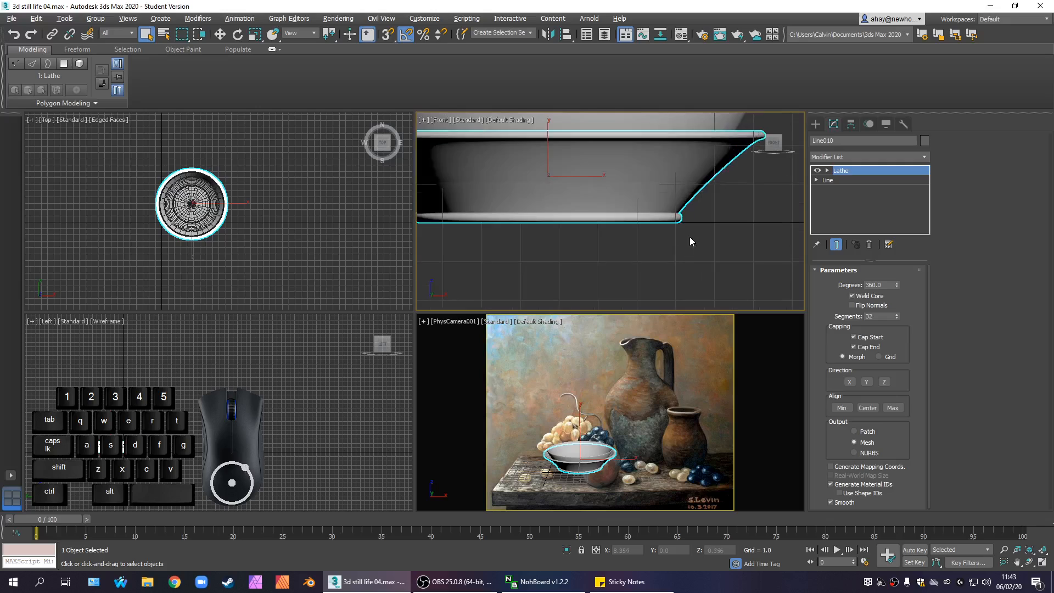
scroll(680, 289, down, 2)
click(682, 286)
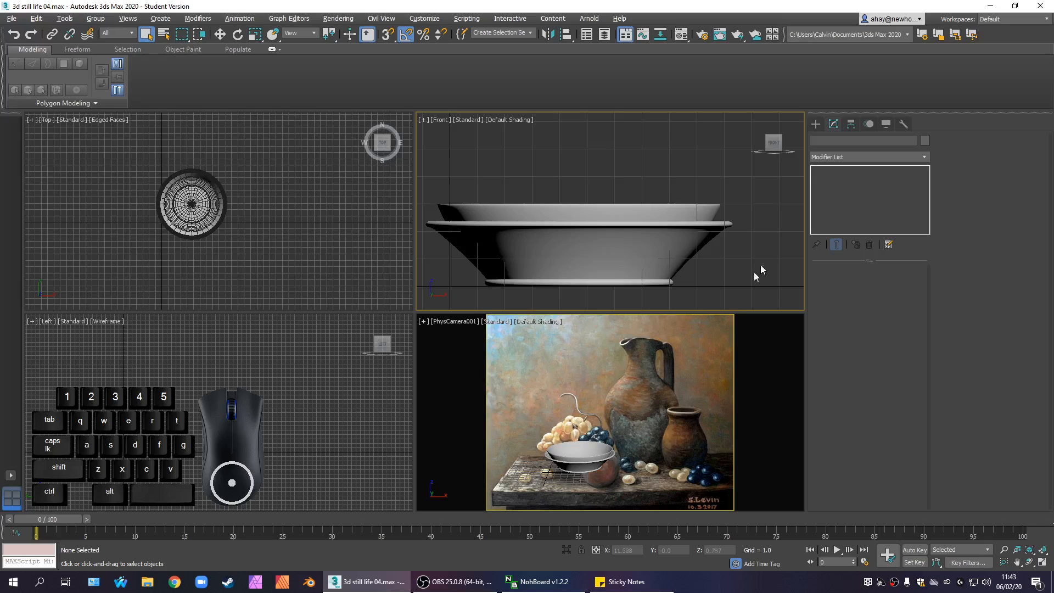
Unhide all objects of the still life scene with nothing selected
middle_drag(713, 269, 629, 253)
scroll(617, 278, up, 1)
scroll(630, 261, down, 3)
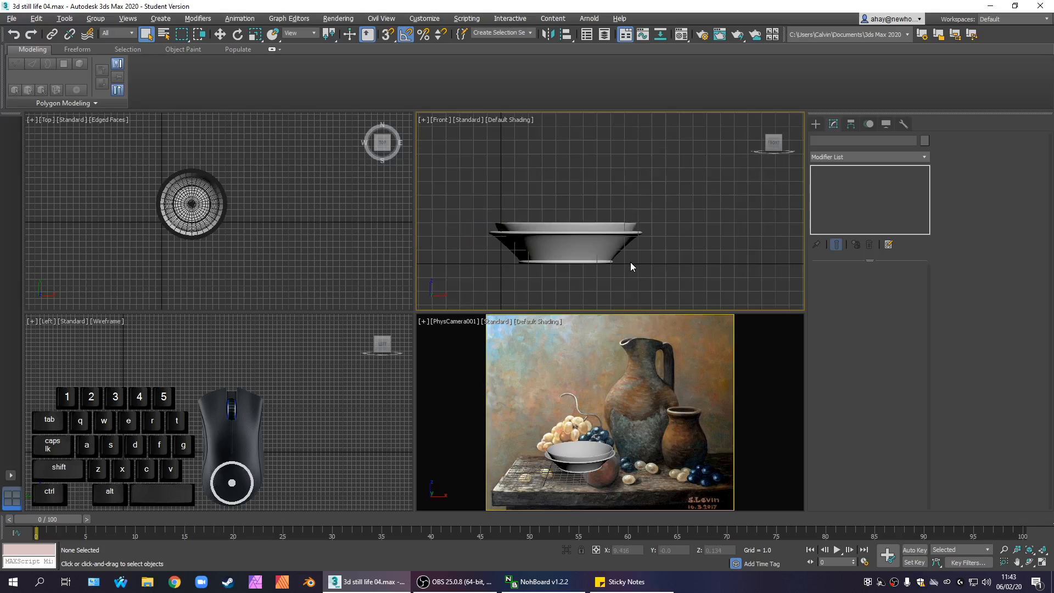
scroll(649, 247, up, 1)
drag(657, 300, 583, 192)
click(696, 201)
right_click(696, 201)
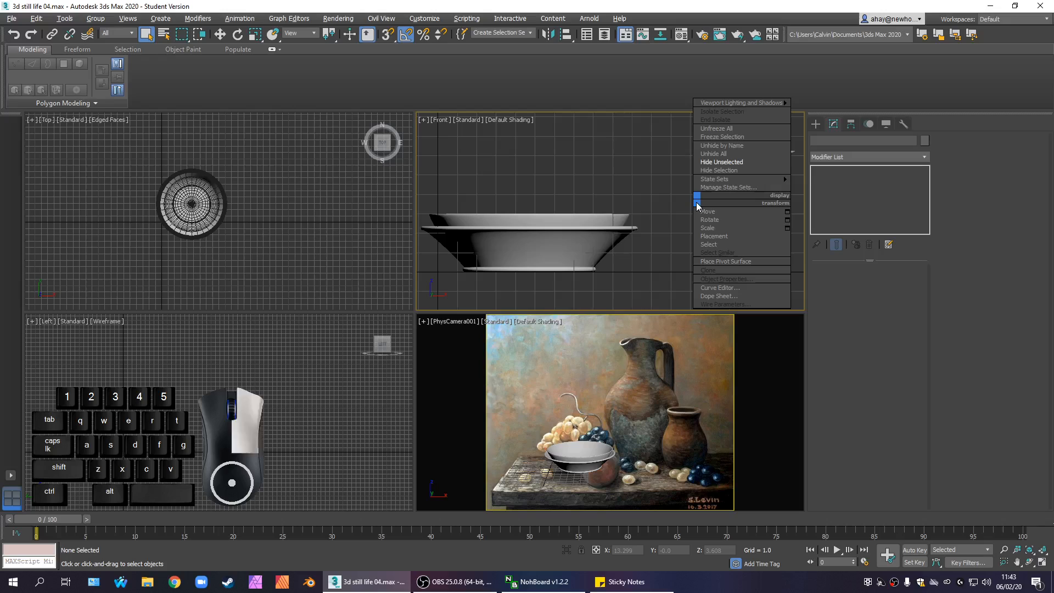
click(716, 154)
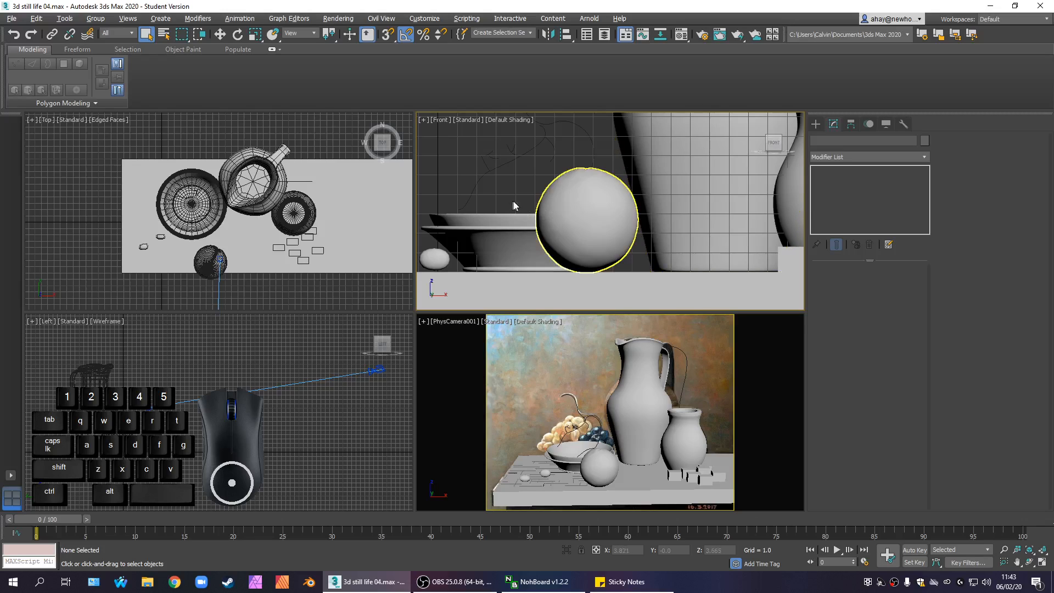
Select the loose grape beside the bowl in the front view and frame it in the top view with the Move tool active
middle_drag(553, 222, 693, 192)
scroll(555, 239, up, 2)
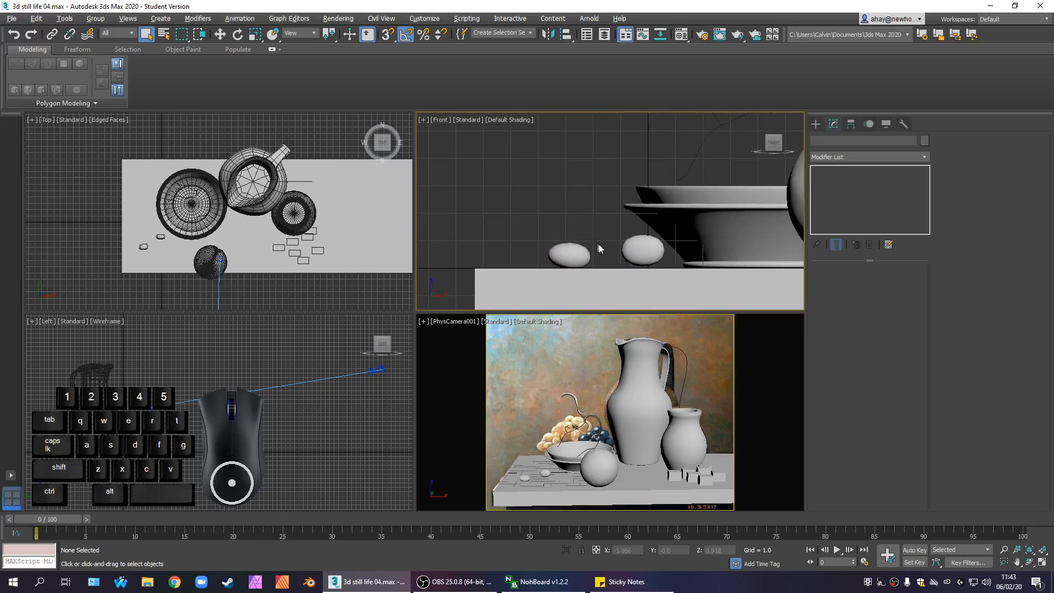
click(637, 251)
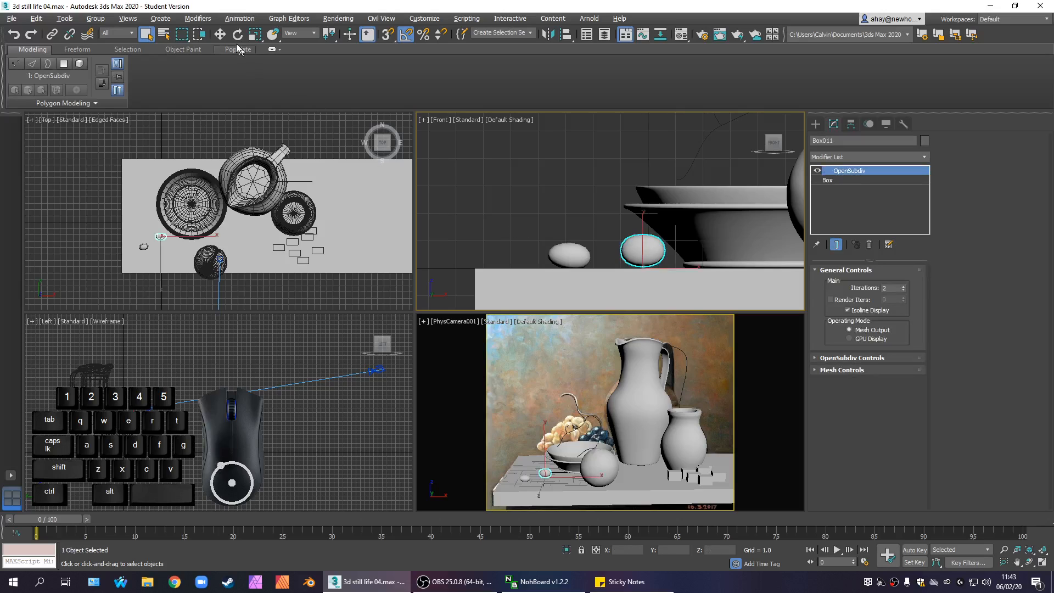
click(219, 34)
middle_drag(148, 217, 193, 158)
scroll(202, 173, up, 8)
middle_drag(243, 212, 297, 245)
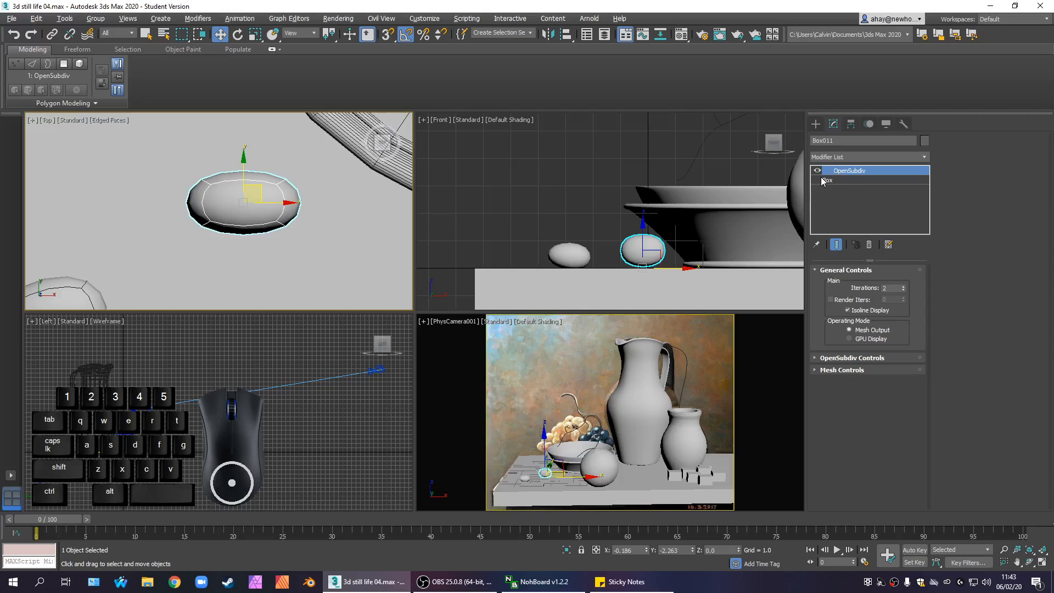
click(815, 125)
click(833, 126)
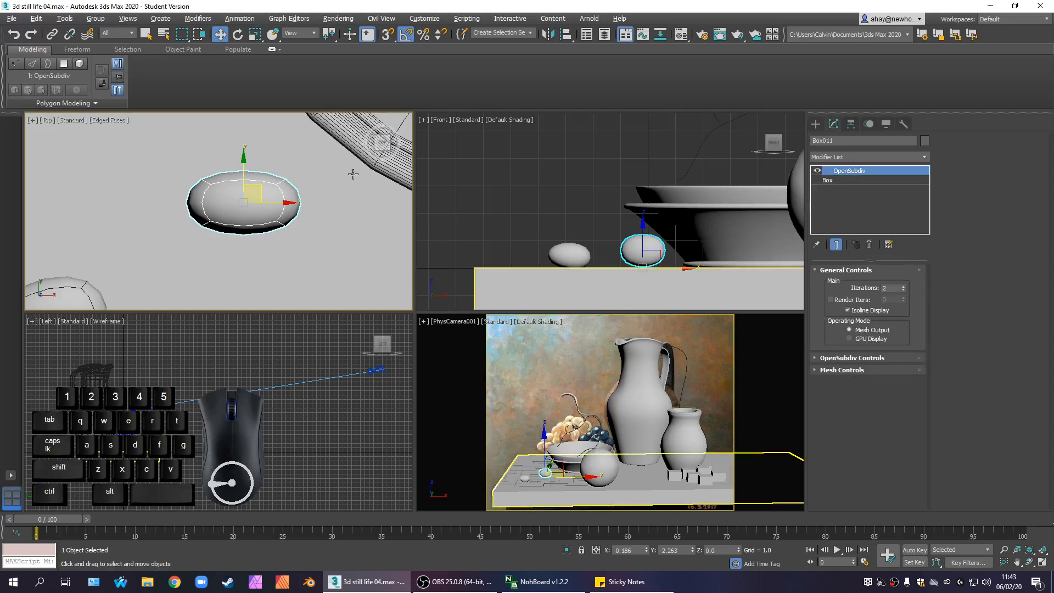
scroll(319, 291, down, 3)
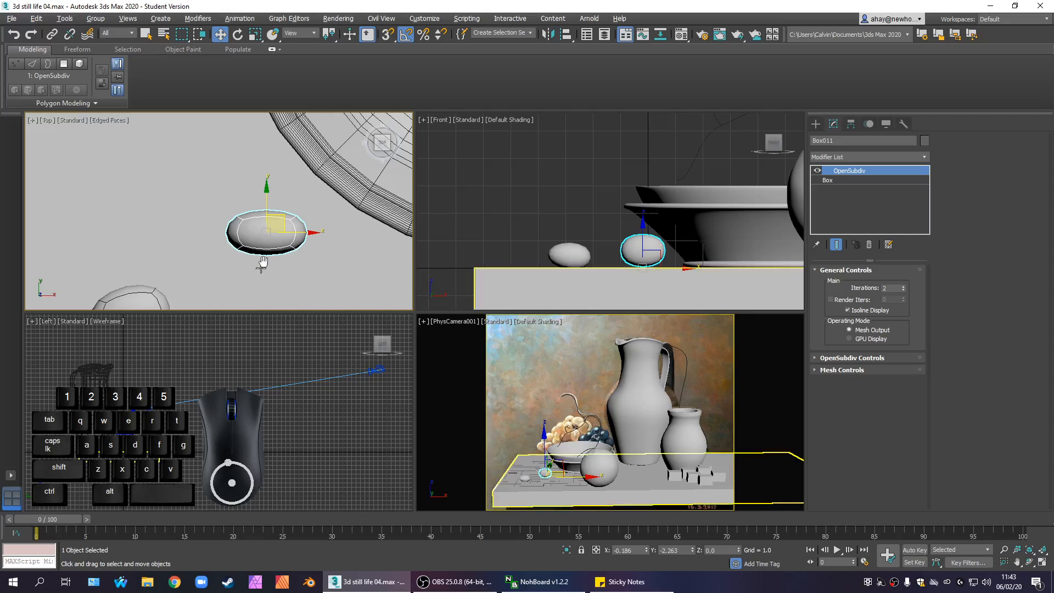
scroll(282, 200, down, 1)
middle_drag(261, 267, 280, 223)
scroll(287, 198, up, 1)
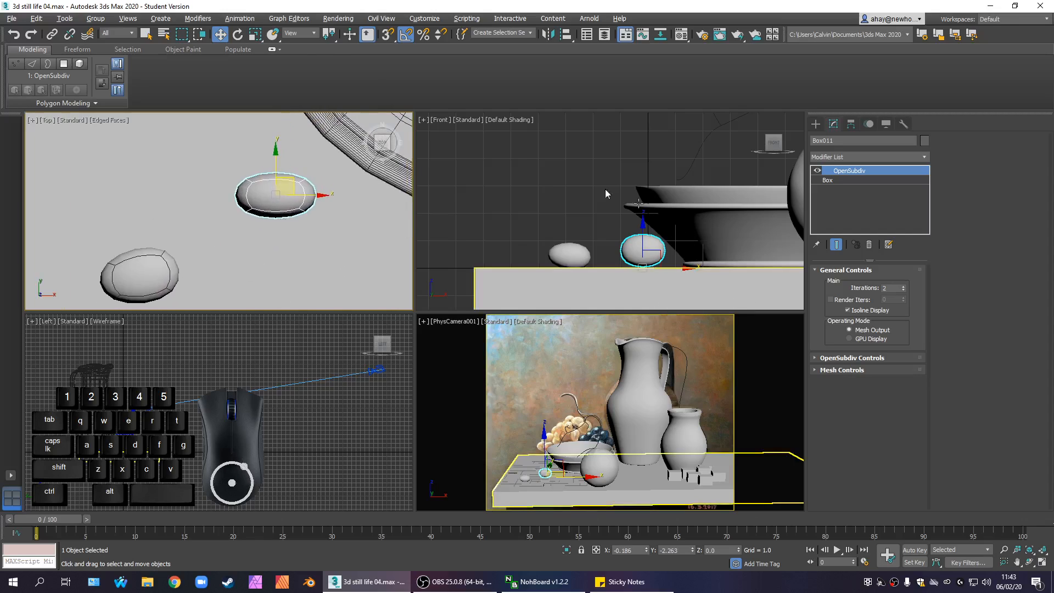
Check the grape's scale values in the Scale Transform Type-In, close it, and open the grape's base Box parameters
key(r)
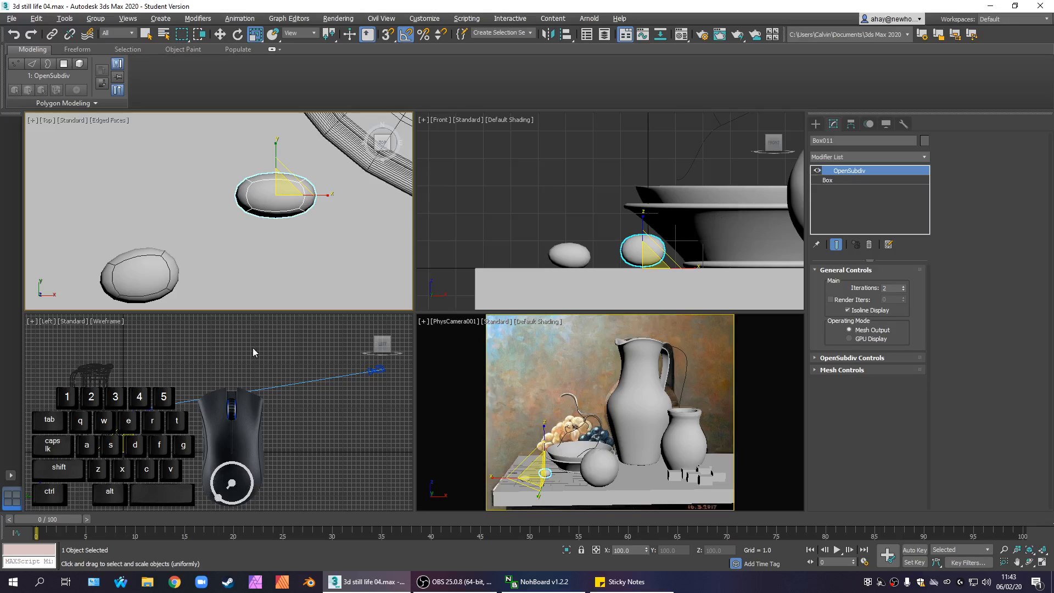
scroll(571, 224, up, 1)
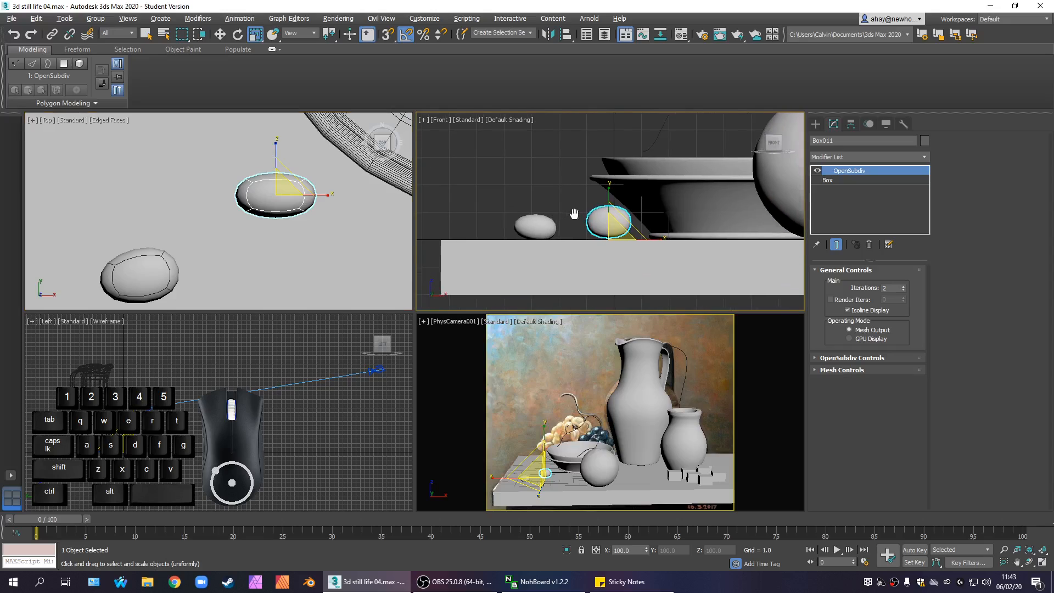
scroll(637, 219, up, 1)
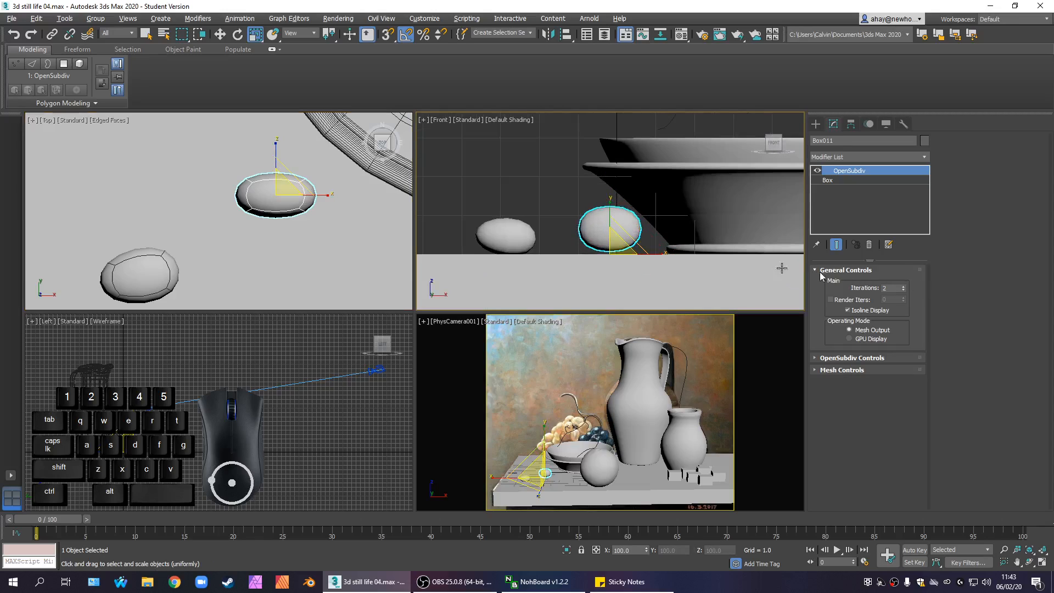
click(255, 36)
right_click(256, 36)
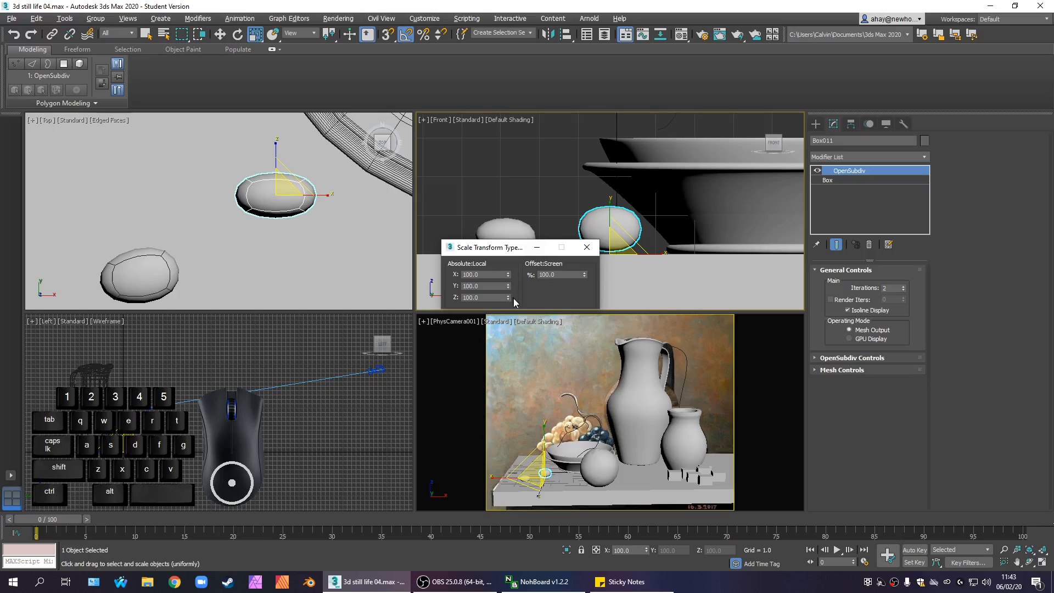
click(586, 247)
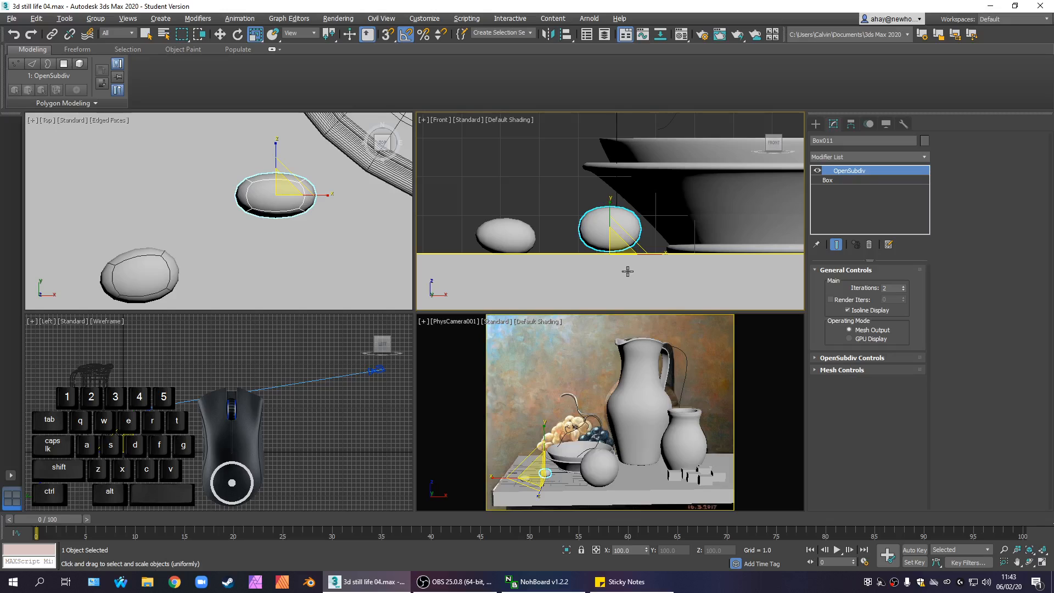
click(891, 180)
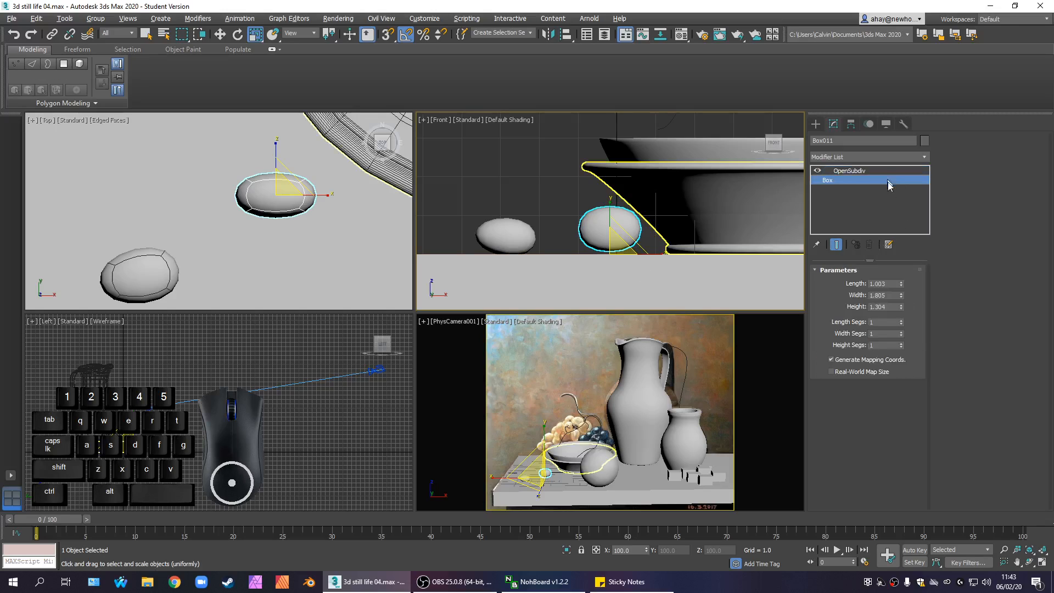
Try a width of 1.0 on the grape's base Box, then undo the change
double_click(888, 296)
text(1.0)
key(Return)
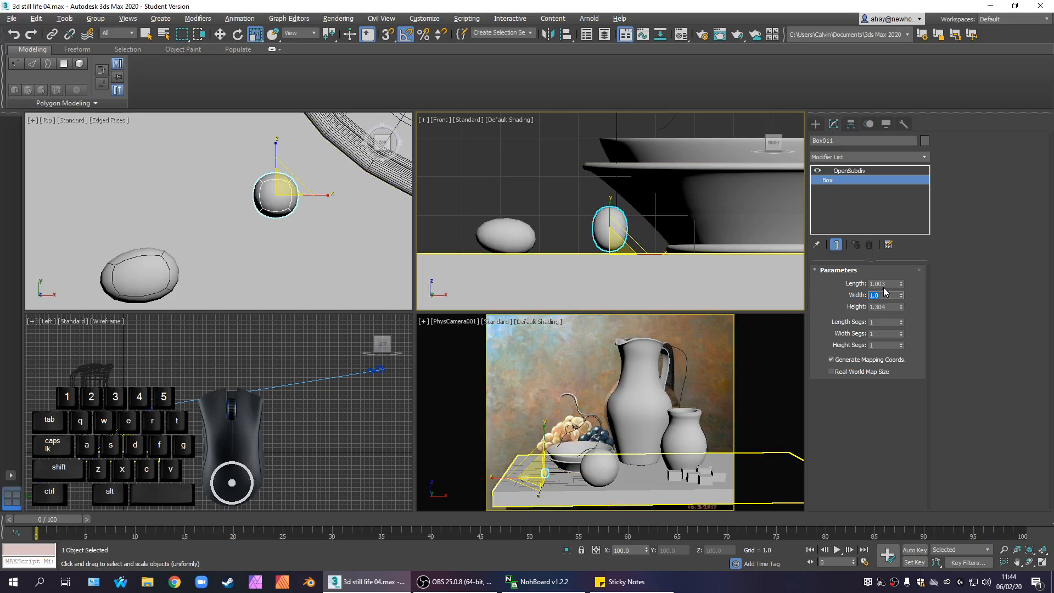
click(14, 34)
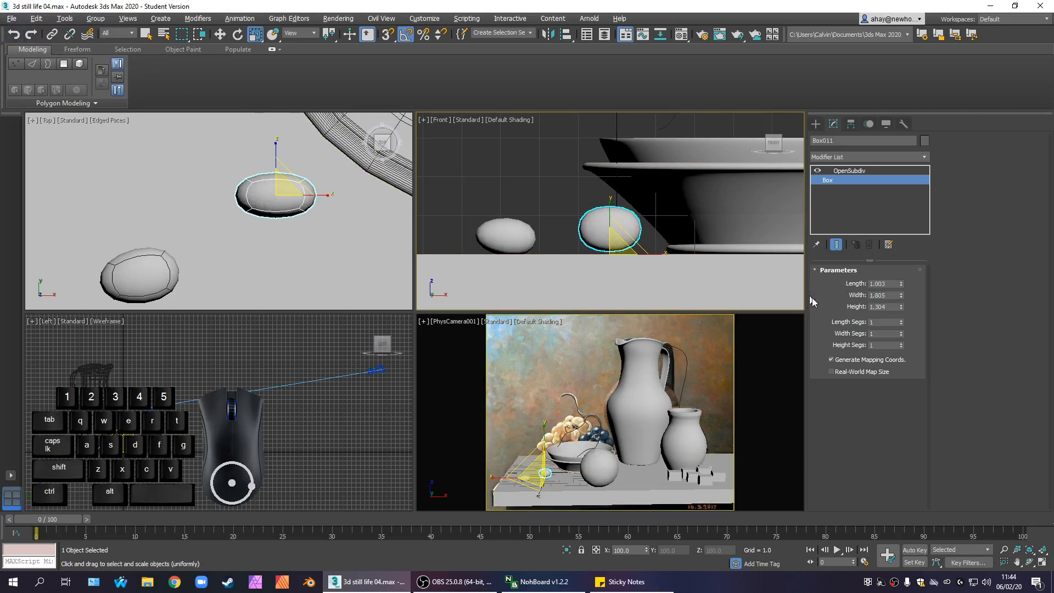
Set the grape's base Box height to 1.0 and reduce its width to about 1.643
double_click(885, 307)
text(1.0)
key(Return)
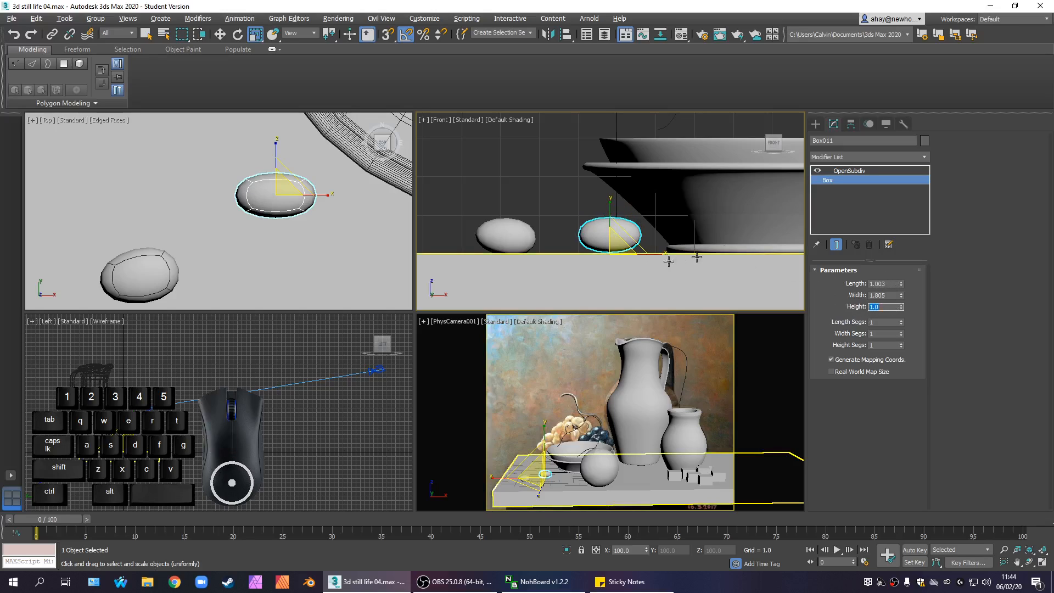
click(901, 294)
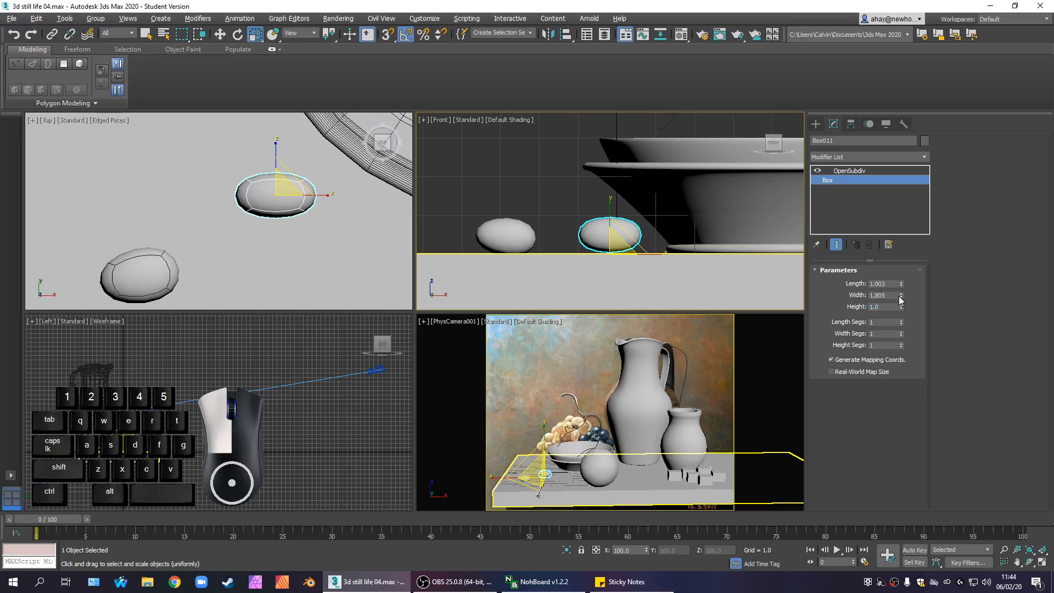
drag(901, 295, 900, 301)
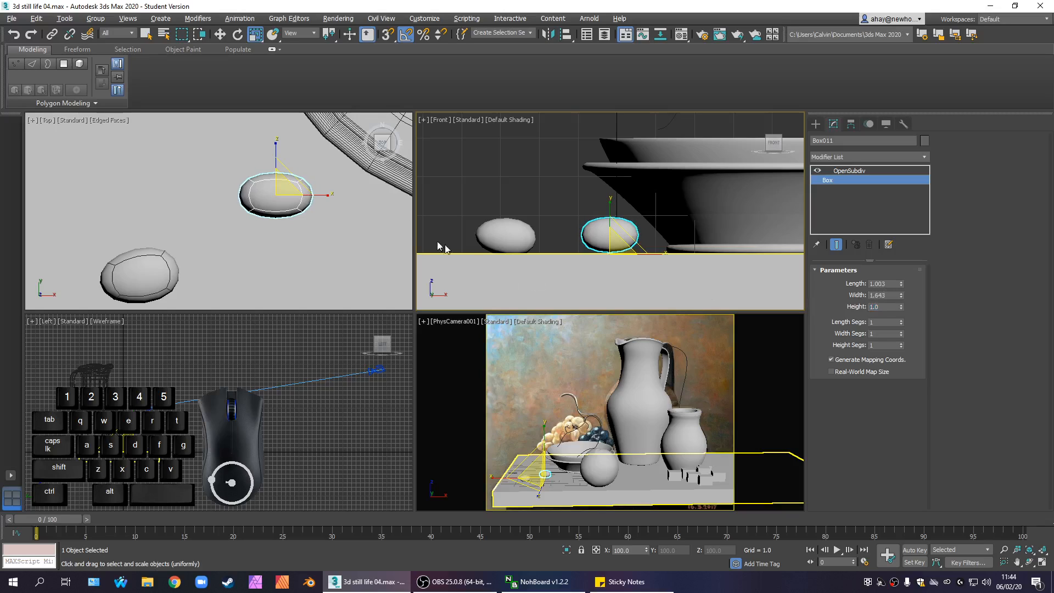
Compare the grape's OpenSubdiv and Box levels, toggle OpenSubdiv off and on, and finish at the OpenSubdiv level
click(860, 172)
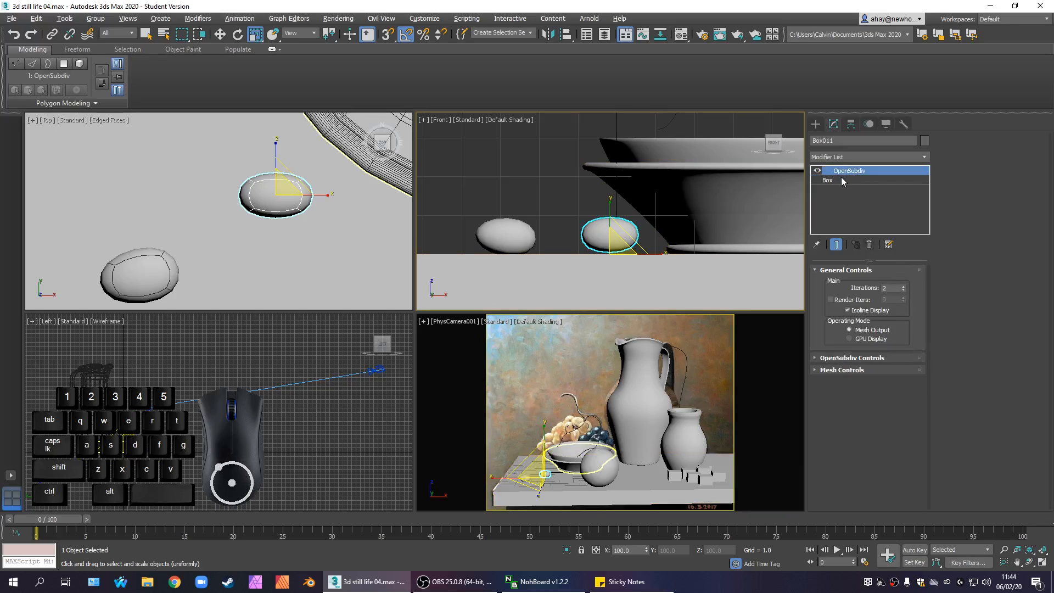
click(842, 180)
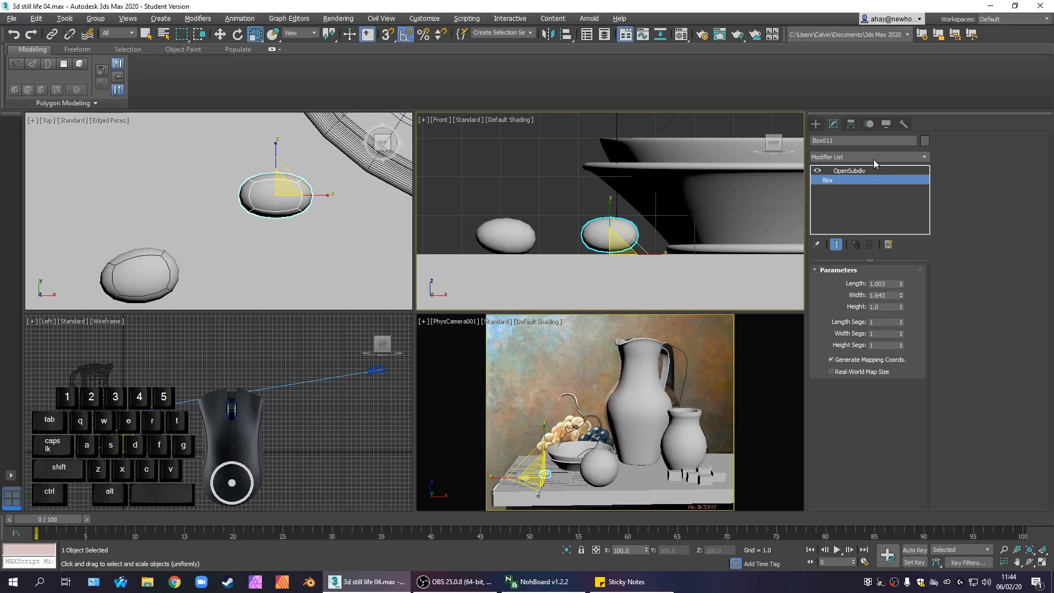
click(844, 171)
click(842, 179)
click(817, 171)
click(817, 171)
click(871, 172)
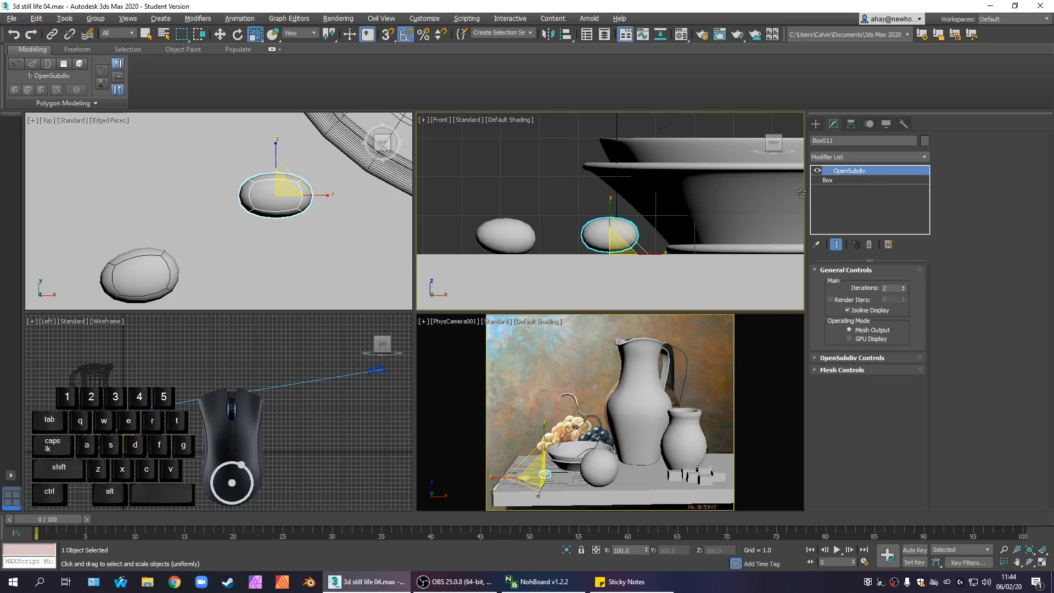
Add a Taper modifier on top of the grape's OpenSubdiv and set its amount to -0.04
click(892, 156)
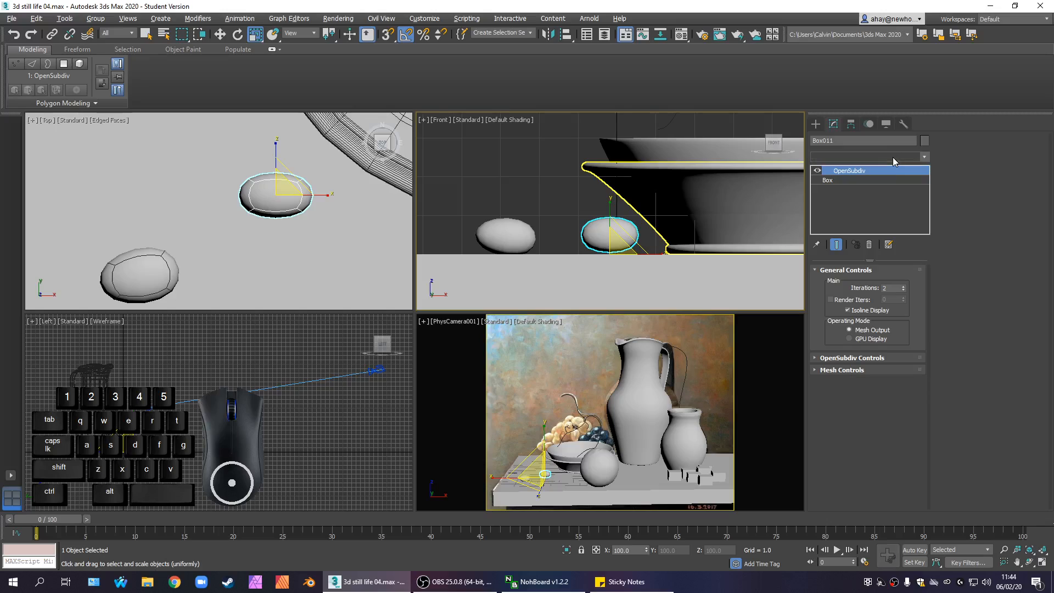
click(892, 157)
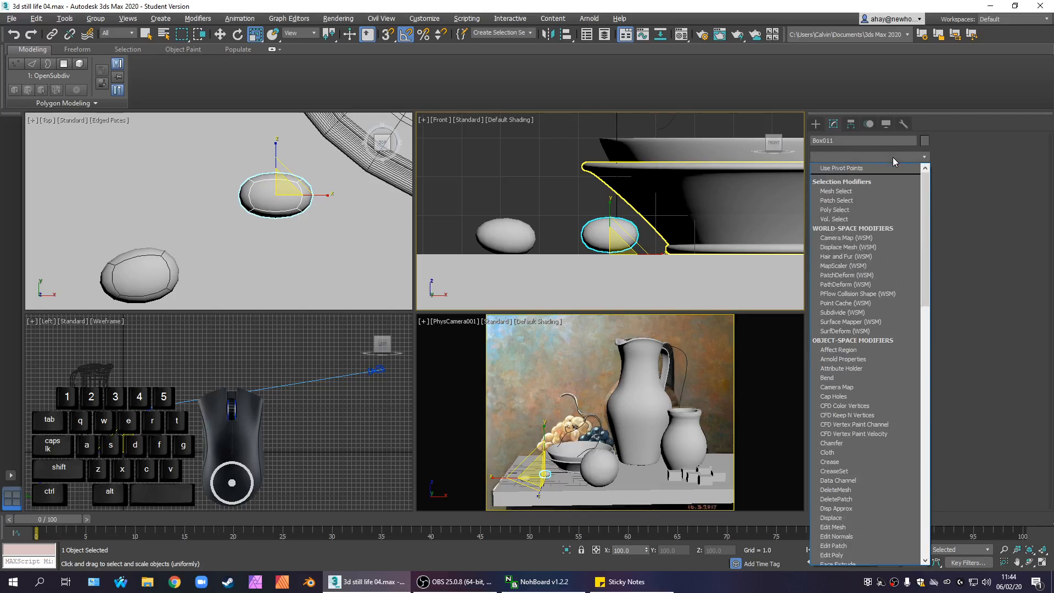
key(t)
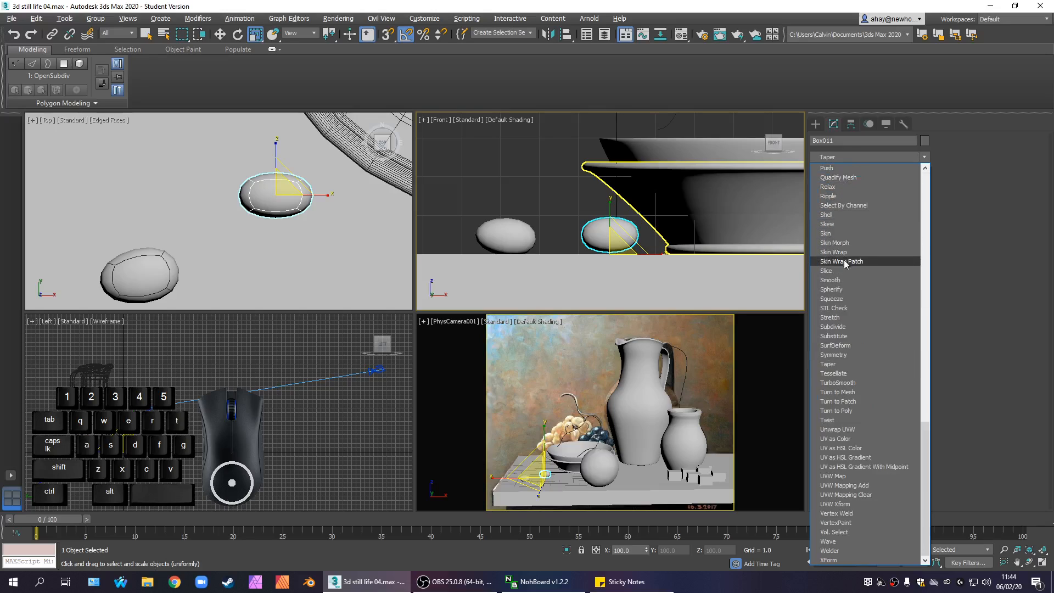
text(ta)
click(844, 367)
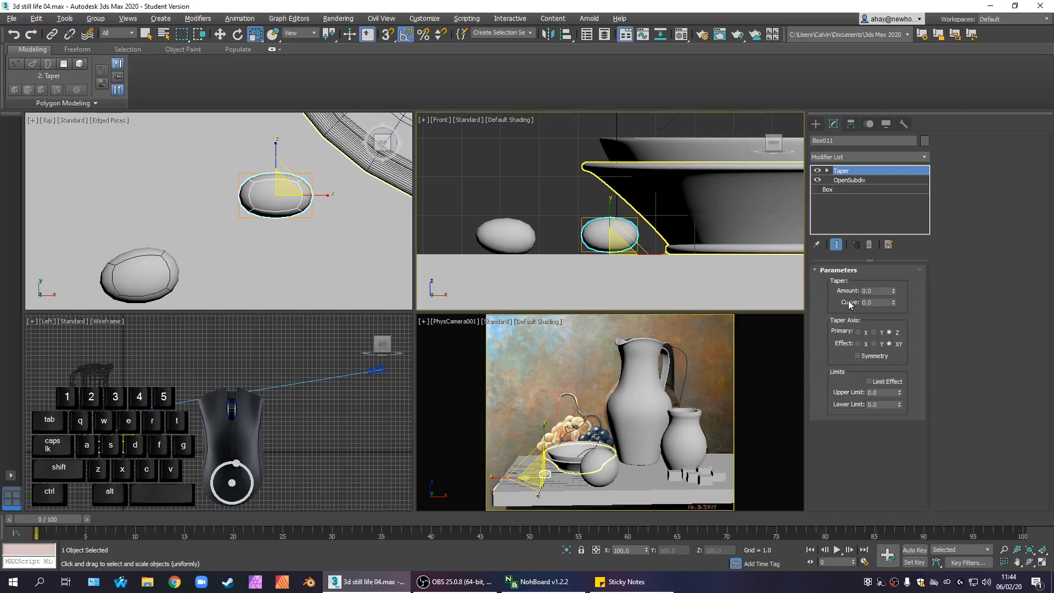
drag(893, 292, 885, 294)
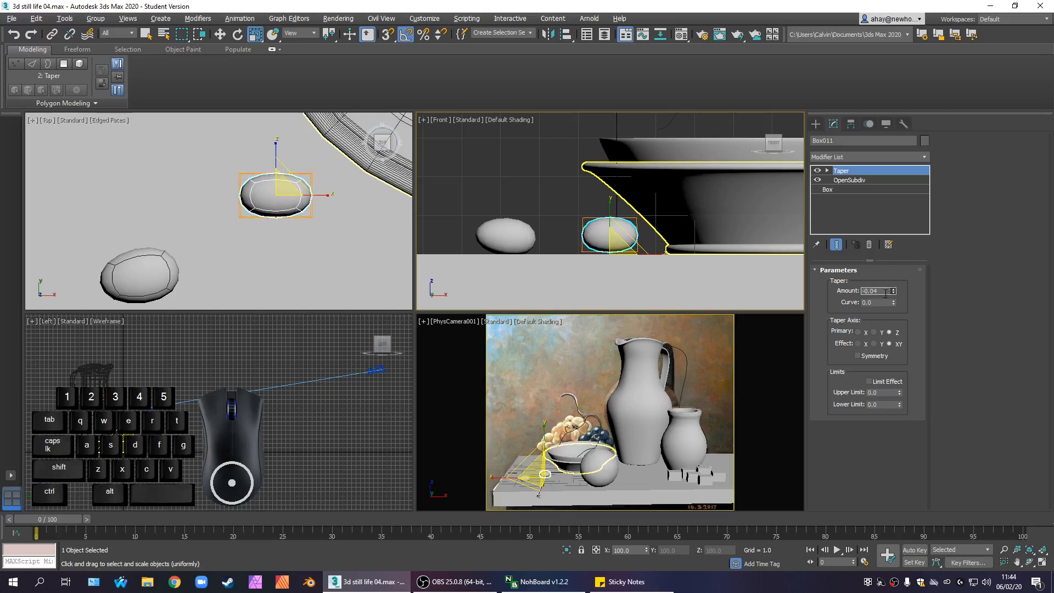
Try the grape's taper on the Y and X primary axes, then on Y with an amount of 0.27
click(881, 334)
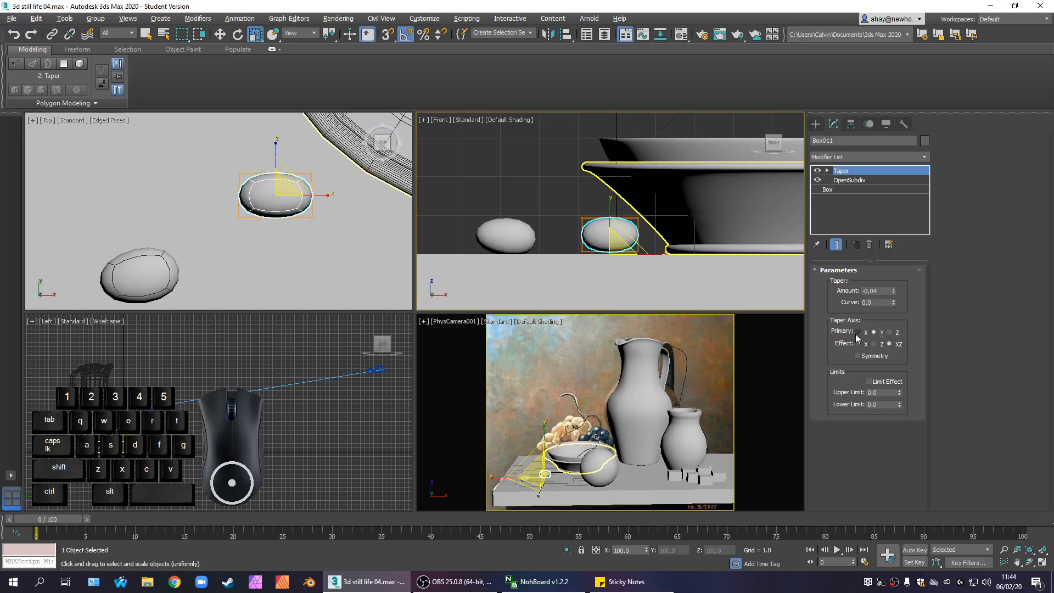
click(858, 332)
click(873, 332)
drag(893, 290, 894, 280)
Set the grape taper's primary axis to X and its amount to 0.08, then deselect the grape
click(858, 332)
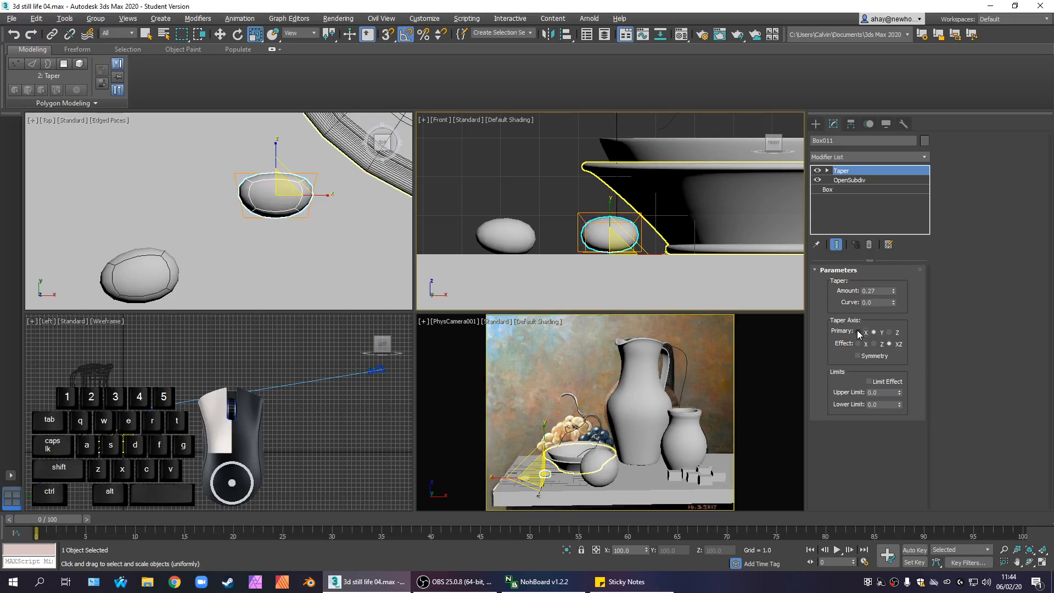
click(895, 291)
mouse_move(894, 291)
mouse_down()
mouse_move(890, 309)
mouse_move(901, 301)
mouse_up()
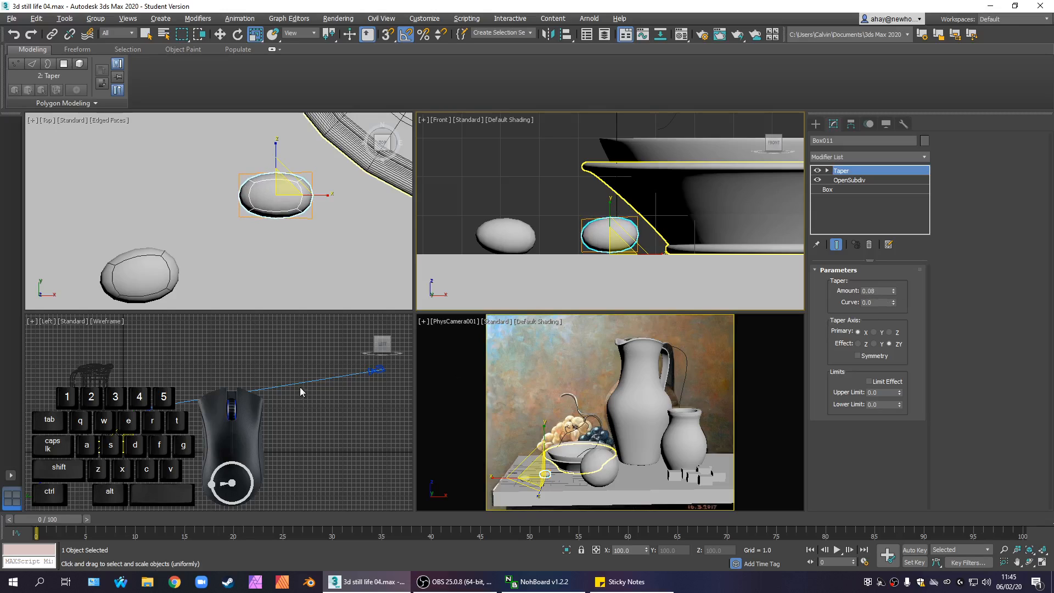
click(305, 429)
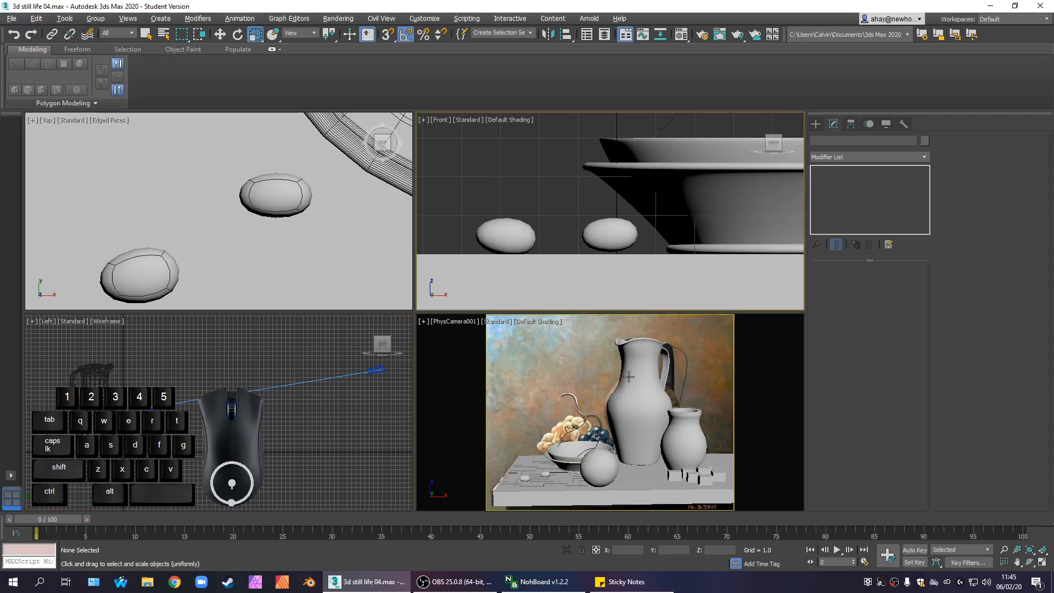
Lower the tapered grape onto the table top in the front view, to a Z of about -0.058, then deselect it
click(626, 242)
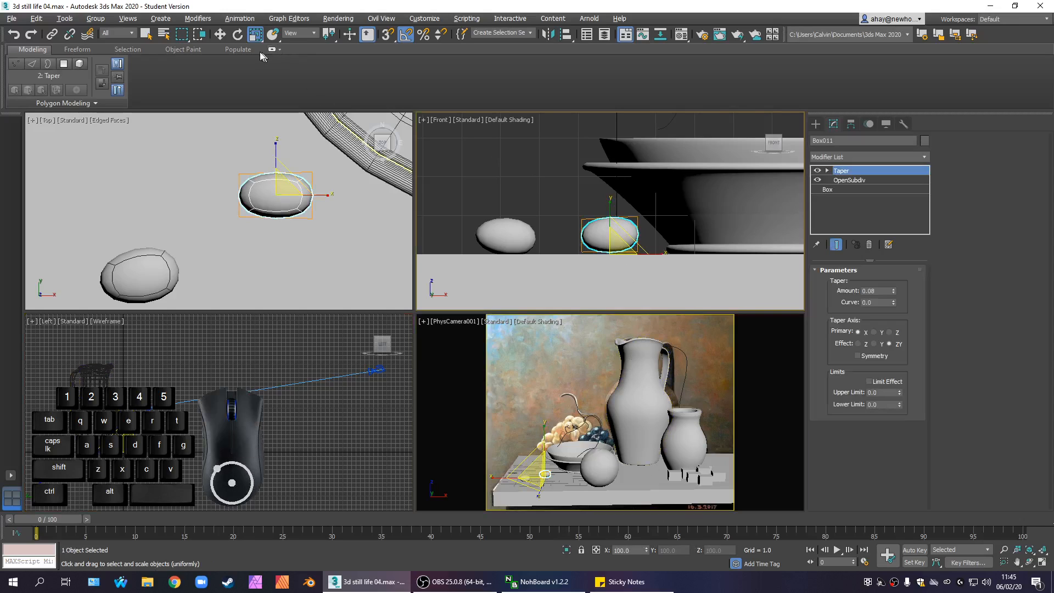
click(220, 34)
middle_drag(648, 231, 661, 230)
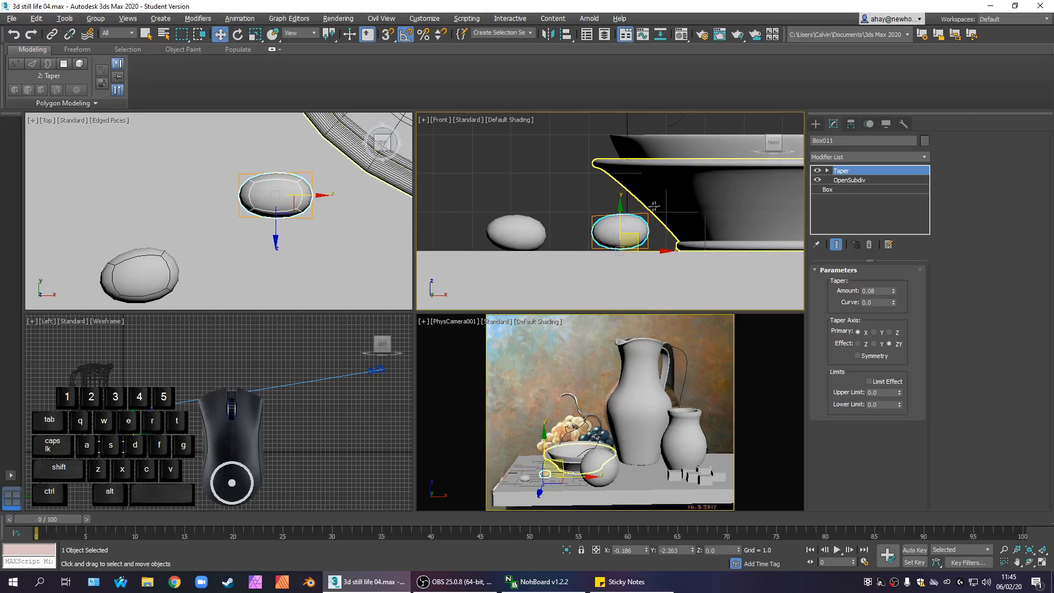
scroll(602, 245, up, 2)
scroll(625, 239, up, 1)
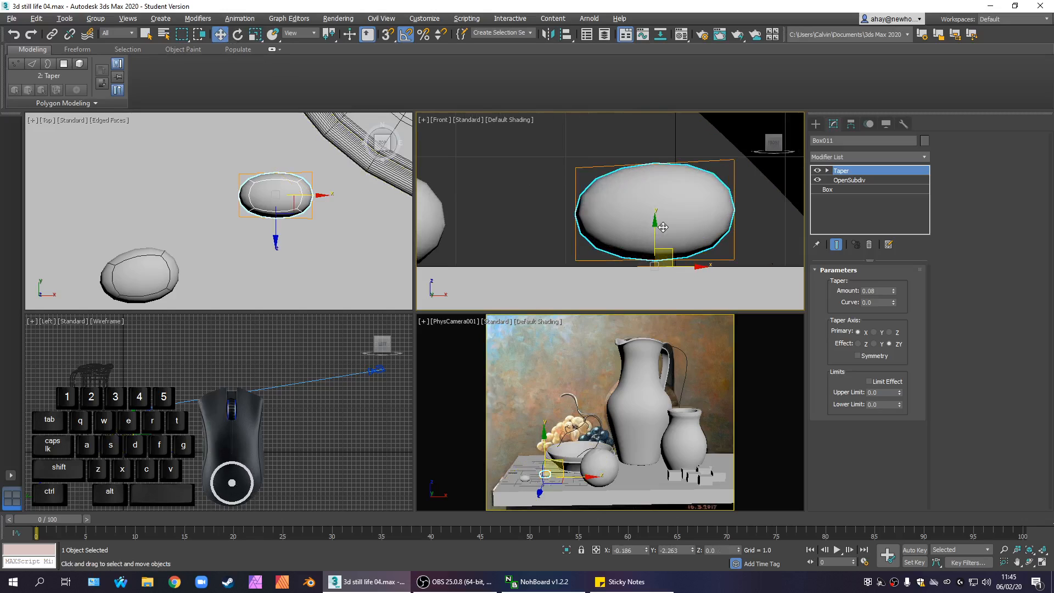
drag(659, 228, 647, 237)
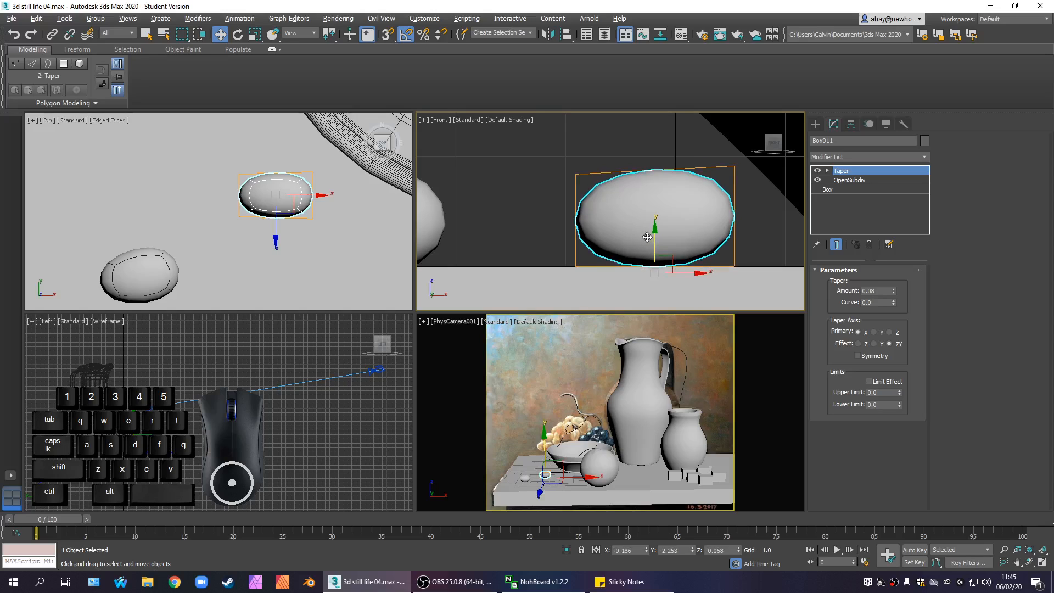
click(470, 222)
Select the other loose grape, adjust its placement on the table top in the front view, and deselect it
middle_drag(536, 216, 692, 192)
scroll(658, 198, down, 3)
scroll(614, 230, down, 2)
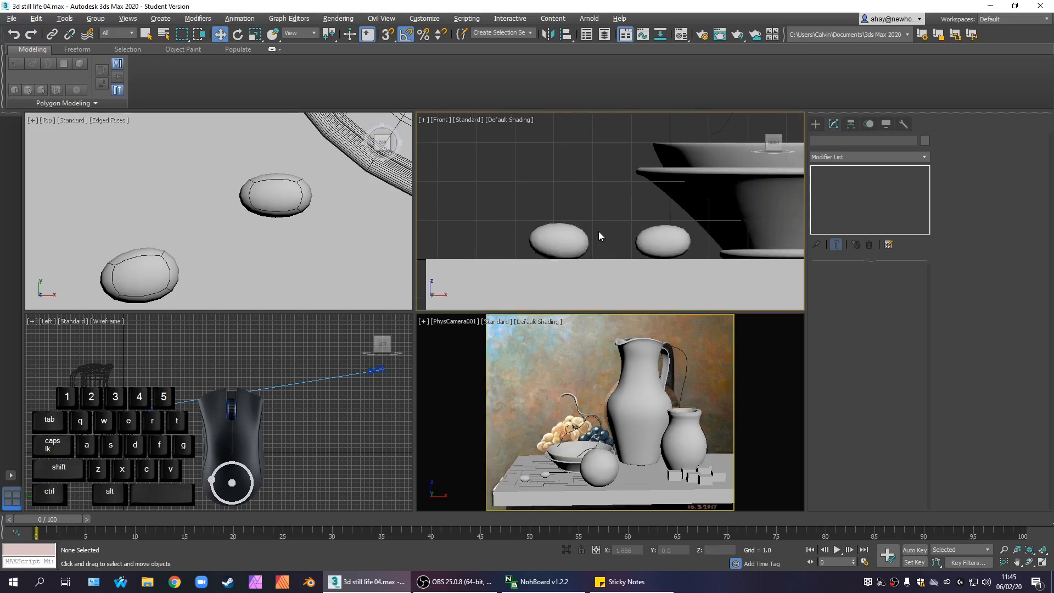
scroll(582, 236, up, 4)
click(565, 232)
drag(540, 214, 555, 211)
click(637, 207)
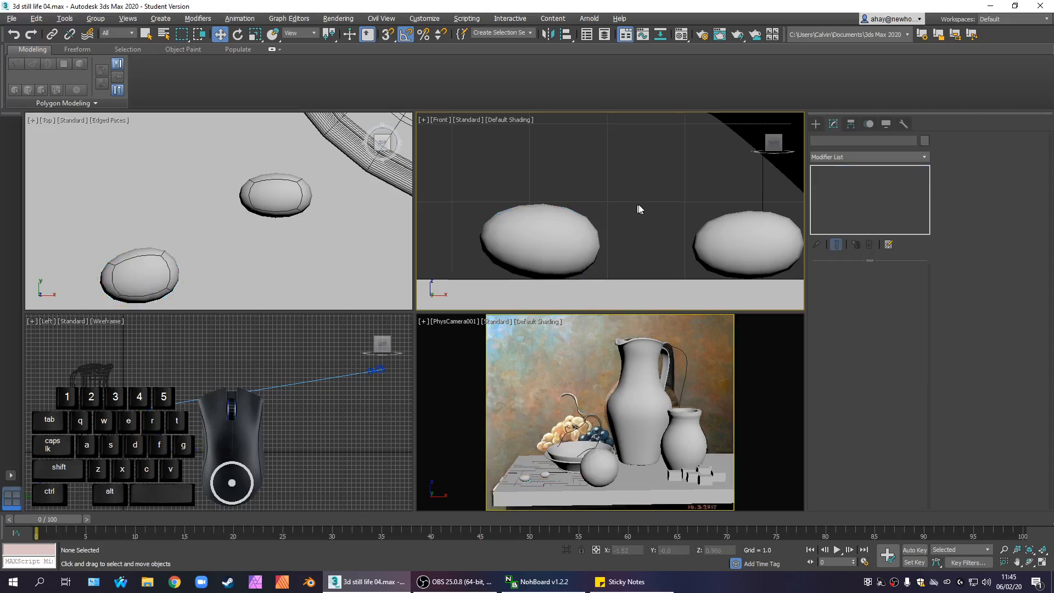
Select the loose grape farther from the bowl and clone it as a single copy placed above the bowl in the front view
click(559, 231)
click(632, 240)
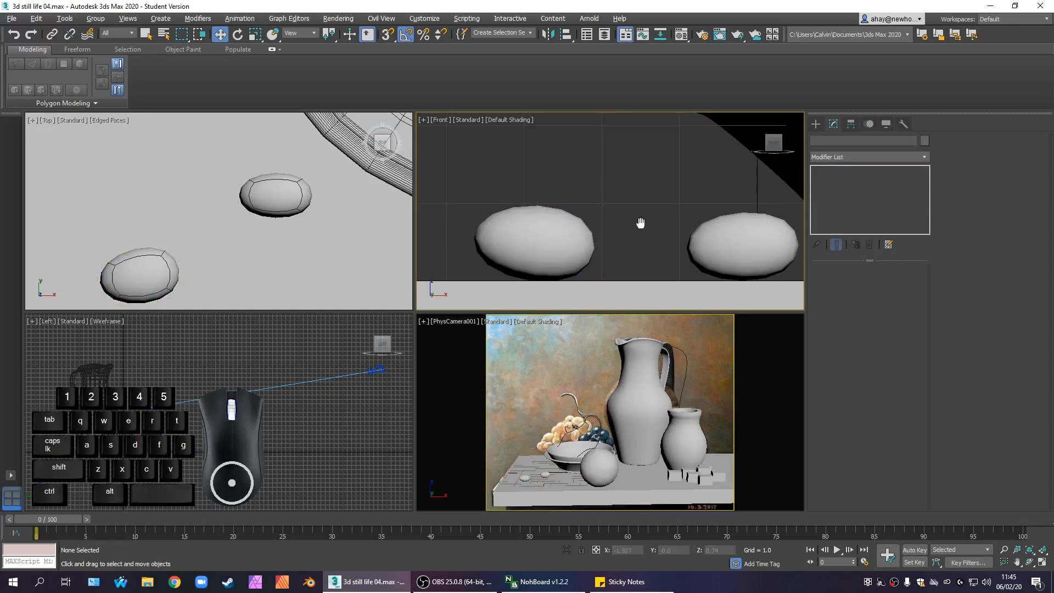
scroll(653, 225, down, 4)
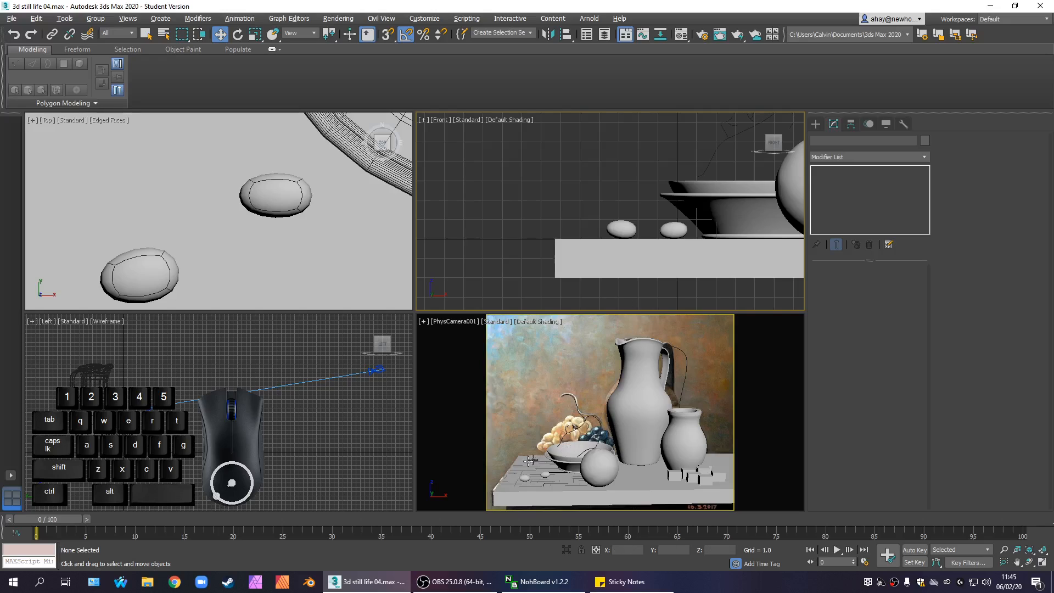
click(155, 274)
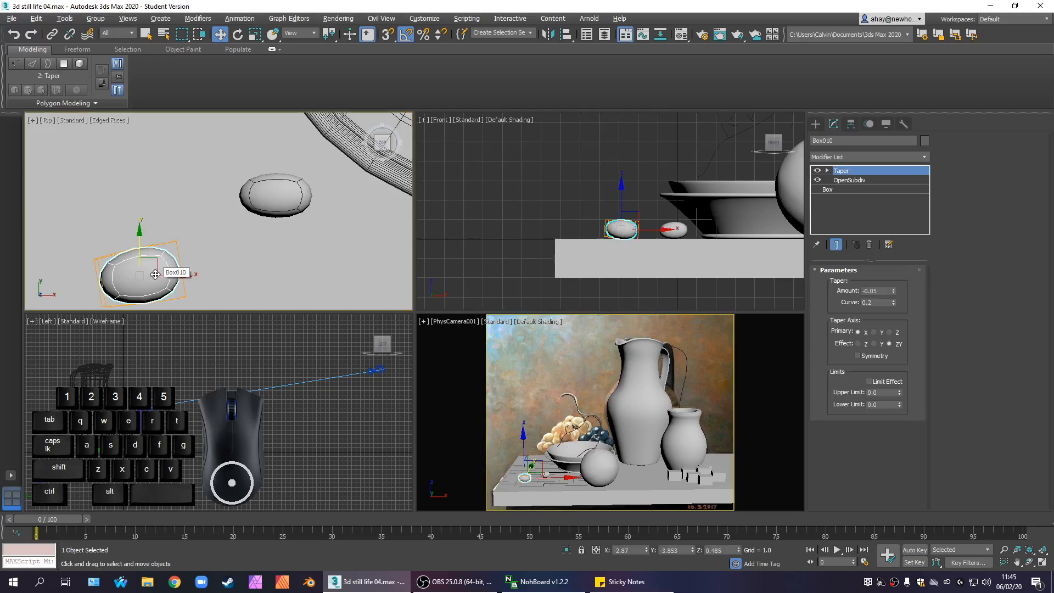
right_click(155, 271)
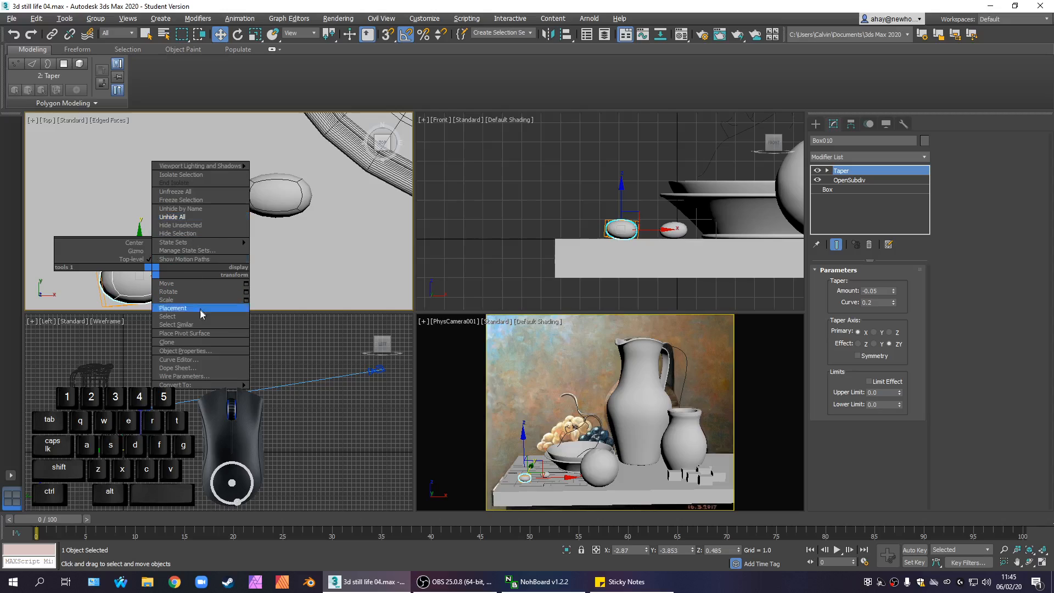
click(653, 188)
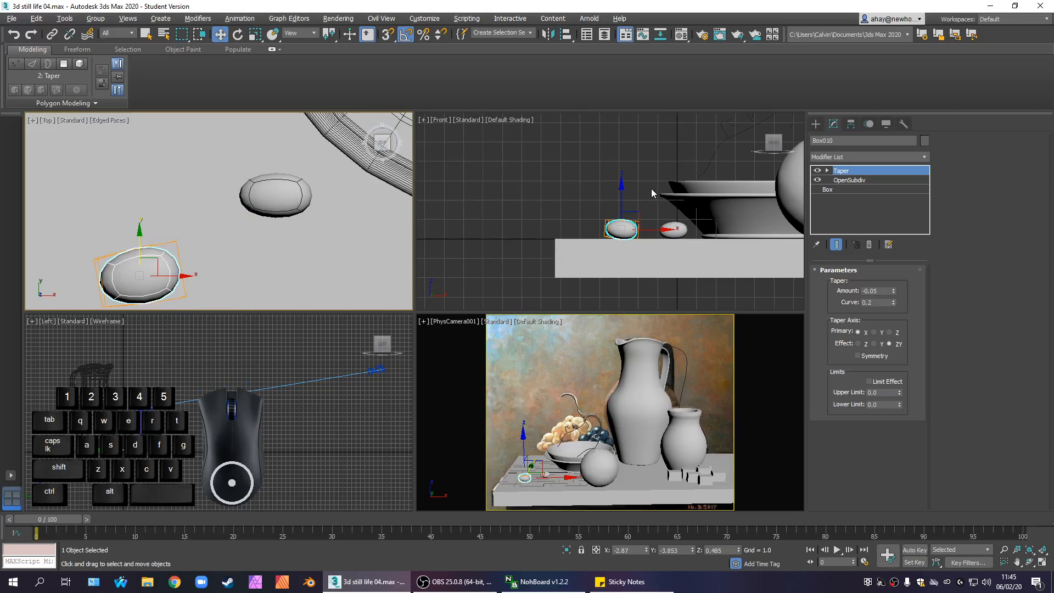
scroll(604, 220, up, 5)
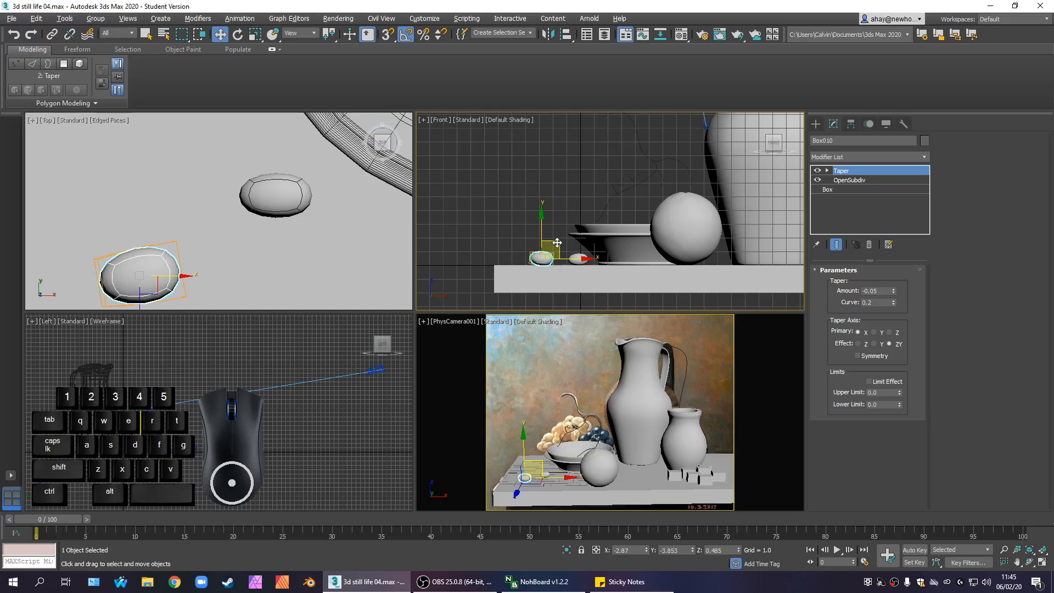
key(shift)
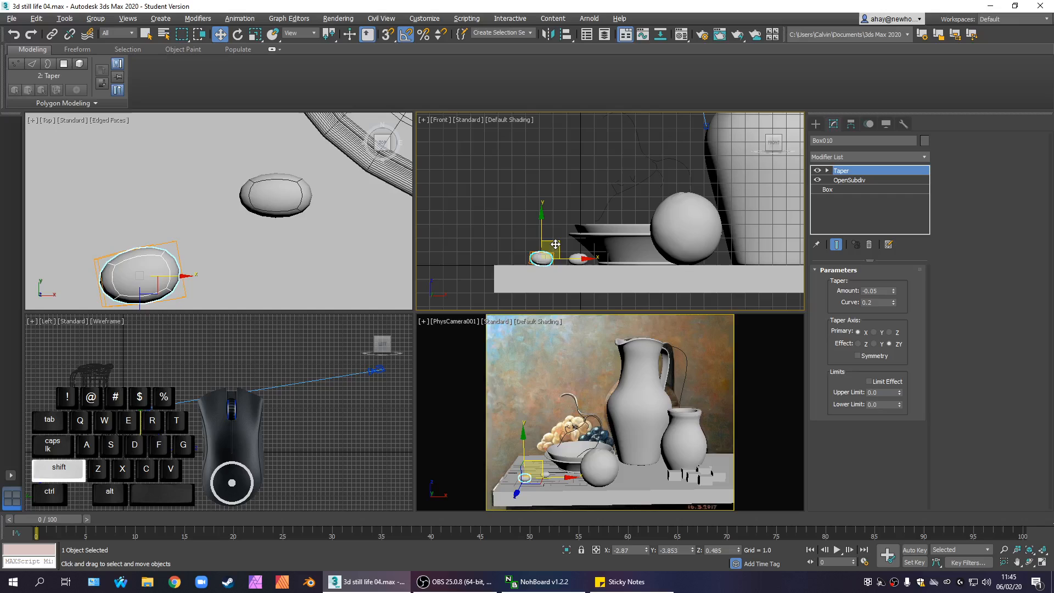
shift+drag(542, 252, 619, 190)
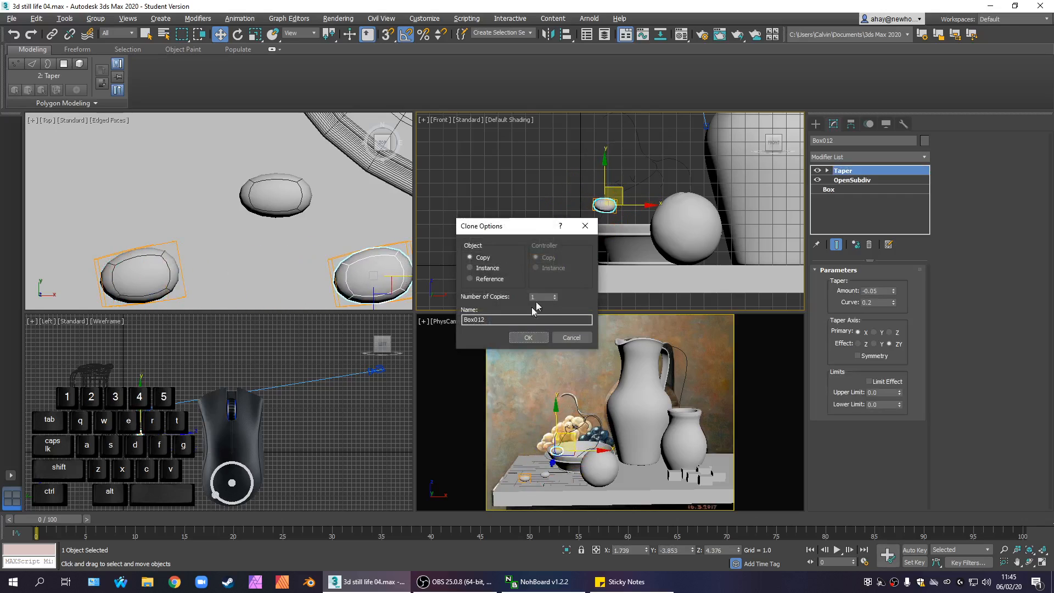
click(515, 339)
Move the grape copy over the bowl in the top view, to about X 2.953 and Y -0.17
middle_click(267, 210)
middle_drag(267, 210, 216, 221)
scroll(216, 221, down, 7)
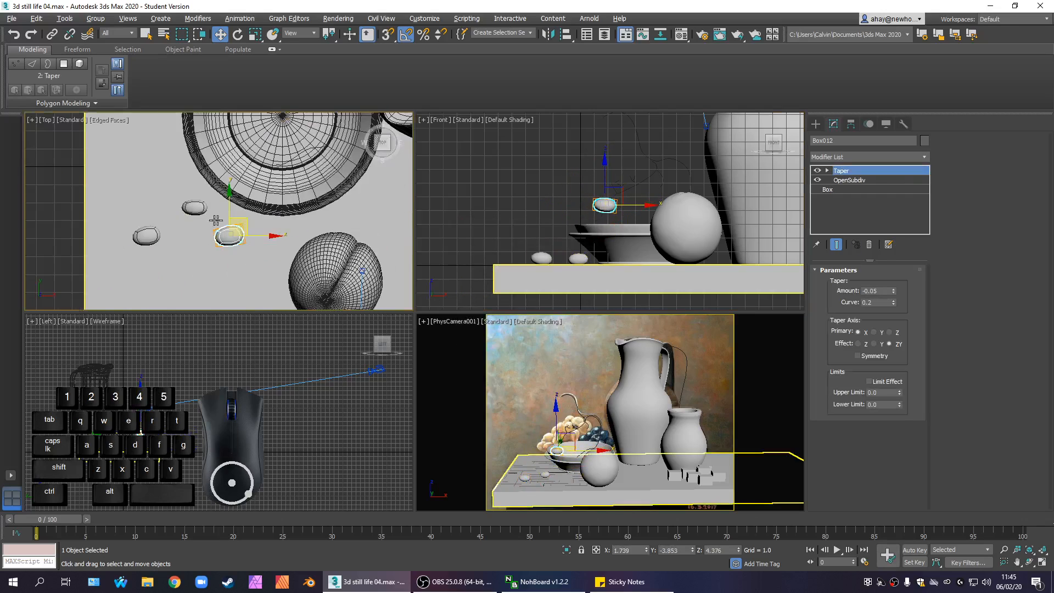
scroll(262, 219, up, 4)
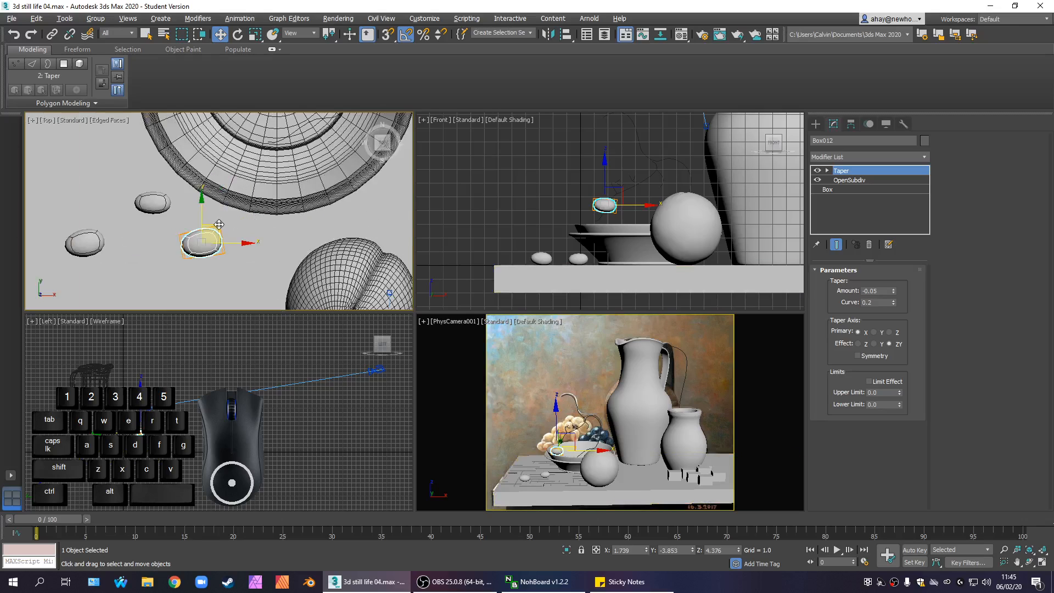
drag(222, 222, 250, 130)
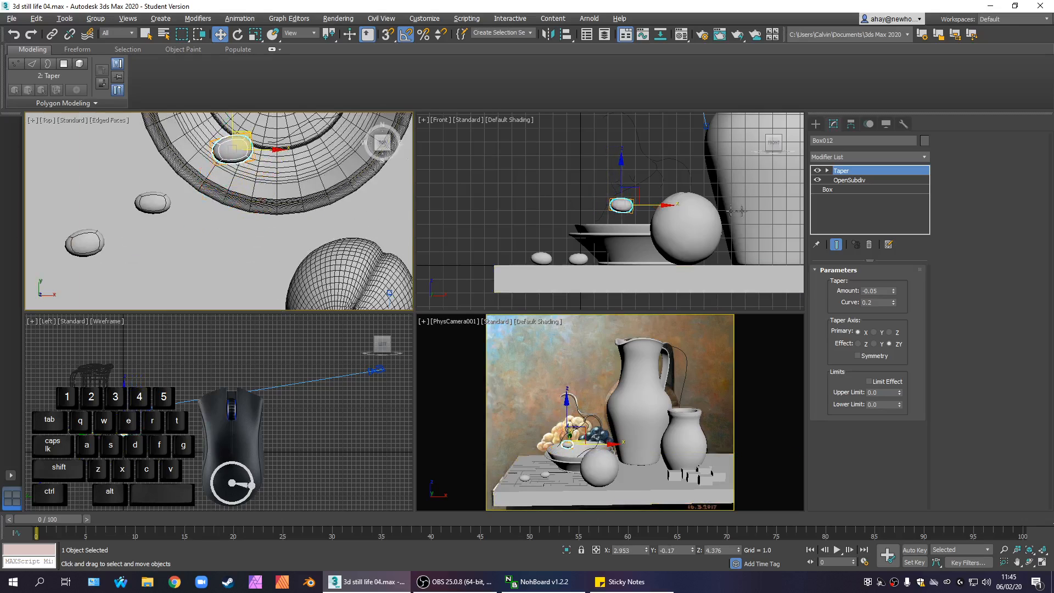
Raise the grape copy toward the stems in the front view, to about X 3.976 and Z 5.523
middle_drag(667, 204, 590, 241)
scroll(576, 241, up, 2)
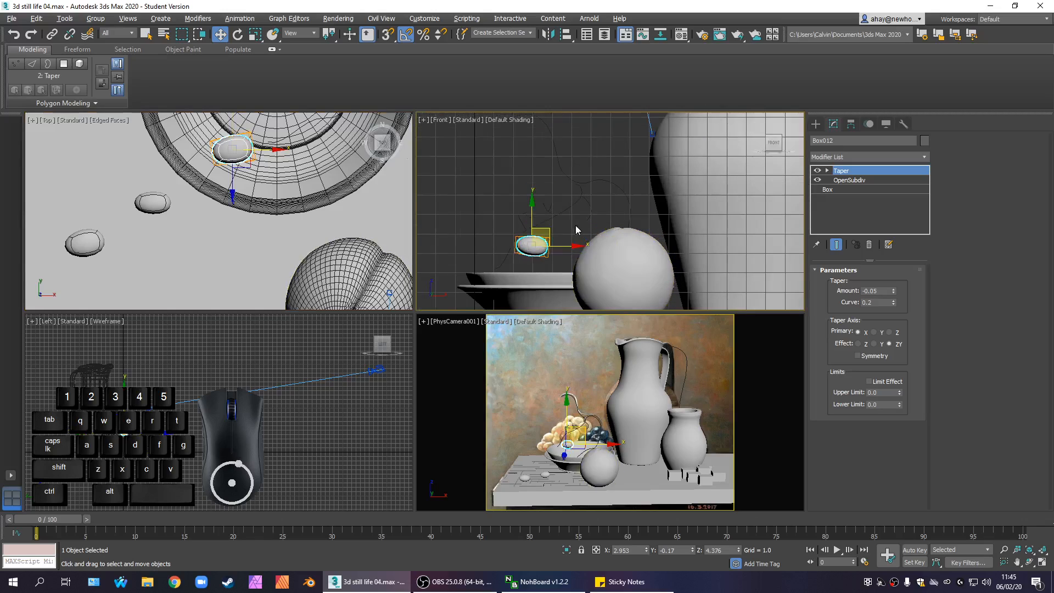
scroll(565, 231, down, 2)
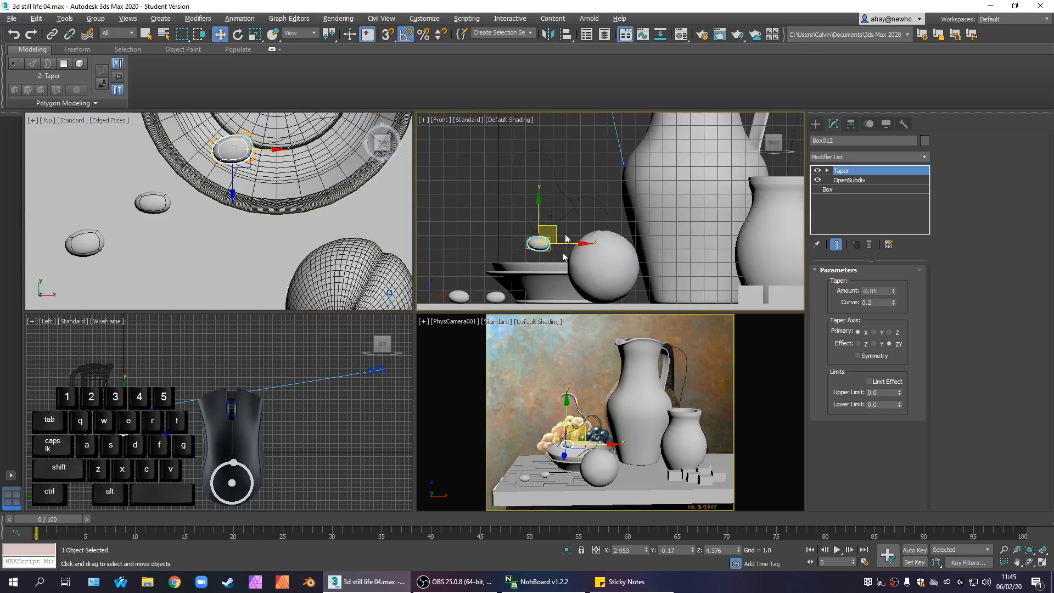
scroll(568, 206, up, 2)
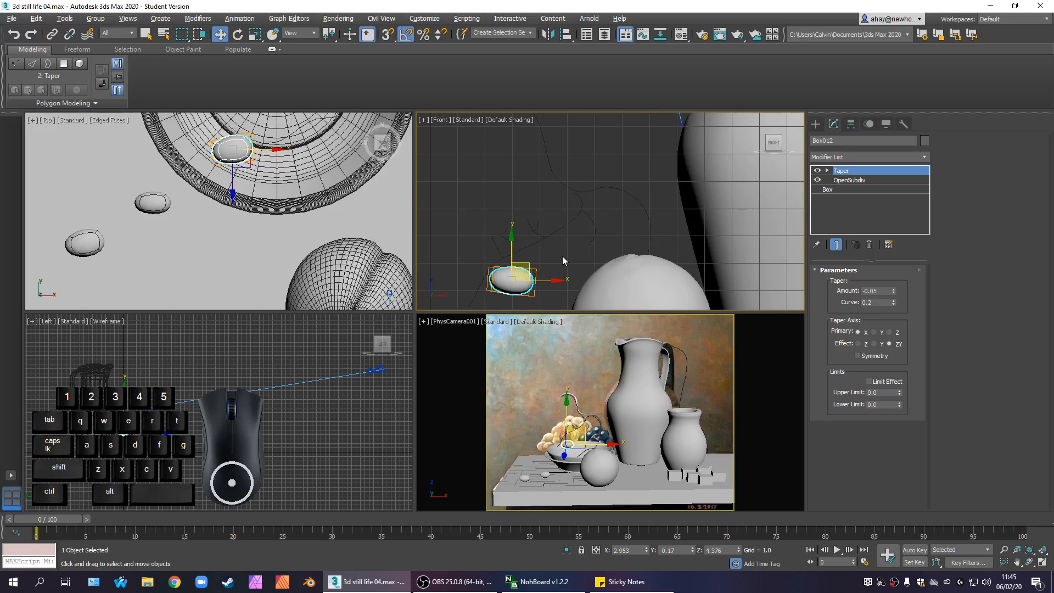
middle_drag(558, 256, 596, 238)
scroll(595, 237, down, 2)
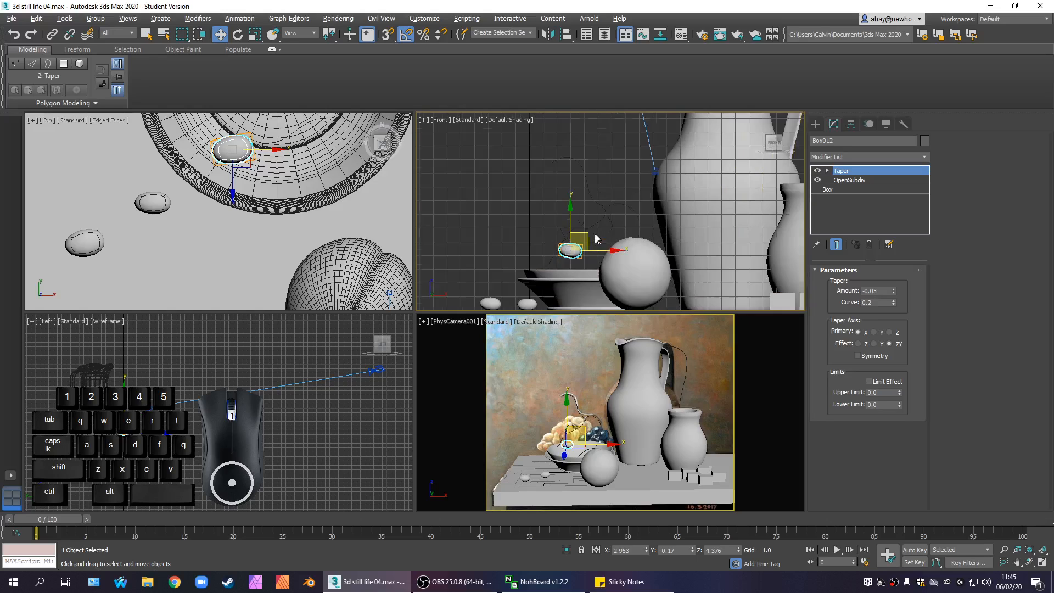
scroll(592, 238, up, 2)
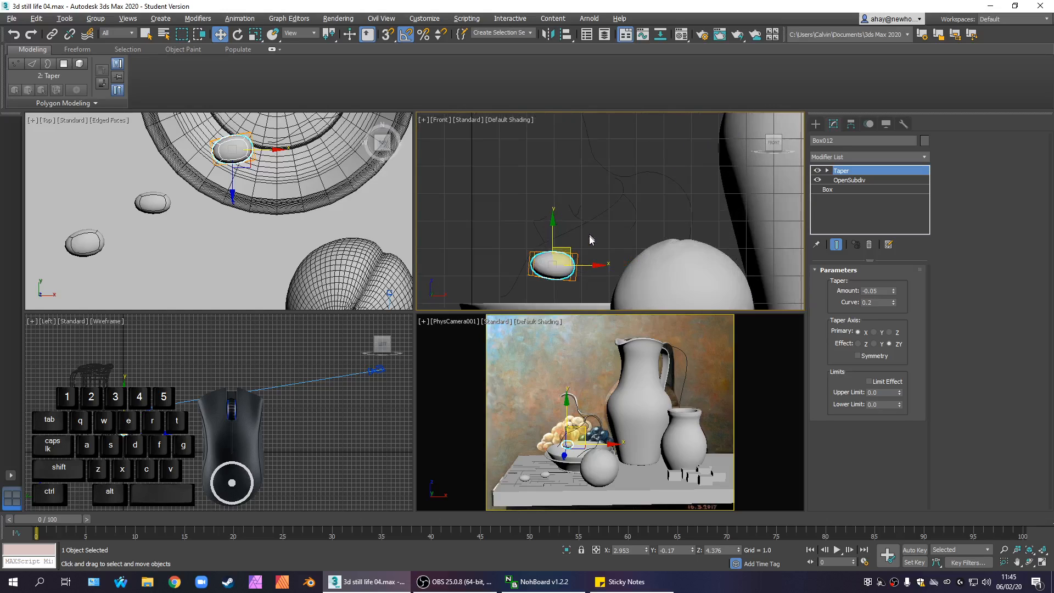
click(237, 34)
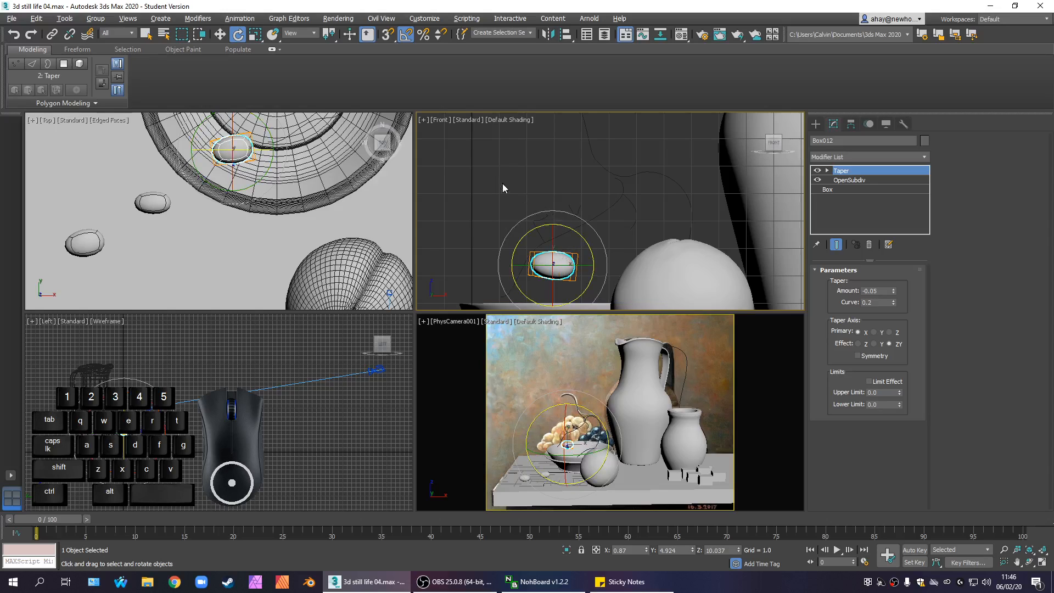
key(w)
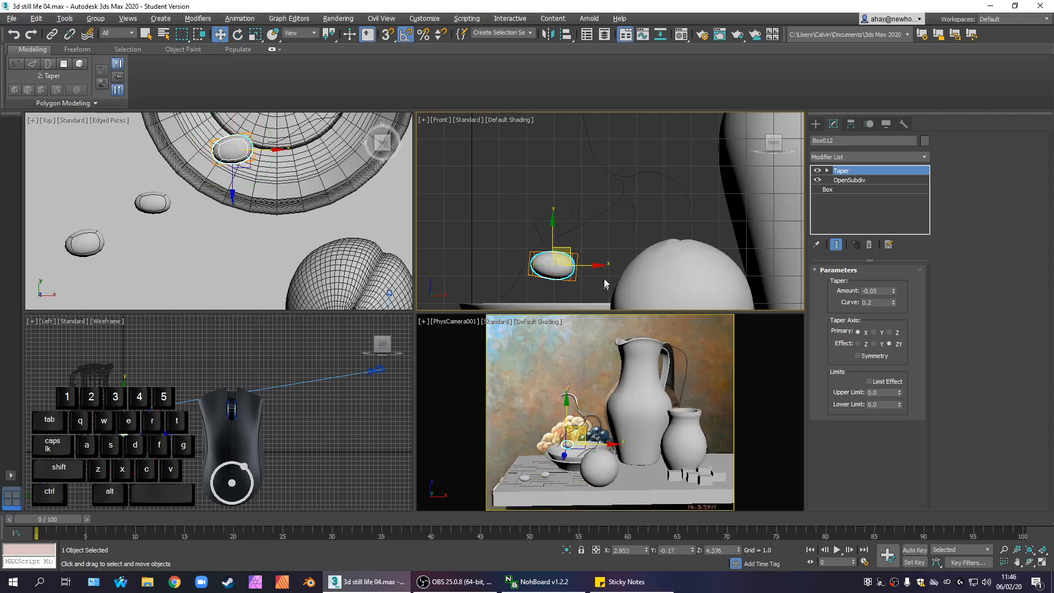
click(567, 251)
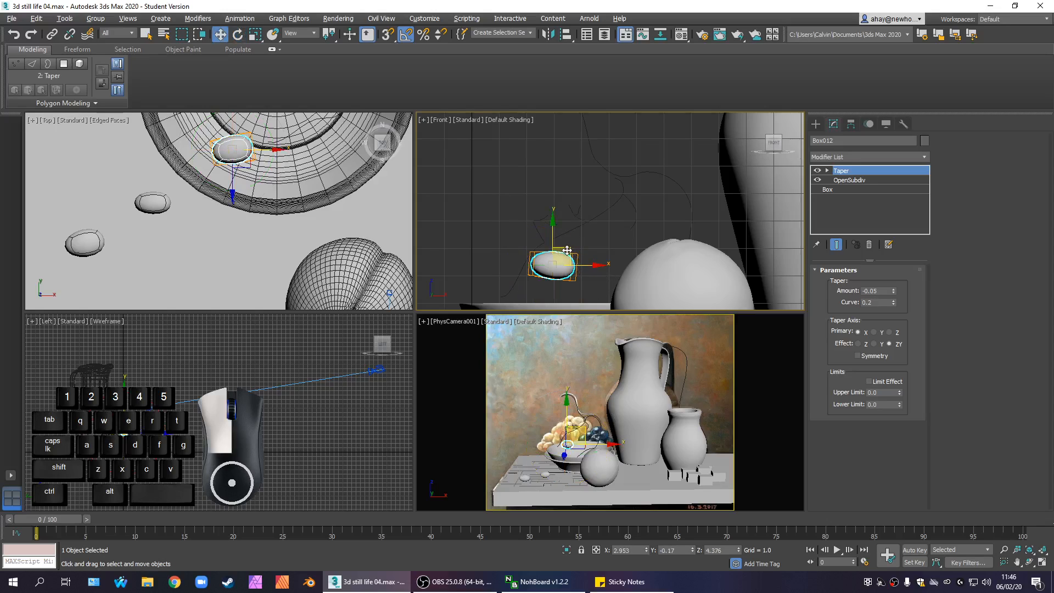
drag(567, 250, 595, 219)
Rotate the grape copy upright in the front view, shift it to about X 4.158 and Z 5.685, and deselect it
click(238, 34)
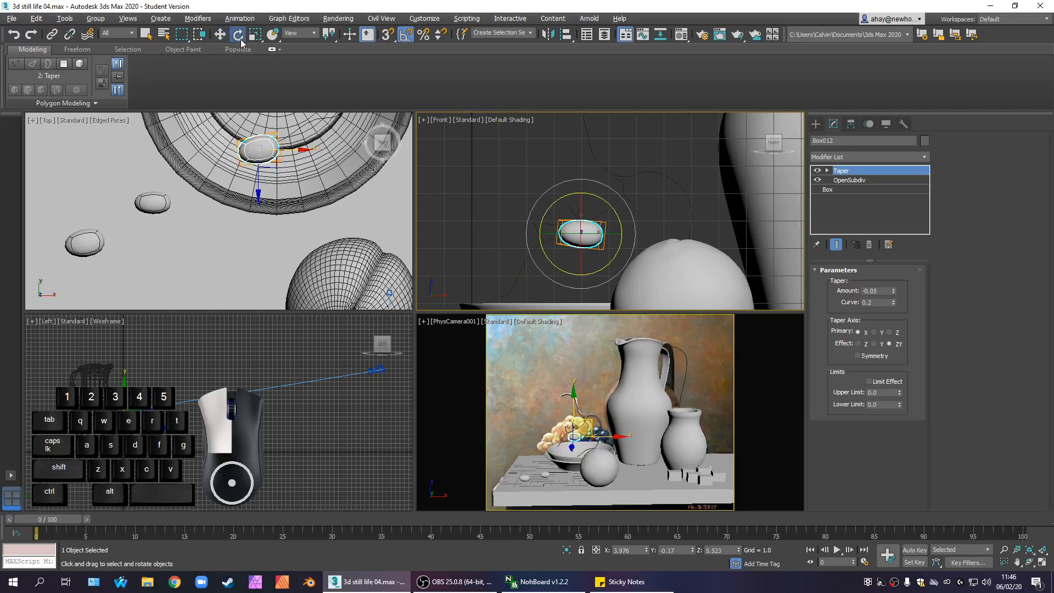
drag(565, 197, 528, 235)
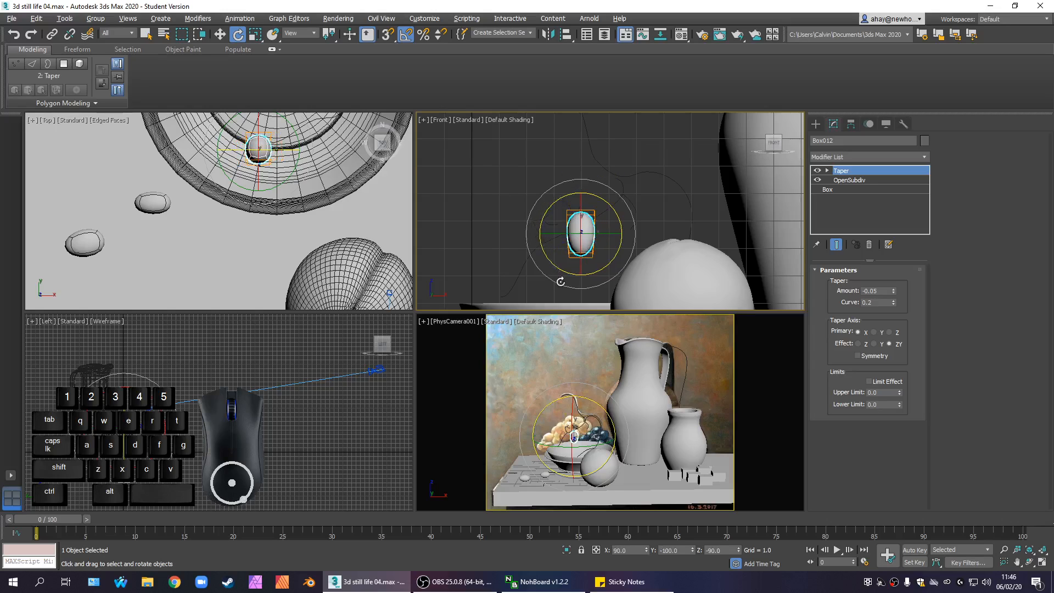
click(220, 34)
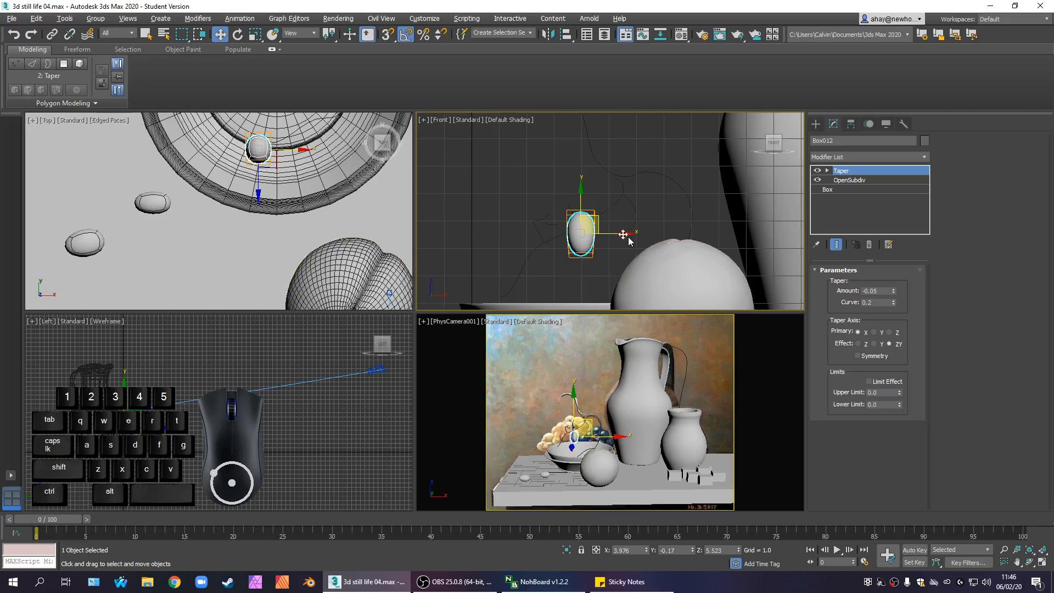
right_click(591, 213)
drag(594, 219, 599, 215)
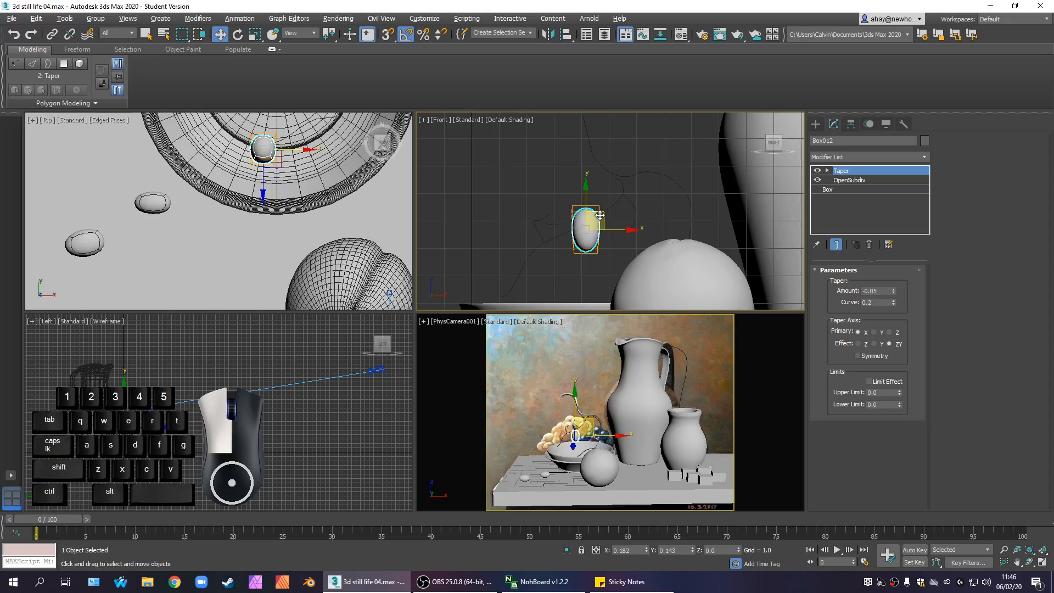
click(518, 270)
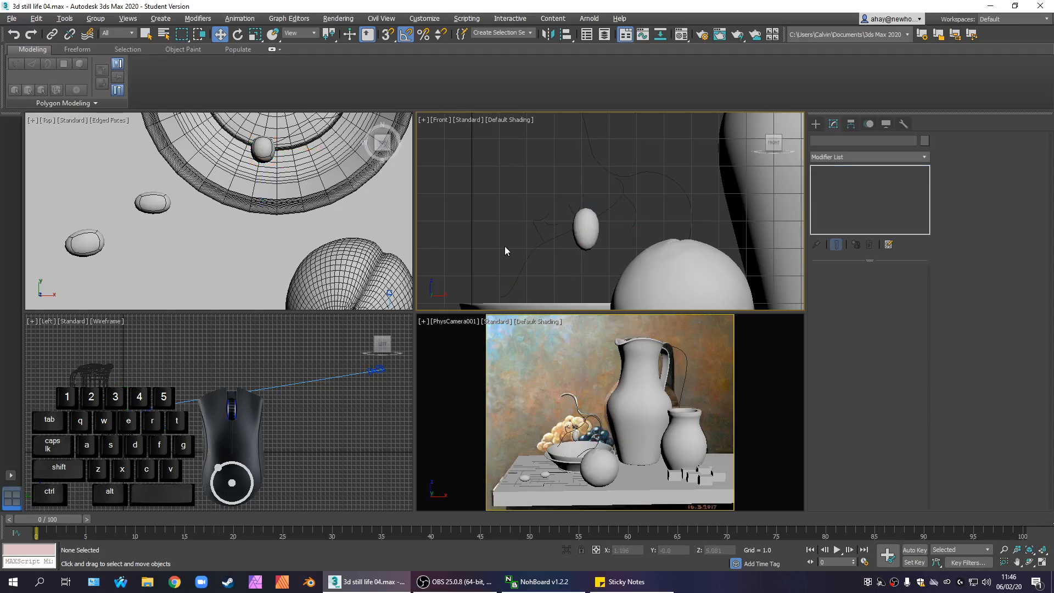
Move the upright grape to about Y 2.973 in the top view, and to about X 3.88 and Z 5.528 in the front view
click(588, 239)
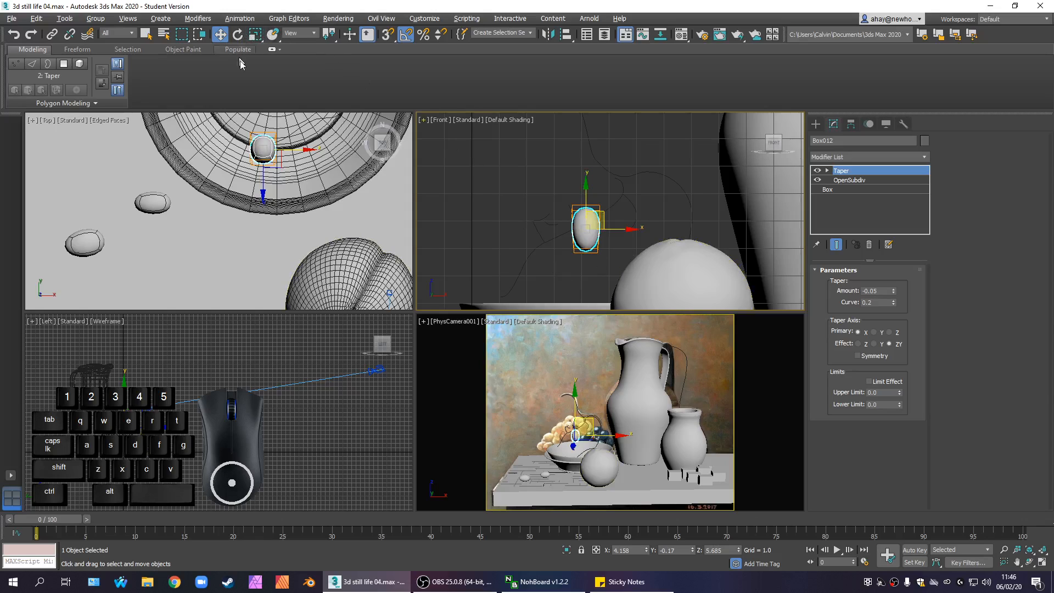
middle_drag(294, 155, 255, 266)
drag(231, 229, 231, 148)
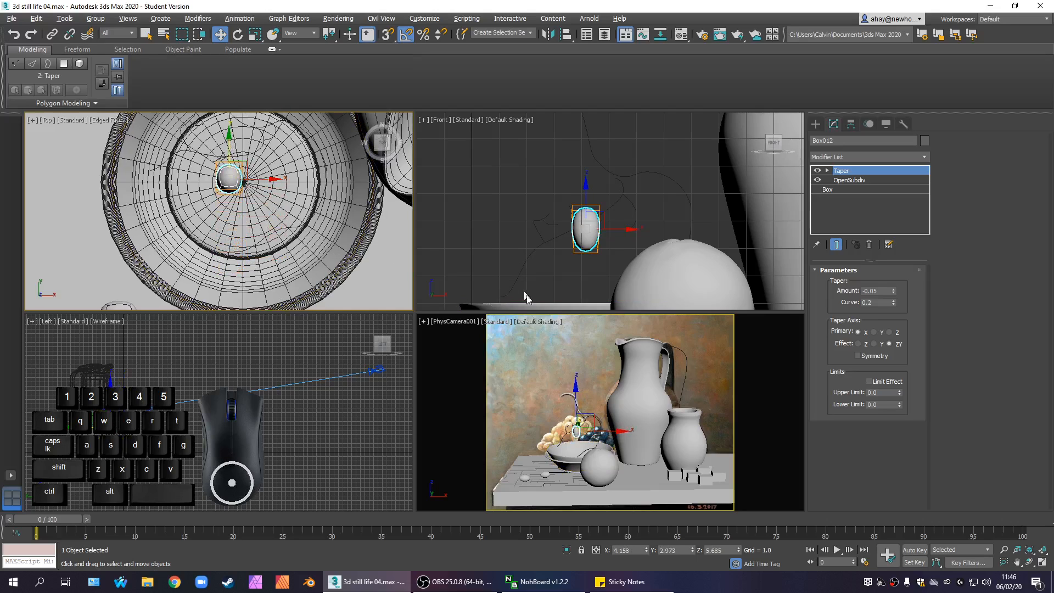
right_click(655, 212)
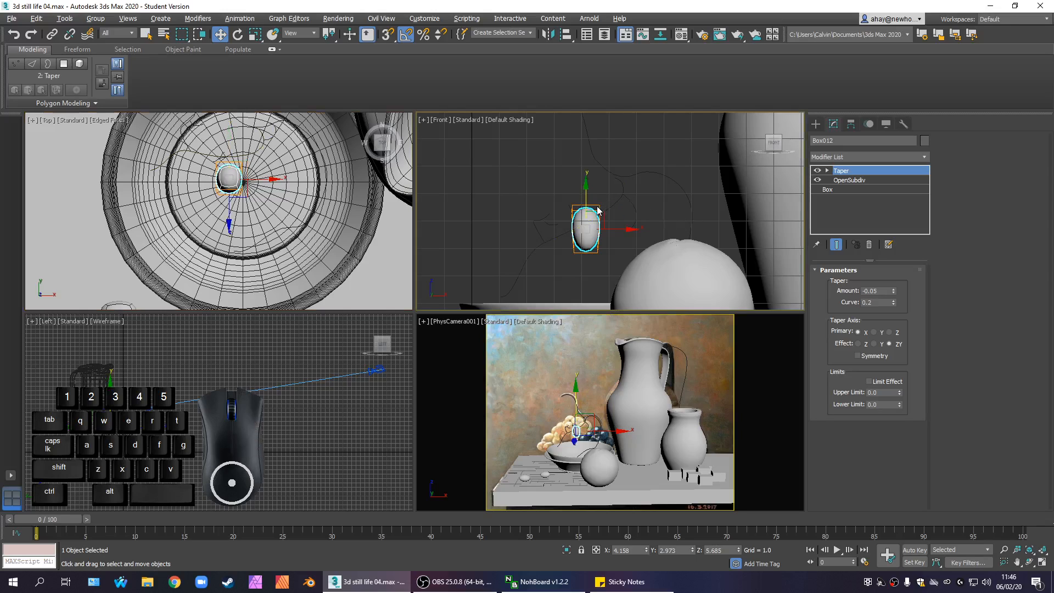
right_click(580, 214)
click(574, 219)
drag(601, 210, 595, 213)
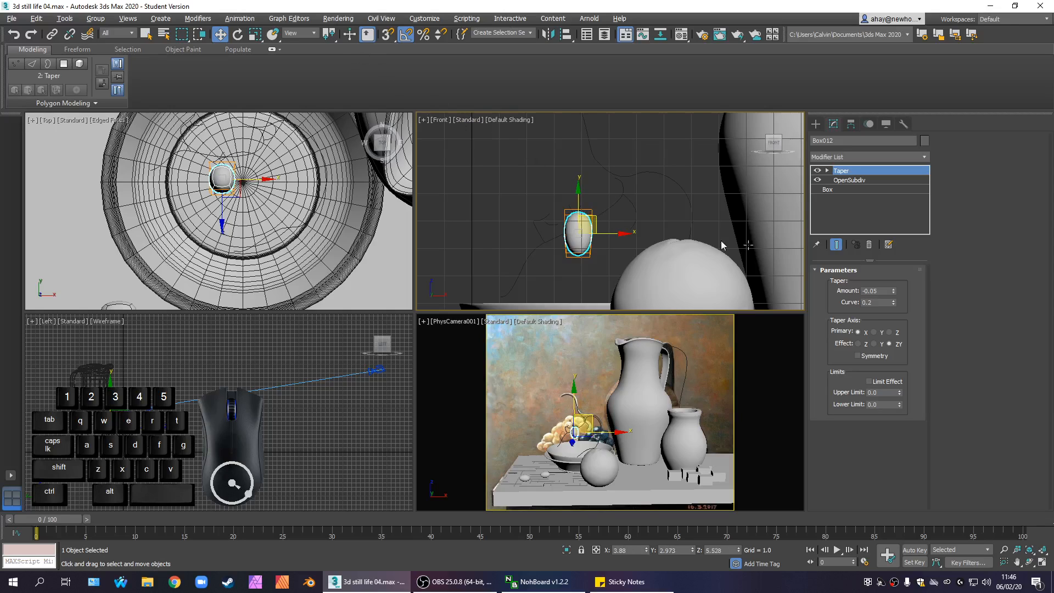
Examine the copied grape's Box, OpenSubdiv and Taper levels in the modifier stack, toggling the end-result display
click(859, 191)
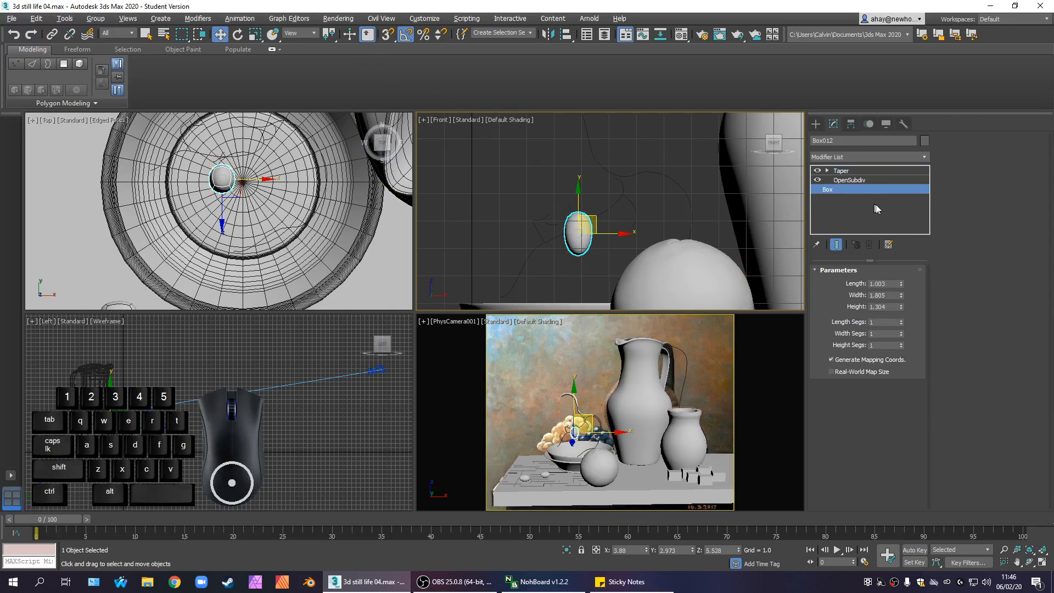
click(837, 245)
click(836, 245)
click(848, 180)
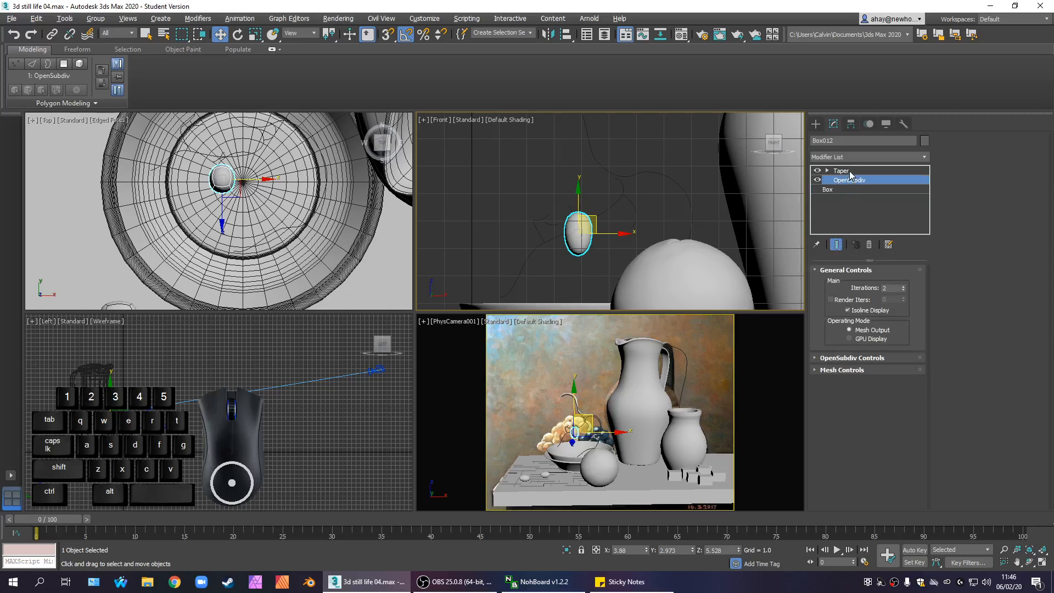
click(850, 171)
Try a height of 1.604 on the grape's base box, undo it, and set length 1.334, width 1.914 and height 1.617
click(836, 193)
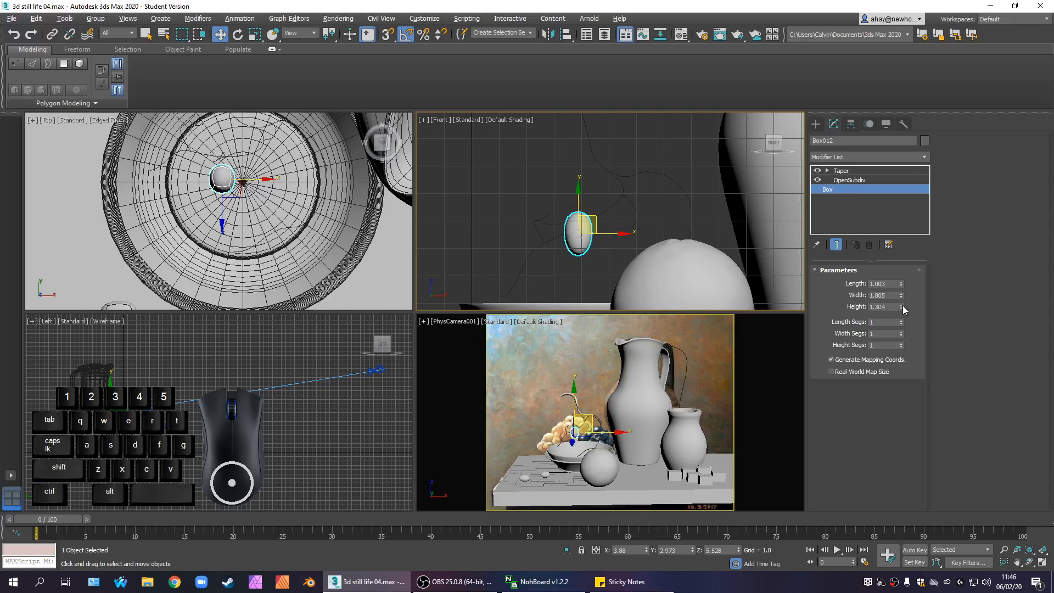
drag(902, 305, 892, 295)
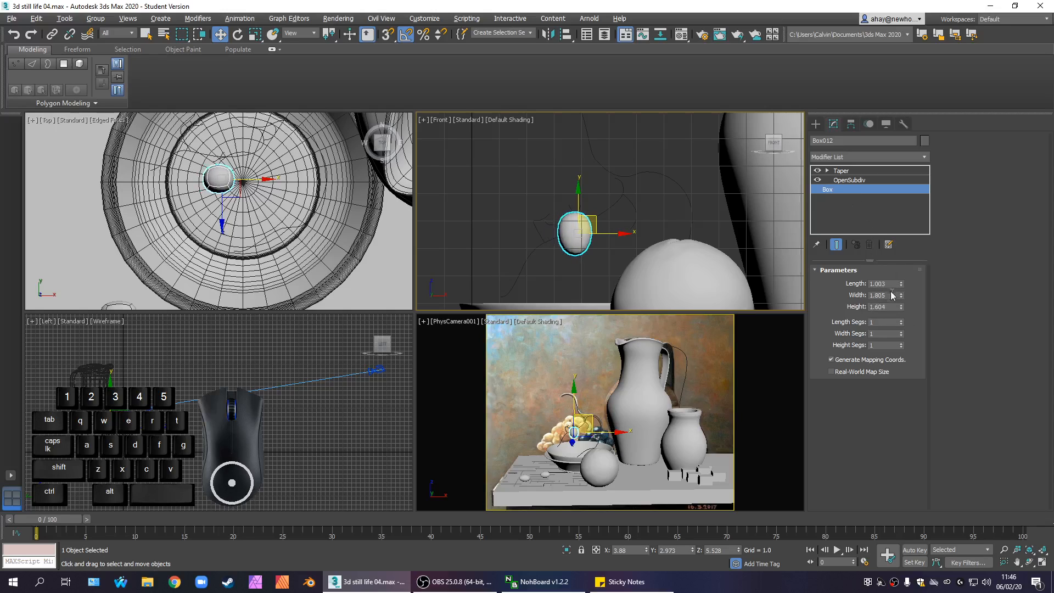
click(14, 35)
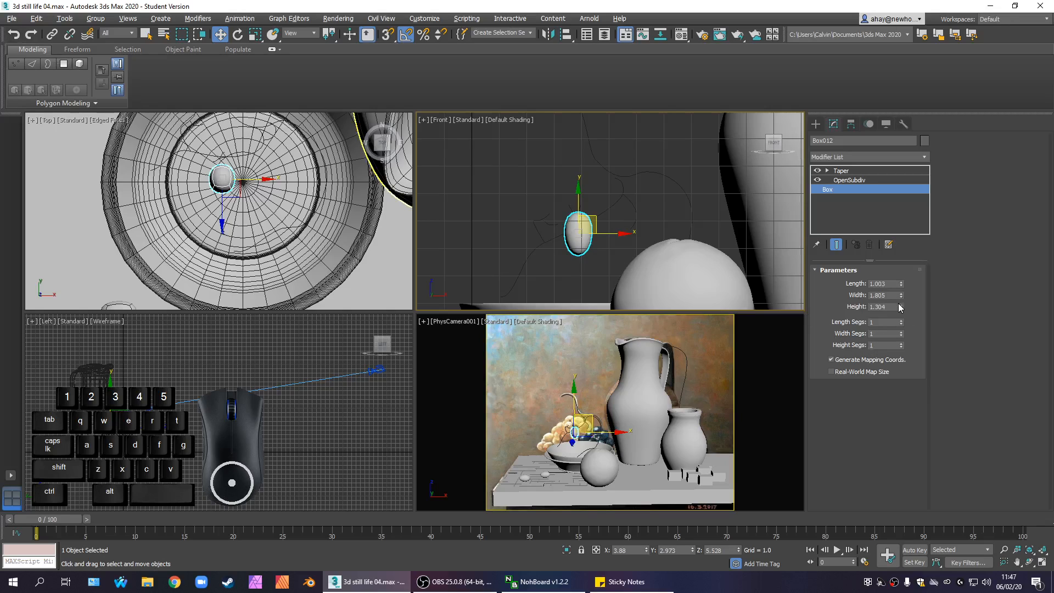
mouse_move(903, 308)
mouse_down()
mouse_move(897, 266)
mouse_move(905, 294)
mouse_up()
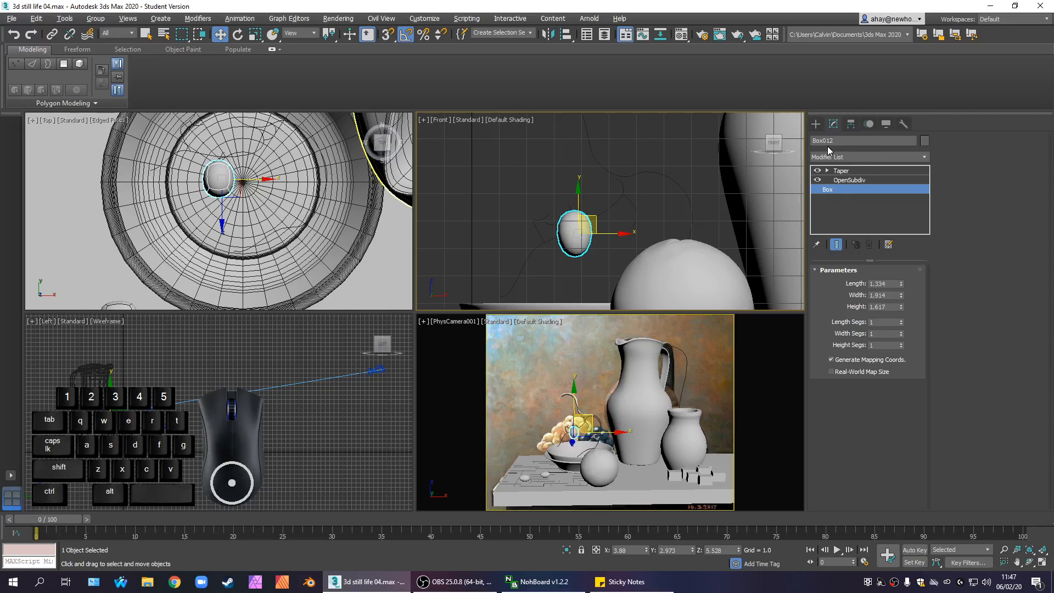
click(849, 171)
click(815, 123)
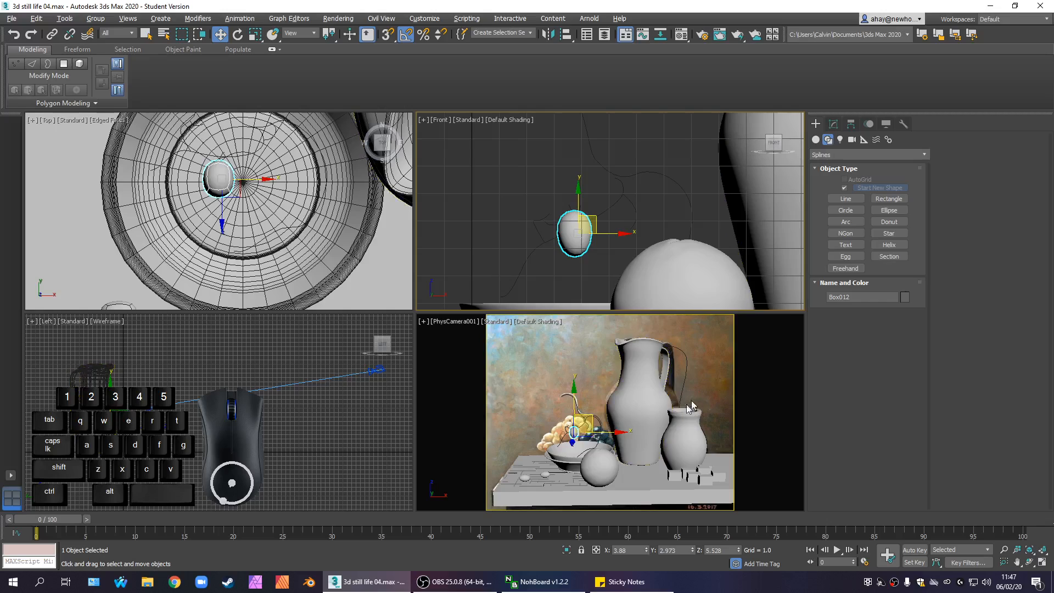
Change the camera view to a perspective view and maximize it to fill the workspace
right_click(640, 246)
right_click(610, 360)
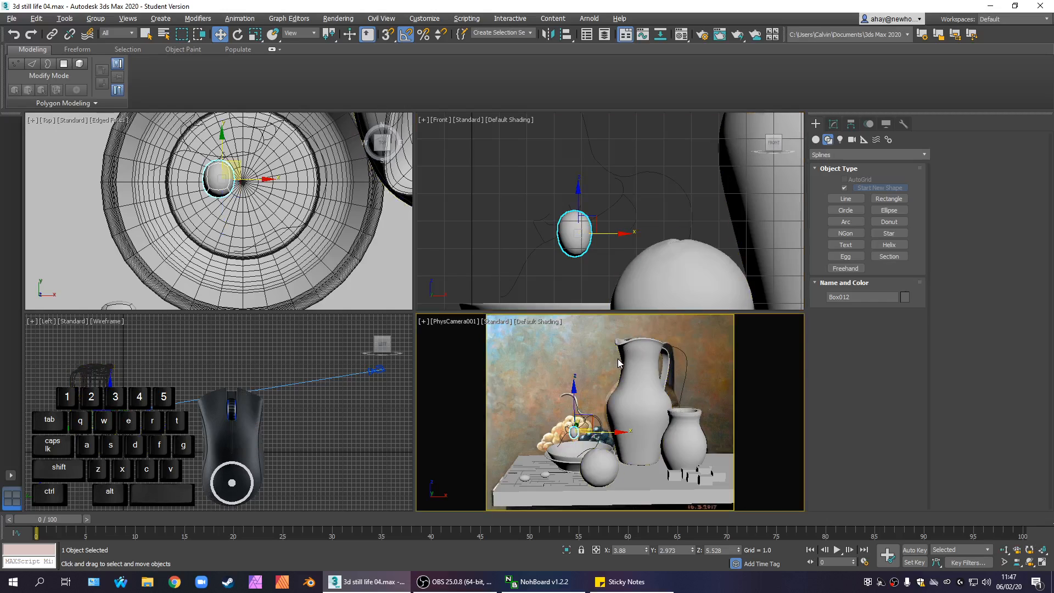
key(p)
right_click(634, 255)
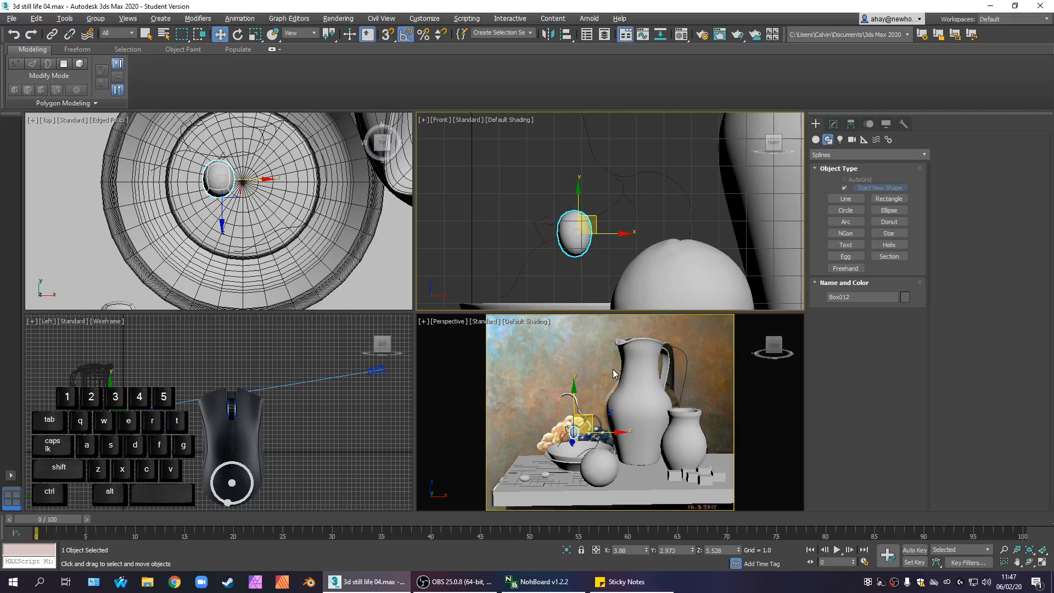
right_click(612, 370)
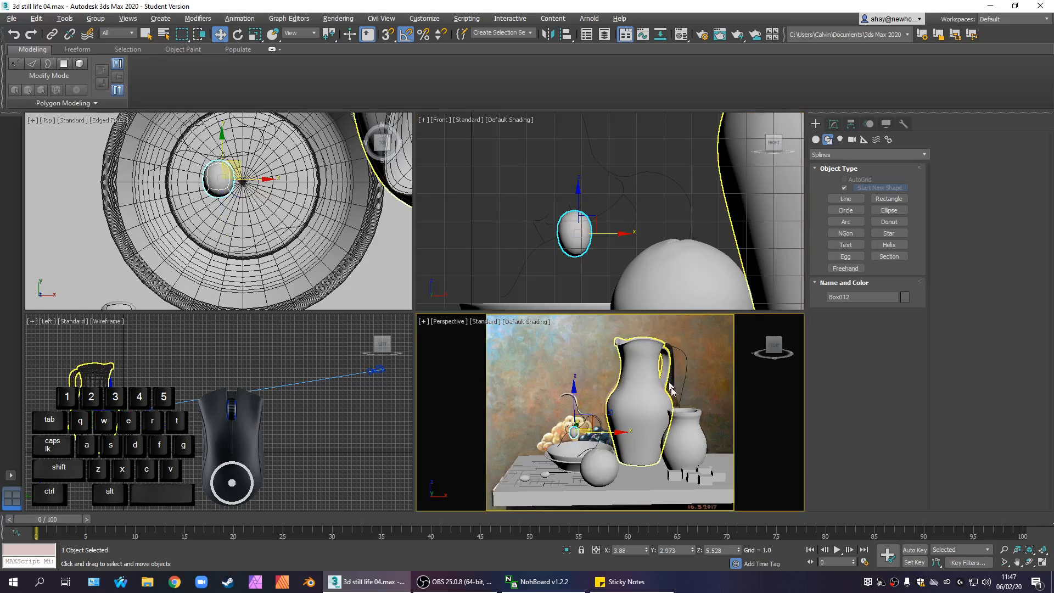
key(alt+w)
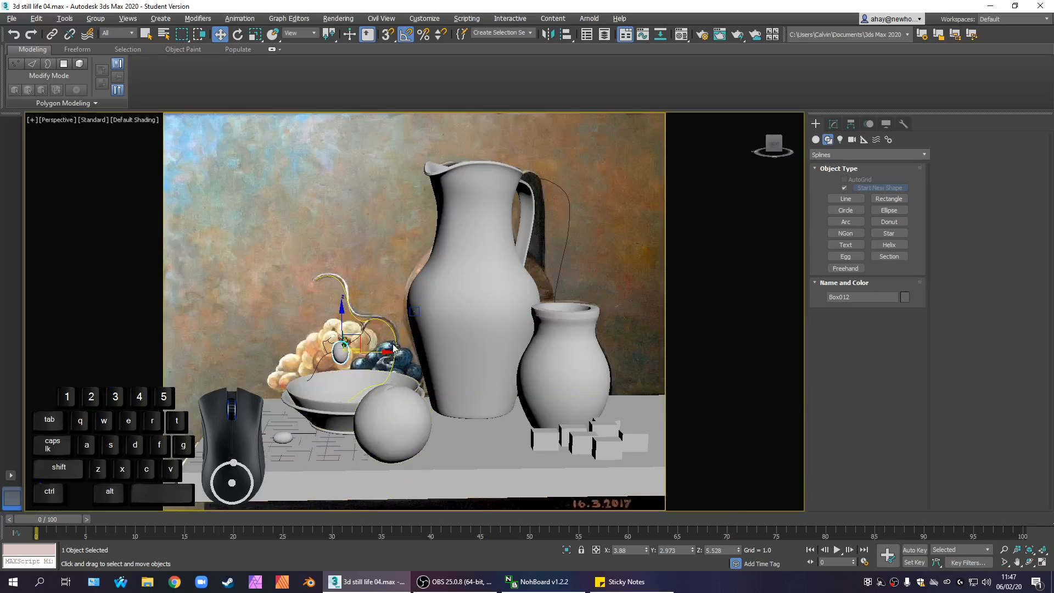
Nudge the upright grape beneath the stem junction in the perspective view, keeping it selected with the Rotate tool active
mouse_move(358, 336)
mouse_down()
mouse_move(370, 325)
mouse_move(354, 337)
mouse_up()
key(e)
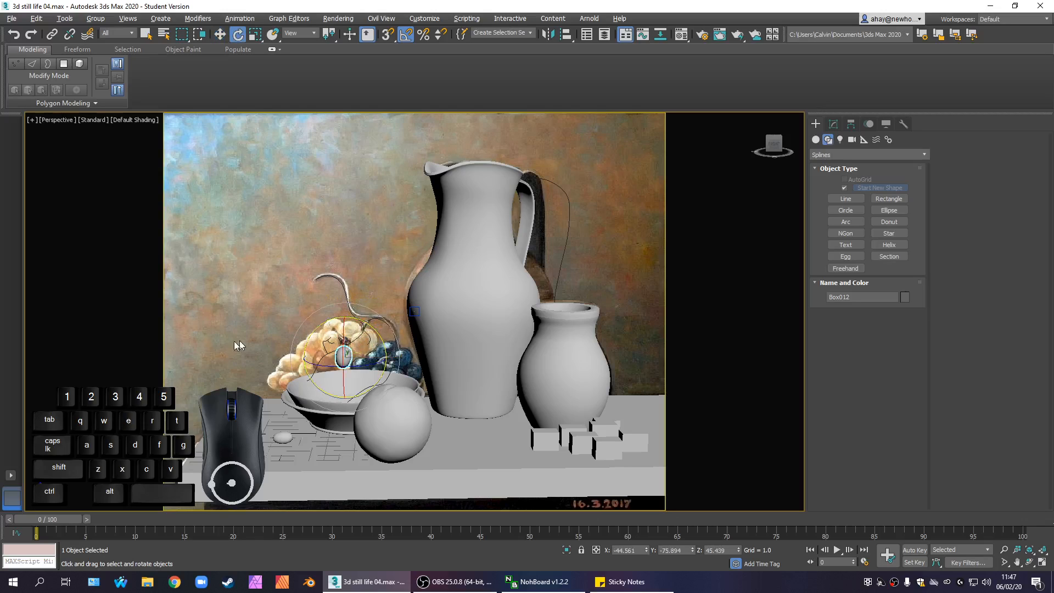
click(148, 338)
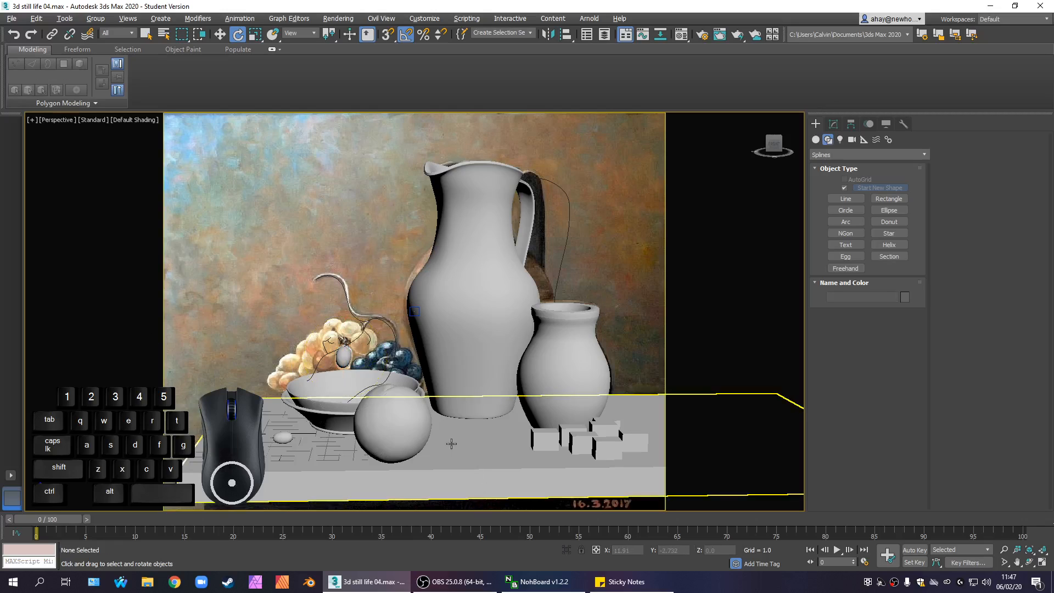
click(344, 355)
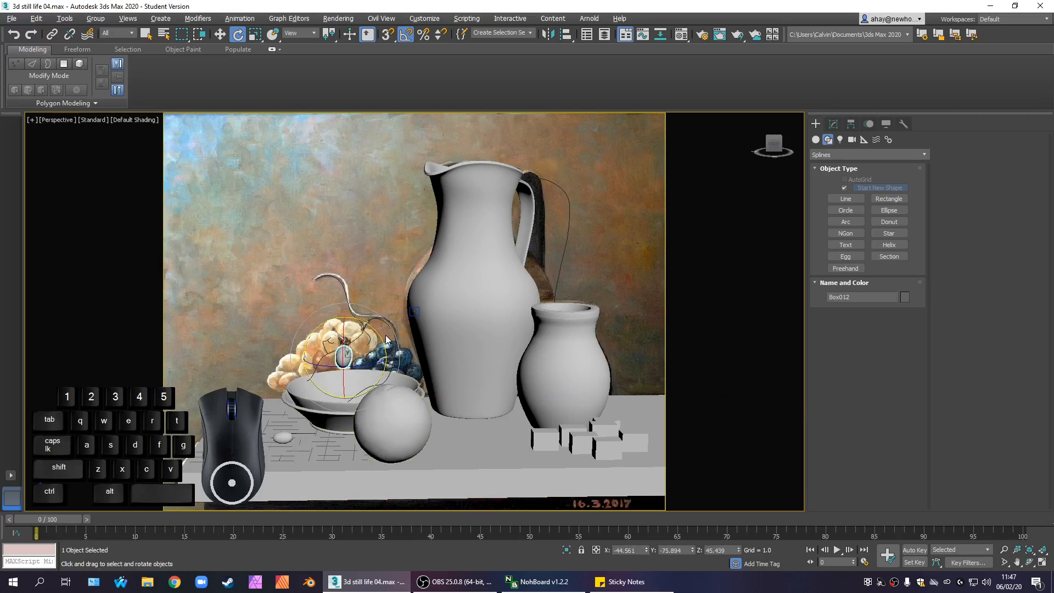
Scale the grape uniformly, move it to about X 4.092 and Z 4.975, and deselect it
key(e)
key(r)
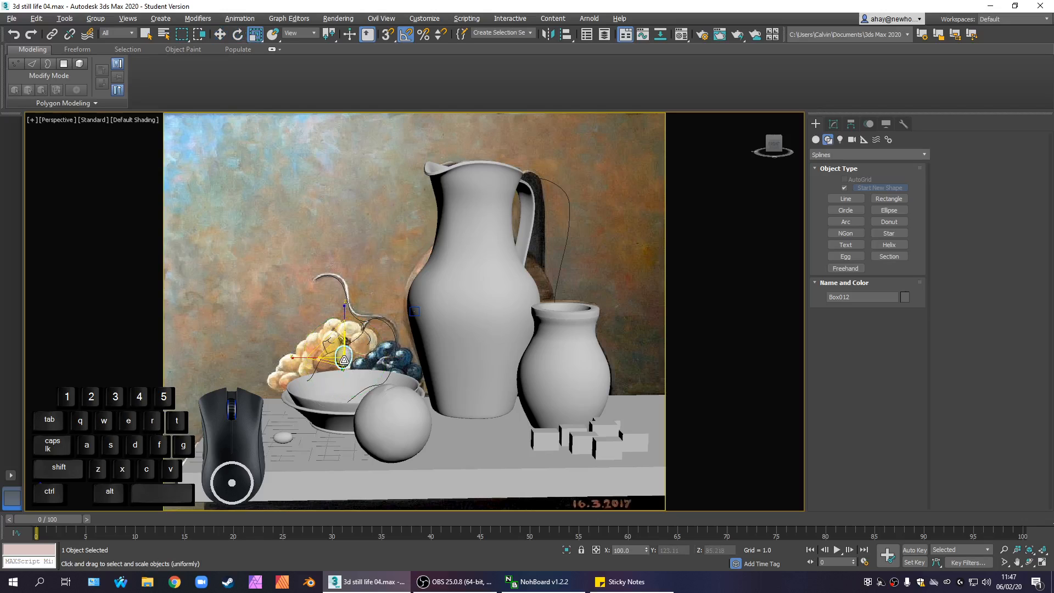
drag(344, 360, 343, 328)
key(w)
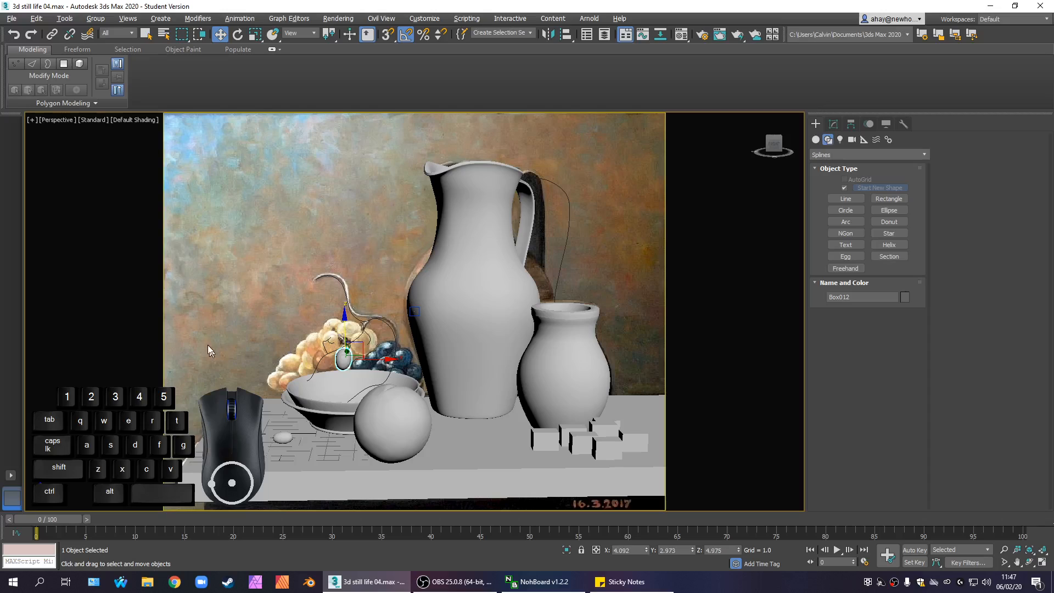
click(174, 342)
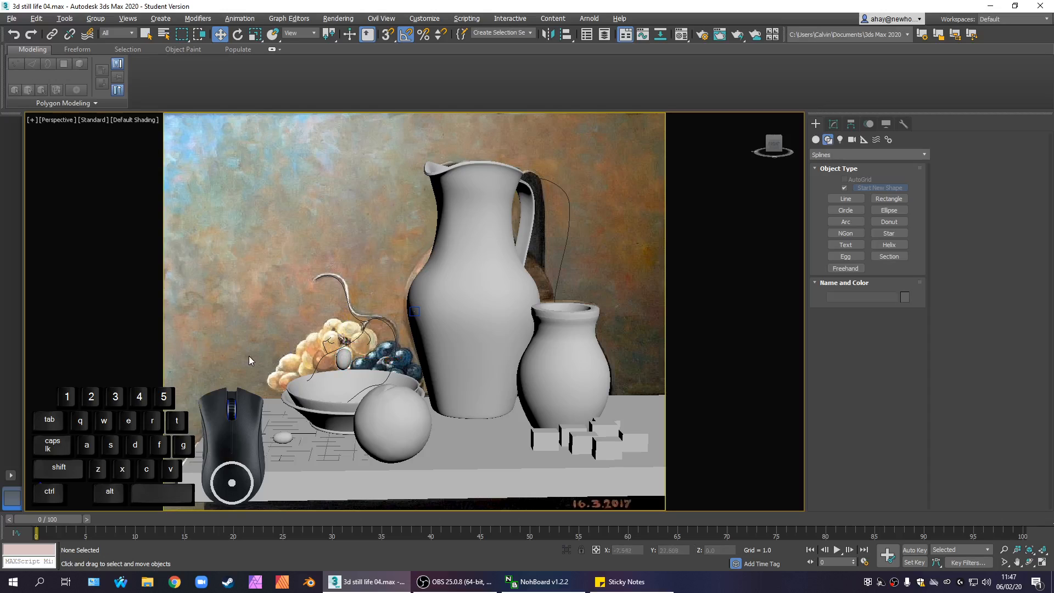
Scale the grape uniformly to about 103 percent and raise it to about Z 5.067
click(343, 359)
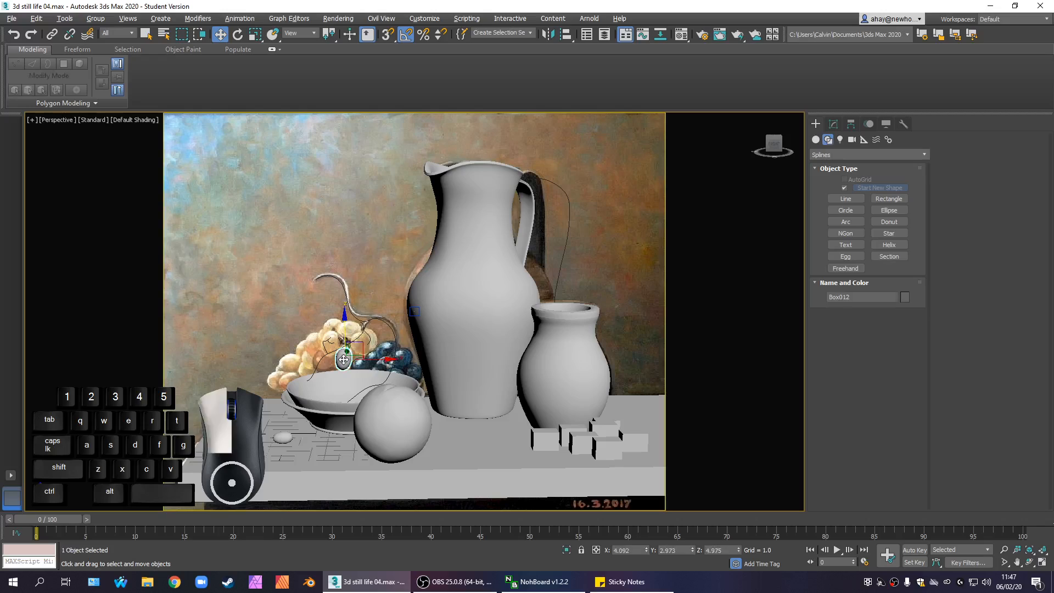
key(r)
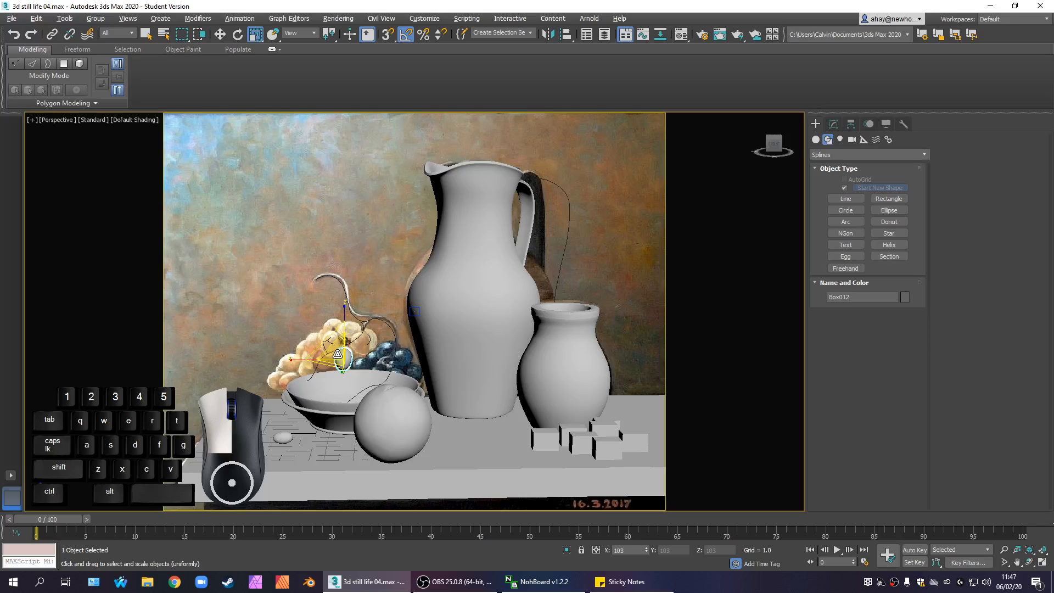
drag(338, 354, 344, 329)
key(w)
click(265, 351)
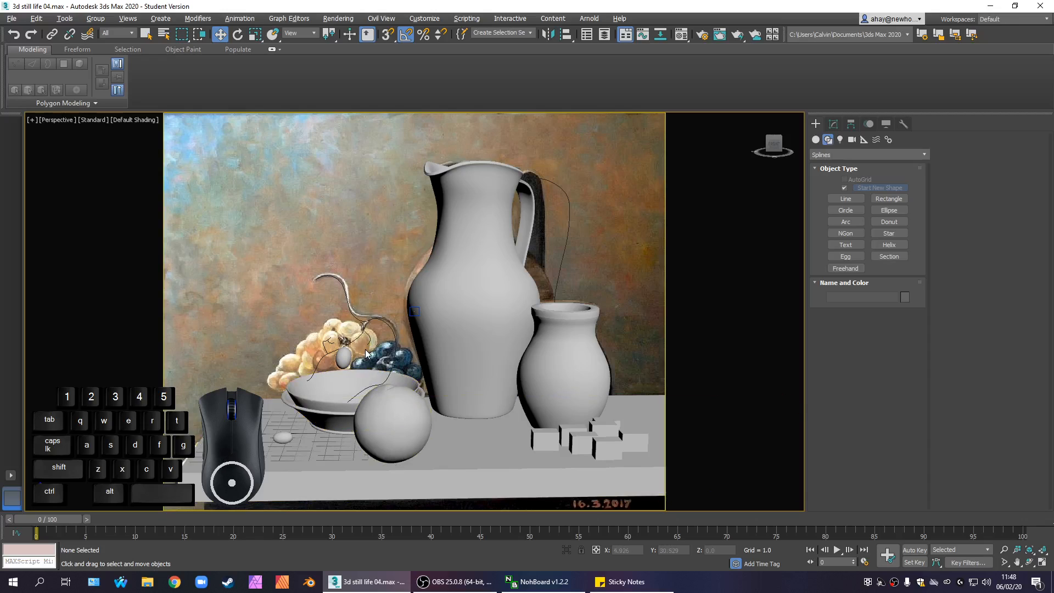
Clone the grape as a single copy up beside the stem junction, at about X 3.015 and Z 6.339
click(347, 355)
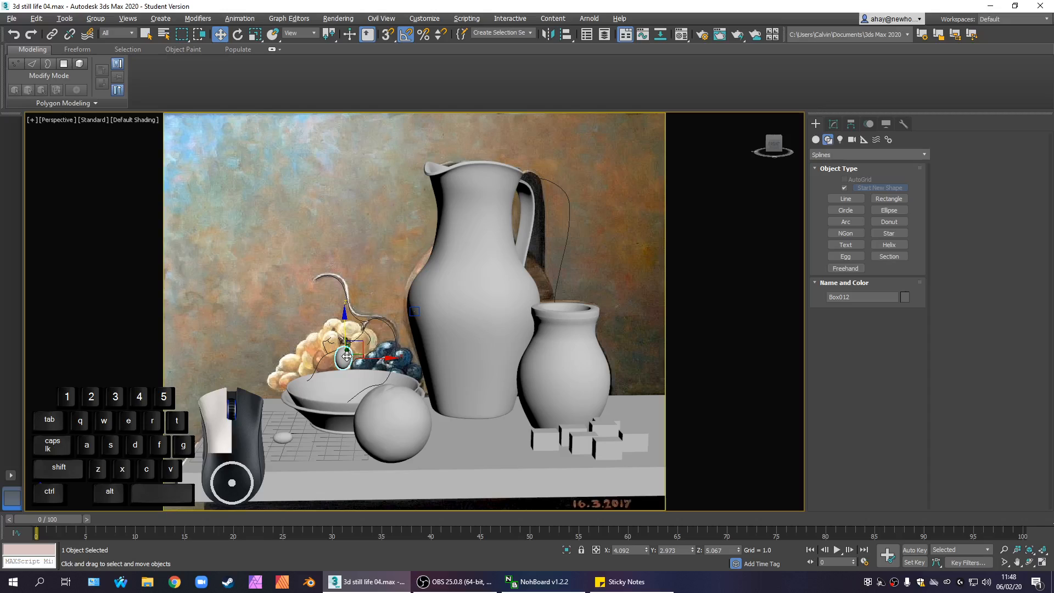
right_click(348, 363)
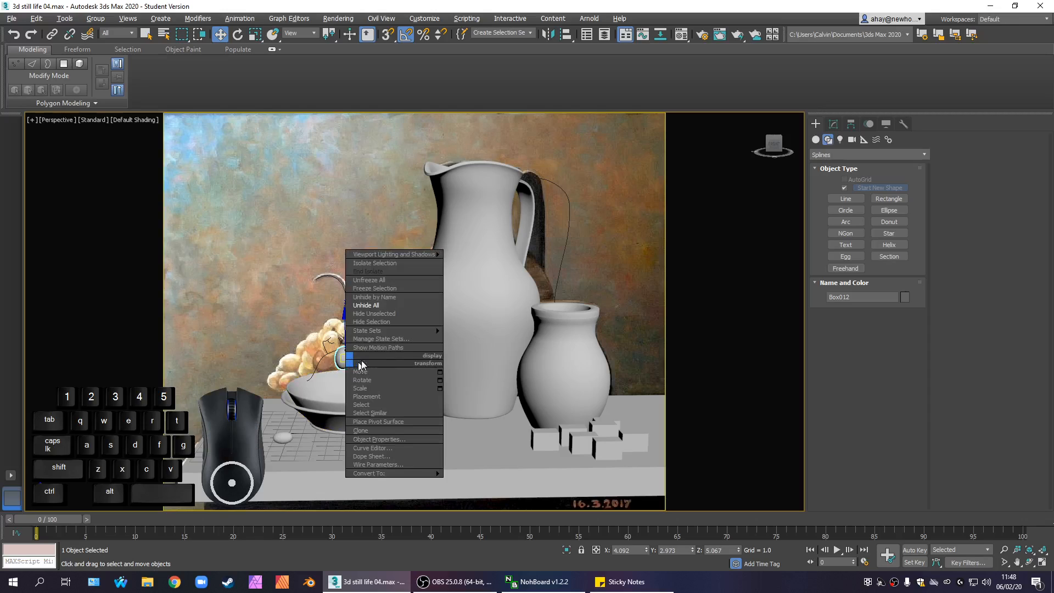
click(291, 295)
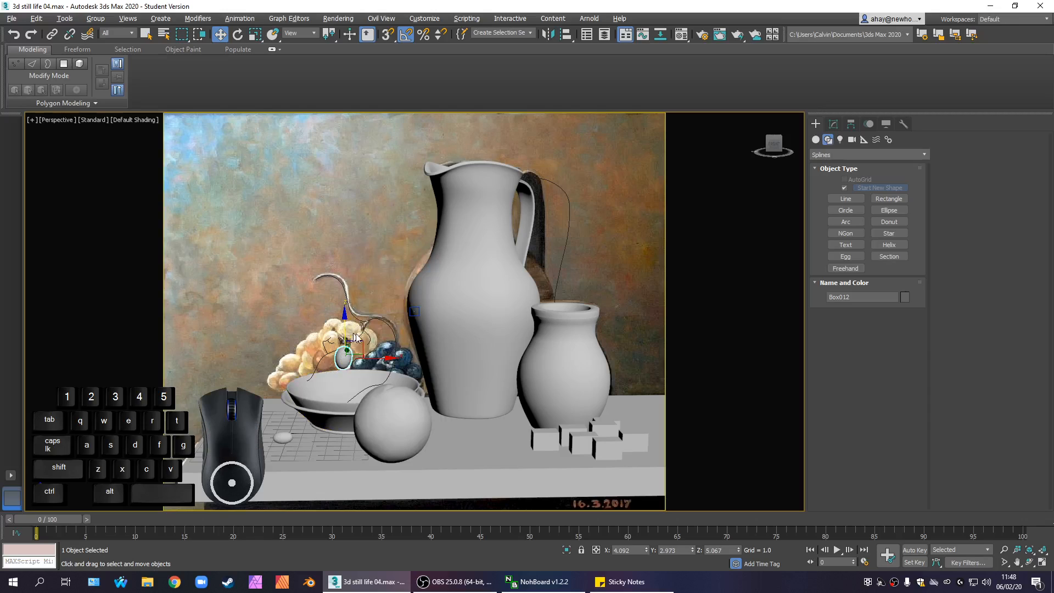
shift+drag(363, 341, 349, 323)
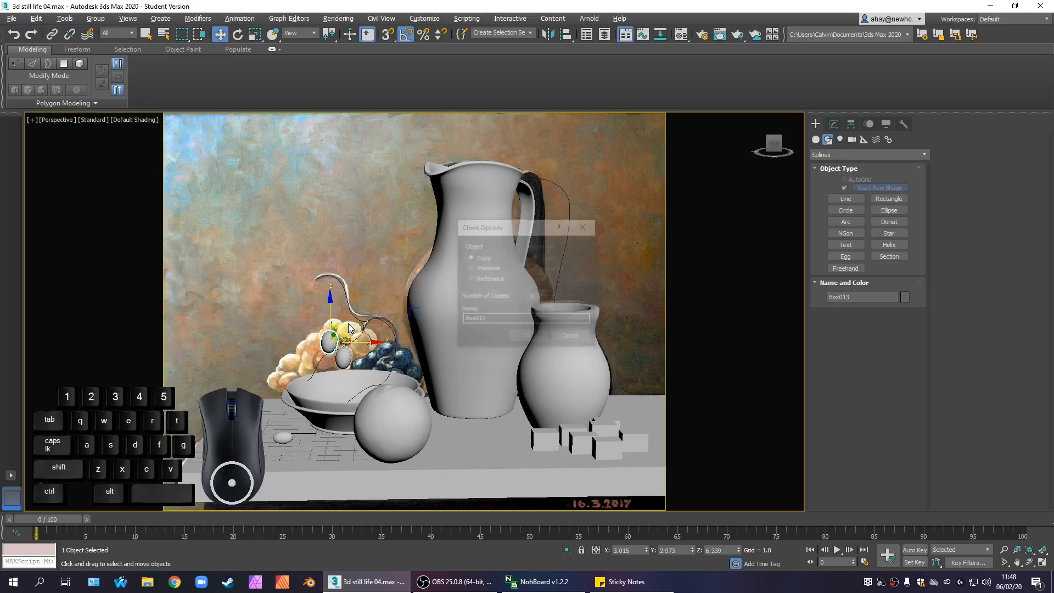
click(527, 337)
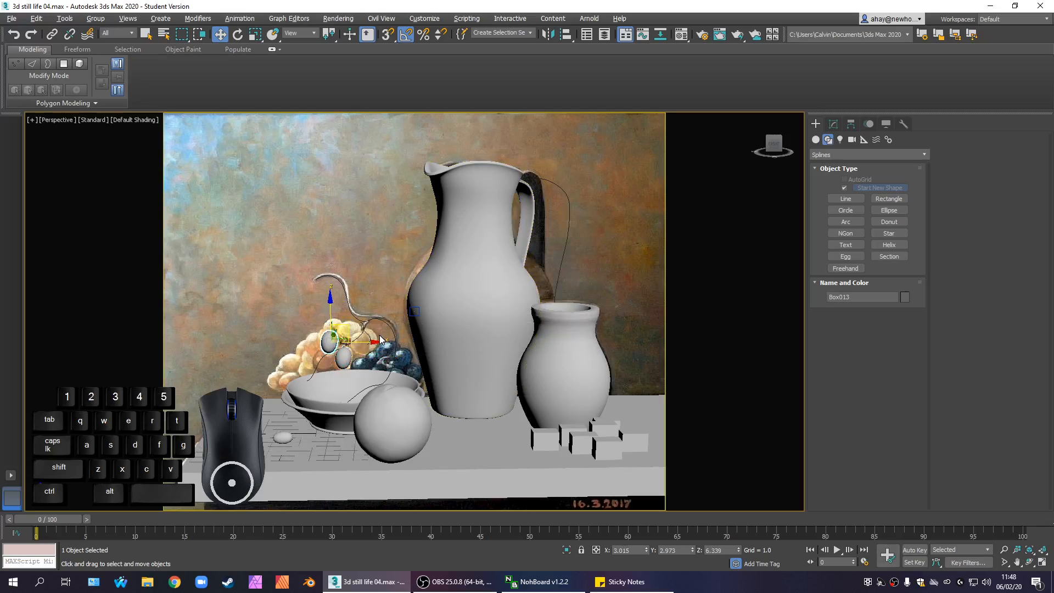
Tilt the new grape copy to fit the stem and move it to about X 2.805 and Z 6.129
key(e)
mouse_move(351, 306)
mouse_down()
mouse_move(416, 399)
mouse_move(411, 381)
mouse_move(404, 400)
mouse_move(418, 411)
mouse_up()
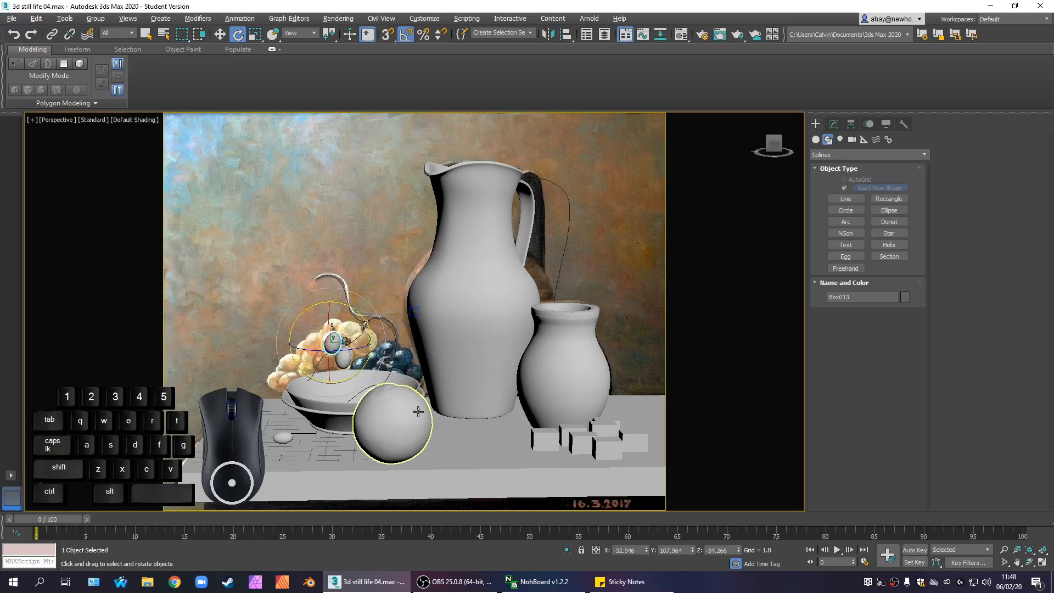
click(268, 330)
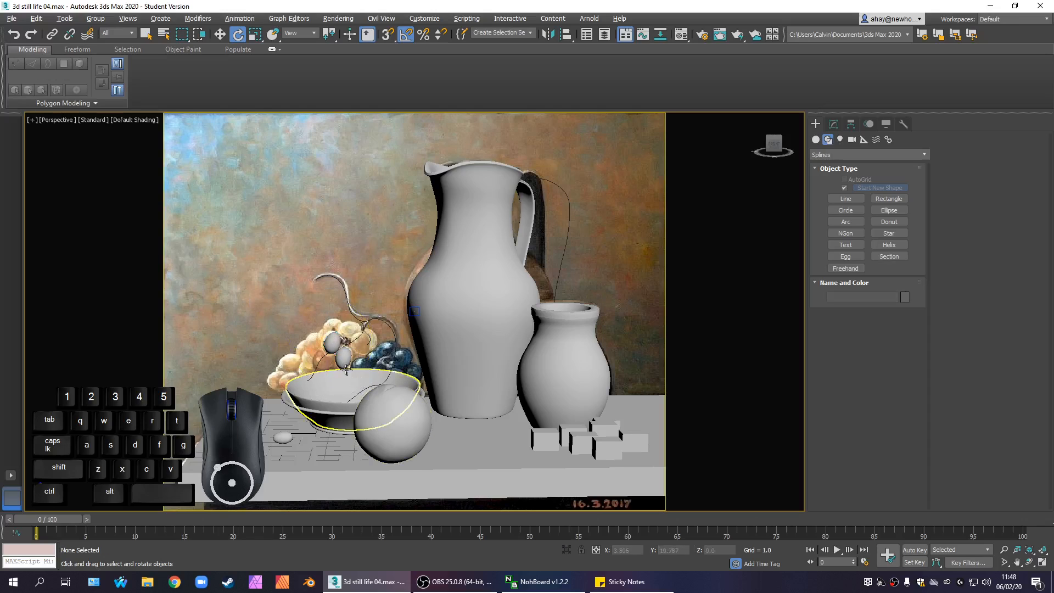
click(332, 343)
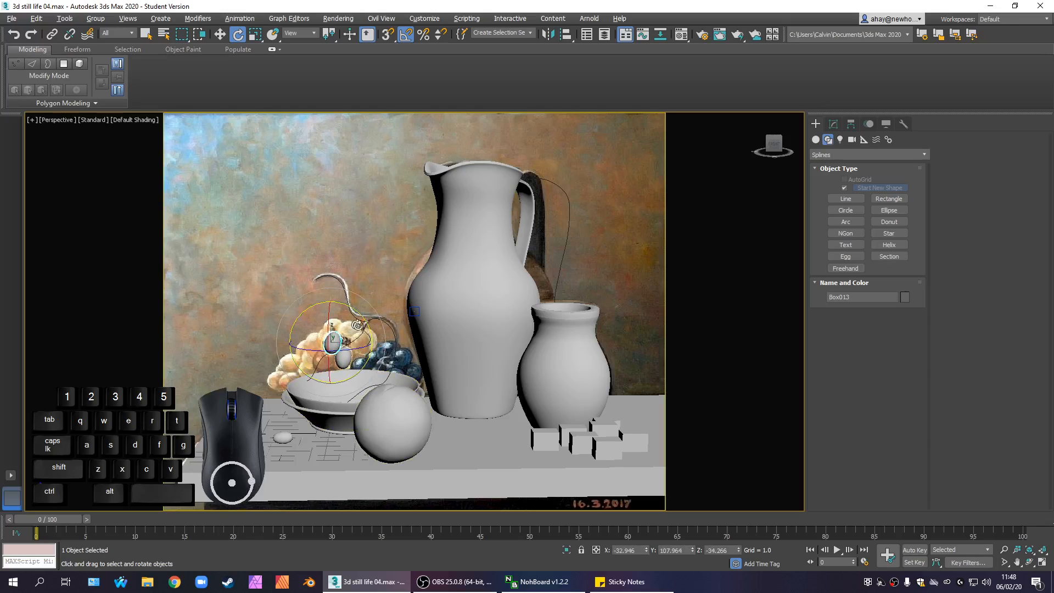
key(w)
drag(350, 333, 347, 335)
click(252, 316)
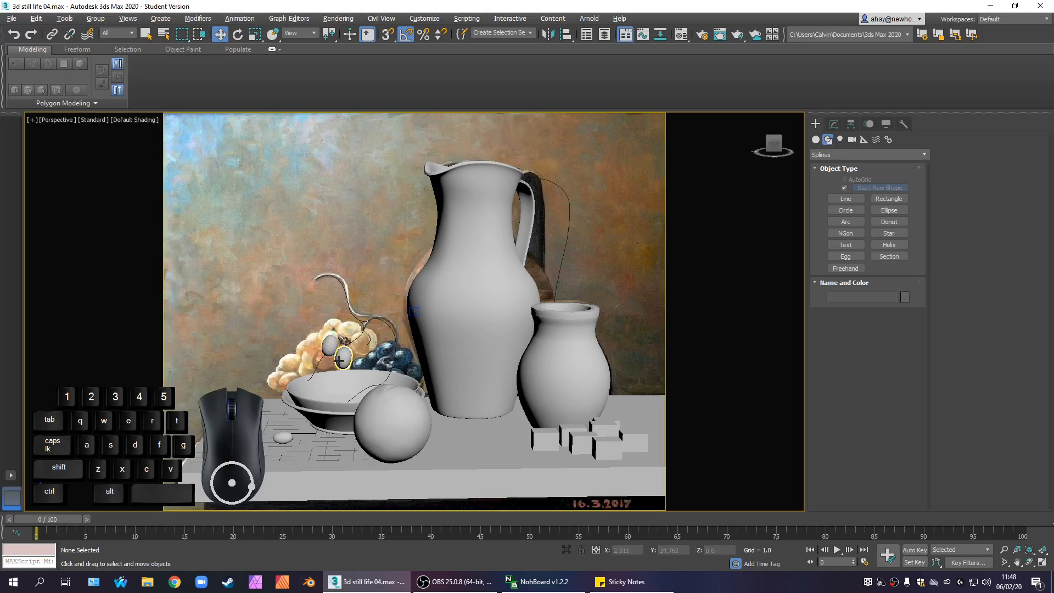
Clone the tilted grape as a copy on the other side of the stem, at about X 5.323 and Z 7.539
click(330, 344)
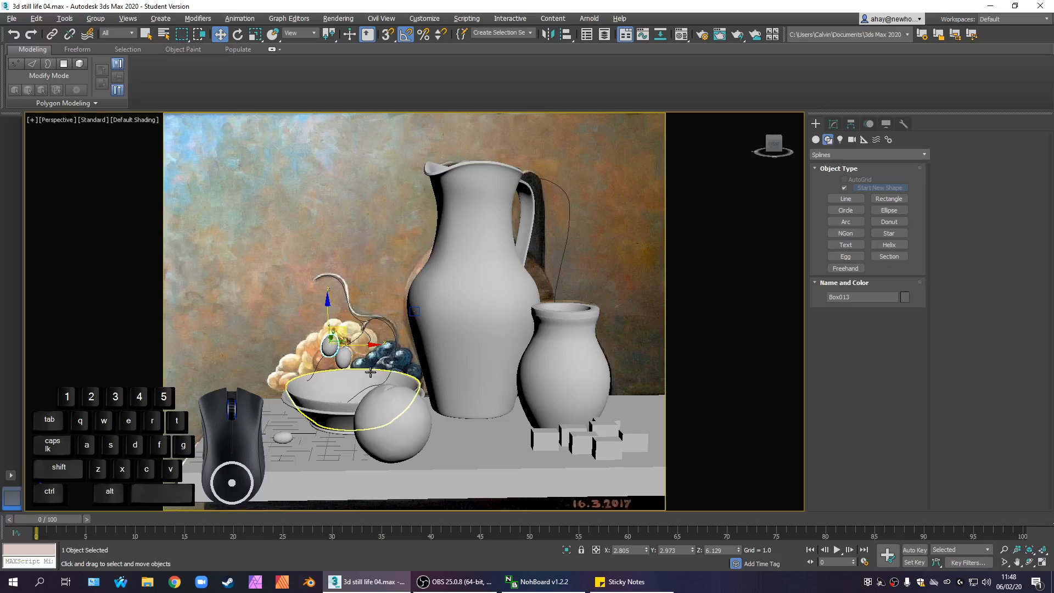
shift+drag(346, 326, 377, 310)
click(530, 337)
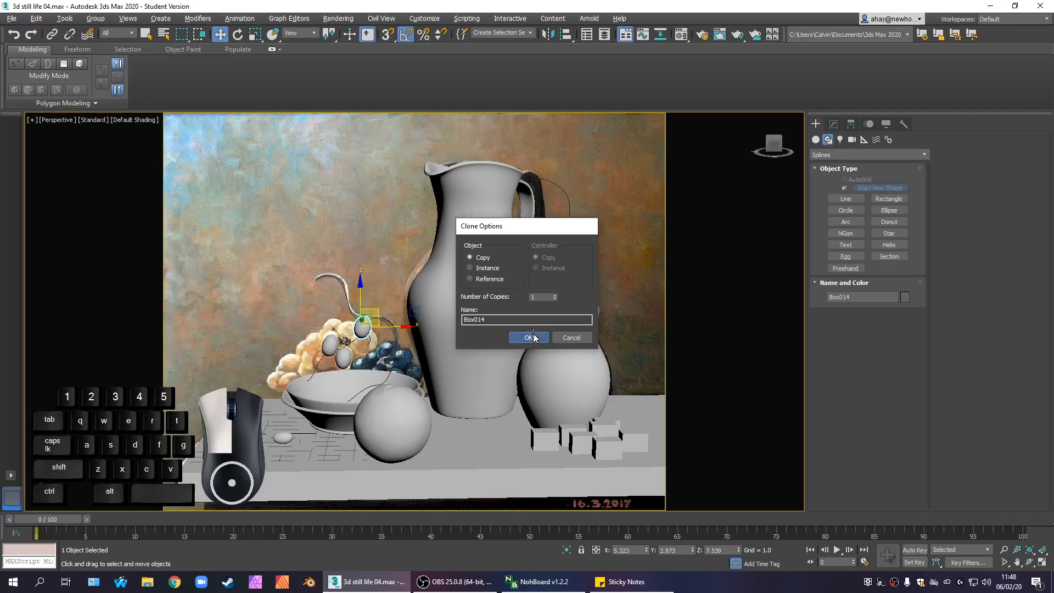
Set the newest grape's base box to length 1.534, width 1.856 and height 1.762
click(833, 124)
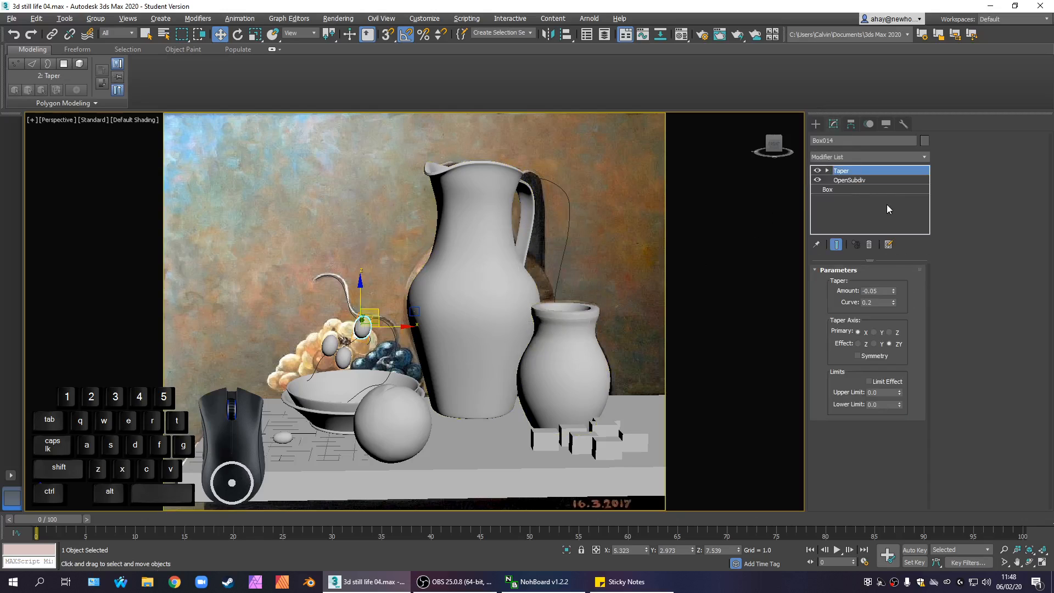
click(867, 190)
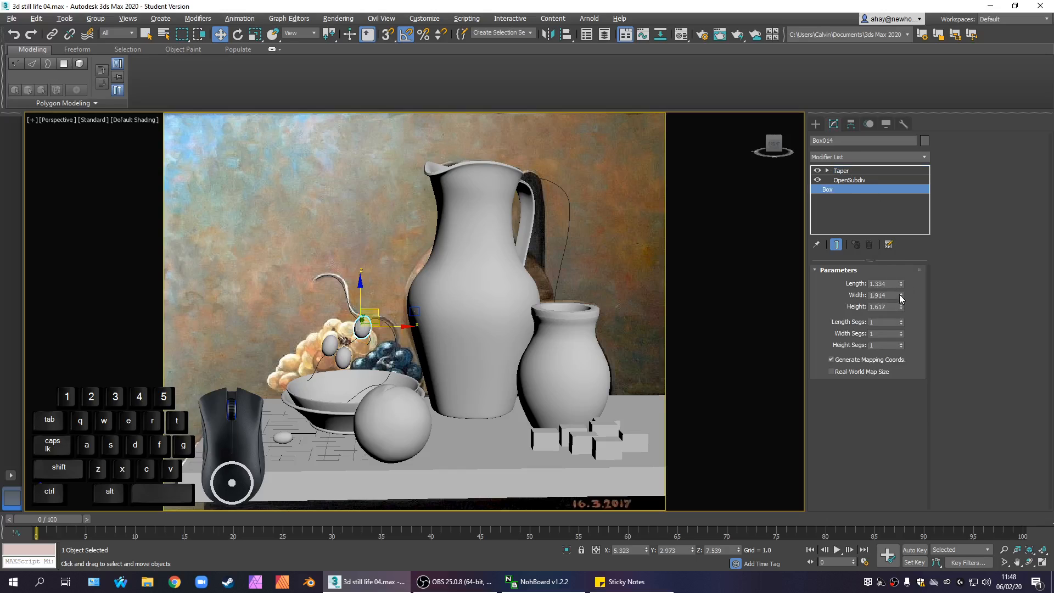
drag(901, 294, 891, 287)
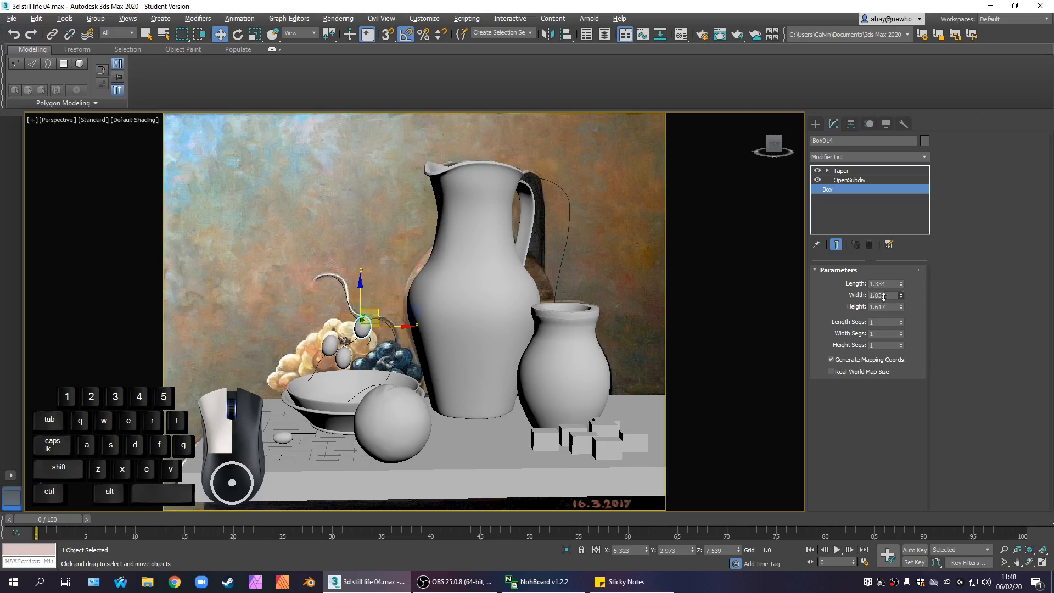
drag(883, 296, 903, 276)
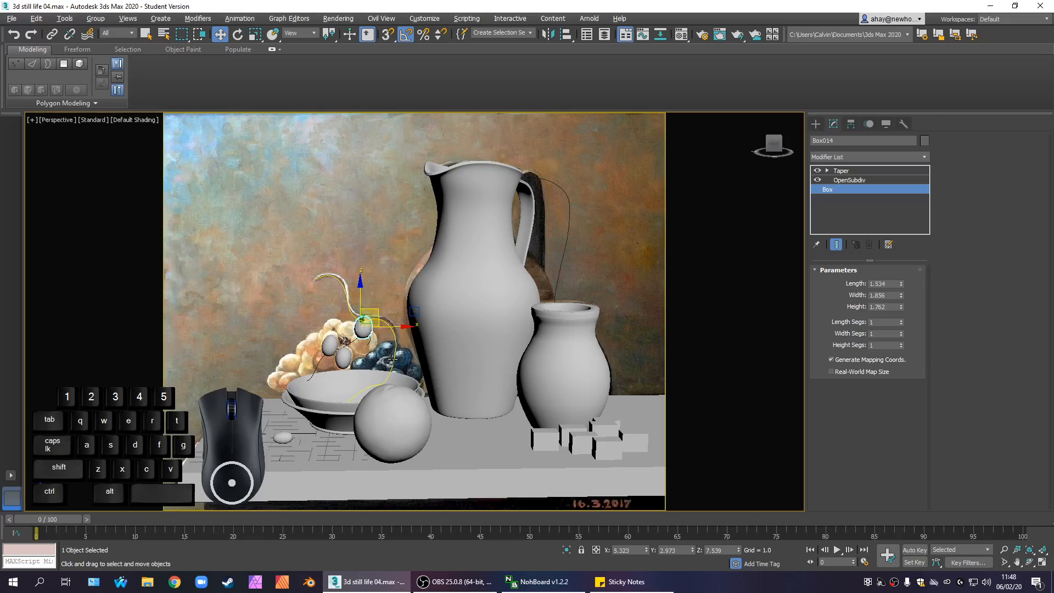
Rotate the resized grape toward the stem junction, move it to about X 5.57 and Z 6.549, and deselect it
key(e)
drag(384, 298, 440, 344)
key(w)
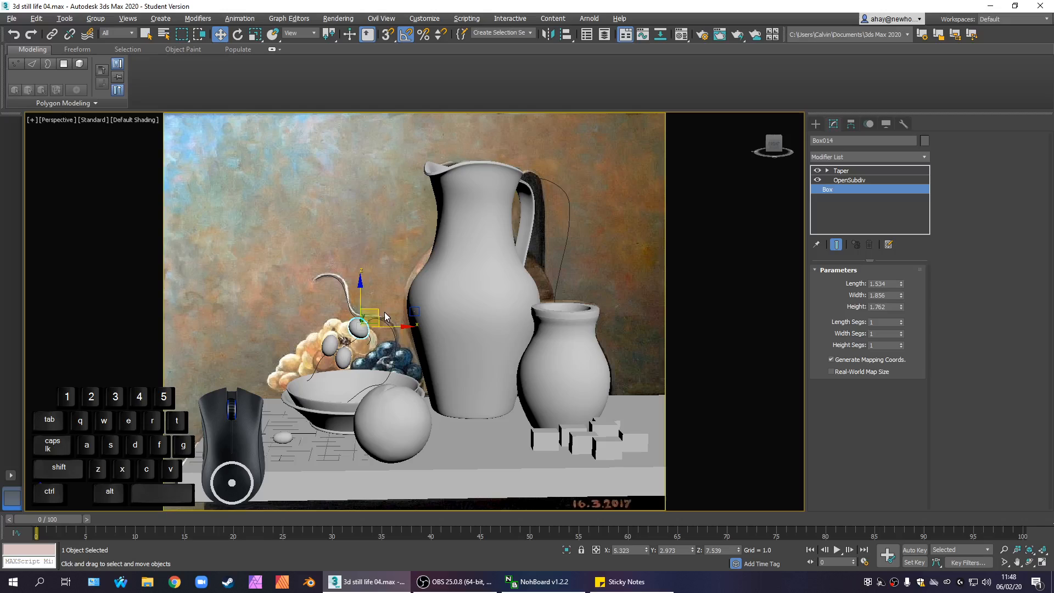
drag(377, 313, 382, 326)
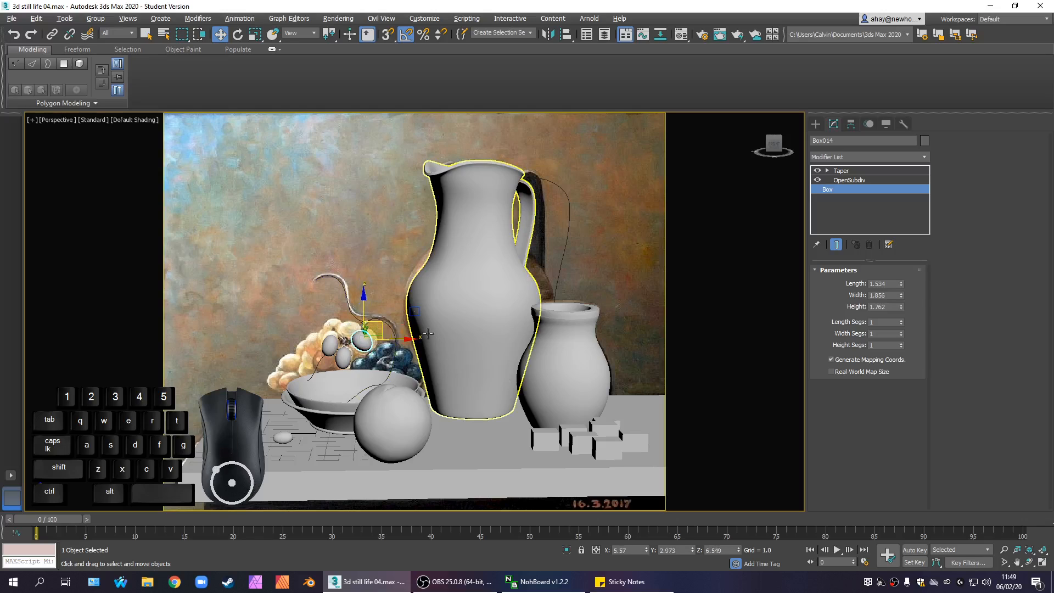
click(373, 259)
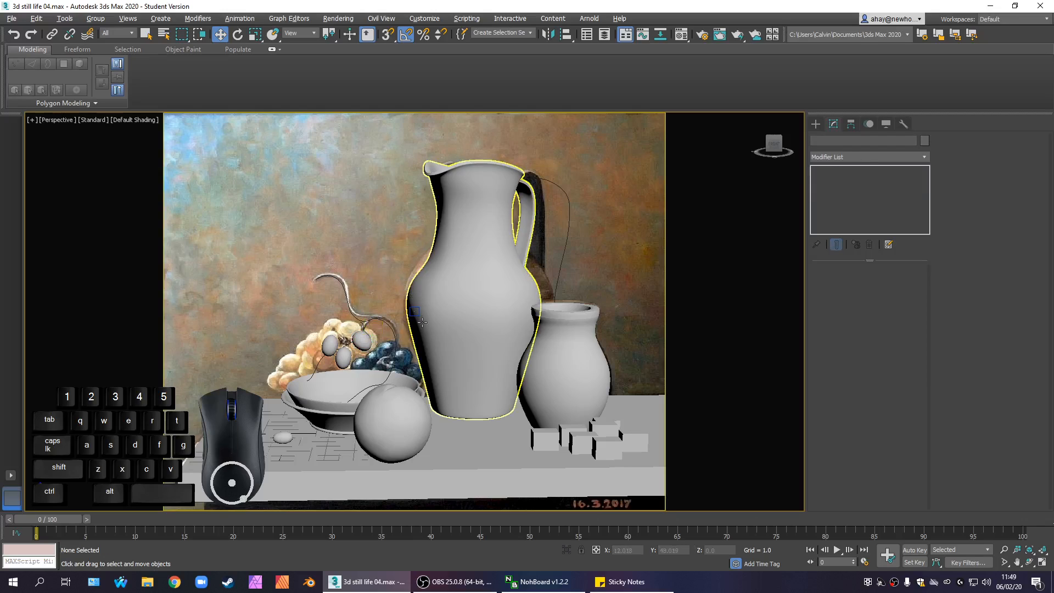
Nudge the resized grape to about X 5.53 and Z 6.337, and leave its modifier settings for object creation
click(378, 329)
drag(377, 330, 382, 323)
click(379, 284)
click(819, 127)
click(371, 344)
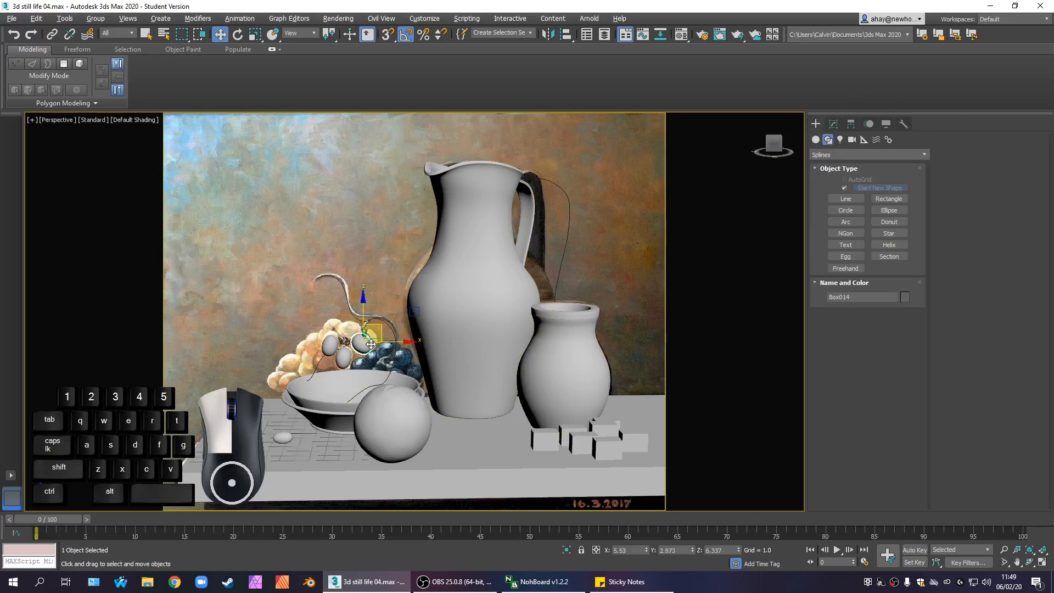
Clone the lower grape as a copy above the bunch, at about X 5.16 and Z 9.114
click(348, 358)
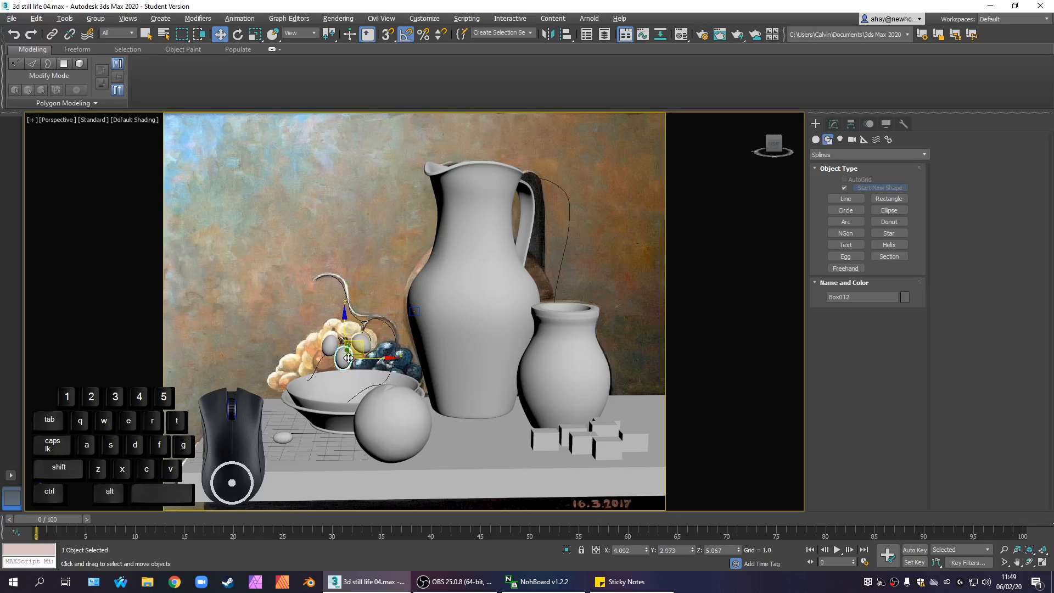
key(shift)
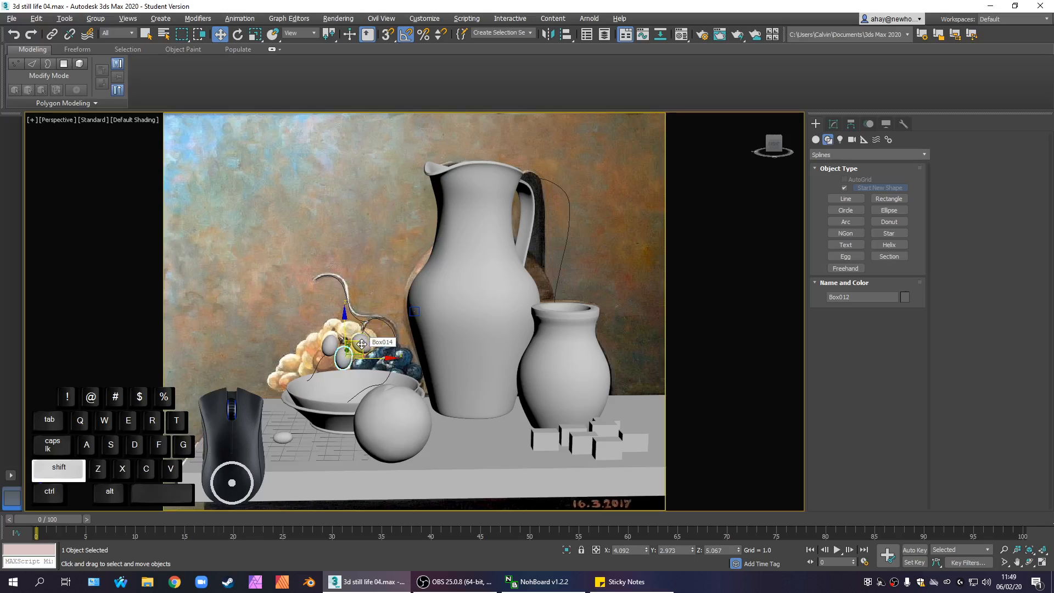
shift+drag(362, 344, 374, 293)
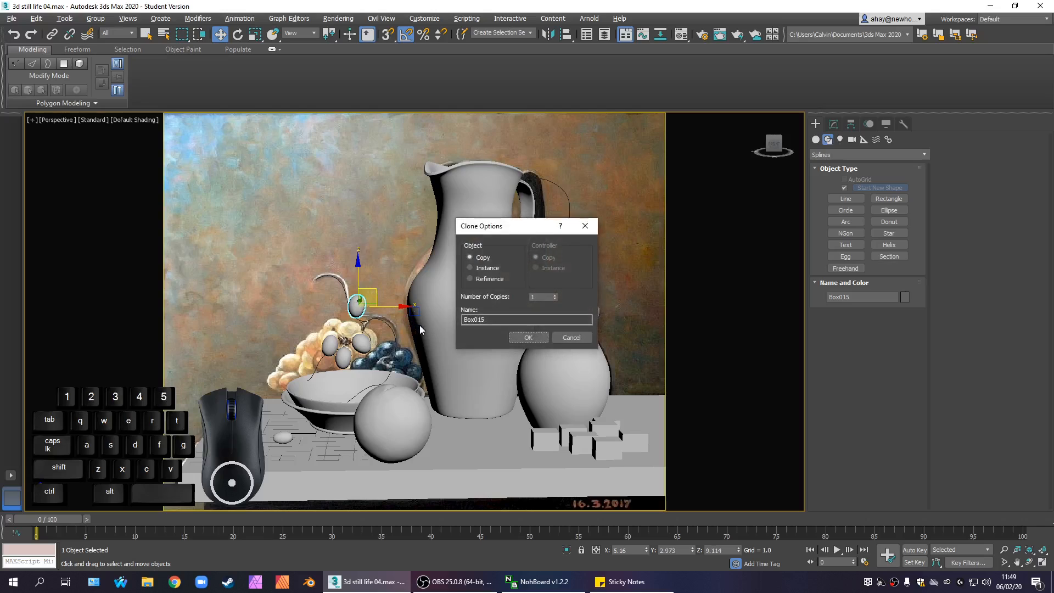
click(527, 338)
Rotate the new copy to lie horizontally, move it onto the top of the bunch at about X 4.55 and Z 7.323, and deselect it
key(e)
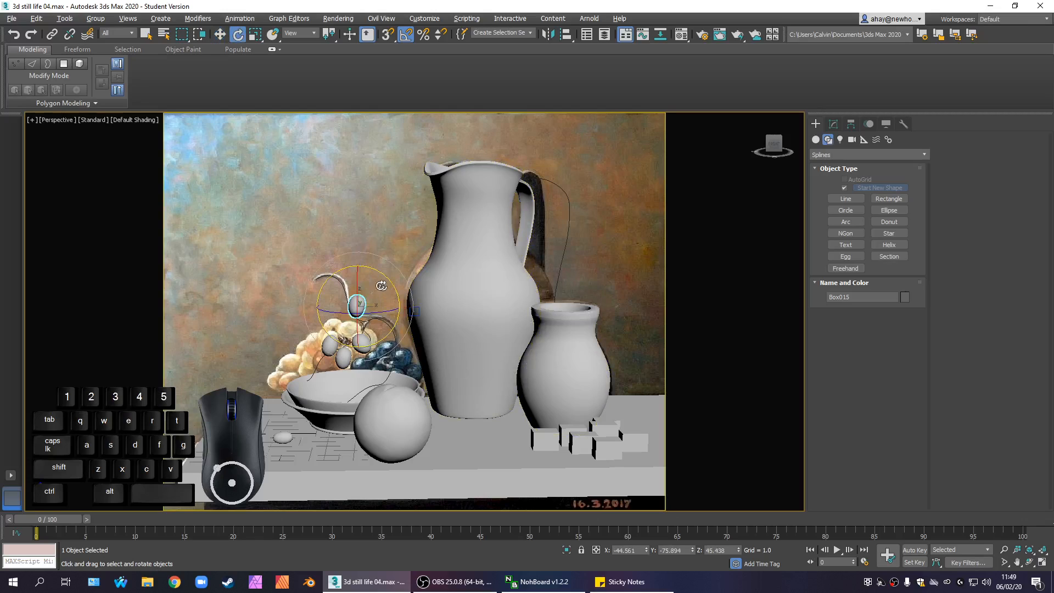
drag(386, 284, 439, 297)
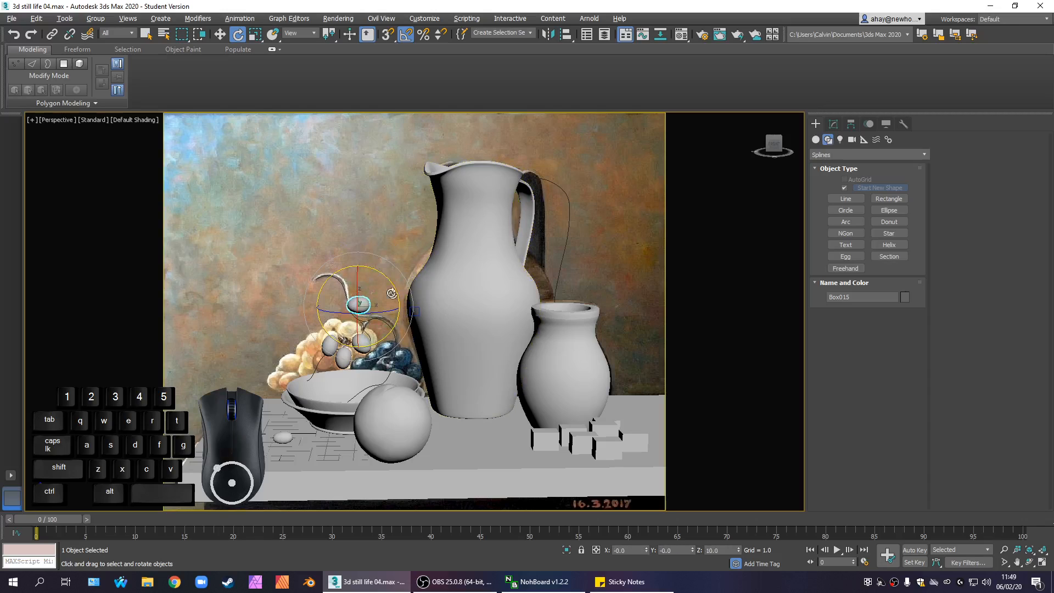
key(w)
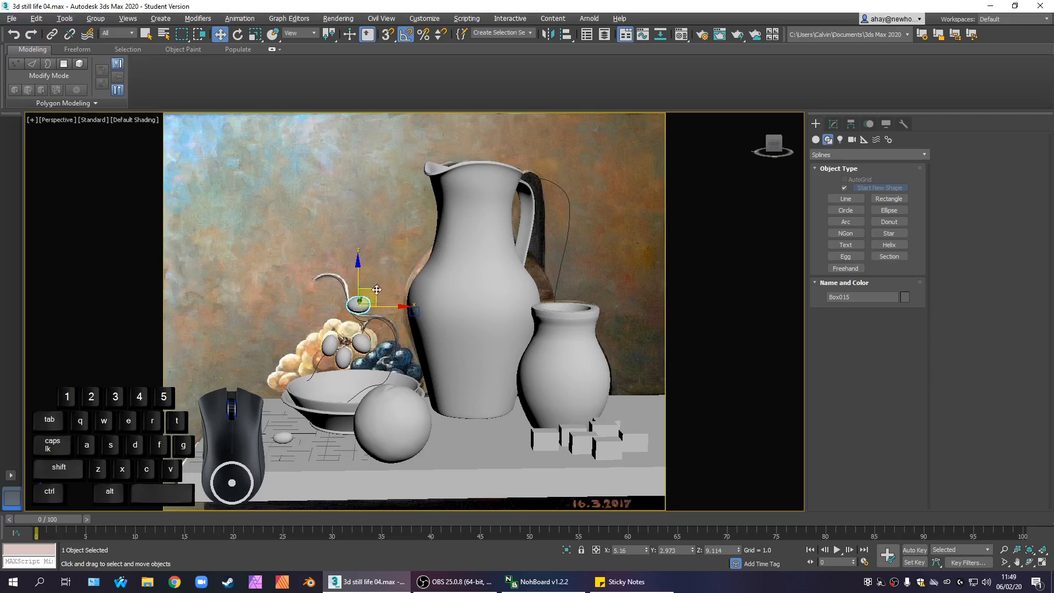
drag(377, 289, 364, 315)
click(402, 256)
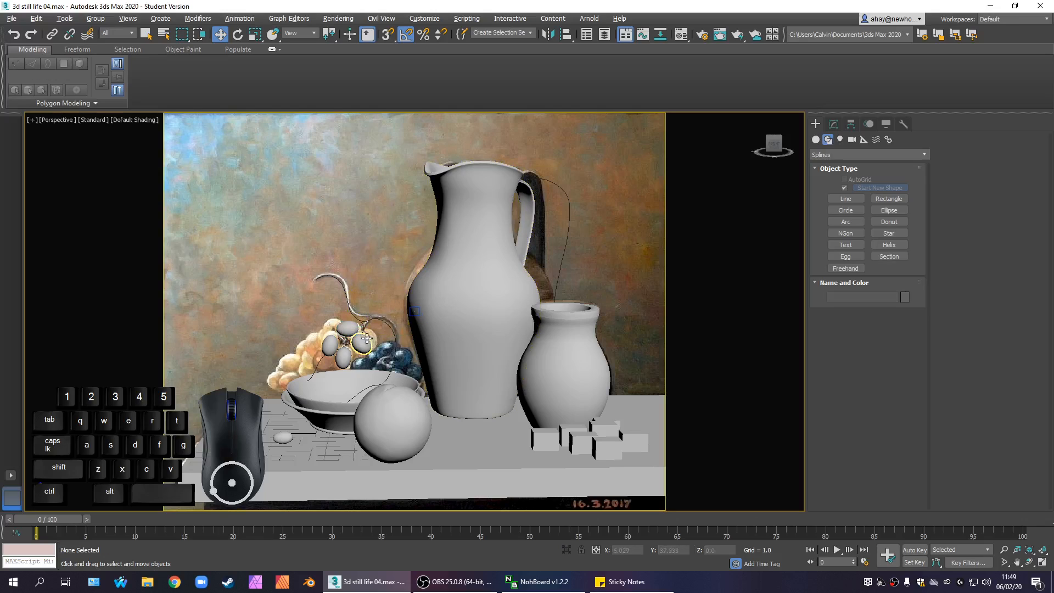
click(352, 328)
drag(363, 316, 366, 317)
click(389, 281)
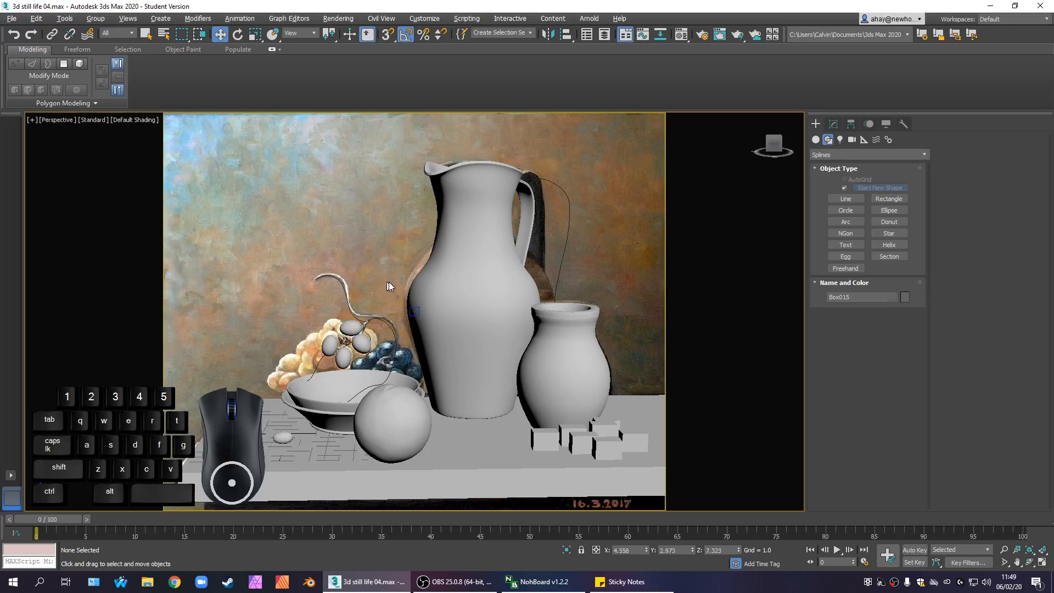
Using the Top view, spread the right, upper and lower grapes in depth, placing the lower one at about X 4.307 and Y 2.287
key(alt+w)
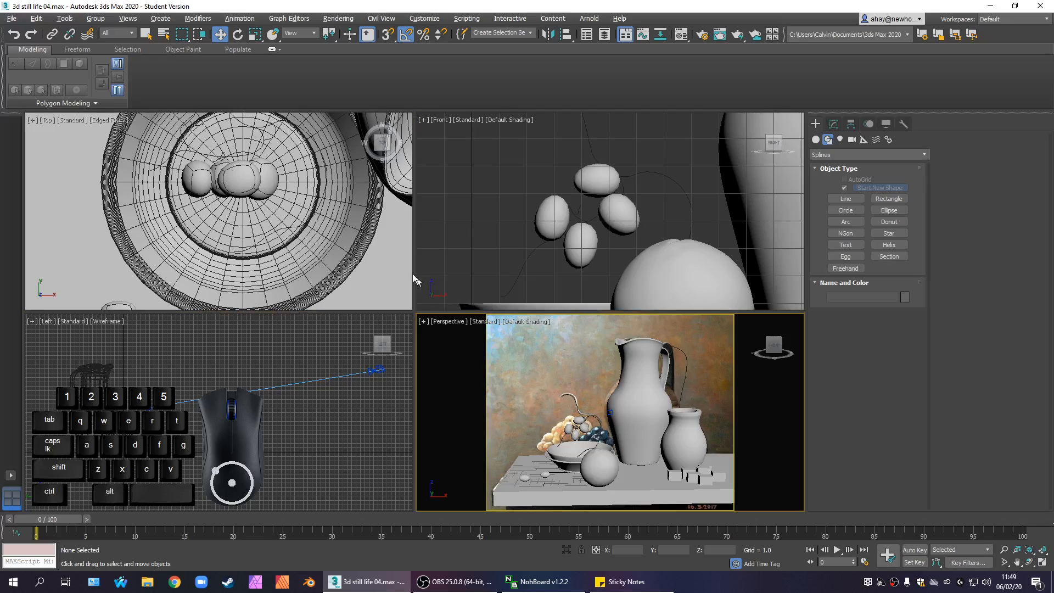
scroll(281, 189, down, 4)
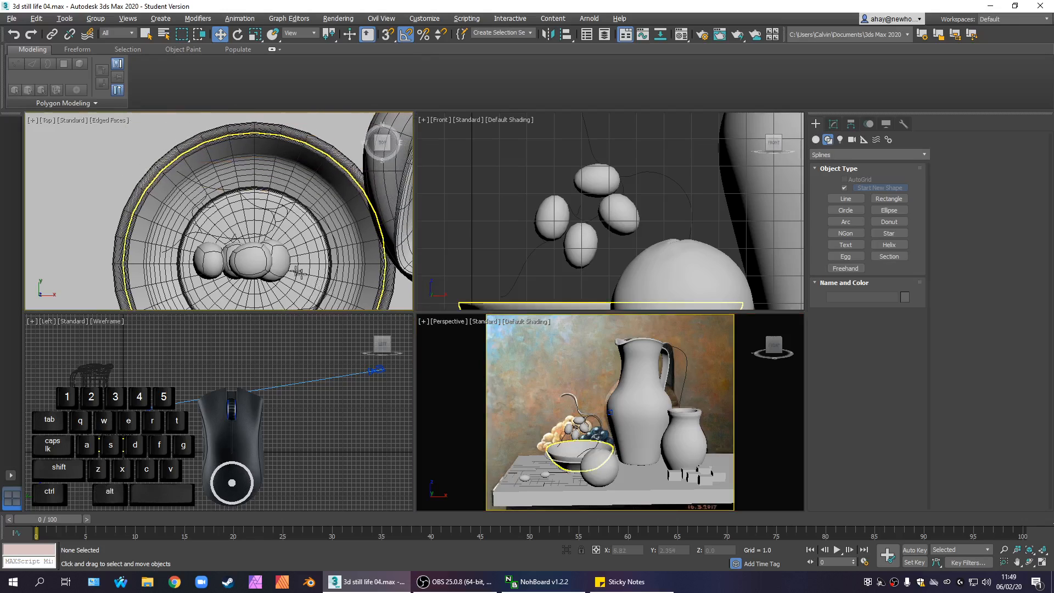
click(278, 255)
drag(294, 246, 257, 225)
click(254, 260)
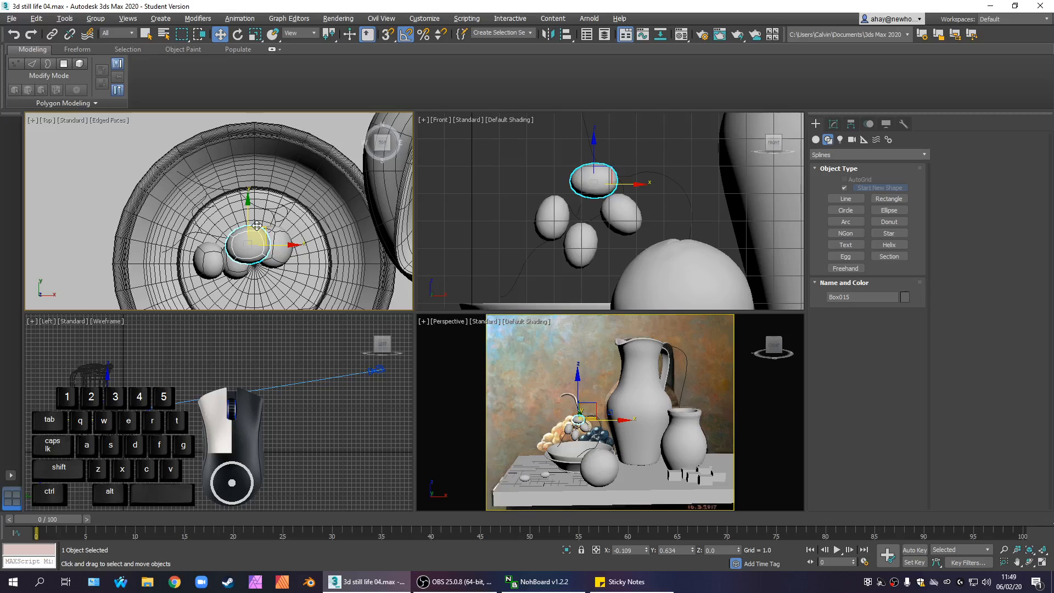
drag(257, 225, 259, 263)
click(249, 246)
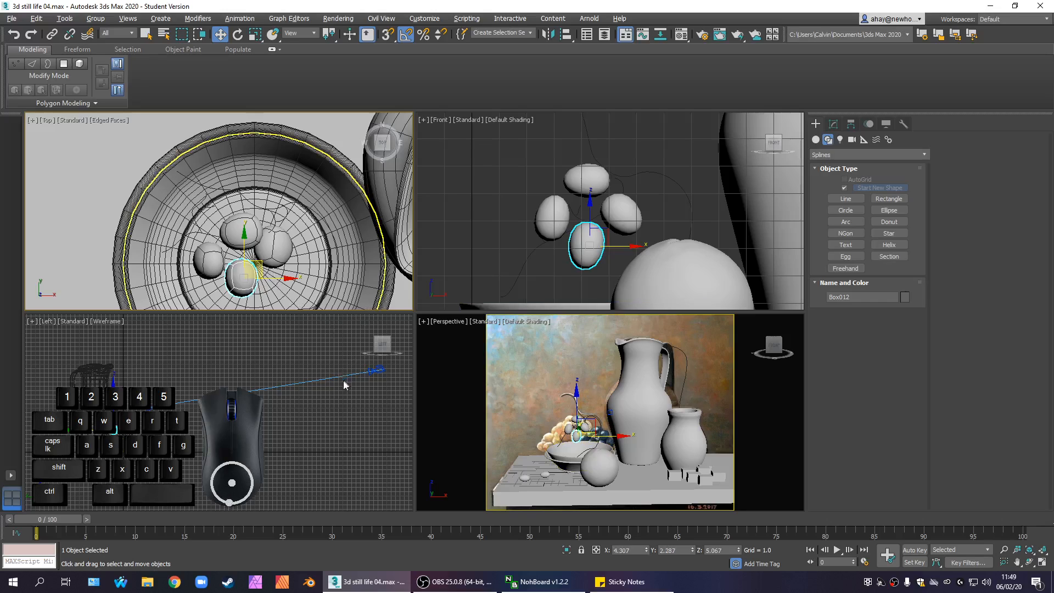
click(334, 362)
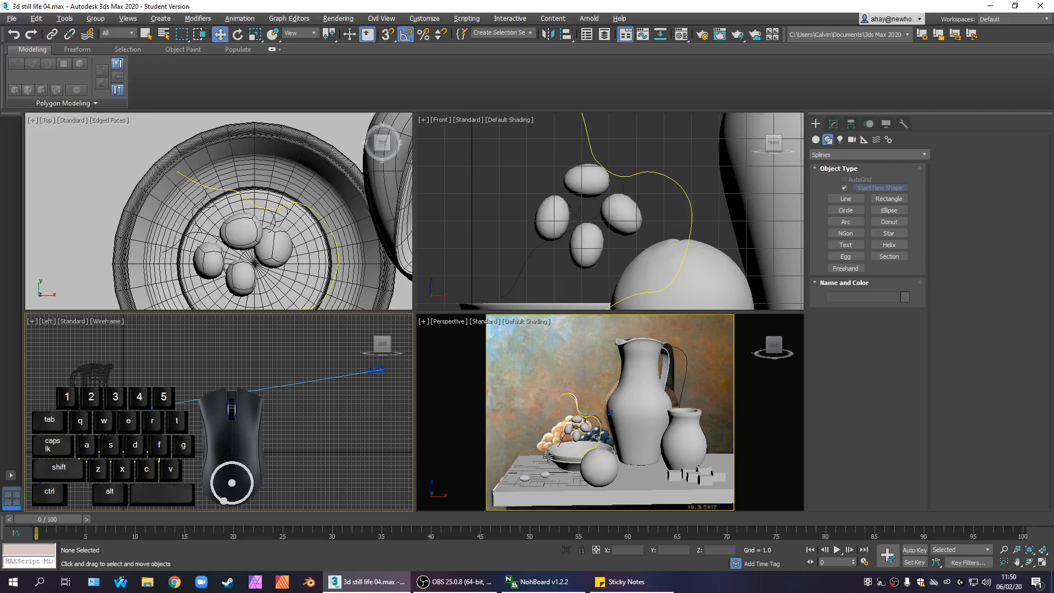
Shift the left and upper grapes slightly back in the Top view and move the lower grape to about Y 2.778
right_click(531, 380)
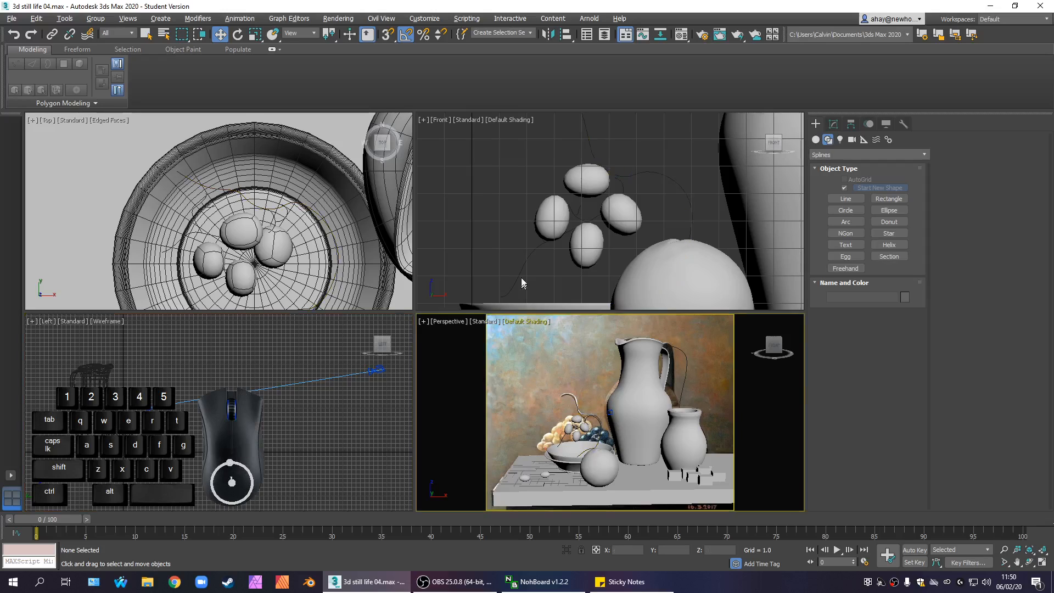
click(210, 262)
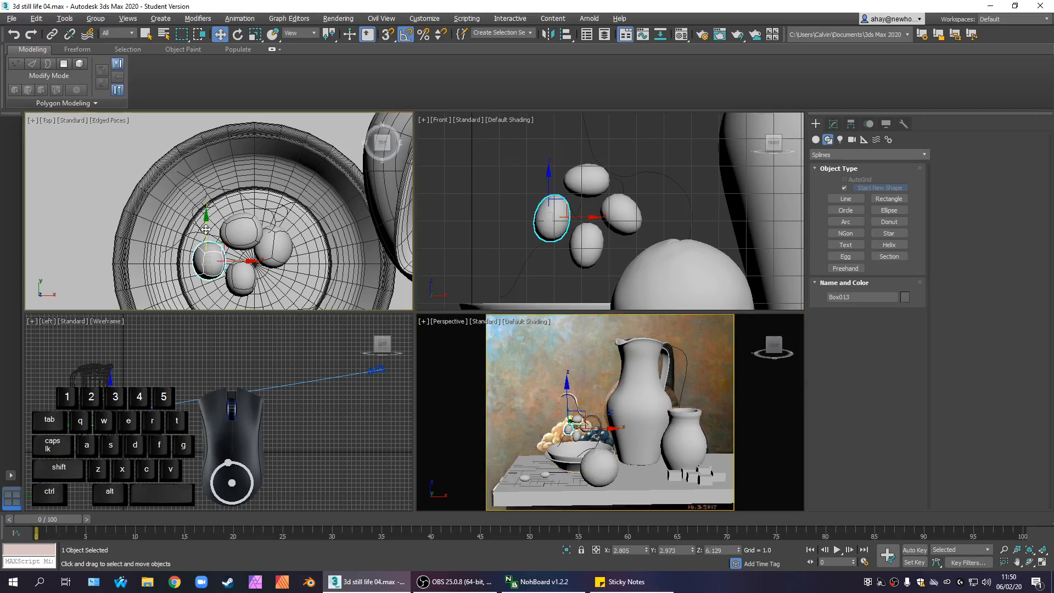
drag(206, 230, 244, 194)
click(241, 272)
click(228, 224)
click(242, 265)
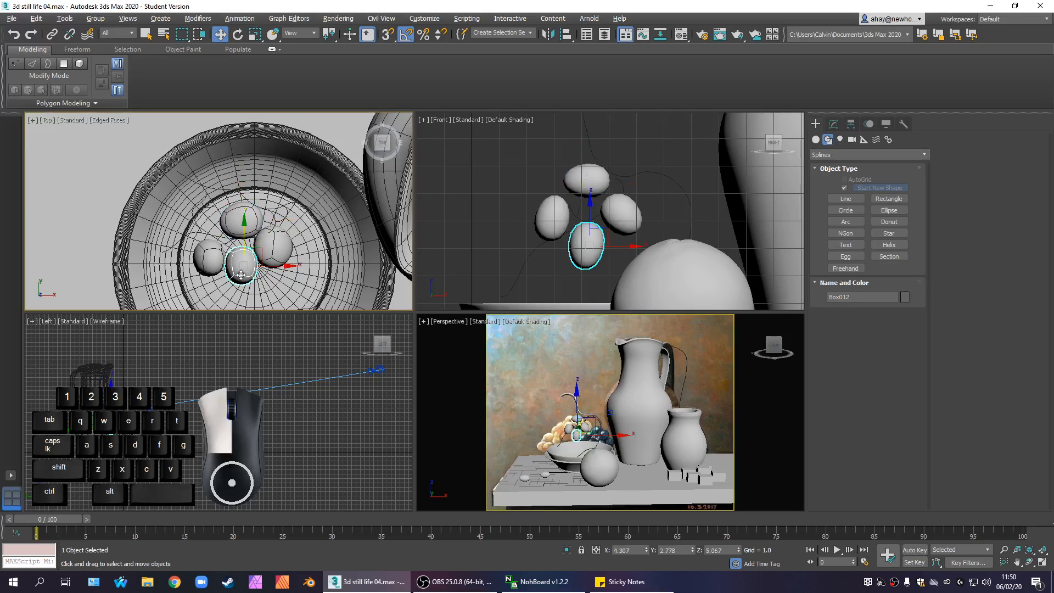
Move the lower grape to about Y 3.066 and the left grape to about Y 3.504, and bring the upper grape slightly forward
drag(242, 264, 214, 247)
click(214, 256)
click(232, 219)
drag(241, 198, 241, 203)
click(334, 448)
Return to the maximized Perspective view and nudge the lower grape to about X 4.228
right_click(659, 276)
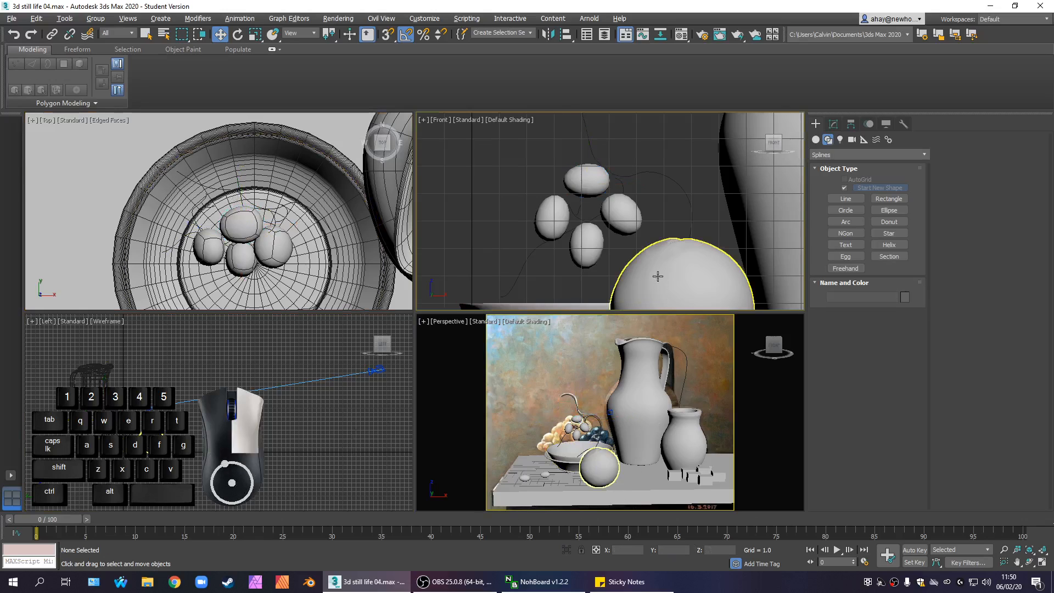
right_click(631, 424)
key(alt+w)
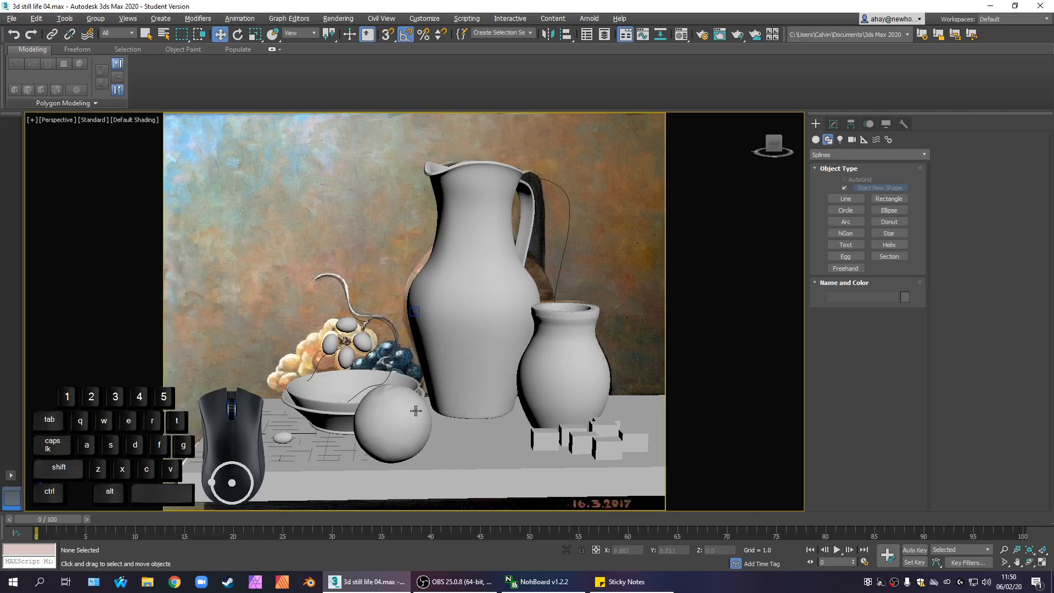
click(351, 360)
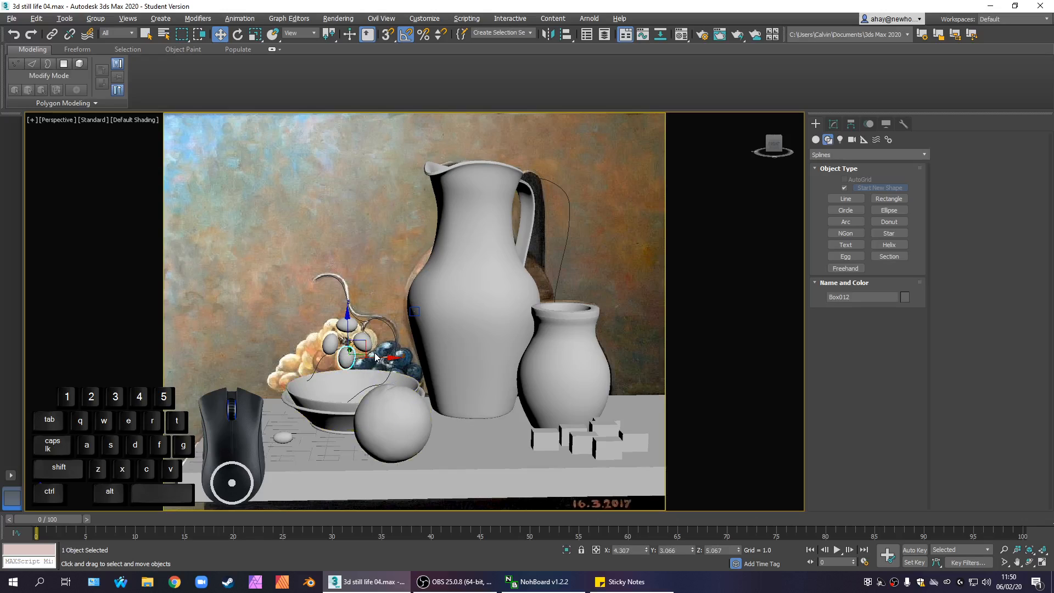
drag(372, 356, 373, 357)
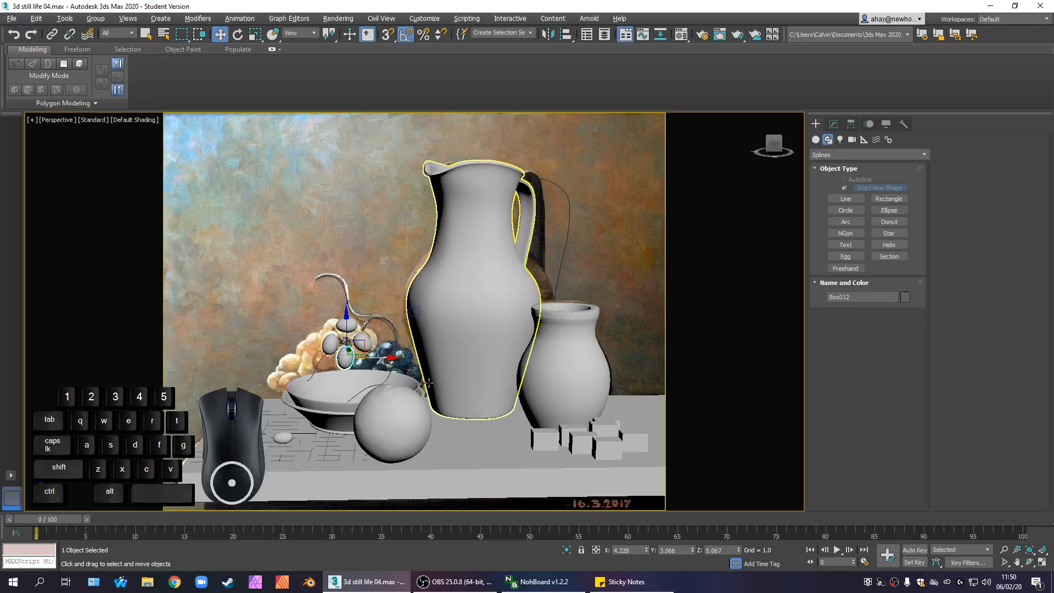
Open the Material Editor and lower the 02 - Default material's opacity until the painting shows clearly through the models
key(m)
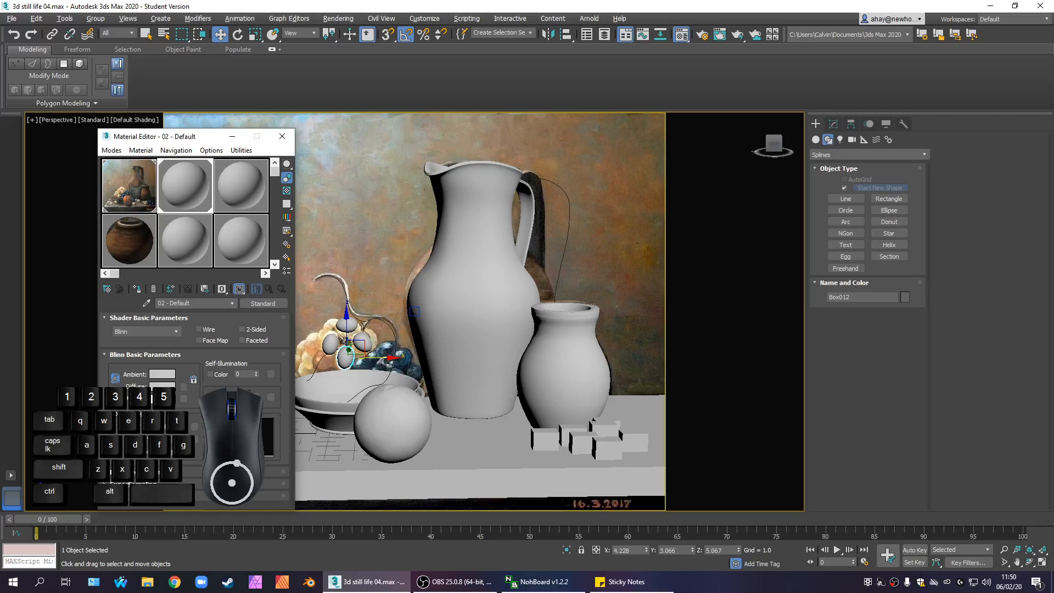
key(Return)
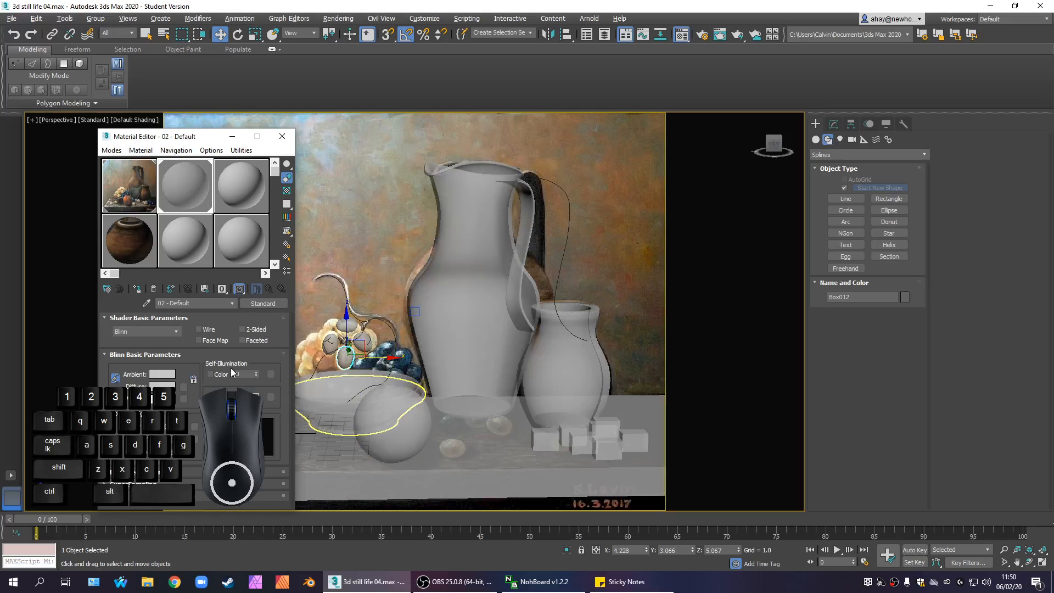
key(Return)
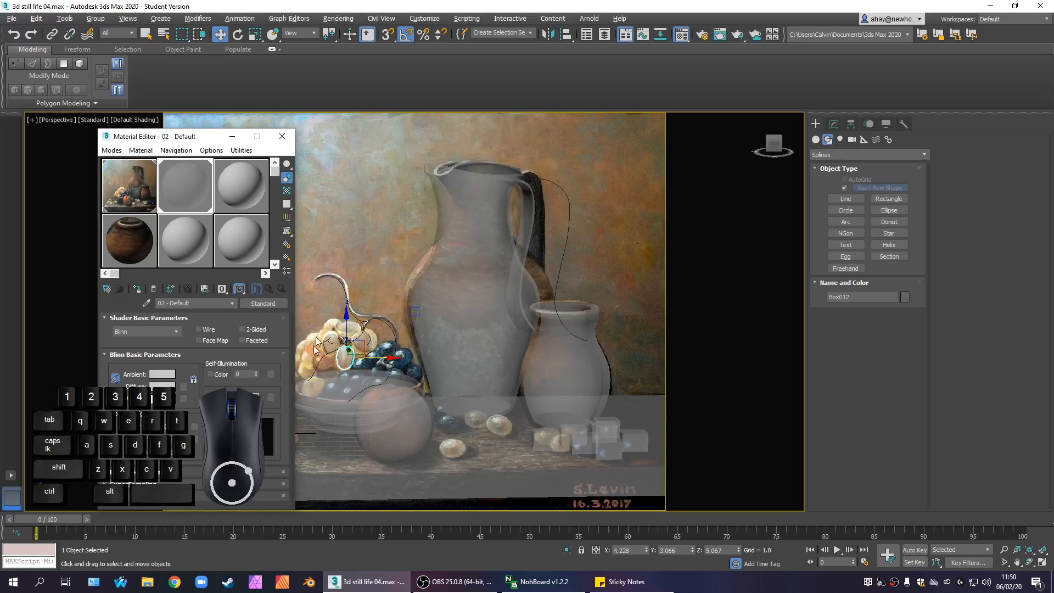
Nudge the right grape to match its counterpart in the painting, and deselect it
click(353, 243)
click(362, 345)
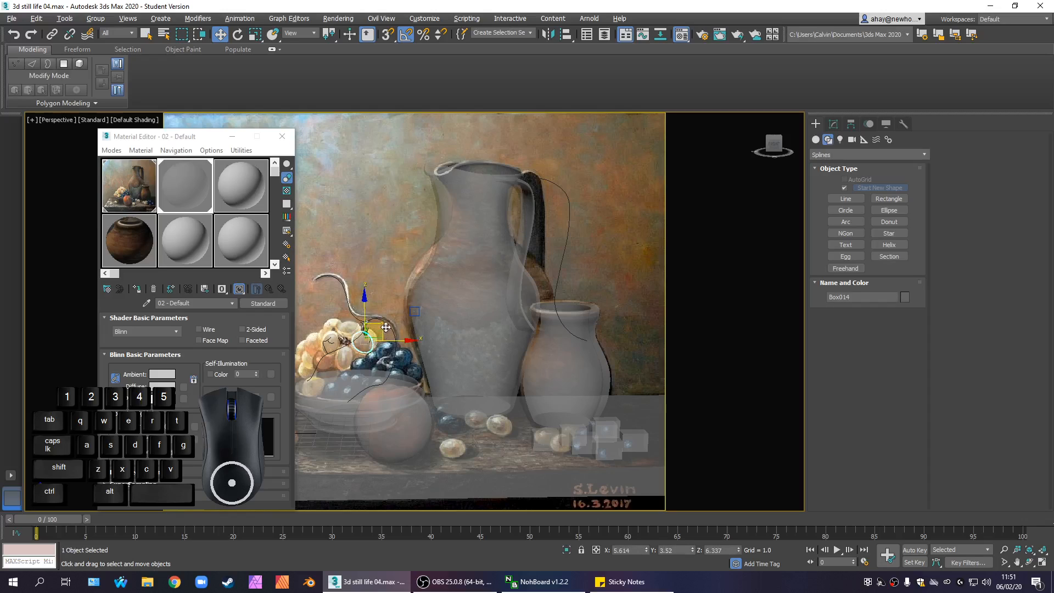
drag(386, 327, 385, 326)
click(409, 336)
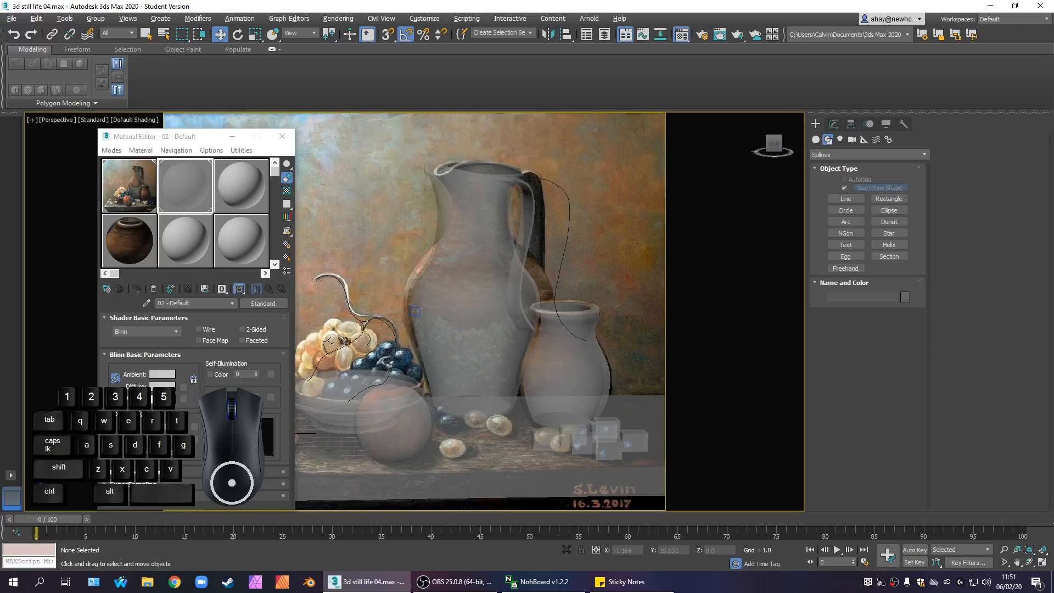
Raise the 02 - Default material's opacity to a semi-transparent level and close the Material Editor
click(230, 377)
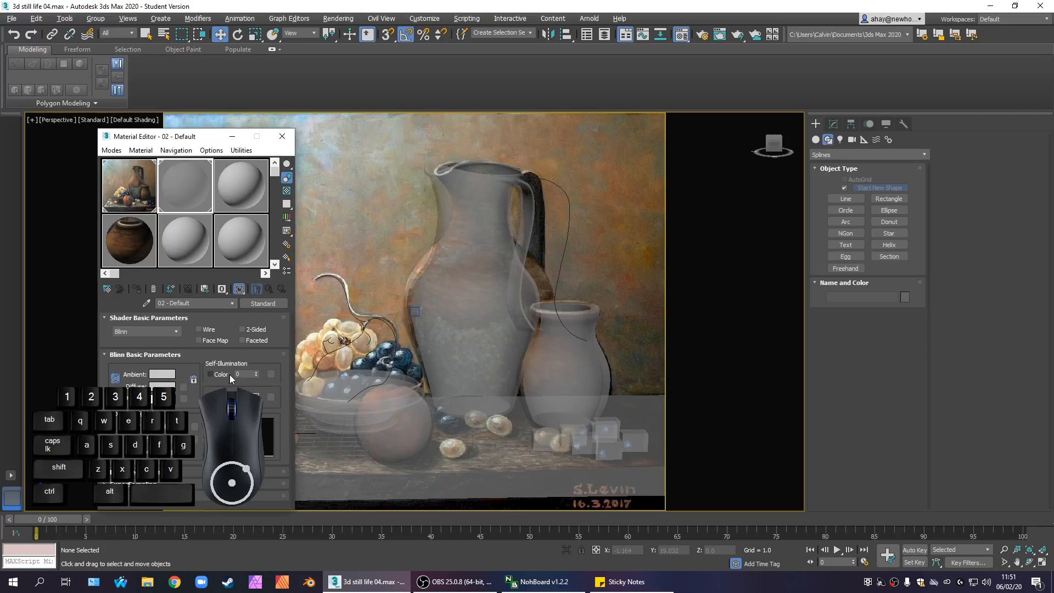
drag(256, 396, 256, 379)
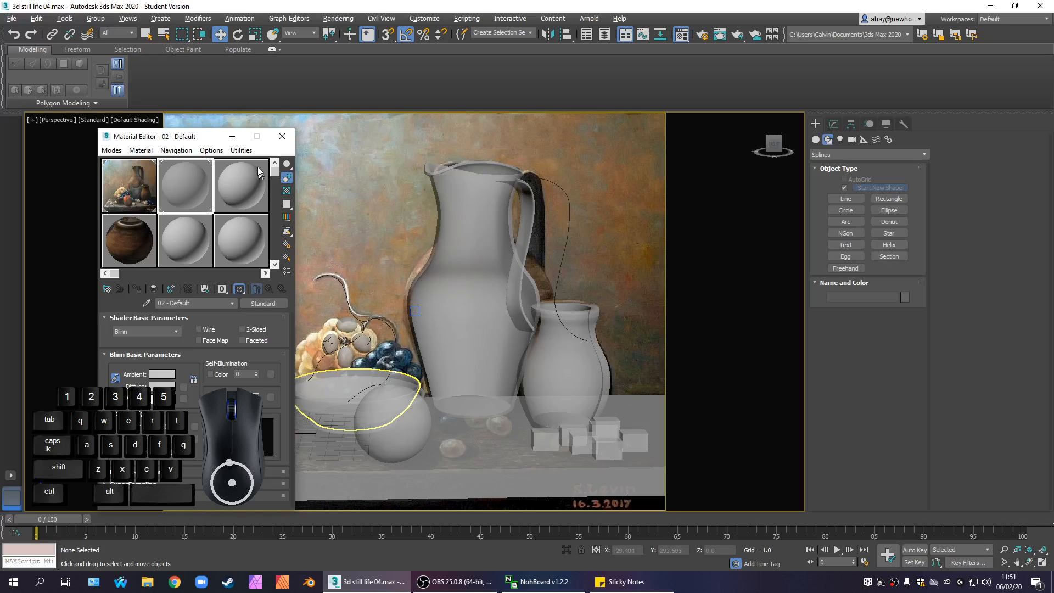
click(282, 136)
click(365, 214)
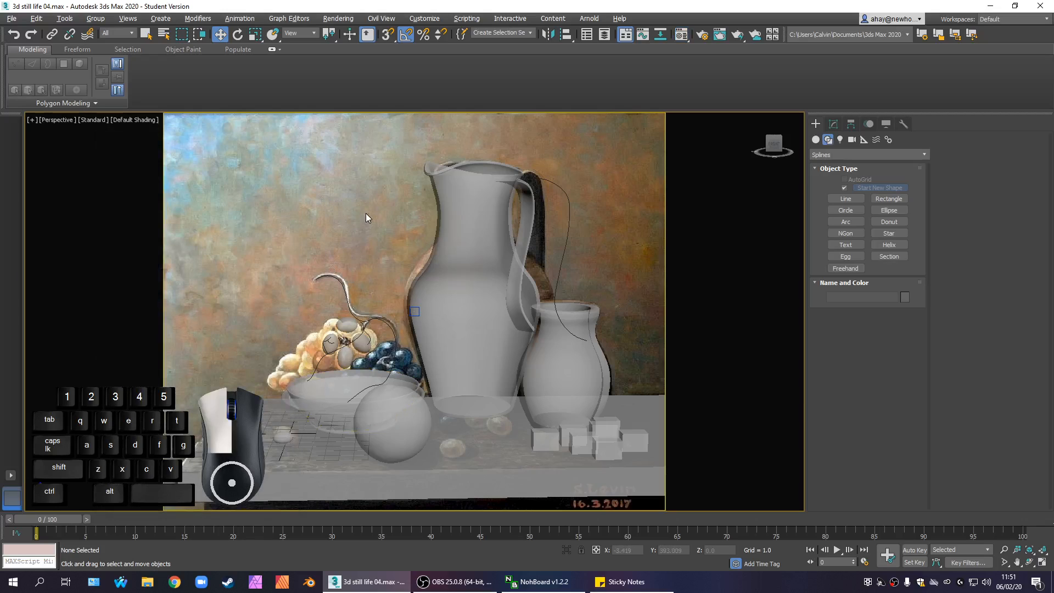
Nudge the upper grape slightly against the painted grapes and deselect it
click(357, 317)
drag(365, 311, 360, 312)
click(392, 254)
Set the left grape's base box to height 1.7, width 2 and length 1.5, and deselect it
click(333, 347)
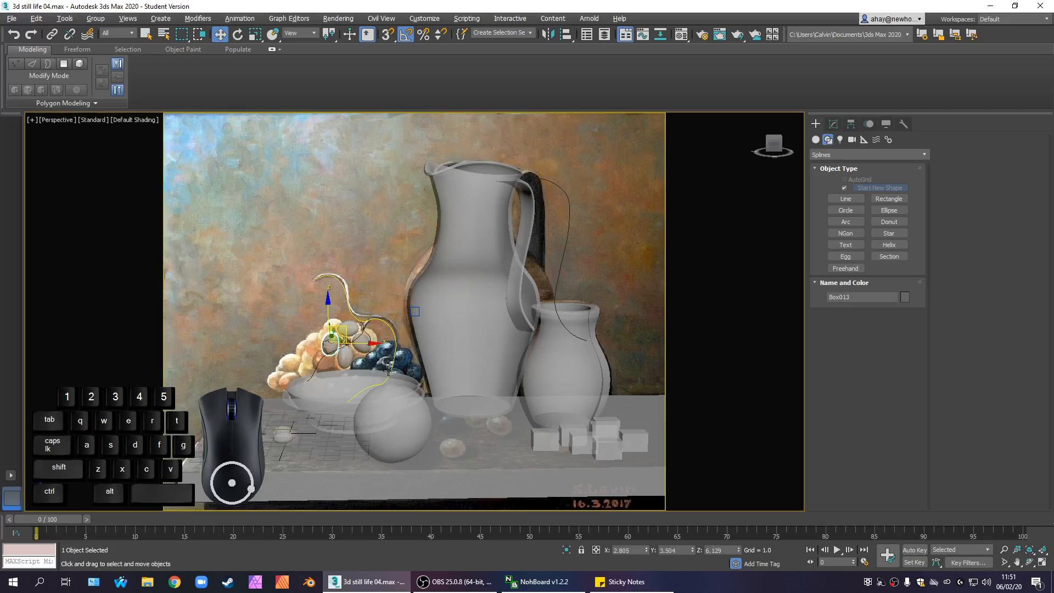
click(833, 125)
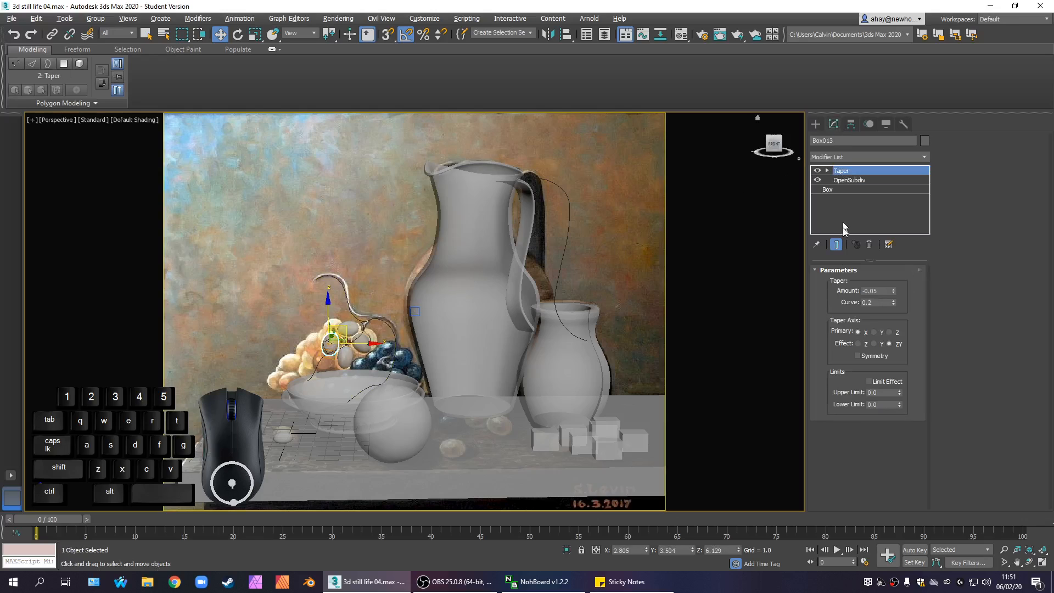
click(870, 190)
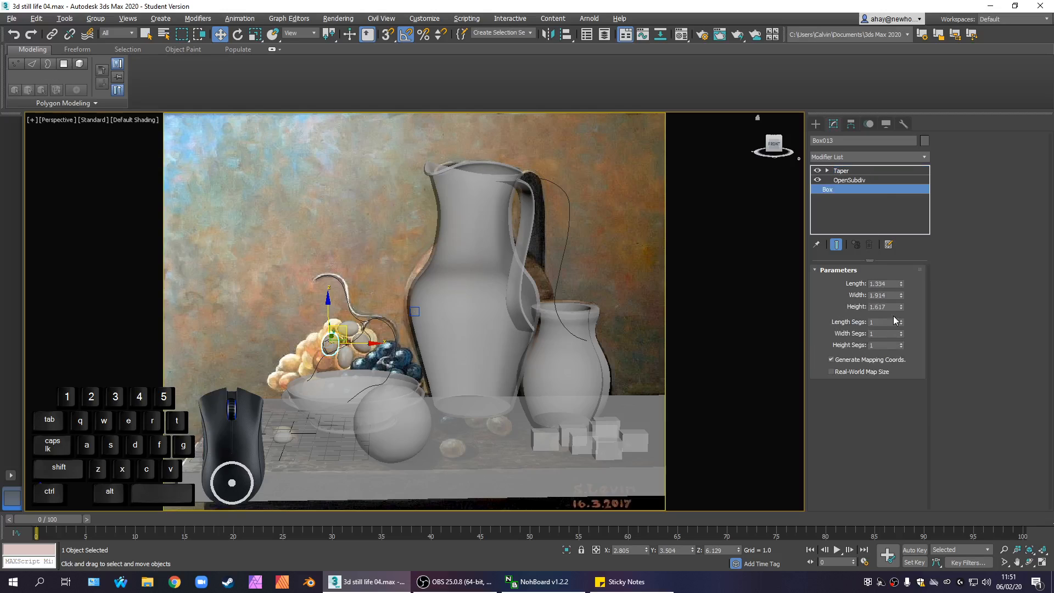
click(886, 306)
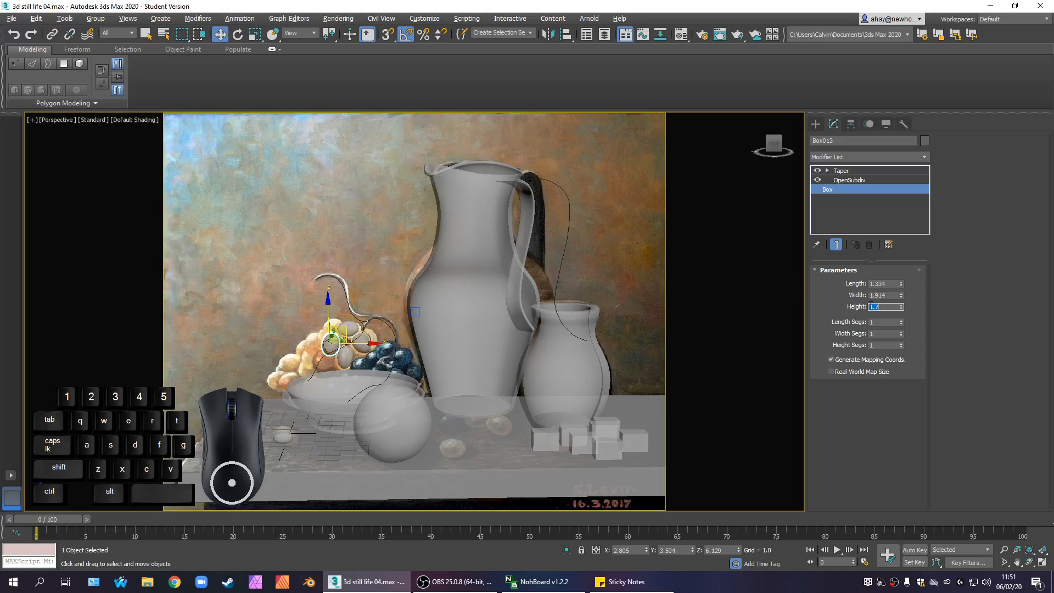
click(887, 294)
text(2)
key(Return)
click(885, 283)
text(1.5)
key(Return)
click(251, 257)
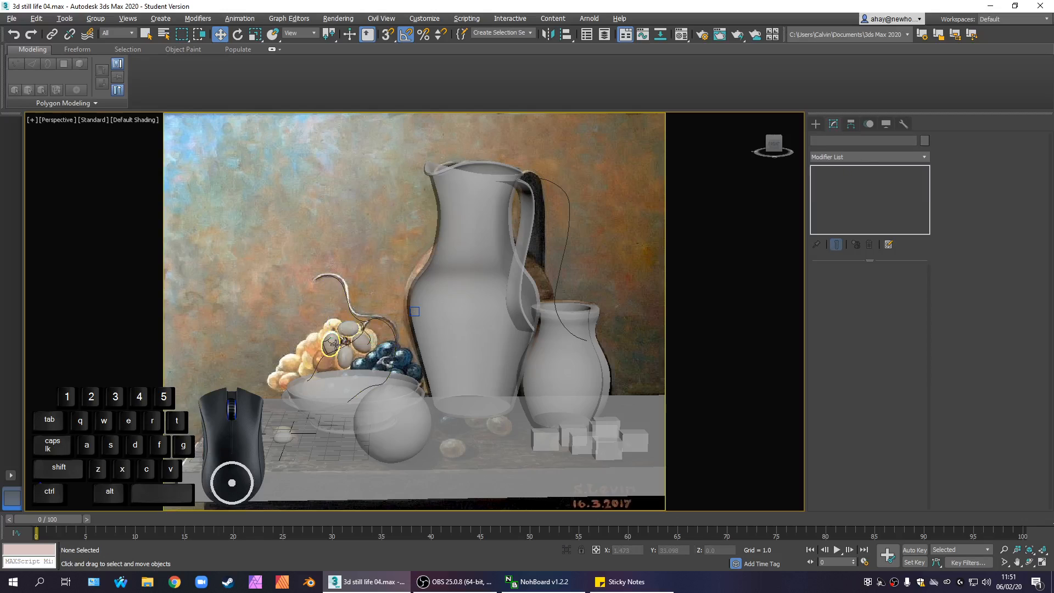
Move the resized left grape to about X 2.855 and Z 6.22, and deselect it
click(334, 344)
drag(334, 345, 378, 269)
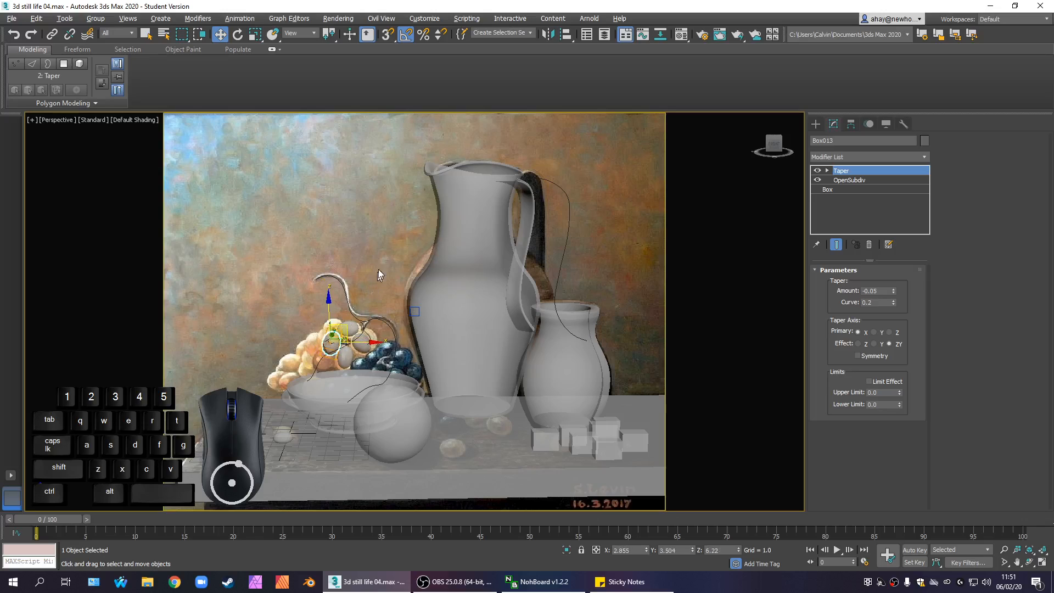
click(379, 270)
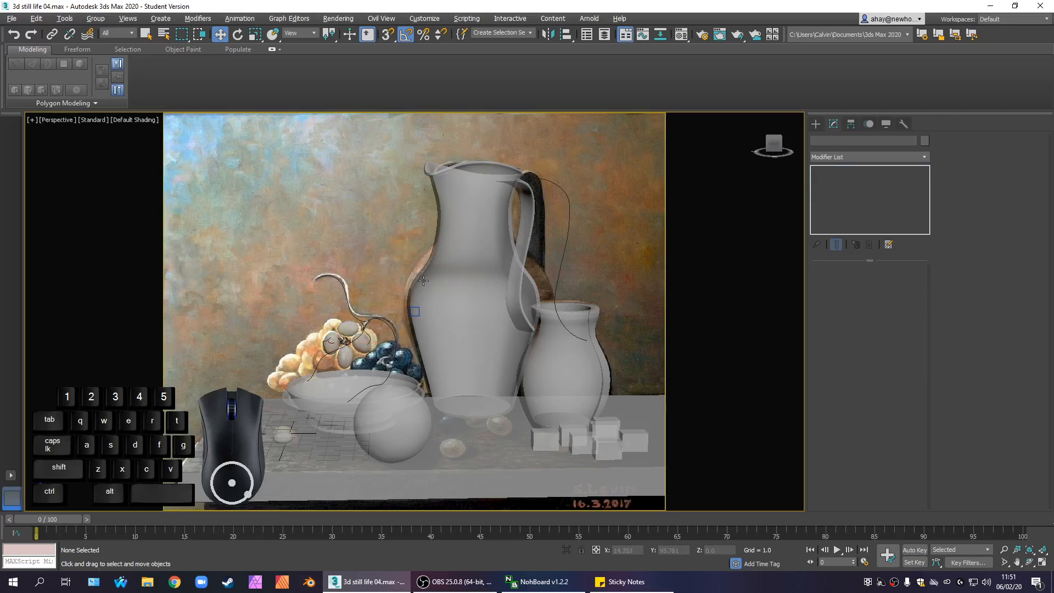
Clone the right grape up and to the right at about X 6.094 and Z 6.604, and rotate the copy to match the painting
click(362, 340)
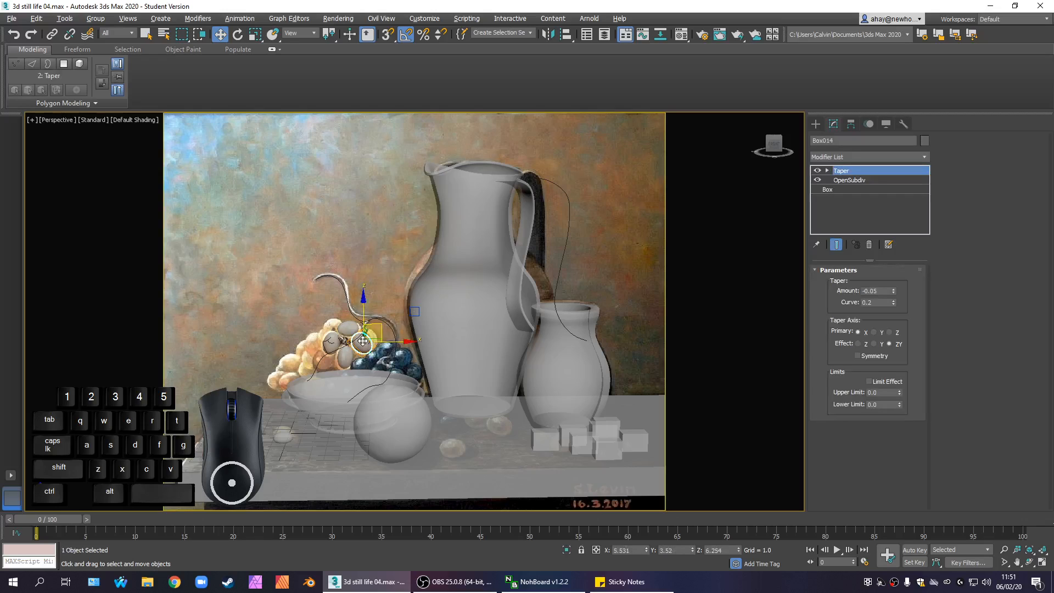
shift+drag(384, 323, 394, 318)
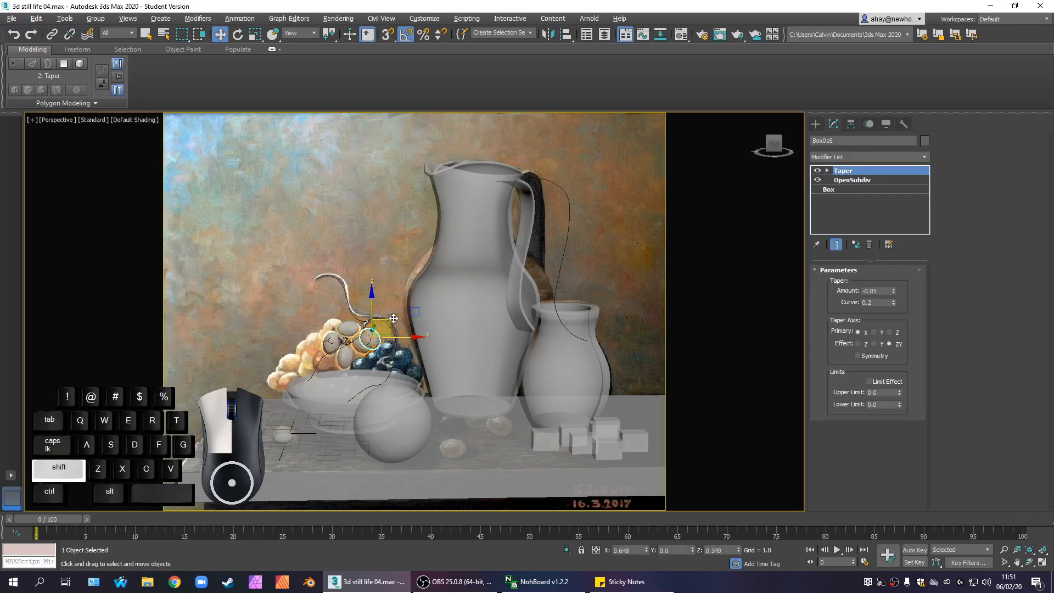
click(521, 338)
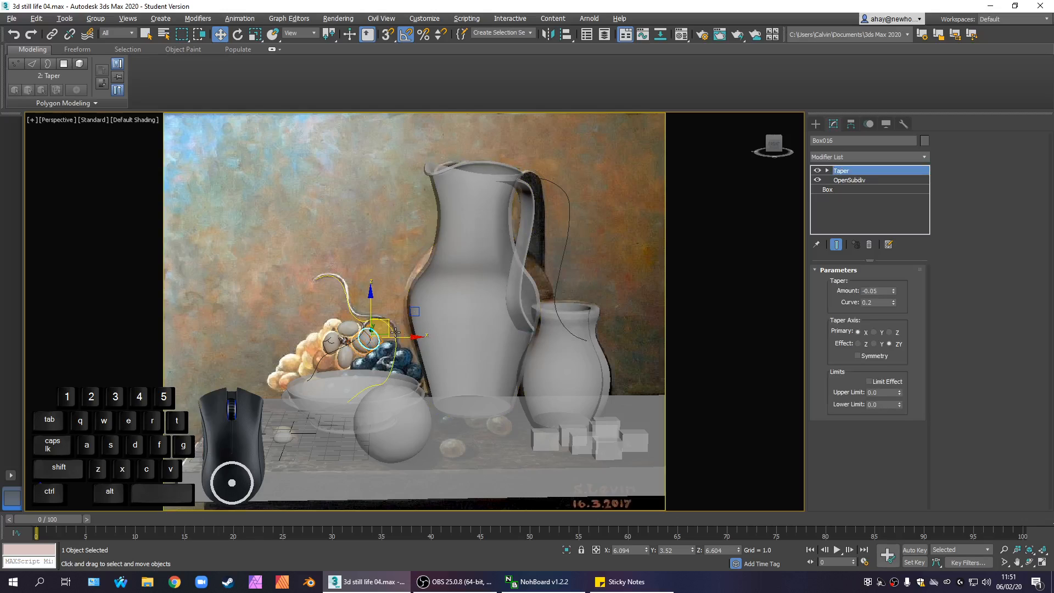
key(e)
drag(393, 299, 401, 302)
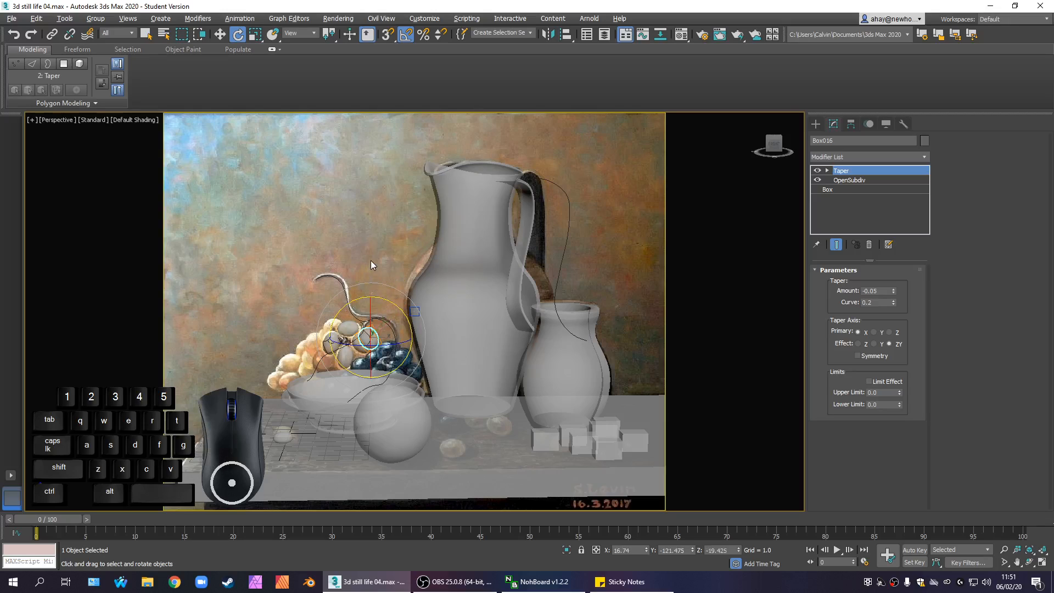
Go to frame 100 in the maximized Top view and raise the 02 - Default material's opacity to 100
key(alt+w)
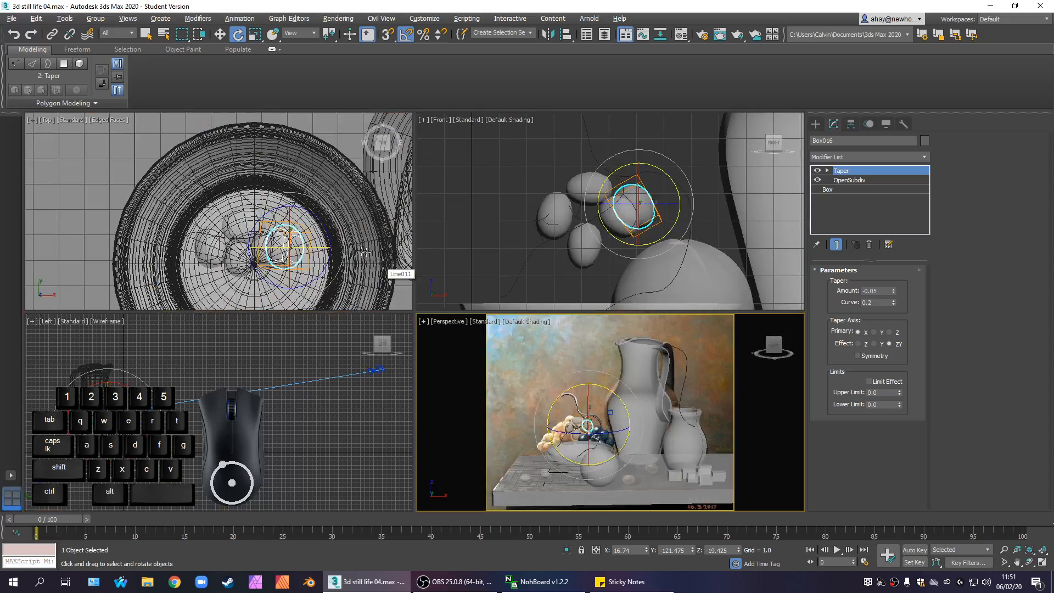
middle_click(364, 251)
key(alt+w)
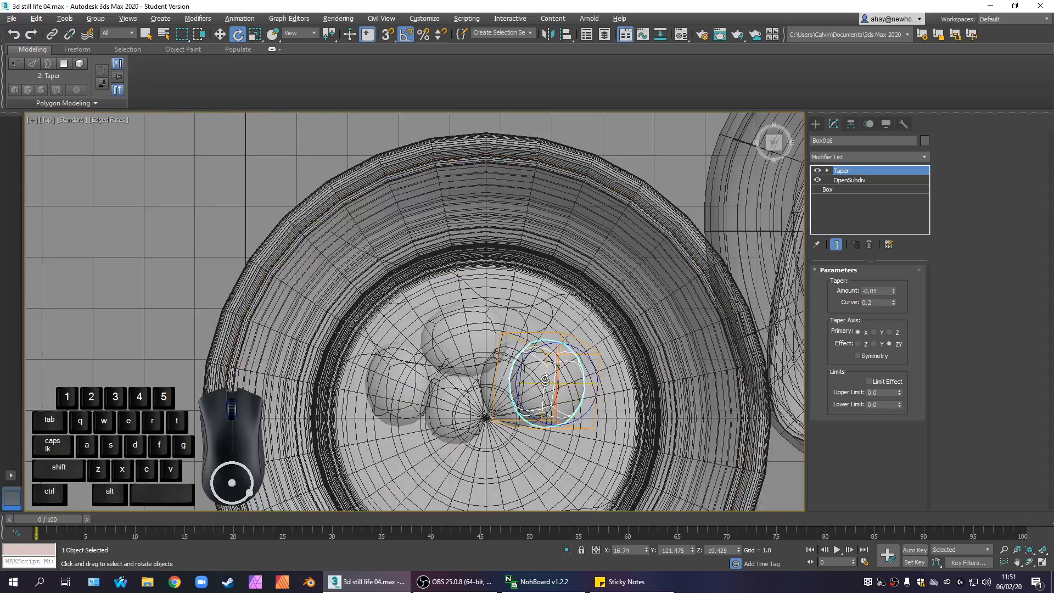
scroll(545, 379, down, 4)
key(w)
scroll(505, 327, up, 3)
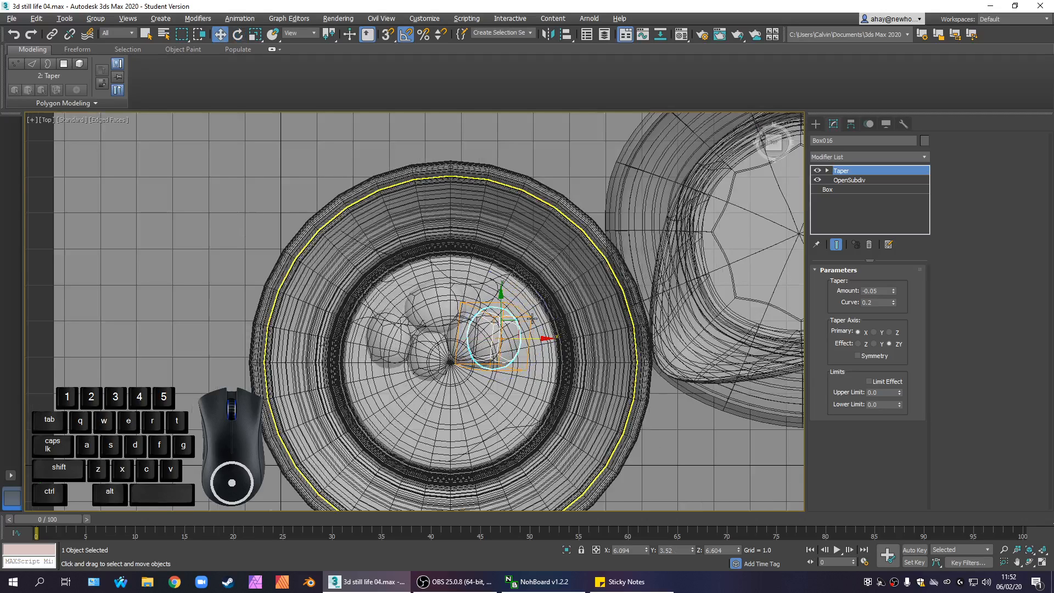
key(End)
key(m)
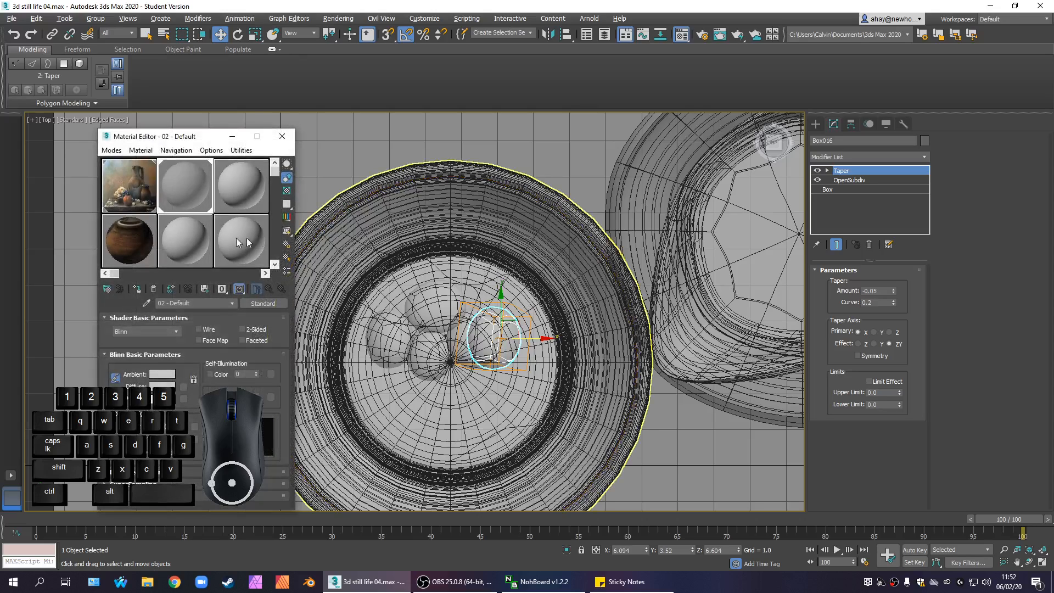
drag(257, 393, 212, 154)
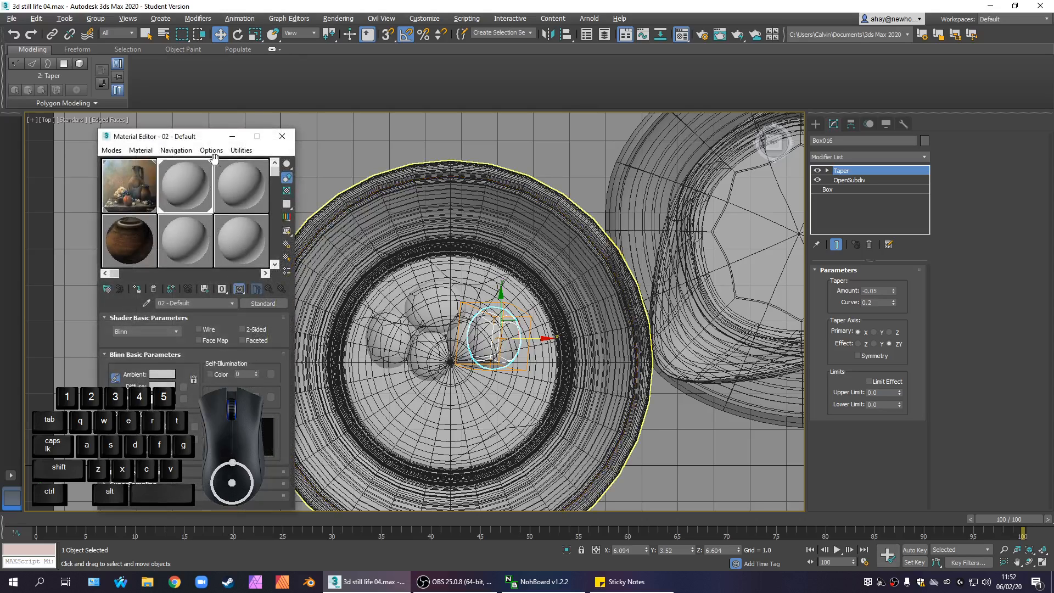
click(282, 136)
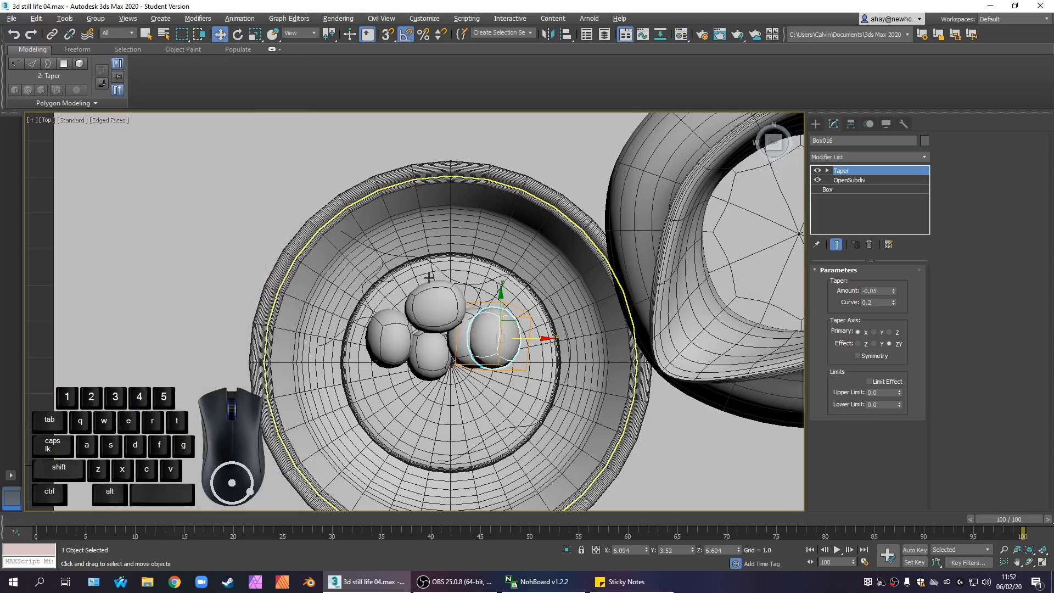
Turn off edged faces in the Top view and move the cloned grape back to about X 5.939 and Y 4.937, then deselect it
key(F4)
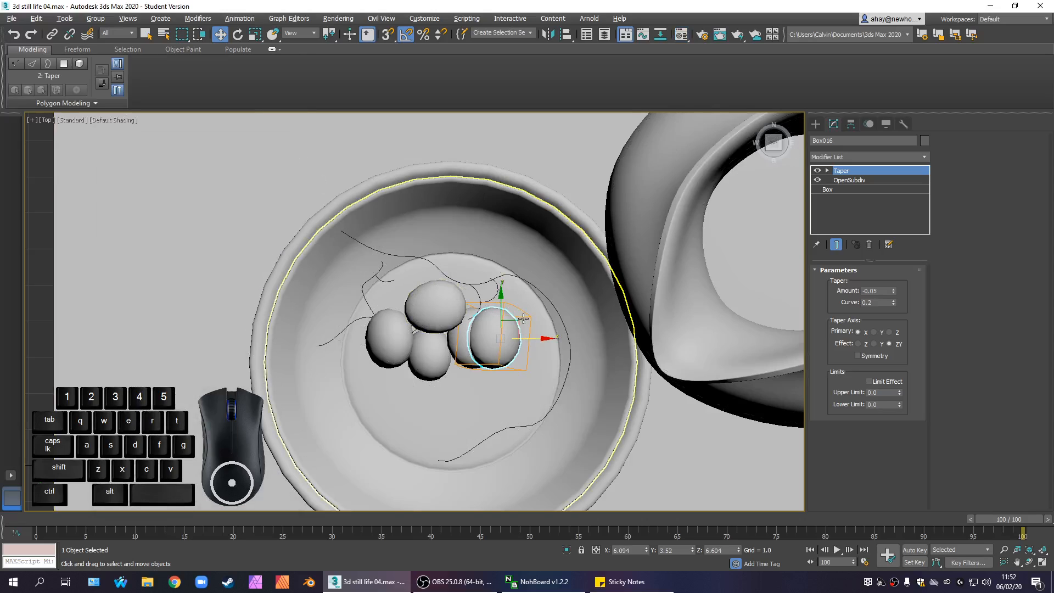
drag(521, 317, 514, 276)
key(alt+w)
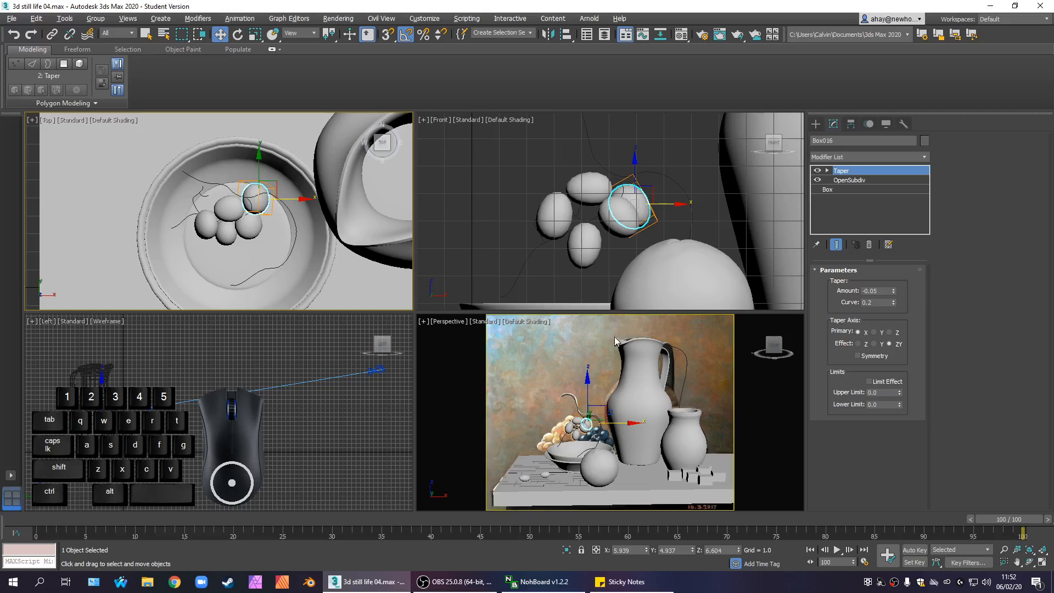
click(381, 409)
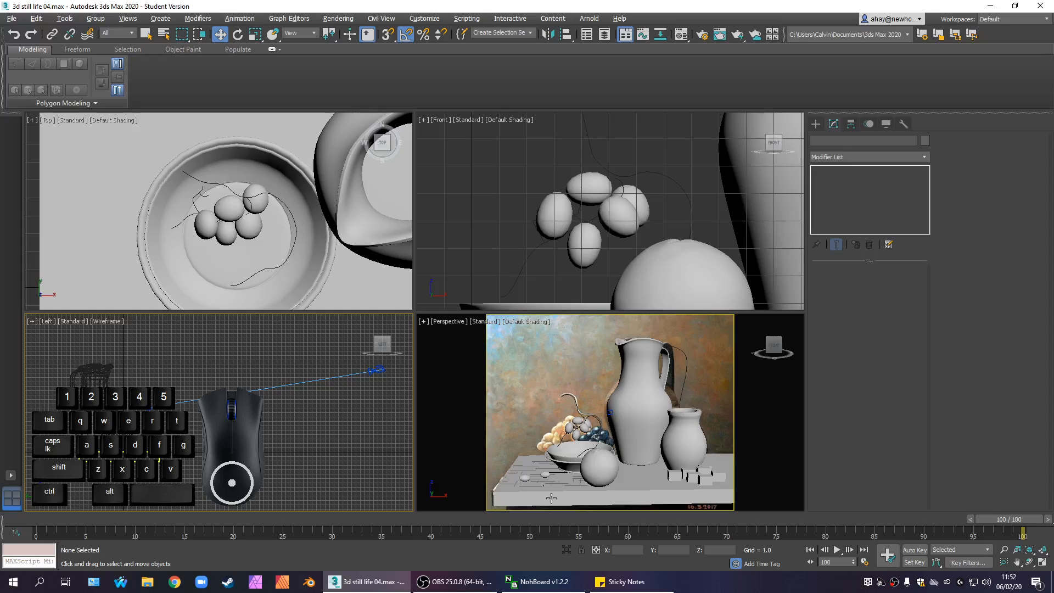
click(602, 383)
key(alt+w)
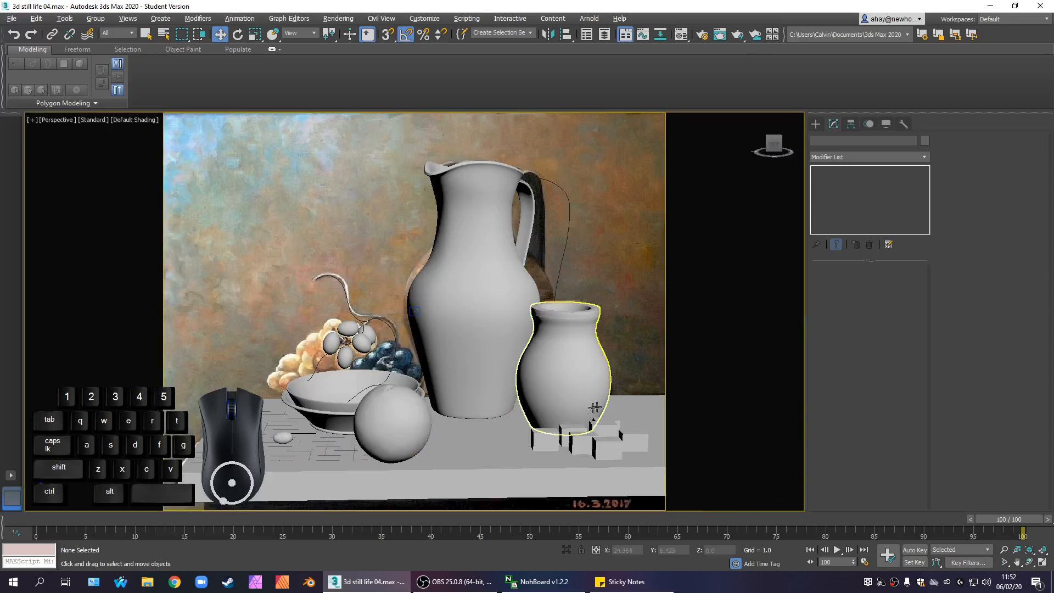
Nudge the new rear grape slightly to the right against the painting and deselect it
click(363, 339)
drag(382, 326, 386, 326)
click(130, 337)
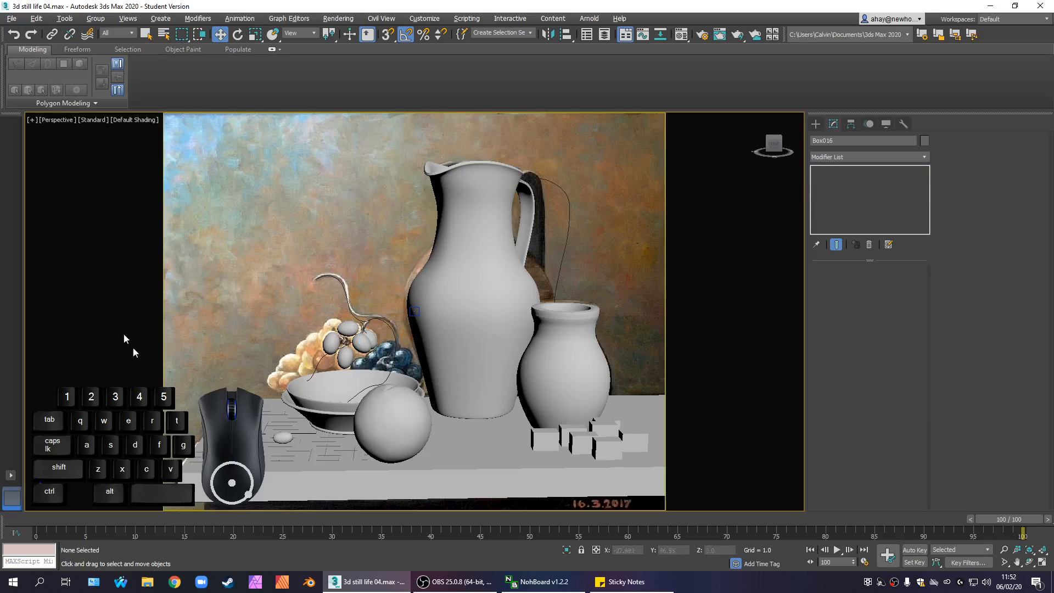
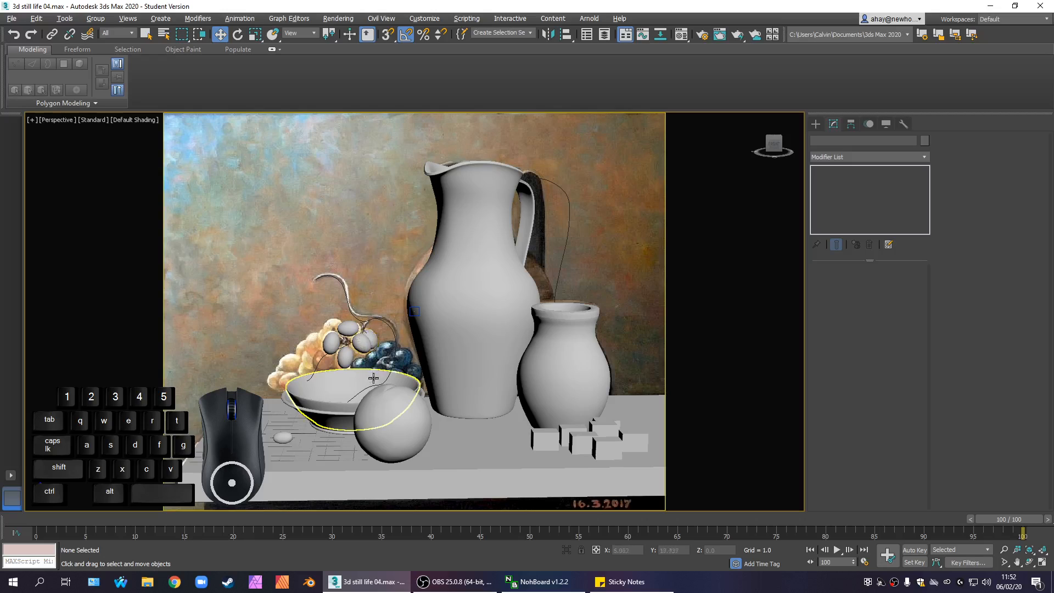
Nudge the right grape in front of the new one slightly to the left and deselect it
click(362, 341)
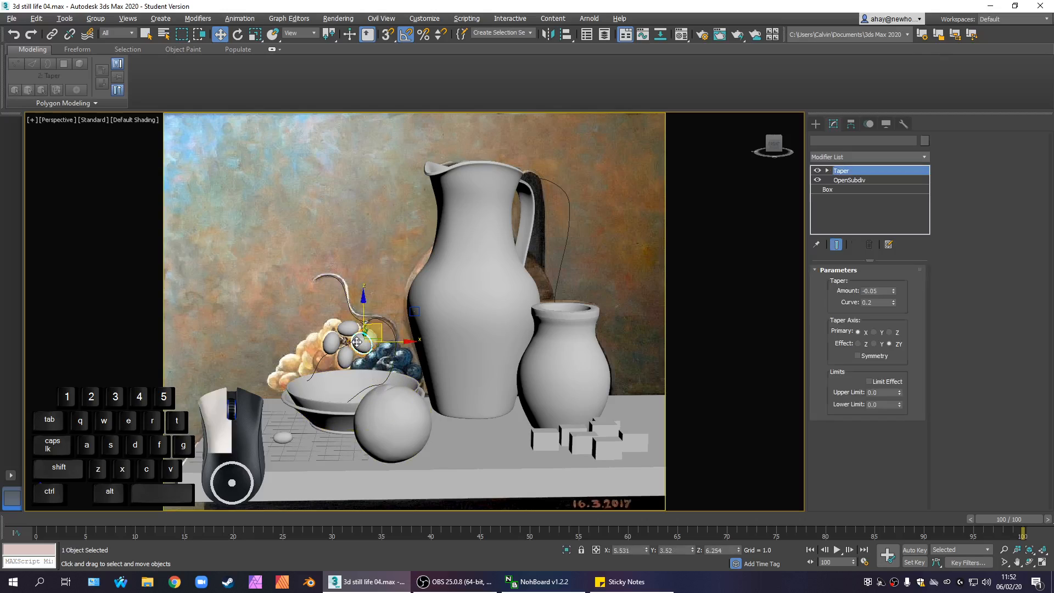
drag(382, 333, 380, 334)
click(91, 364)
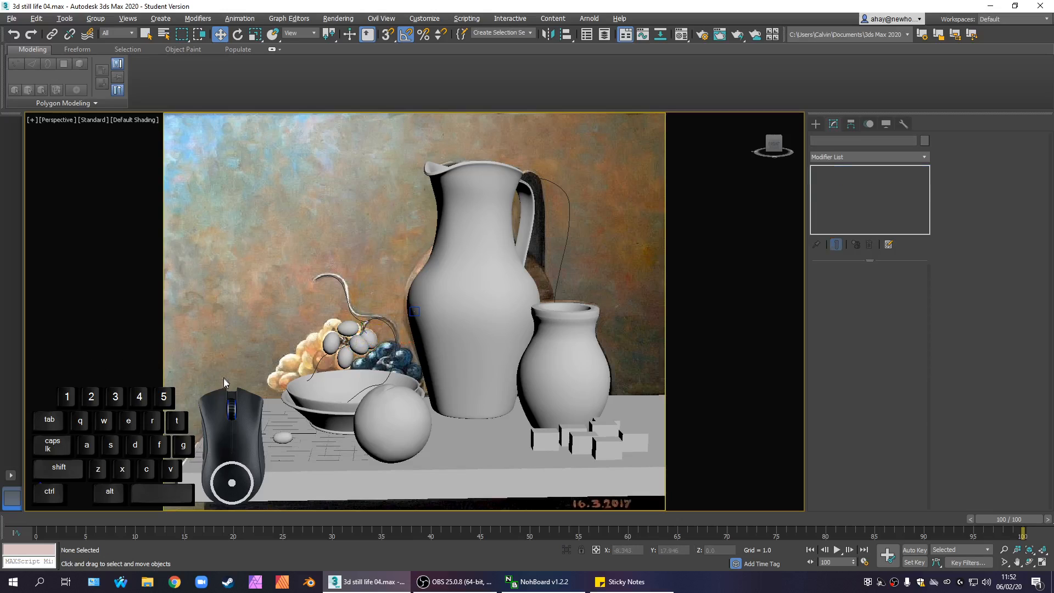
Lower the upper grape to about X 4.333 and Z 6.848, check it from the camera, and deselect it
click(348, 328)
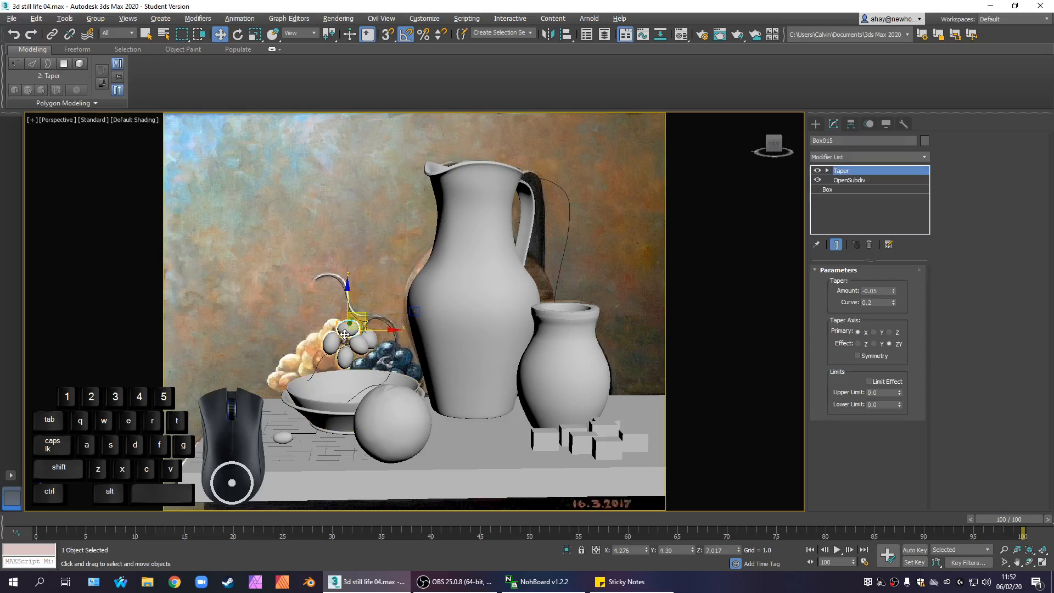
drag(372, 330, 364, 312)
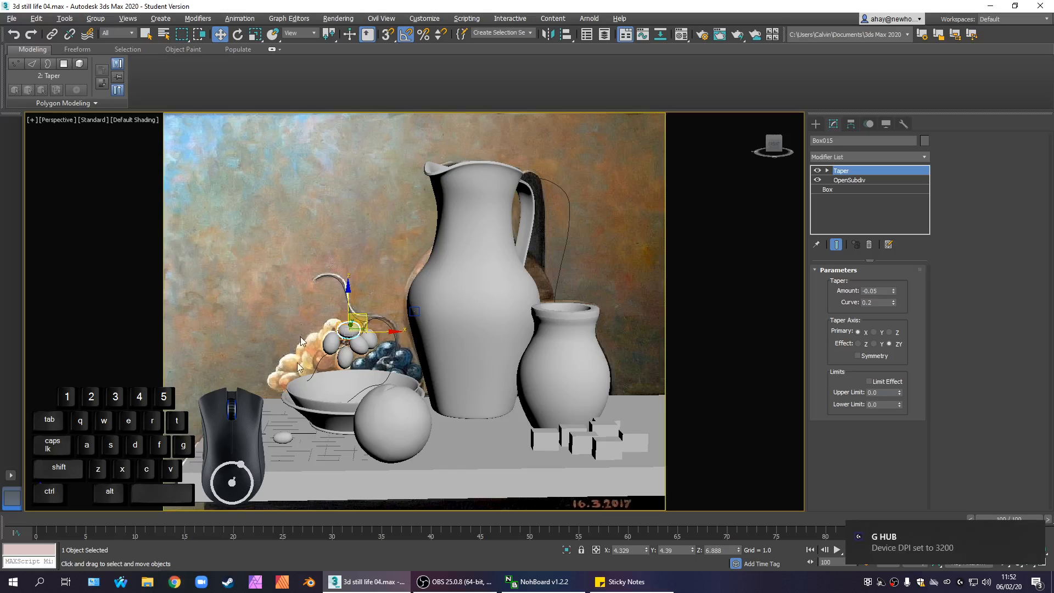
drag(362, 317, 362, 317)
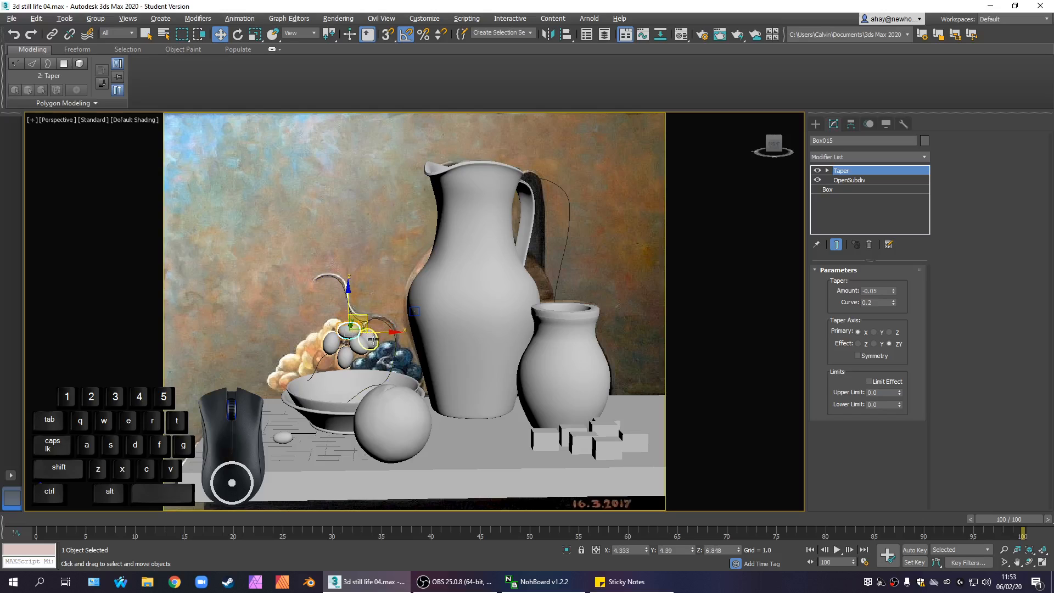
scroll(351, 343, up, 2)
scroll(351, 343, down, 3)
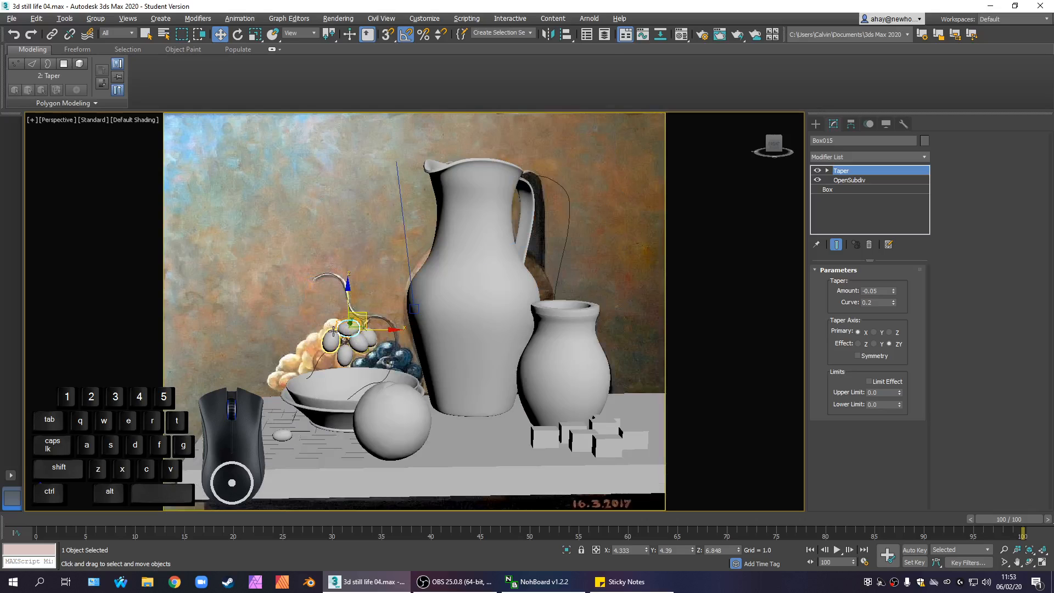
key(c)
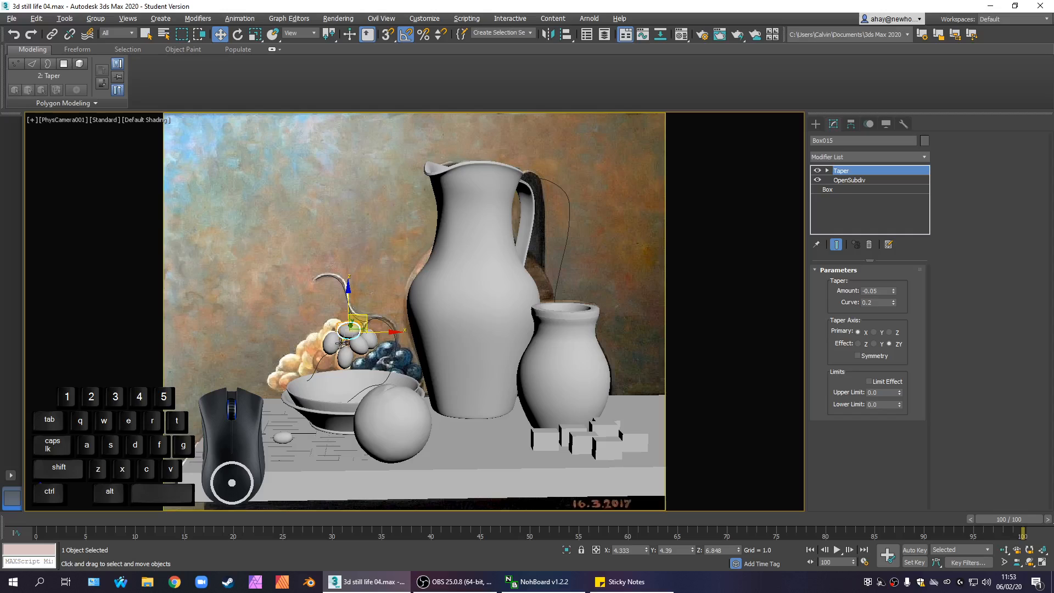
key(p)
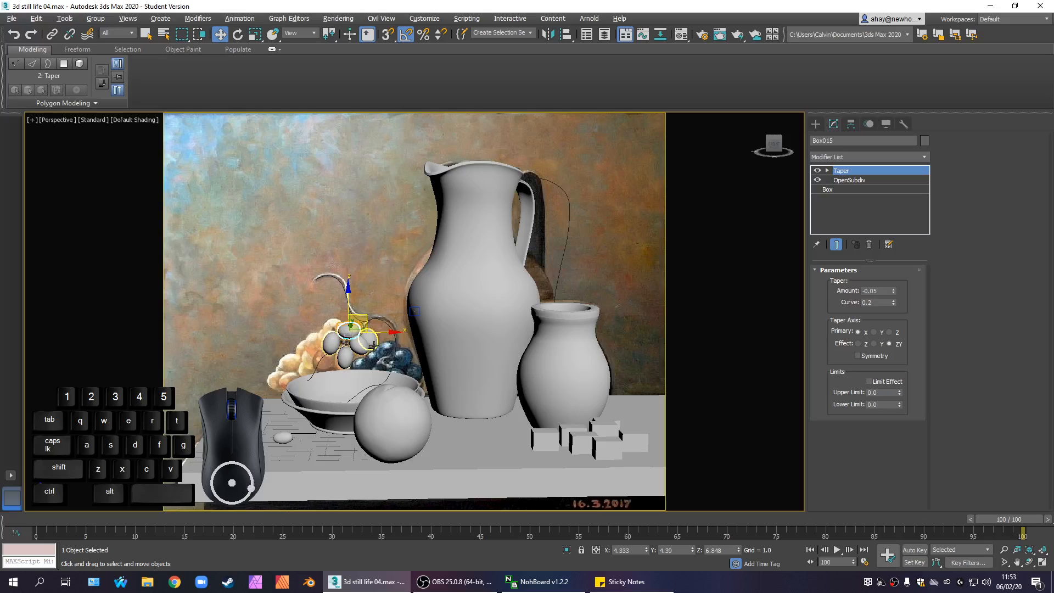
click(318, 330)
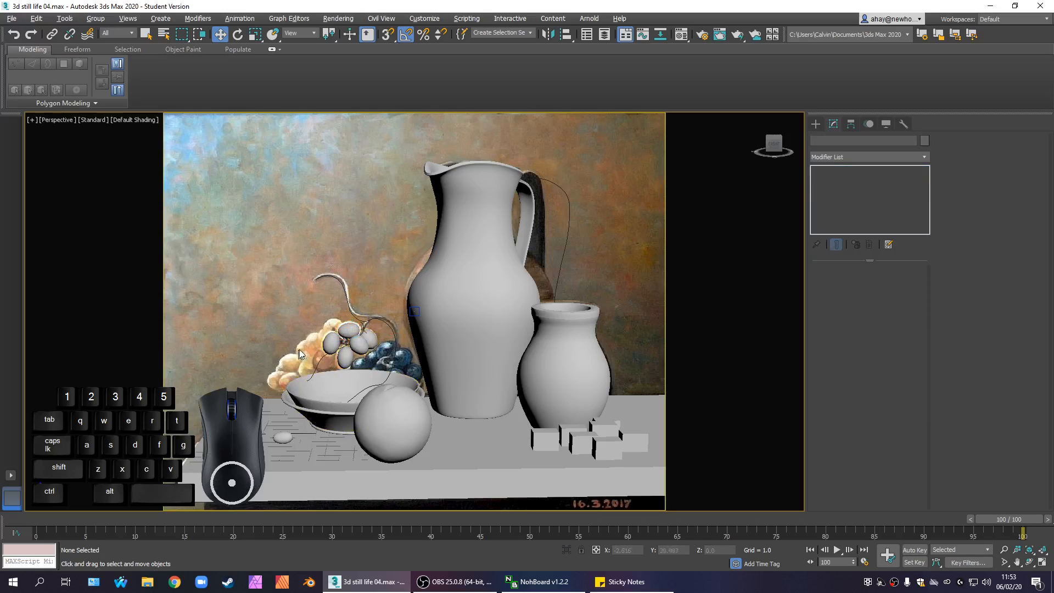
Clone the left grape as a single copy down and to the left at about X 1.304 and Z 5.013
click(327, 345)
shift+drag(344, 327, 329, 343)
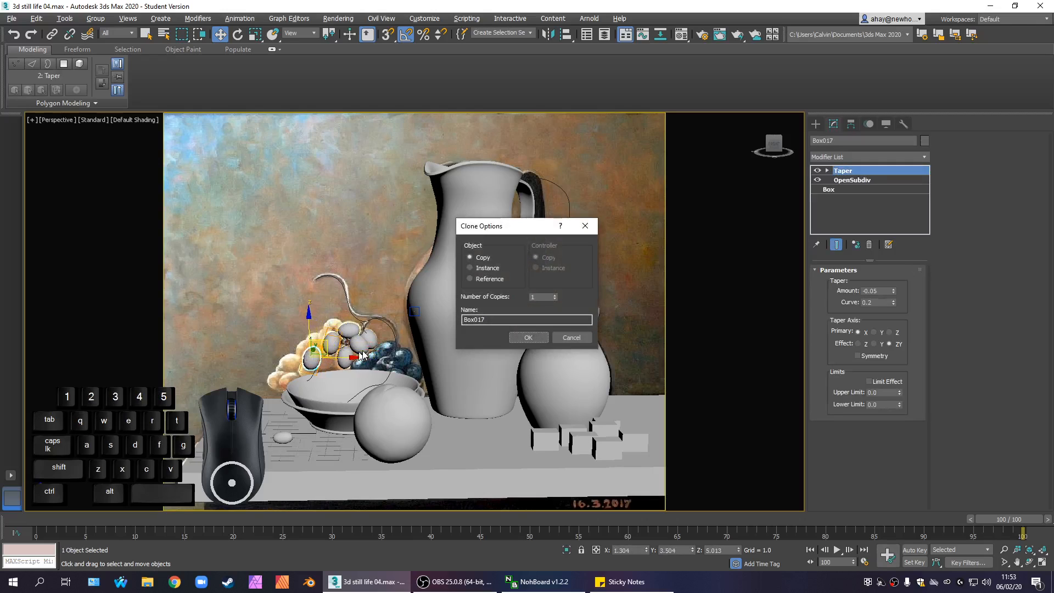
click(528, 337)
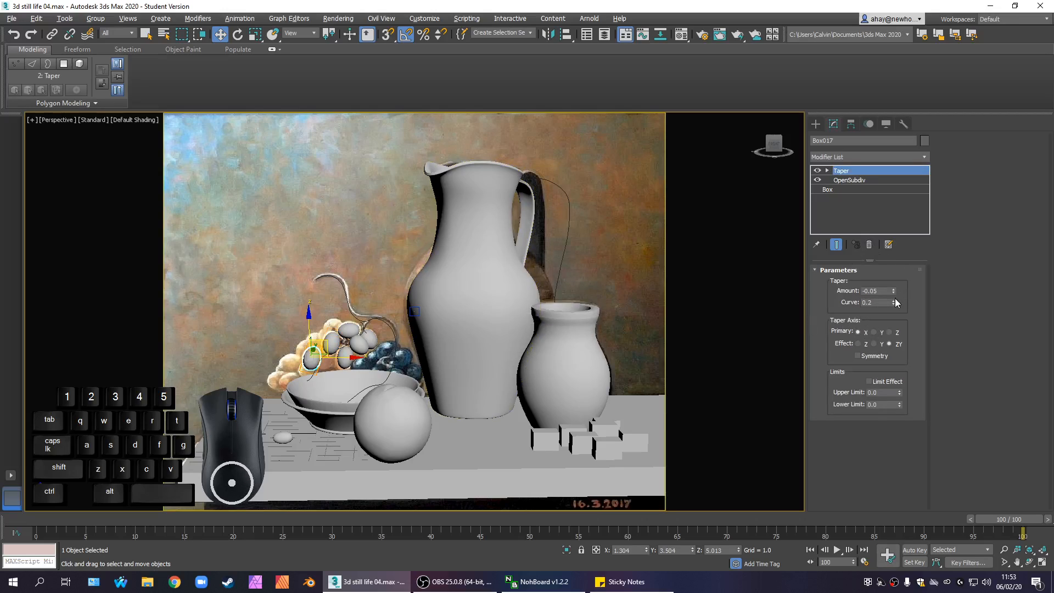
click(881, 291)
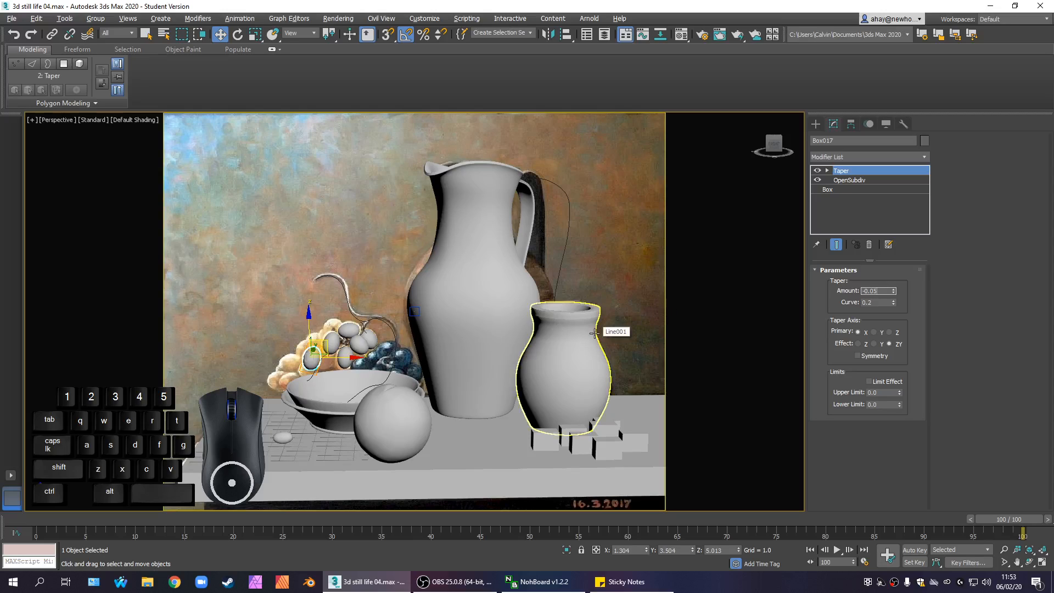
key(m)
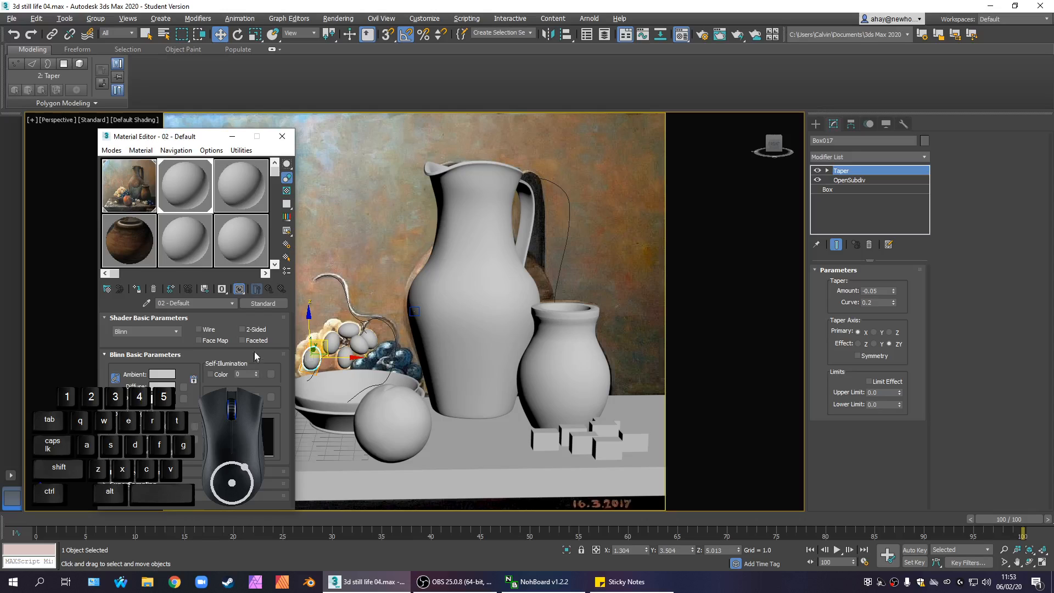
drag(183, 138, 203, 91)
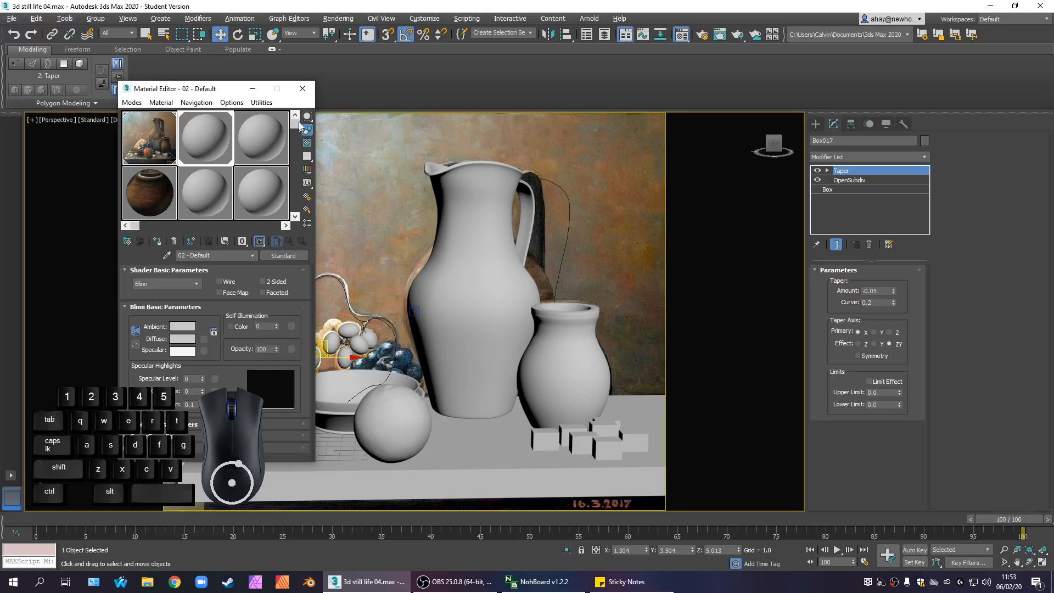
click(298, 90)
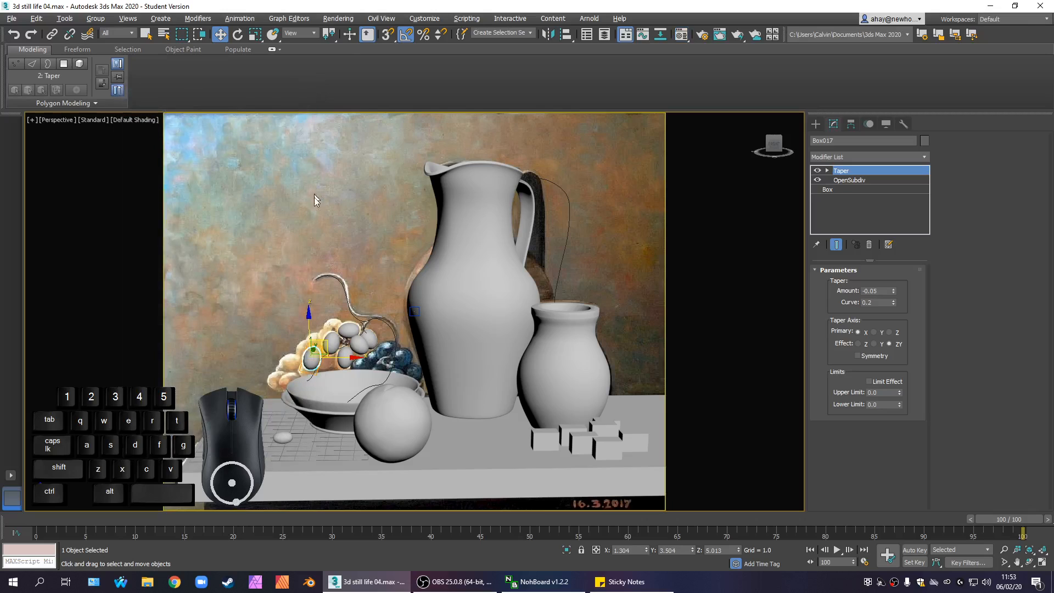
Move the new leftmost grape up to about X 1.461 and Z 6.11, and inspect its base box dimensions
mouse_move(322, 340)
mouse_down()
mouse_move(383, 348)
mouse_move(327, 328)
mouse_up()
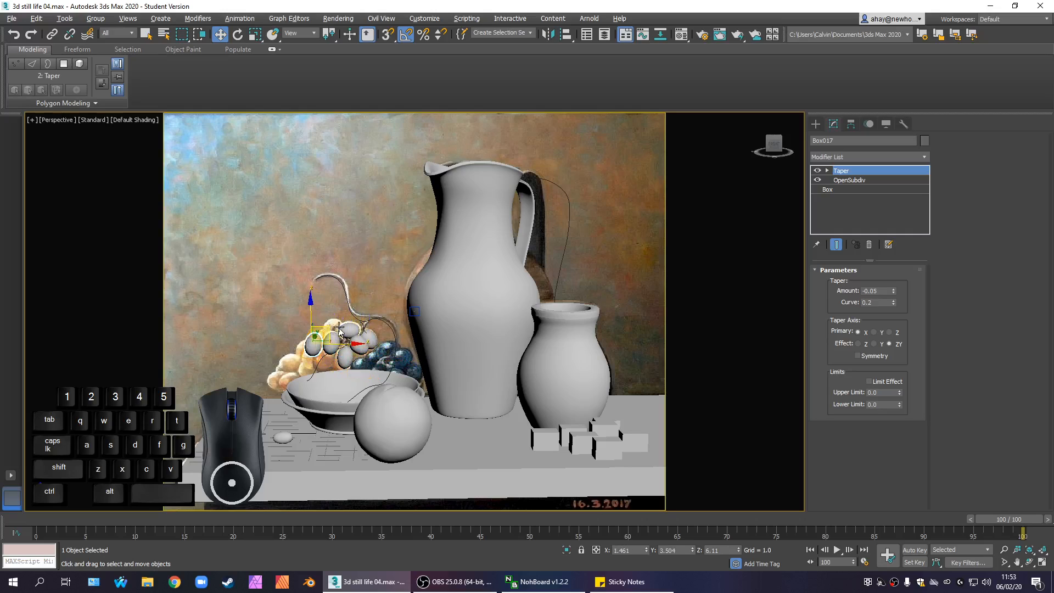
click(355, 312)
click(482, 325)
click(863, 190)
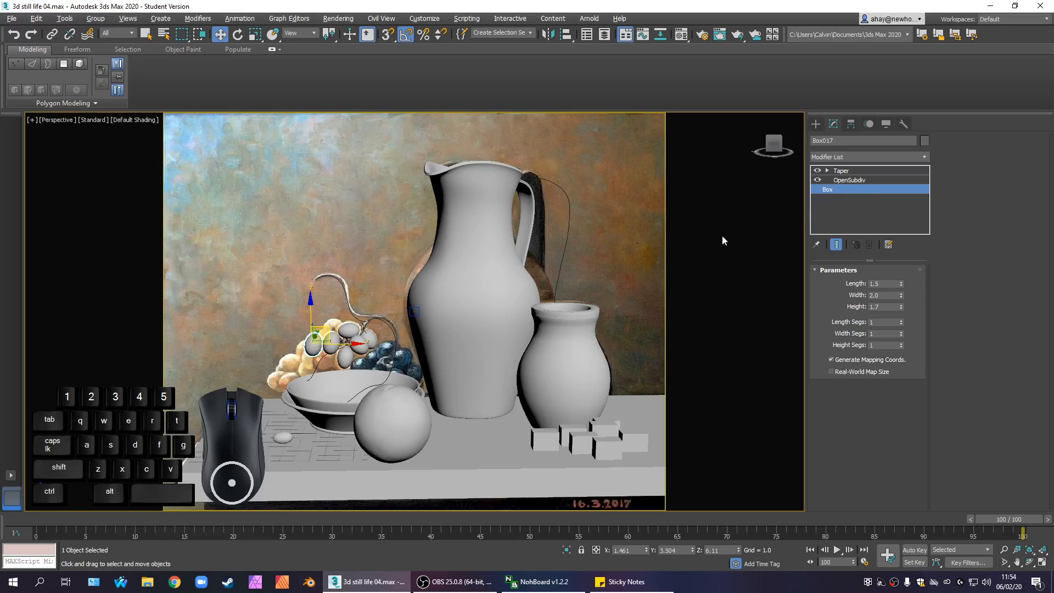
click(702, 251)
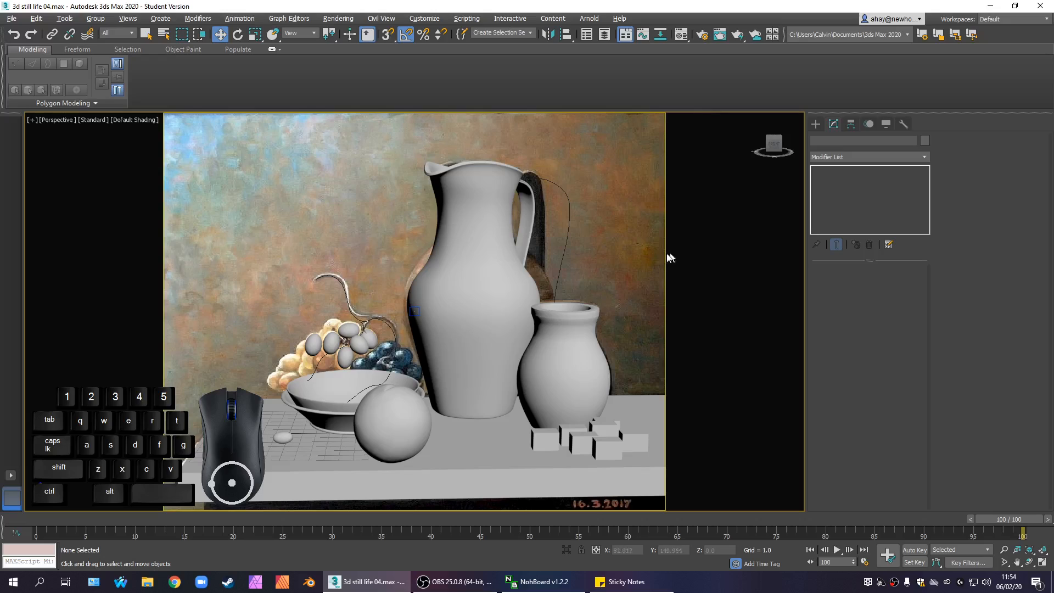
click(317, 344)
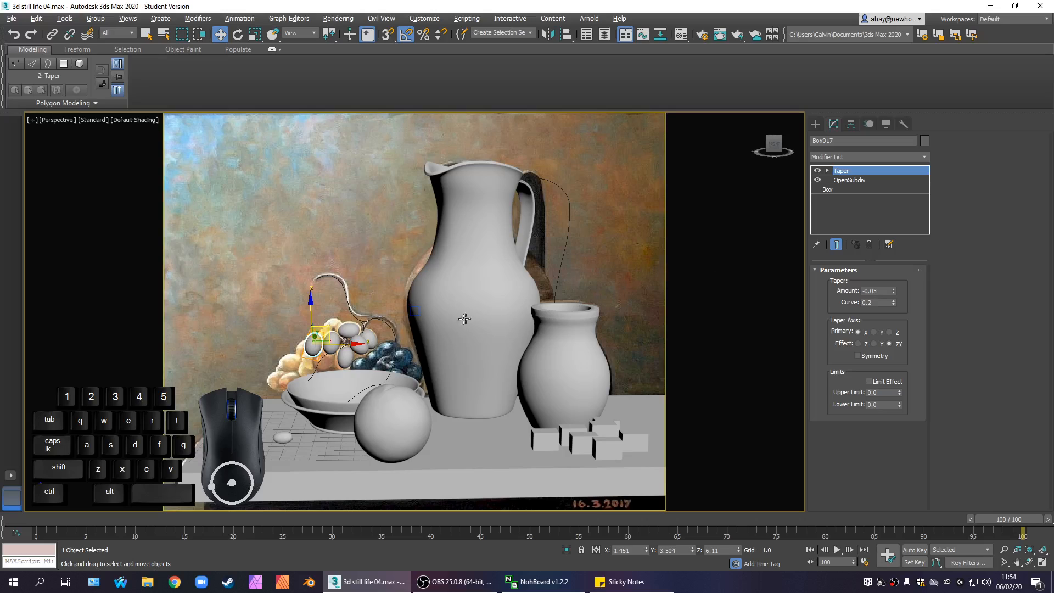
Fine-tune the leftmost grape's position to about X 1.432 and Z 6.119 against the painting, and deselect it
mouse_move(328, 328)
mouse_down()
mouse_move(264, 292)
mouse_move(329, 325)
mouse_up()
click(378, 292)
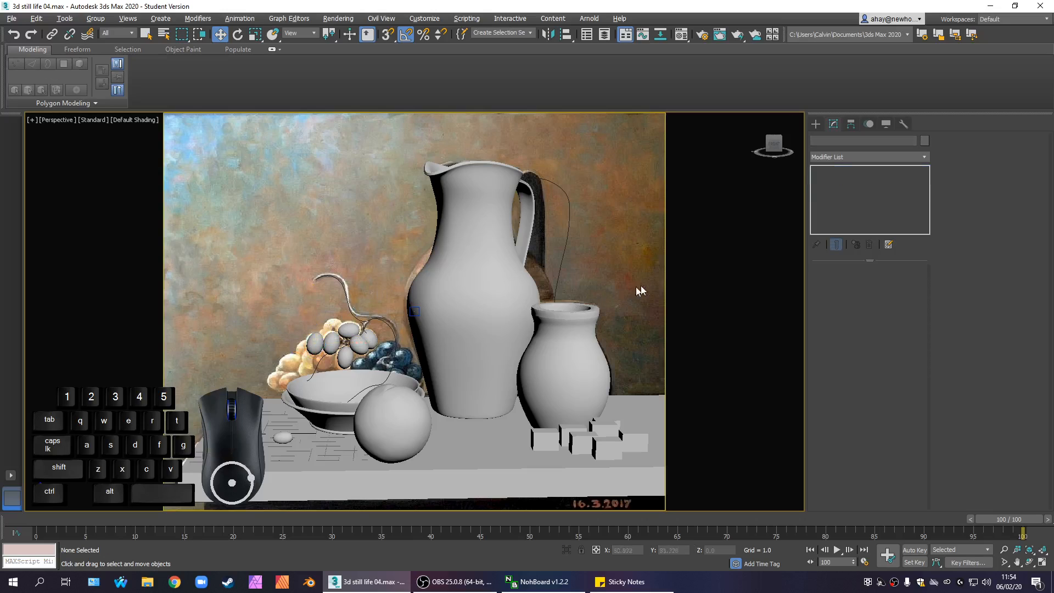
click(322, 335)
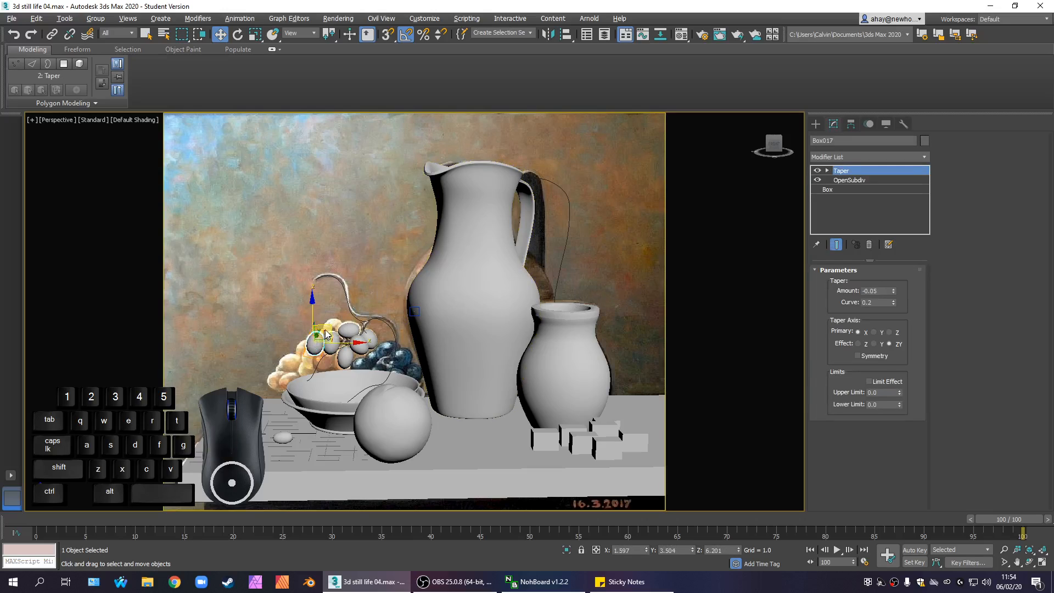
drag(327, 325, 325, 326)
click(371, 289)
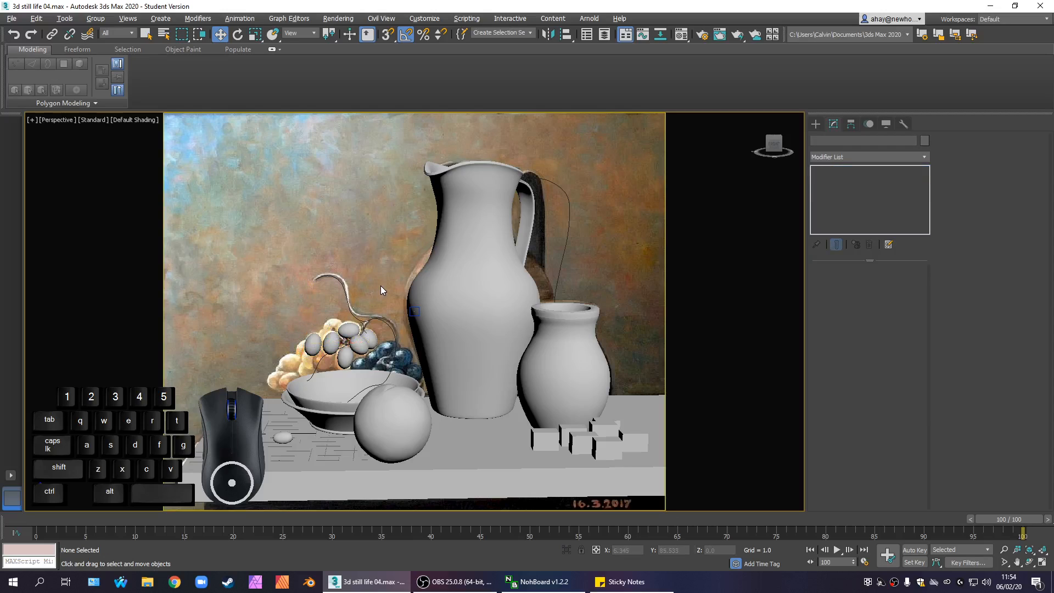
Rotate the leftmost grape to about X -25.506, Y 112.269 and Z -27.273
click(321, 339)
key(alt+w)
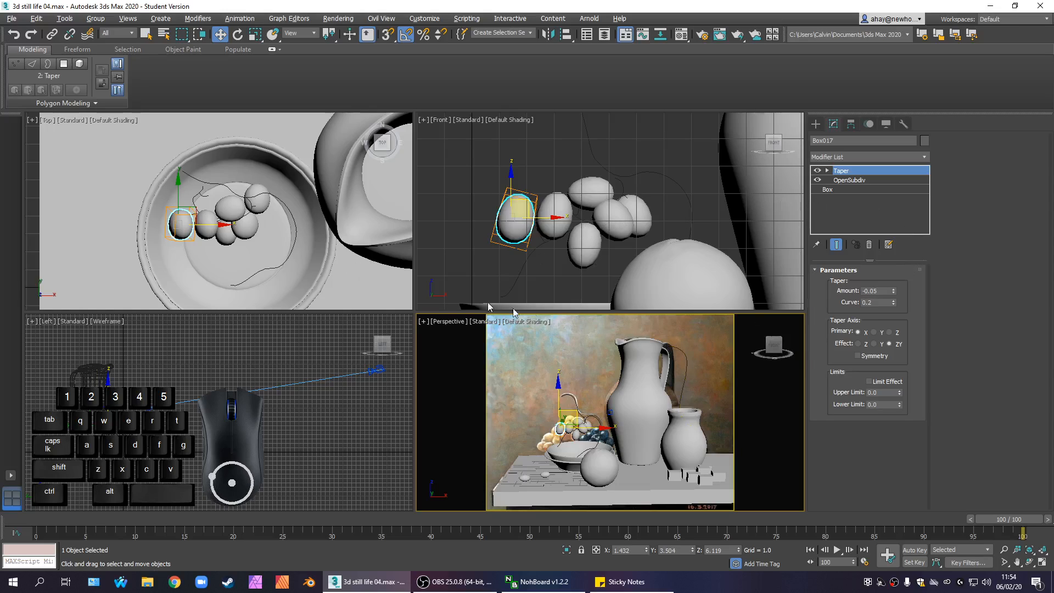
click(238, 35)
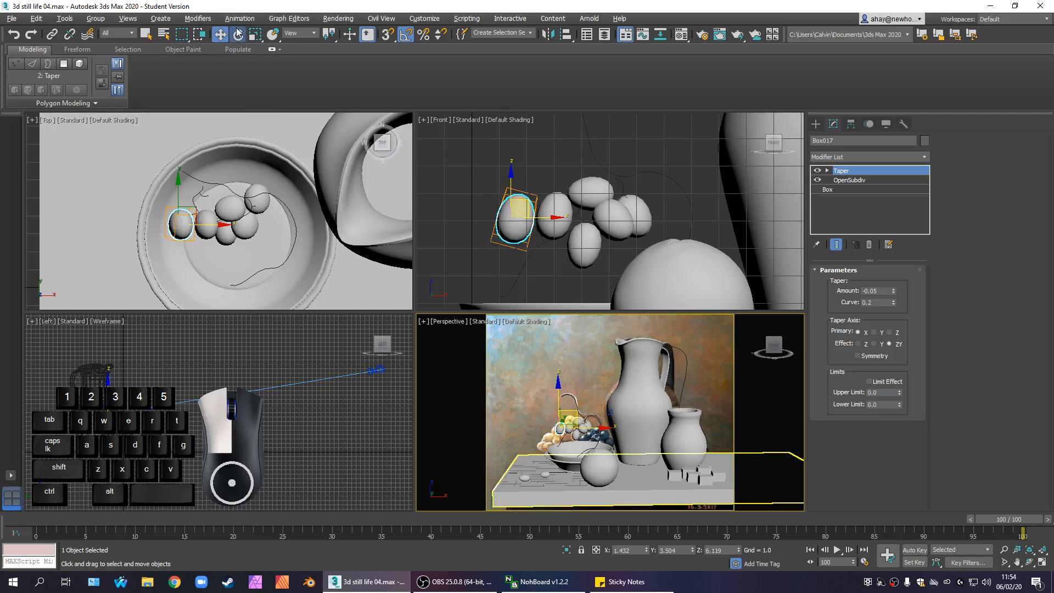
drag(195, 213, 204, 226)
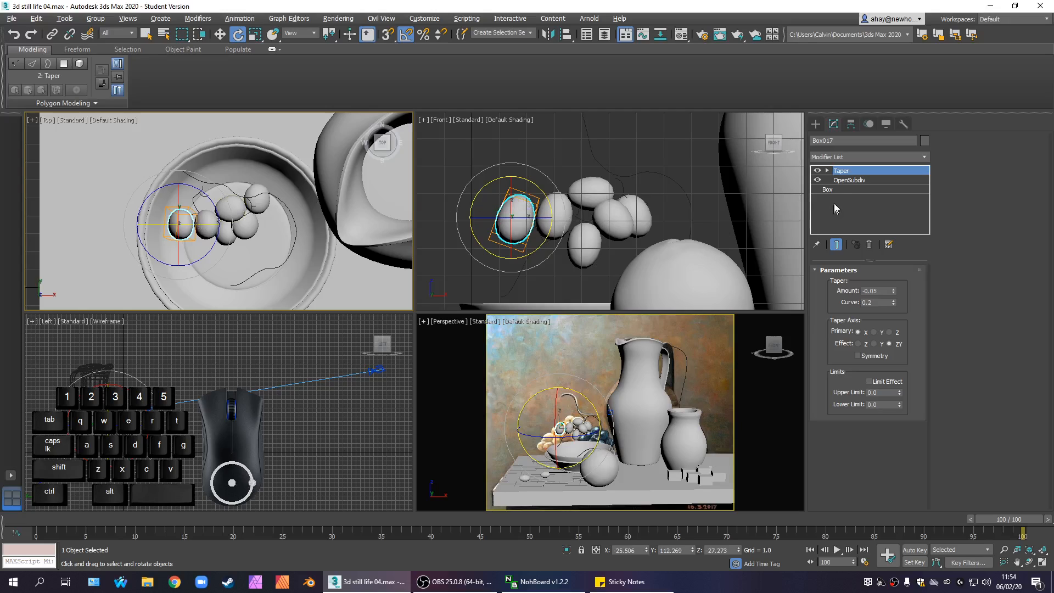
Resize the leftmost grape's base box to length 1.22, width 2.02 and height 1.836, and deselect it
click(853, 190)
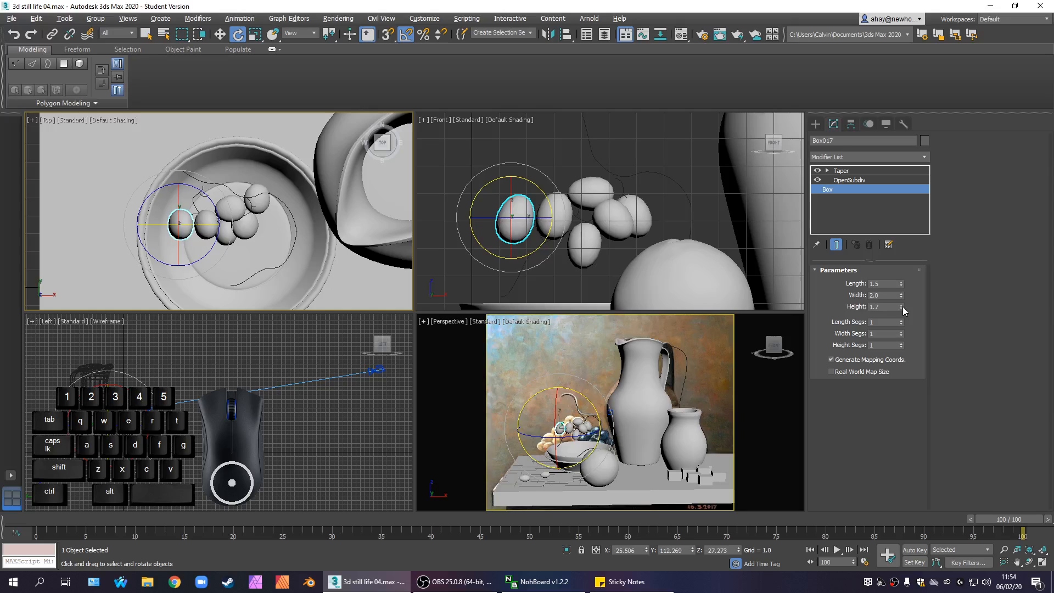
mouse_move(902, 306)
mouse_down()
mouse_move(915, 291)
mouse_move(902, 286)
mouse_move(903, 295)
mouse_up()
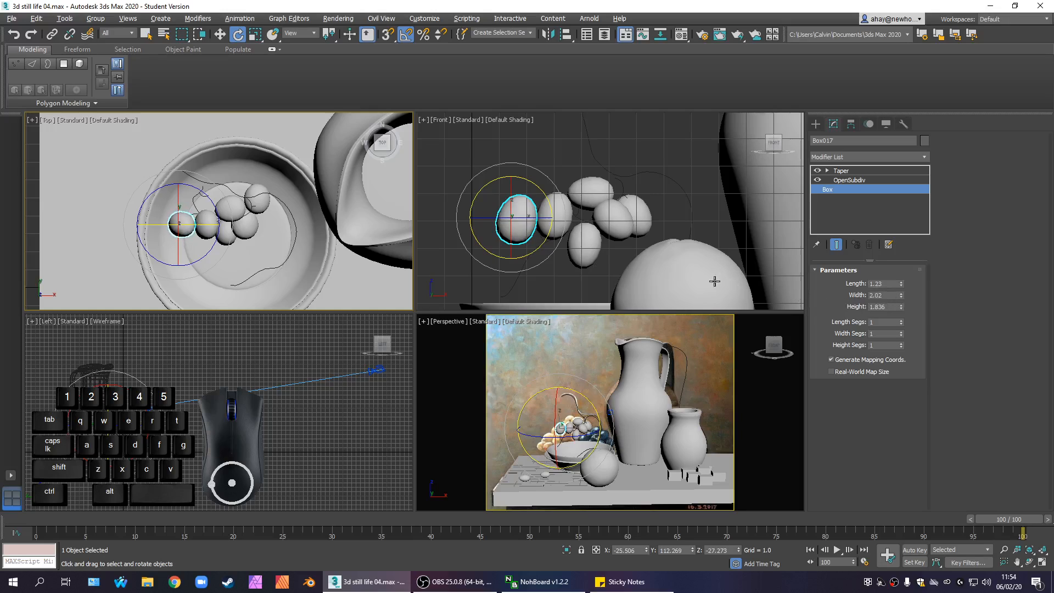
click(347, 410)
right_click(512, 305)
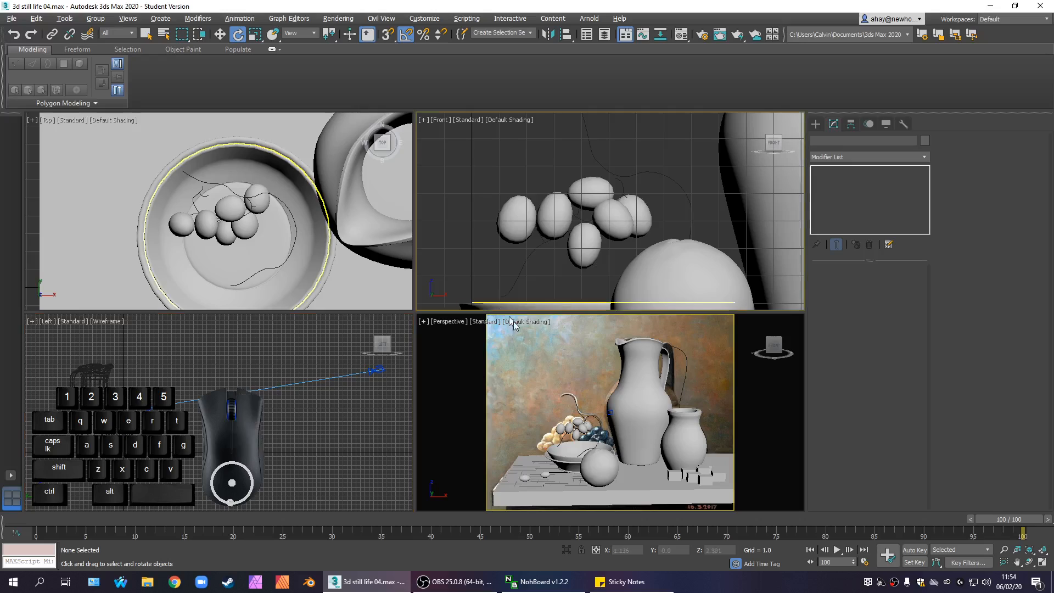
right_click(548, 348)
Move the leftmost grape back from the camera to about Y 4.67, and check it in the perspective view
click(524, 234)
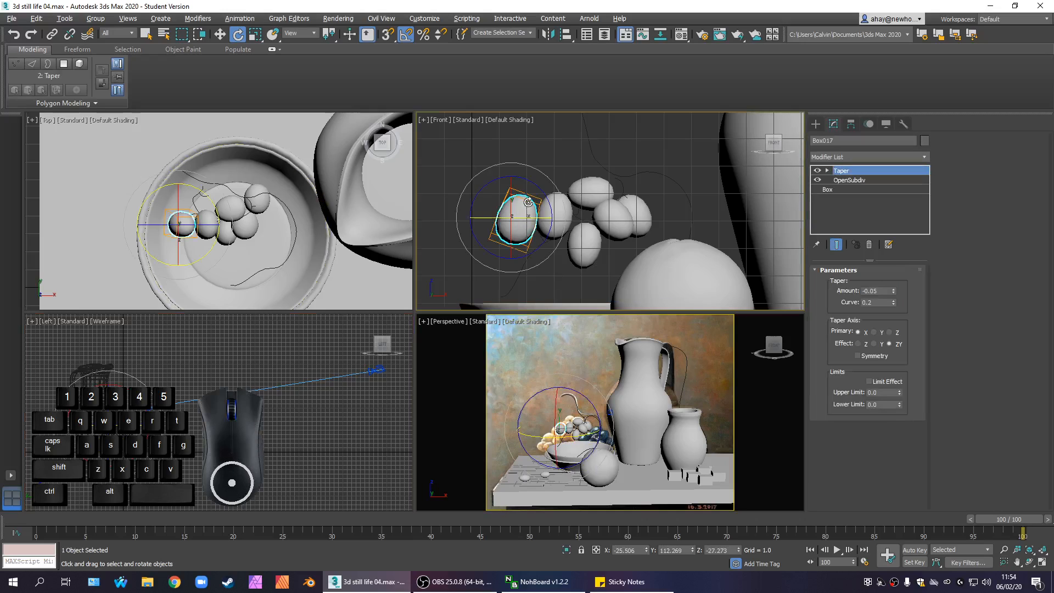
right_click(303, 221)
key(w)
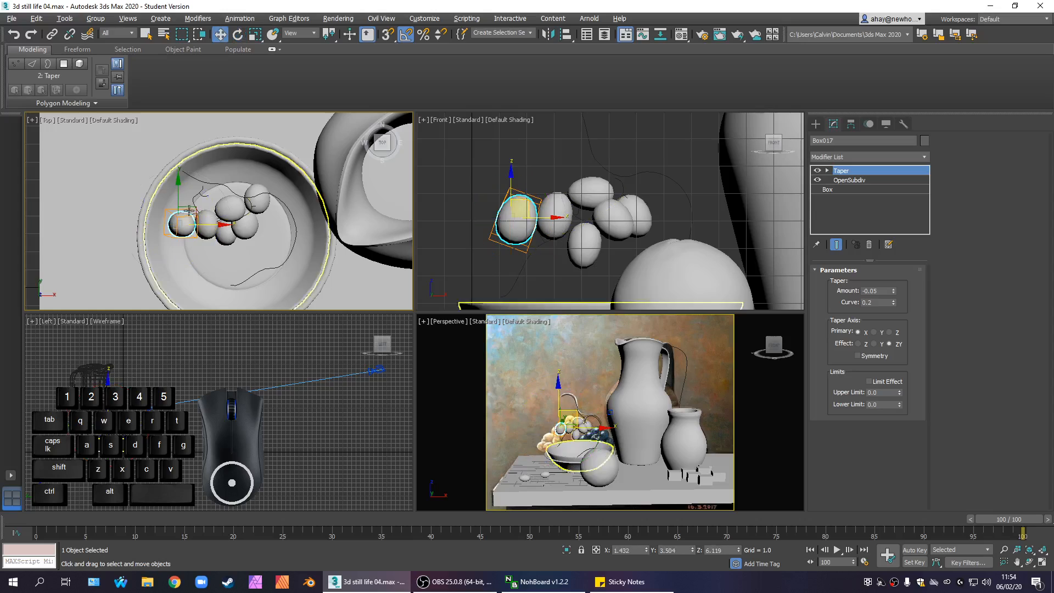
drag(182, 204, 190, 177)
right_click(484, 345)
key(alt+w)
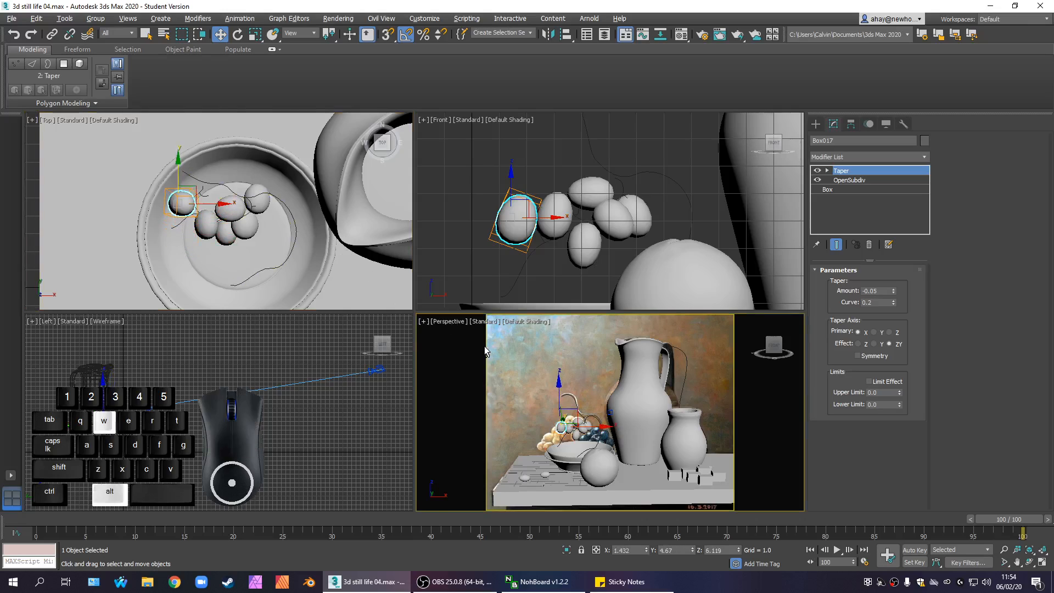
Rotate the leftmost grape to about X -44.561, Y 104.106 and Z -45.438 against the painting, and deselect it
drag(351, 339, 342, 318)
key(e)
click(293, 306)
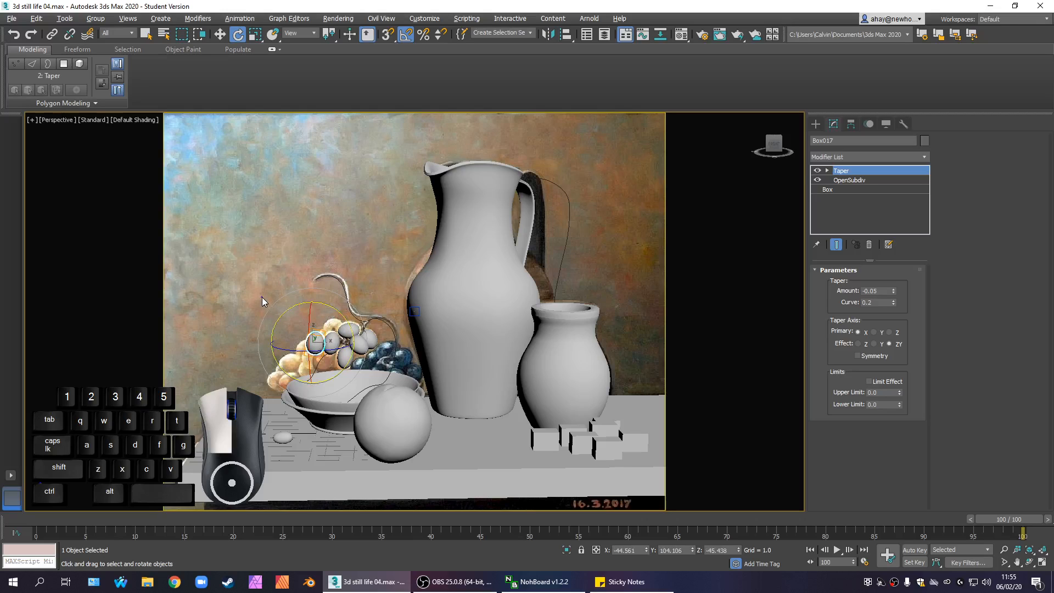
key(alt+w)
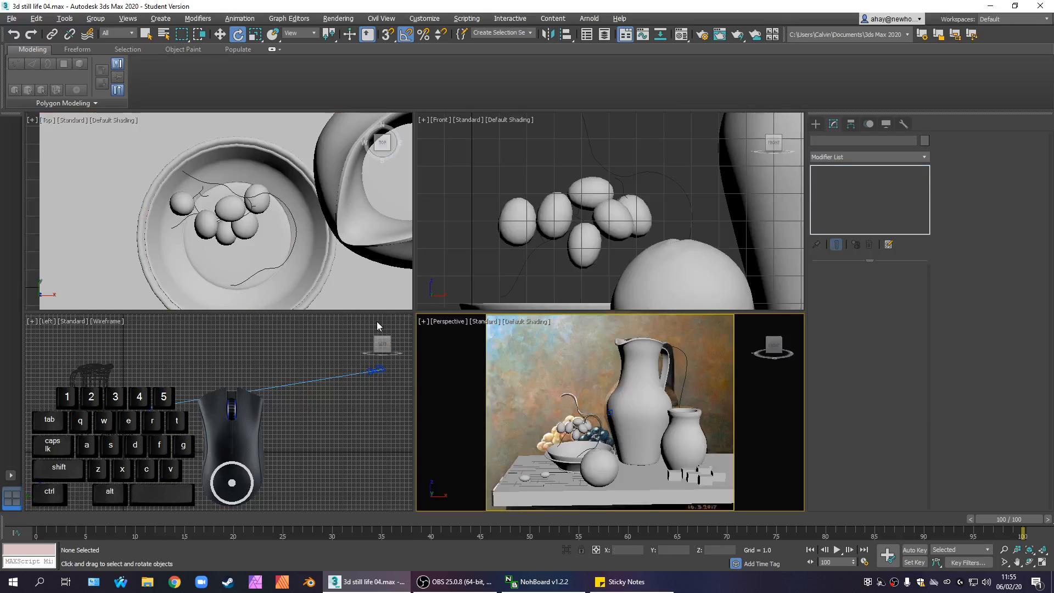
right_click(462, 348)
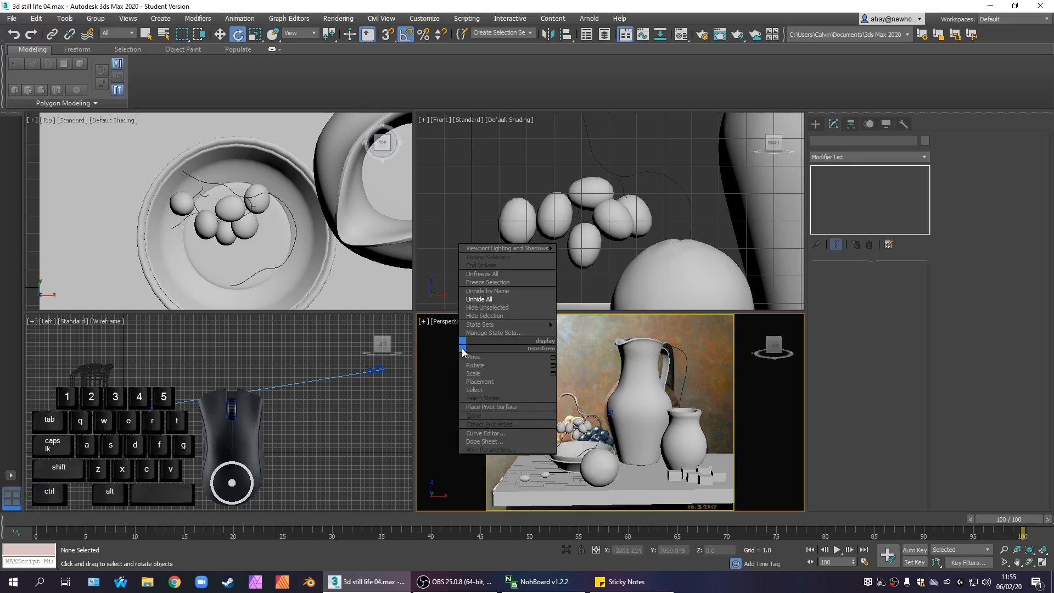
key(alt+w)
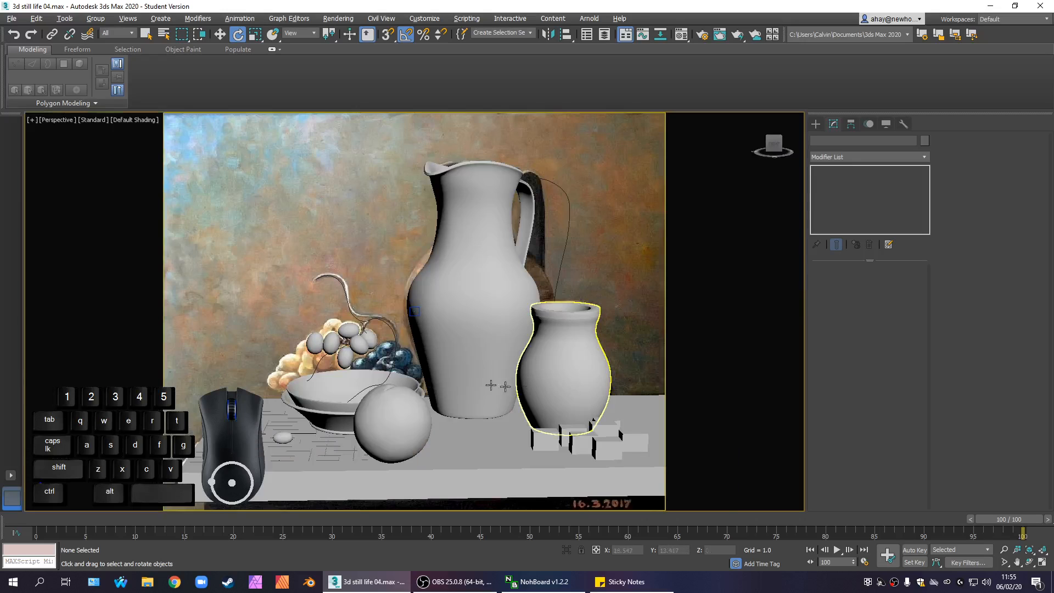
Clone the grape beside the leftmost one upward as a single copy, and rotate it to about X -87.424, Y 0.334 and Z -104.767
click(343, 352)
key(w)
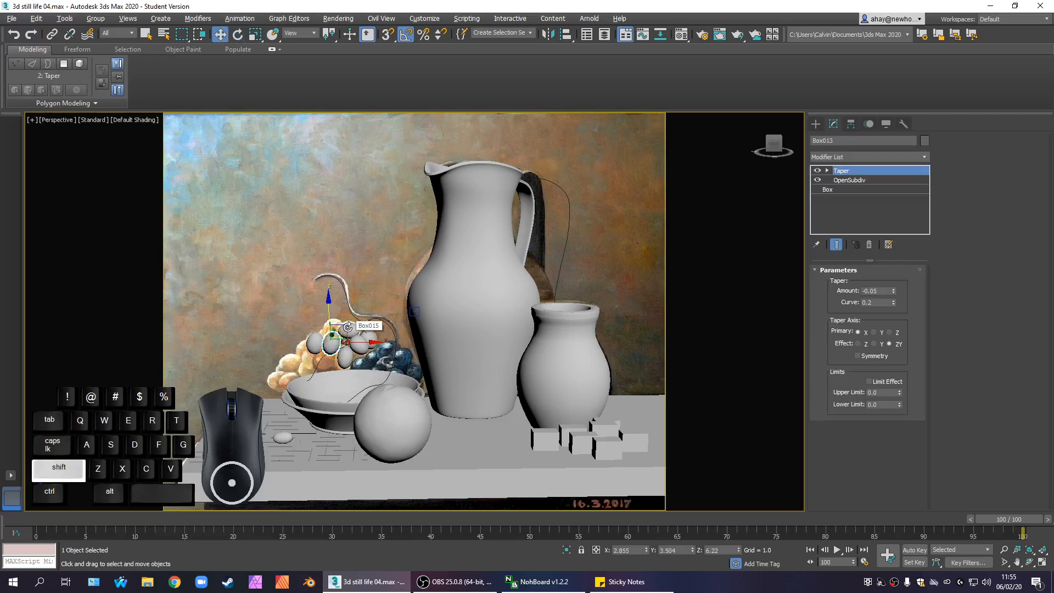
shift+drag(348, 329, 350, 310)
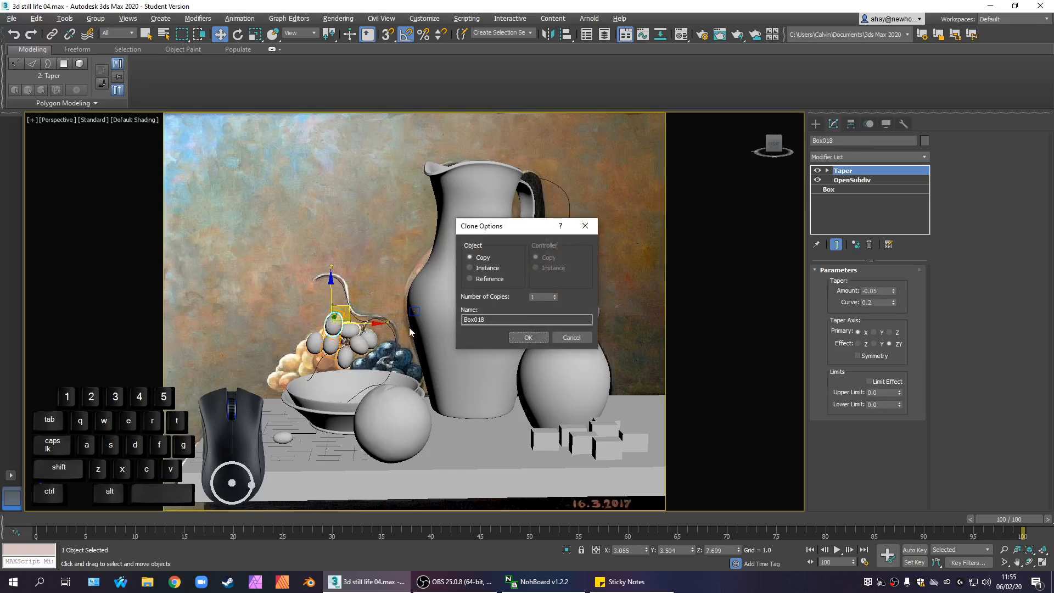
click(527, 337)
key(e)
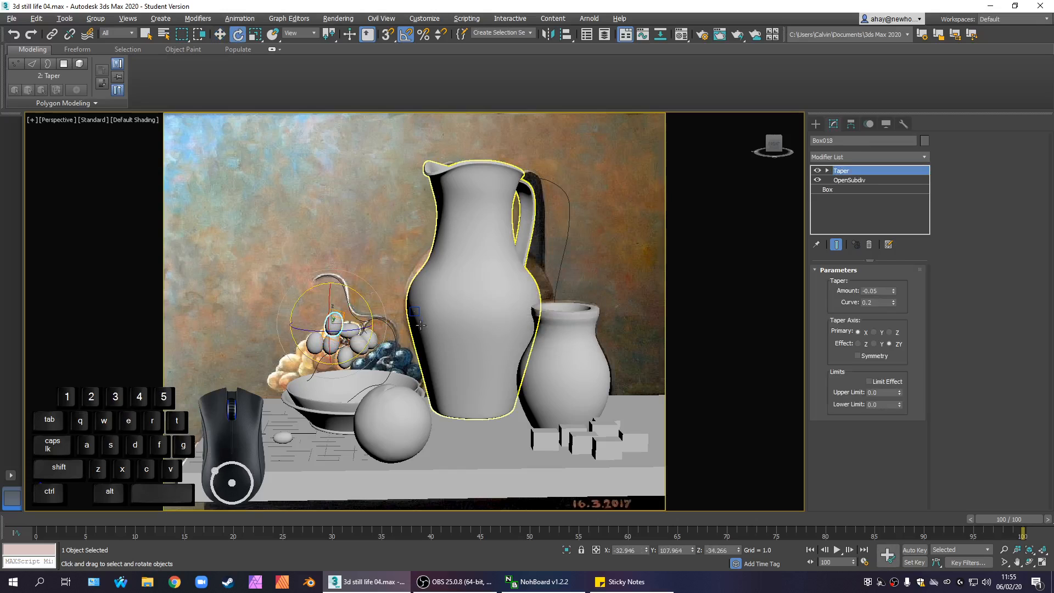
drag(343, 313, 336, 259)
Move the new upper grape back to about X 2.996 and Y 4.73, and deselect it in the perspective view
key(alt+w)
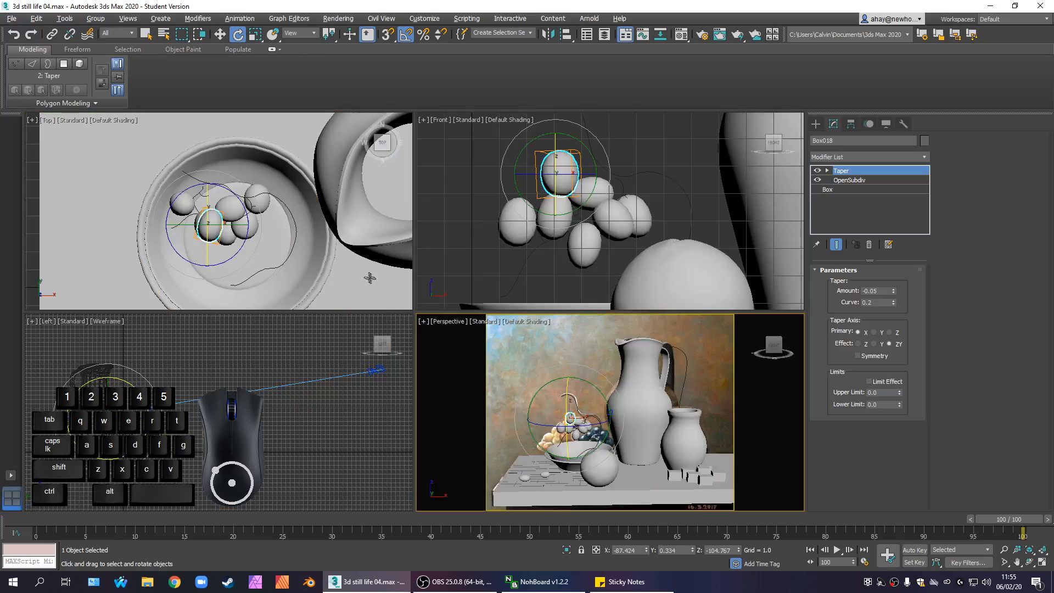
key(w)
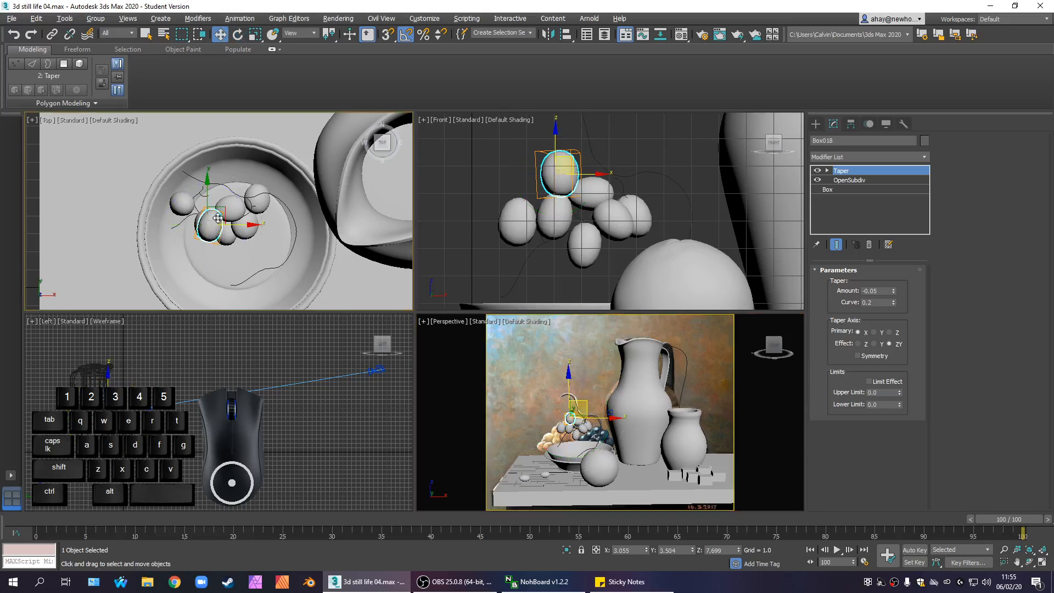
mouse_move(217, 205)
mouse_down()
mouse_move(217, 174)
mouse_move(215, 184)
mouse_up()
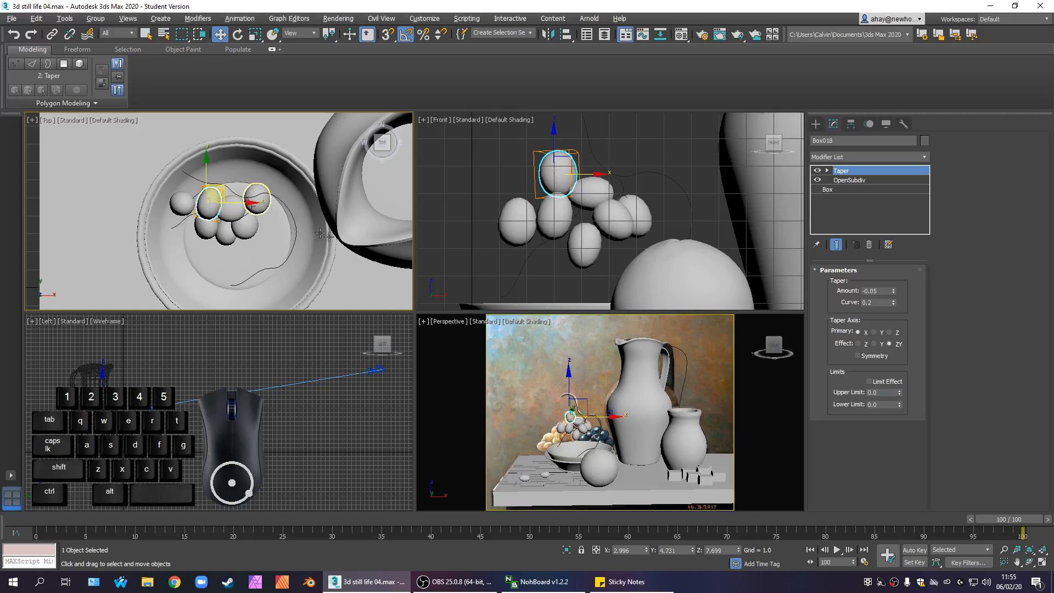
right_click(500, 271)
right_click(585, 336)
key(alt+w)
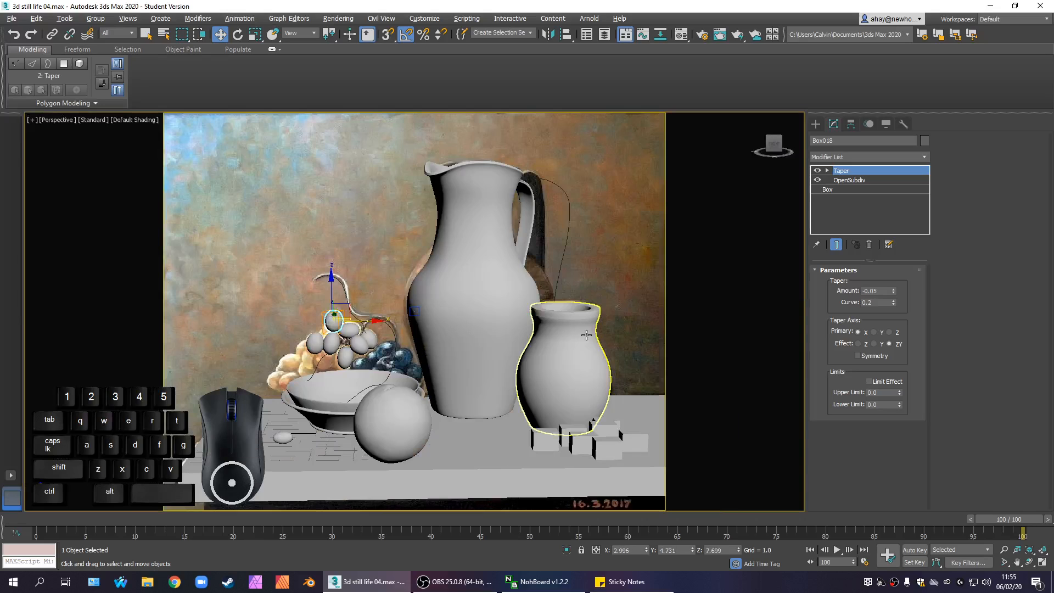
click(130, 326)
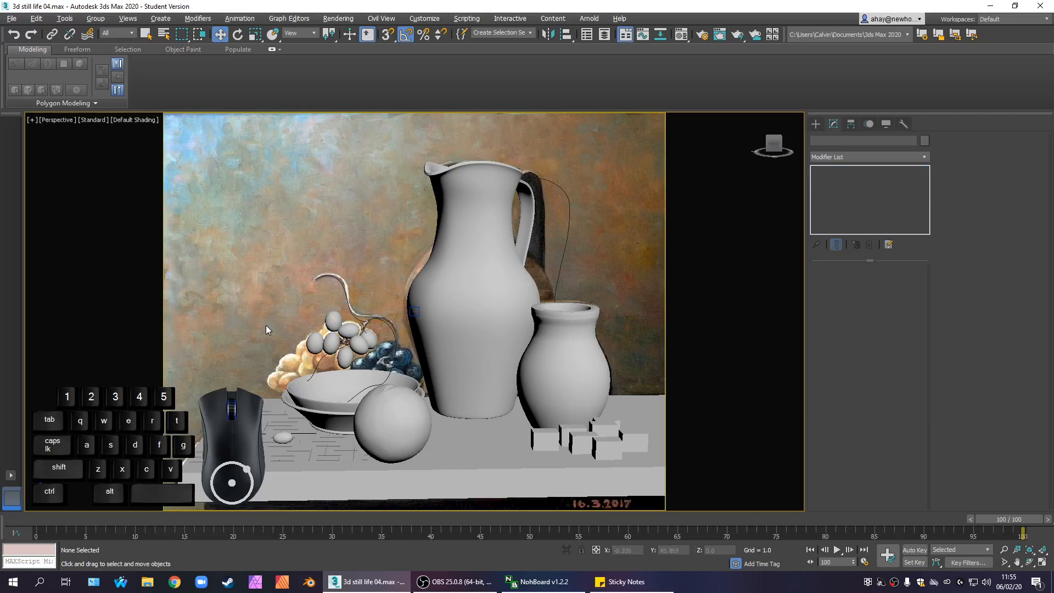
Tilt the new upper grape sideways, lower it to about X 2.907 and Z 7.216, and deselect it
click(363, 325)
key(e)
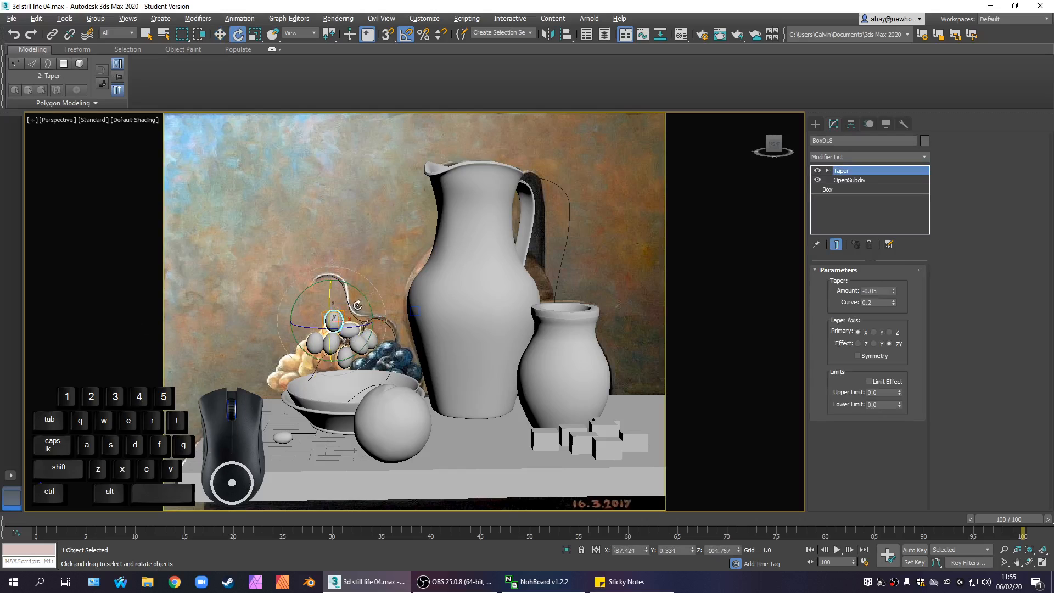
drag(364, 302, 327, 259)
key(w)
drag(345, 304, 345, 307)
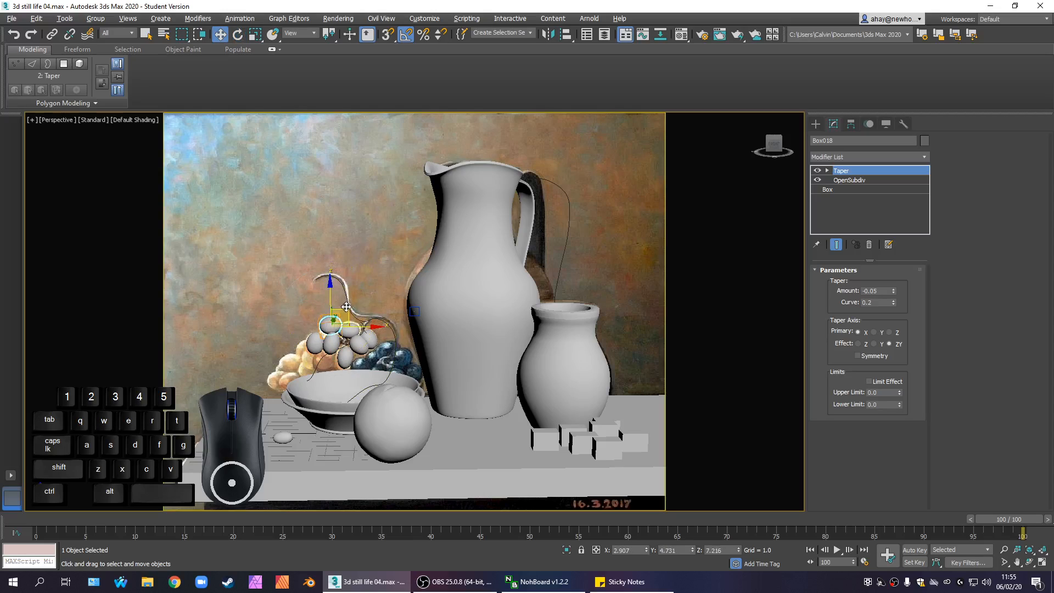
click(267, 354)
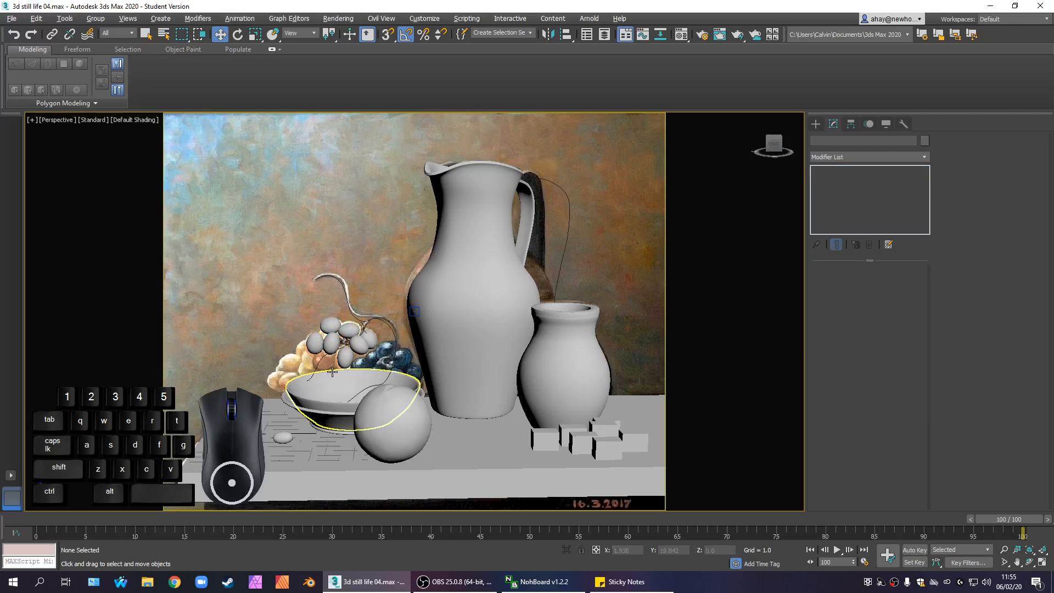
Nudge the new upper grape slightly to the right and upward to match the painting, and deselect it
click(331, 324)
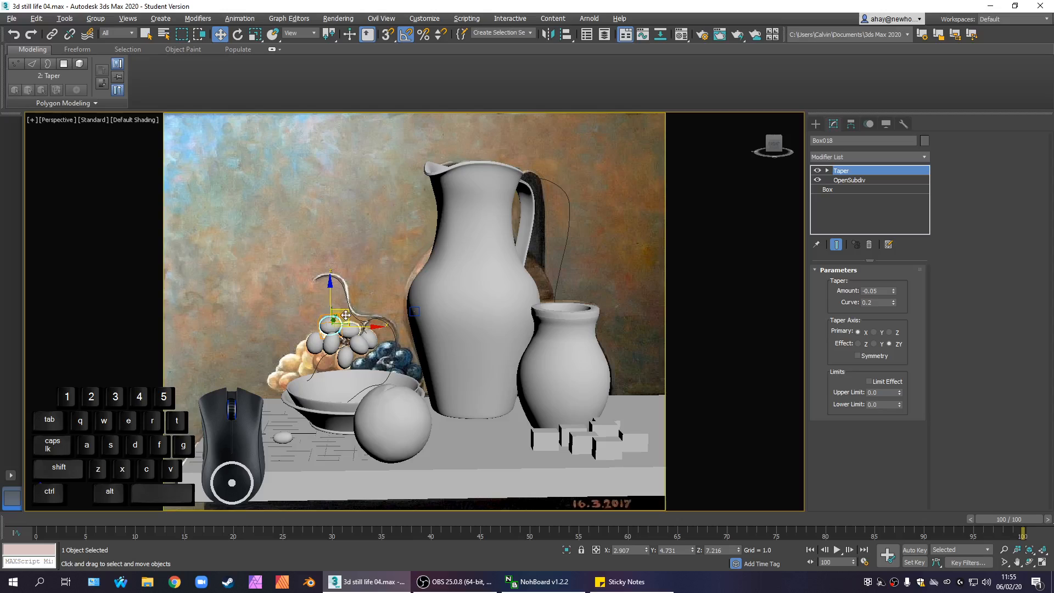
drag(345, 314, 347, 315)
click(299, 343)
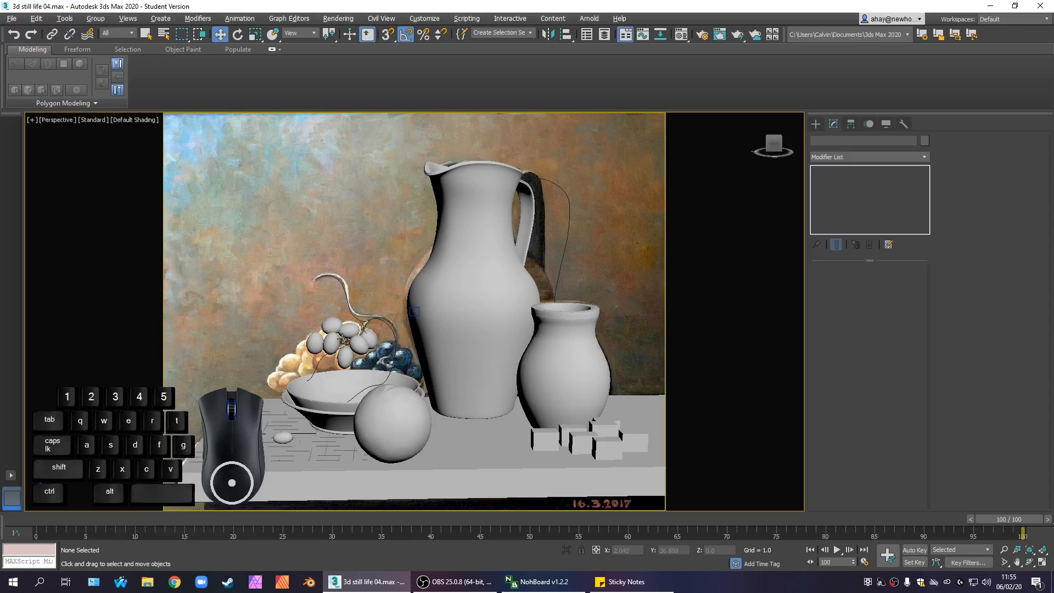
click(336, 330)
drag(349, 313, 350, 309)
click(383, 293)
Clone the upper-left grape as a single copy down and to the left at about X -0.437 and Z 4.094
click(366, 336)
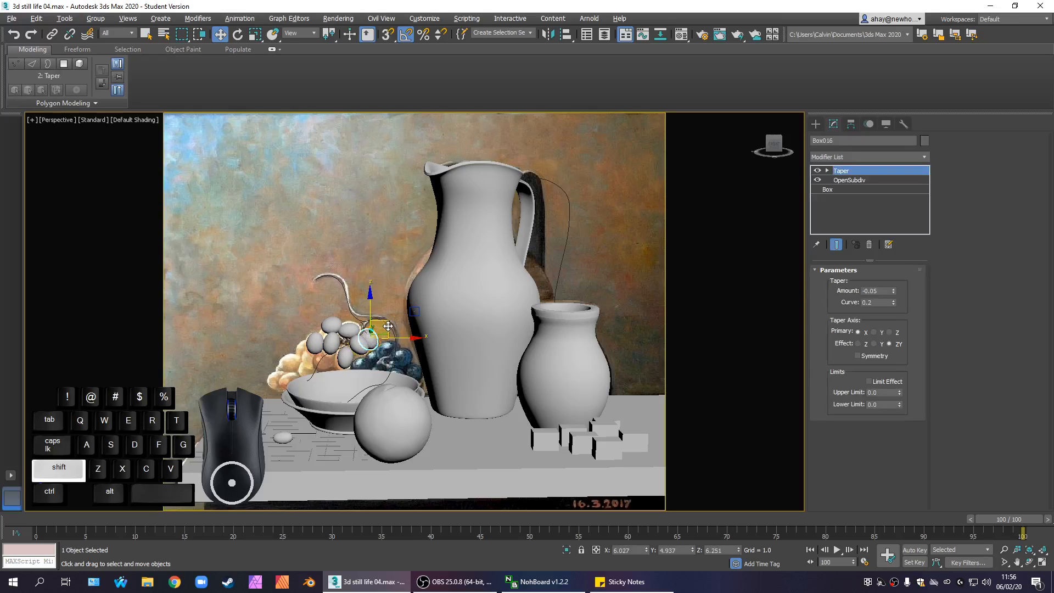
shift+click(389, 324)
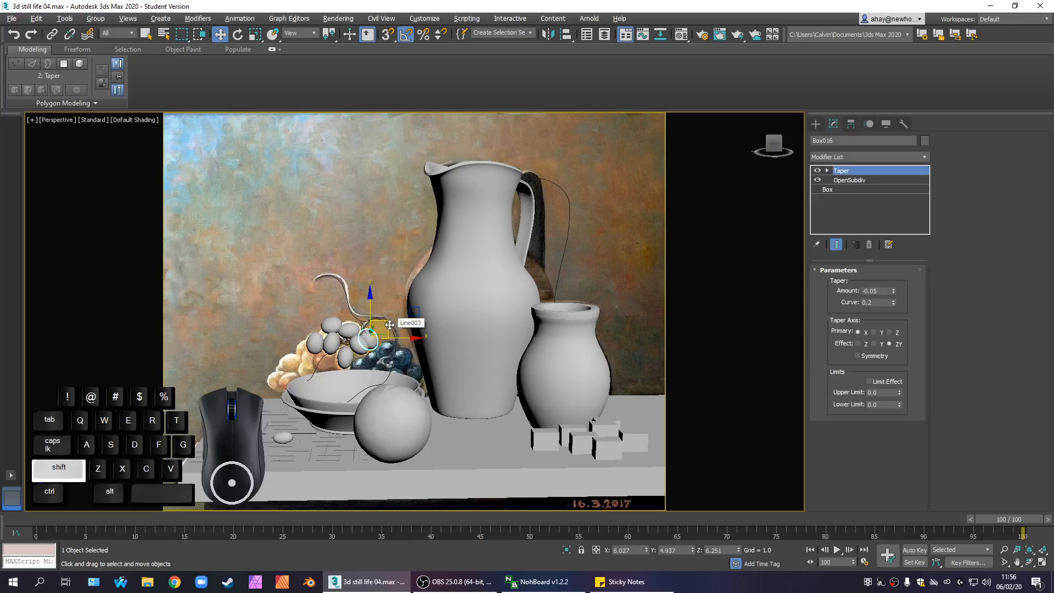
click(333, 326)
mouse_move(333, 326)
shift+mouse_down()
mouse_move(305, 354)
mouse_move(321, 368)
shift+mouse_up()
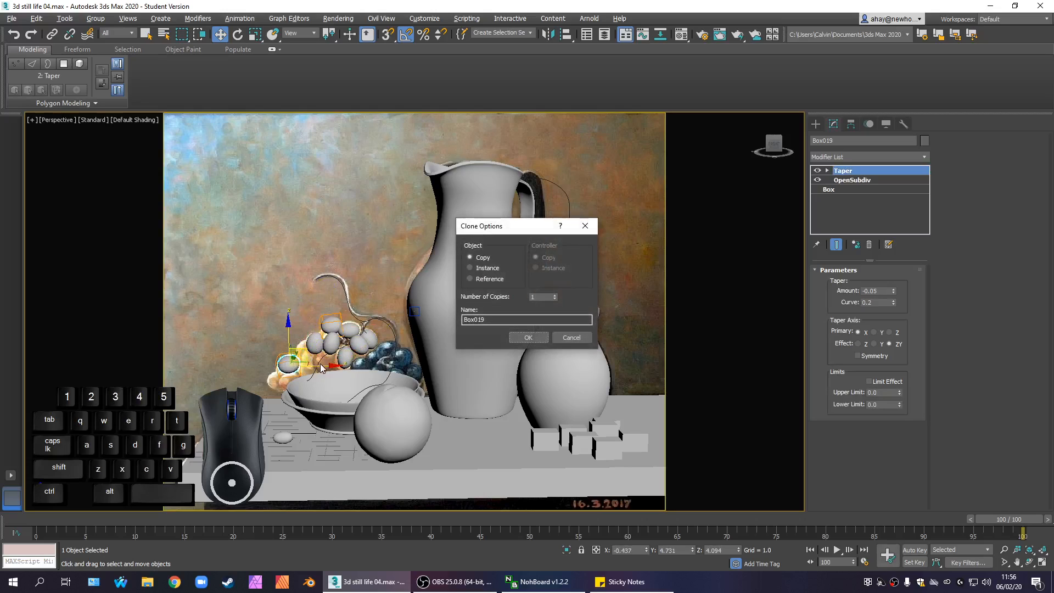
click(528, 337)
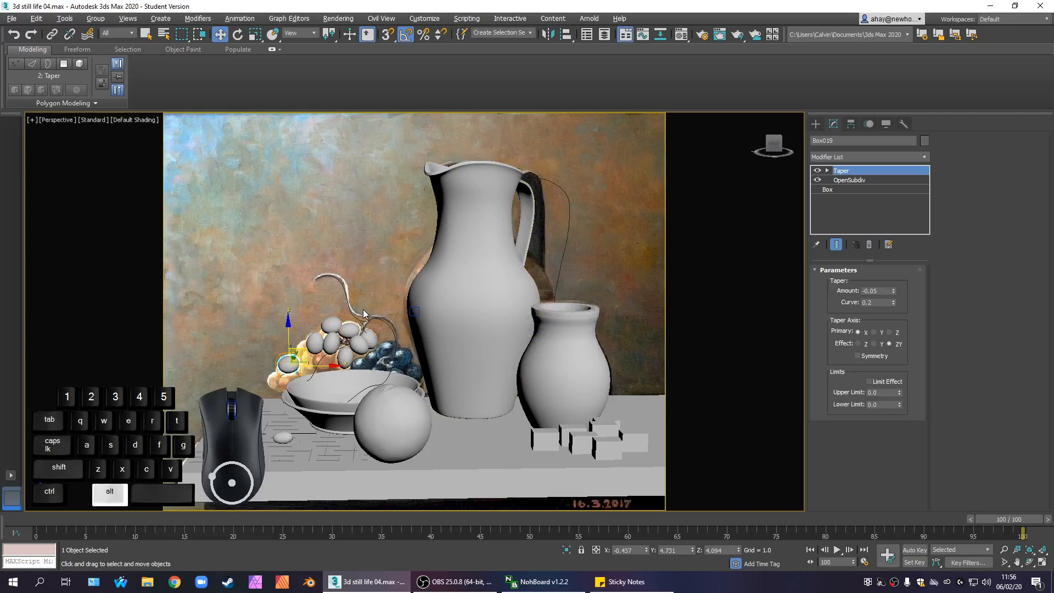
key(alt+w)
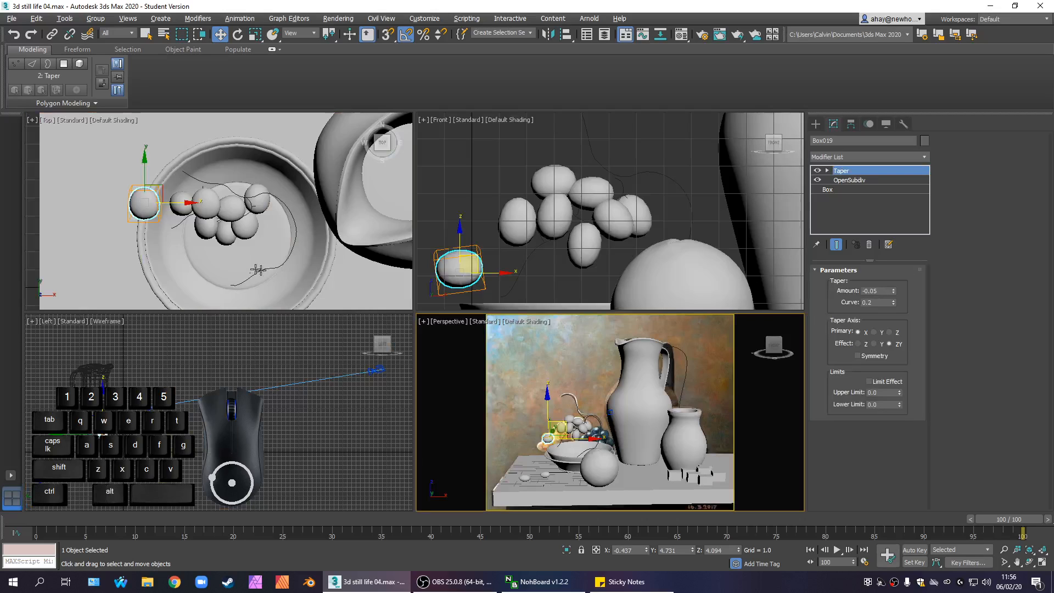
right_click(161, 187)
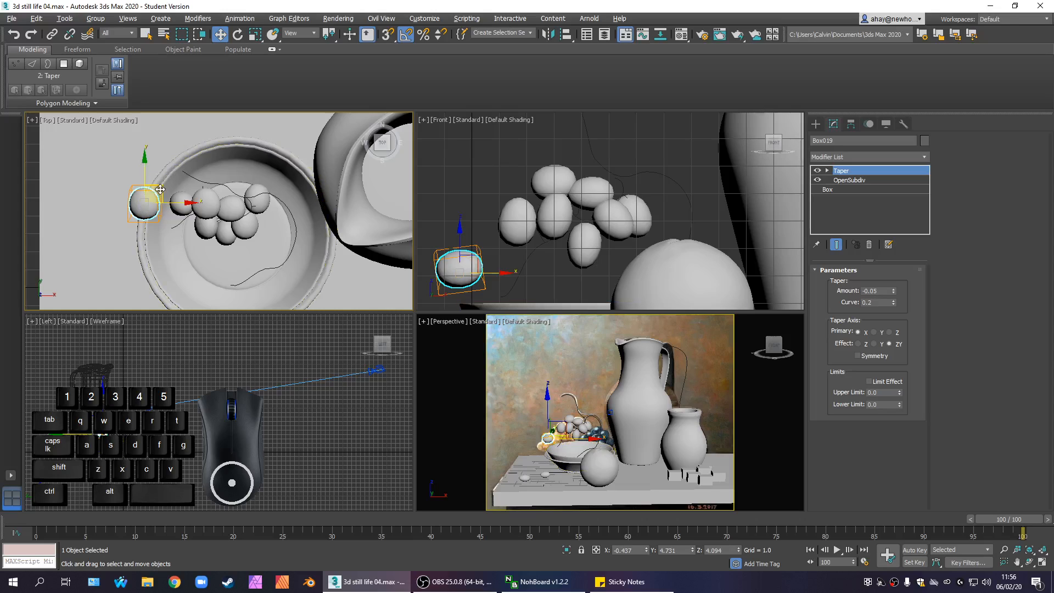
Move the new lower-left grape to about X -0.217 and Y 3.445, and resize its box to length 1.245, width 1.926 and height 1.39
mouse_move(159, 189)
mouse_down()
mouse_move(168, 194)
mouse_move(148, 188)
mouse_move(148, 204)
mouse_up()
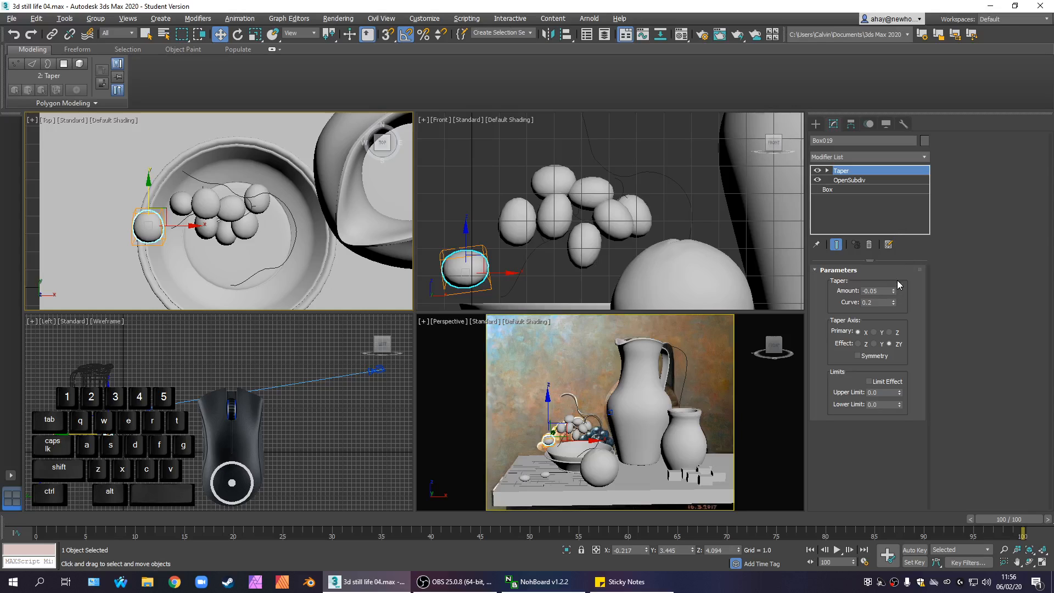
click(873, 190)
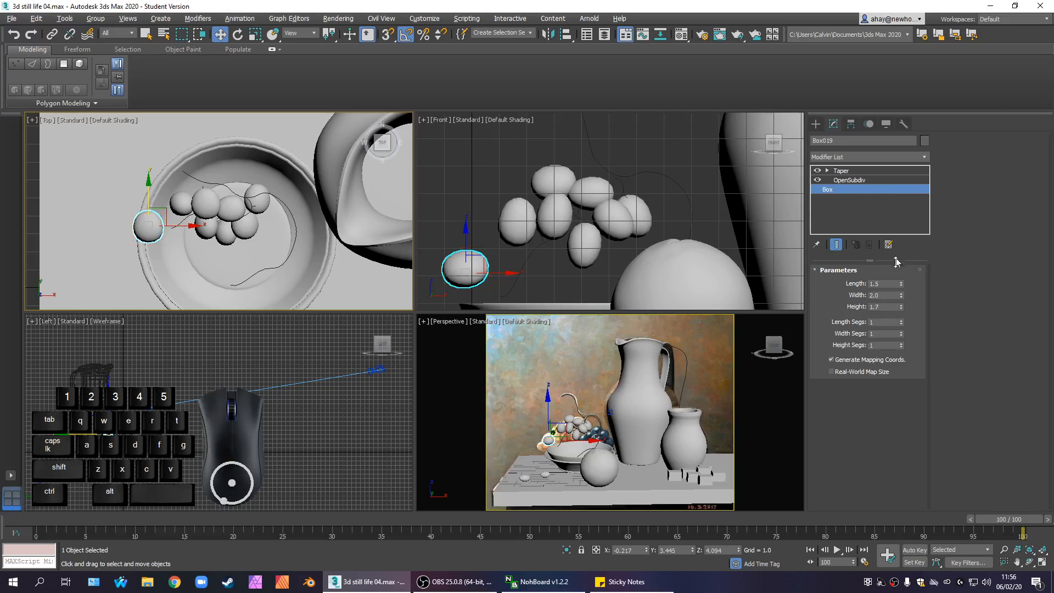
drag(900, 308, 903, 291)
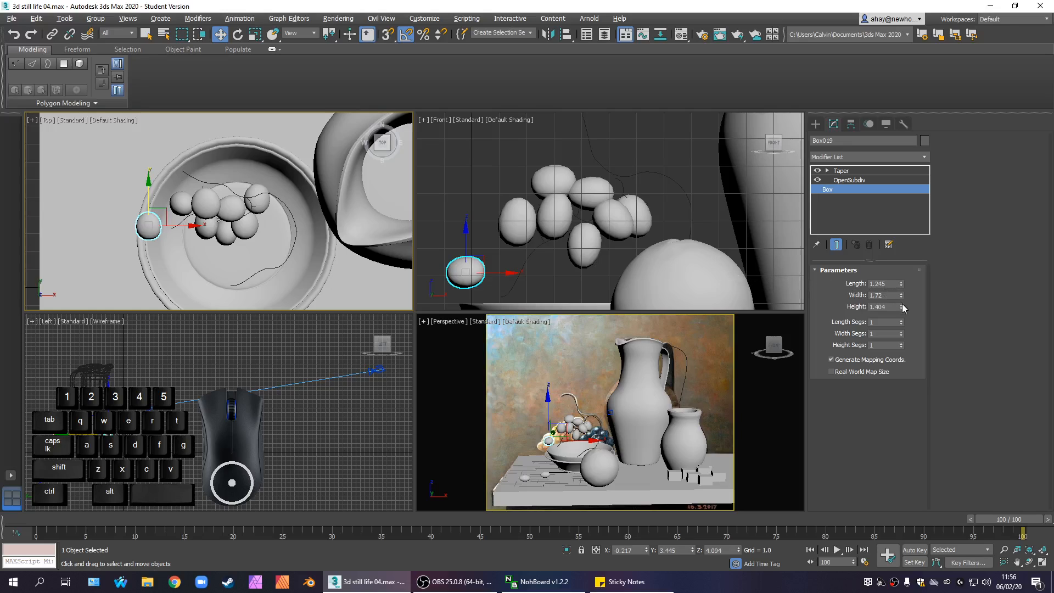
drag(903, 306, 906, 299)
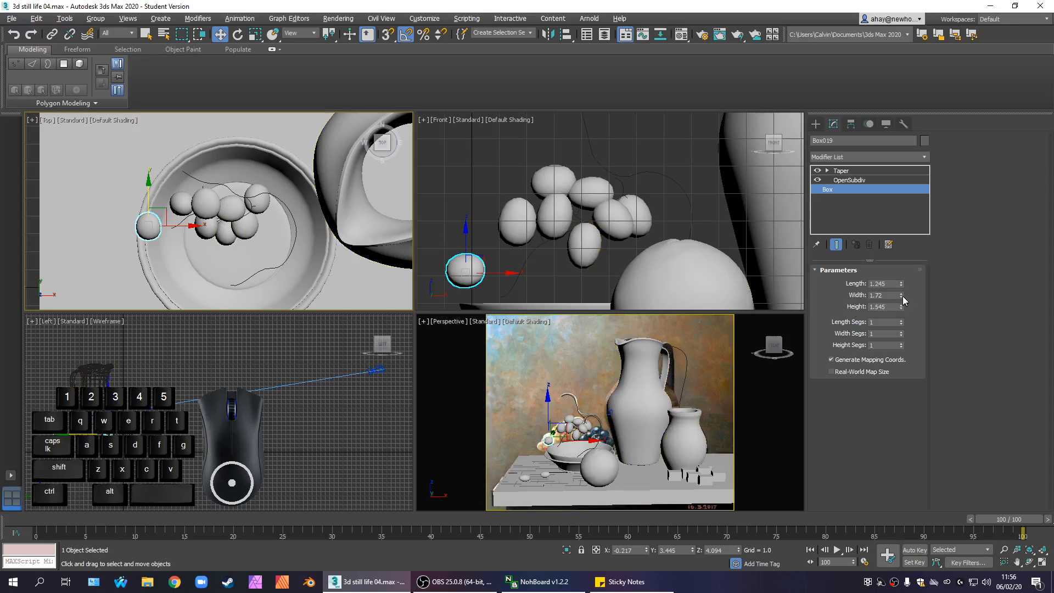
drag(903, 295, 900, 311)
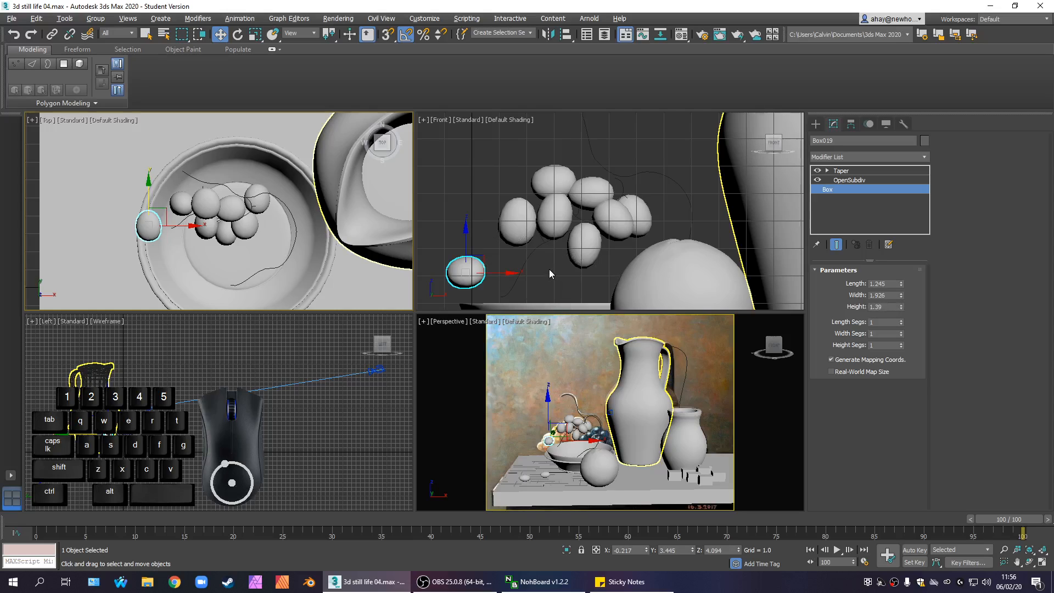
Raise the resized grape in the perspective view to about X -0.324 and Z 4.629 to match the painting
right_click(605, 342)
key(alt+w)
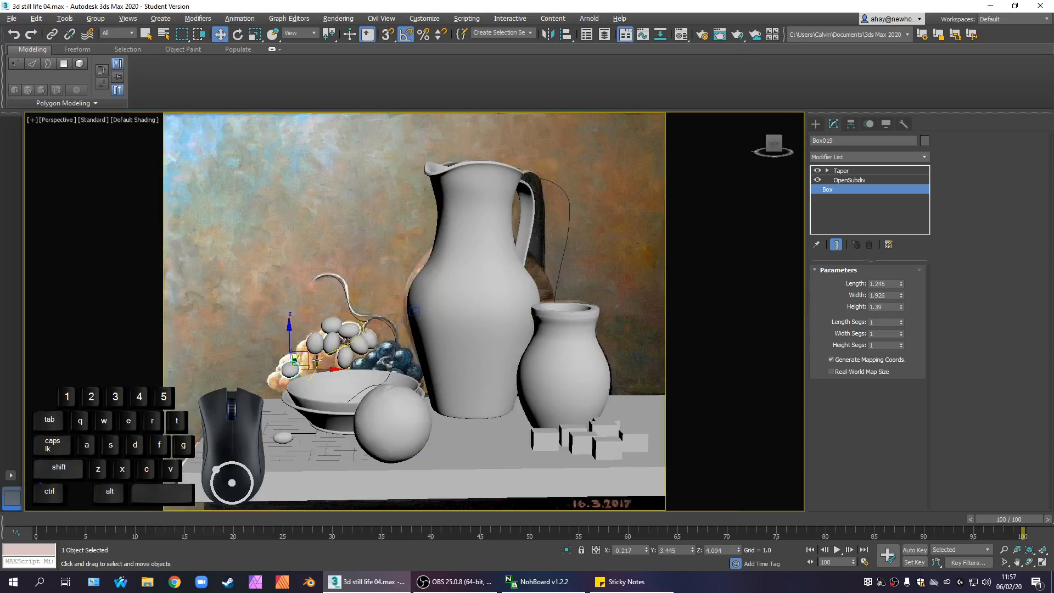
mouse_move(317, 359)
mouse_down()
mouse_move(246, 323)
mouse_move(311, 350)
mouse_up()
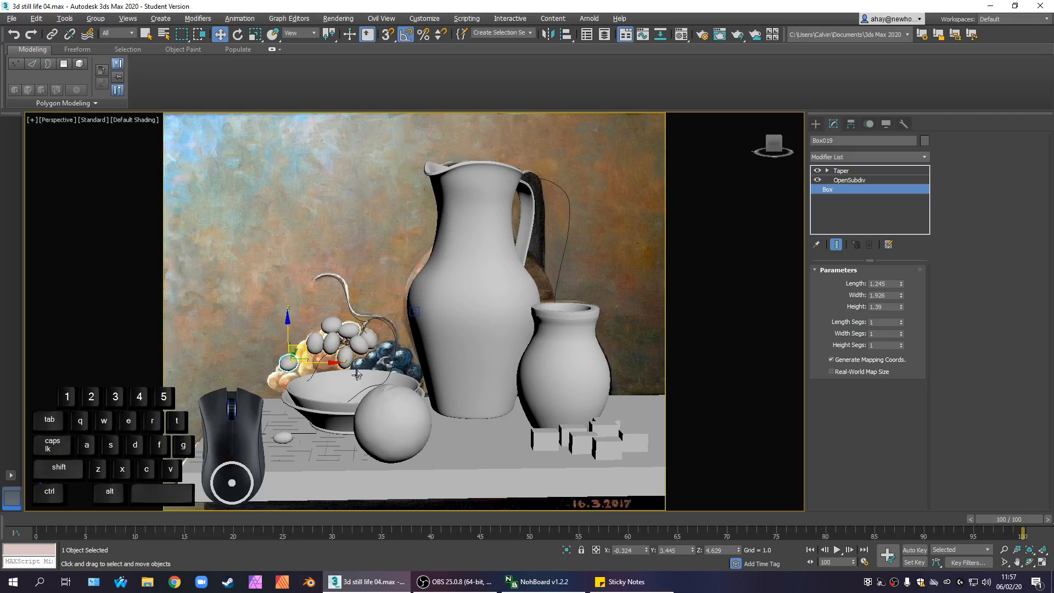
key(alt+w)
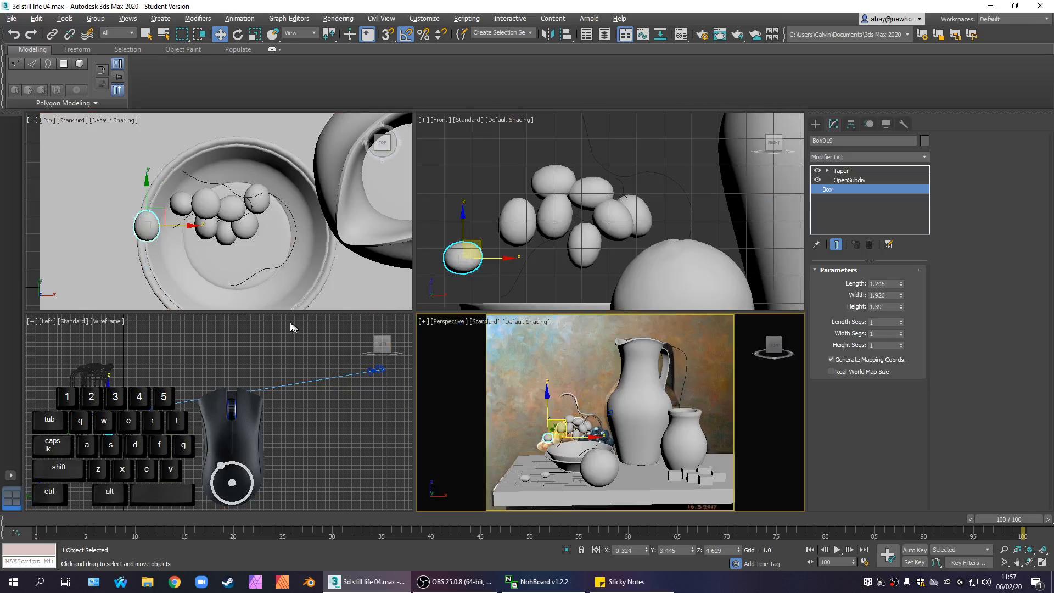
Clone the resized grape as a single copy down and to the left, and place it at about X -1.066 and Z 3.289
right_click(207, 260)
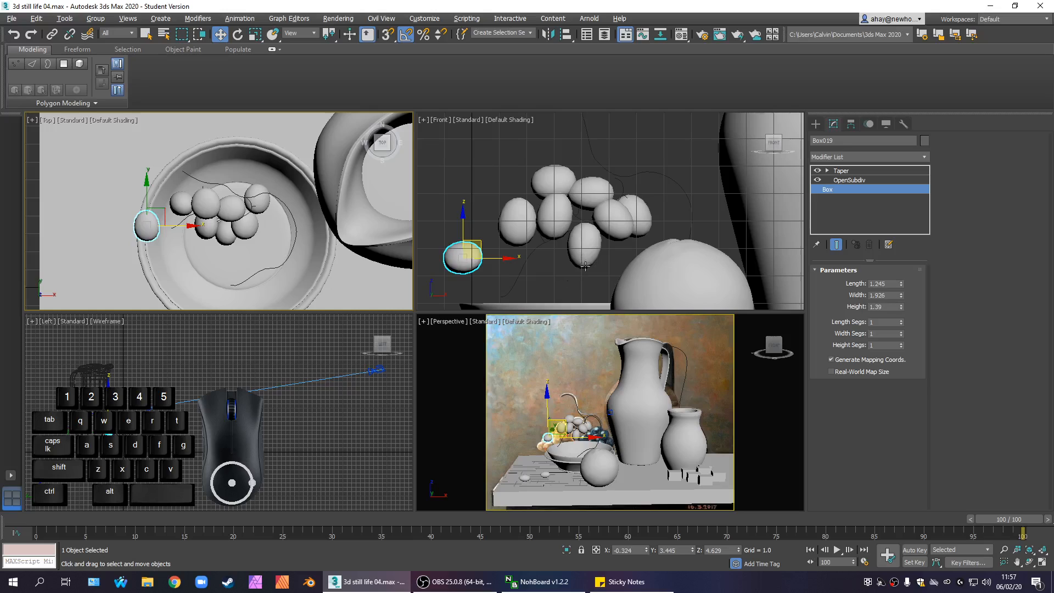
key(alt+w)
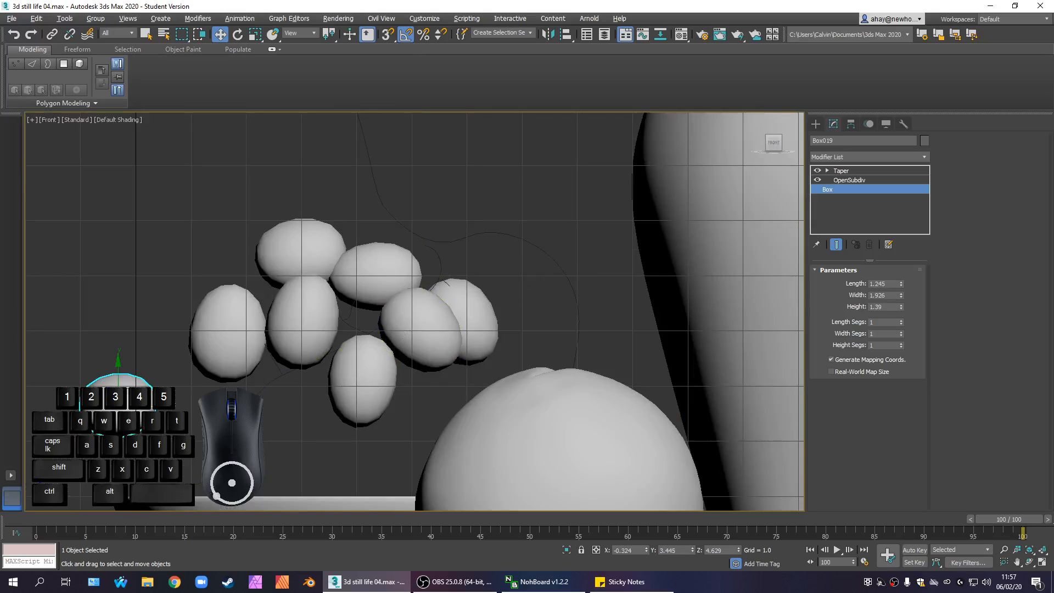
key(alt+w)
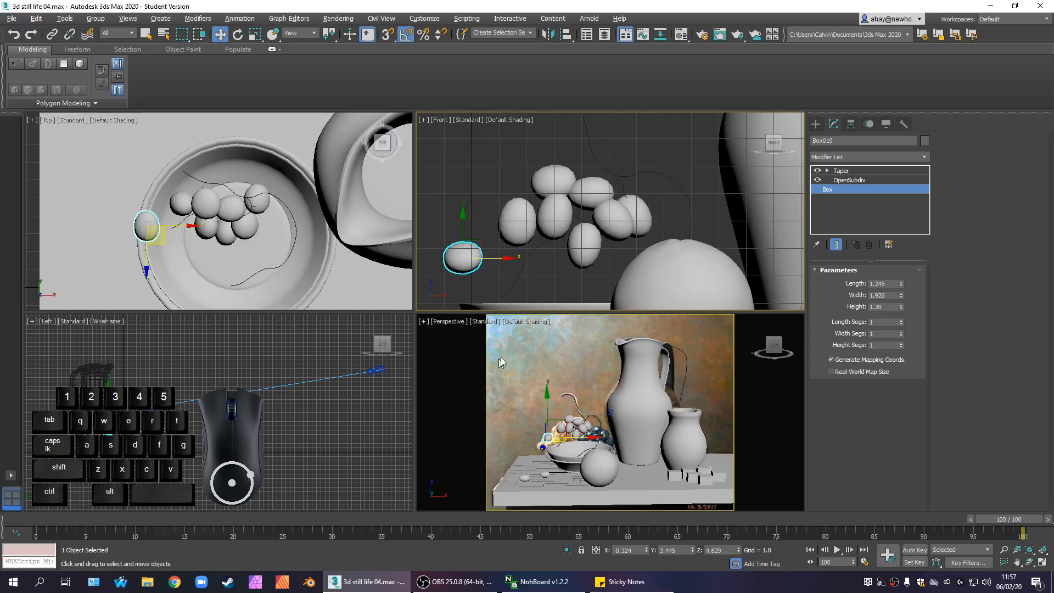
right_click(543, 347)
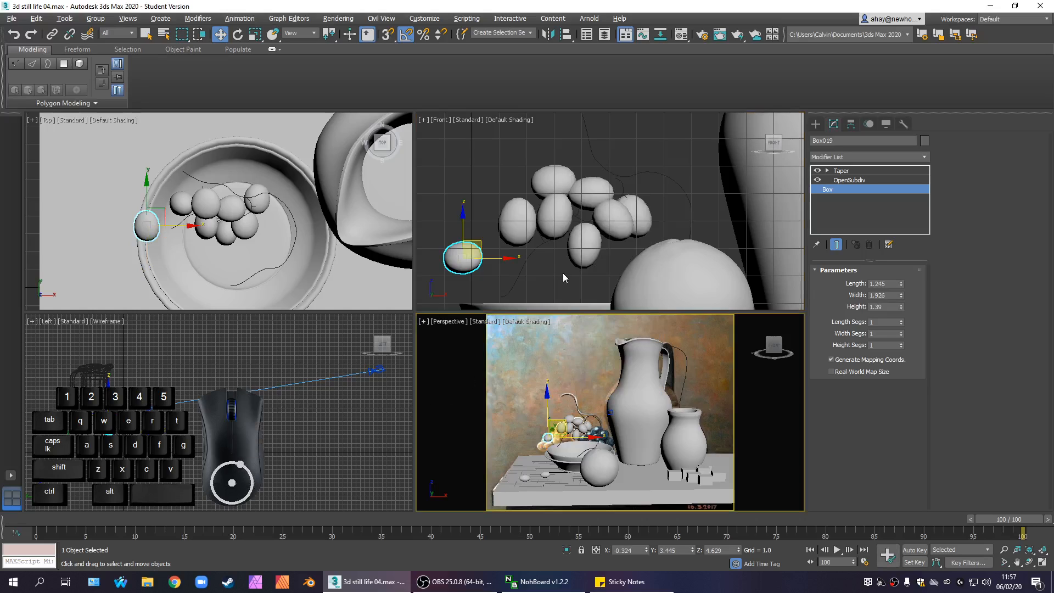
right_click(562, 272)
right_click(562, 350)
key(alt+w)
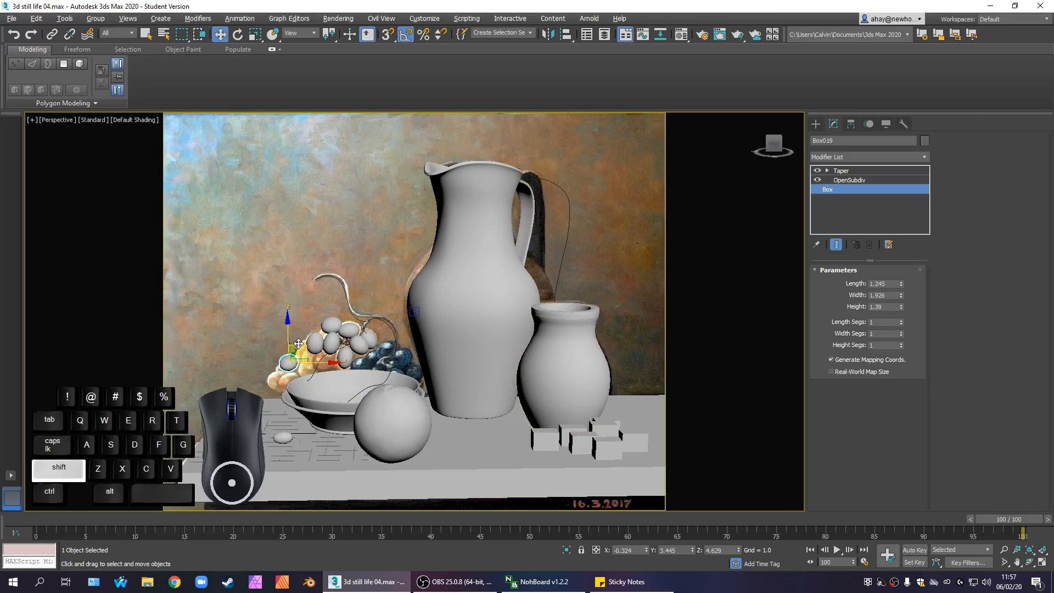
shift+drag(290, 329, 288, 362)
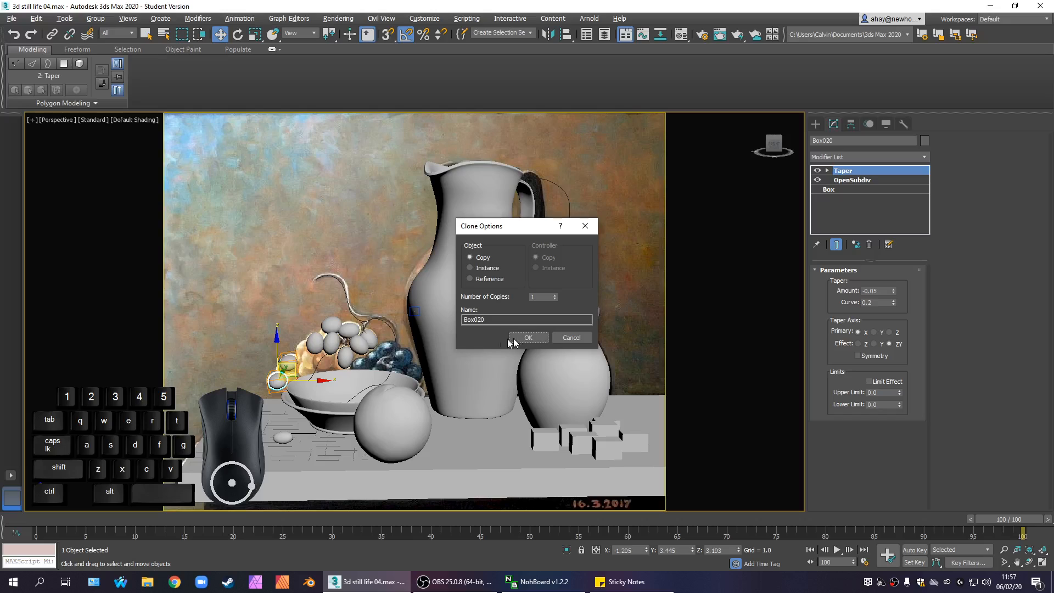
click(514, 337)
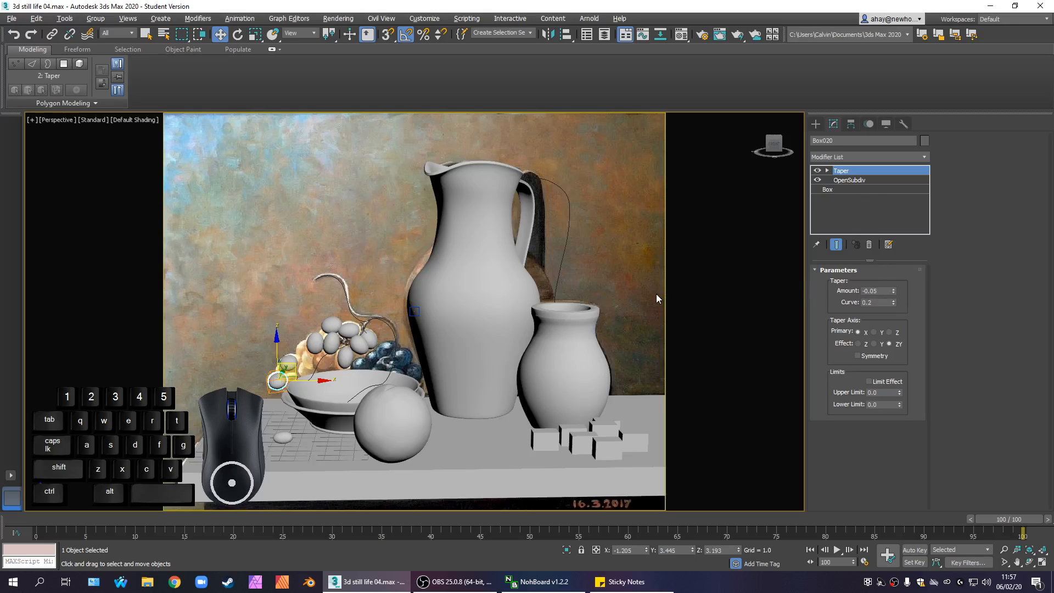
mouse_move(299, 367)
mouse_down()
mouse_move(288, 367)
mouse_move(318, 365)
mouse_move(296, 366)
mouse_up()
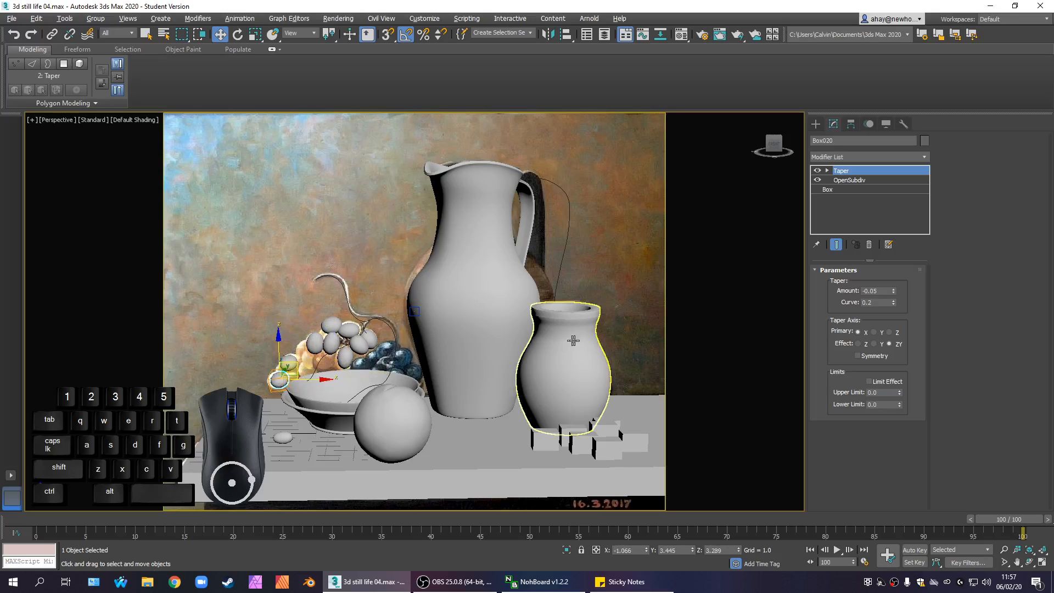
Open the newest grape's OpenSubdiv settings and examine its position against the neighbouring grape and bowl rim from above
key(alt+w)
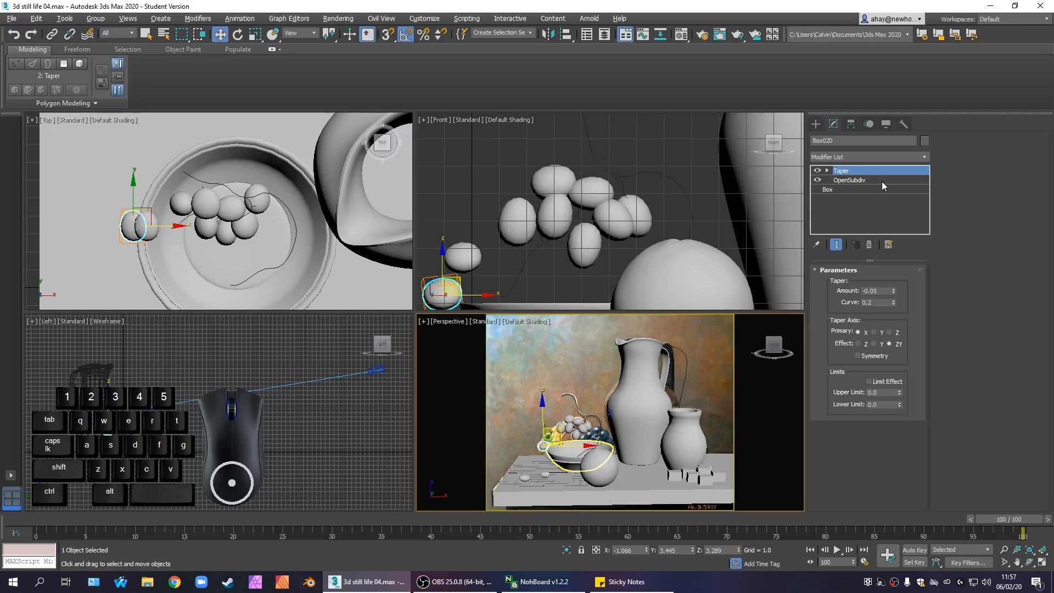
click(881, 181)
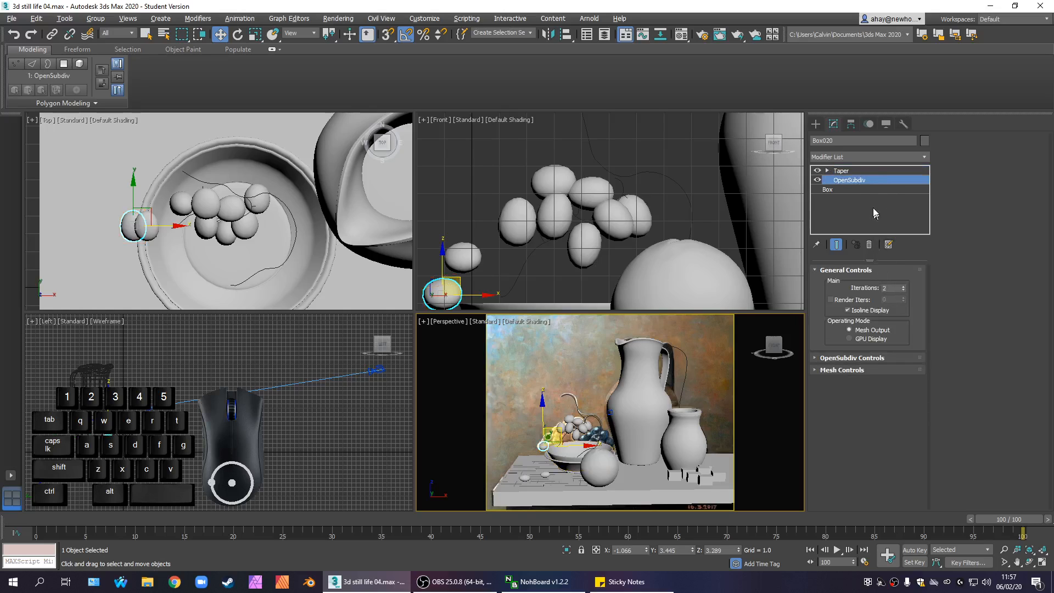
middle_drag(209, 243, 239, 226)
scroll(209, 218, up, 4)
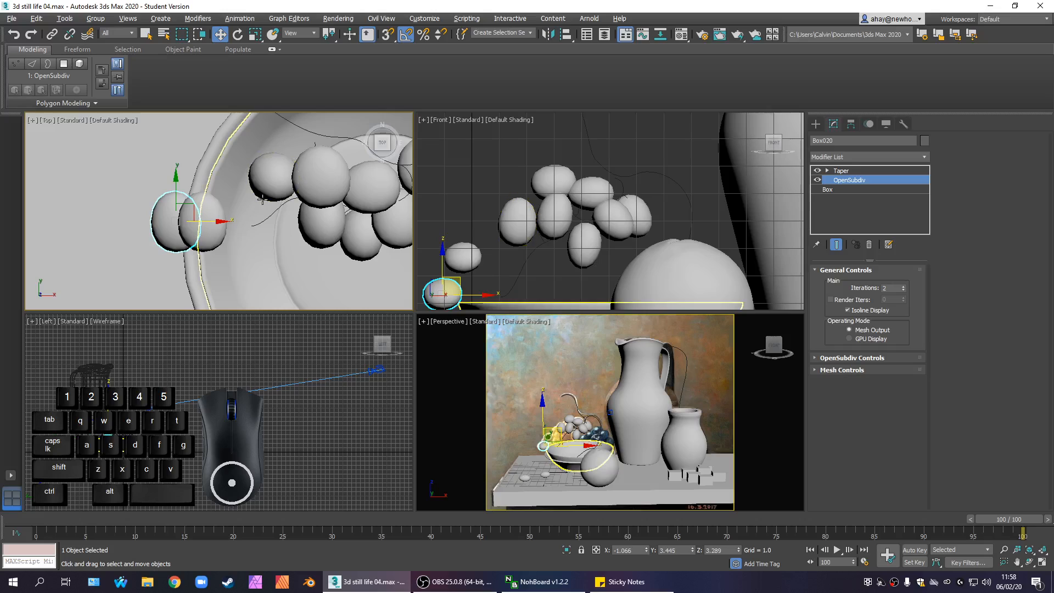
scroll(263, 210, down, 5)
scroll(224, 218, up, 5)
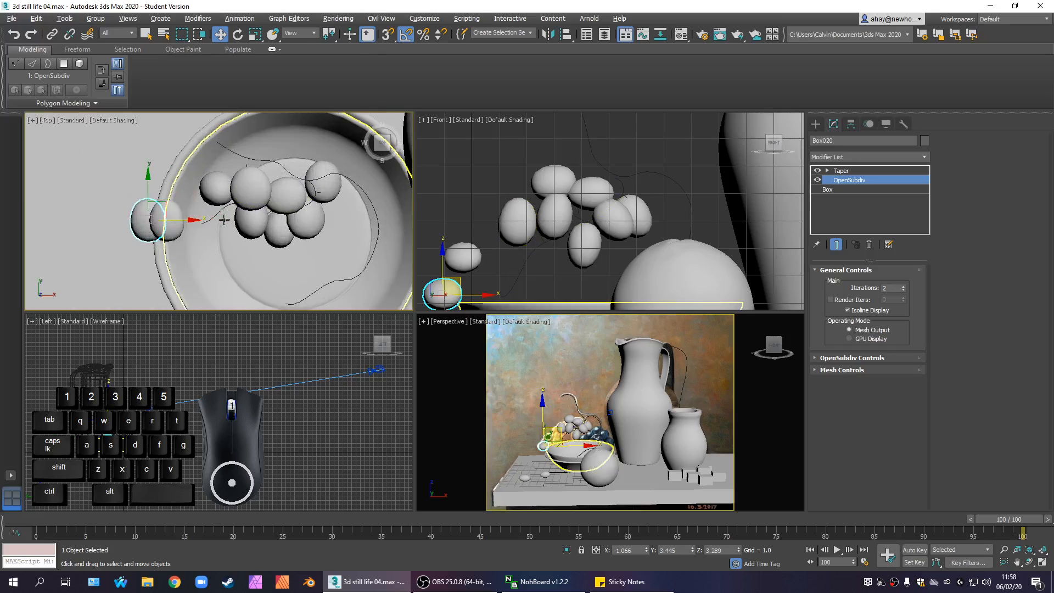
middle_drag(206, 220, 256, 223)
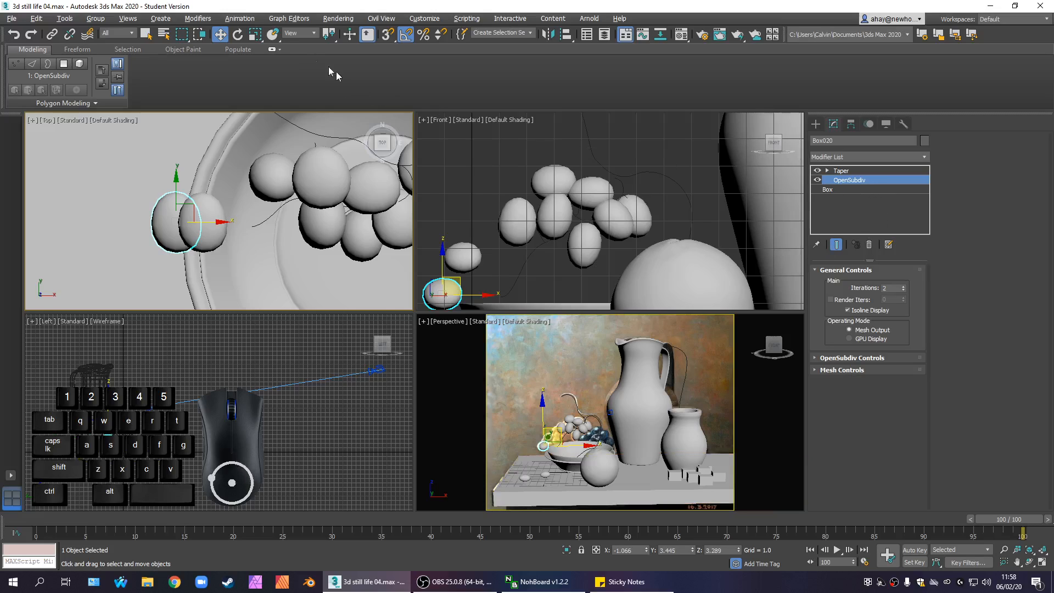
Rotate the selected lower grape onto its side with a slight tilt and move it to about X -0.695, Z 3.602
click(238, 35)
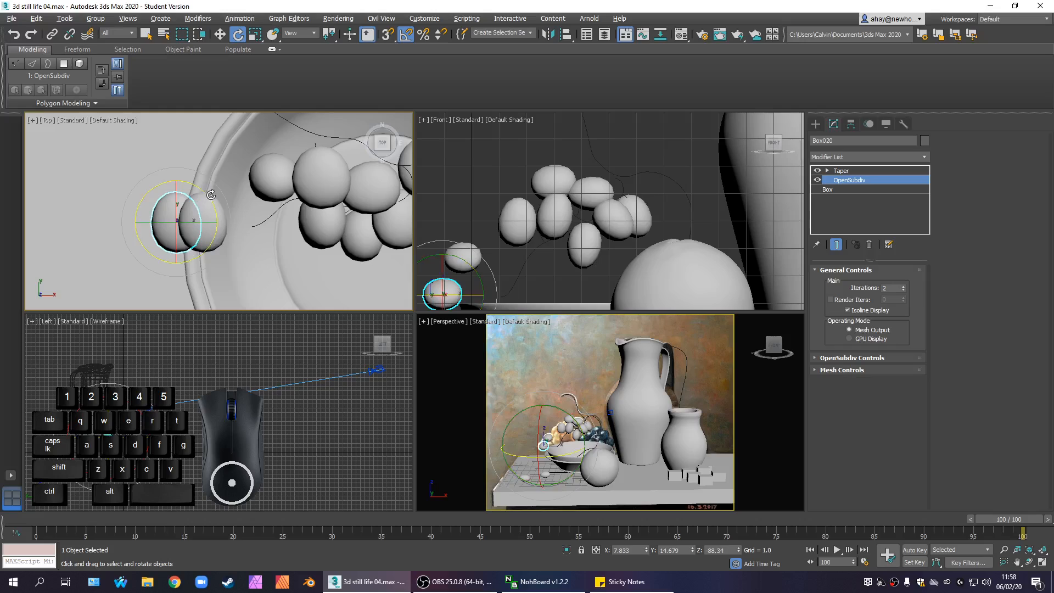
drag(211, 195, 178, 160)
middle_drag(494, 223, 588, 153)
scroll(566, 192, up, 2)
key(w)
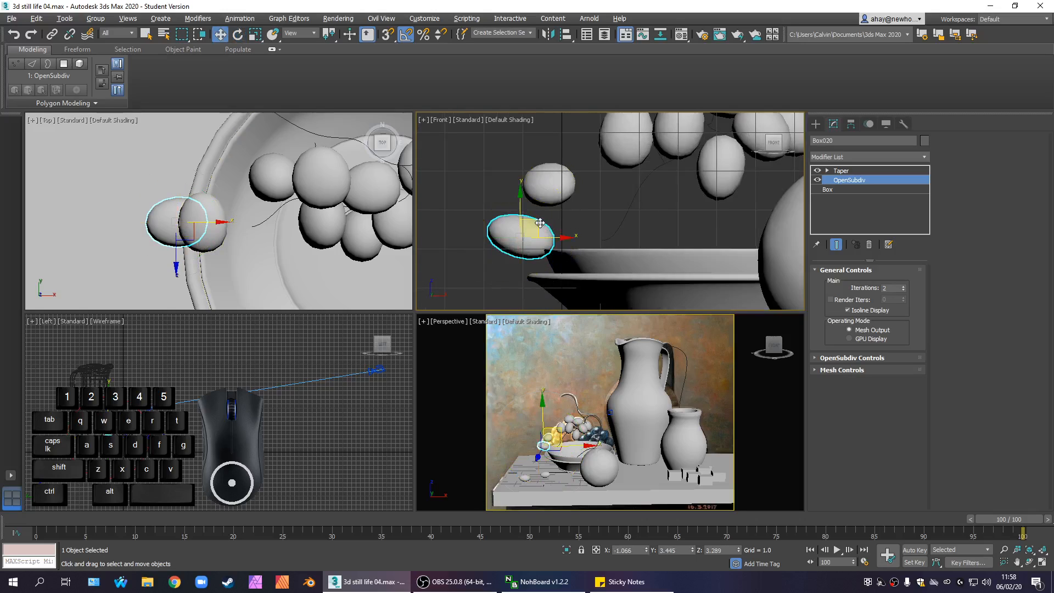
drag(540, 222, 554, 212)
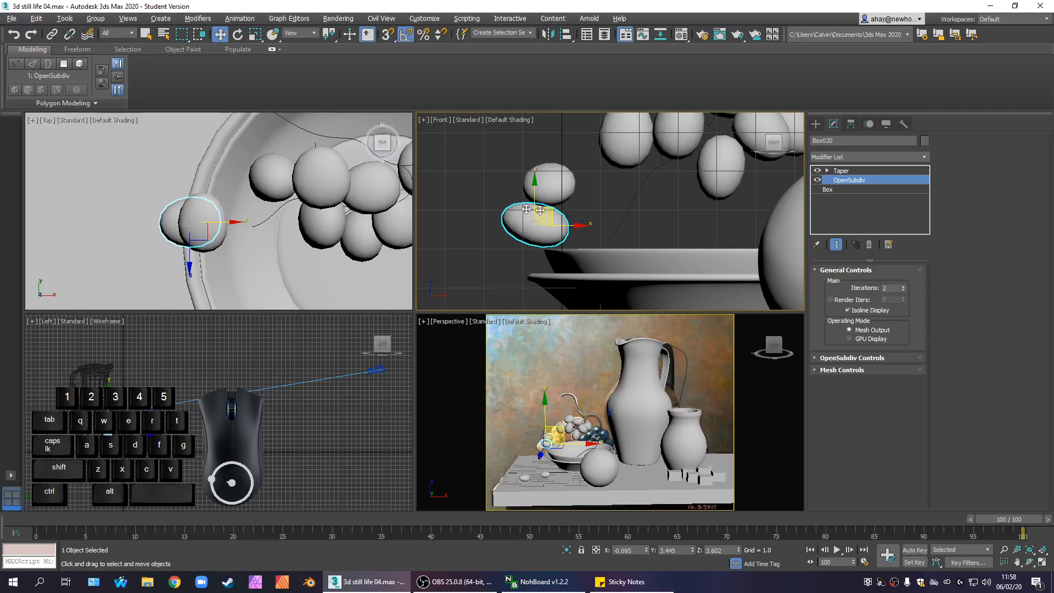
In the Top view, move the lower grape to about X -0.142, Y 2.697 and the upper one to X 0.106, Y 3.6
right_click(203, 237)
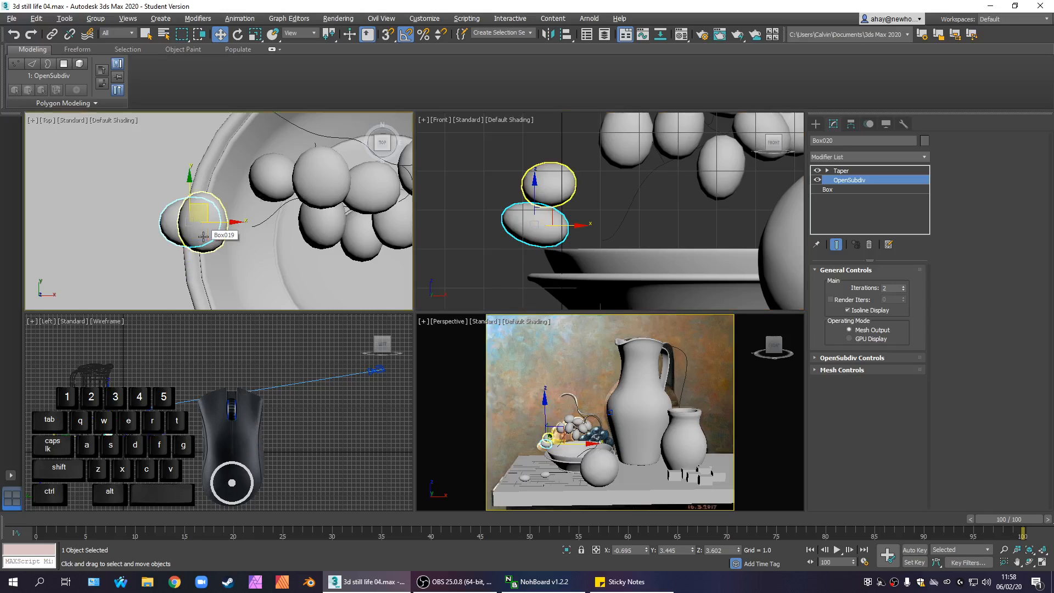
drag(206, 211, 229, 238)
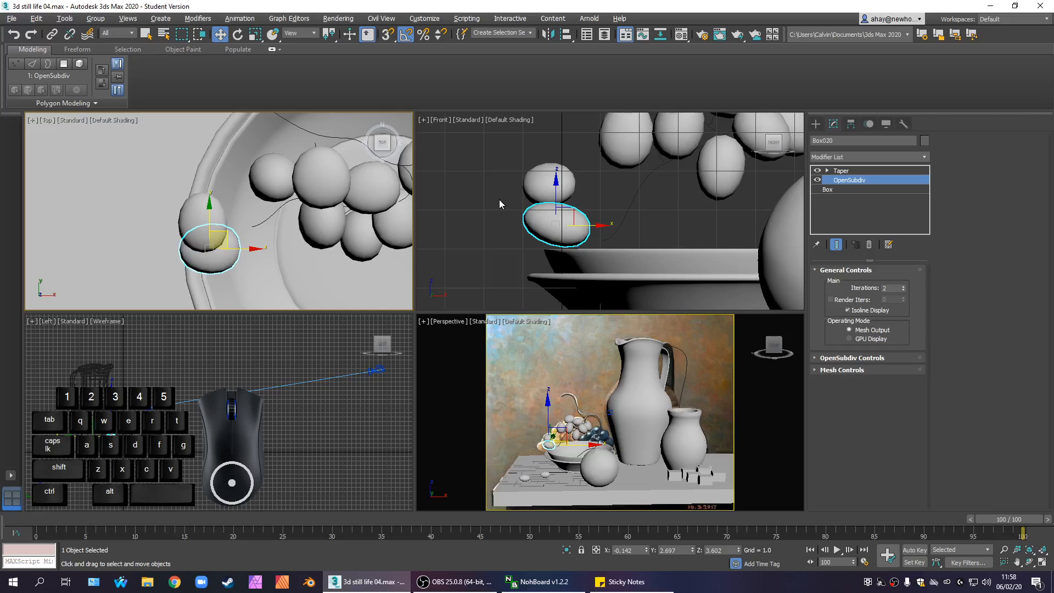
click(827, 171)
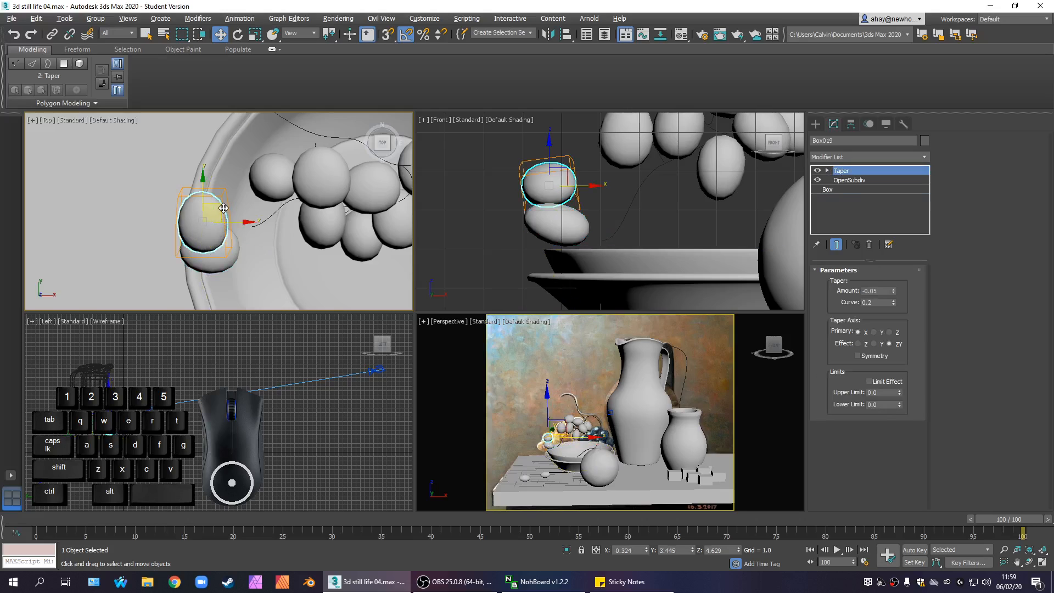
drag(221, 208, 239, 202)
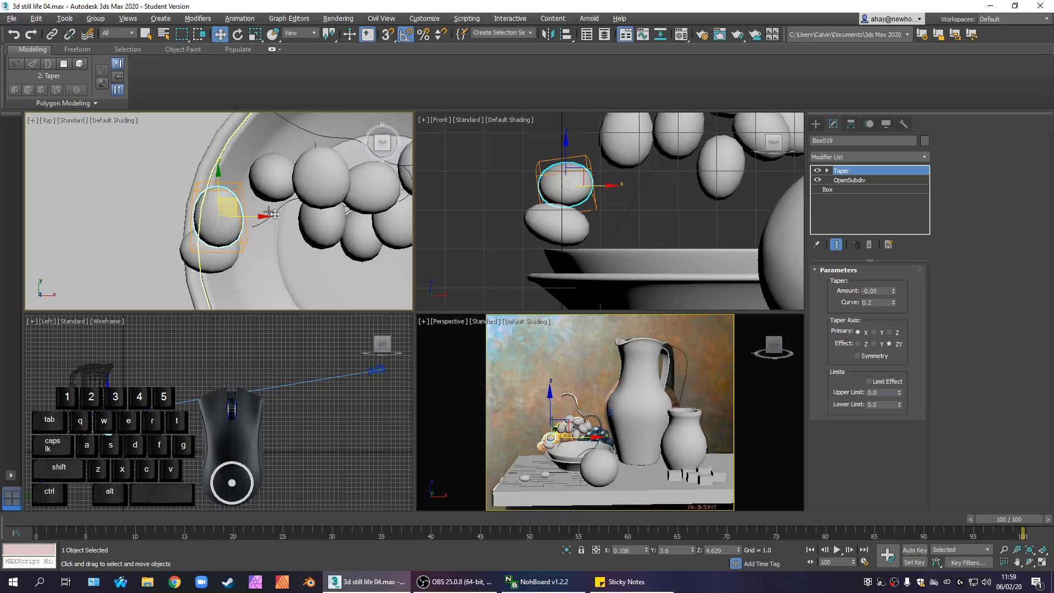
Set the lower grape's base box height to 1.543 and move the grape in the Front view to about X 0.056, Z 3.371
click(556, 223)
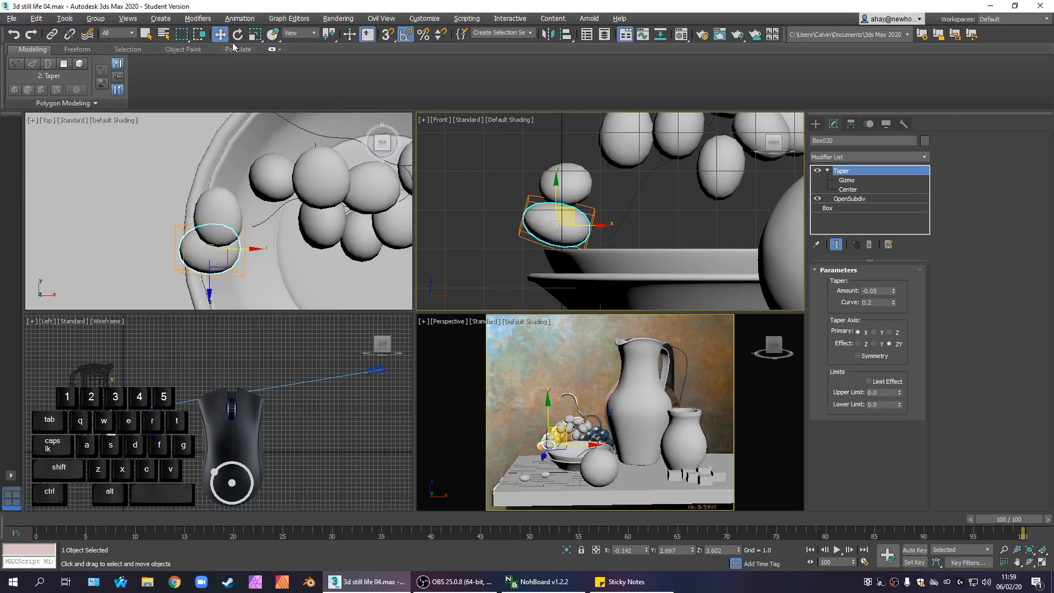
key(alt+w)
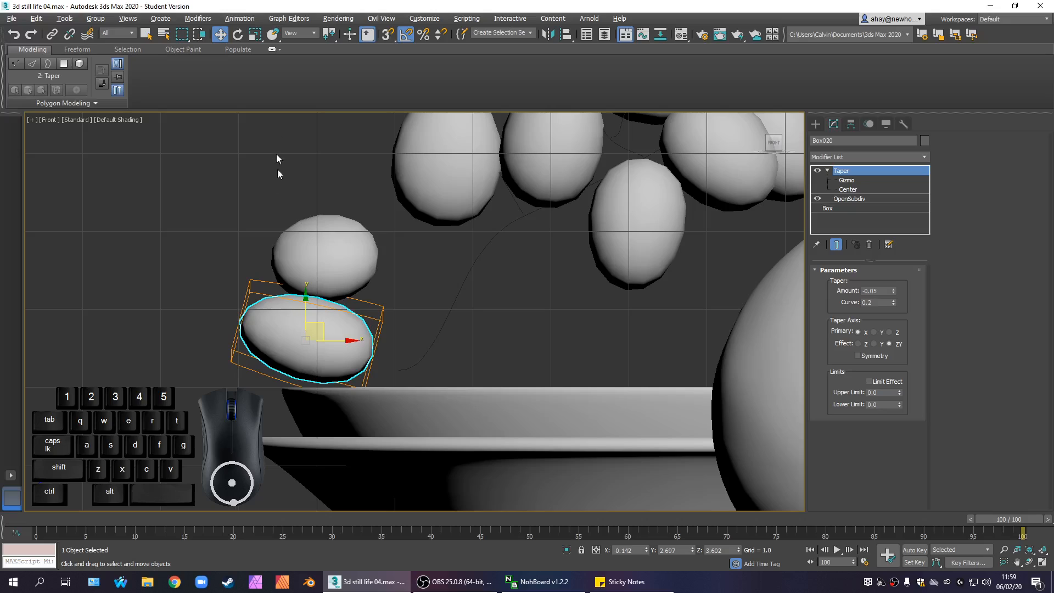
click(874, 208)
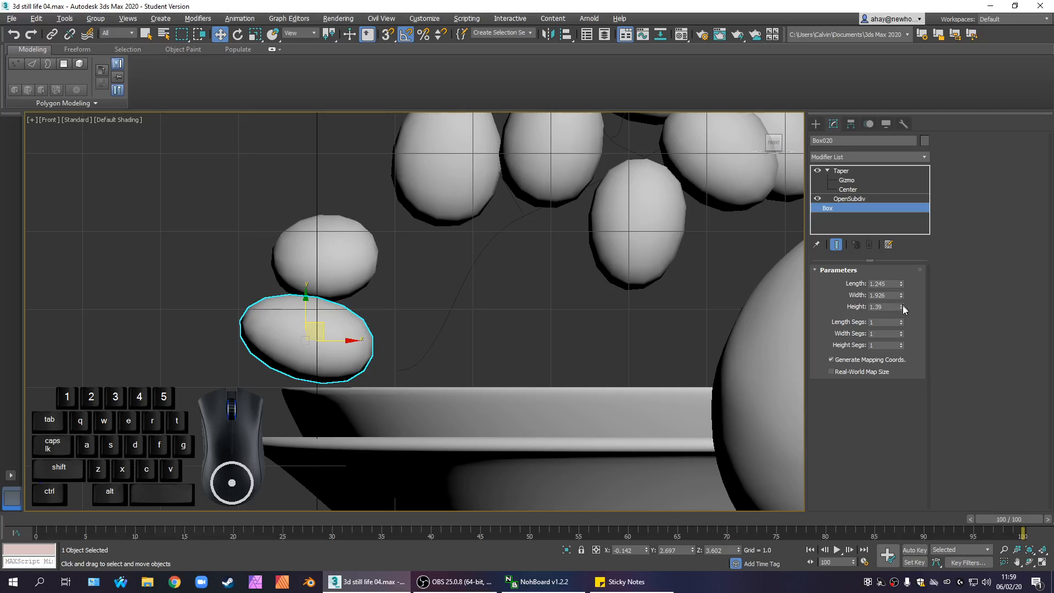
drag(902, 307, 904, 304)
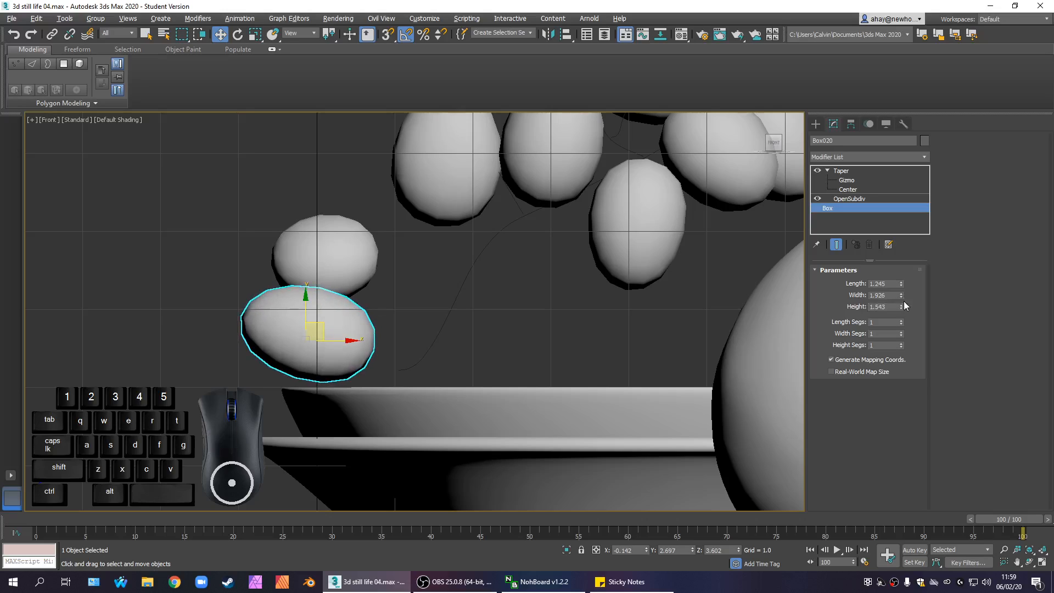
drag(319, 326, 335, 344)
click(403, 291)
key(alt+w)
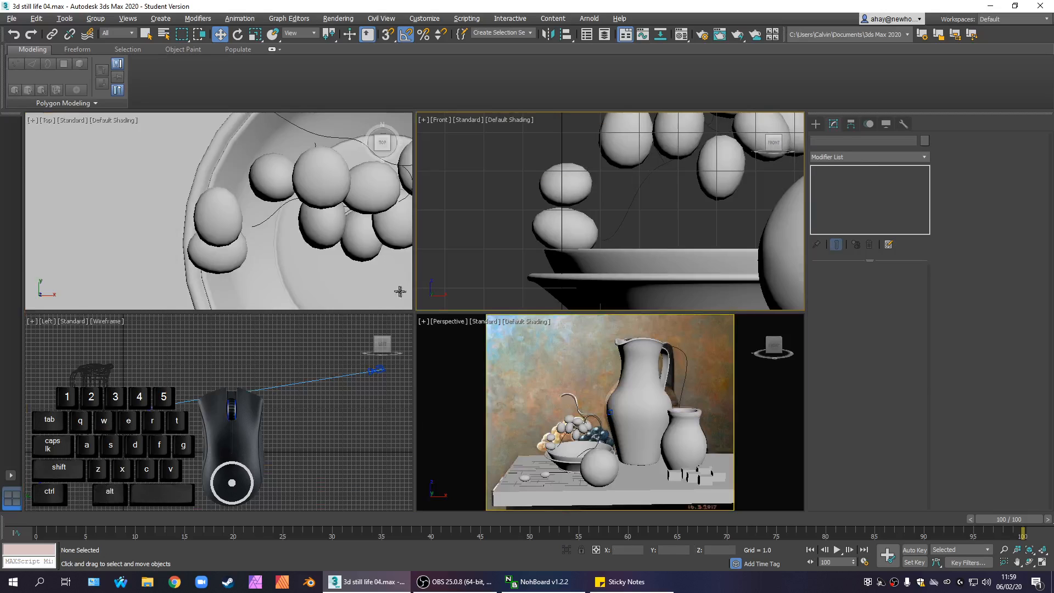
Examine in the Front view how the two outer grapes sit against the bowl rim and the rest of the bunch
click(472, 247)
click(241, 240)
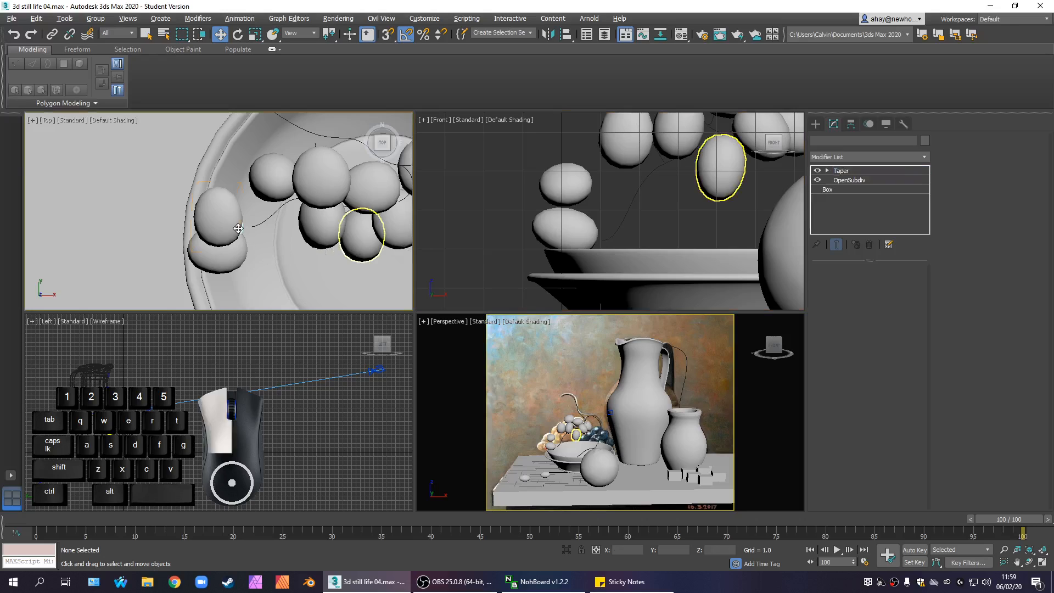
click(639, 202)
key(alt+w)
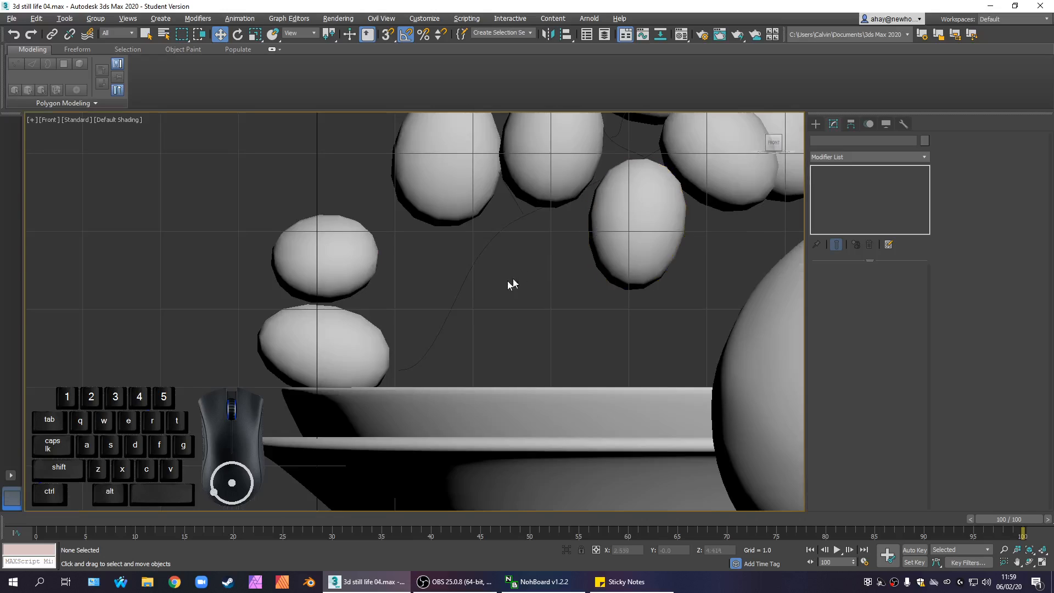
click(378, 338)
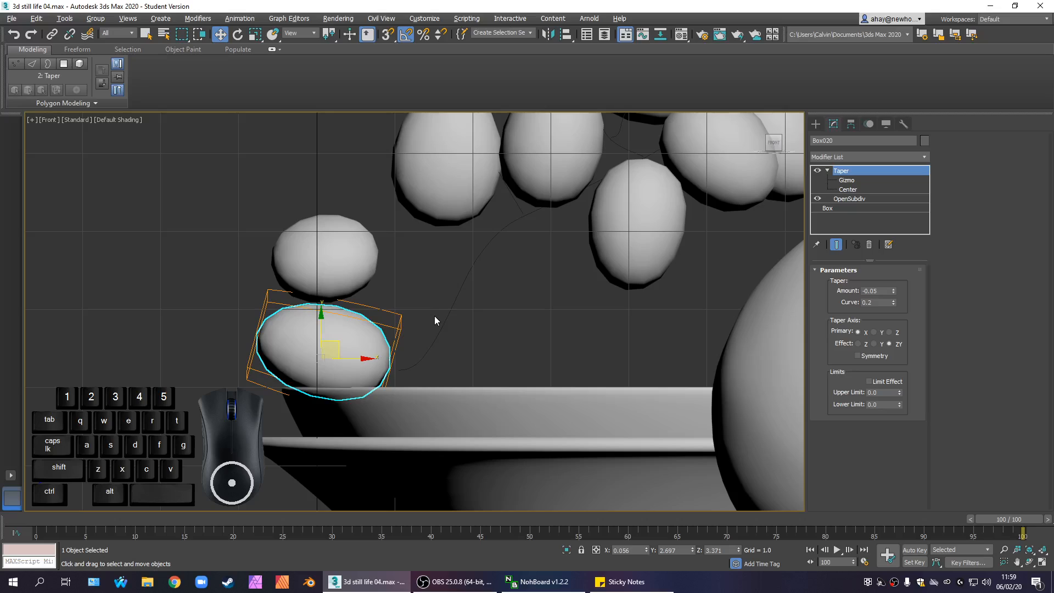
key(alt+w)
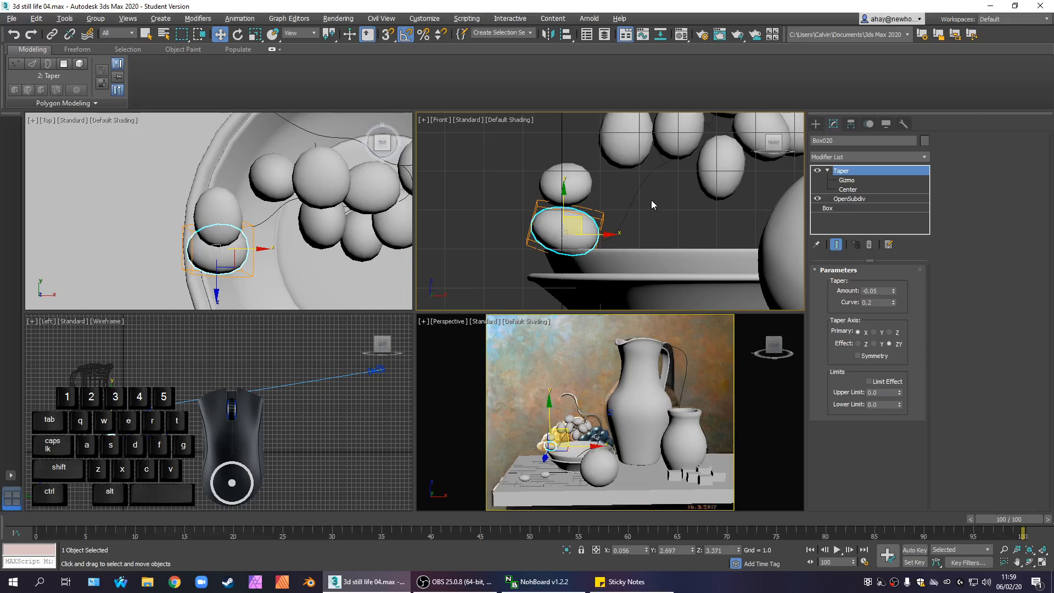
scroll(651, 200, down, 4)
scroll(630, 209, up, 4)
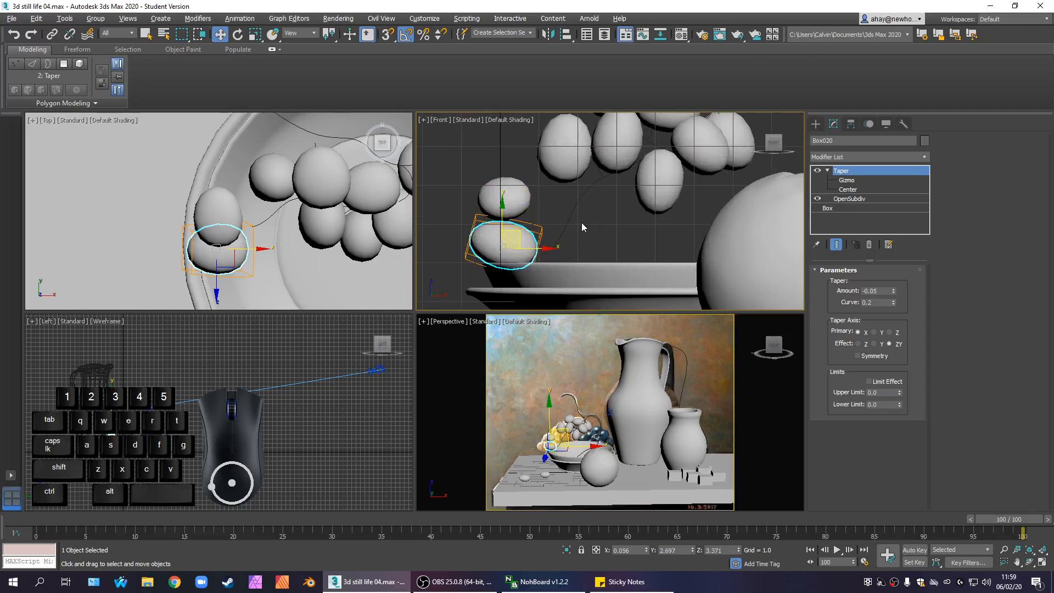
middle_drag(582, 223, 627, 211)
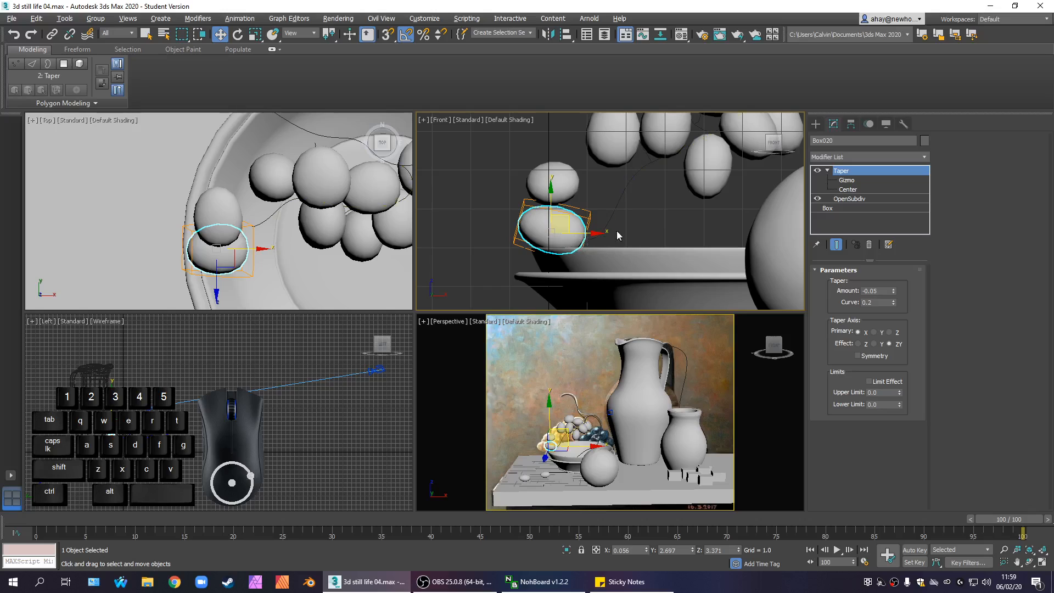
middle_drag(661, 216, 674, 190)
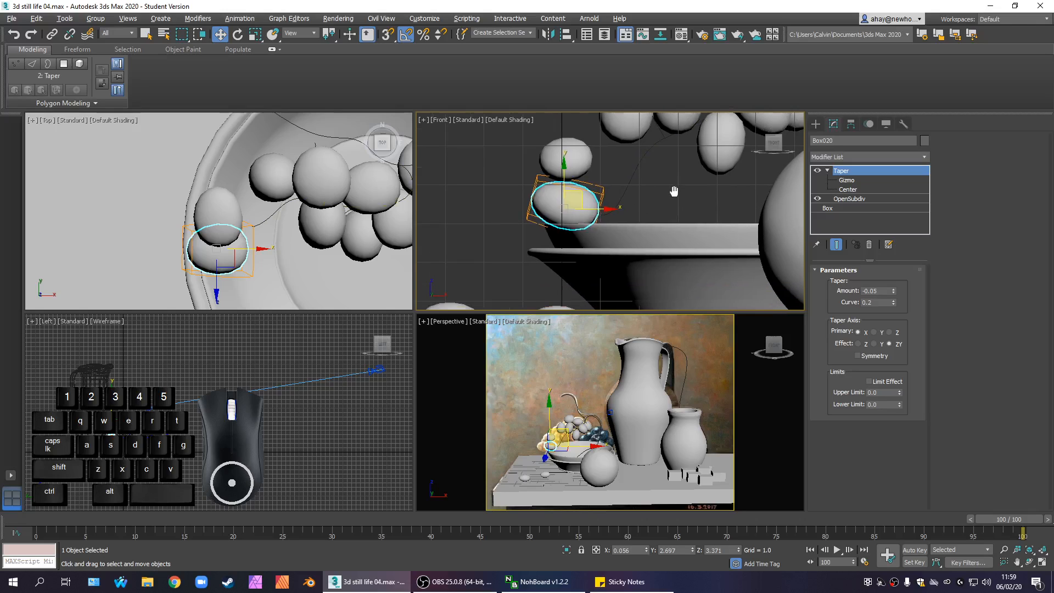
scroll(666, 212, down, 3)
scroll(665, 213, up, 3)
scroll(661, 222, down, 4)
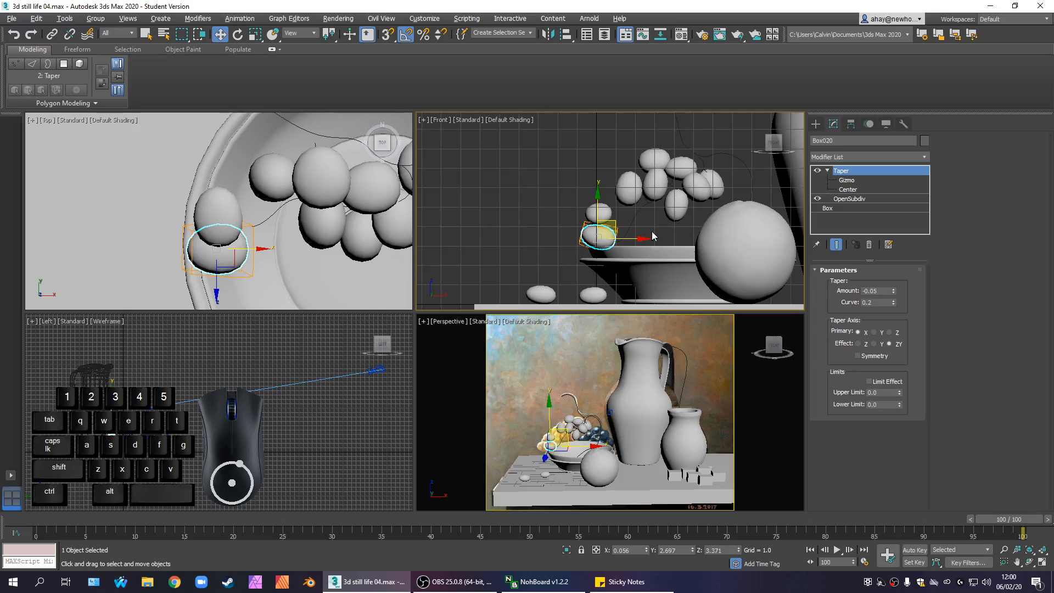
key(alt+w)
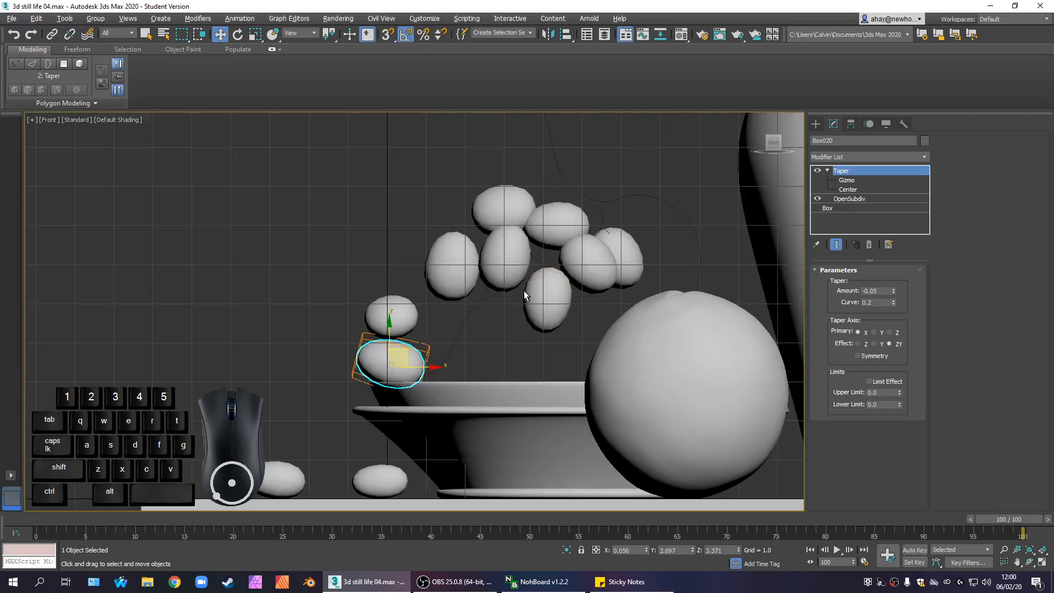
key(alt+w)
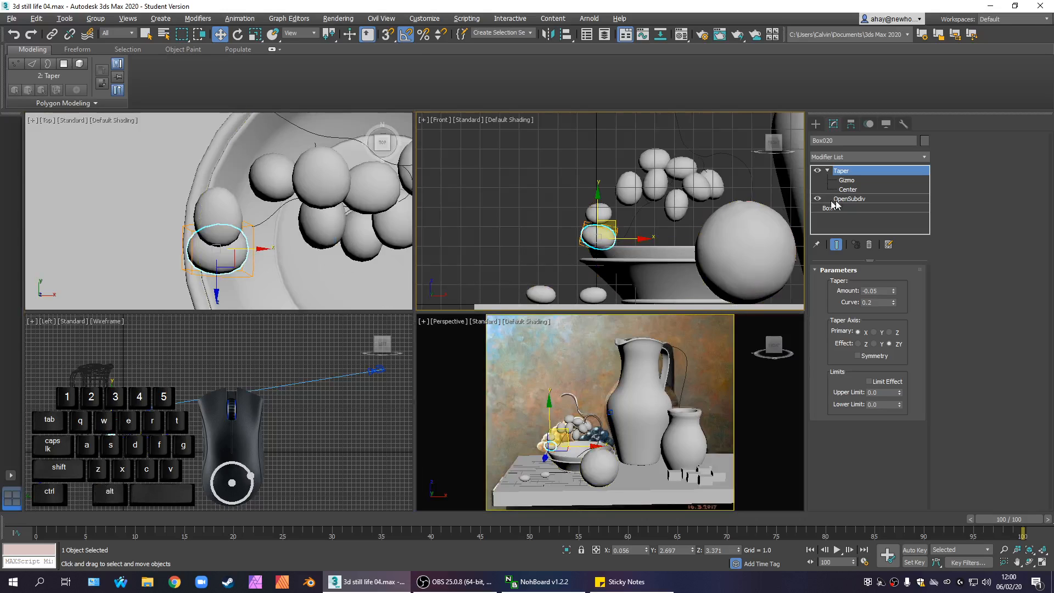
Nudge the lower grape in the Perspective view to about X 0.072, Z 3.388 and rotate it to reduce its tilt
right_click(577, 399)
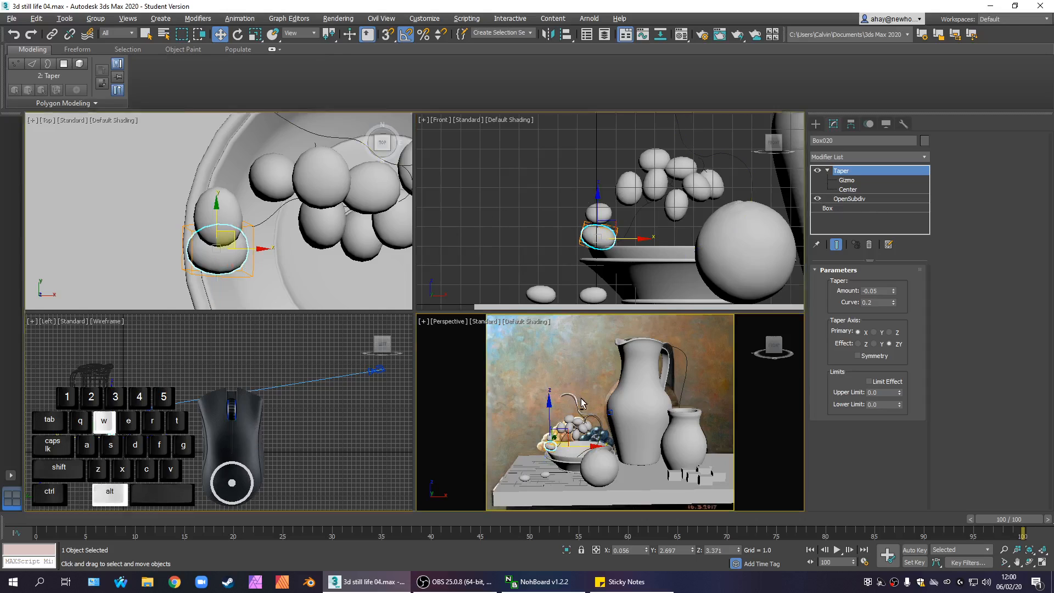
key(alt+w)
scroll(307, 377, up, 3)
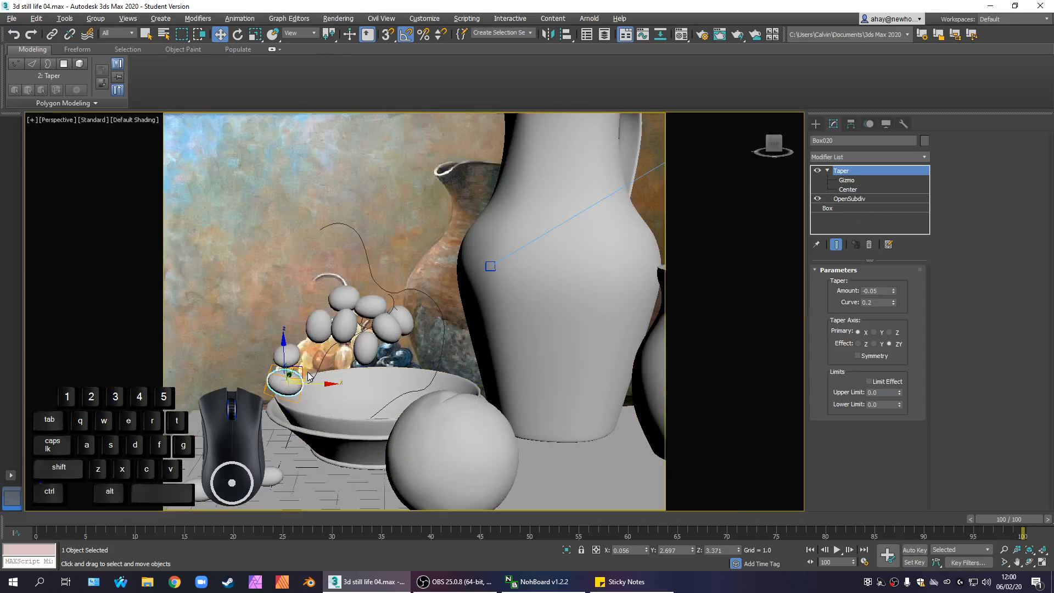
scroll(307, 377, down, 3)
scroll(306, 377, up, 3)
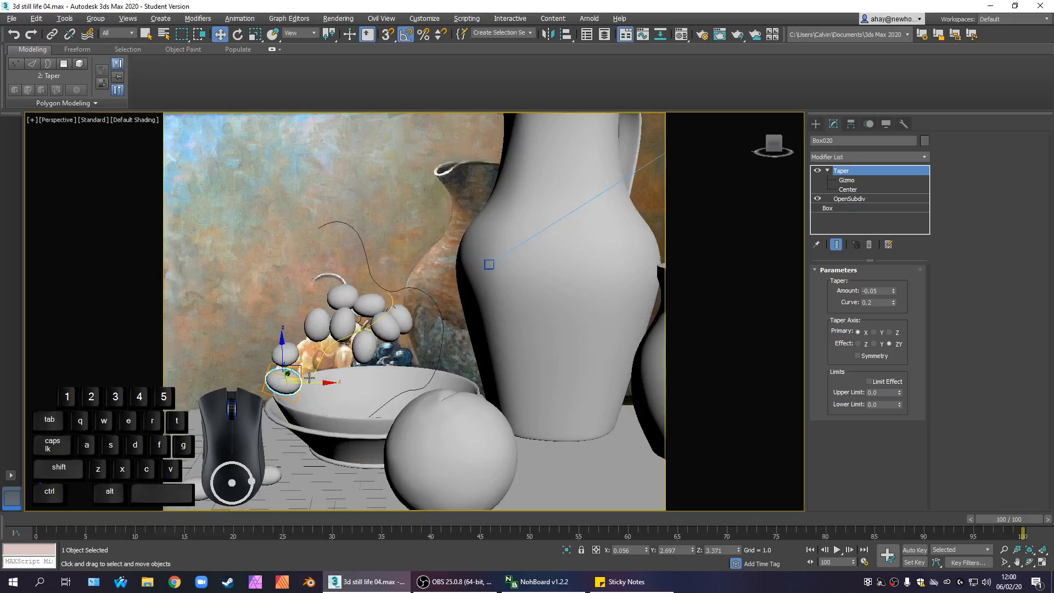
scroll(306, 376, down, 3)
mouse_move(308, 366)
mouse_down()
mouse_move(354, 360)
mouse_move(309, 369)
mouse_move(321, 357)
mouse_move(314, 344)
mouse_move(311, 365)
mouse_up()
key(e)
key(w)
click(393, 339)
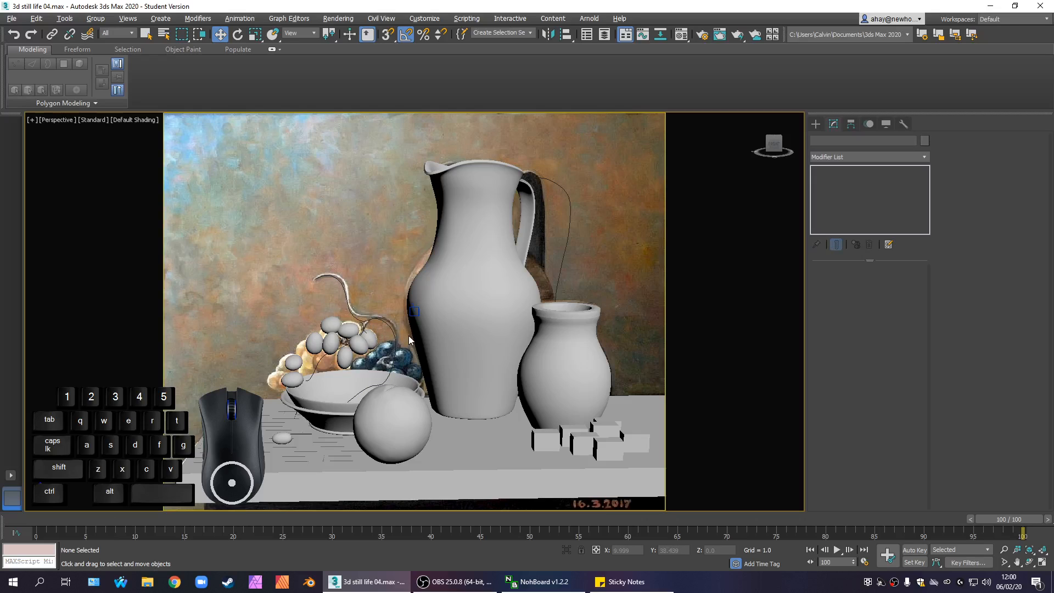
In the Front view, reposition the lower grape beneath the upper one at about X 0.186, Z 3.435
key(alt+w)
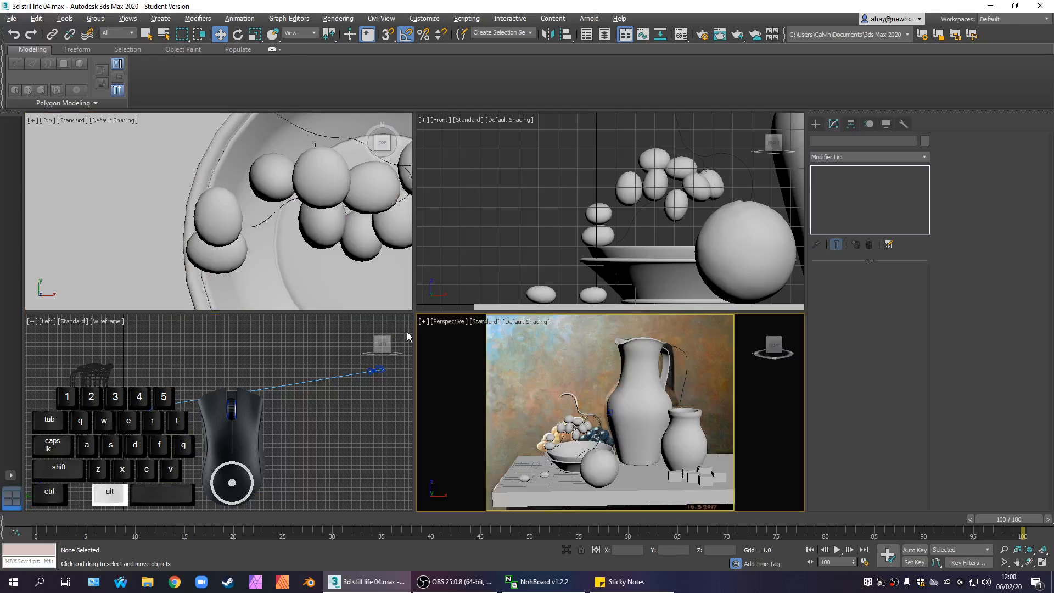
key(alt+w)
key(alt+w)
click(541, 276)
key(alt+w)
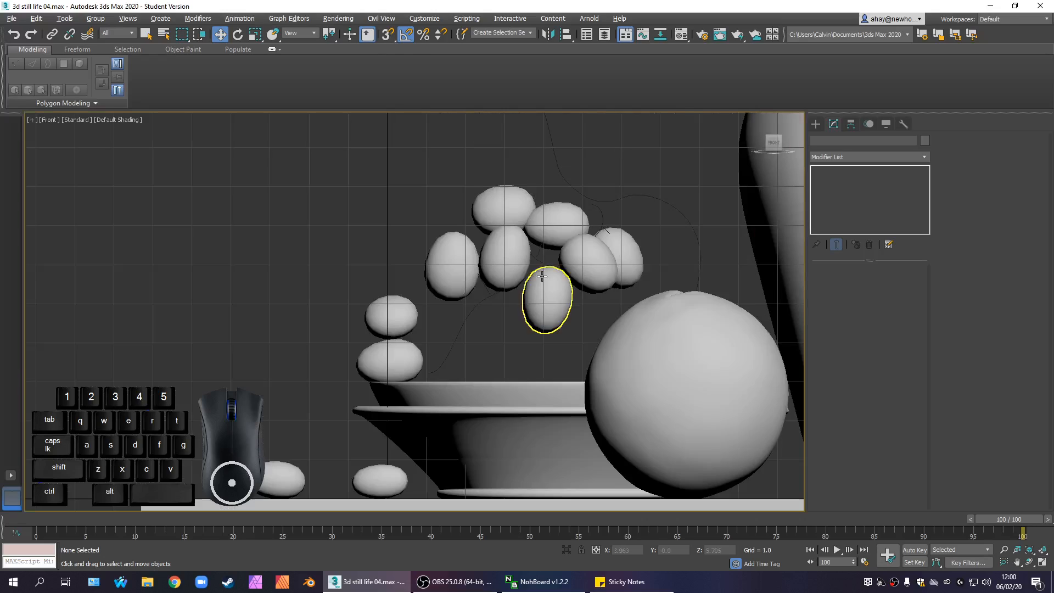
click(421, 346)
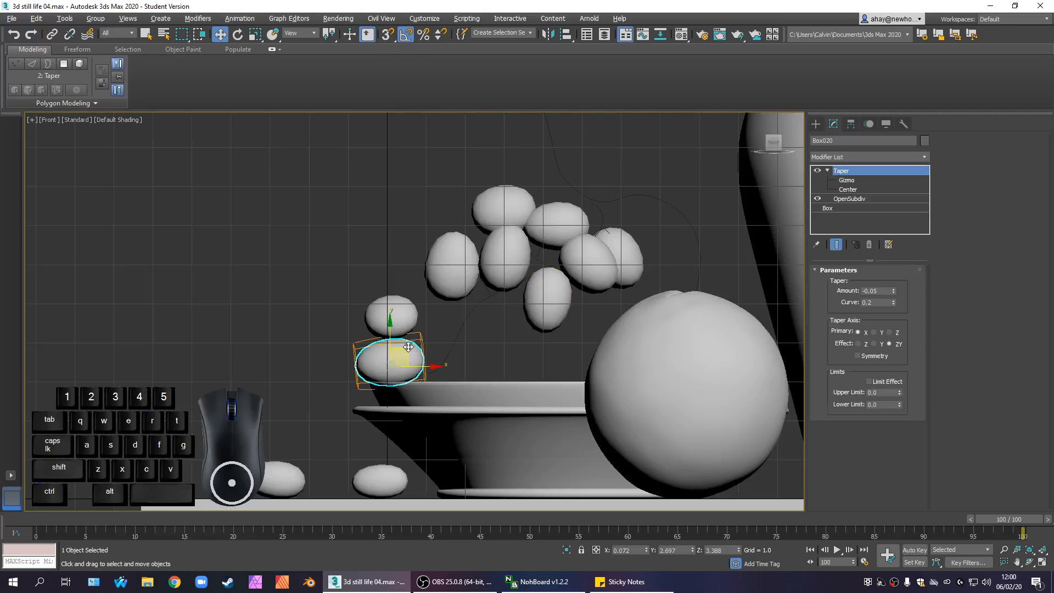
drag(404, 351, 401, 352)
click(298, 360)
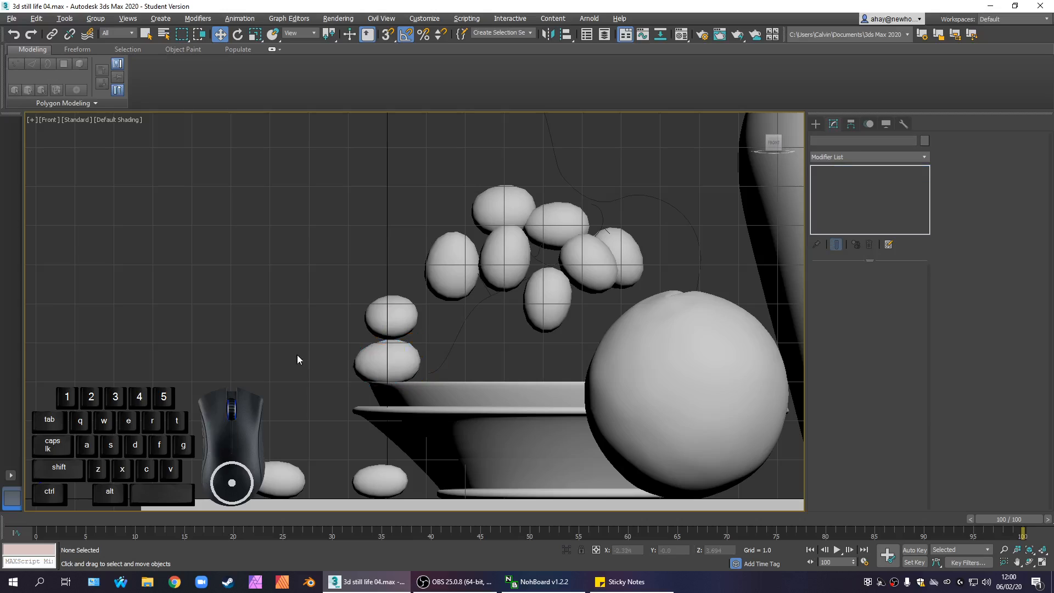
click(400, 352)
drag(400, 353, 409, 347)
click(305, 348)
Nudge the lower grape slightly further inward along the bowl rim in the Front view and deselect it
key(alt+w)
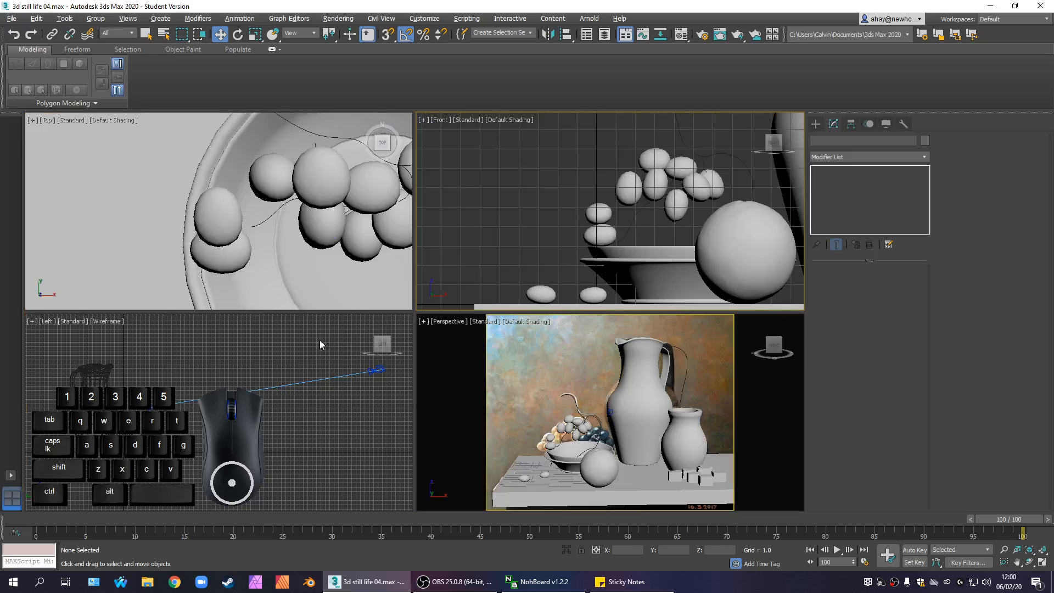
right_click(527, 250)
right_click(528, 248)
key(alt+w)
click(423, 344)
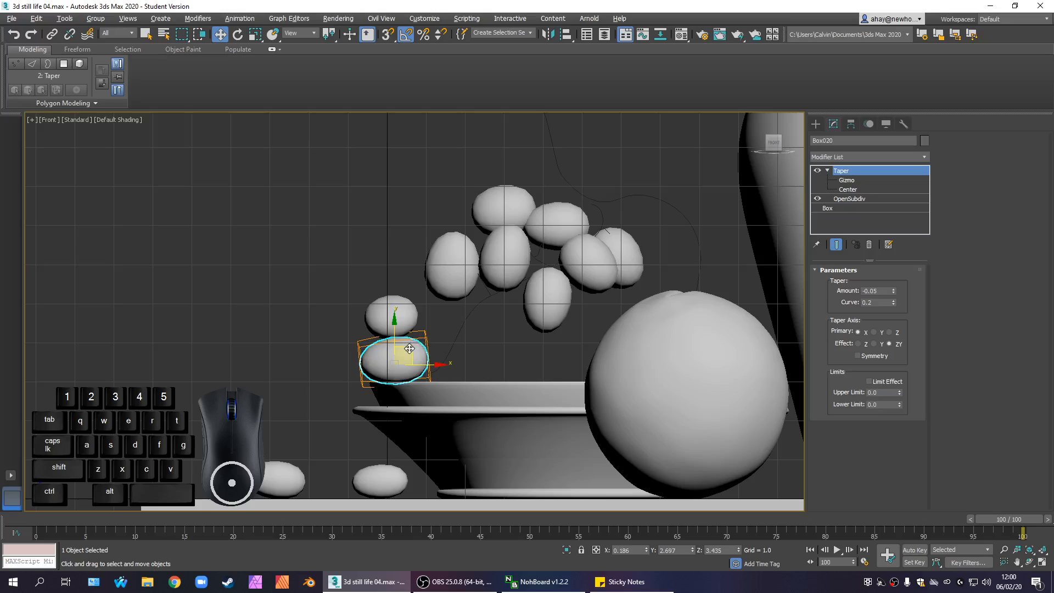
drag(409, 348, 412, 349)
click(339, 351)
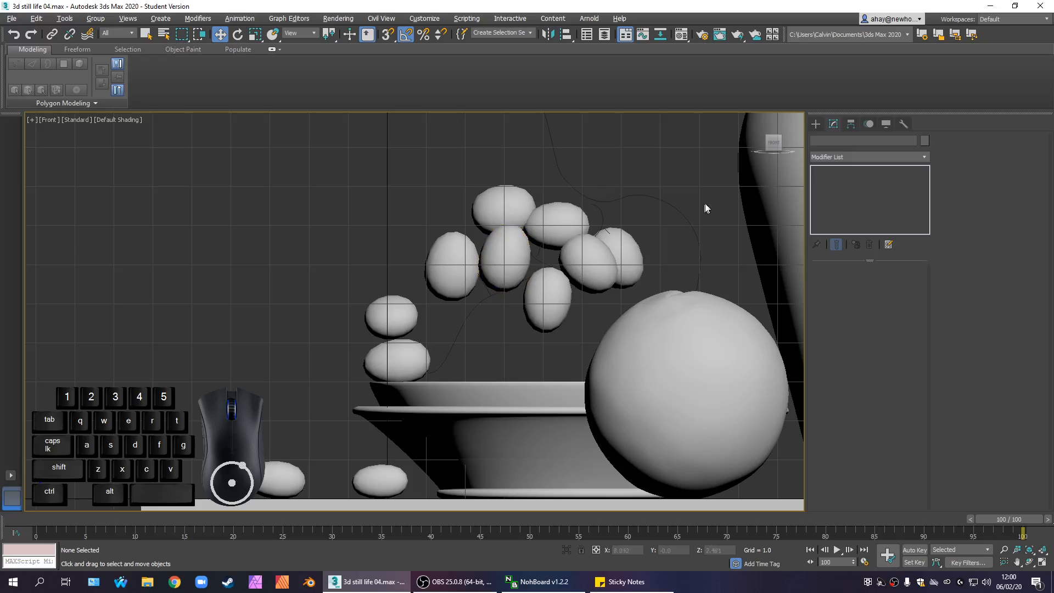
click(816, 124)
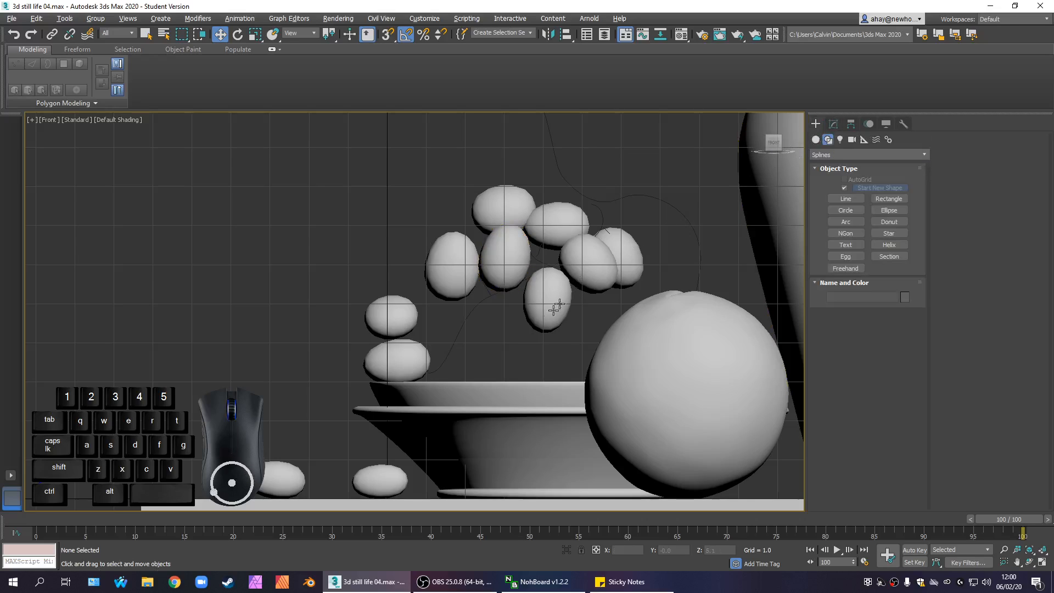
key(alt+w)
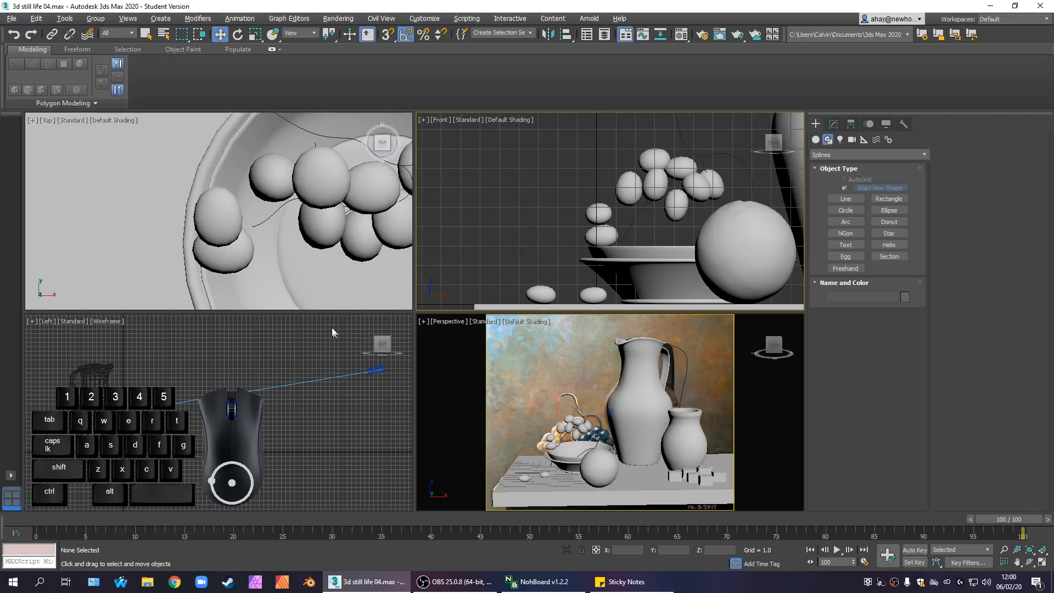
right_click(501, 234)
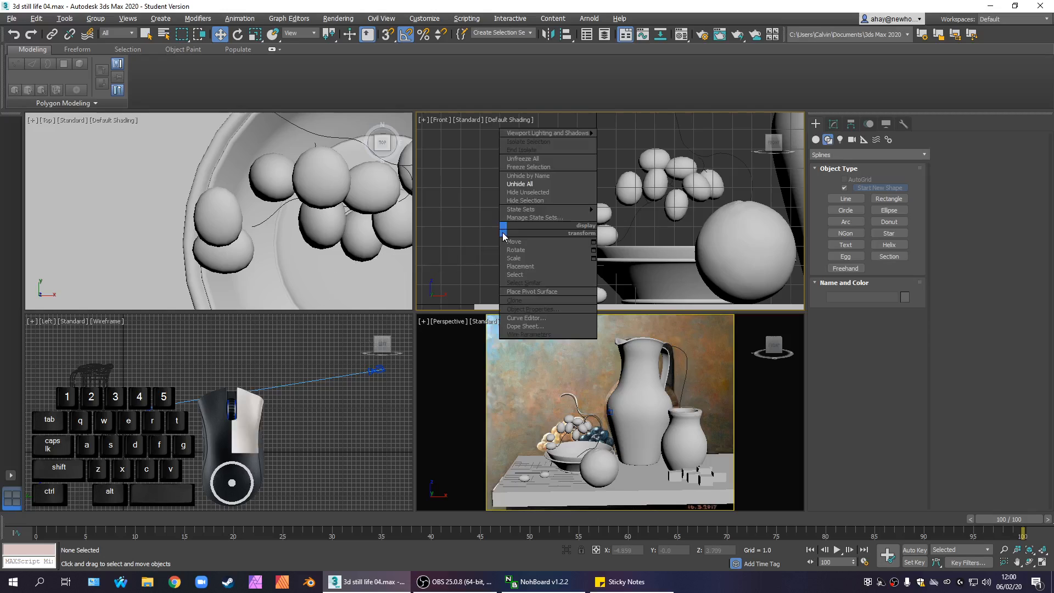
right_click(465, 229)
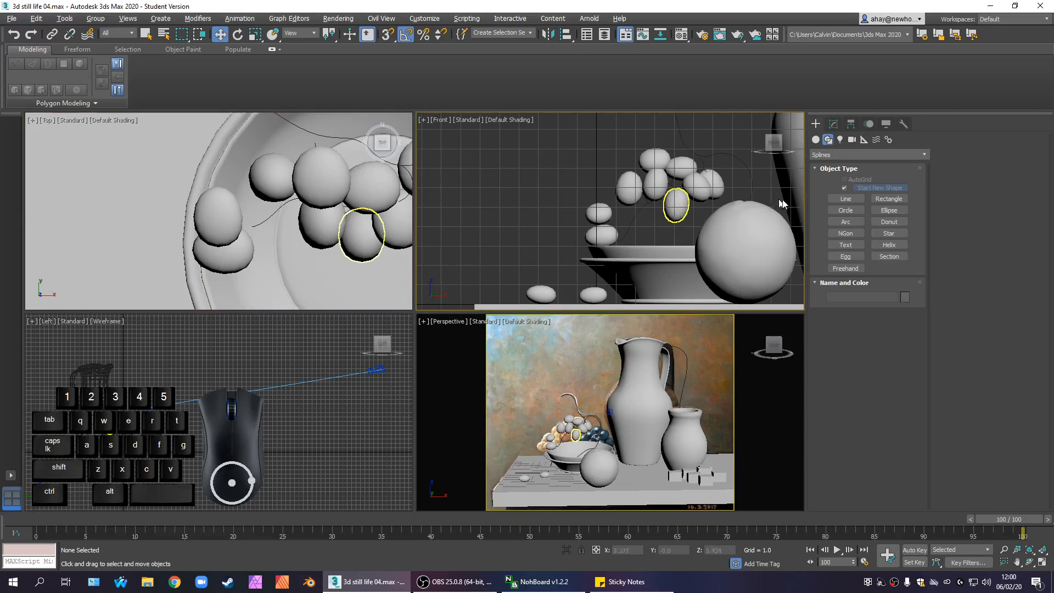
click(817, 139)
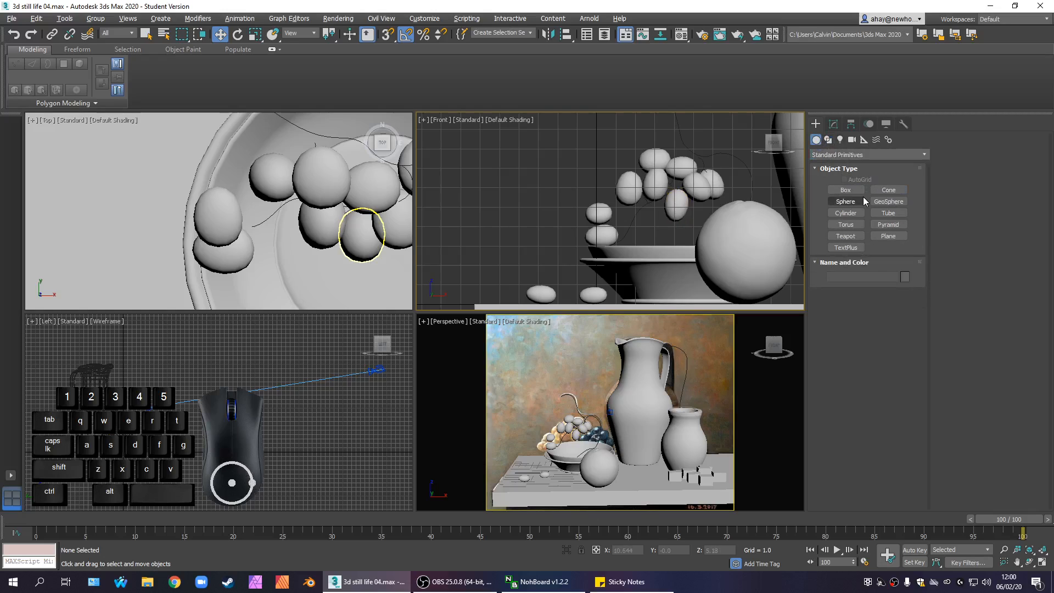
click(817, 125)
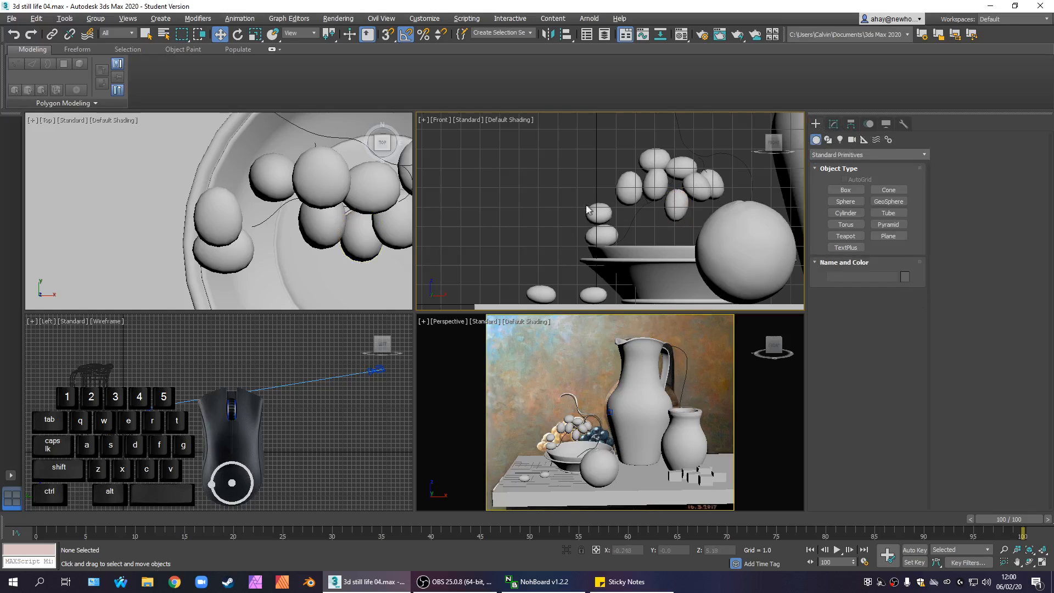
click(351, 269)
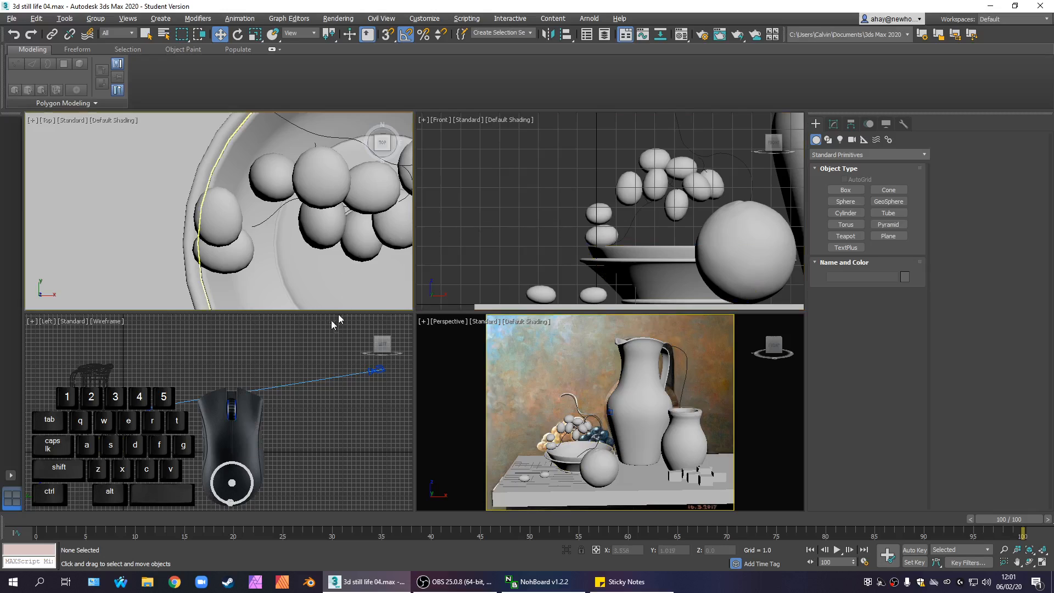
click(294, 351)
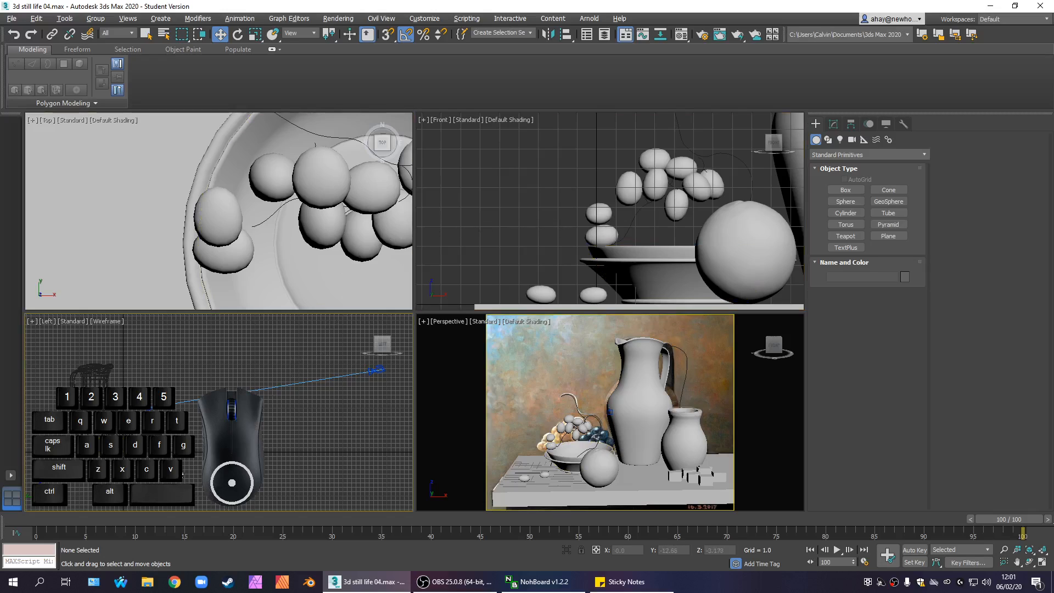
drag(88, 386, 58, 356)
click(198, 476)
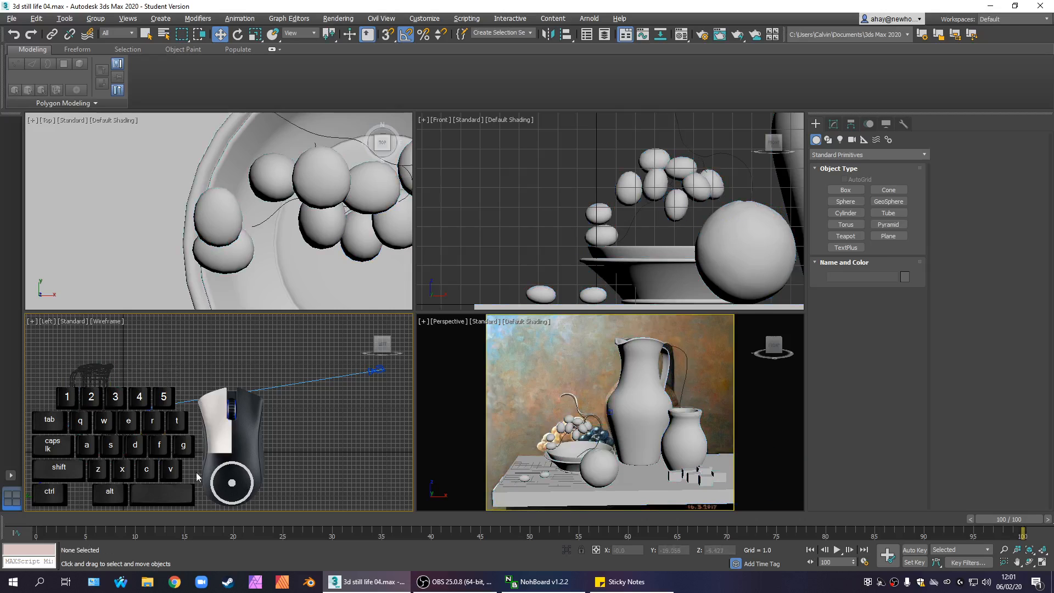
drag(60, 419, 59, 417)
click(275, 417)
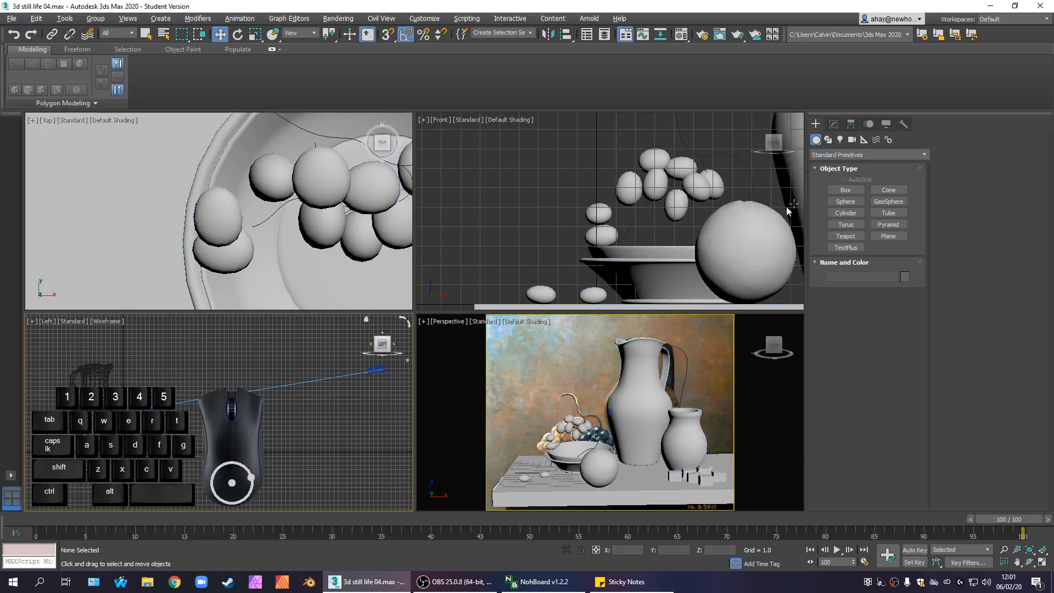
click(828, 140)
click(816, 140)
Clone the lowest middle grape of the hanging bunch as a copy, down toward the outer grapes at about X 2.809, Z 4.558
click(643, 221)
click(666, 214)
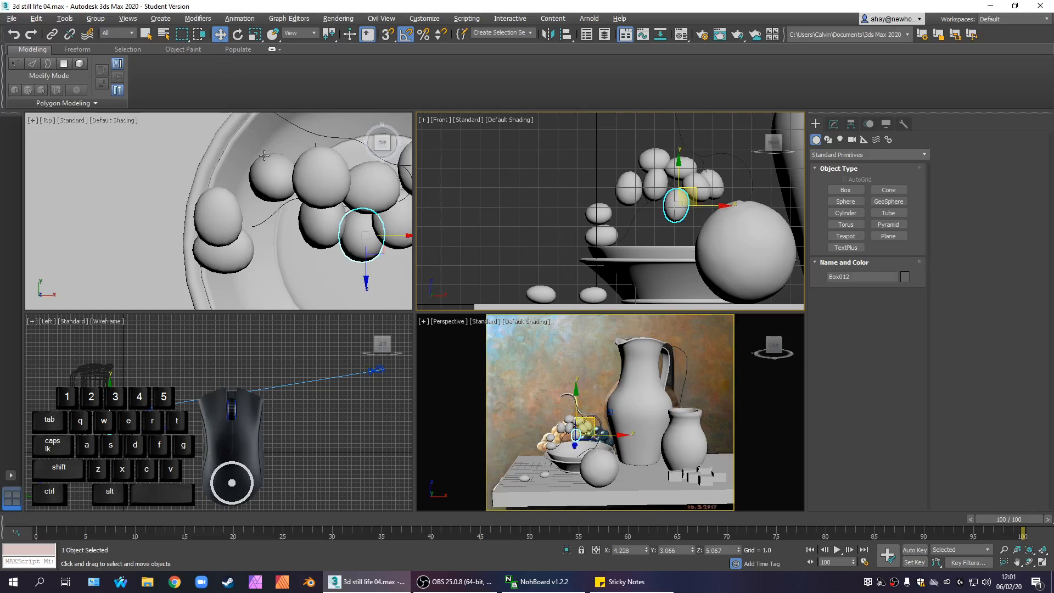
scroll(264, 156, down, 5)
middle_drag(258, 164, 256, 181)
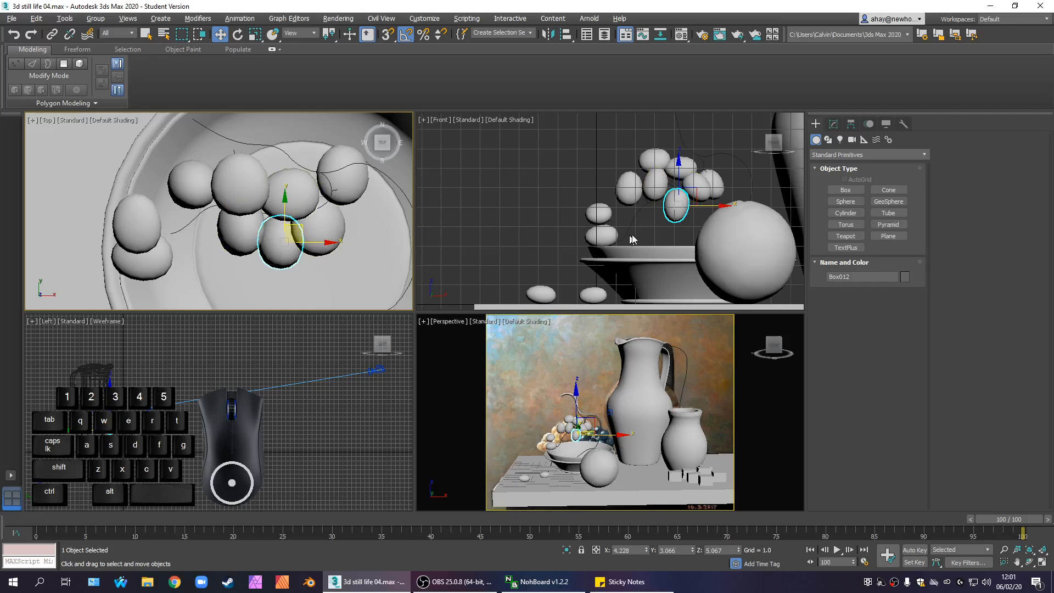
click(834, 124)
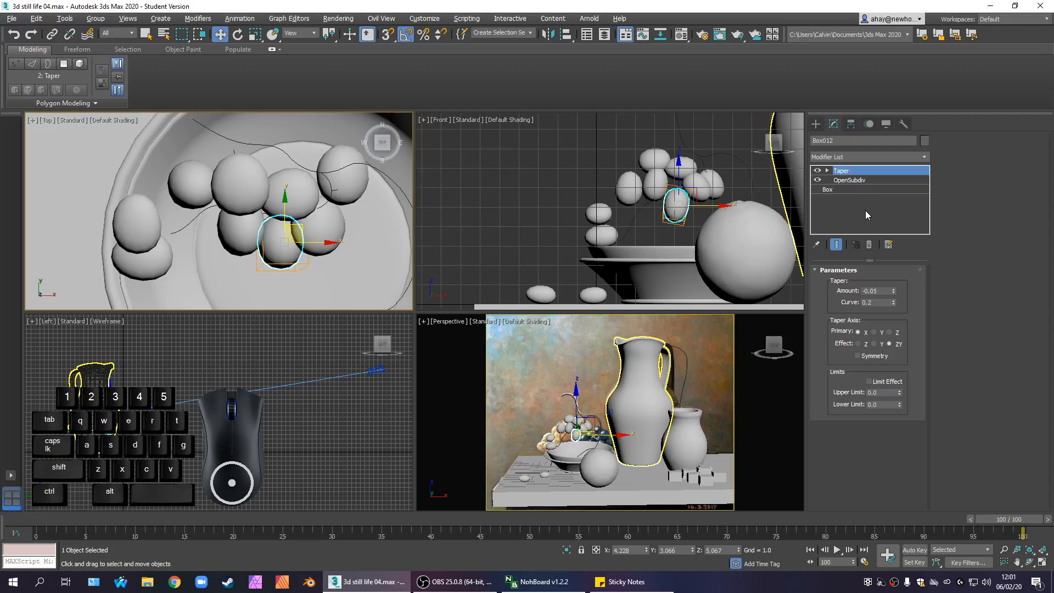
click(861, 189)
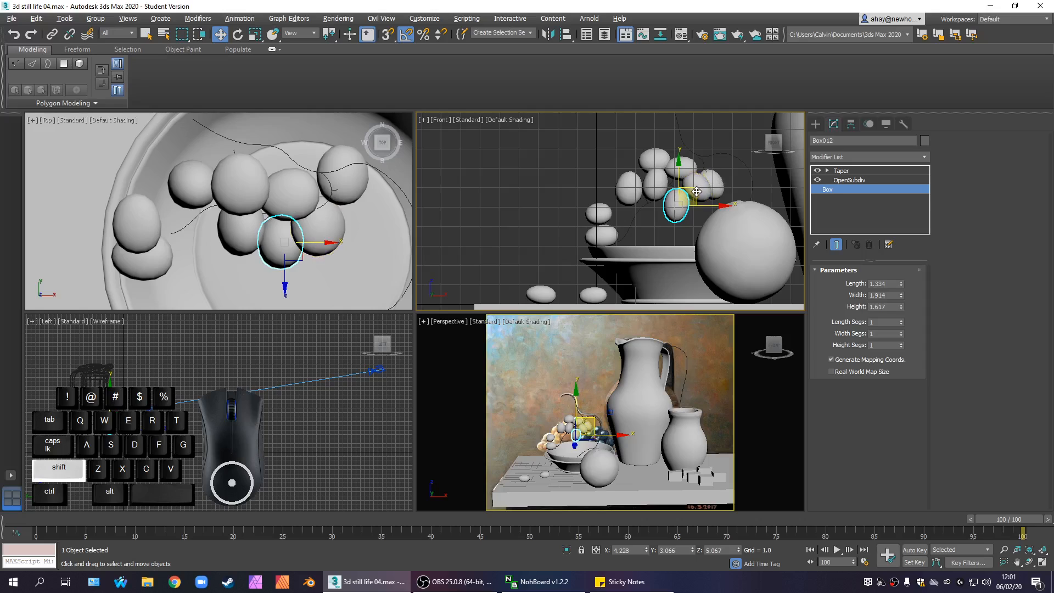
shift+drag(689, 193, 661, 205)
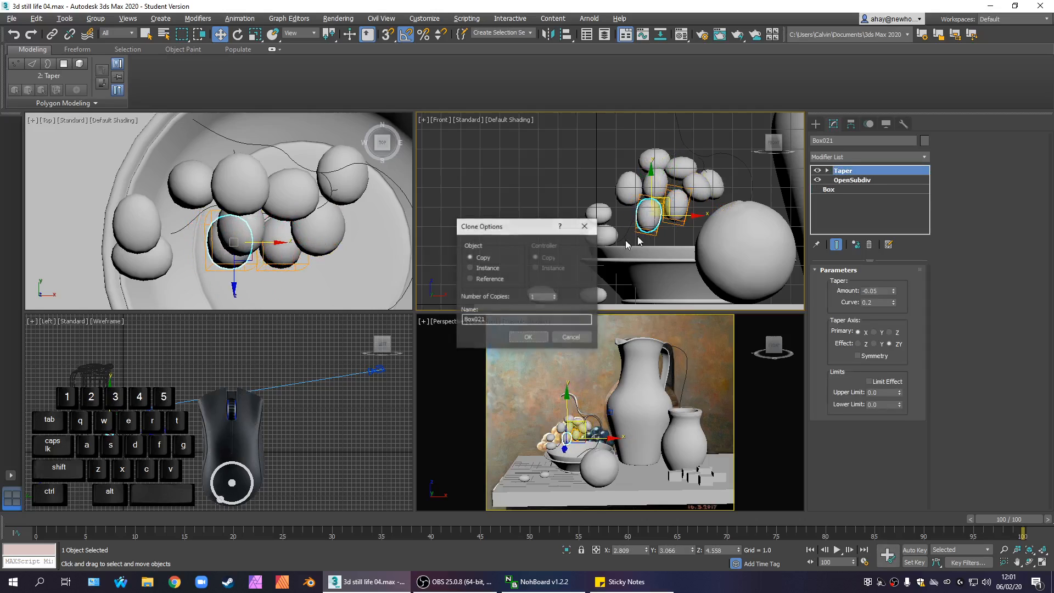
click(528, 337)
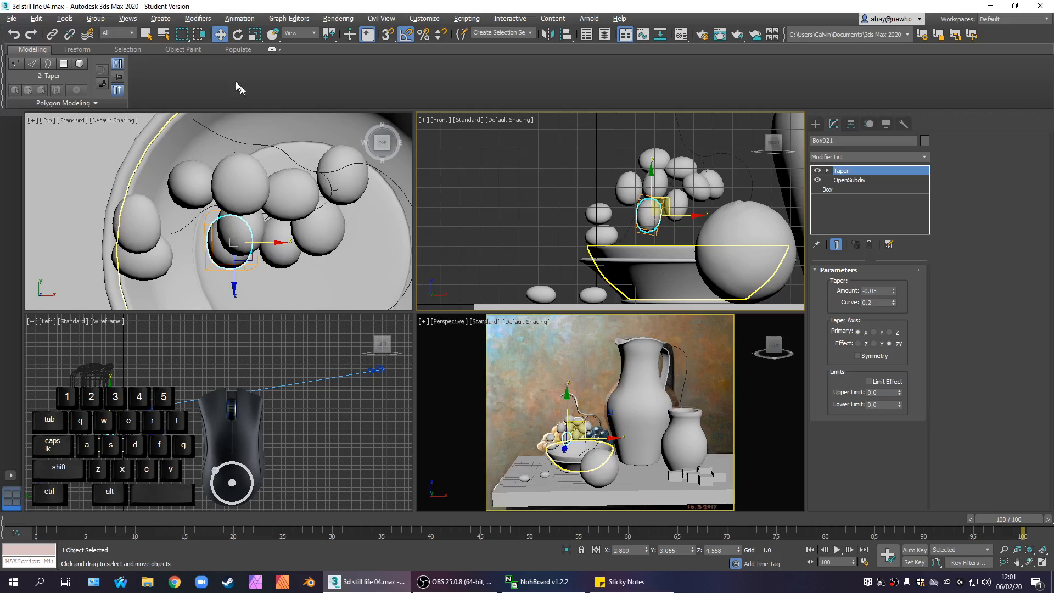
Move the copied grape in the Top view to about X 2.472, Y 3.375 and tilt it further clockwise in the Front view
click(241, 275)
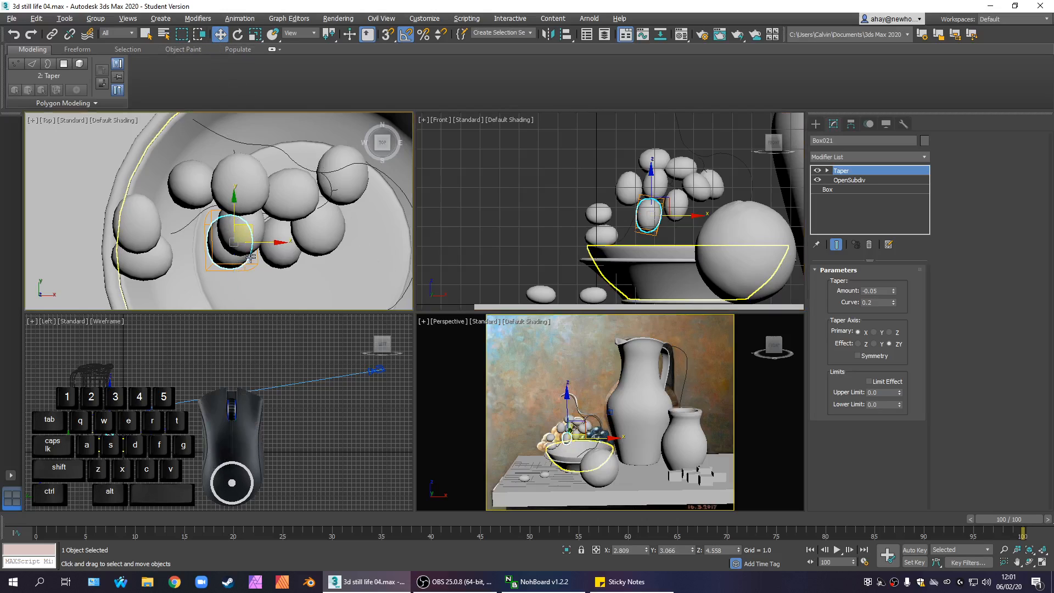
drag(251, 235, 240, 223)
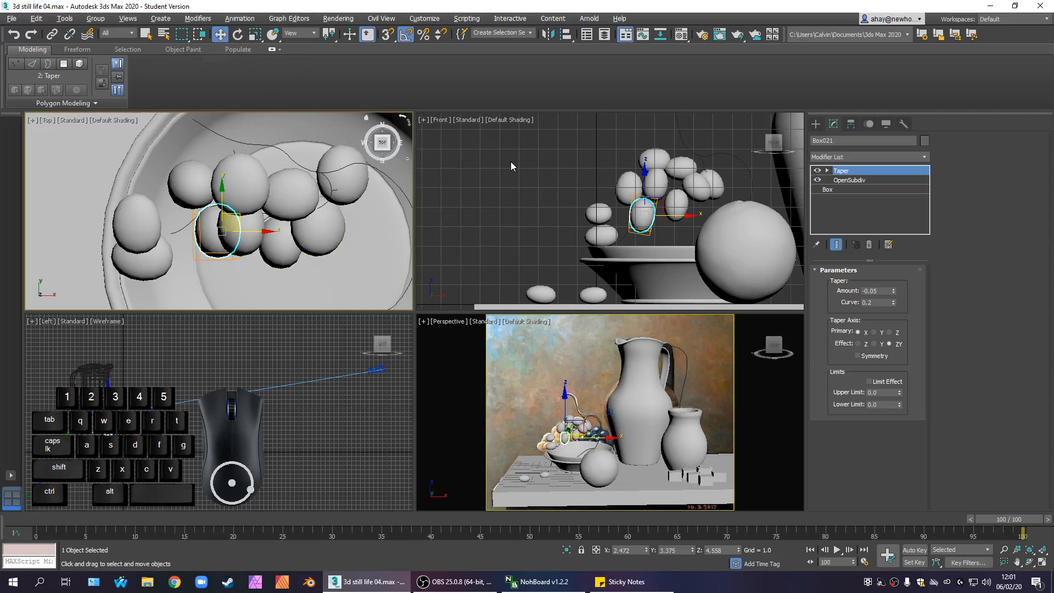
right_click(524, 208)
key(alt+w)
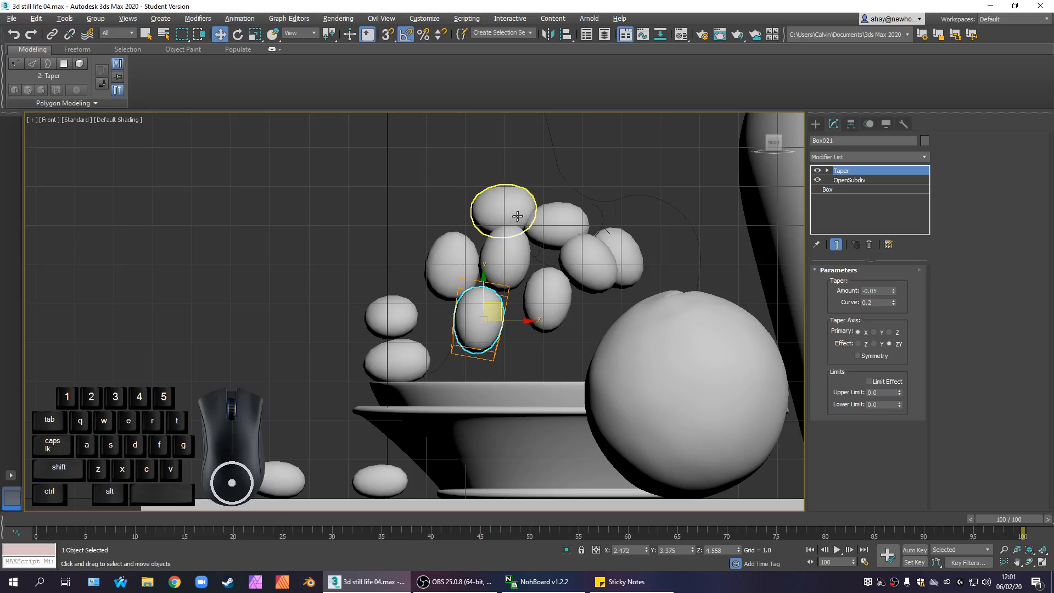
key(e)
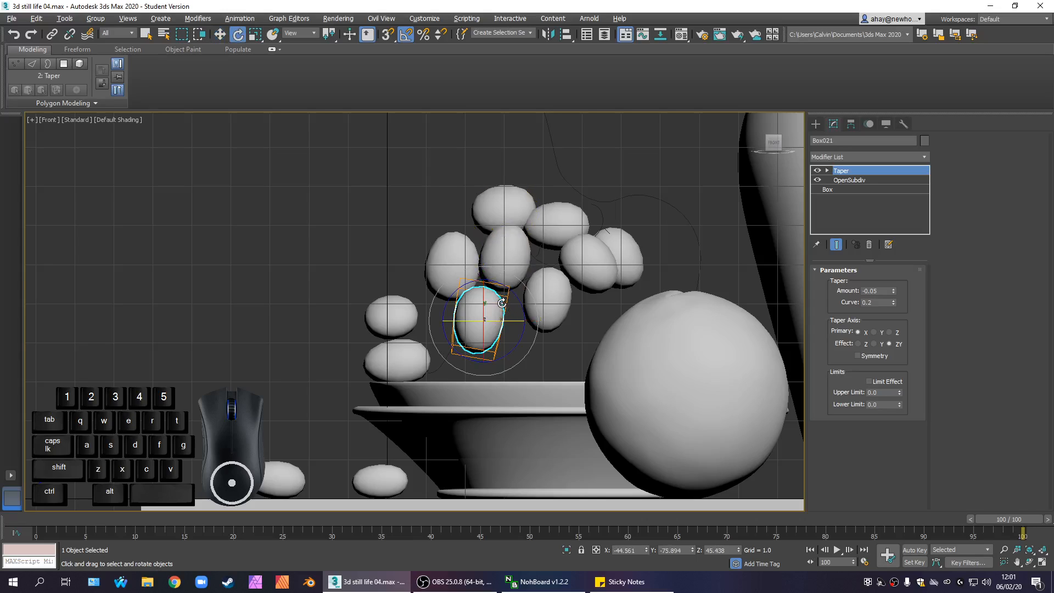
click(519, 296)
click(497, 310)
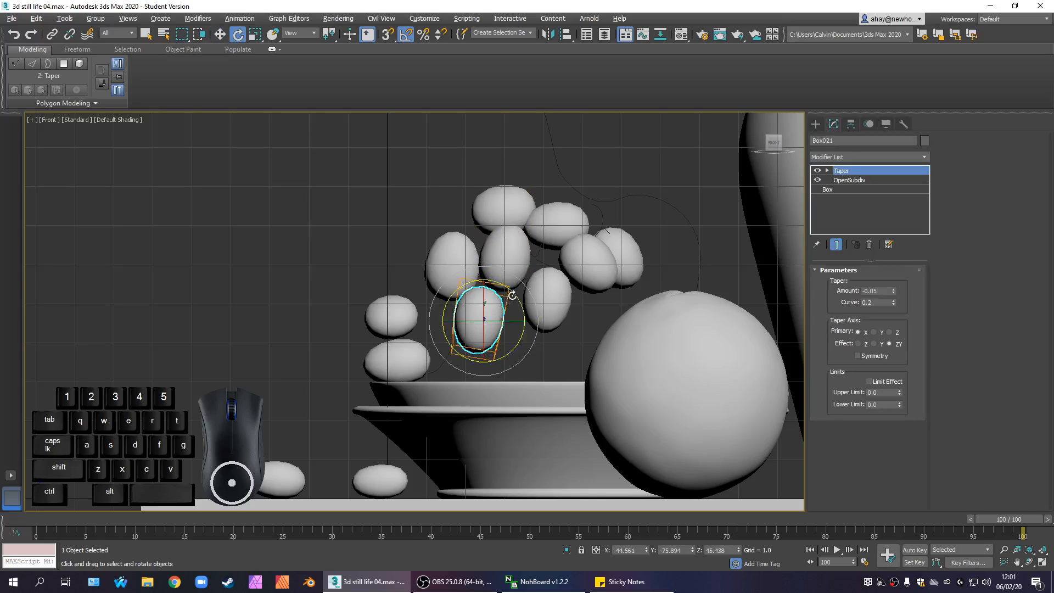
drag(512, 295, 525, 303)
key(alt+w)
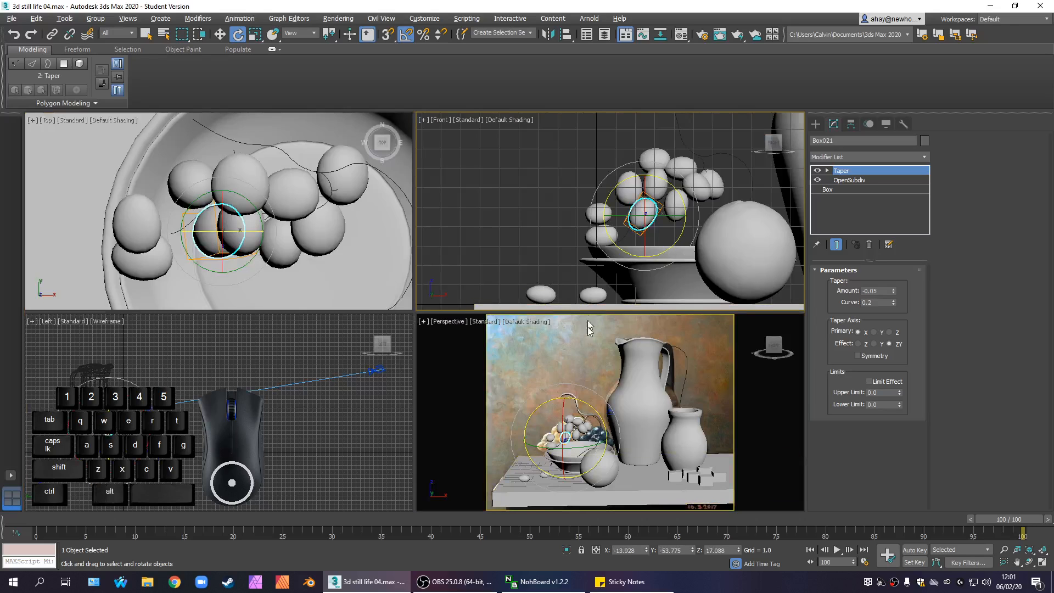
Reposition the copied grape against the painting in the Perspective view, at about X 2.568, Z 4.826
right_click(585, 251)
right_click(579, 367)
key(alt+w)
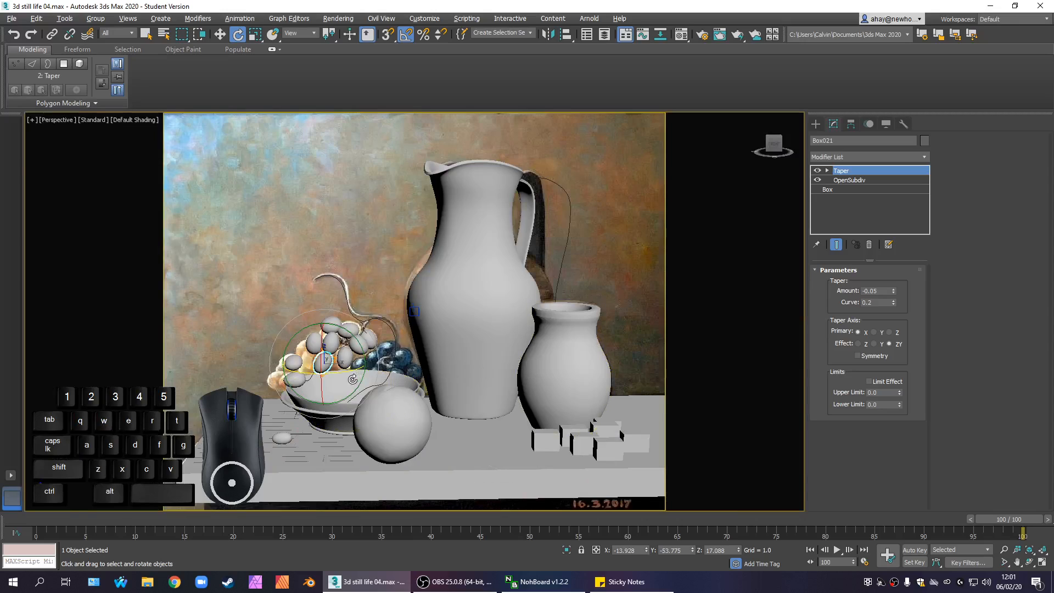
key(w)
click(340, 351)
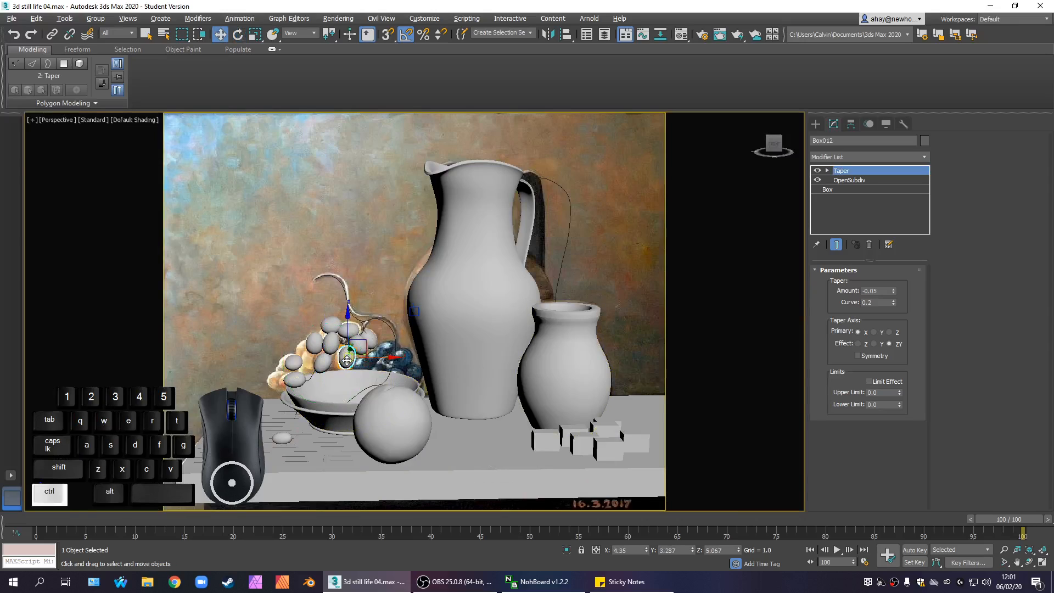
click(358, 359)
drag(380, 349, 359, 360)
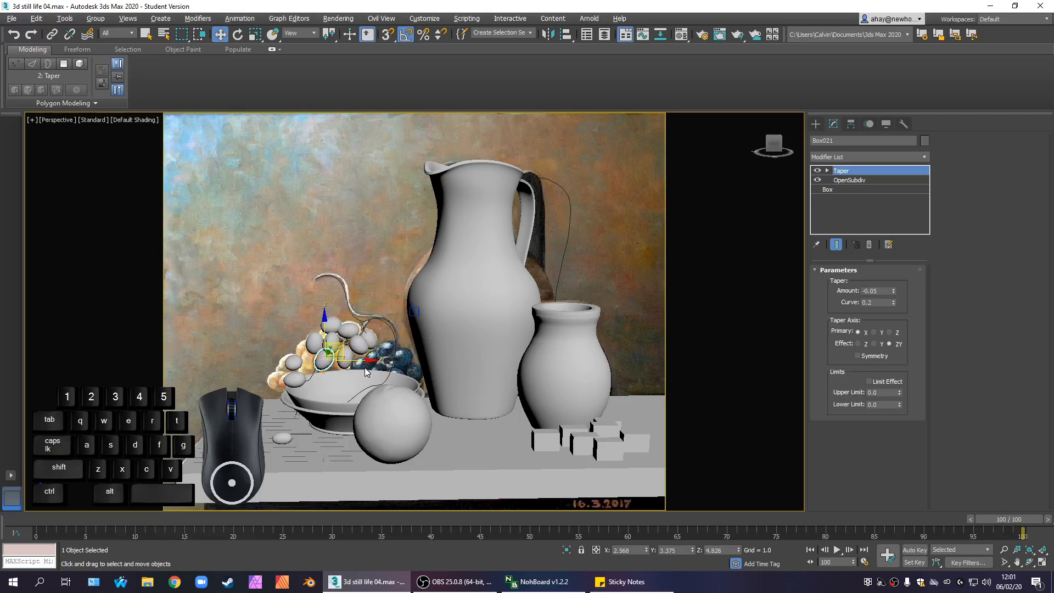
Enlarge the copied grape's base box to length 1.372, width 2.029 and height 1.827
click(861, 190)
mouse_move(902, 309)
mouse_down()
mouse_move(900, 274)
mouse_move(899, 291)
mouse_up()
key(alt+w)
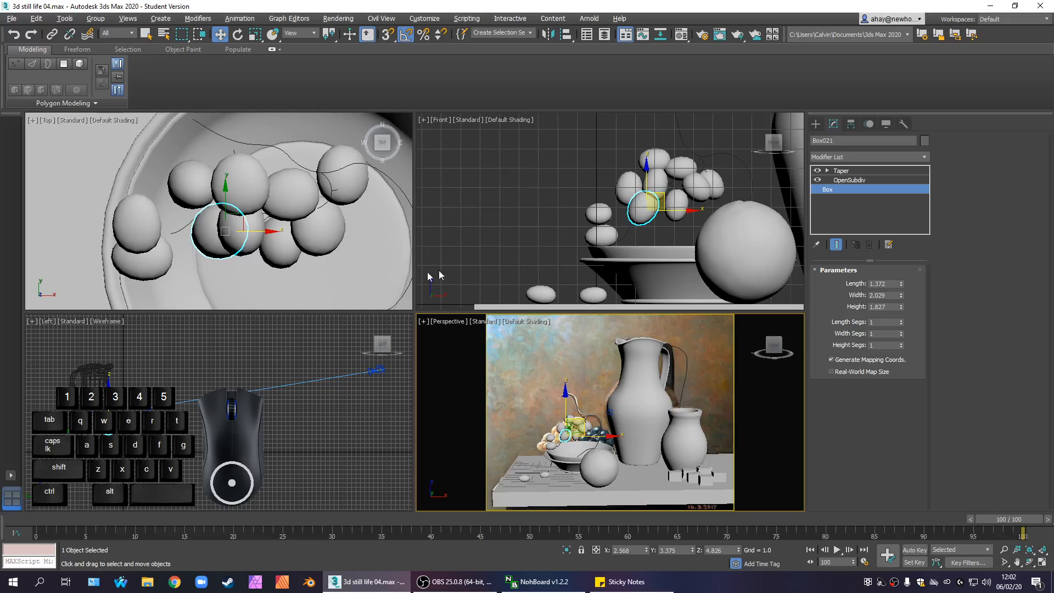
Lower the enlarged grape in the Front view to about X 2.594, Z 4.515, nudge it in the Top view and deselect it
right_click(660, 237)
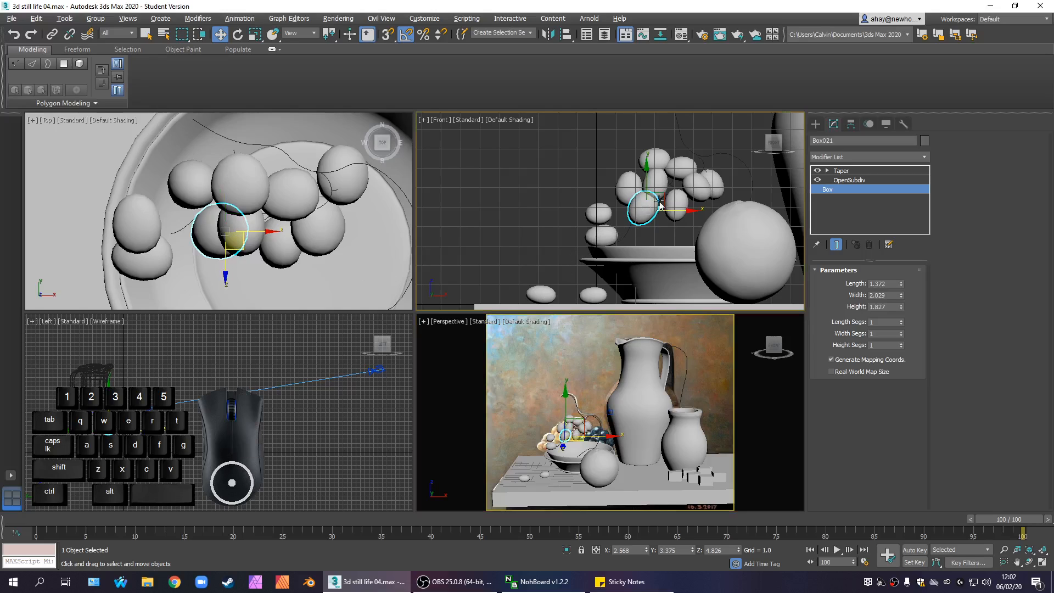
drag(665, 196, 667, 203)
click(659, 238)
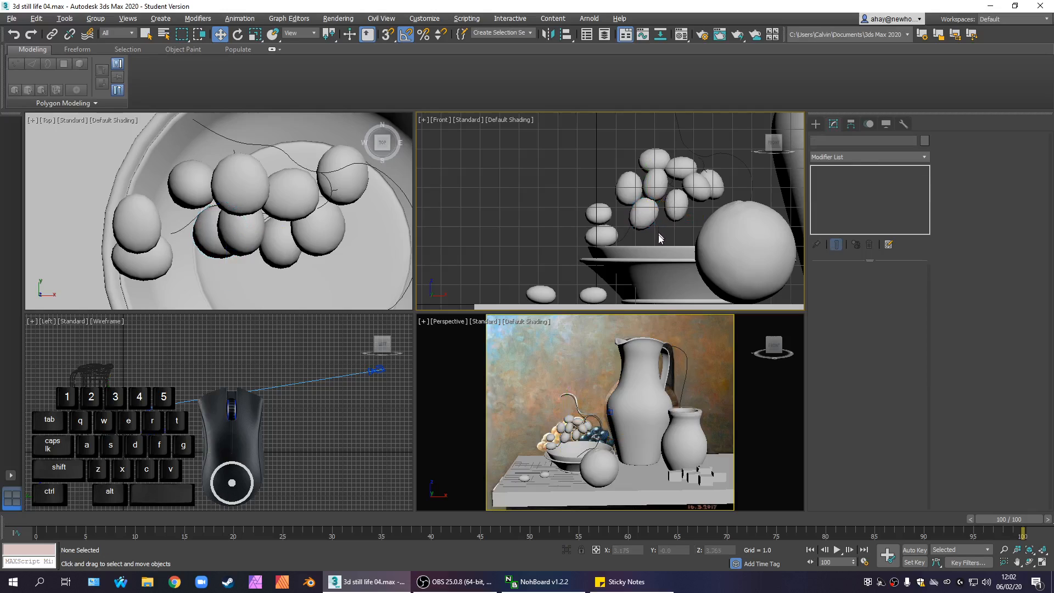
click(221, 253)
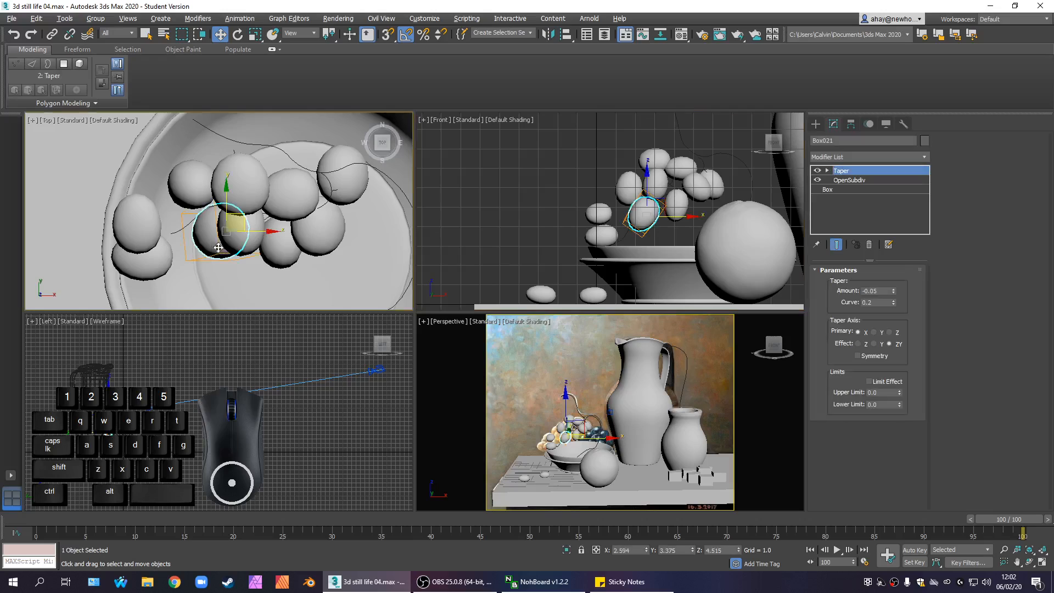
drag(226, 212, 226, 212)
click(316, 416)
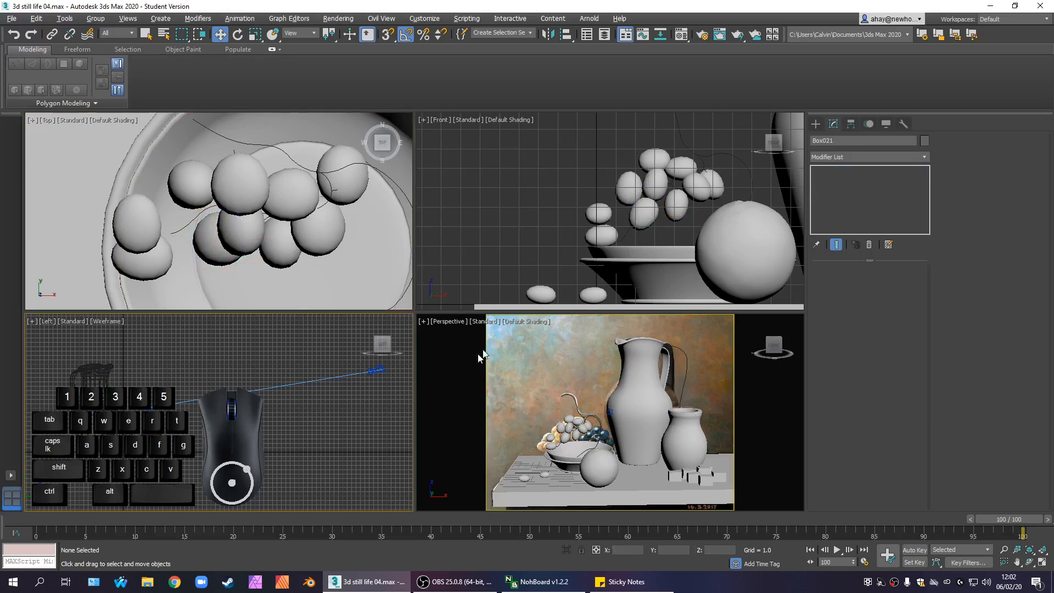
Clone the enlarged grape as a copy in the Perspective view, placing it nearer the outer grapes at about X 1.552, Z 5.008
click(478, 292)
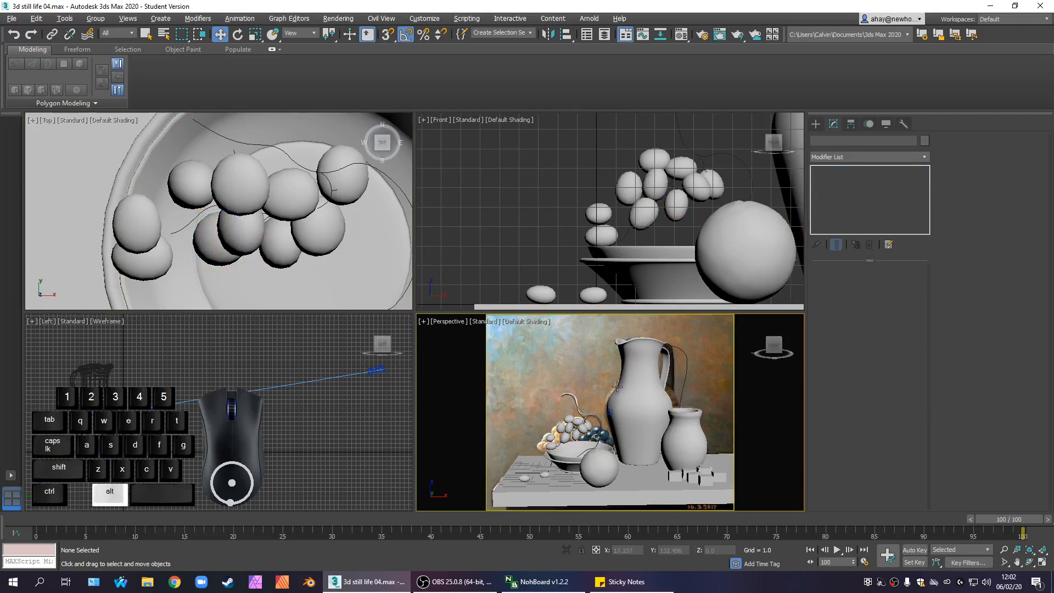
key(alt+w)
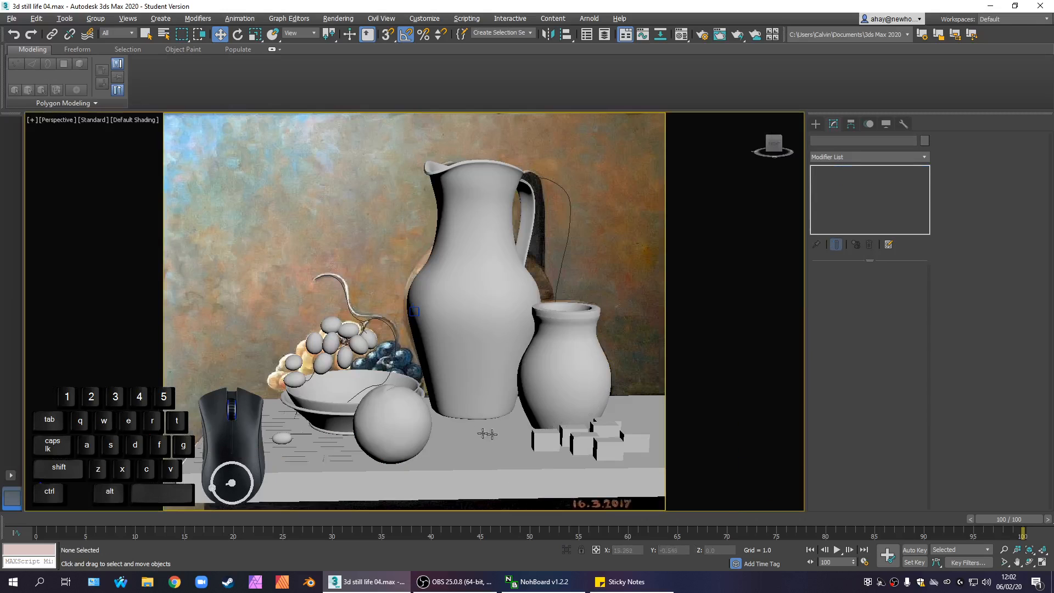
click(326, 365)
mouse_move(344, 352)
shift+mouse_down()
mouse_move(330, 345)
mouse_move(365, 364)
shift+mouse_up()
click(528, 337)
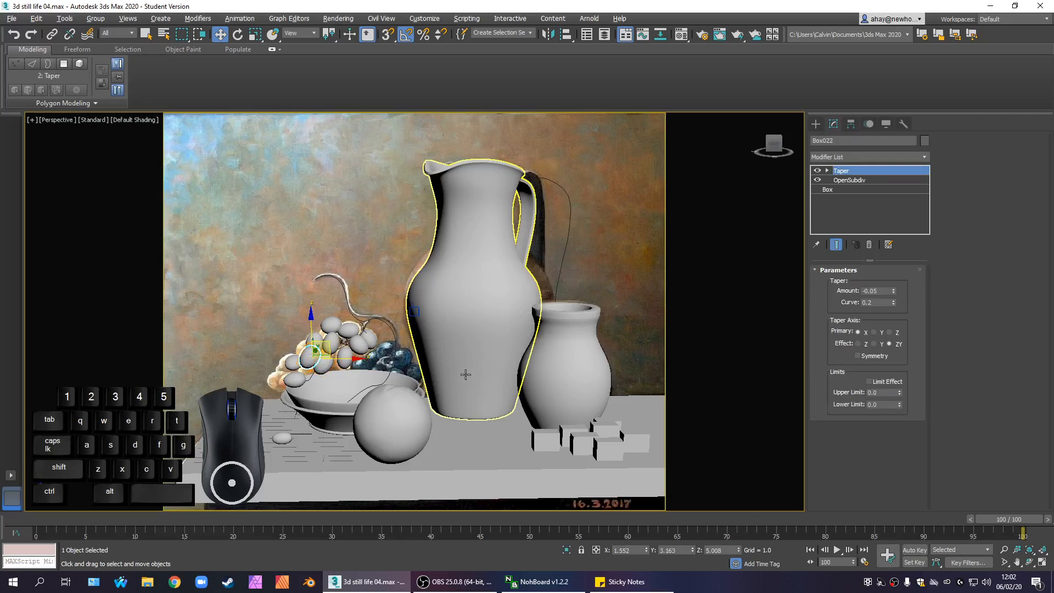
Rotate the newly copied grape in the Perspective view to match the tilt of the painted grape
key(e)
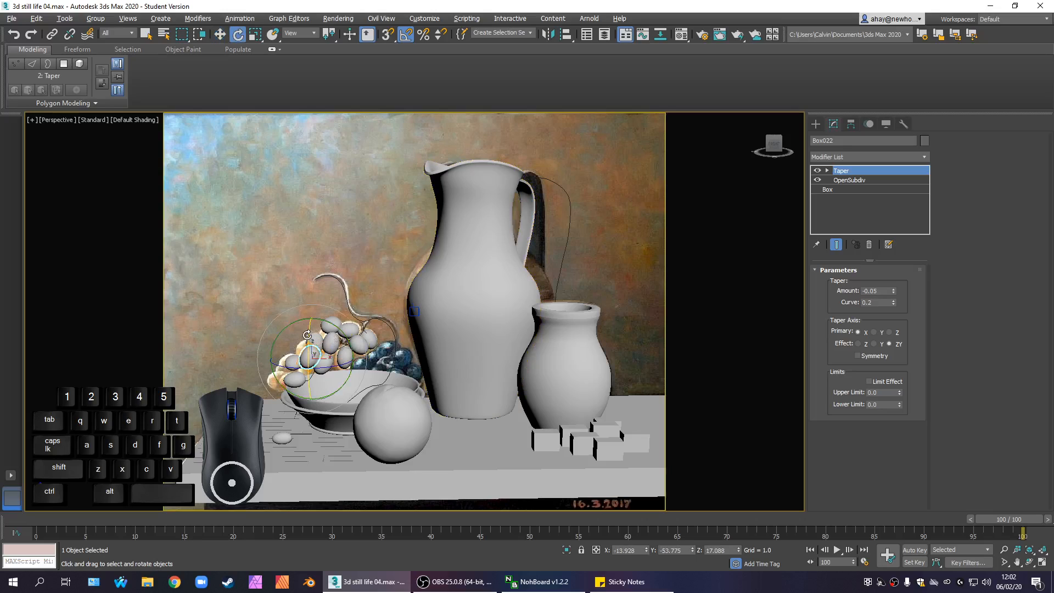
drag(311, 352, 319, 290)
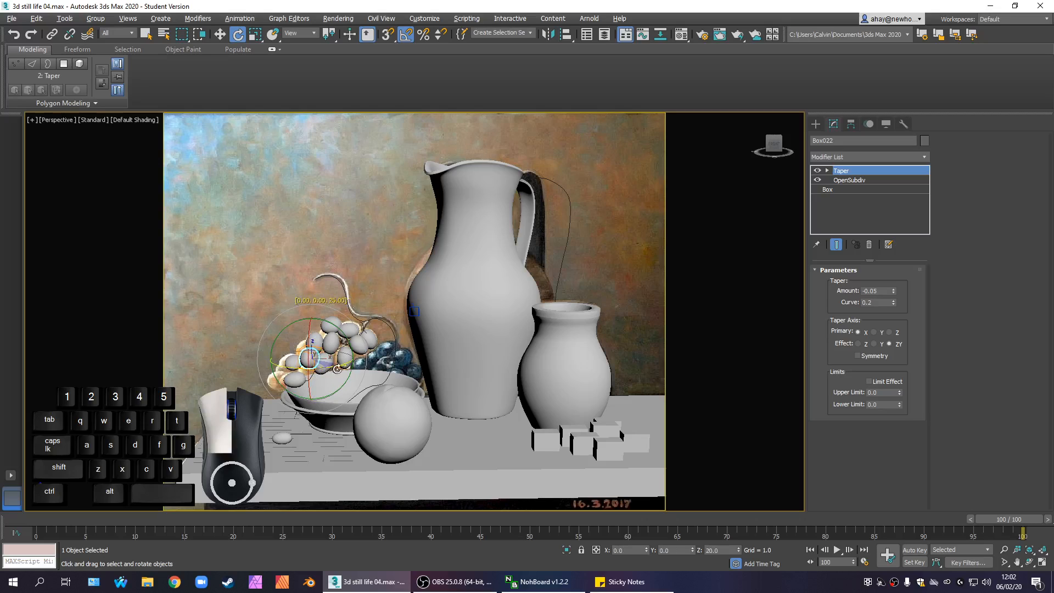
key(alt+w)
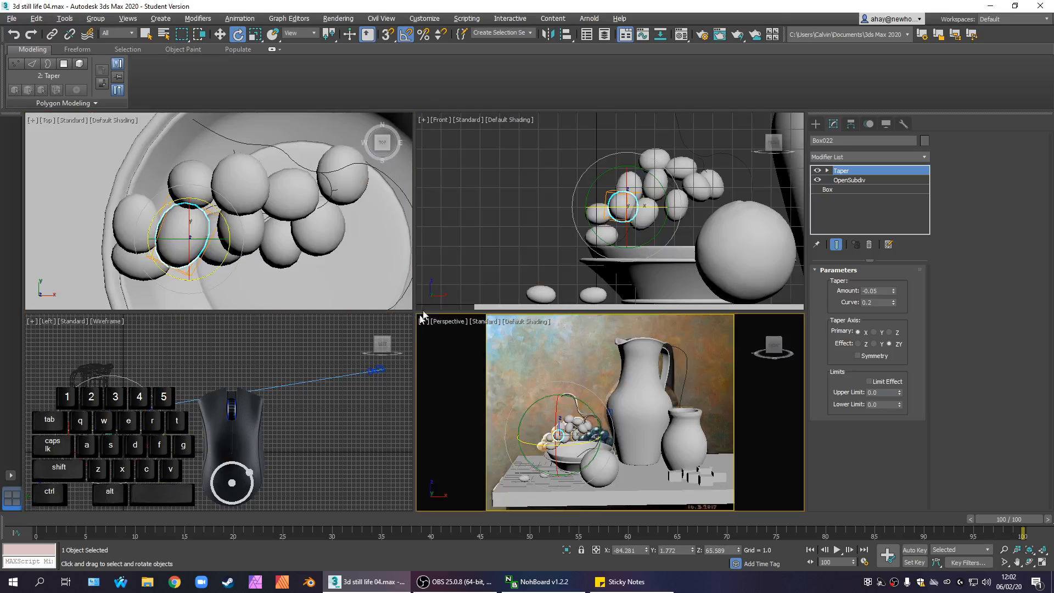
Move the rotated grape slightly toward the front of the bowl in the Top view, to about Y 2.905
right_click(512, 242)
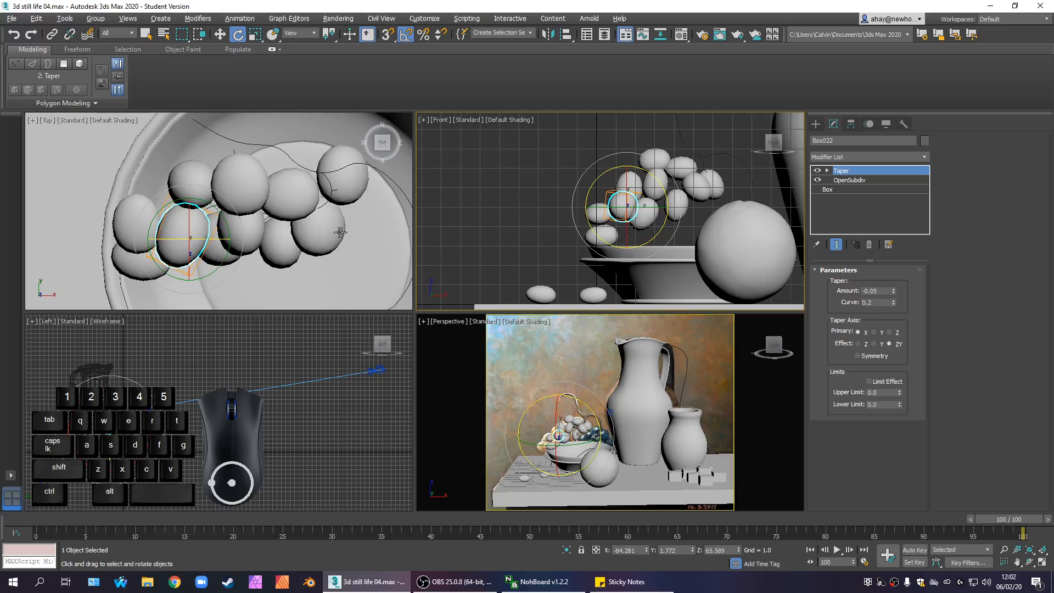
click(254, 252)
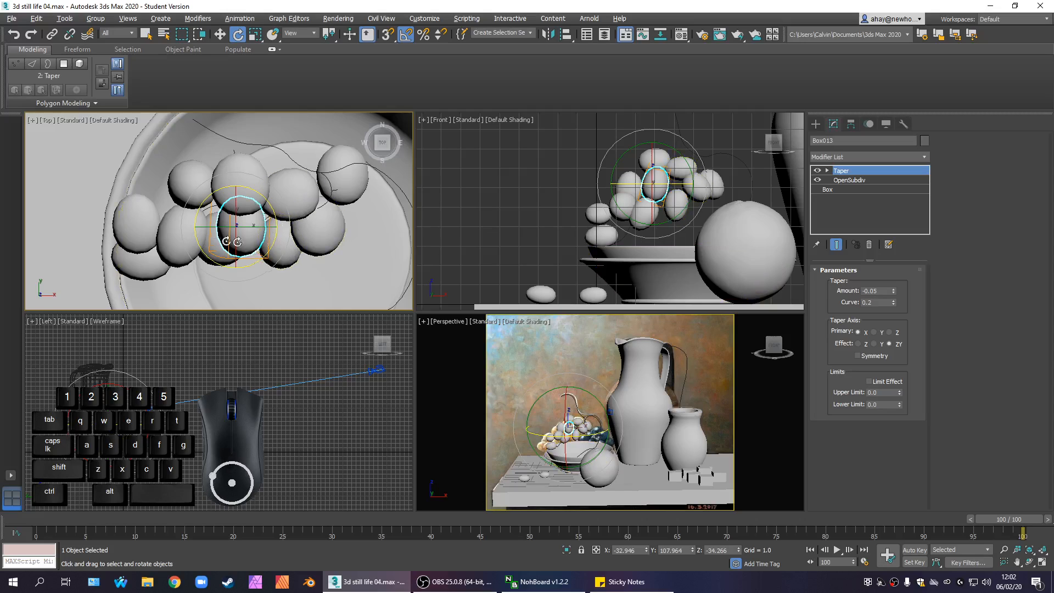
click(194, 215)
key(w)
drag(193, 211, 194, 222)
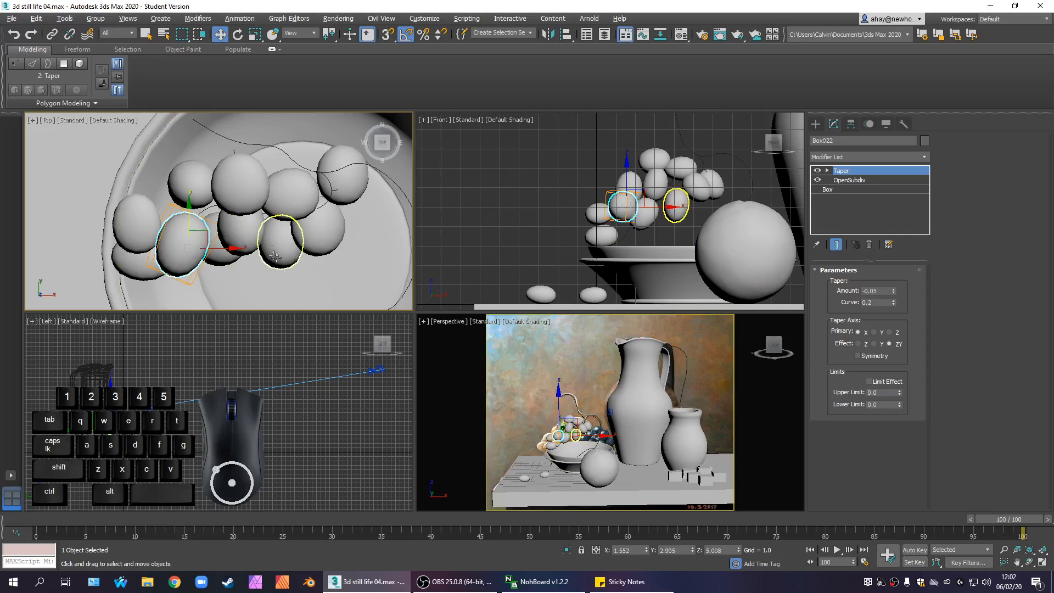
Shift three front-row grapes slightly toward the viewer in the Top view, the middle one to about Y 3.261, and clear the selection
click(292, 228)
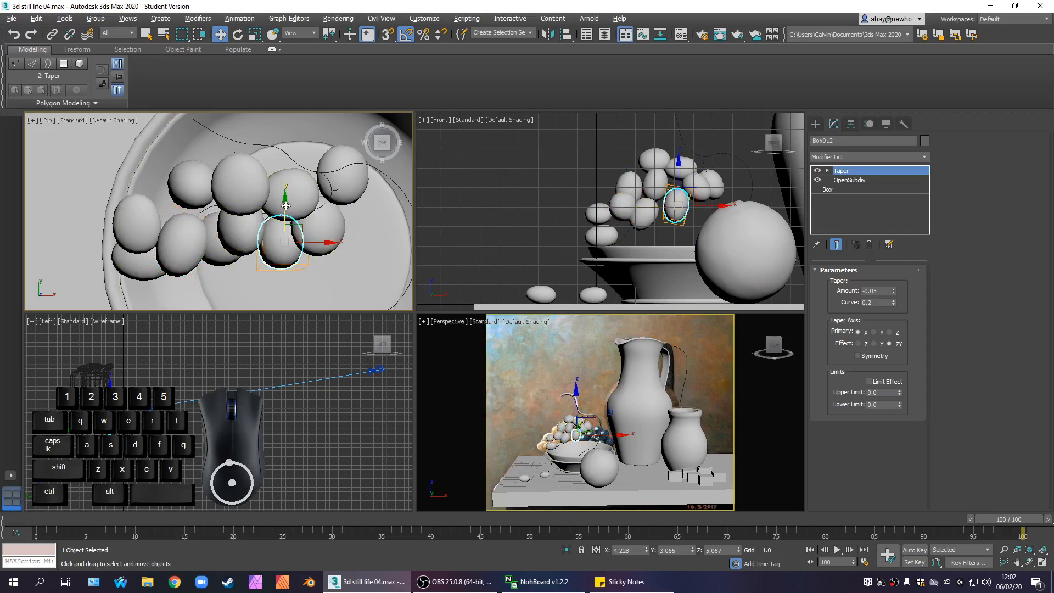
click(313, 221)
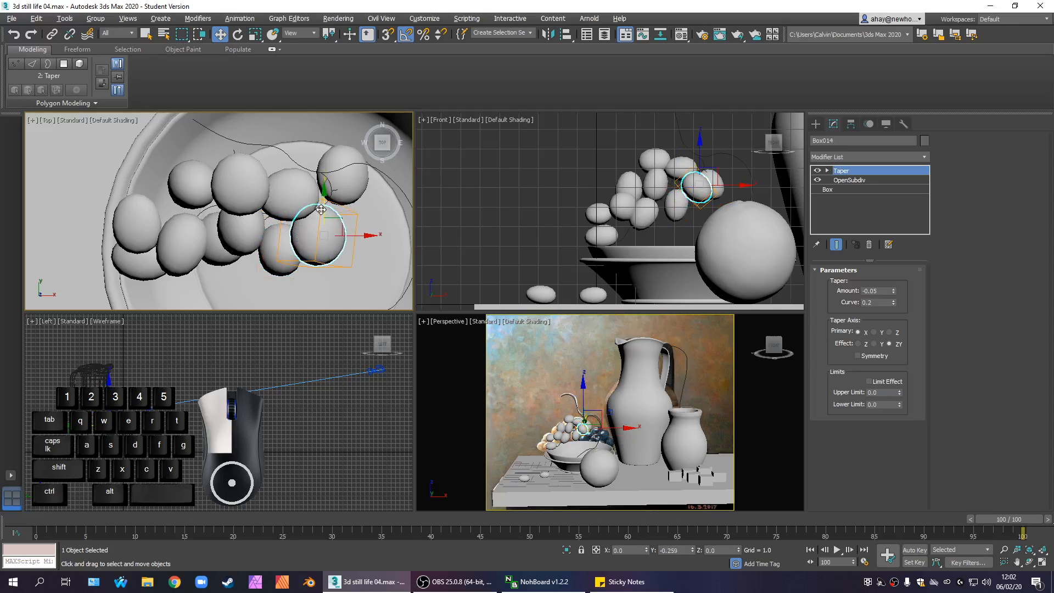
click(288, 192)
click(252, 230)
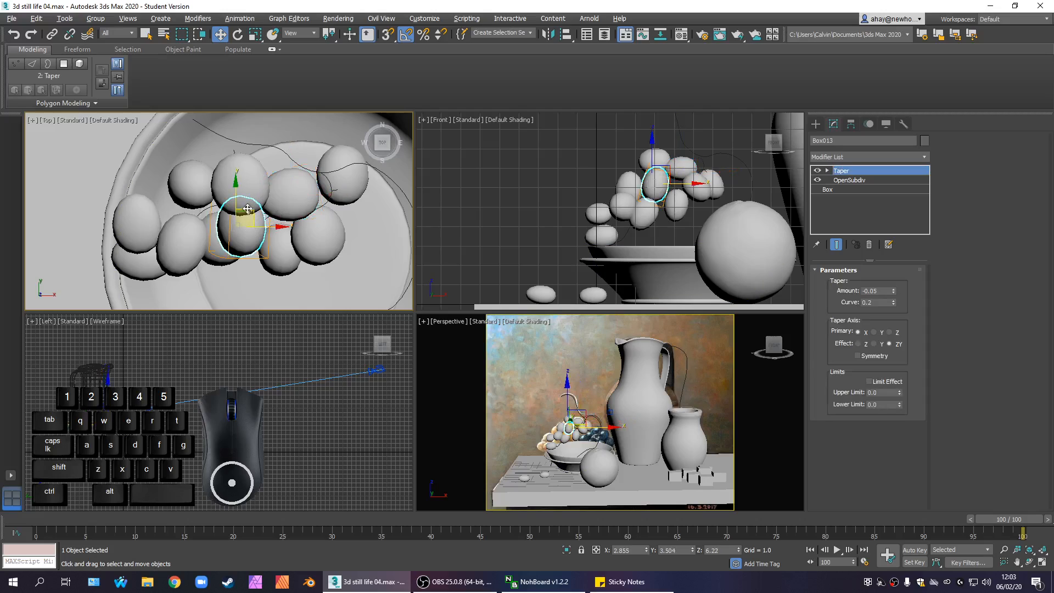
drag(238, 199, 237, 208)
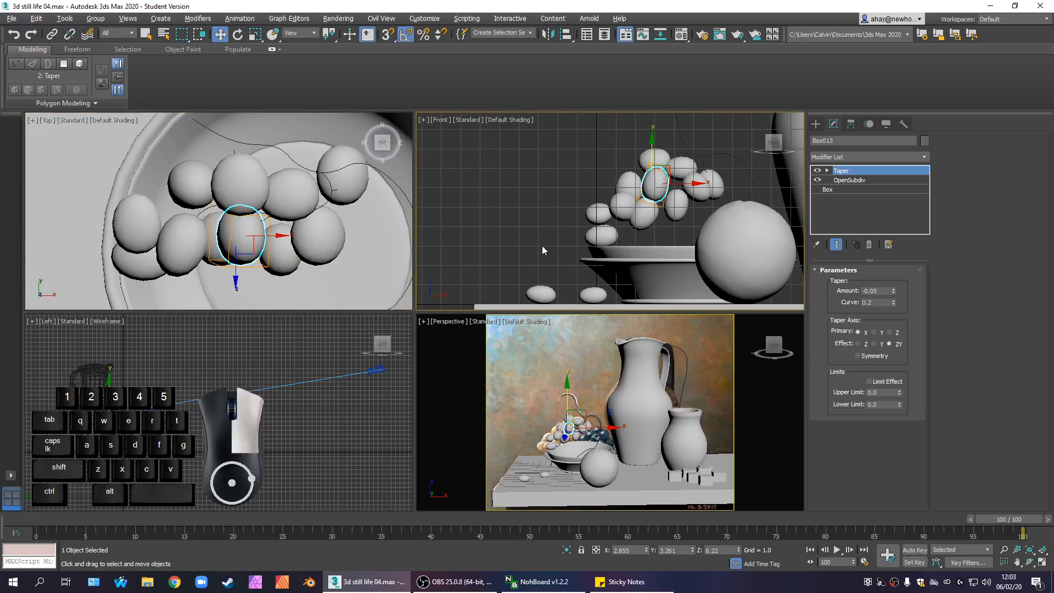
key(alt+w)
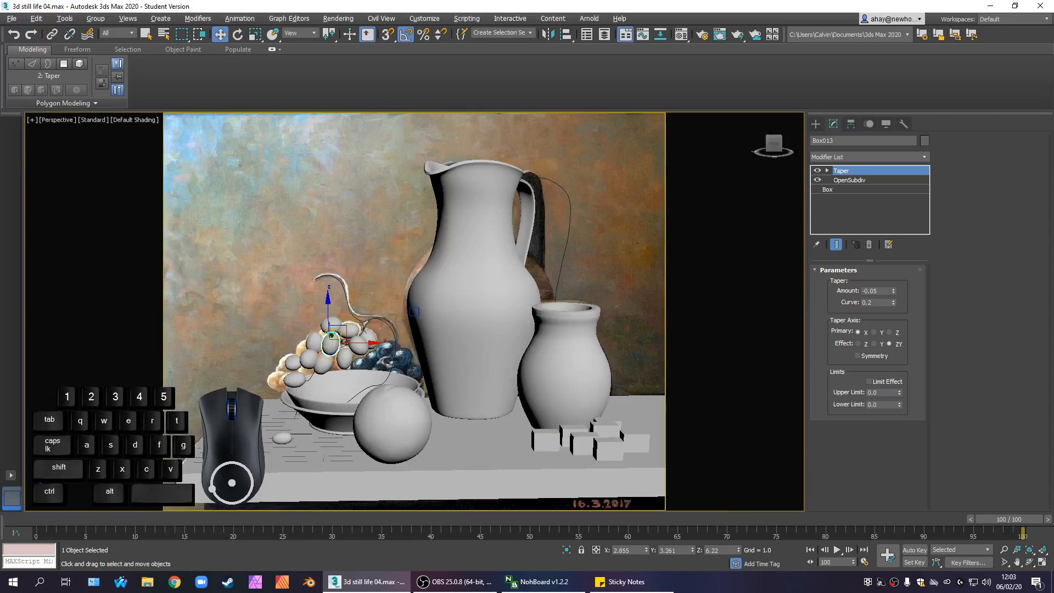
click(263, 379)
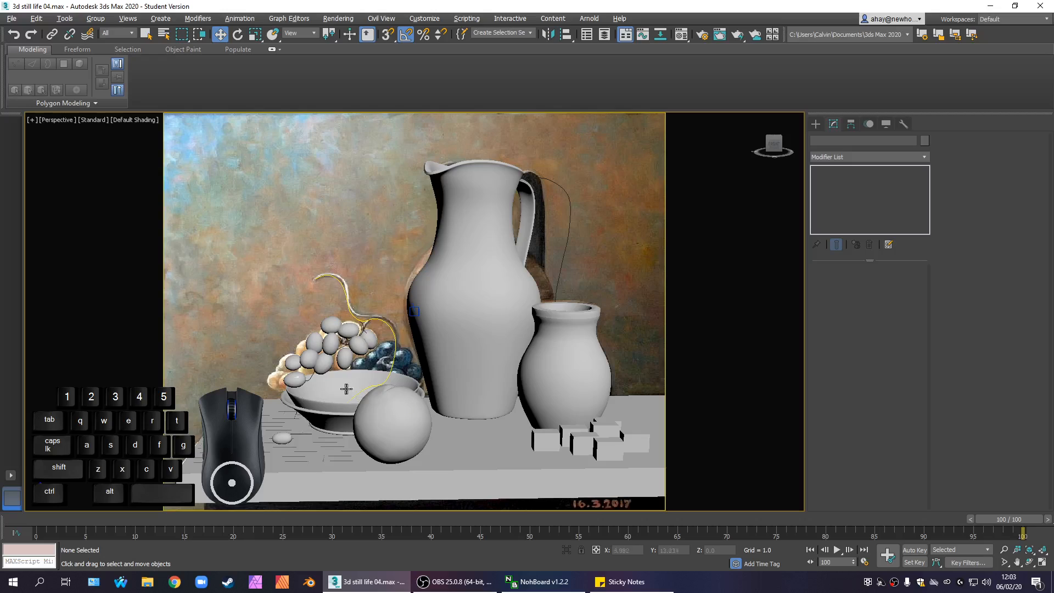
Match the Perspective view to the PhysCamera001 view and clear the selection
click(330, 389)
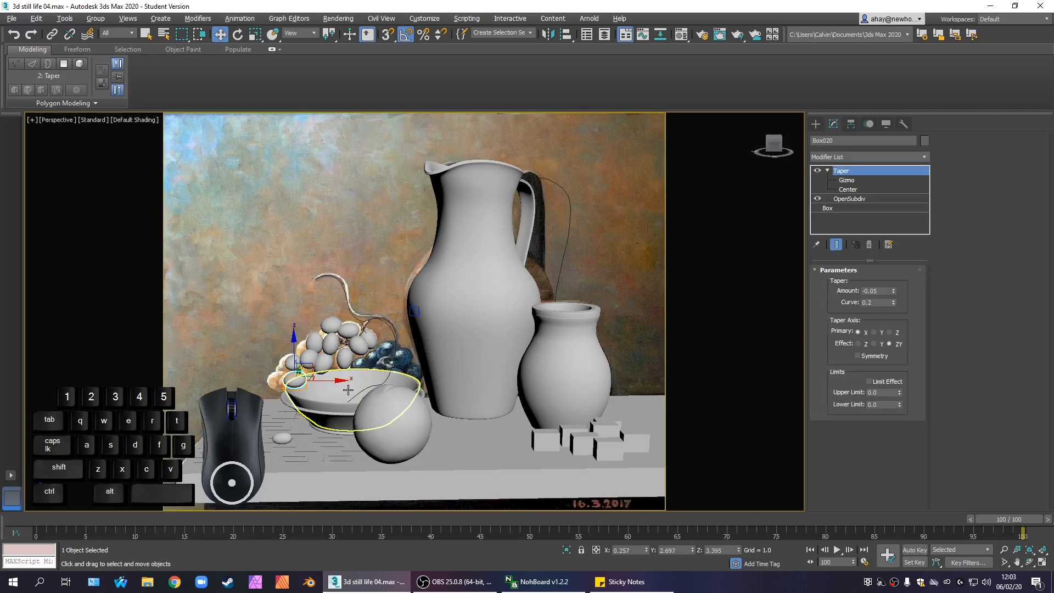
key(c)
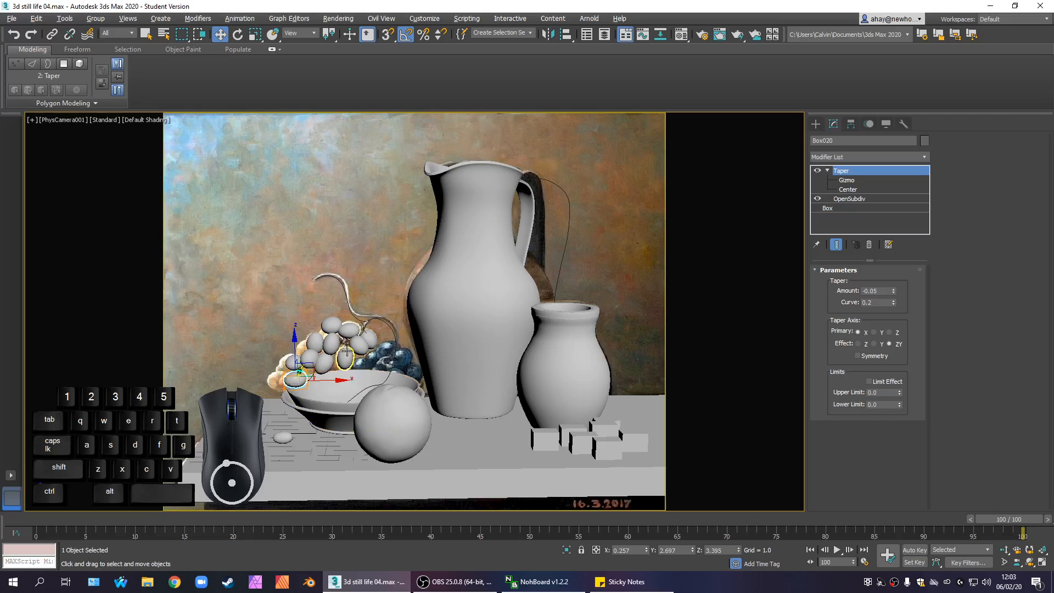
key(p)
click(212, 377)
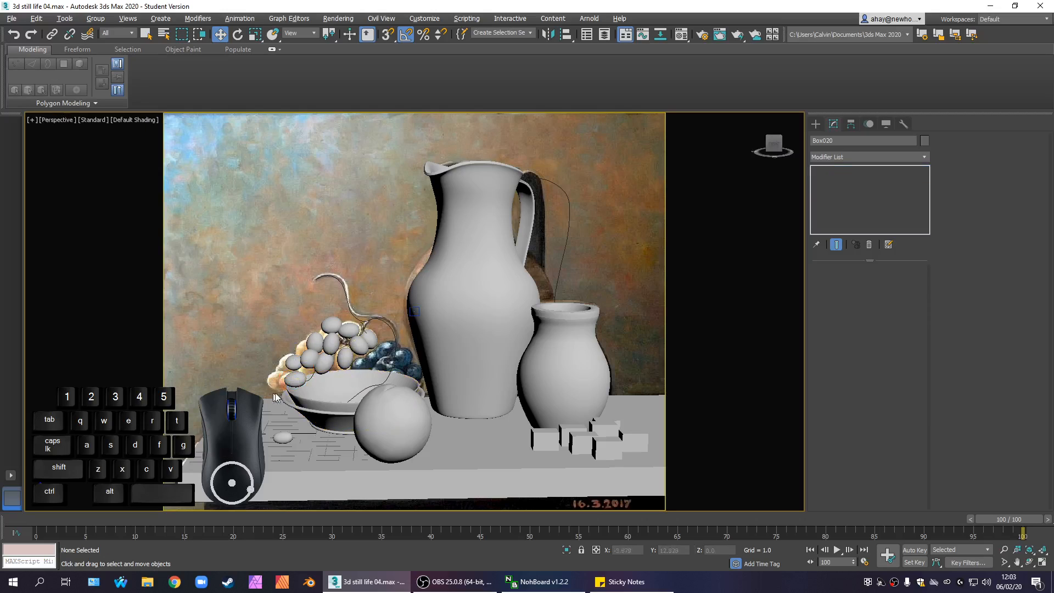
Enlarge the lowest outer grape's base box to width 2.138 and height 1.667, move it to about X 0.092, Z 3.274, and deselect it
click(295, 380)
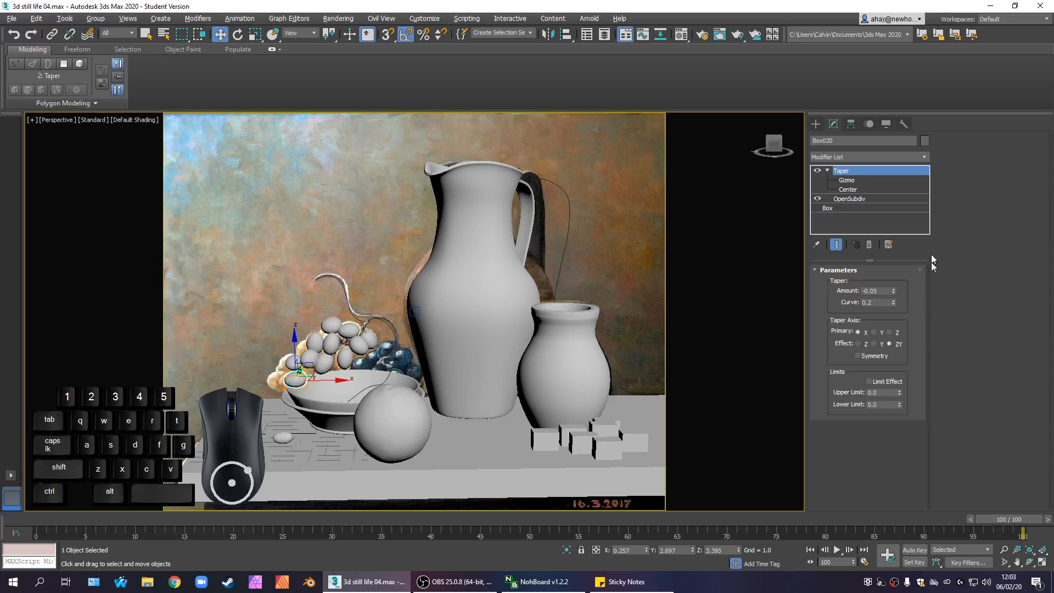
click(866, 208)
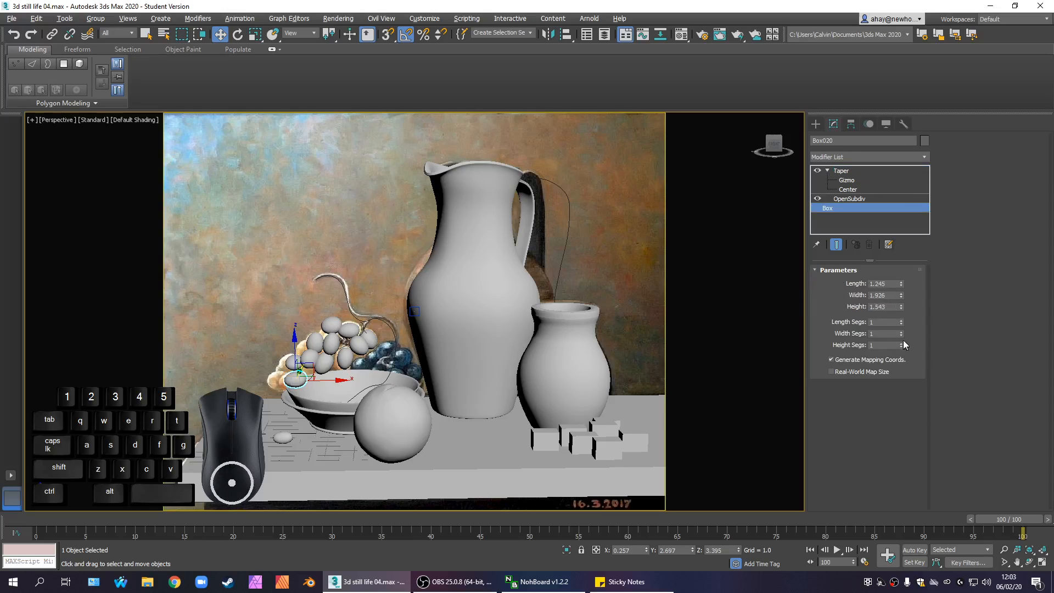
click(901, 307)
drag(903, 305, 901, 283)
drag(314, 363, 310, 366)
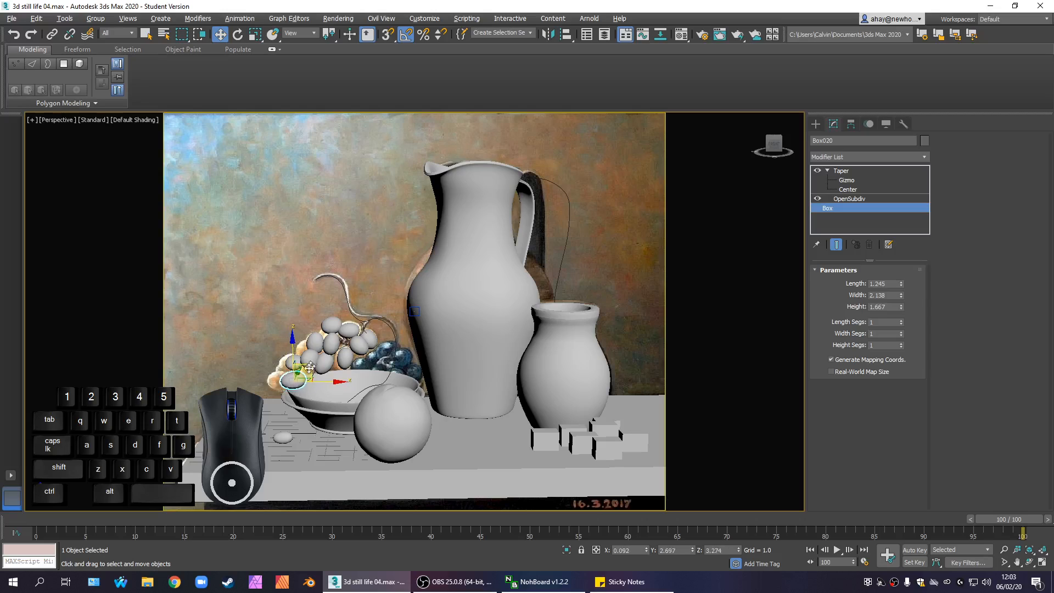
click(227, 385)
click(301, 384)
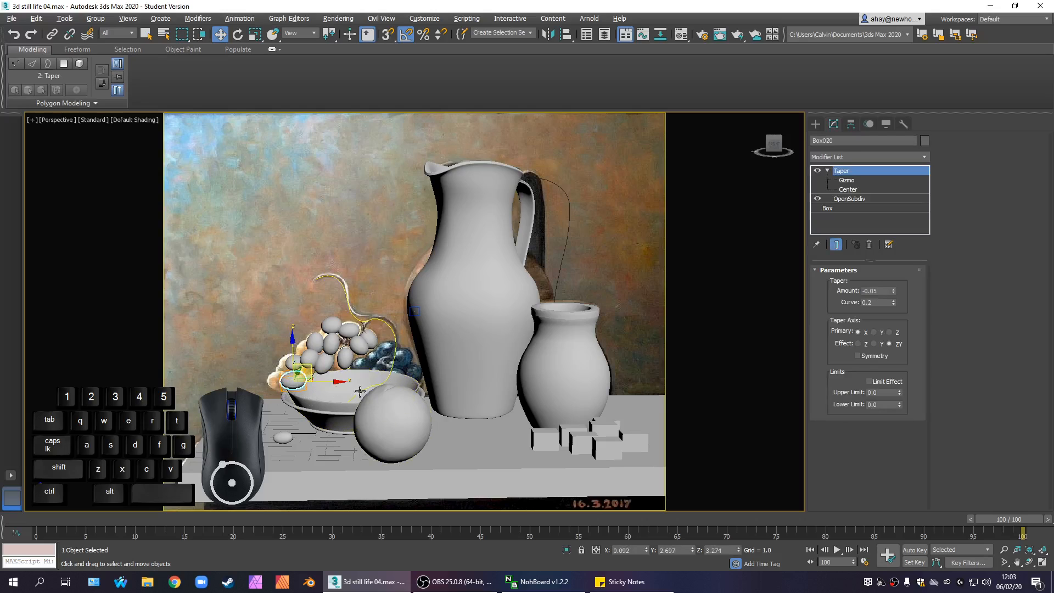
click(664, 385)
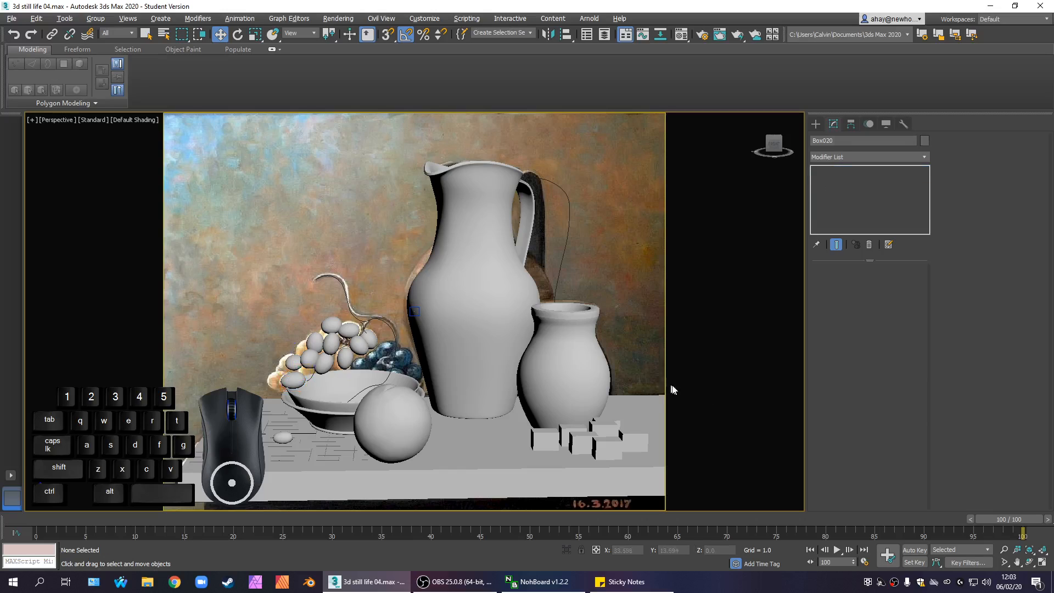
Clone the enlarged outer grape as a copy beyond the bowl's rim, placing it at about X -0.872, Y 3.741, Z 3.248
click(296, 376)
shift+drag(298, 369, 298, 372)
click(517, 342)
key(alt+w)
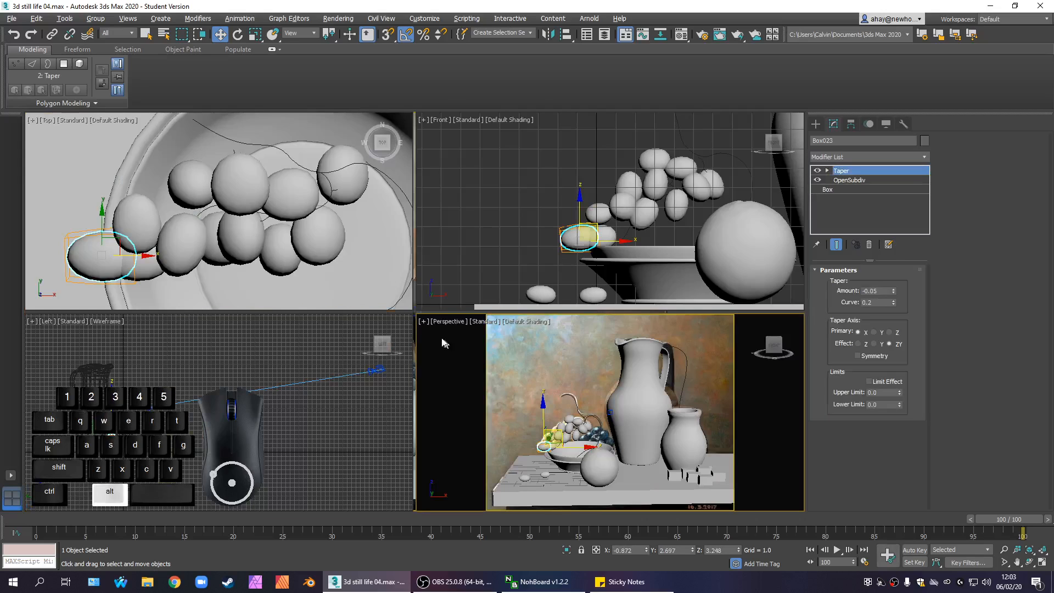
click(101, 227)
drag(100, 227, 153, 226)
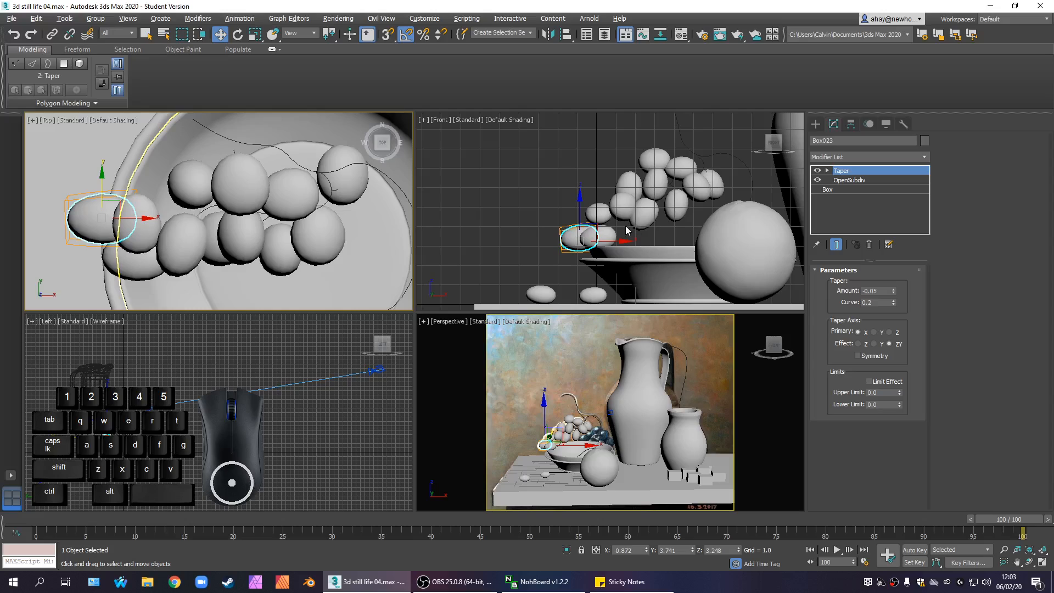
Tilt the outermost copied grape in the Front view and move it to about X -0.671, Z 3.509
click(592, 231)
key(e)
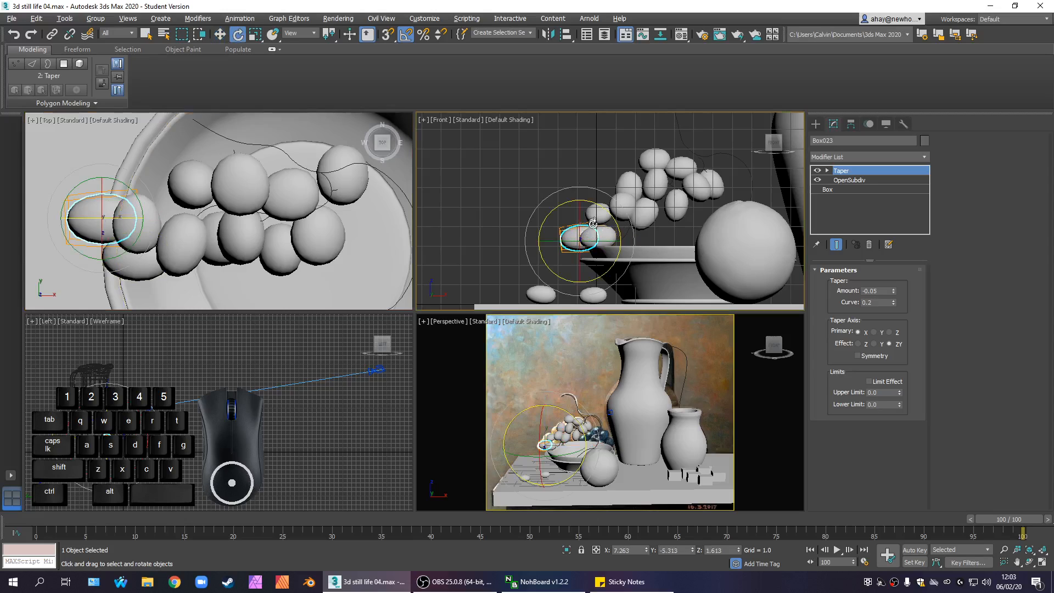
drag(612, 217, 757, 231)
key(w)
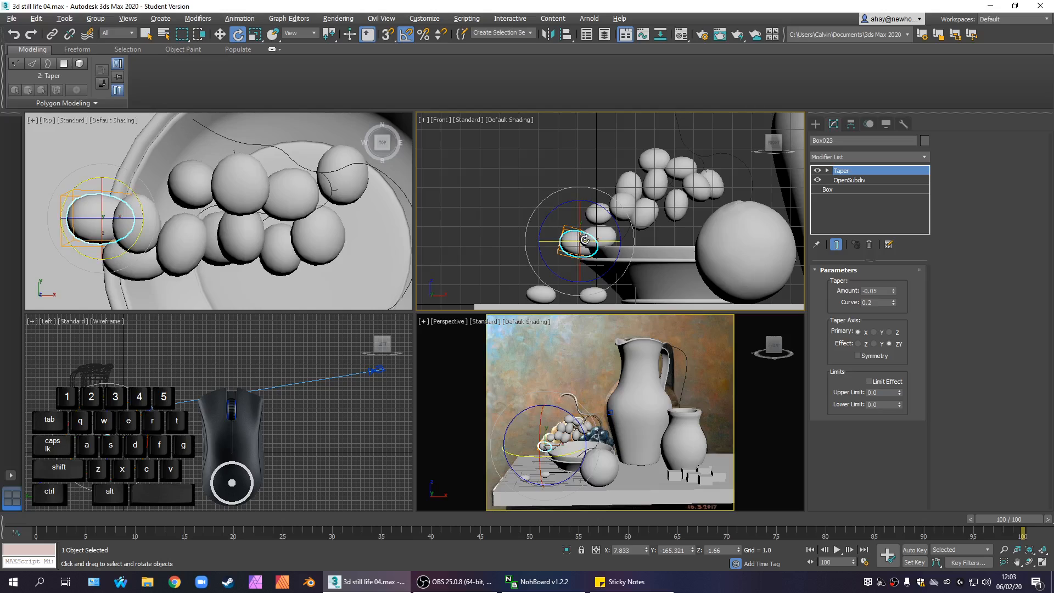
drag(589, 236, 592, 232)
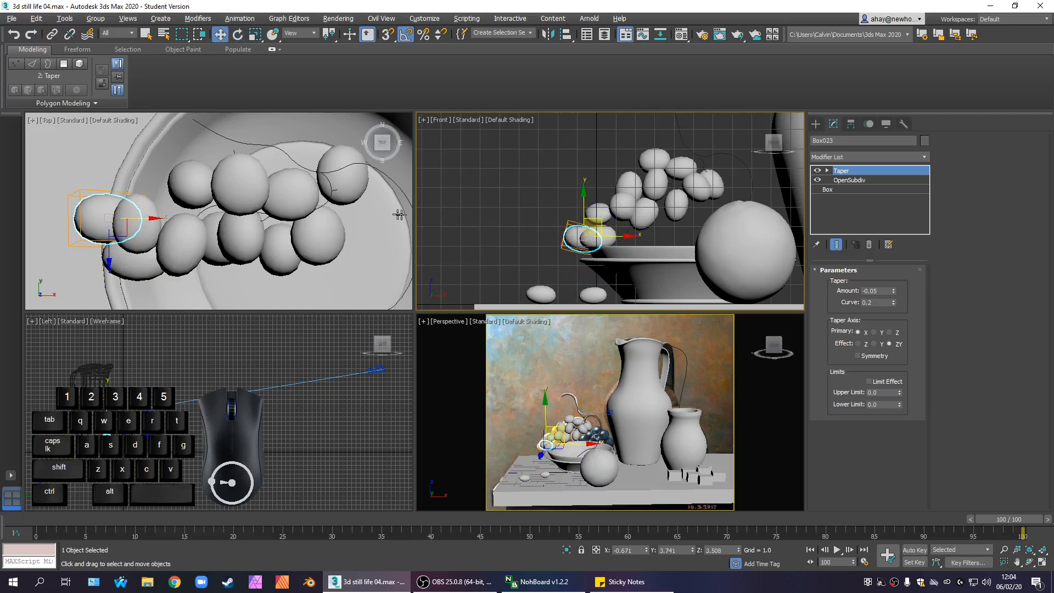
Move the outermost grape in the Top view to about X -0.651, Y 3.941, rotate it slightly and deselect it
click(126, 233)
drag(125, 210, 127, 200)
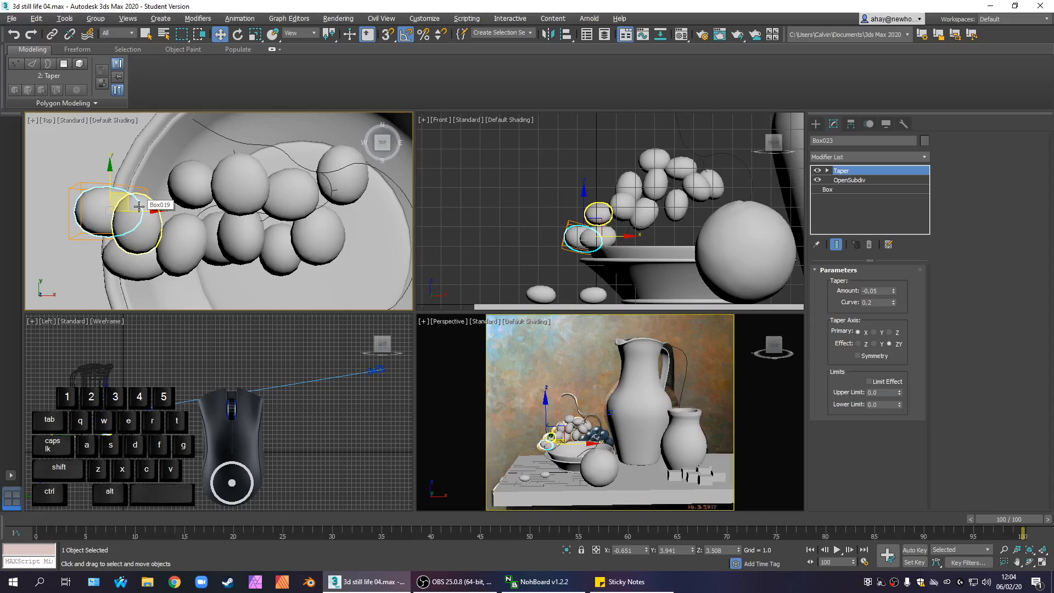
key(e)
drag(140, 206, 80, 124)
click(246, 331)
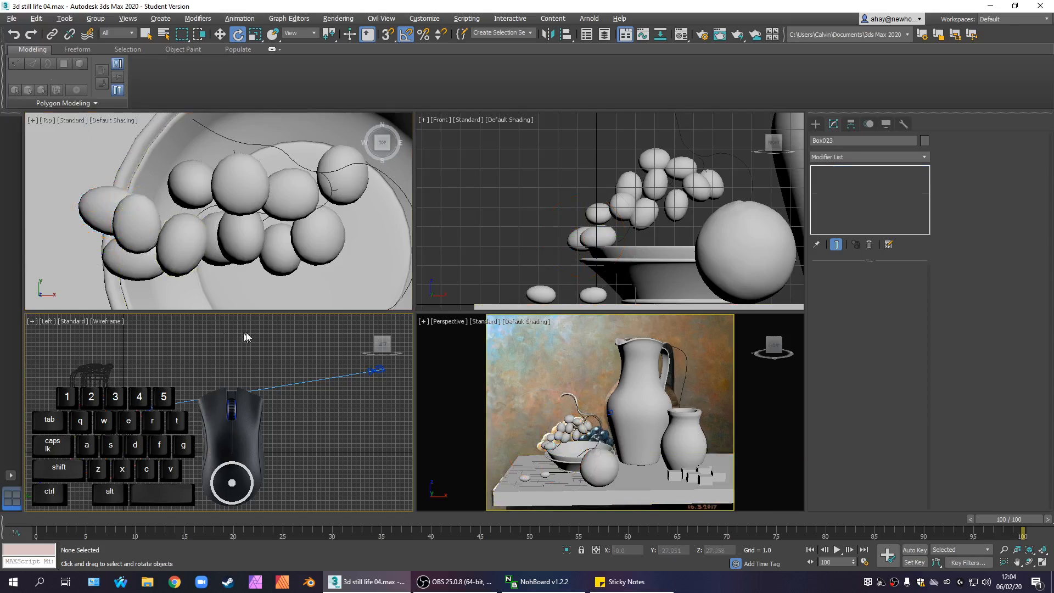
right_click(446, 261)
right_click(392, 278)
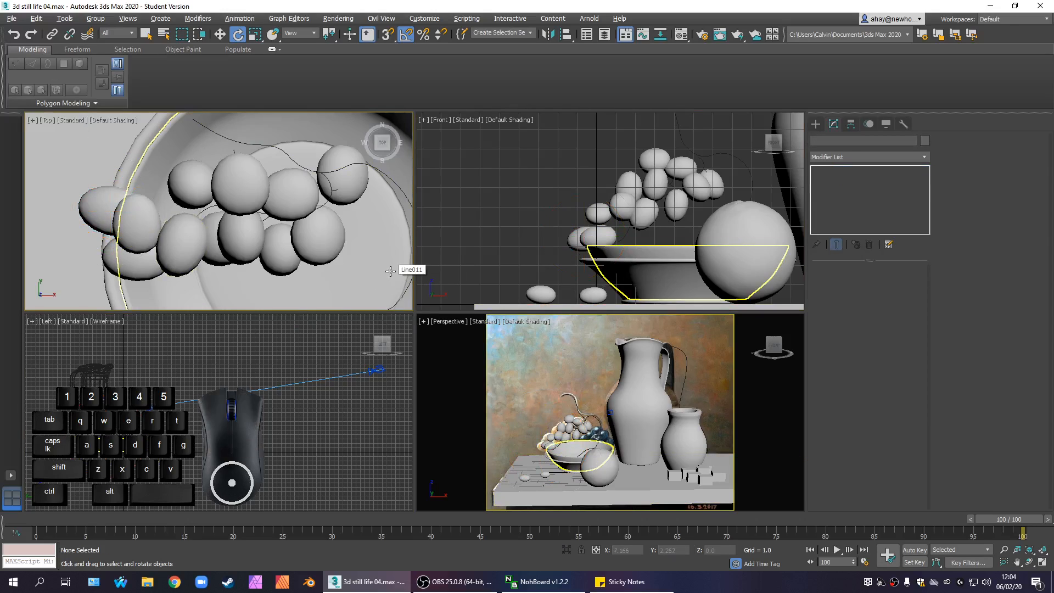
click(390, 271)
click(353, 329)
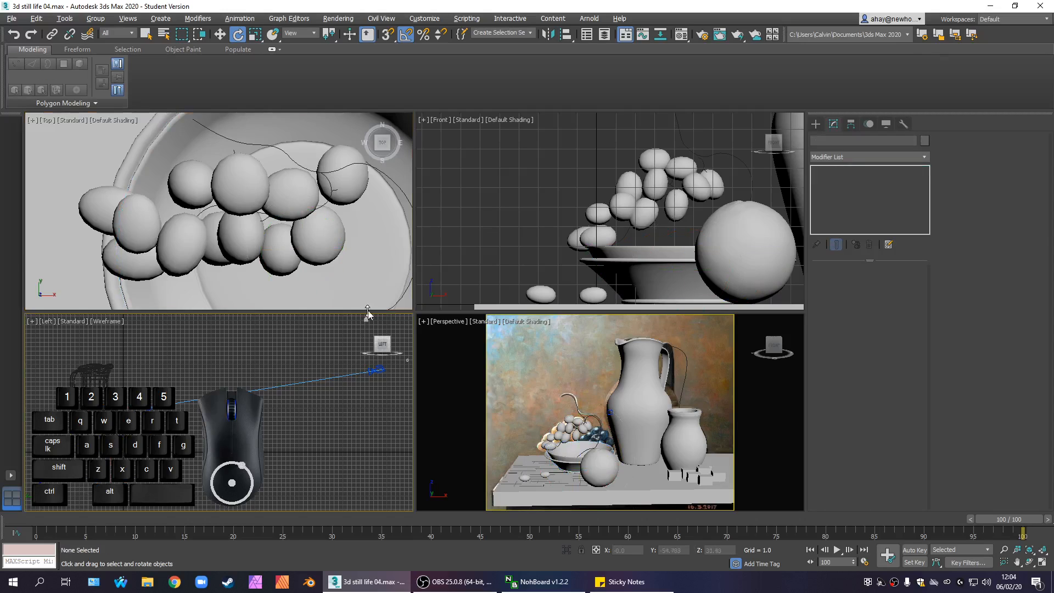
right_click(376, 288)
key(ctrl+z)
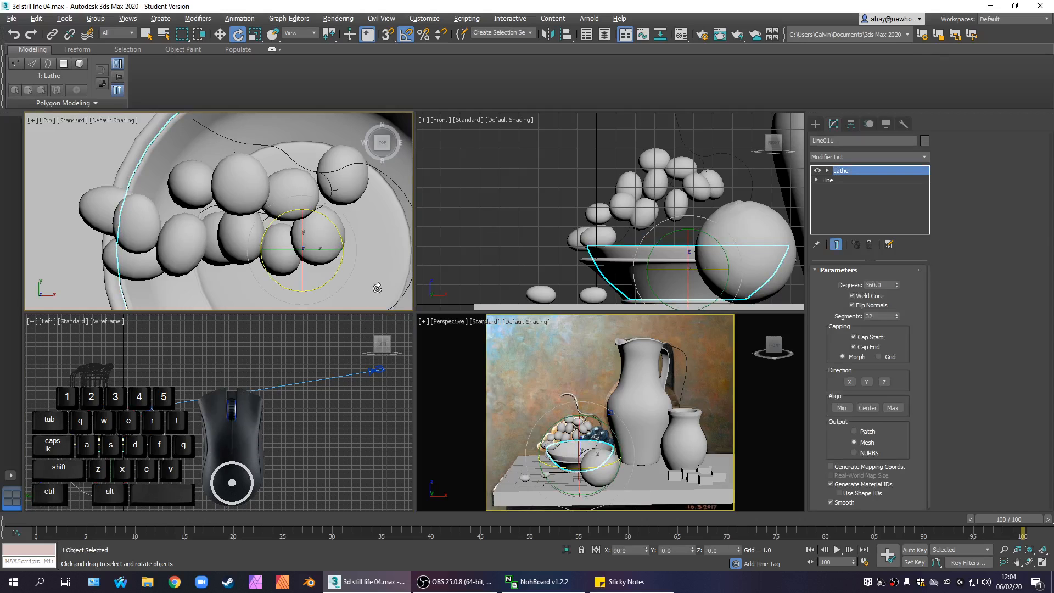
click(445, 279)
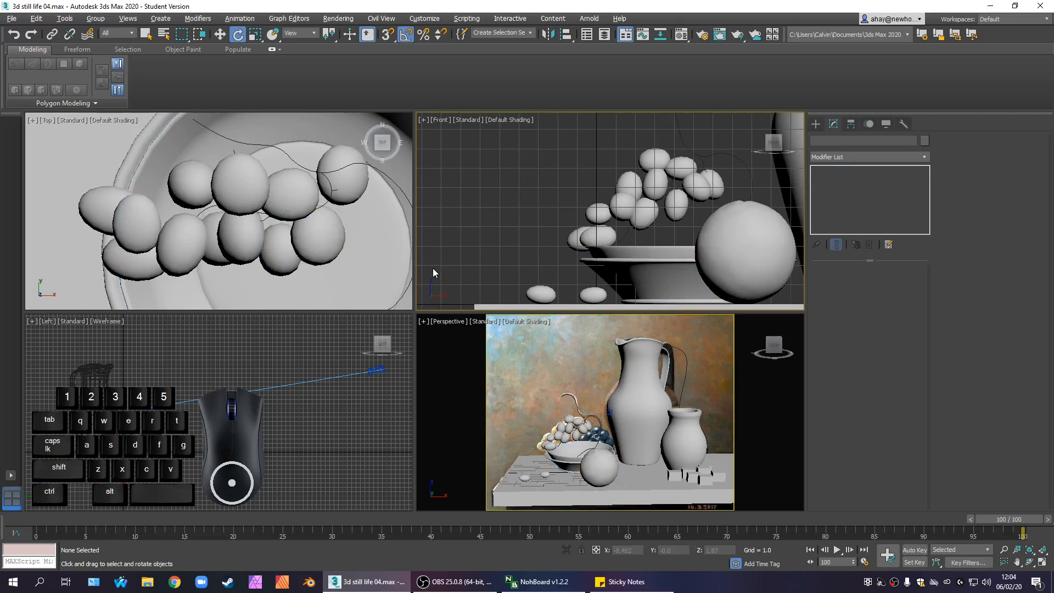
right_click(382, 319)
right_click(377, 281)
right_click(340, 318)
right_click(331, 299)
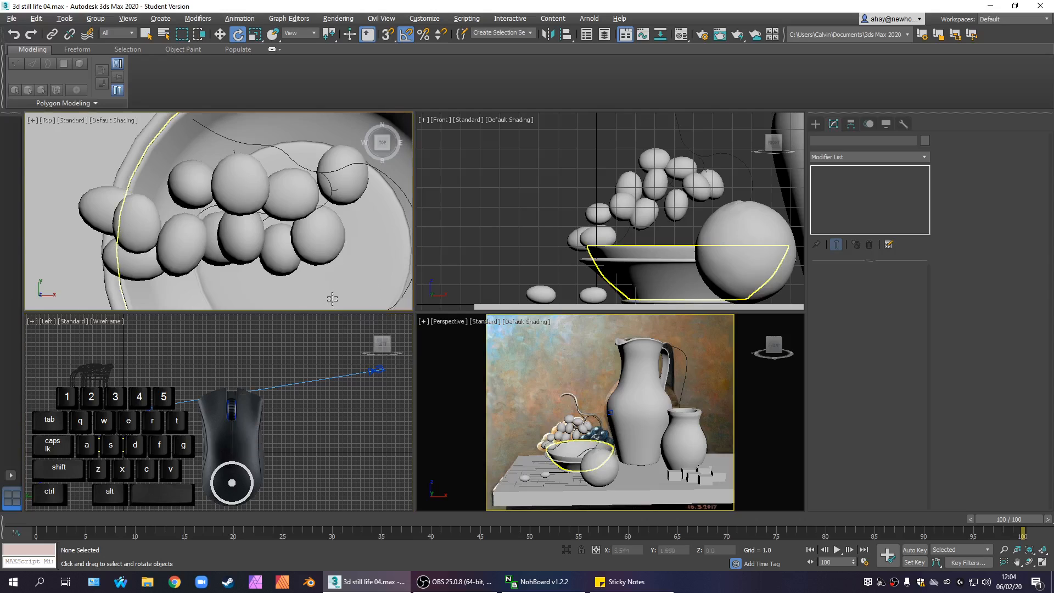
right_click(317, 343)
right_click(505, 285)
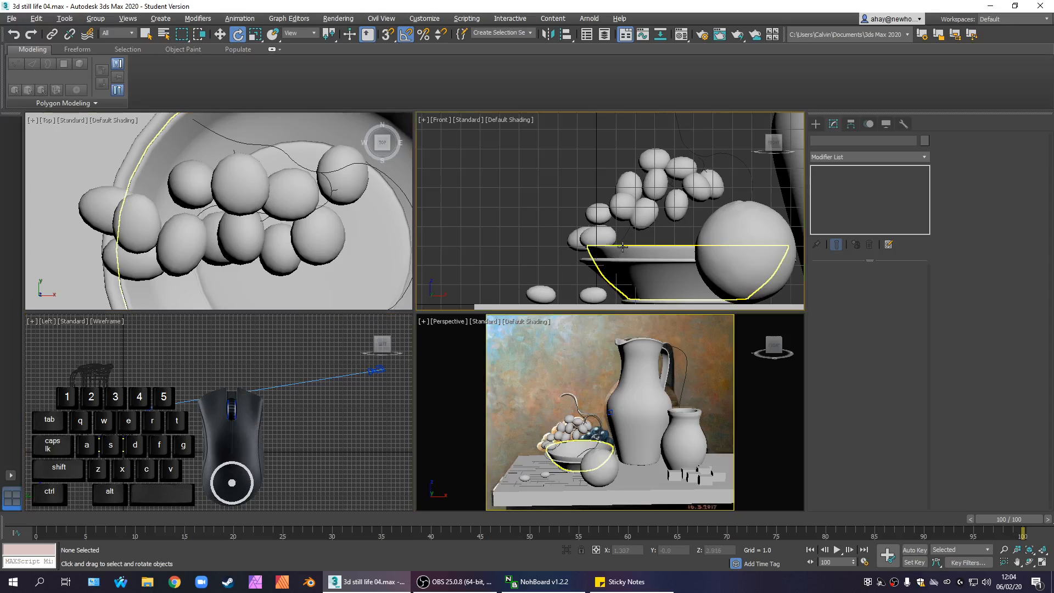
Move the lower central grape slightly in the Front view to about X 2.846, Z 4.375, and deselect it
key(alt+w)
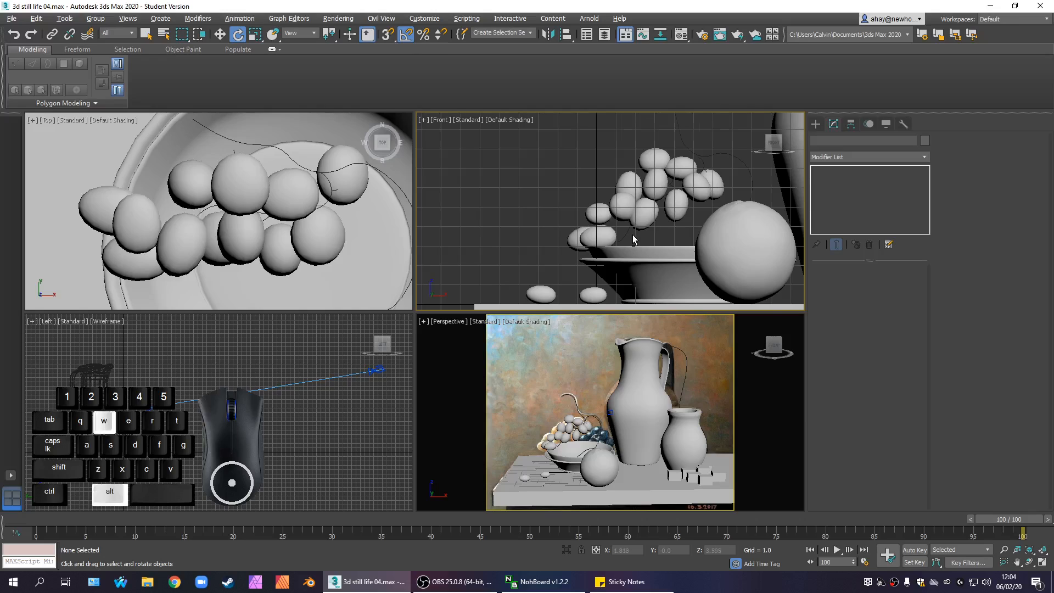
click(470, 304)
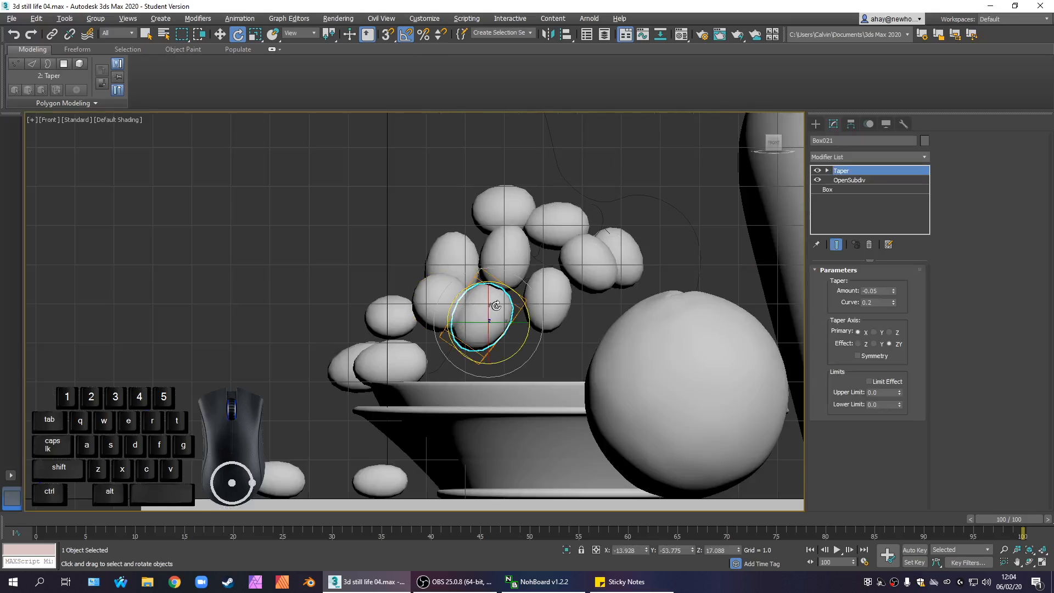
key(w)
drag(500, 306, 509, 312)
key(alt+w)
click(529, 256)
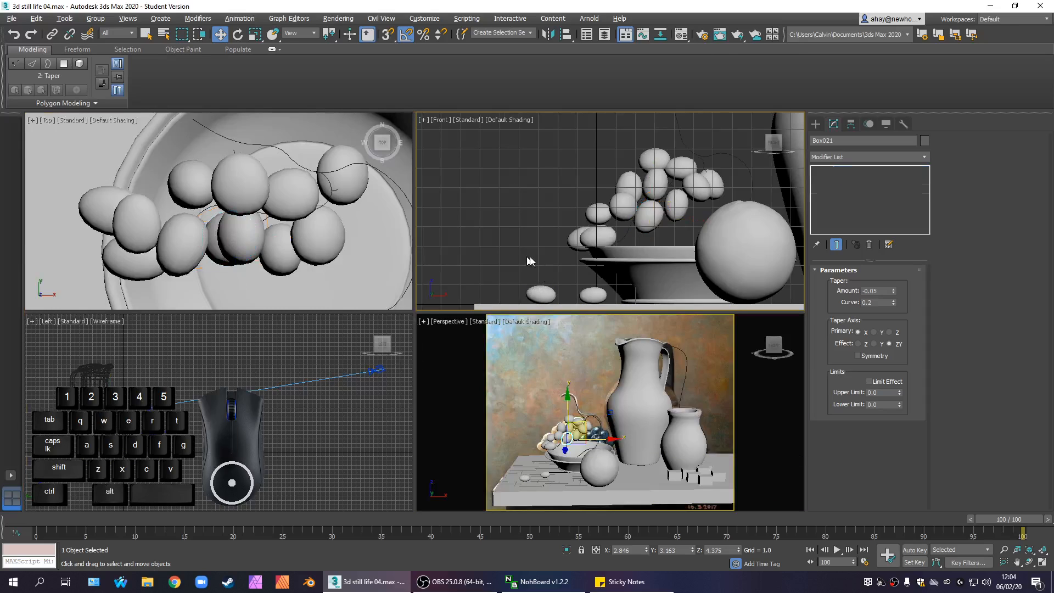
Tilt the large grape resting over the bowl's outer rim slightly in the Front view and deselect it
click(611, 241)
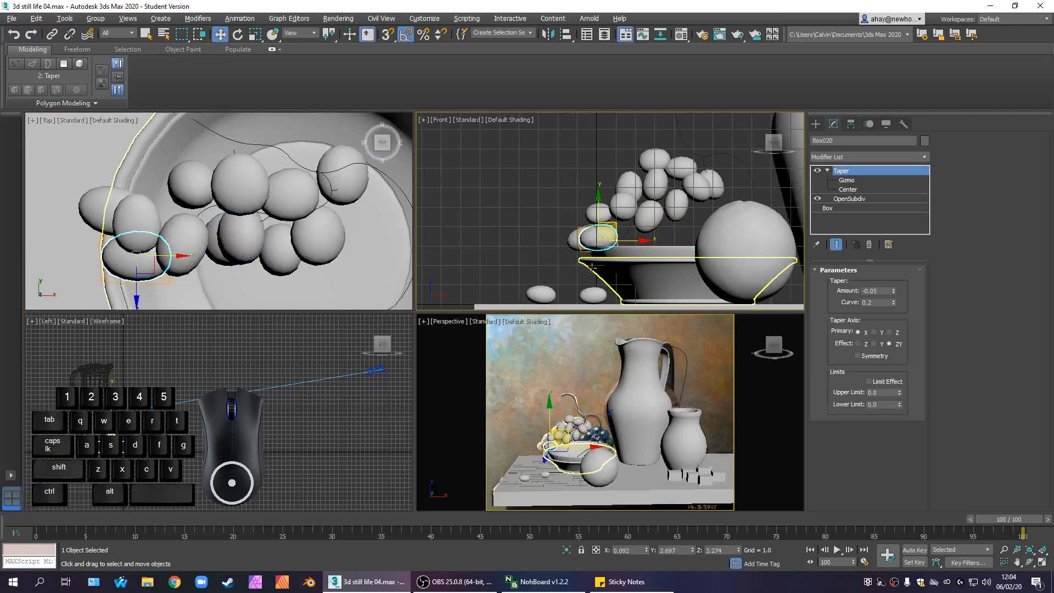
key(e)
drag(630, 215, 637, 223)
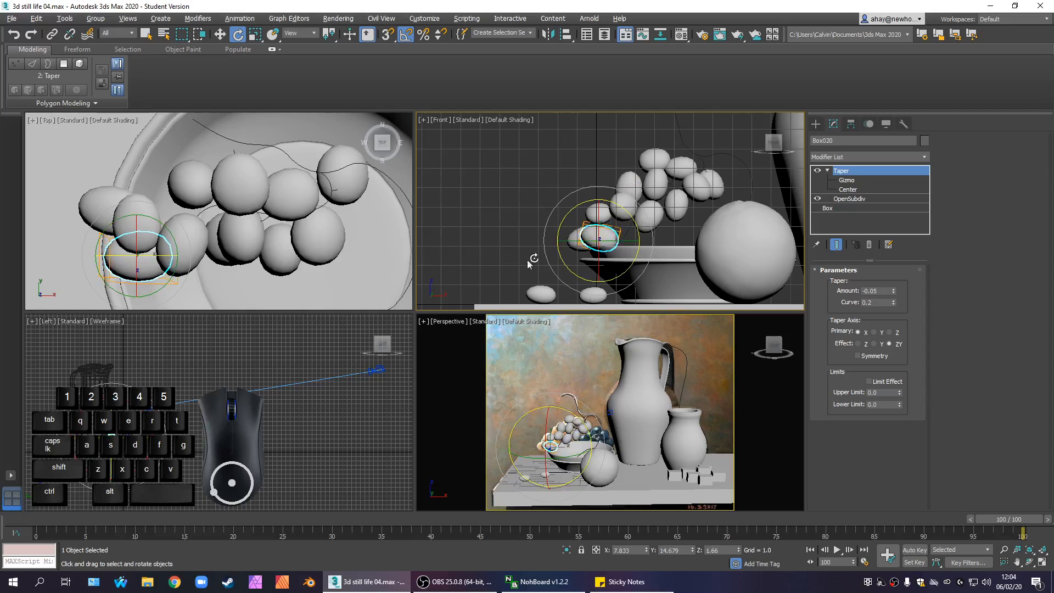
click(313, 337)
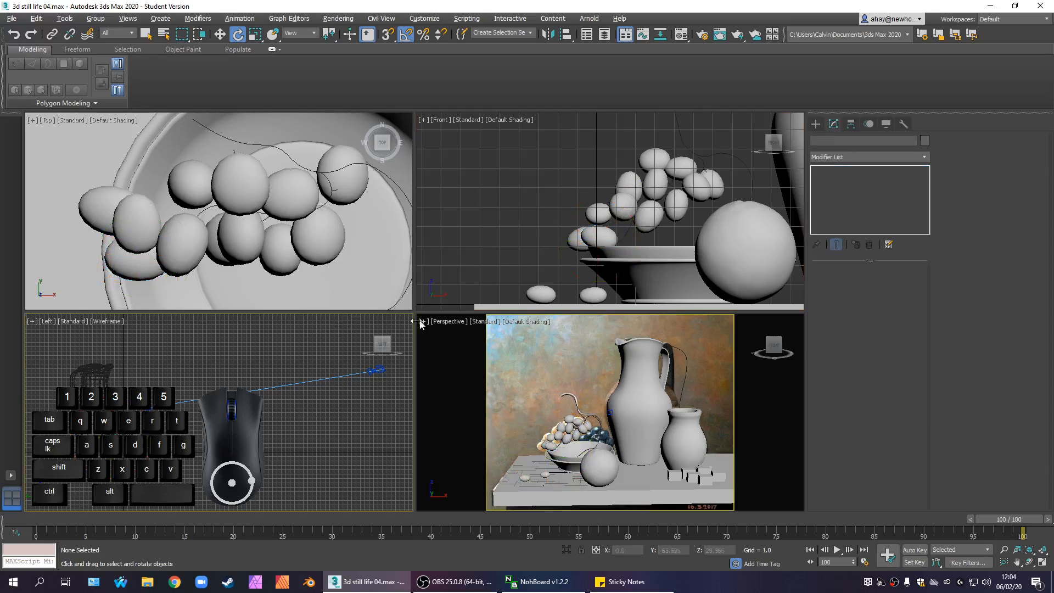
click(528, 252)
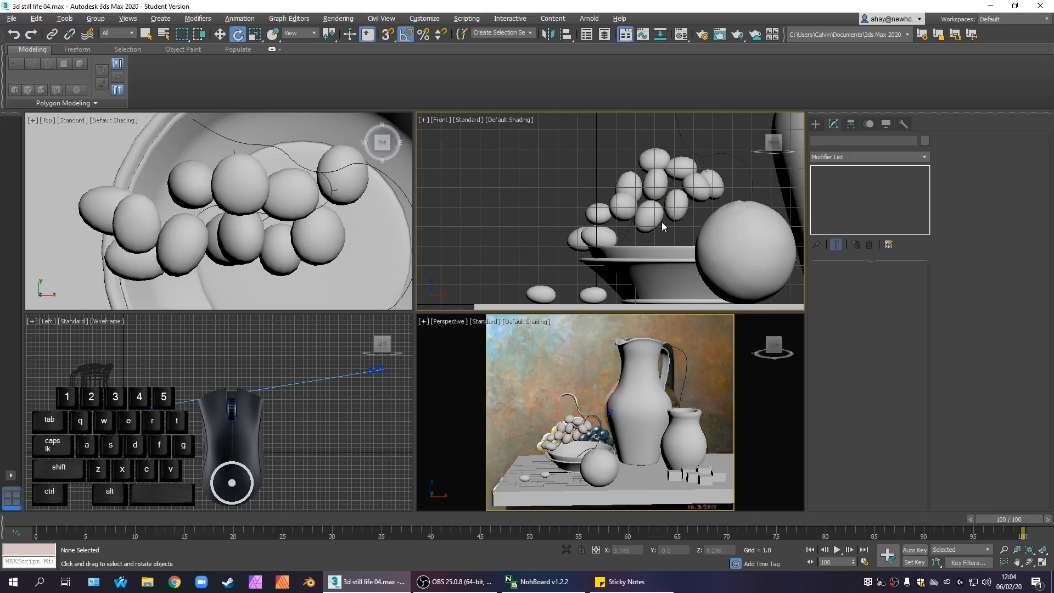
Shift the grape just above the outer rim grapes to about X 0.064, Y 3.616 in the Top view
click(599, 214)
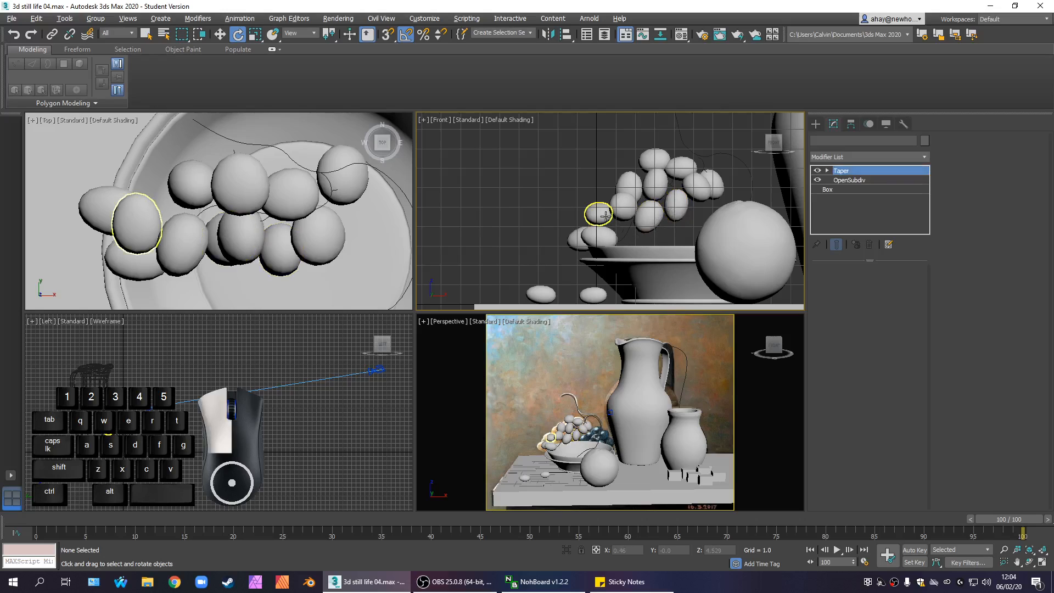
click(217, 36)
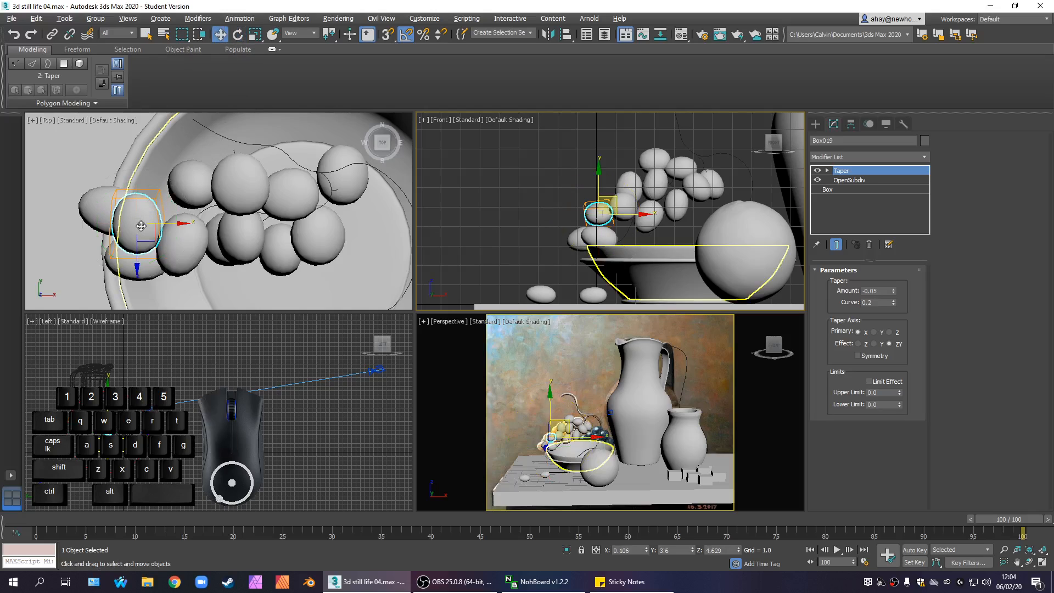
click(153, 240)
drag(155, 210, 153, 210)
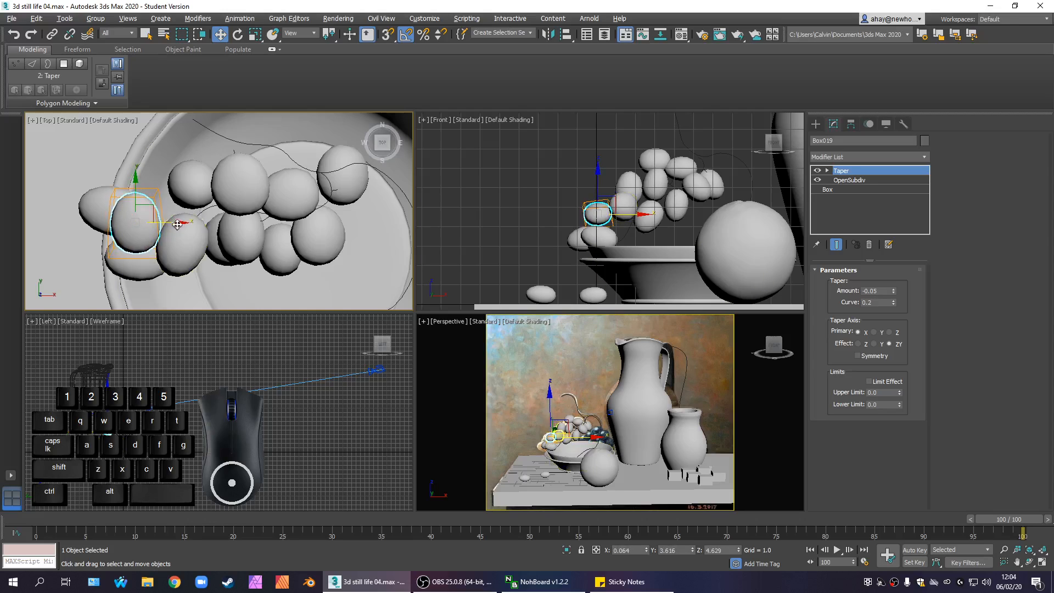
Clone that grape as a copy just above the bowl's rim at about X 1.734, Z 3.64, and tilt it in the Front view
right_click(631, 227)
shift+drag(615, 203, 659, 225)
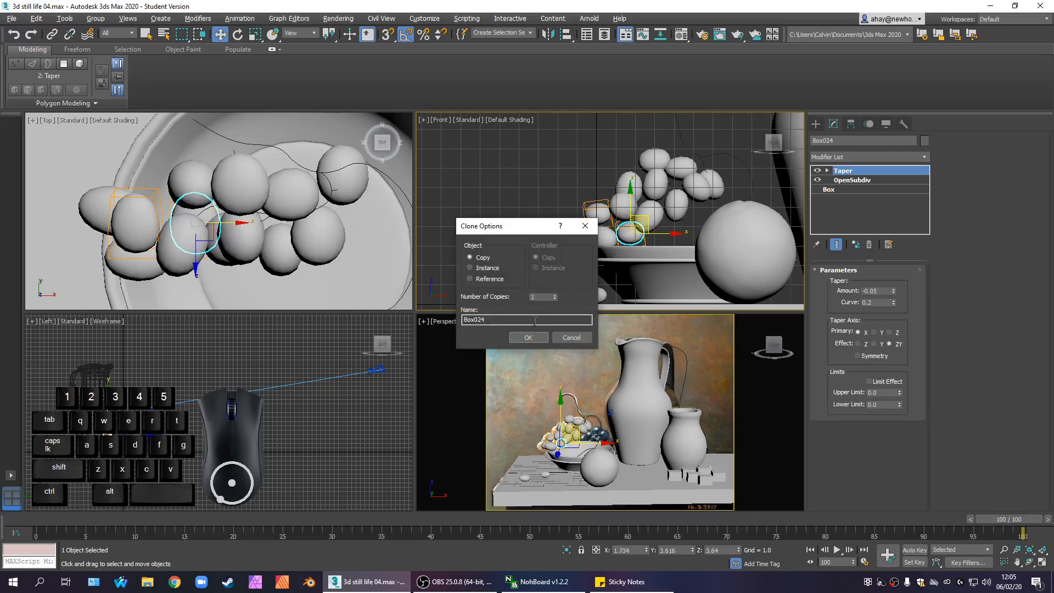
click(528, 337)
click(238, 36)
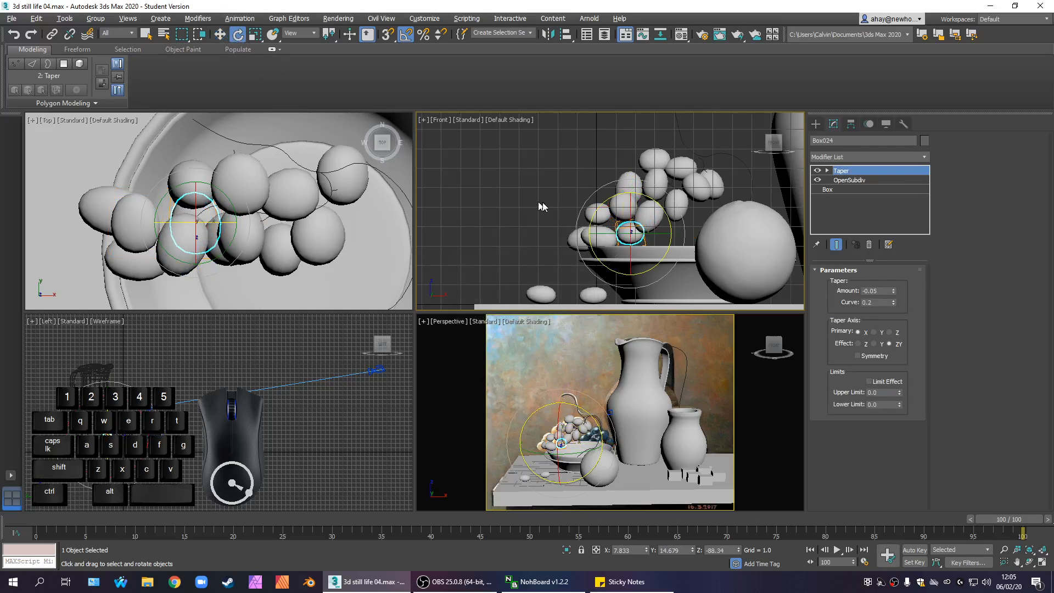
drag(678, 204, 671, 215)
key(w)
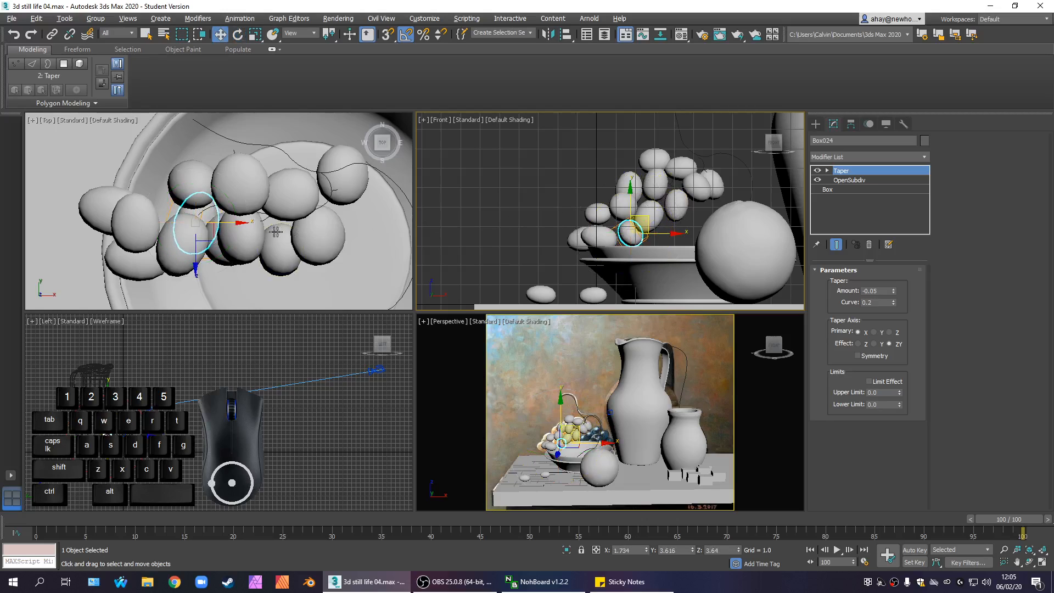
Try to reposition the copied grape in the Top view, and undo the move
right_click(220, 233)
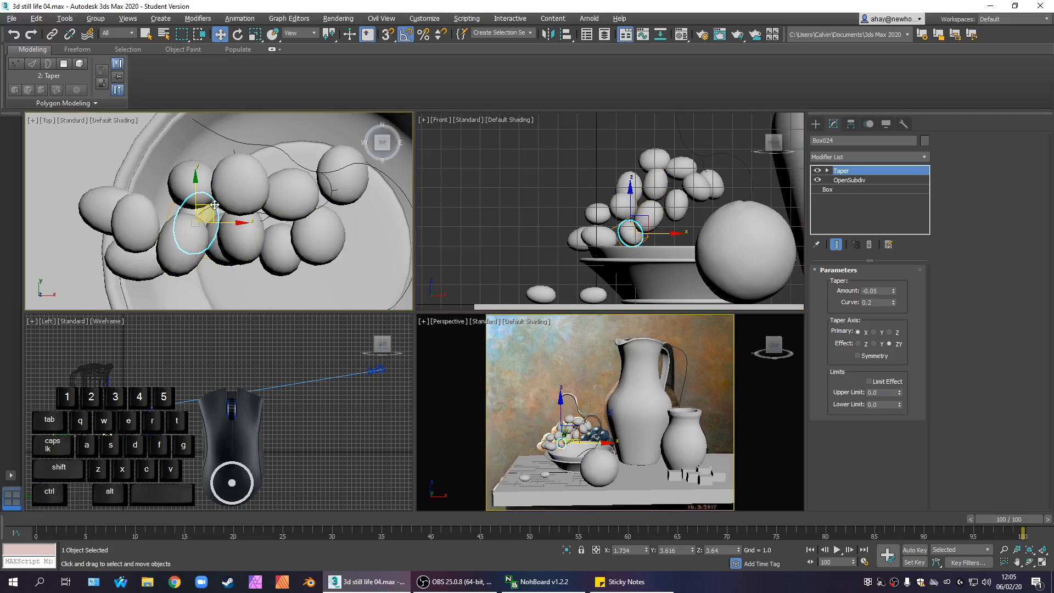
drag(213, 206, 210, 236)
click(209, 241)
key(ctrl+z)
click(629, 240)
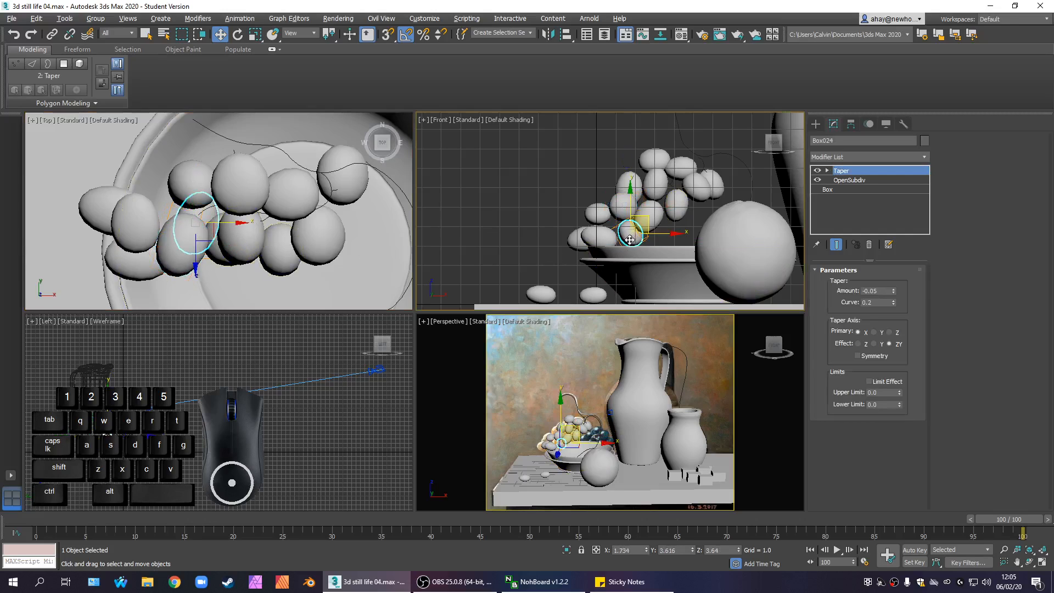
click(645, 219)
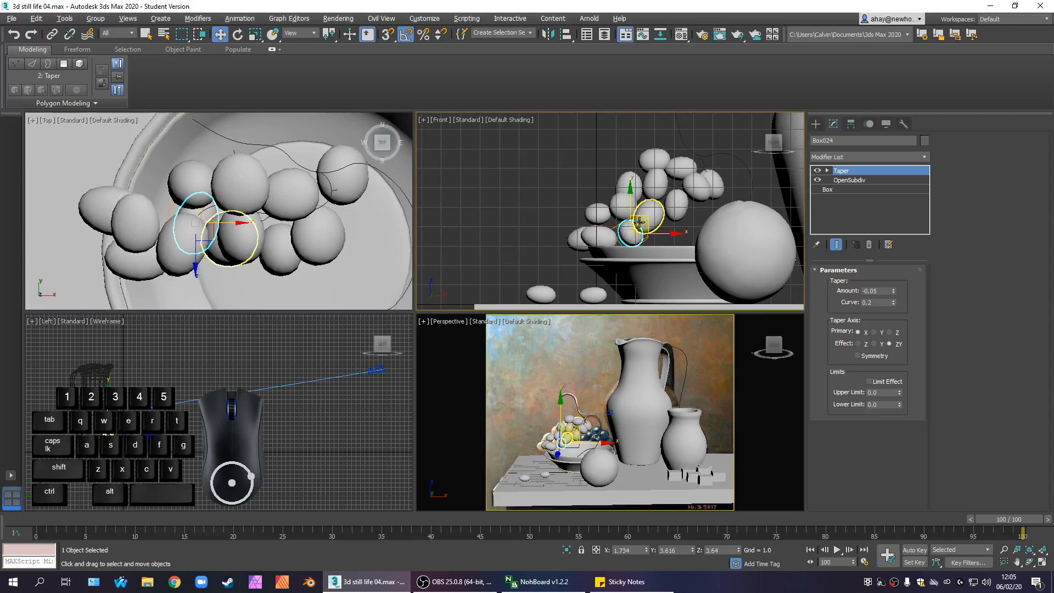
key(ctrl+z)
Nudge the copied grape slightly toward the outer side of the bunch in the Front view and deselect it
click(637, 237)
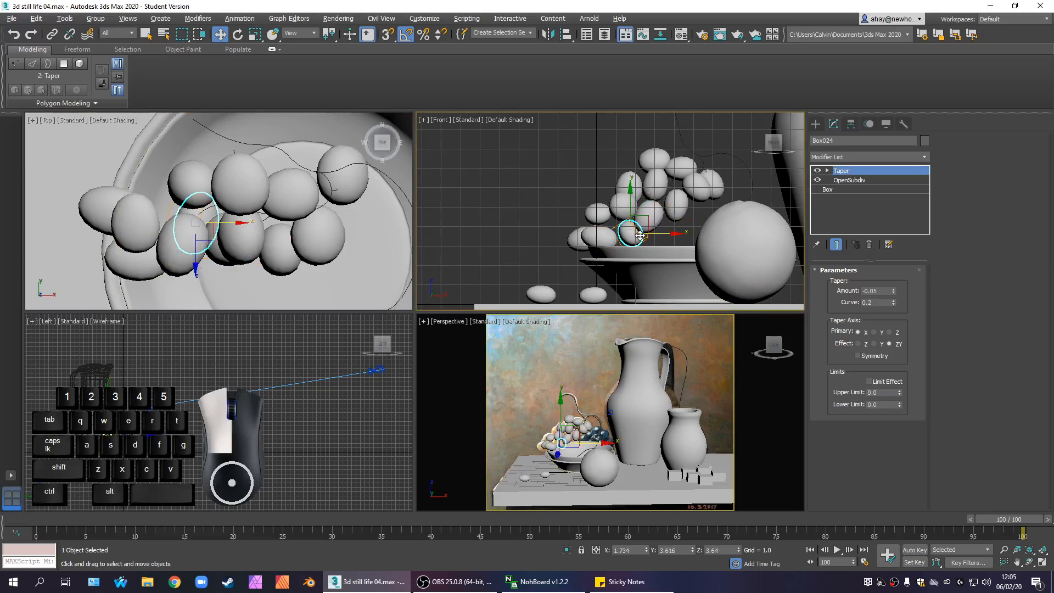
drag(647, 225, 643, 223)
click(472, 263)
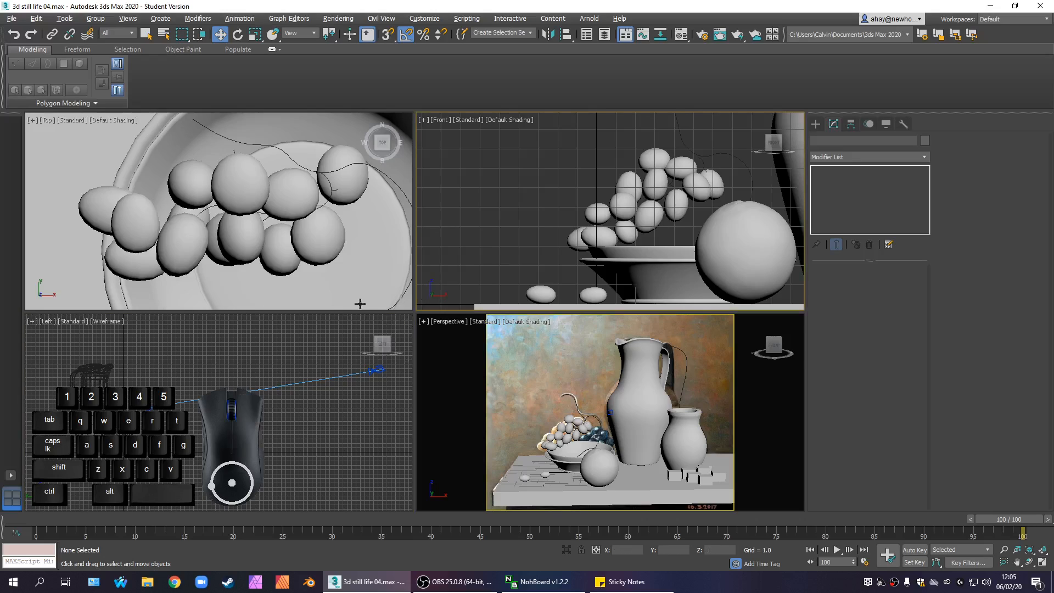
right_click(362, 327)
right_click(389, 280)
right_click(443, 265)
right_click(370, 266)
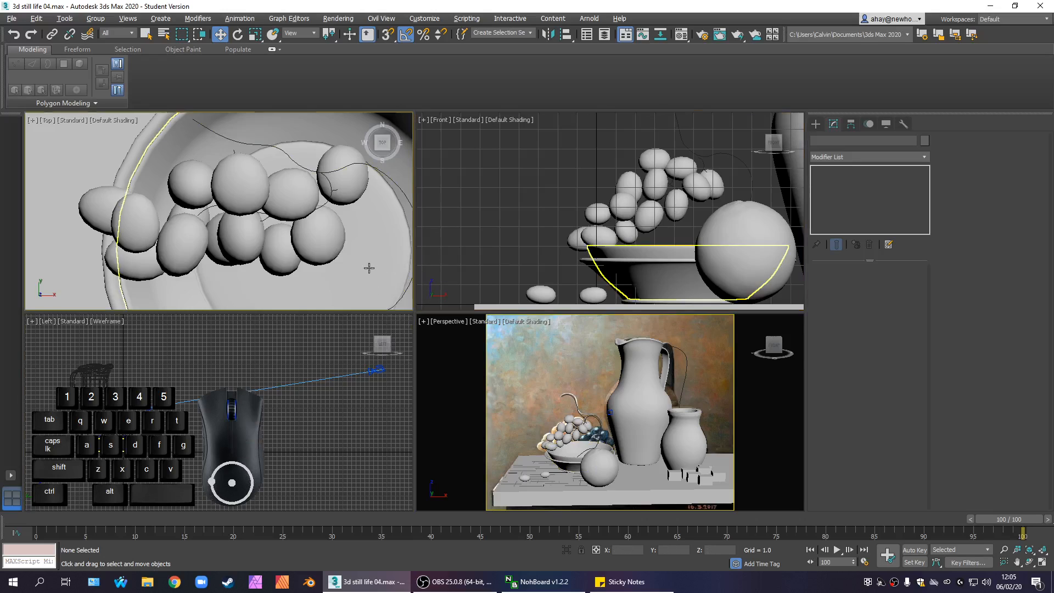
right_click(507, 241)
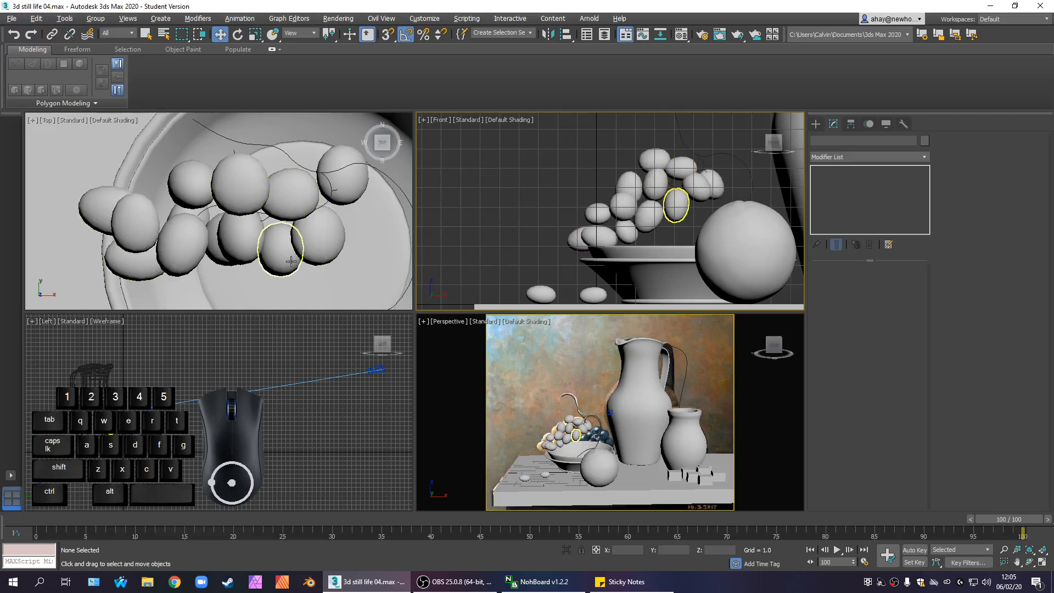
Shift the upper middle grape slightly in the Top view, and place the grape beside it at about X 1.552, Y 3.153
click(227, 247)
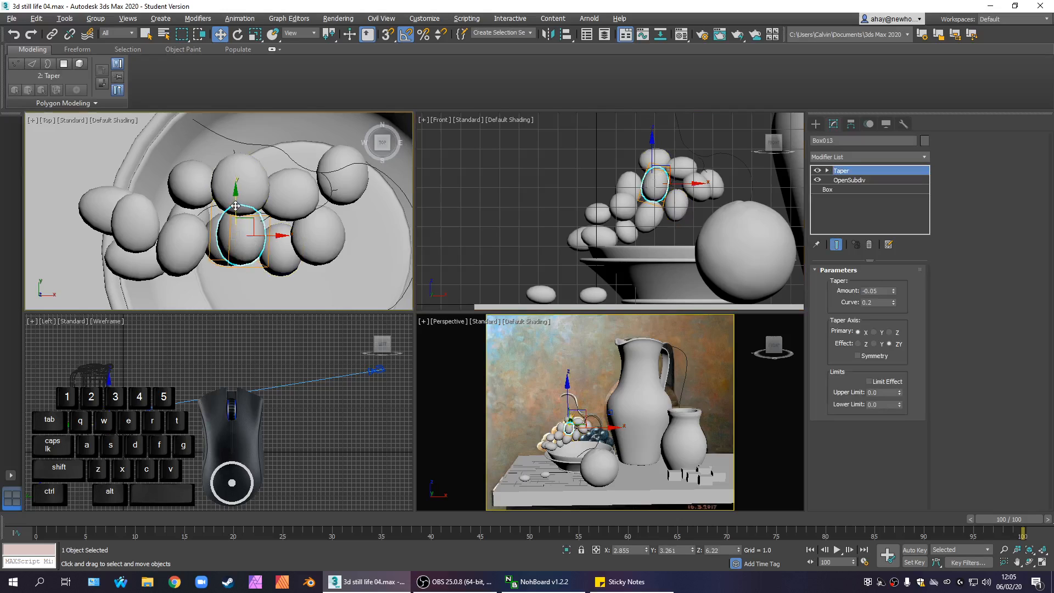
drag(235, 206, 196, 208)
click(199, 236)
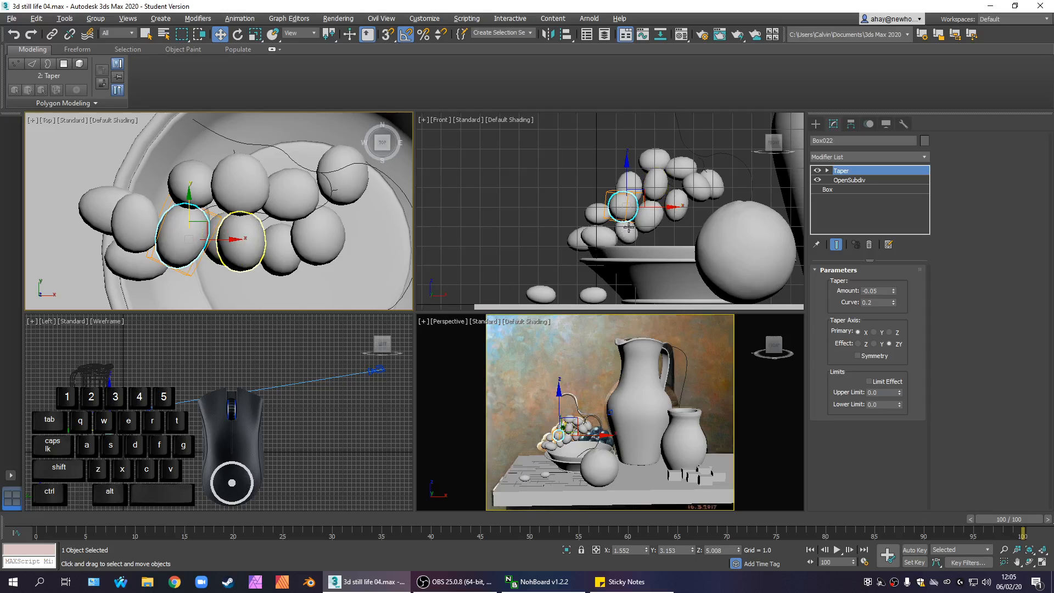
Shrink the base box of the grape at X 1.552, adjust its position slightly in the Front view and deselect it
key(r)
click(858, 190)
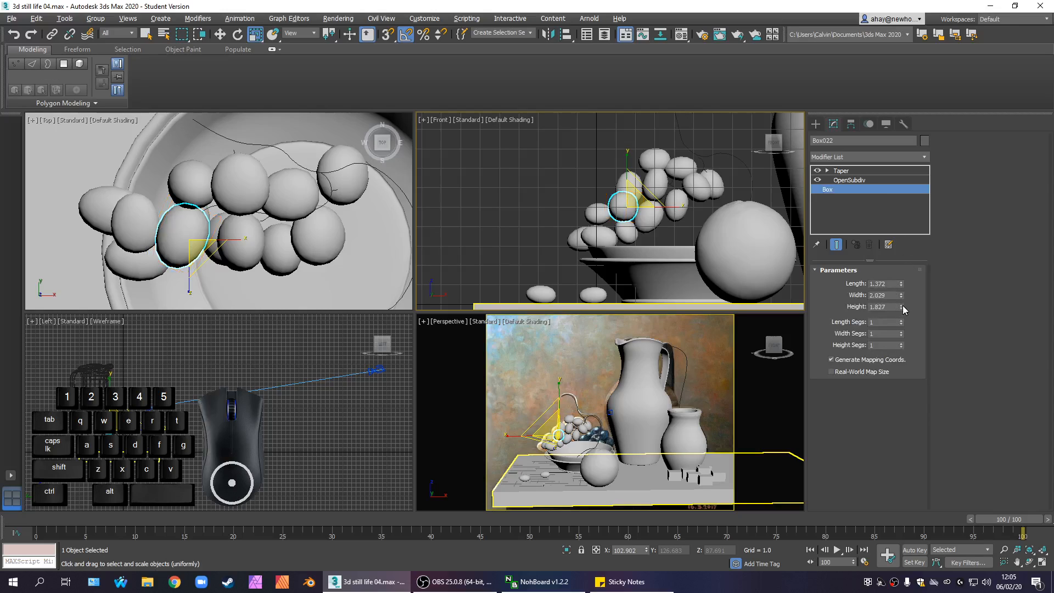
mouse_move(903, 306)
mouse_down()
mouse_move(899, 319)
mouse_move(902, 287)
mouse_move(903, 298)
mouse_up()
key(w)
drag(645, 194, 643, 197)
click(317, 335)
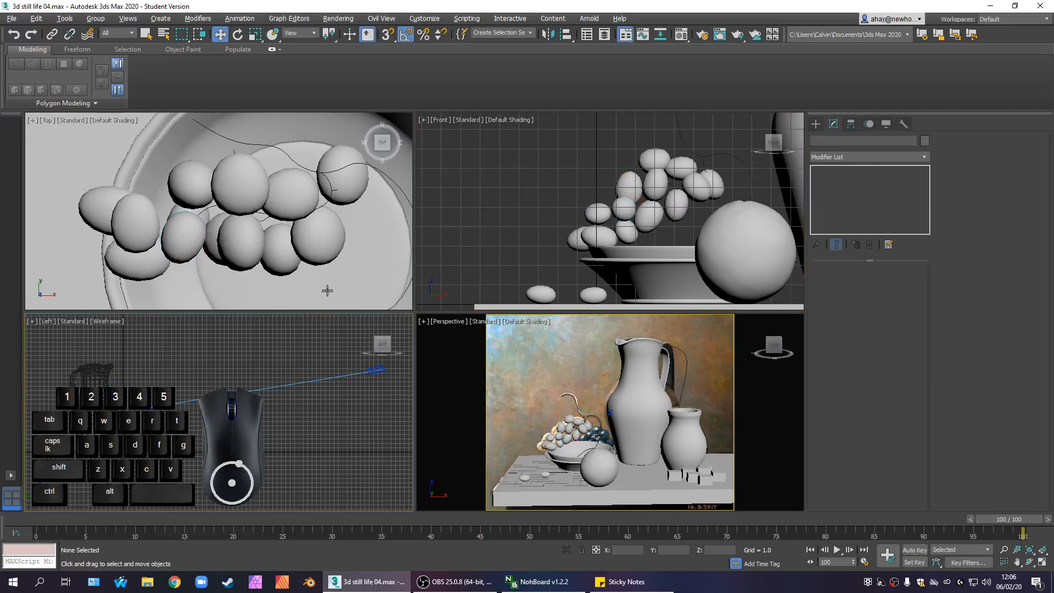
Move the upright grape near the middle of the bunch to about X 4.226, Z 5.11 in the Front view and deselect it
right_click(493, 291)
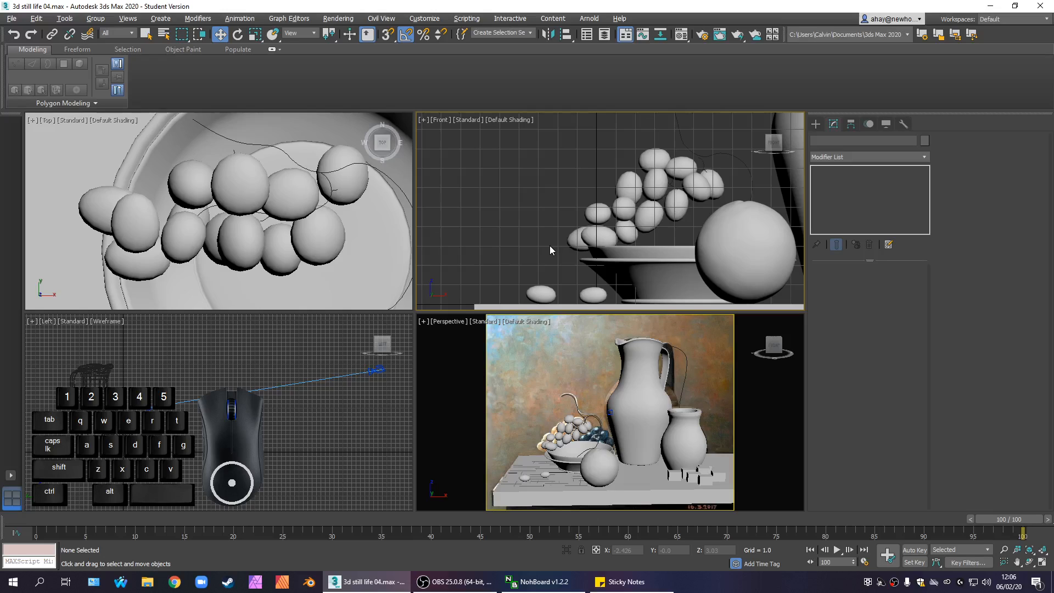
key(alt+w)
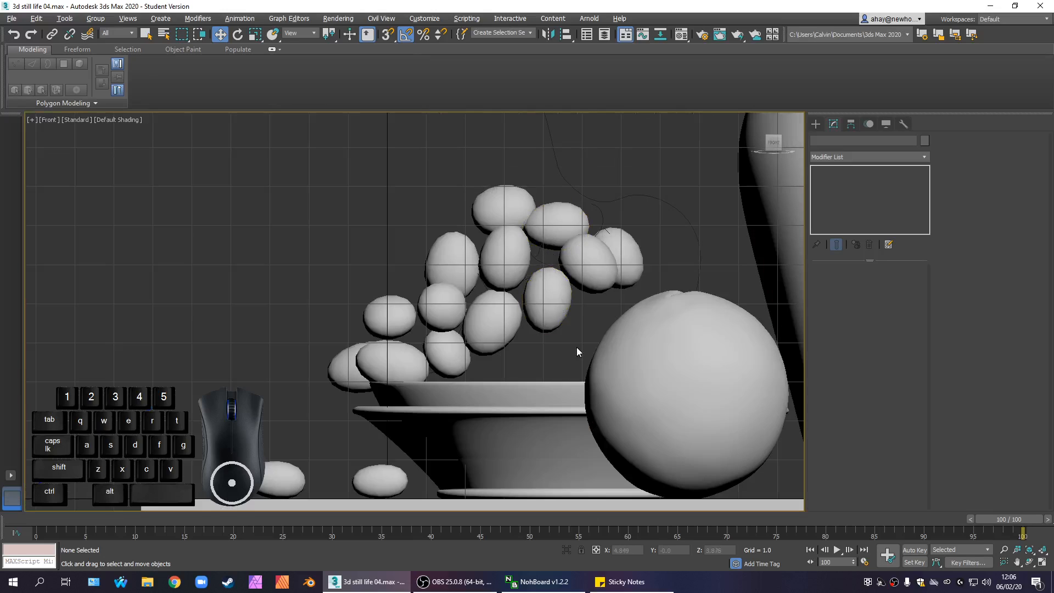
click(567, 332)
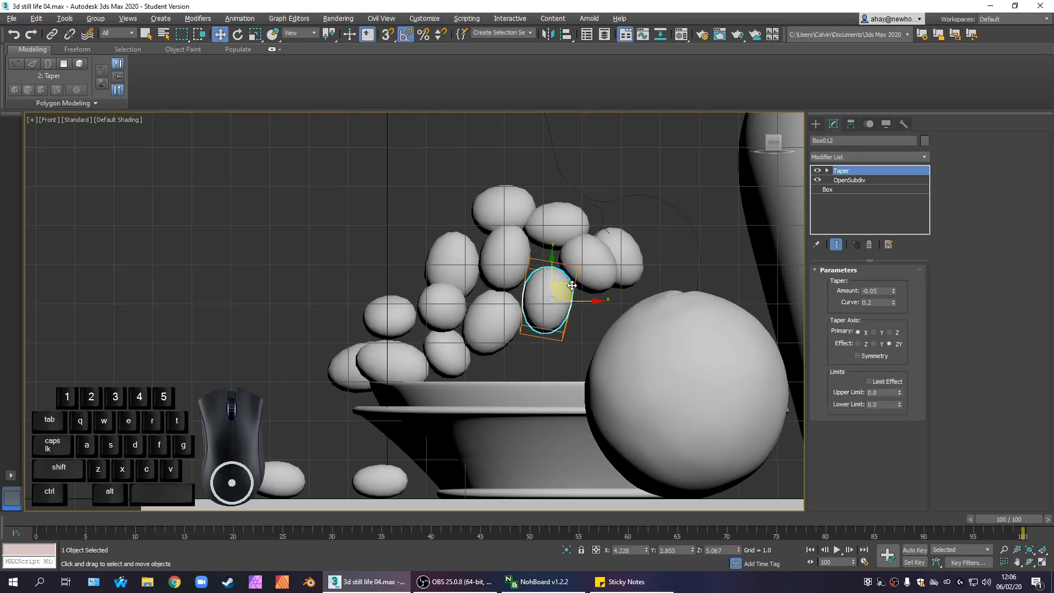
drag(571, 285, 571, 282)
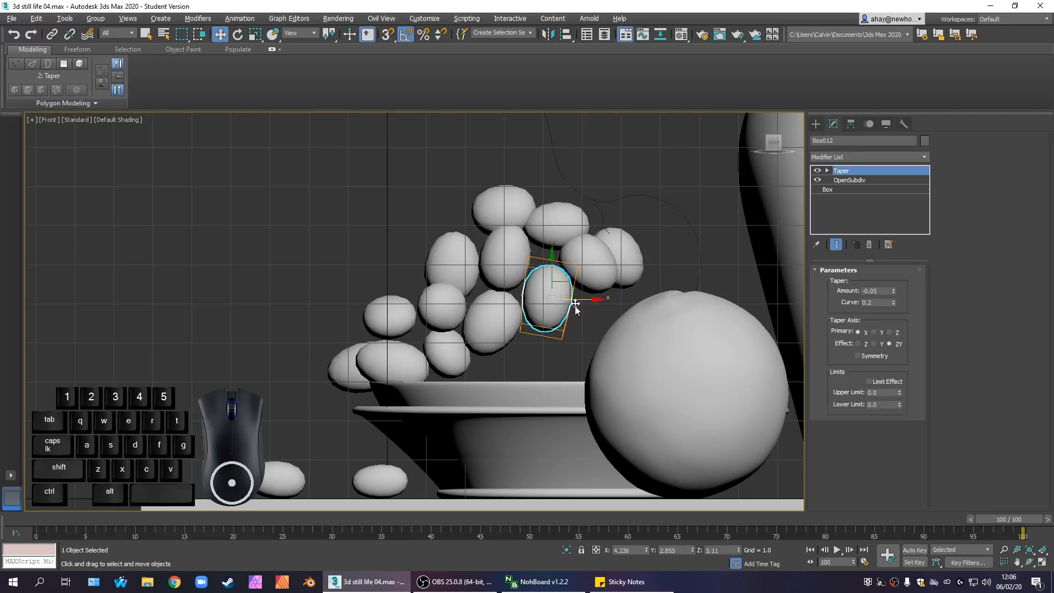
click(571, 337)
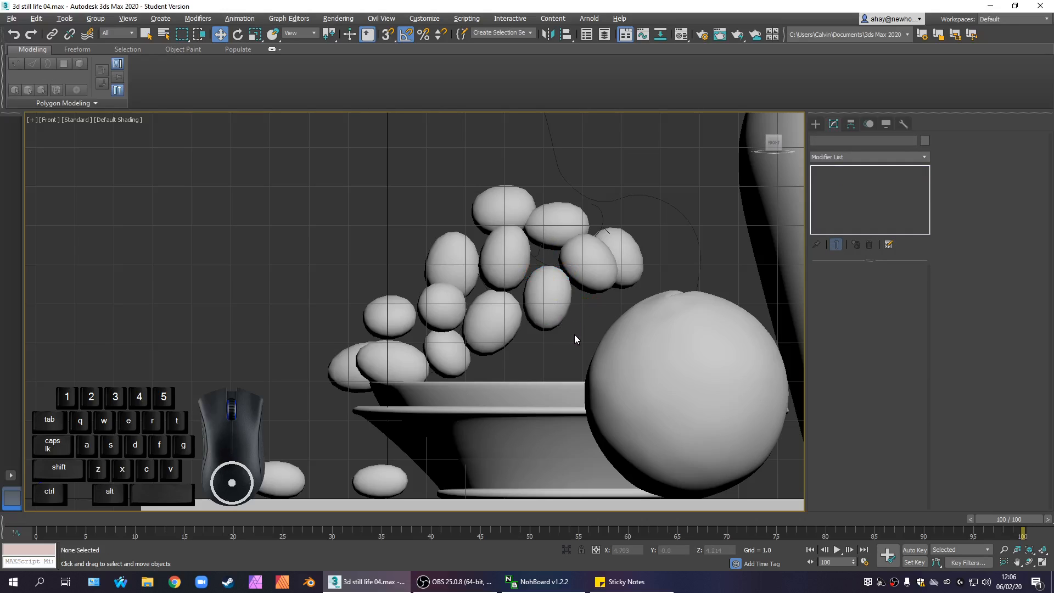
Nudge the tilted lower central grape slightly in the enlarged Front view, deselect it and return to the four-view layout
click(518, 321)
drag(520, 311, 520, 312)
click(546, 341)
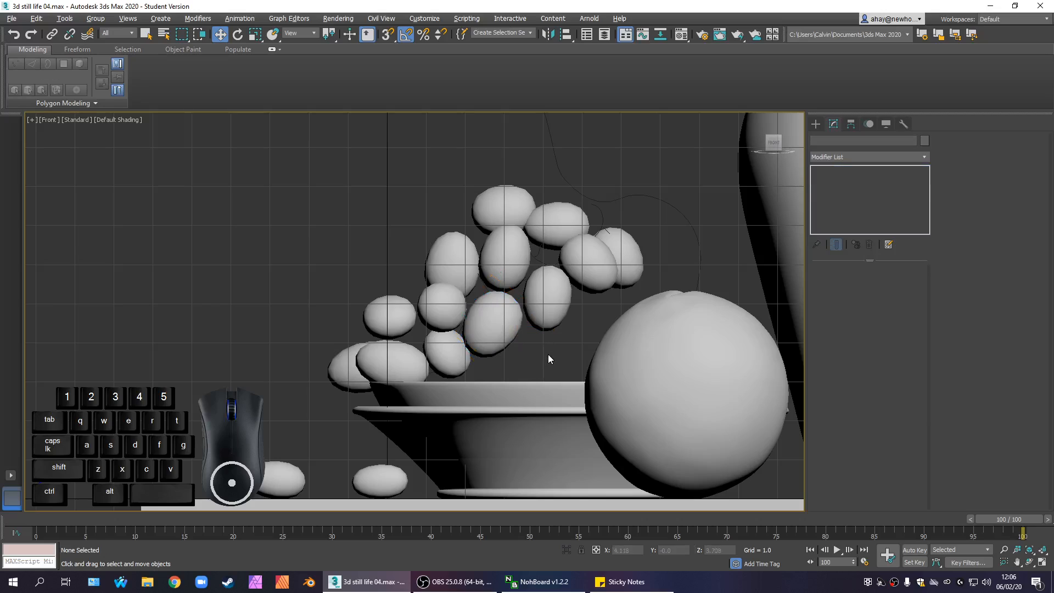
key(alt+w)
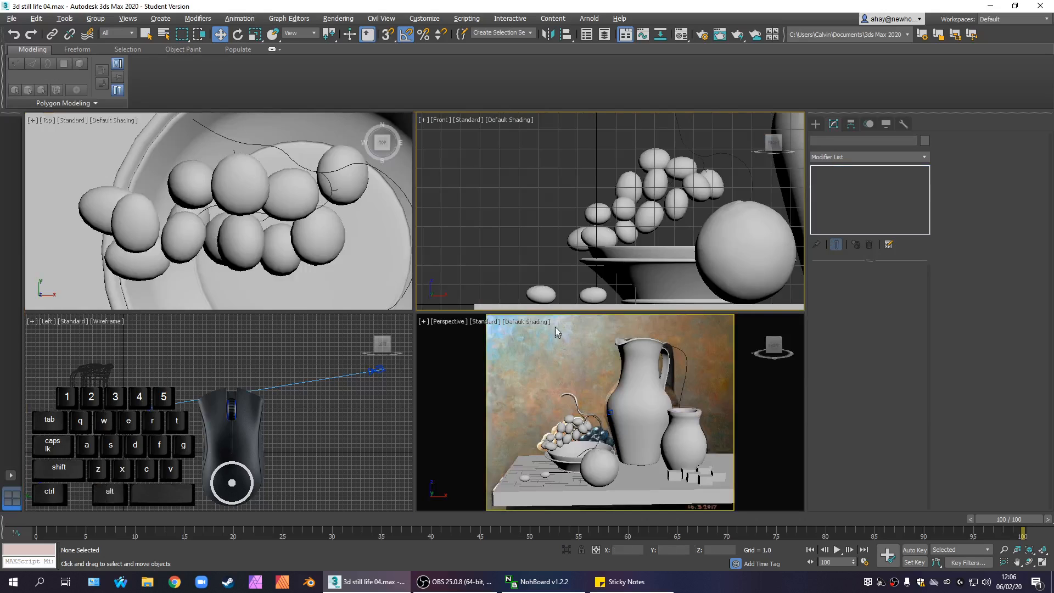
Enlarge the Perspective view, switch it to the PhysCamera001 camera to check the grapes against the painting, and restore the four-view layout
right_click(574, 276)
right_click(541, 347)
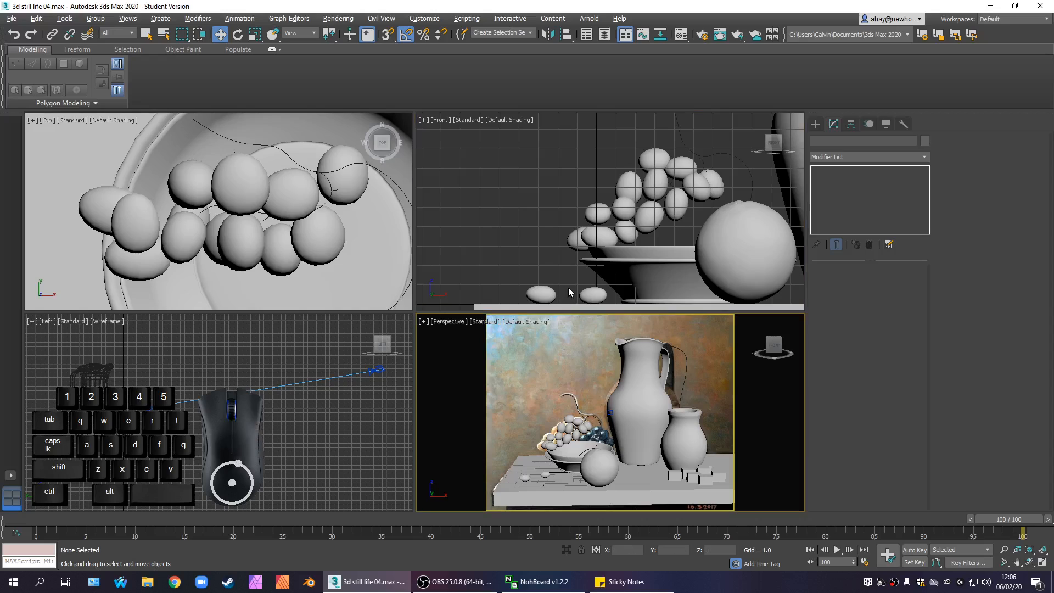
key(alt+w)
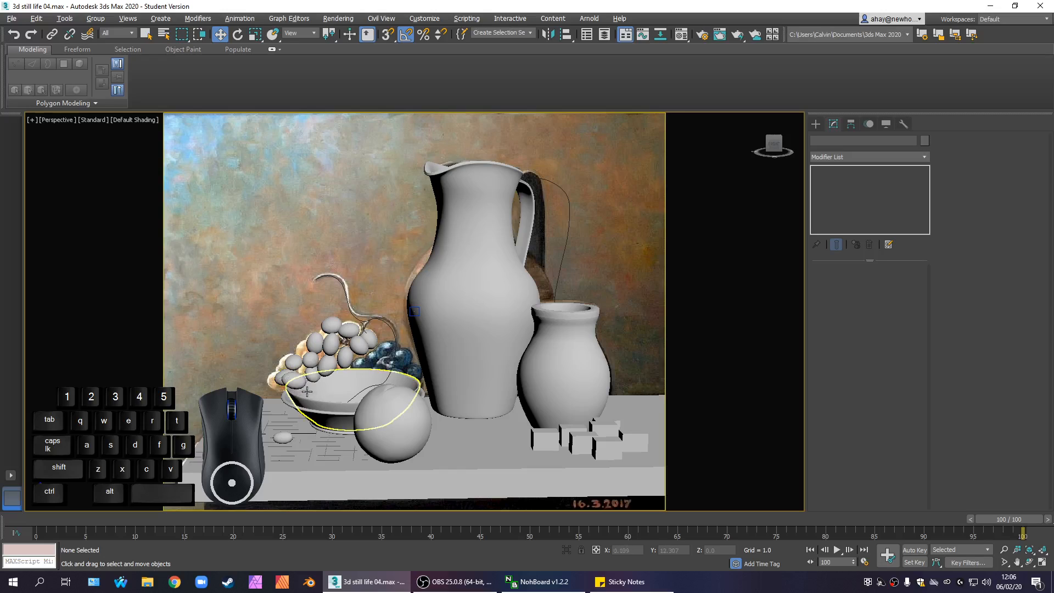
key(c)
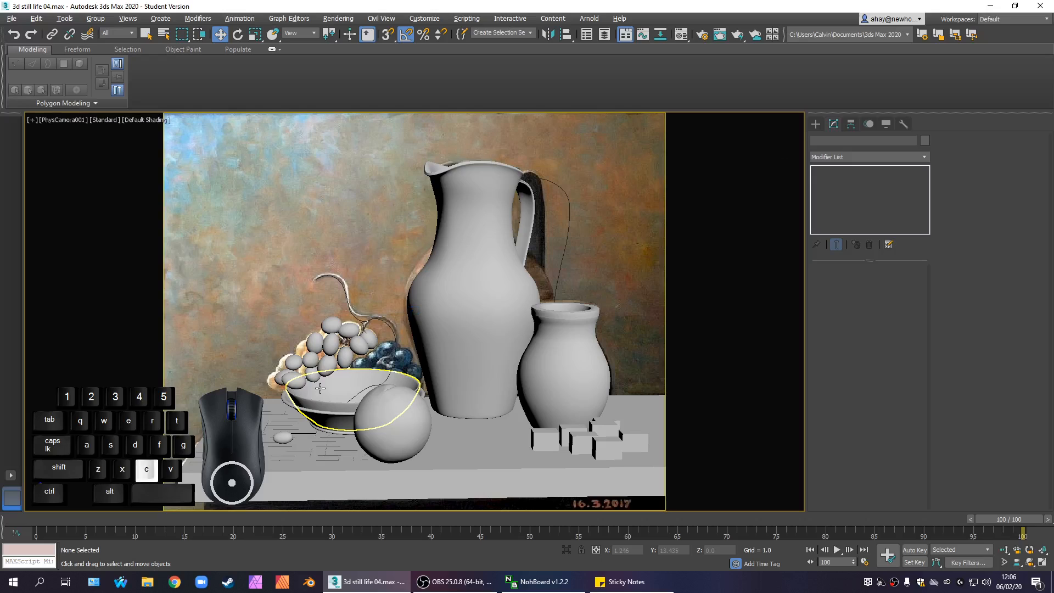
key(alt+w)
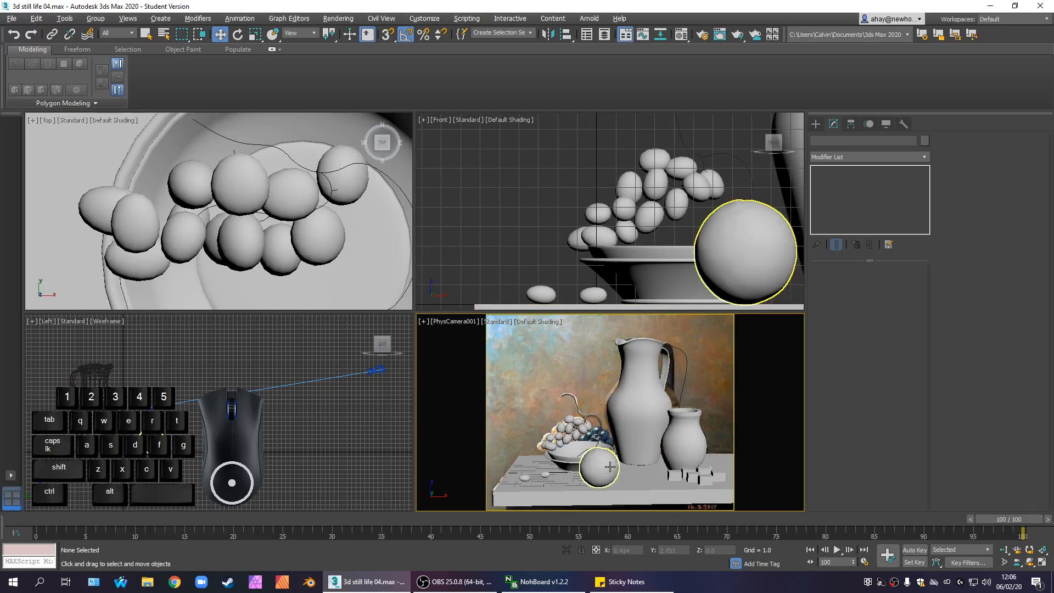
click(540, 468)
right_click(541, 468)
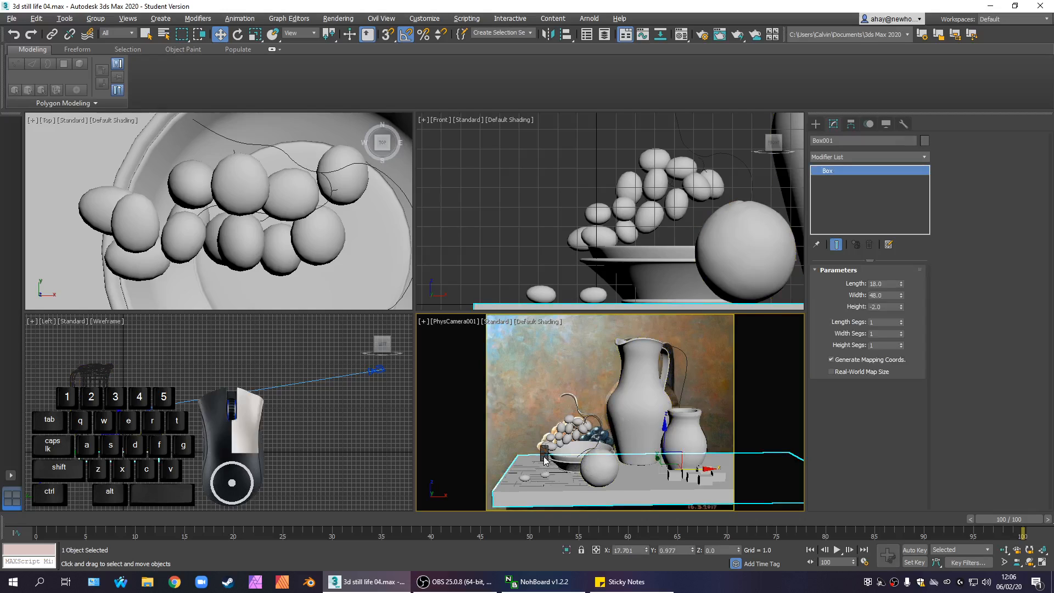
click(581, 417)
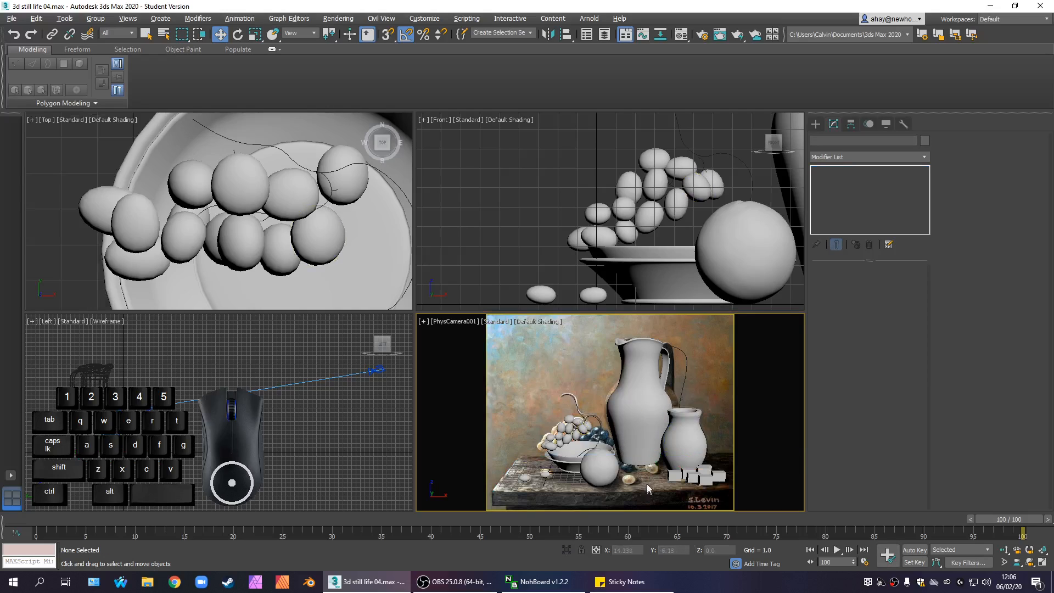
key(ctrl+z)
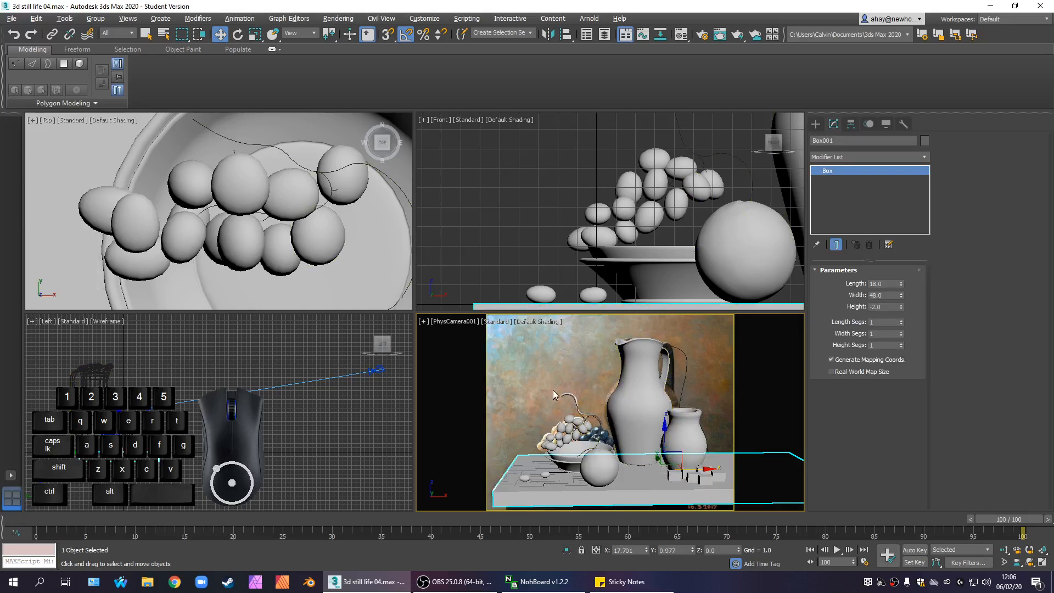
click(576, 375)
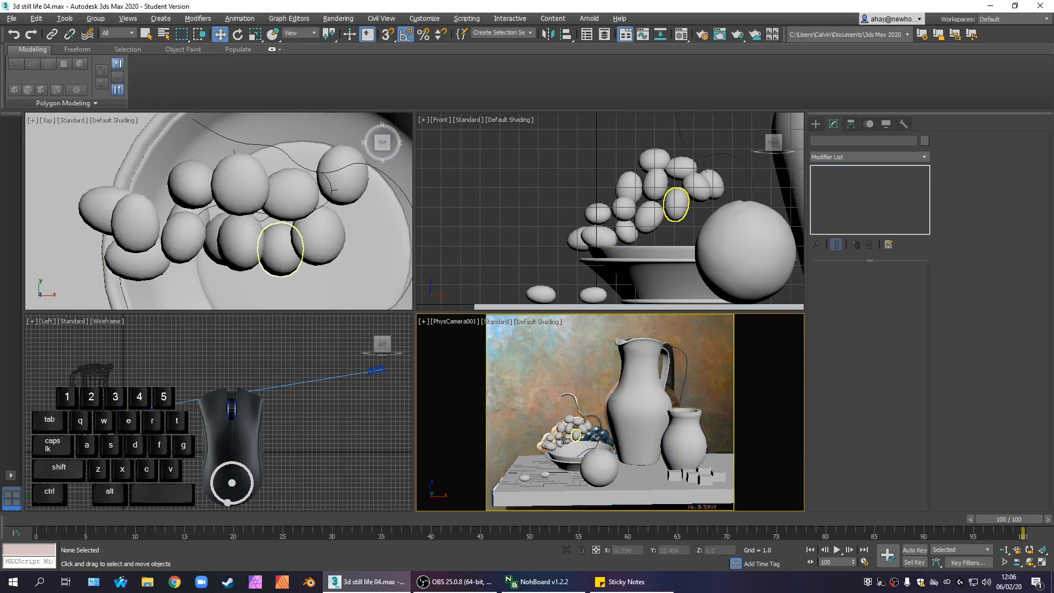
Shift the three leftmost grapes slightly outward in the Top view, and move the lowest of them back toward the bunch to about X 0.498
click(99, 205)
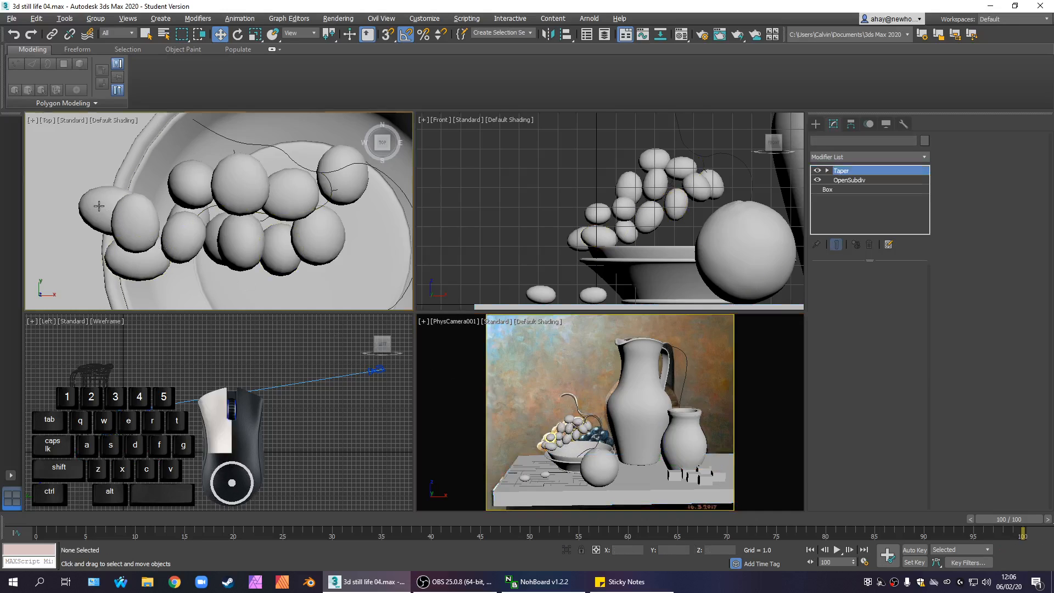
ctrl+click(127, 222)
ctrl+click(137, 257)
drag(167, 233, 153, 235)
click(67, 270)
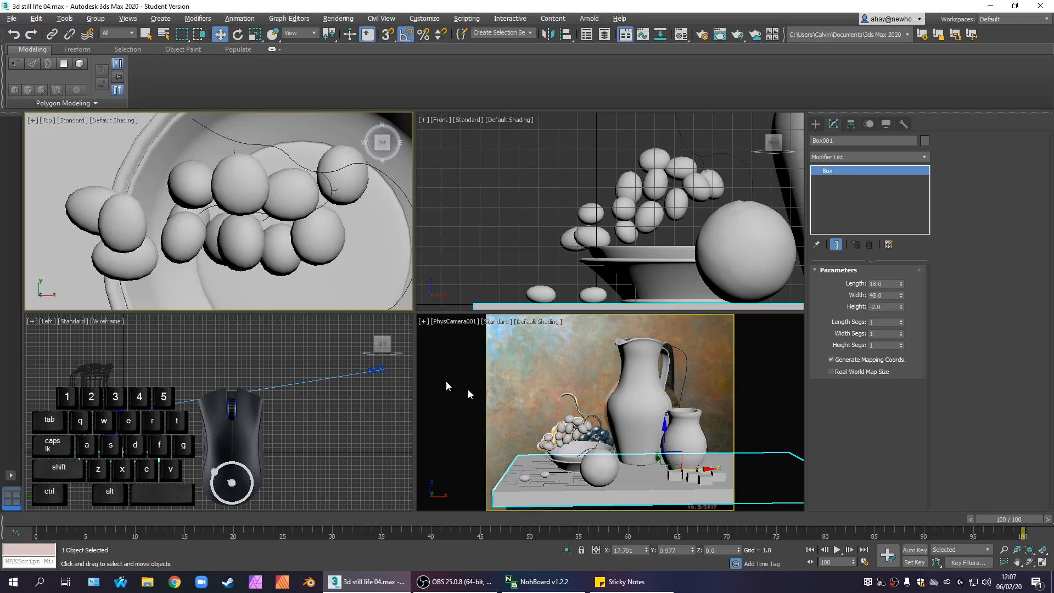
click(137, 269)
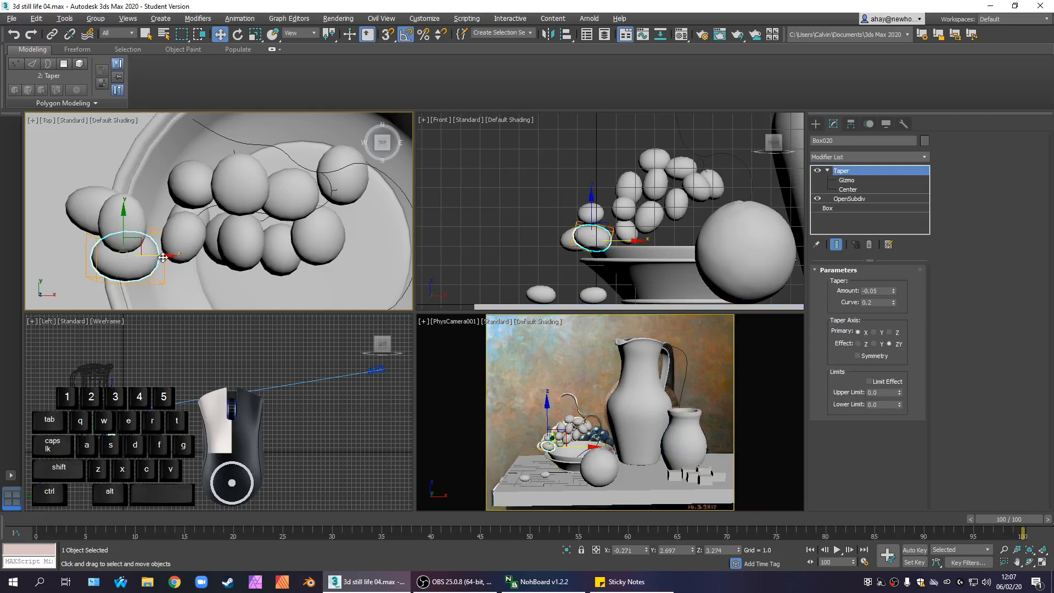
mouse_move(162, 256)
mouse_down()
mouse_move(335, 257)
mouse_move(181, 258)
mouse_up()
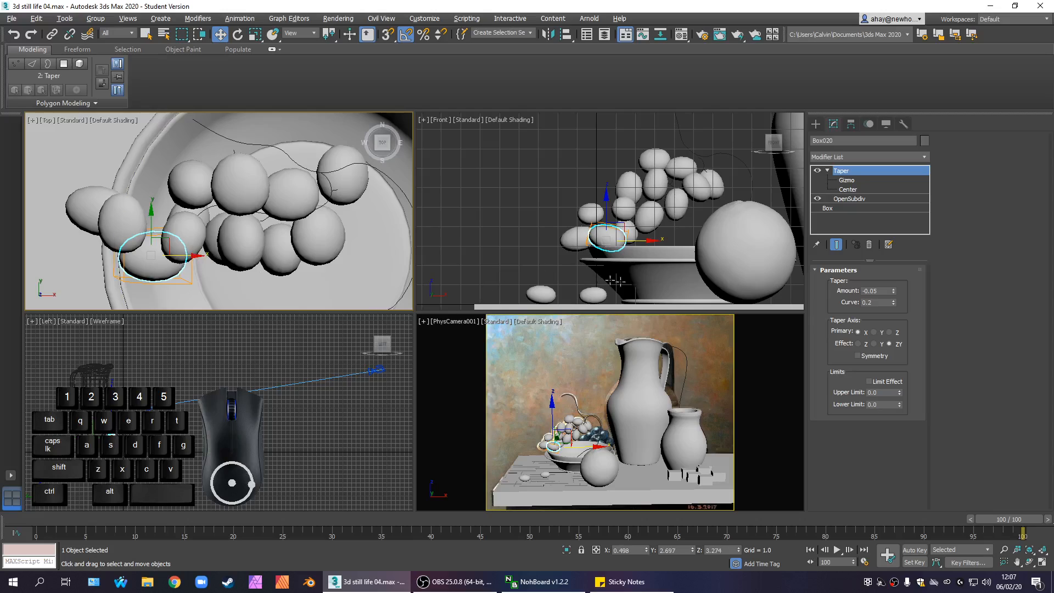
Hide the fruit bowl beneath the grapes
click(678, 262)
right_click(676, 263)
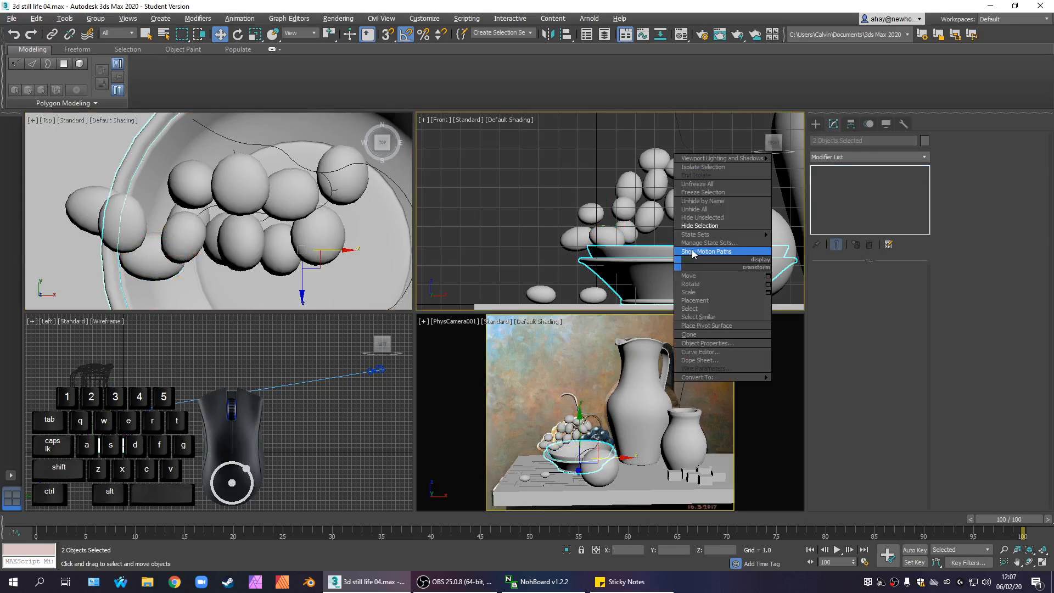
click(700, 225)
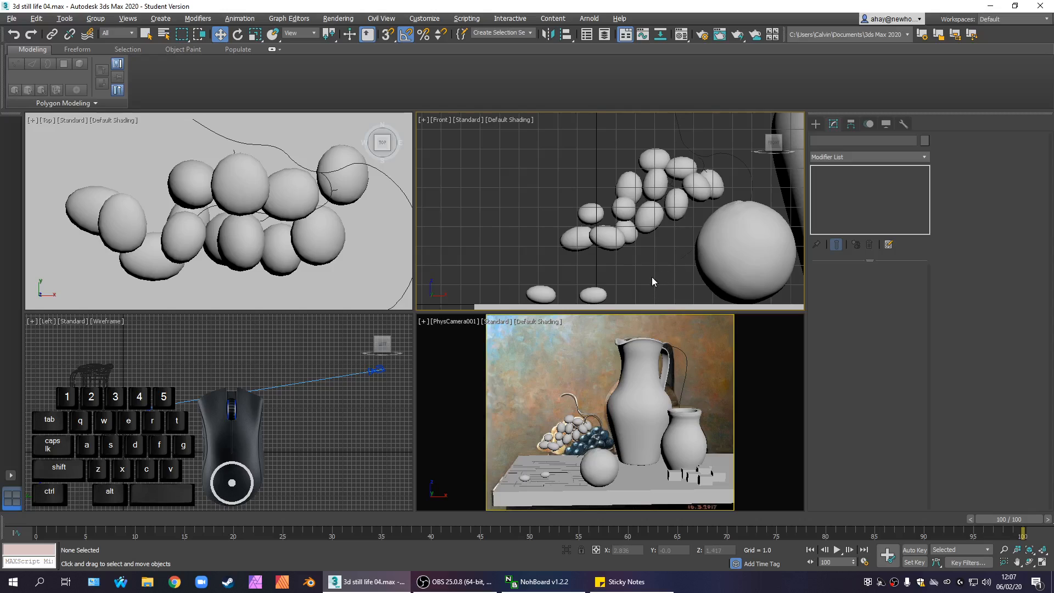
Enlarge the camera view, pull the leftmost grape clear of the bunch and move the lower-left grape to about X -0.092, Z 3.026
click(556, 448)
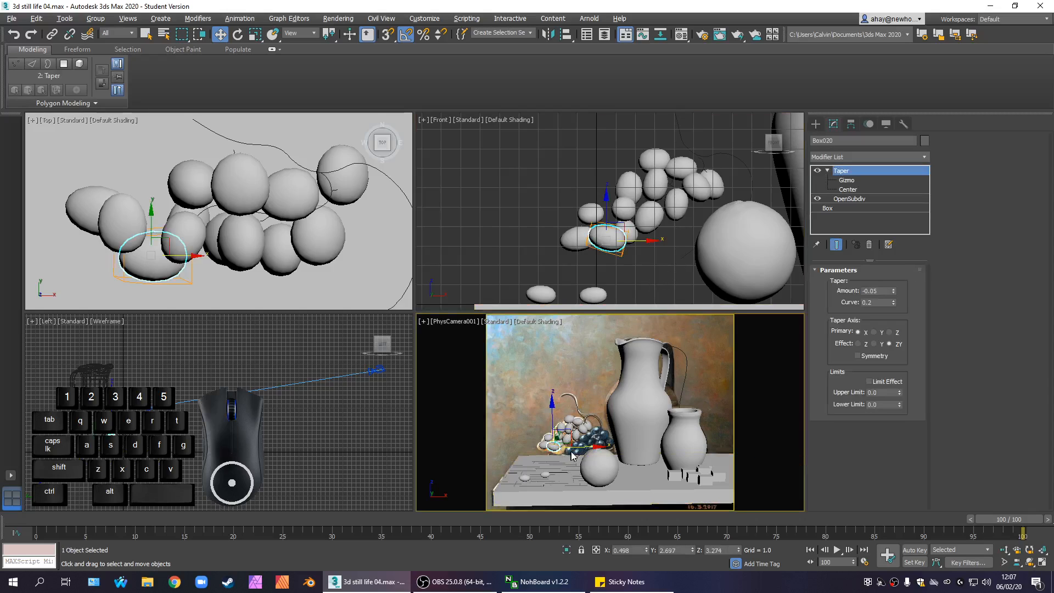
key(alt+w)
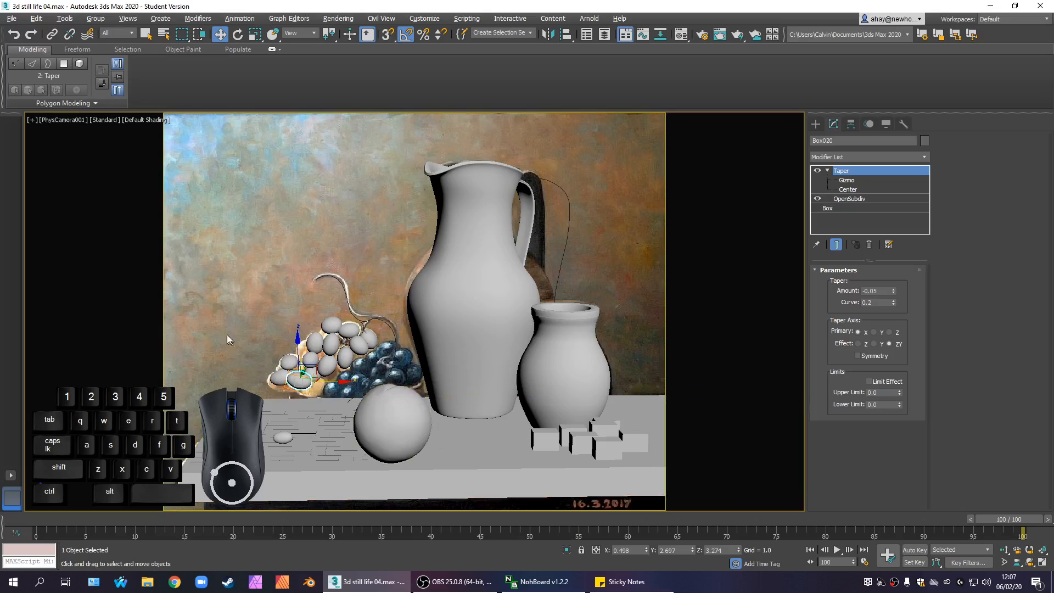
click(287, 363)
click(316, 384)
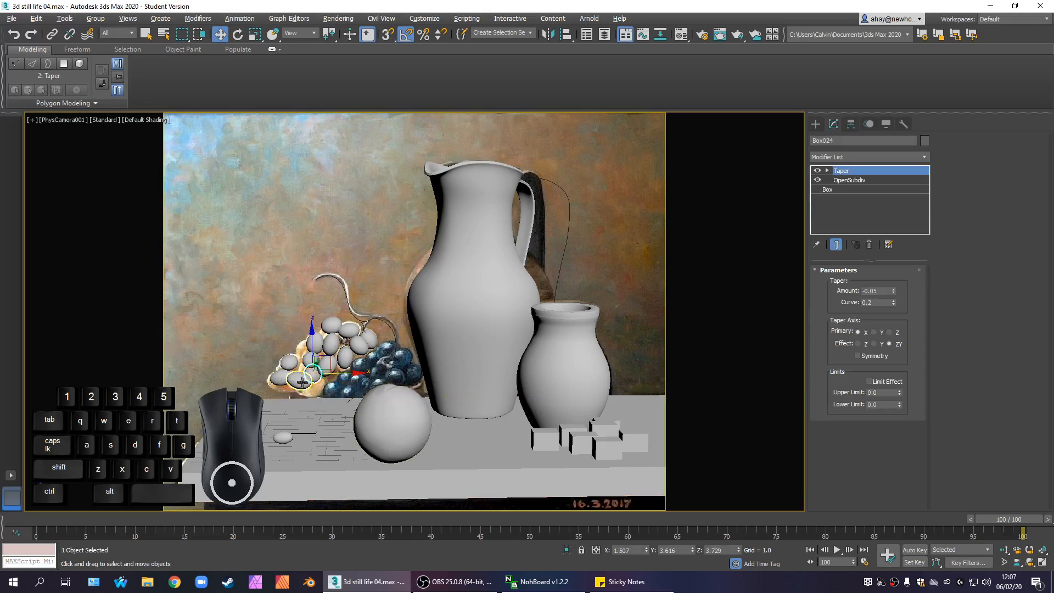
click(303, 382)
drag(315, 367, 269, 338)
click(295, 371)
click(292, 379)
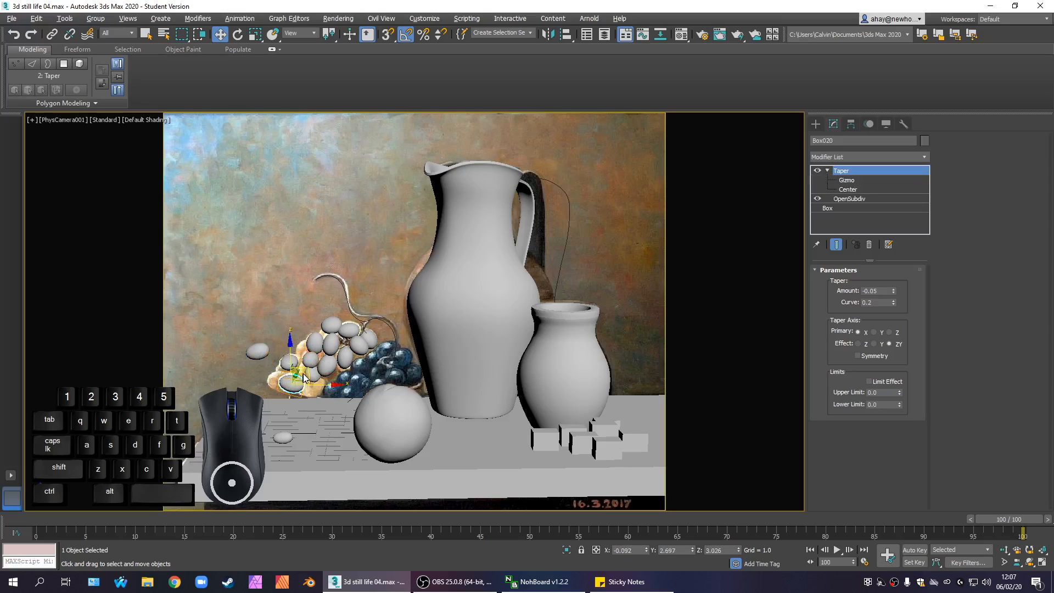
Fine-tune the lower-left grape's position and rotation to match the painting in the camera view
drag(299, 374, 318, 356)
click(292, 361)
click(258, 387)
key(e)
click(237, 329)
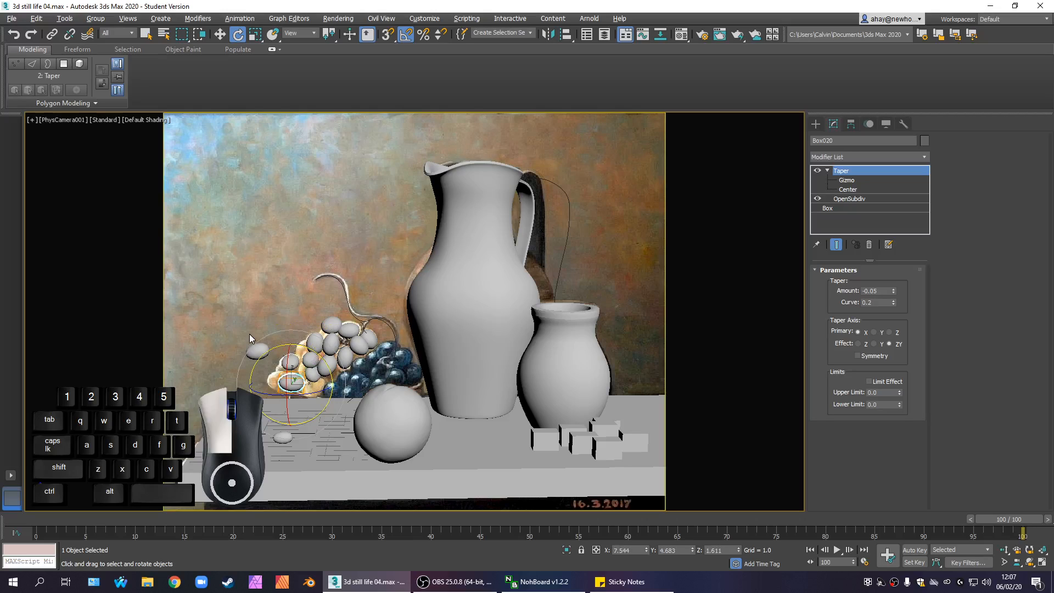
Move the pulled-out grape back to the left edge of the bunch beside the lower-left grape and deselect it
click(258, 354)
drag(276, 328, 295, 365)
key(w)
click(221, 366)
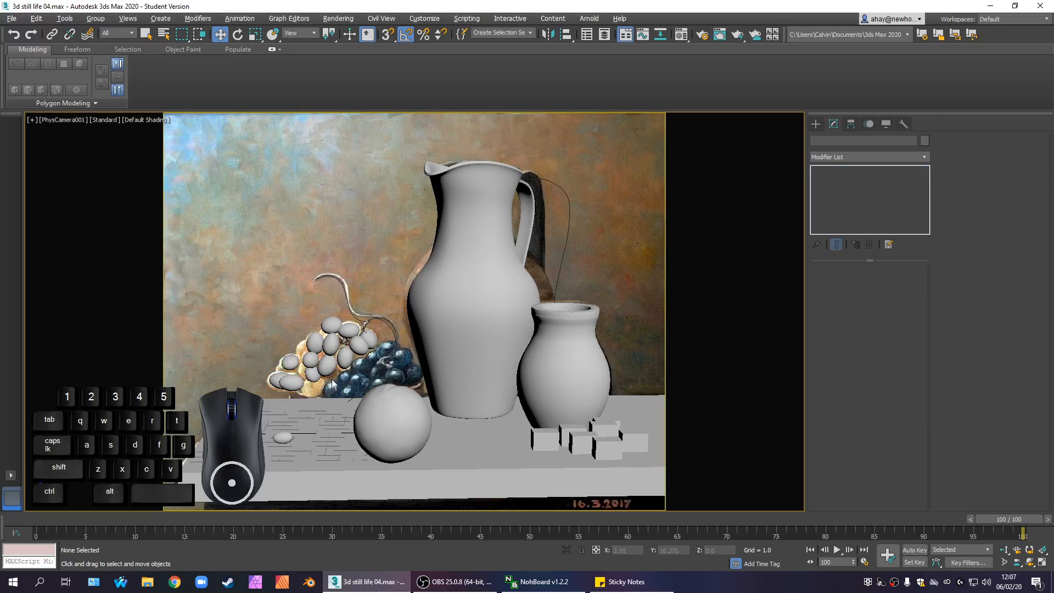
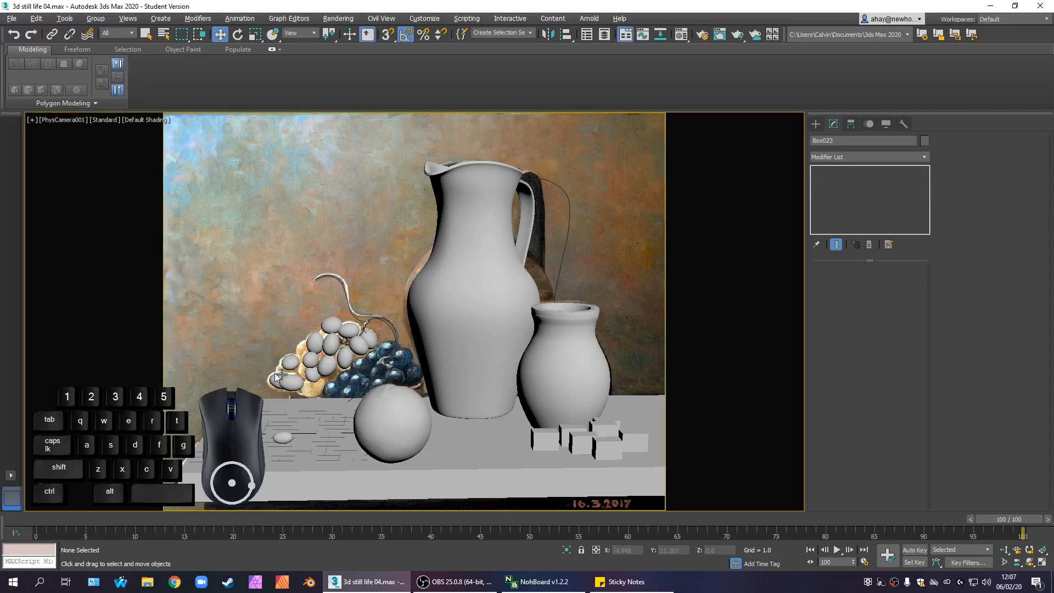
Copy the tilted lower central grape into the gap at the bottom of the bunch, at about X 1.67, Z 2.62
click(327, 372)
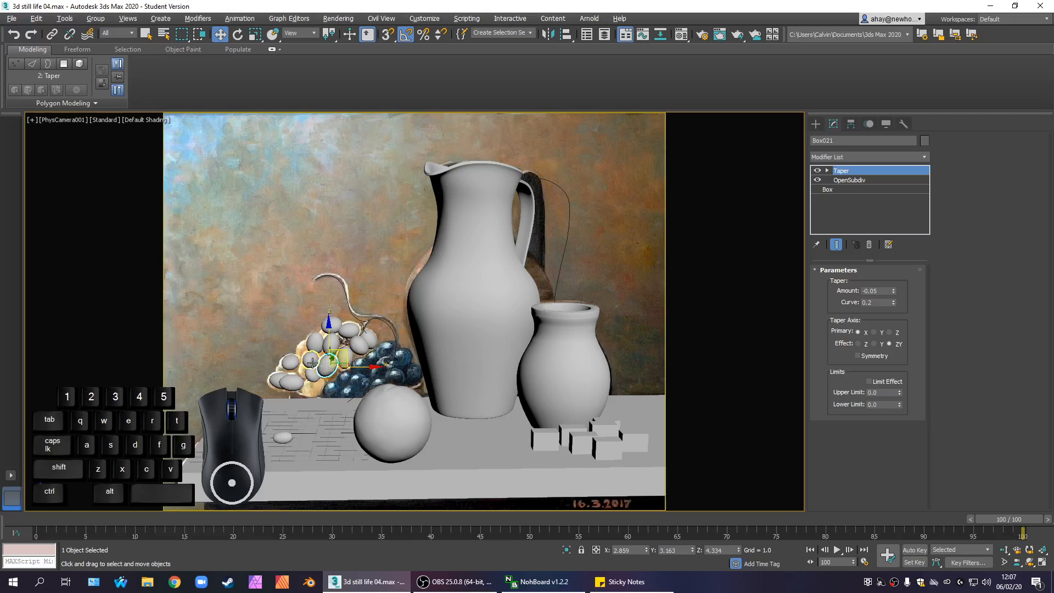
shift+drag(331, 367, 327, 377)
click(527, 337)
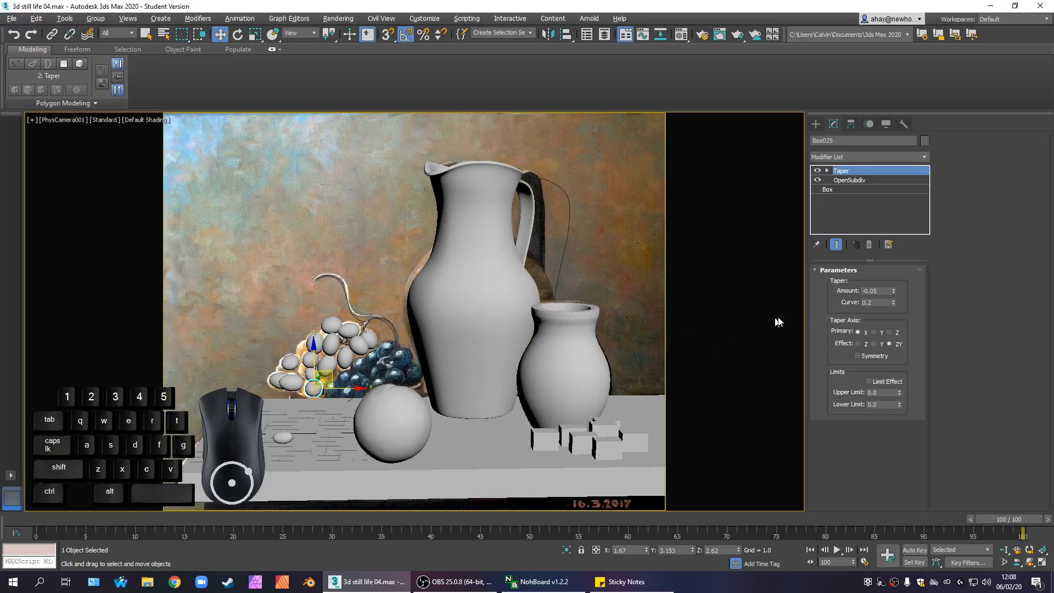
Resize the new bottom grape's base box to length 1.213, width 2.212 and height 1.907, restore the four-view layout and deselect it
click(892, 189)
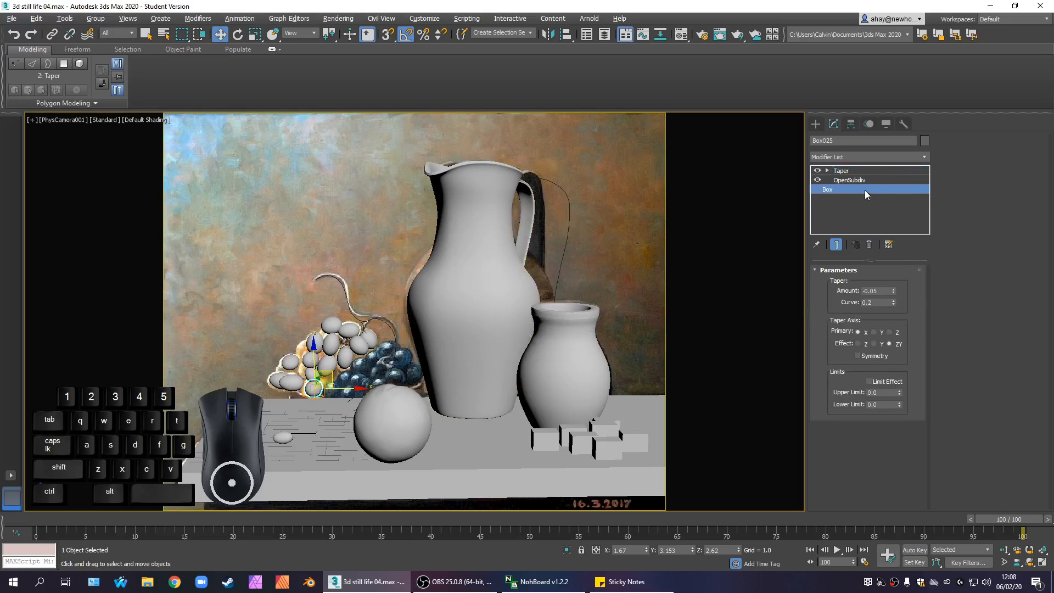
mouse_move(900, 285)
mouse_down()
mouse_move(906, 274)
mouse_move(902, 293)
mouse_up()
key(alt+w)
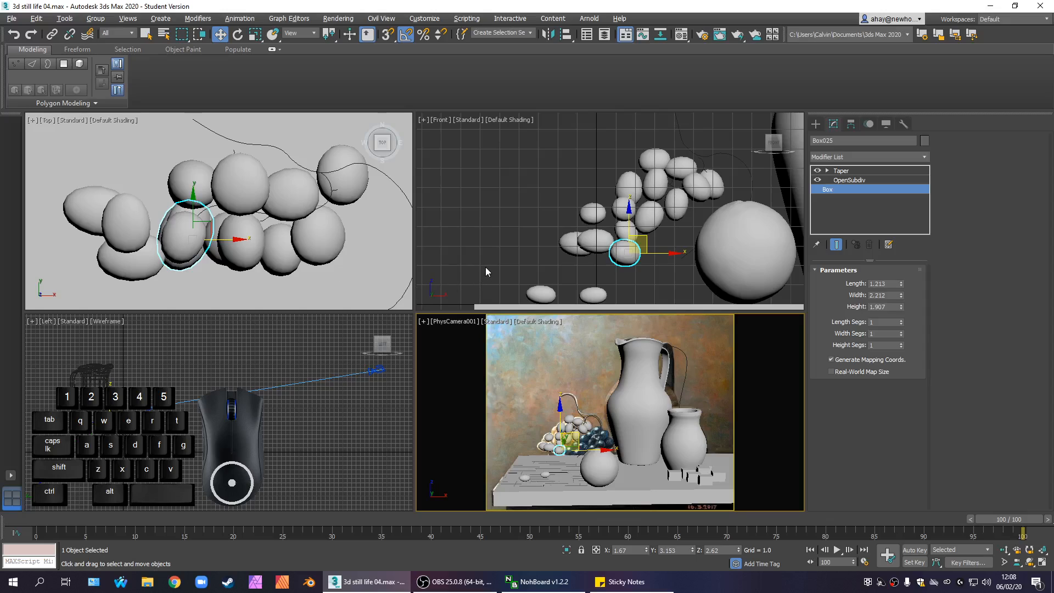
click(485, 268)
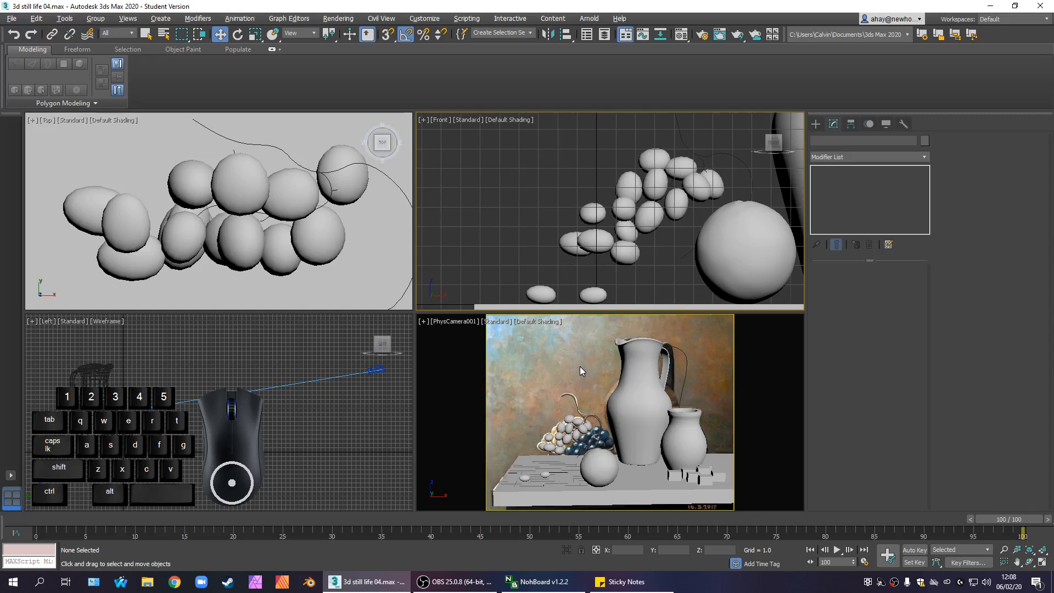
Copy the small grape just above the bottom one in the Front view to about X 0.856, Z 5.147, on the bunch's left side
click(628, 187)
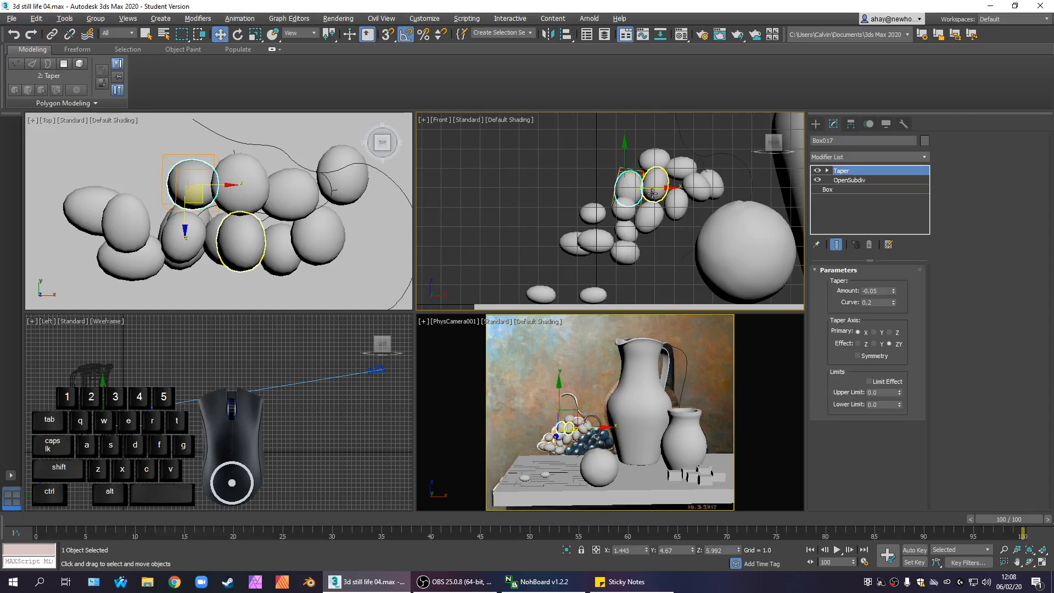
click(680, 248)
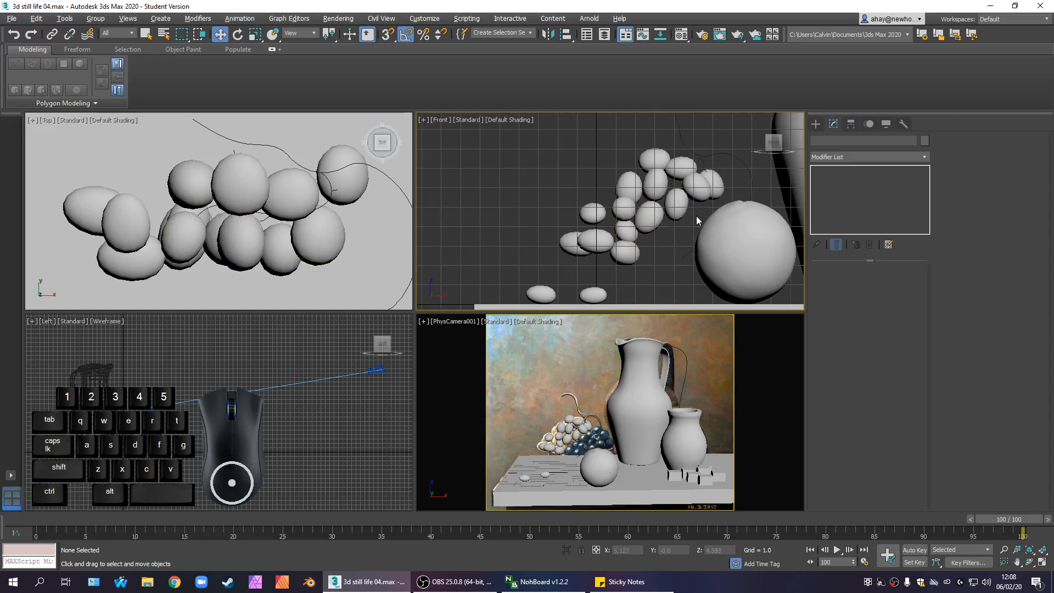
click(629, 238)
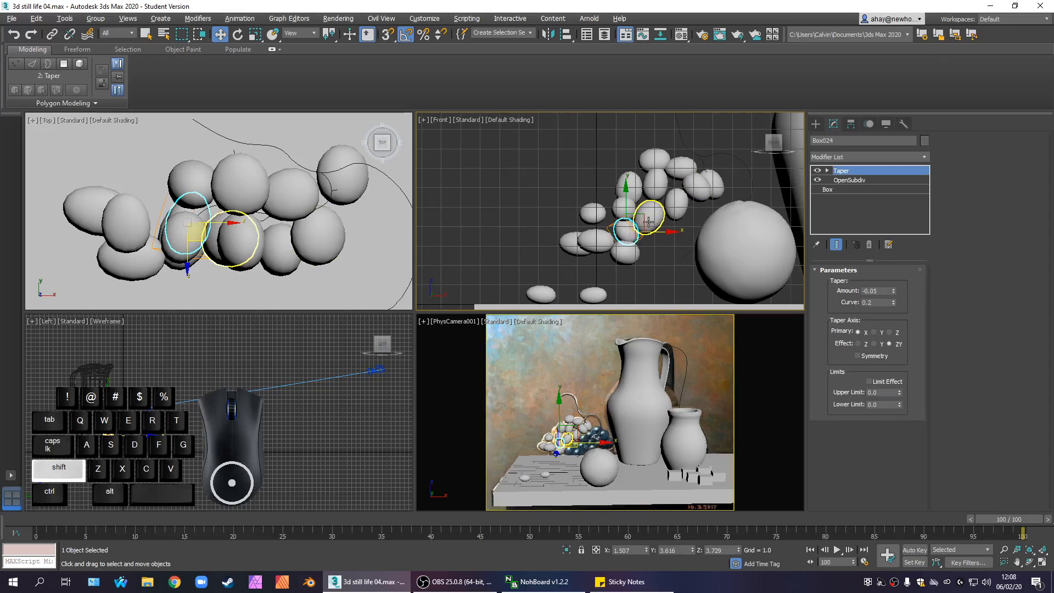
shift+drag(628, 237, 634, 192)
click(528, 337)
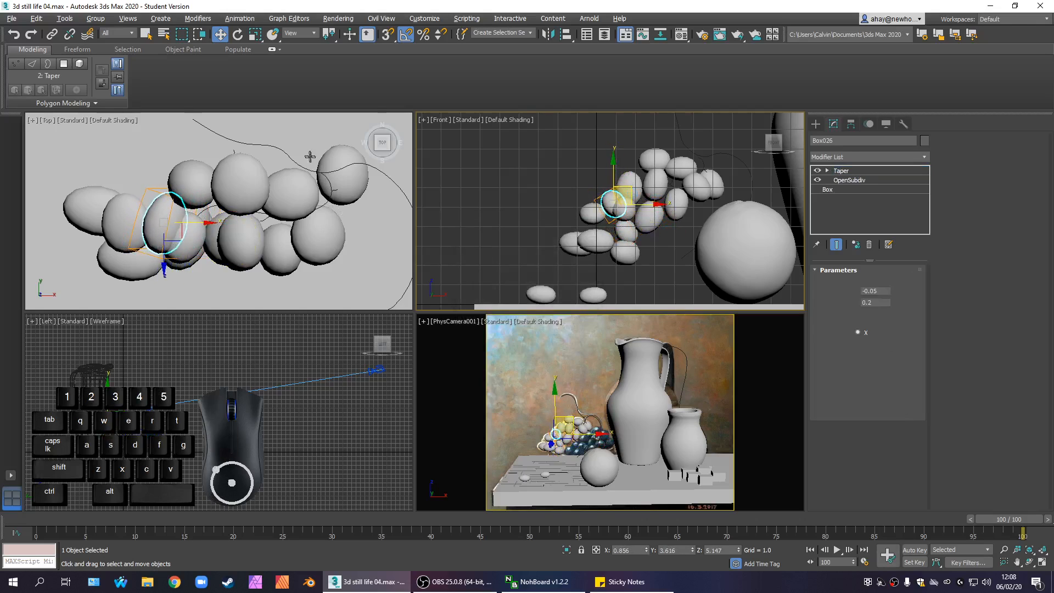
Rotate the new left-side grape in the Top view and move it to about X 0.599, Y 4.337
click(237, 35)
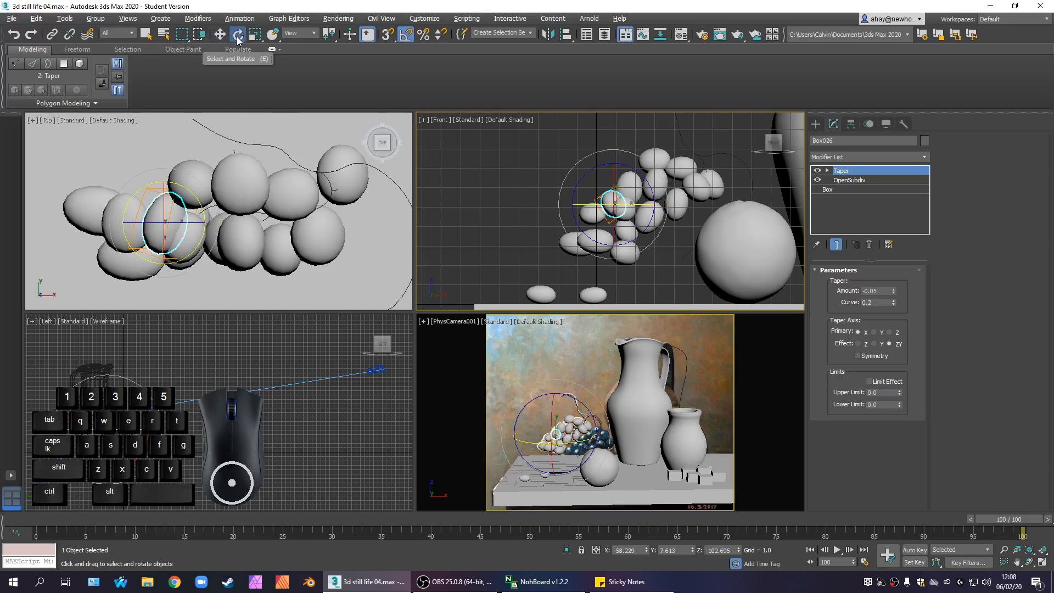
right_click(165, 209)
drag(165, 208, 164, 156)
key(w)
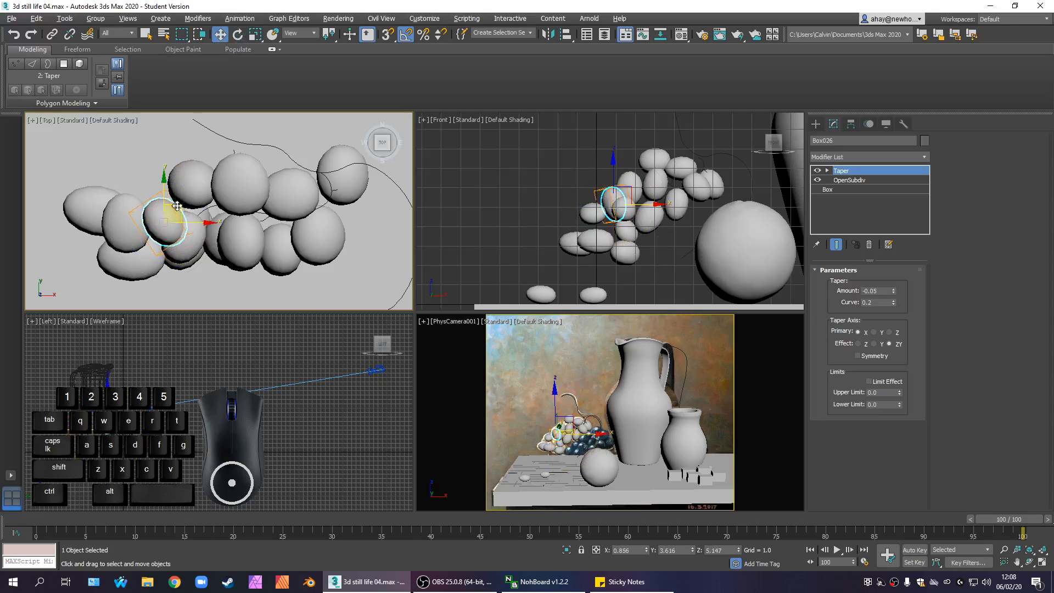
drag(181, 206, 172, 181)
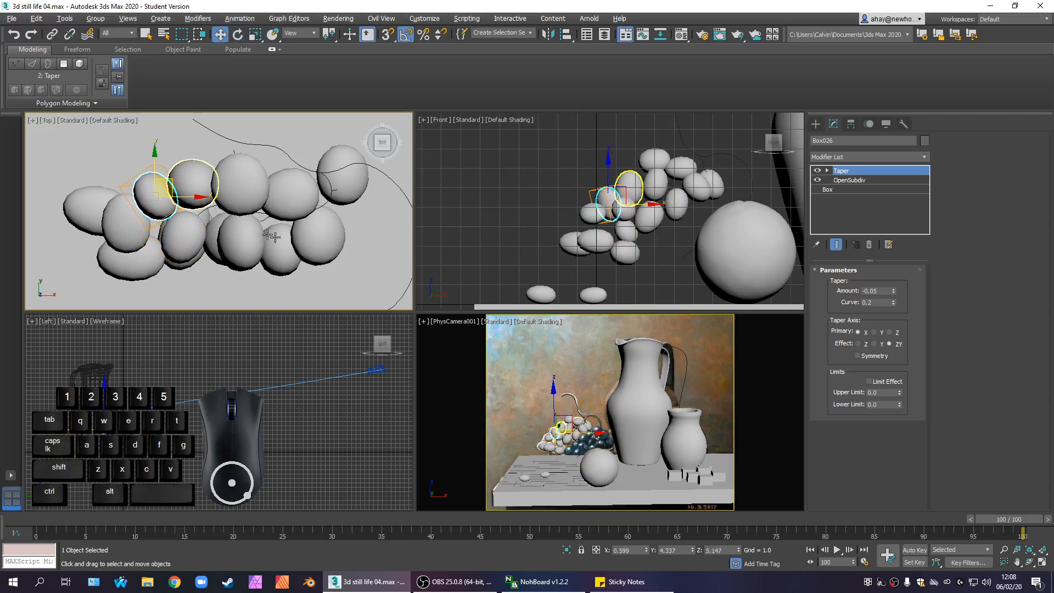
Adjust the new left-side grape's height in the Front view, and align it in the enlarged camera view at about X 0.789, Z 5.227
click(625, 192)
drag(624, 191, 624, 196)
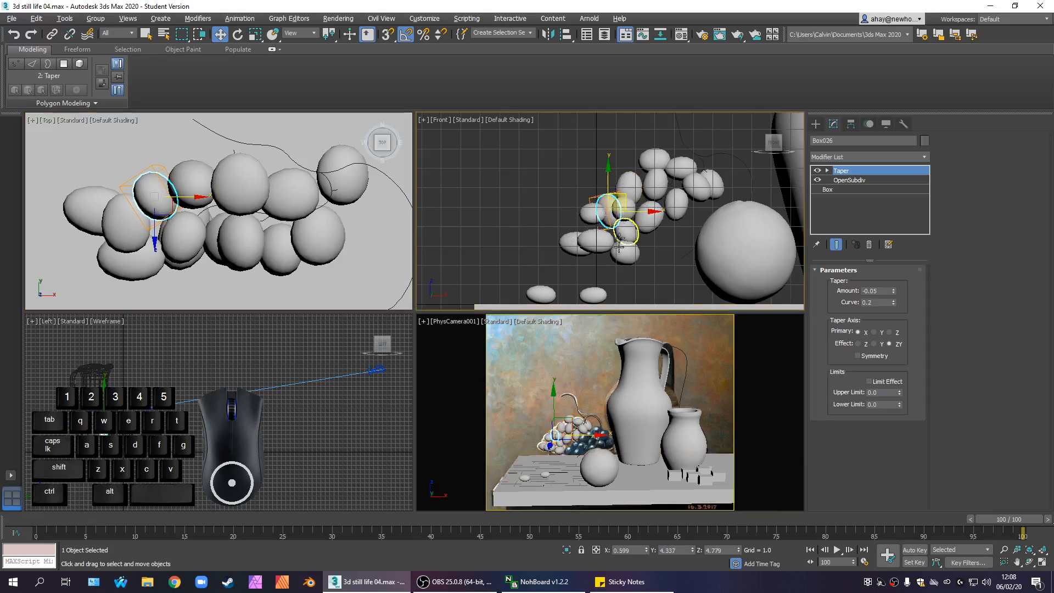
right_click(603, 362)
key(alt+w)
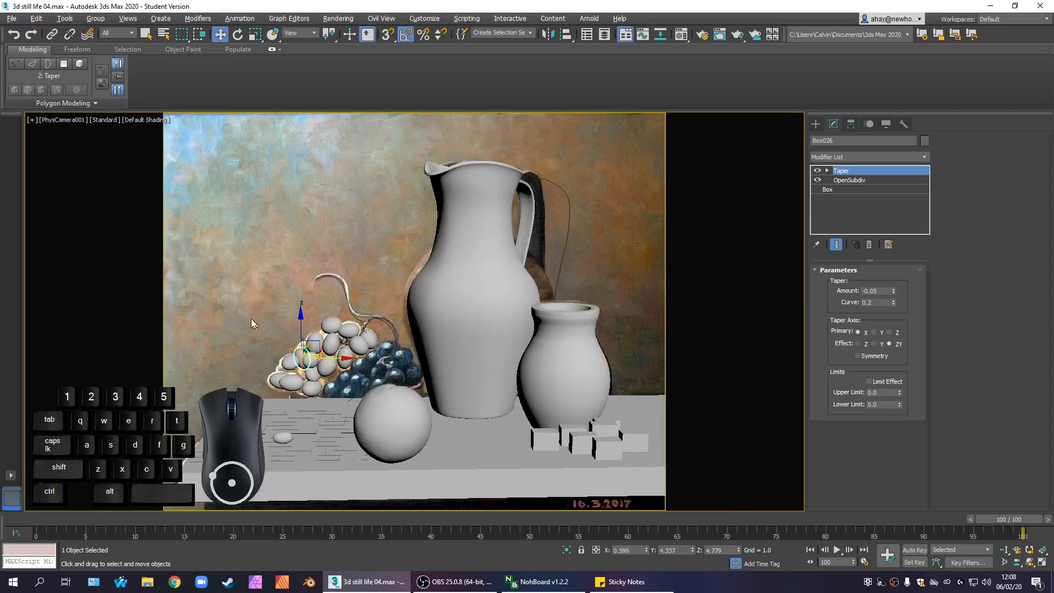
click(267, 327)
click(301, 349)
drag(317, 343, 321, 338)
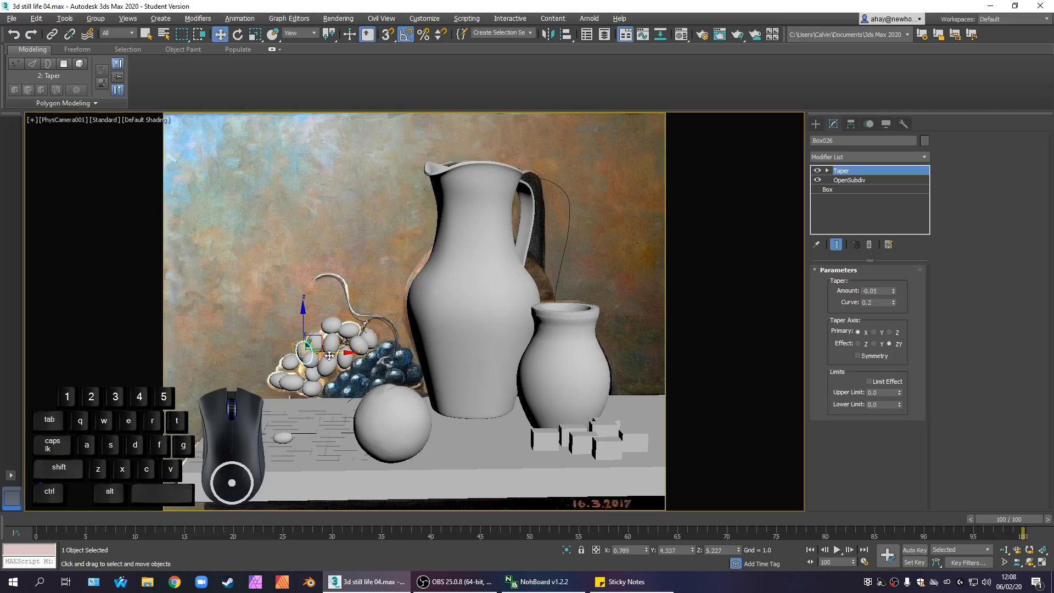
Set the new left-side grape's base box to width 1.869 and height 1.627, and deselect it
click(878, 190)
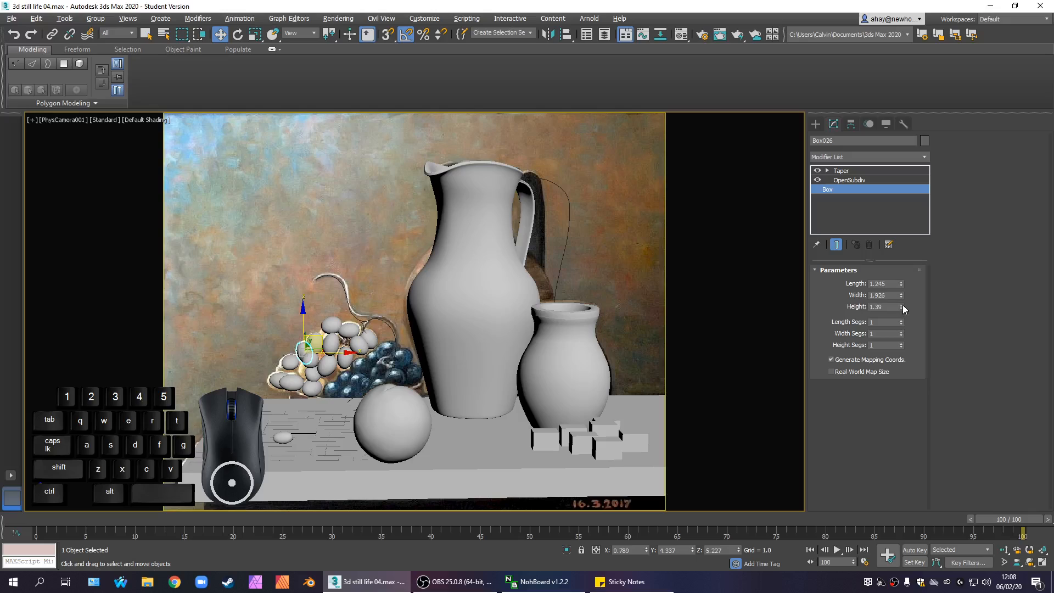
drag(900, 307, 904, 297)
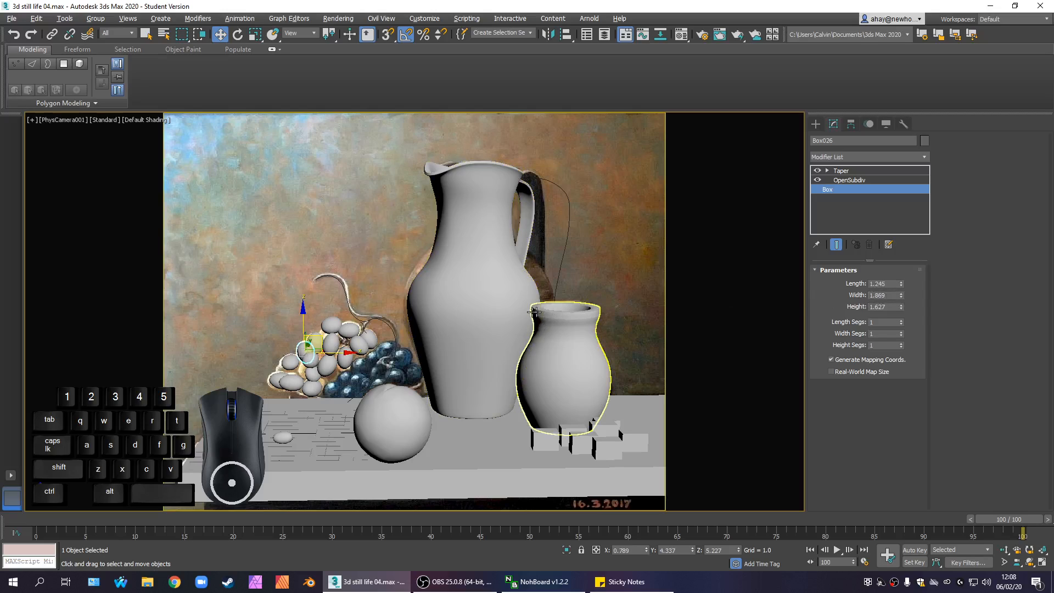
click(231, 335)
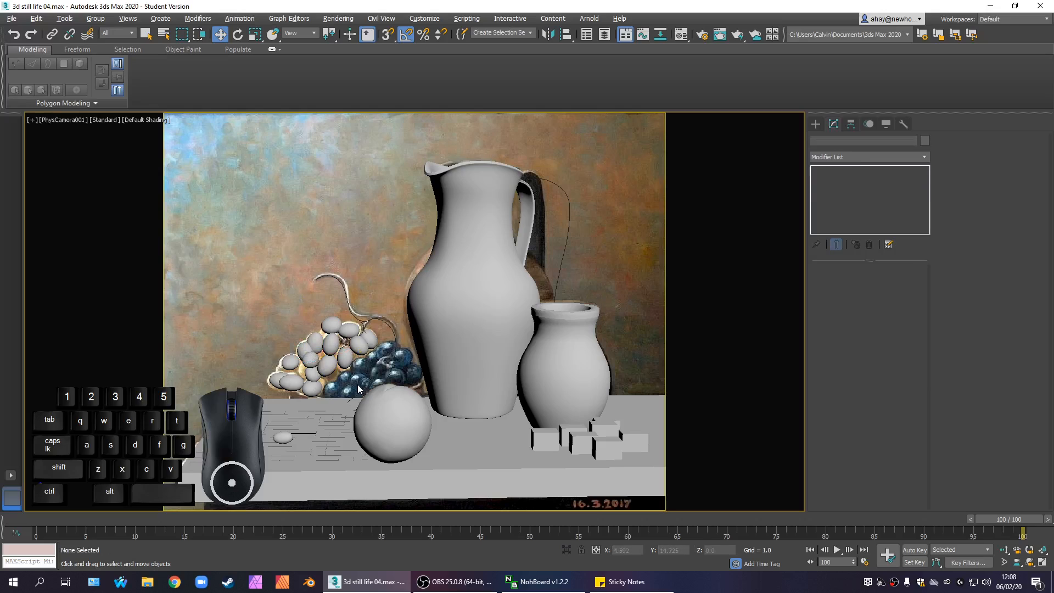
Move the new left-side grape in the Top view to about X 0.608, Y 4.535, check it in the enlarged camera view, and deselect it
click(309, 352)
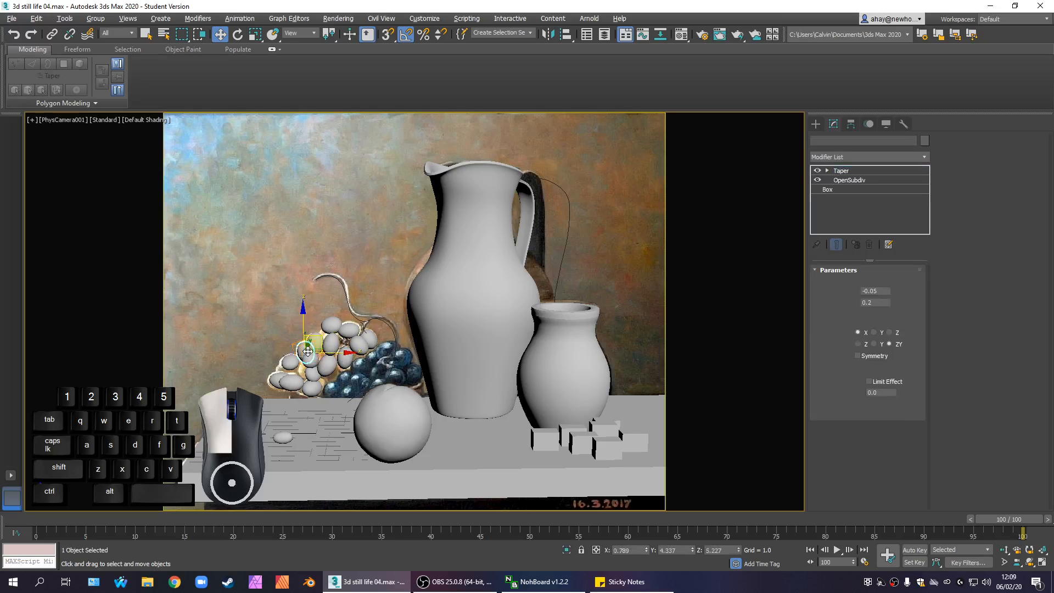
key(alt+w)
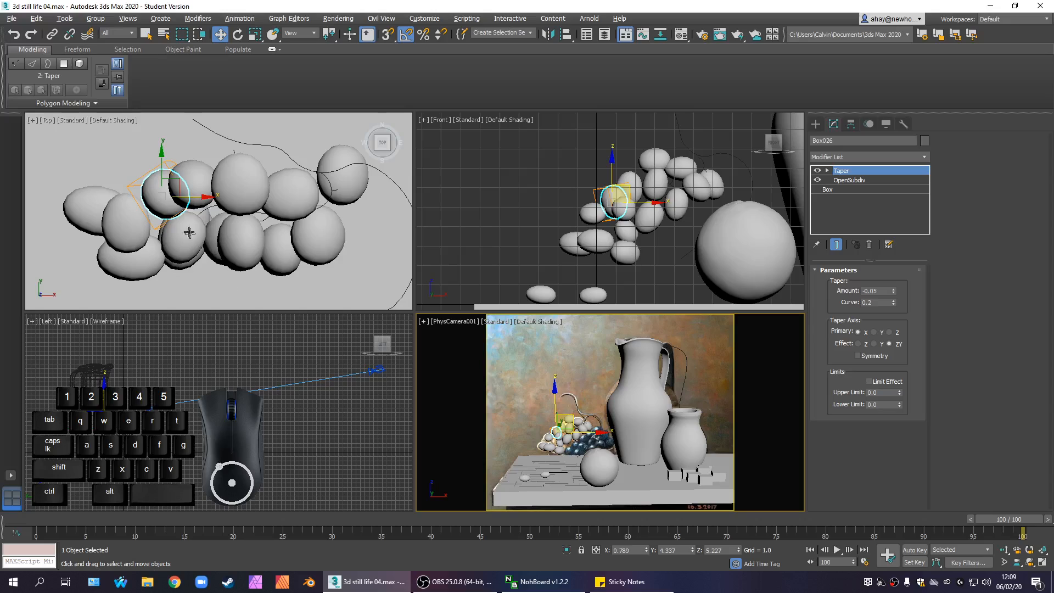
click(203, 168)
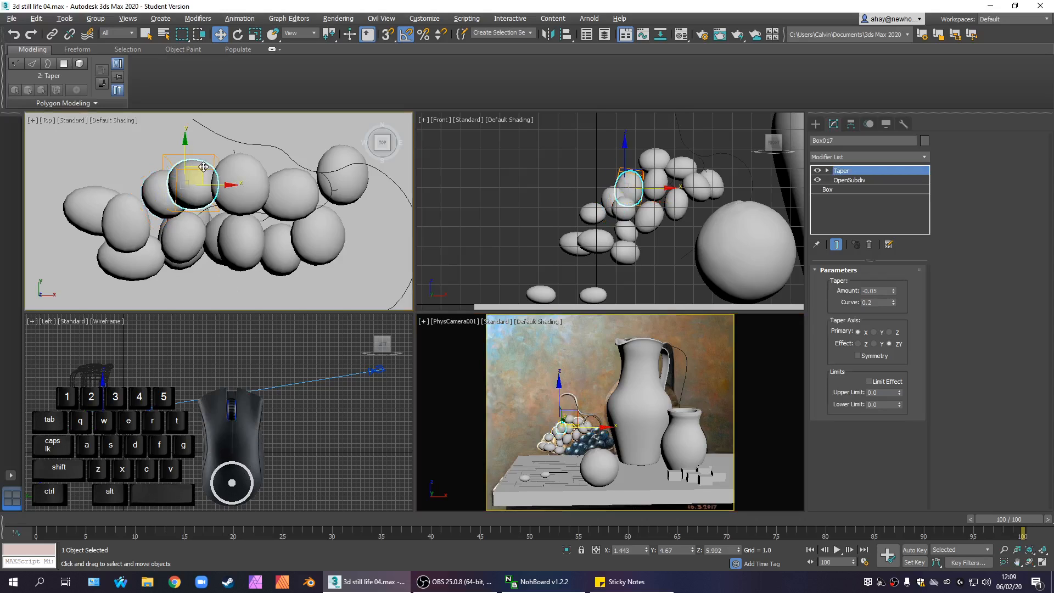
click(177, 181)
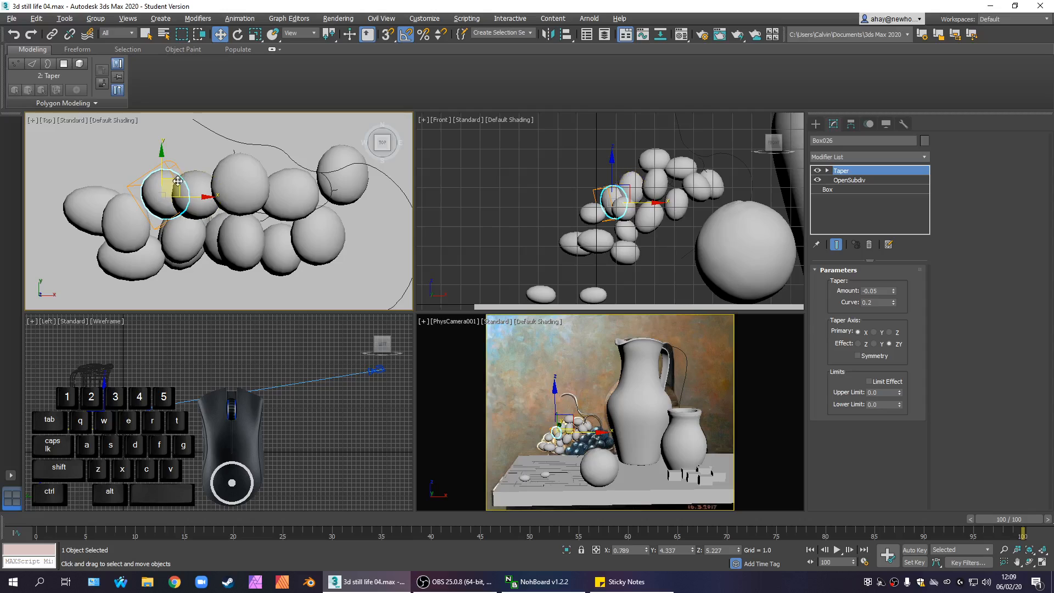
drag(177, 181, 171, 173)
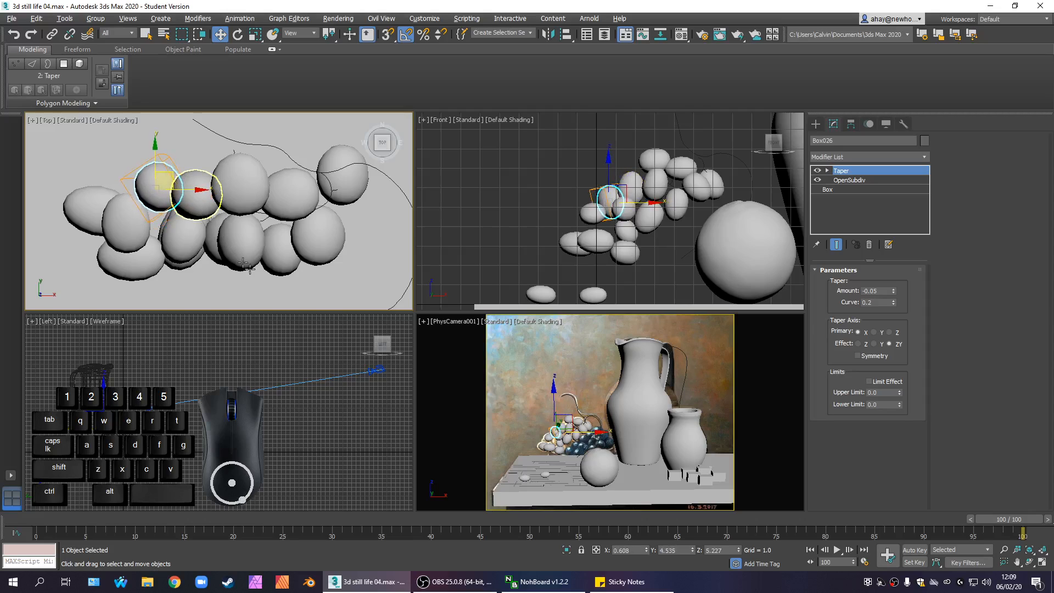
right_click(422, 384)
key(alt+w)
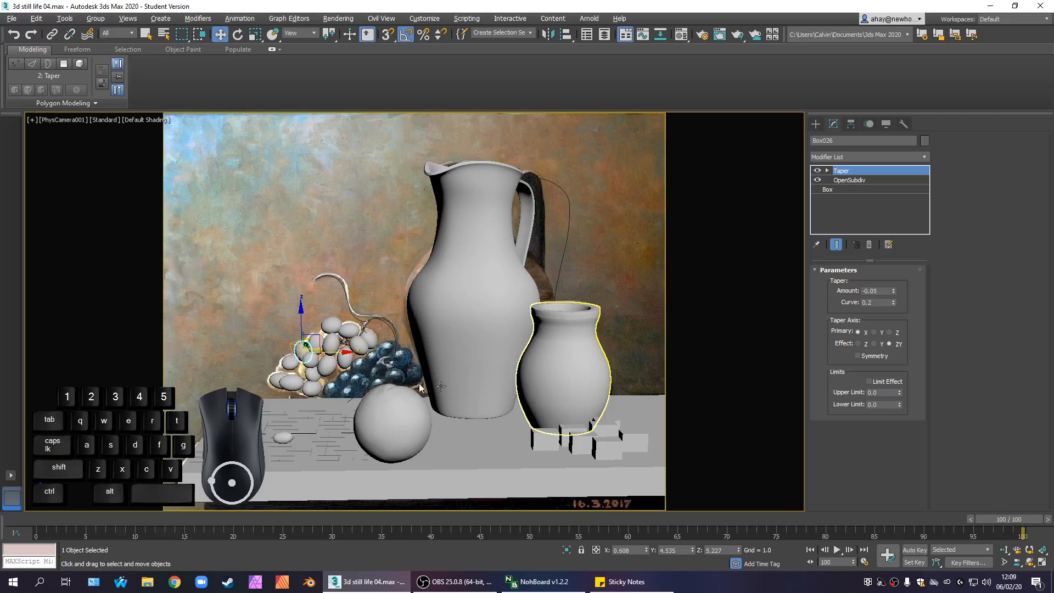
click(195, 376)
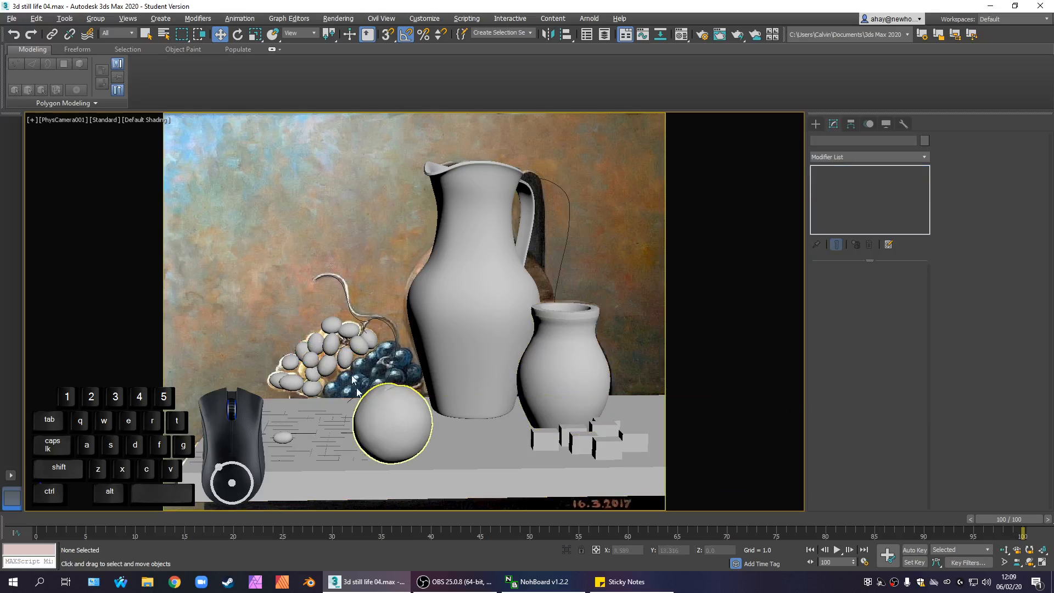
Nudge the bunch's topmost grape slightly right and down in the camera view, and deselect it
click(328, 326)
click(334, 318)
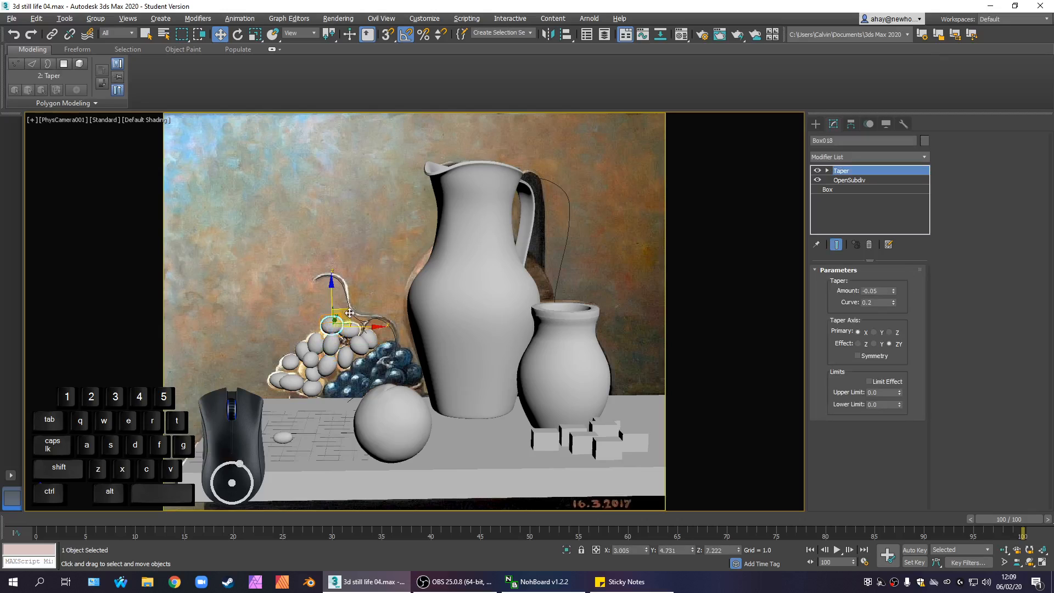
mouse_move(344, 310)
mouse_down()
mouse_move(366, 308)
mouse_move(347, 312)
mouse_up()
click(366, 302)
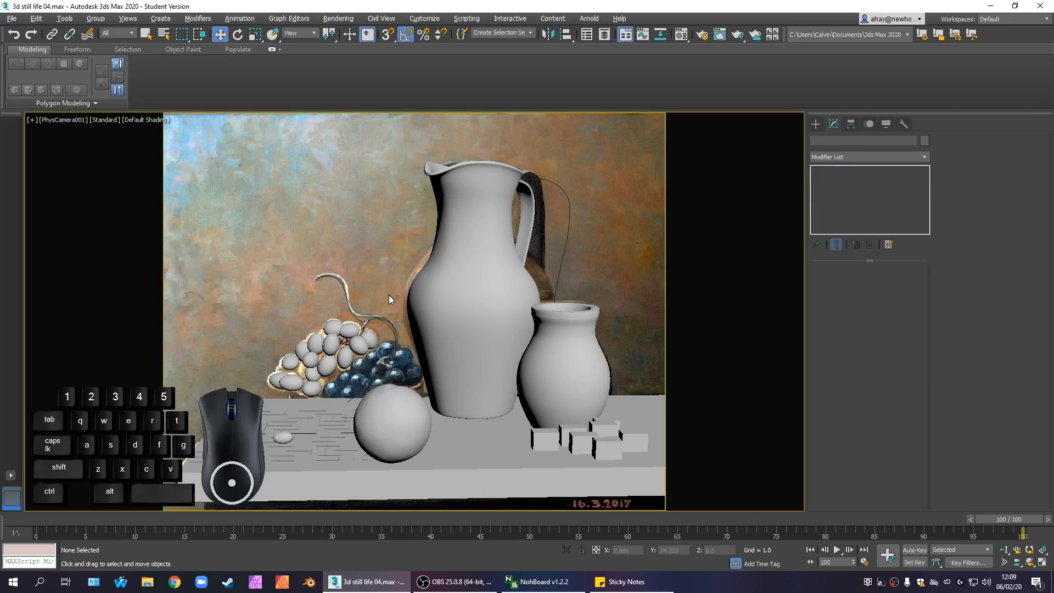
Copy the front grape near X 1.495, Y 3.153 in the Top view to about X 2.231, Y 5.528, behind the bunch
key(alt+w)
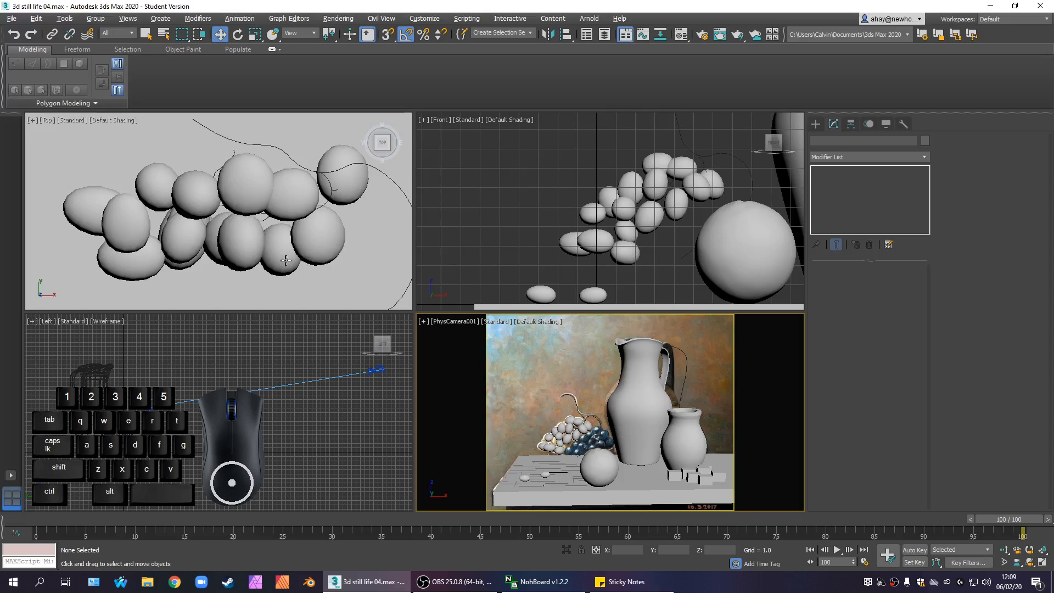
key(alt)
click(184, 250)
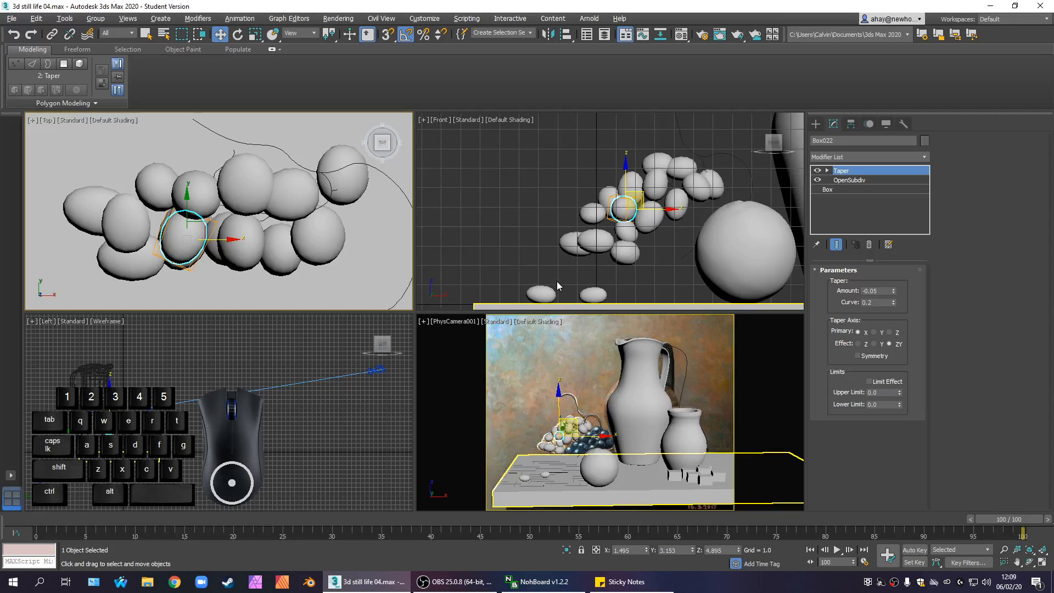
right_click(249, 213)
shift+click(215, 222)
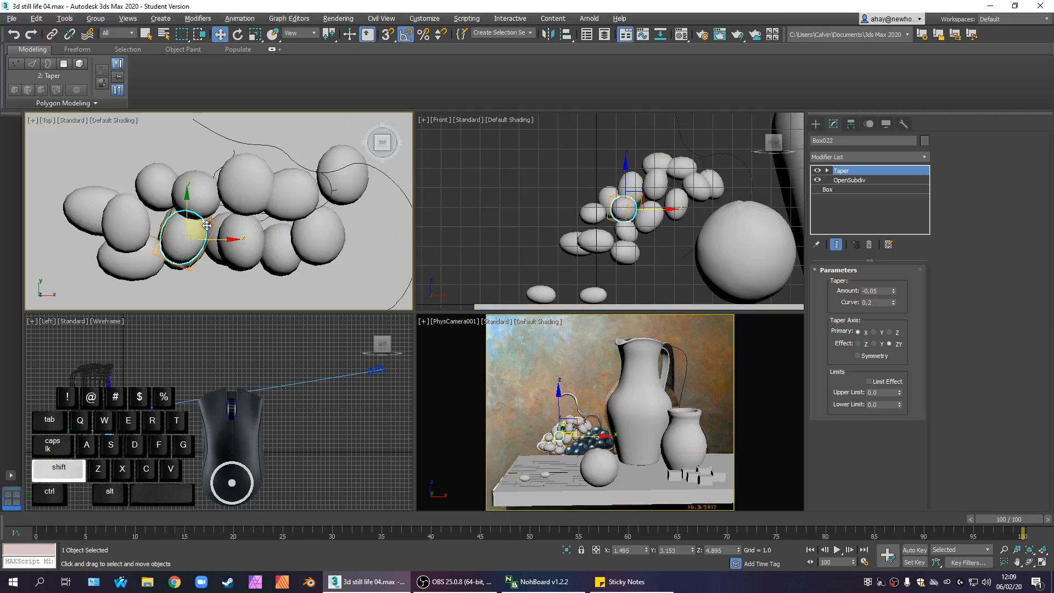
mouse_move(215, 222)
shift+mouse_down()
mouse_move(234, 126)
mouse_move(213, 143)
shift+mouse_up()
click(519, 340)
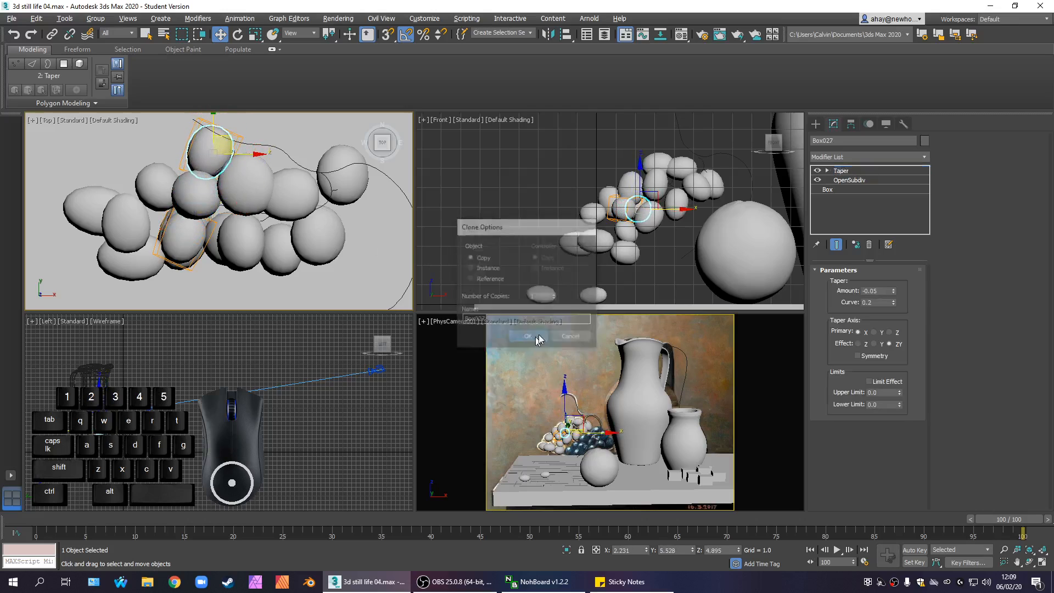
Reposition the new back grape in the Front view, and align it in the enlarged camera view at about X 2.468, Z 6.254
click(664, 201)
drag(664, 201, 626, 207)
key(alt+w)
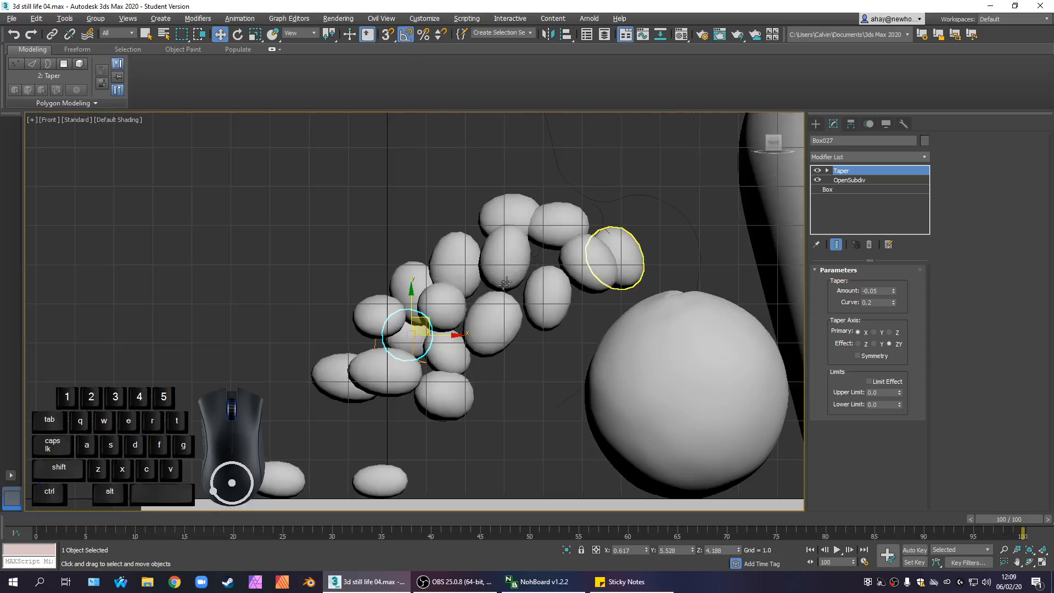
key(alt+w)
right_click(540, 360)
key(alt+w)
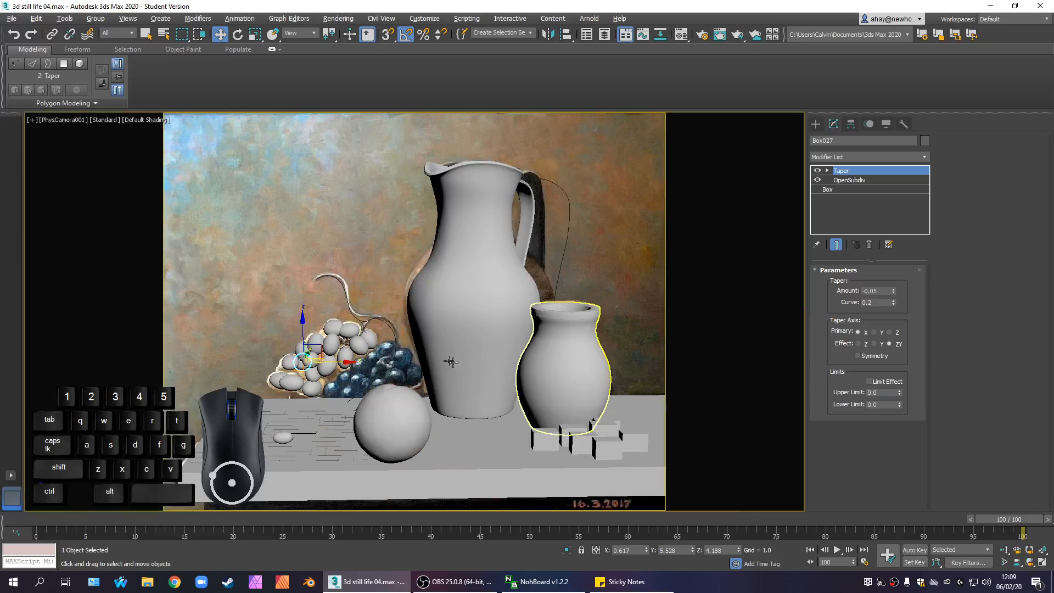
drag(322, 349, 372, 336)
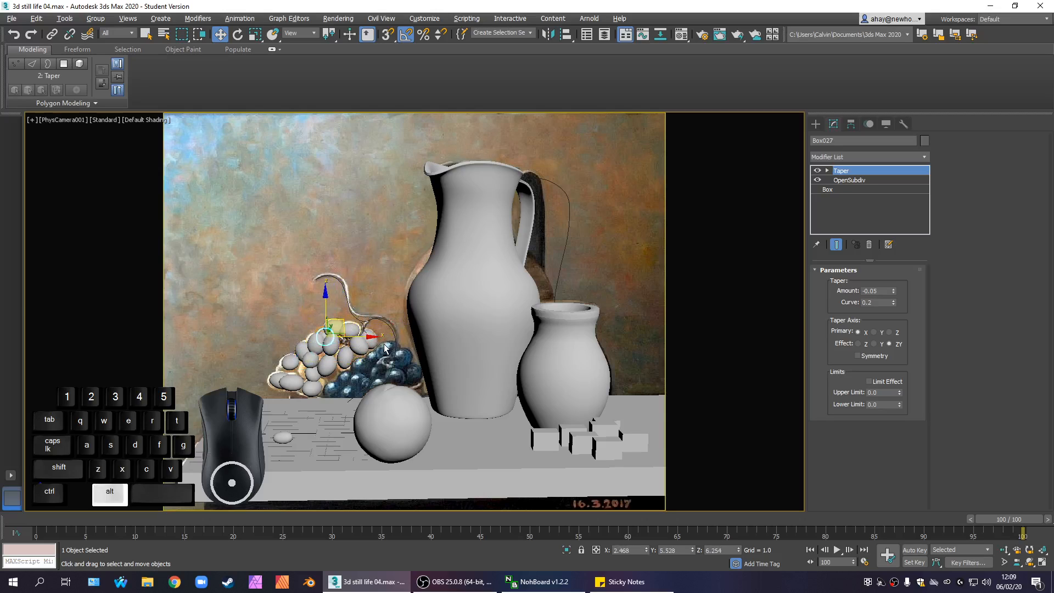
Rotate the new back grape clockwise in the Top view, move it to about X 2.132, Y 5.434, and deselect it
key(alt+w)
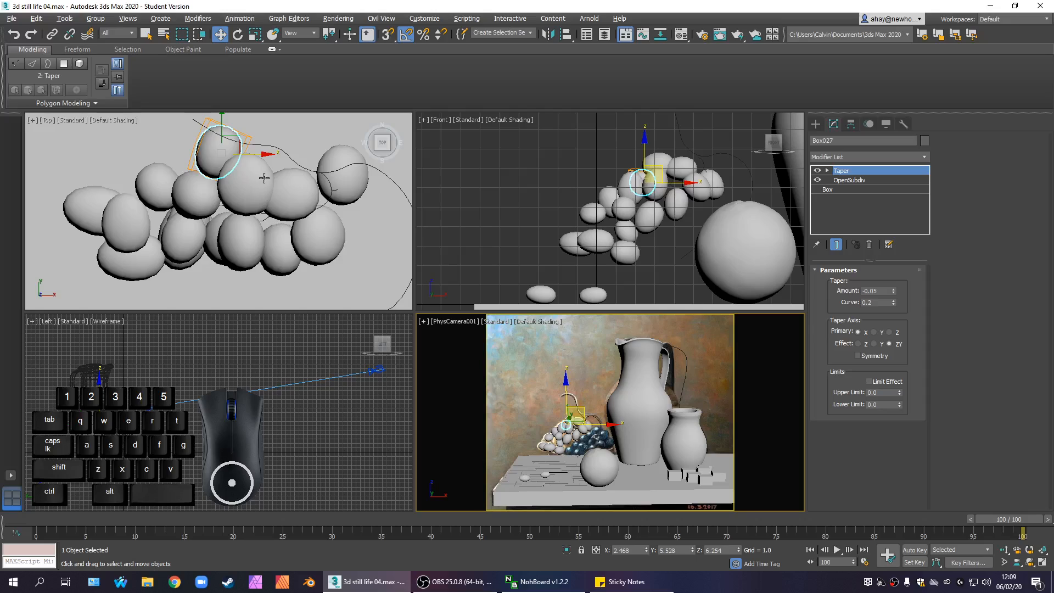
middle_drag(264, 178, 265, 209)
key(e)
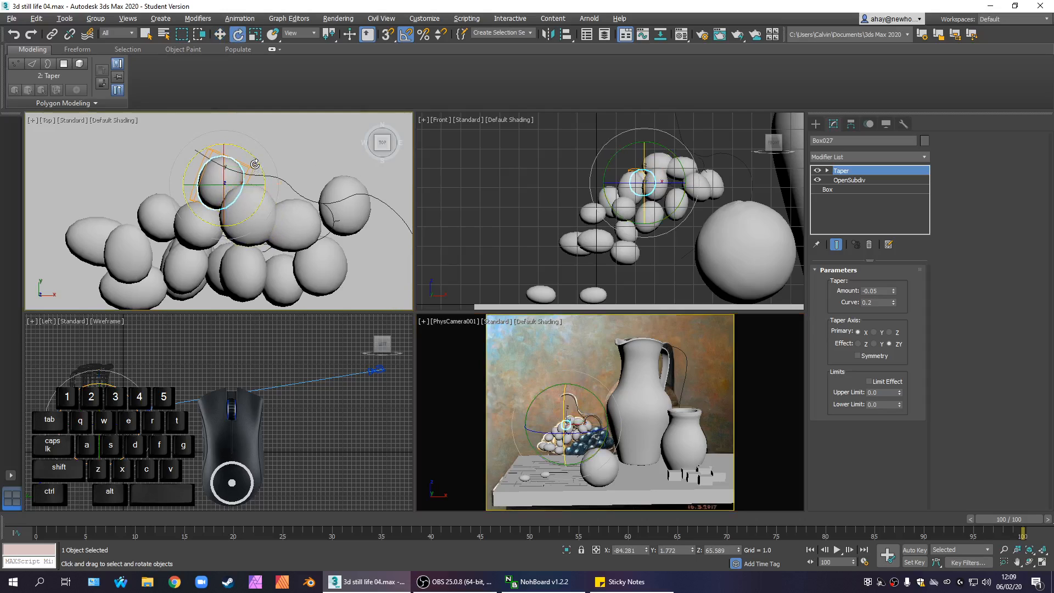
drag(259, 164, 281, 239)
key(w)
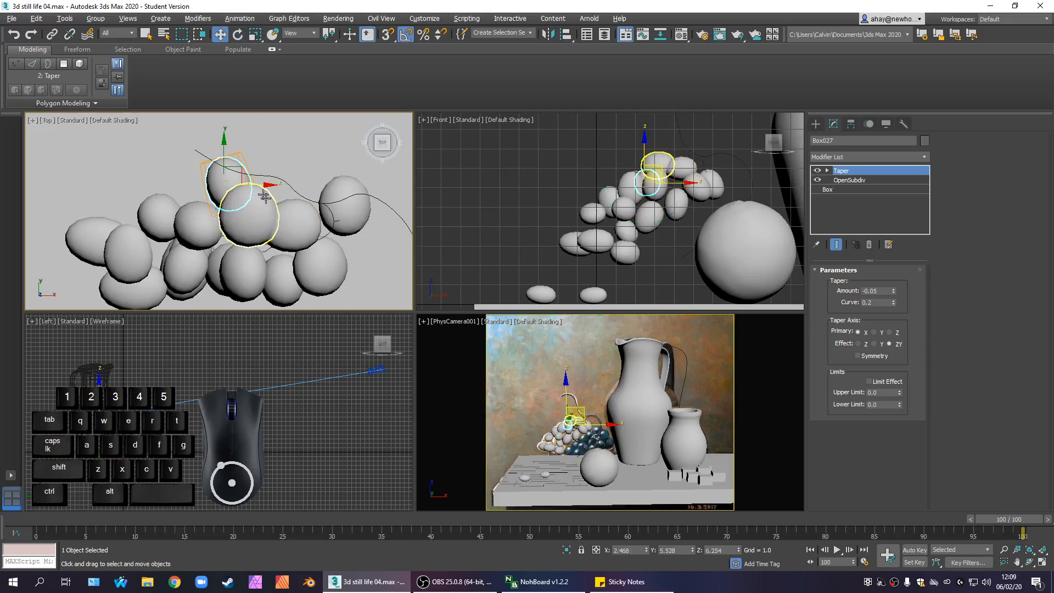
drag(245, 172, 231, 176)
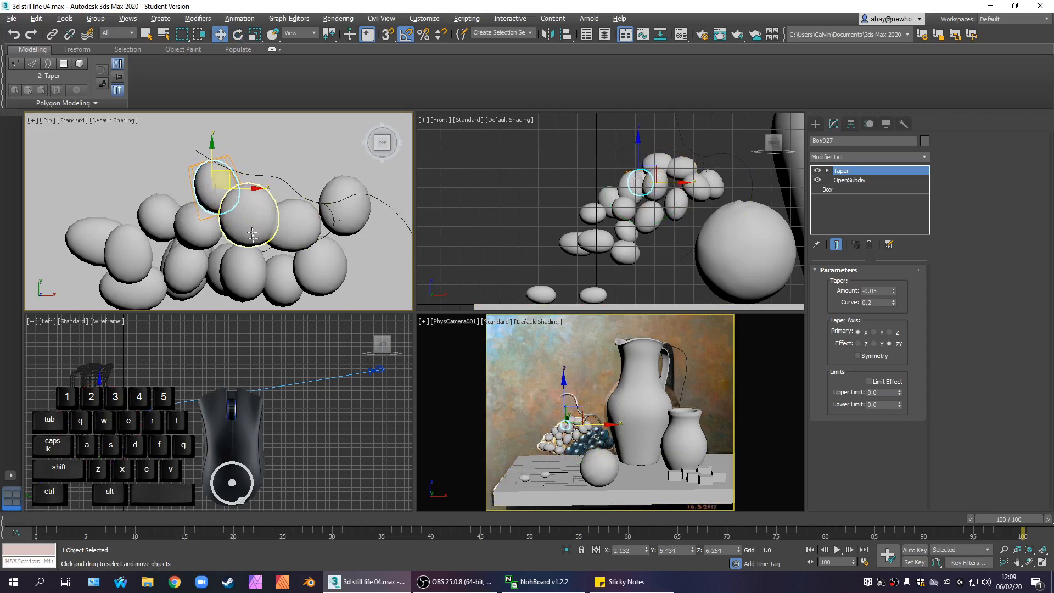
click(266, 358)
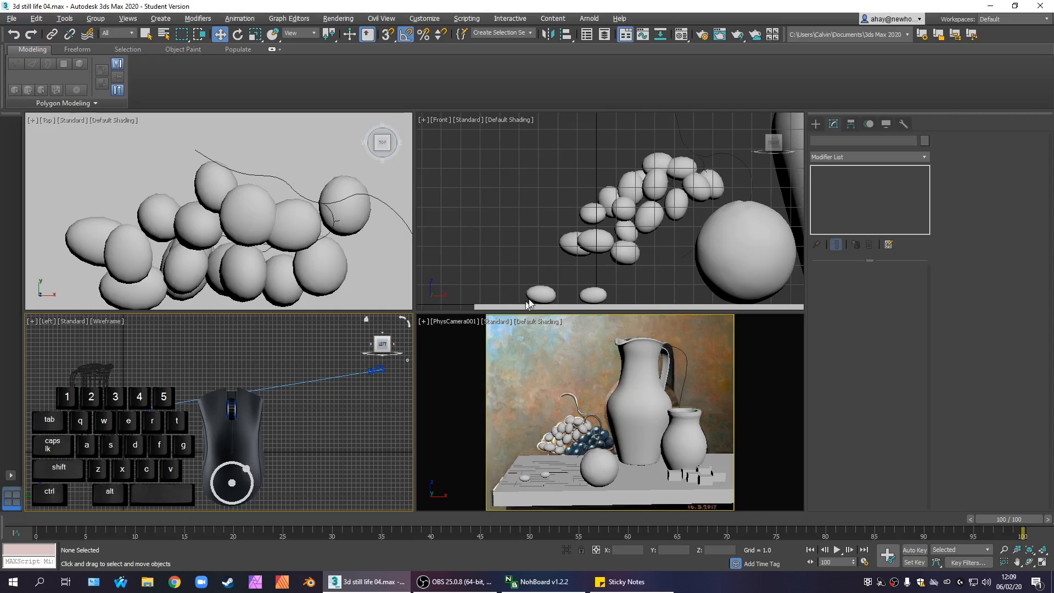
Copy the small grape just above the bottom one in the Front view to about X 0.488, Z 4.128, up and to its left
click(634, 225)
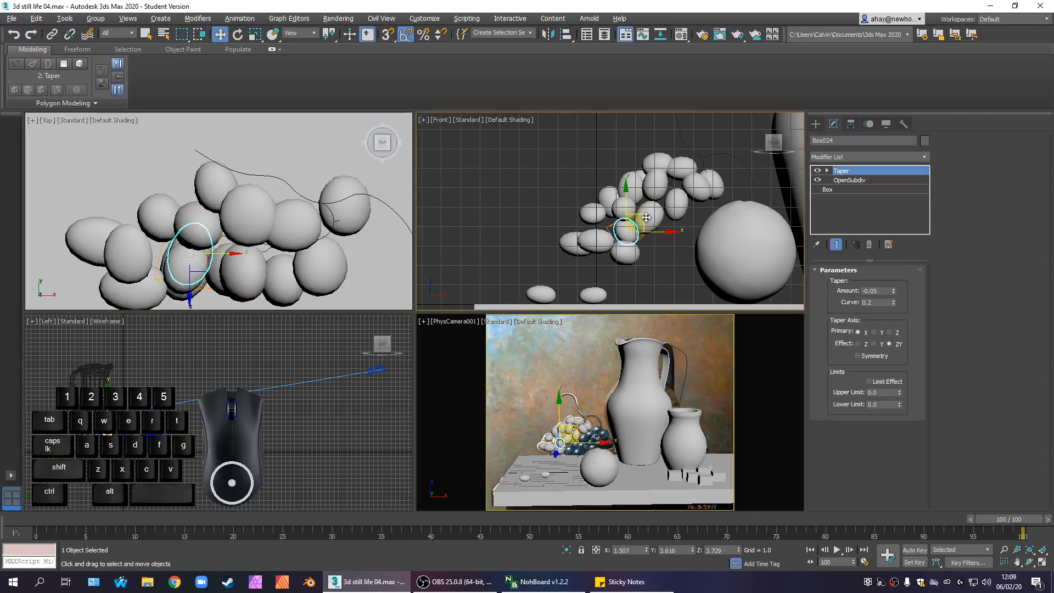
shift+drag(645, 215, 625, 208)
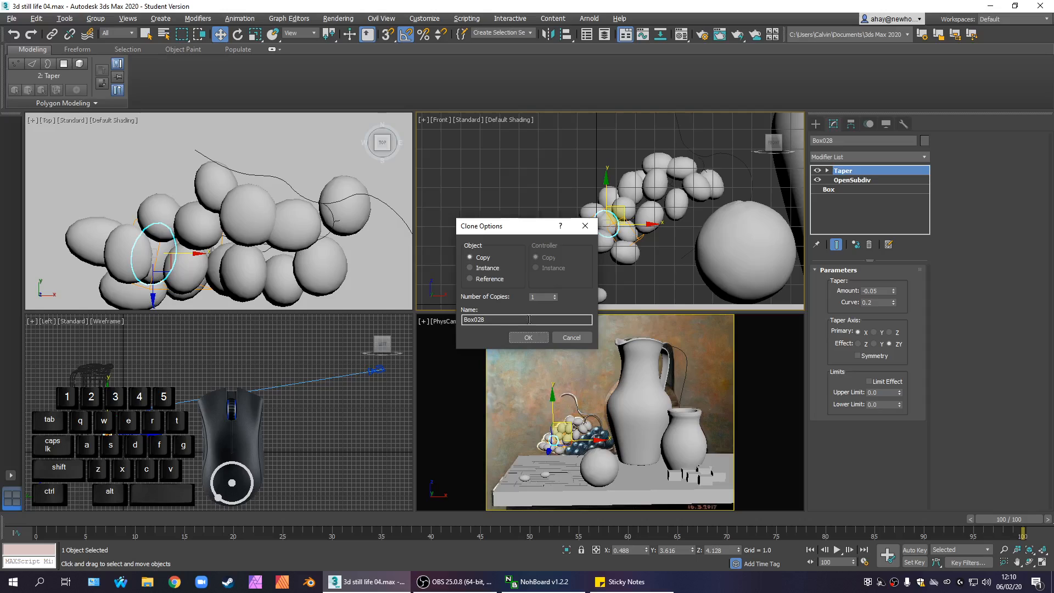
click(525, 338)
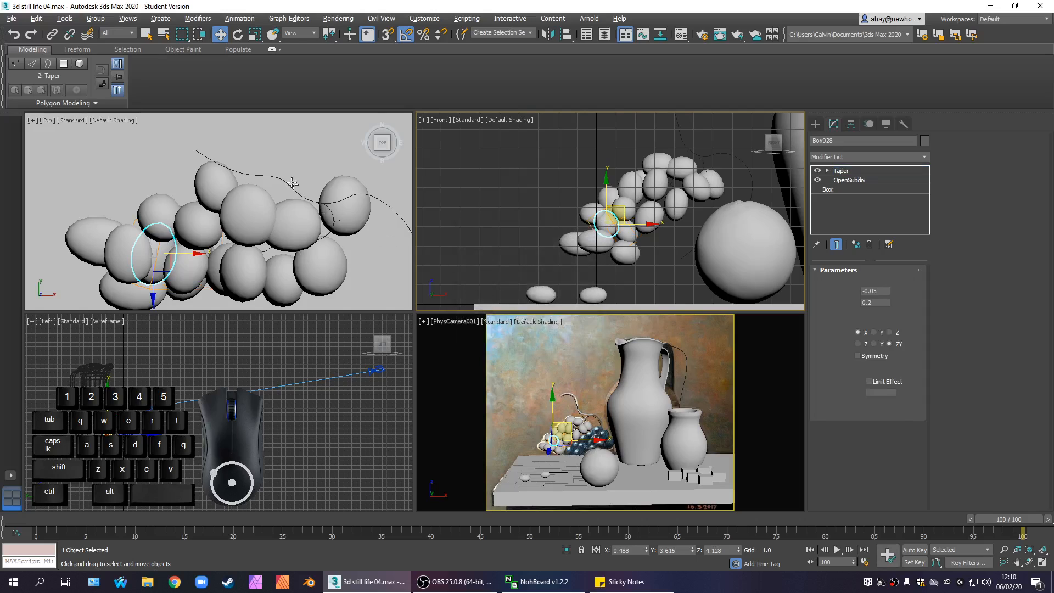
click(244, 35)
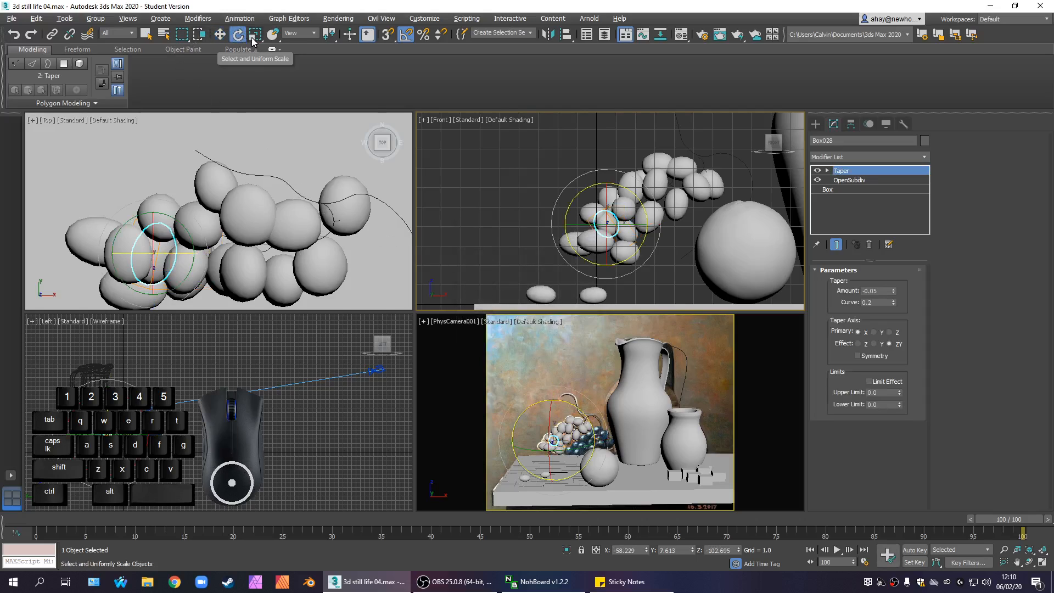
click(220, 34)
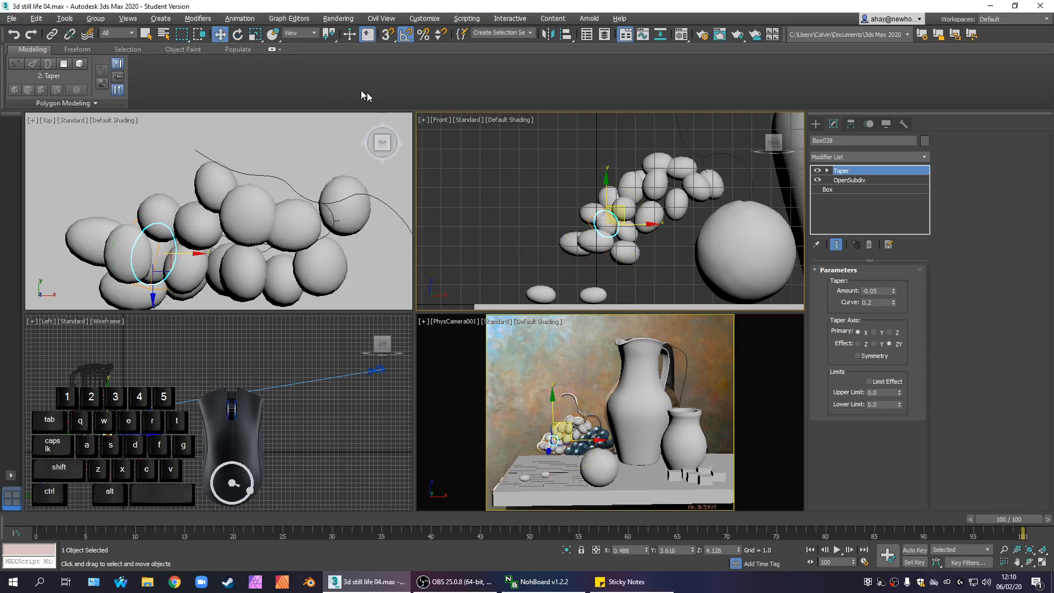
Set the copied small grape's base box to length 1.0, width 1.5 and height 1.0
click(864, 190)
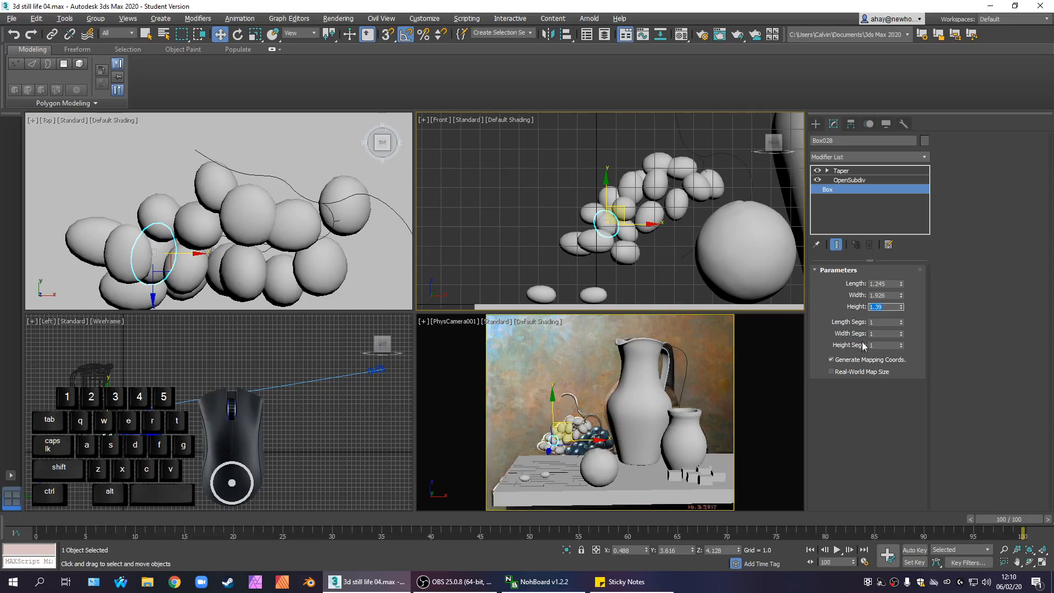
key(Return)
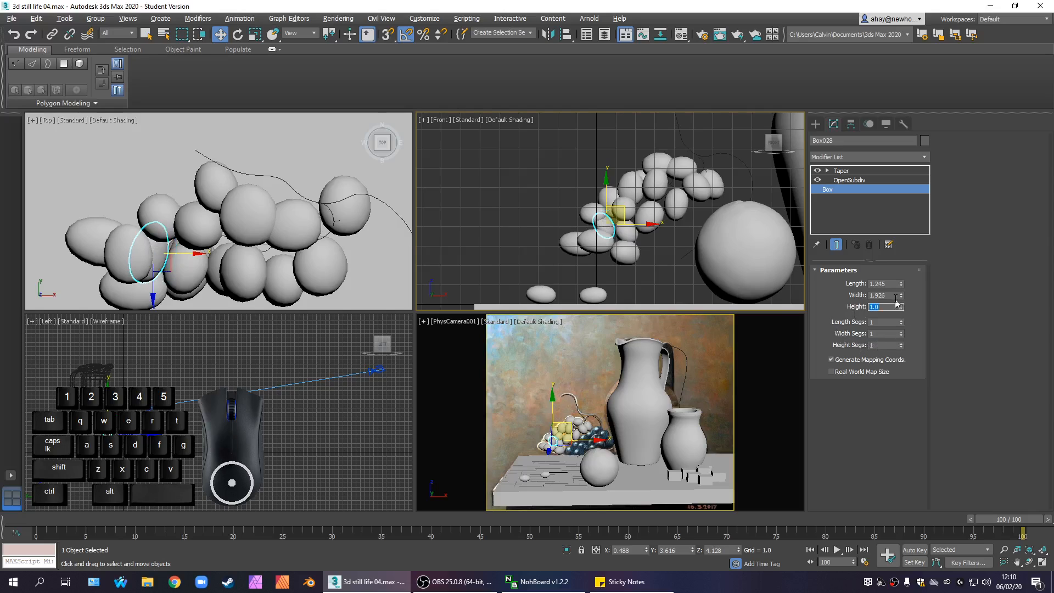
key(shift+Tab)
text(15)
key(Return)
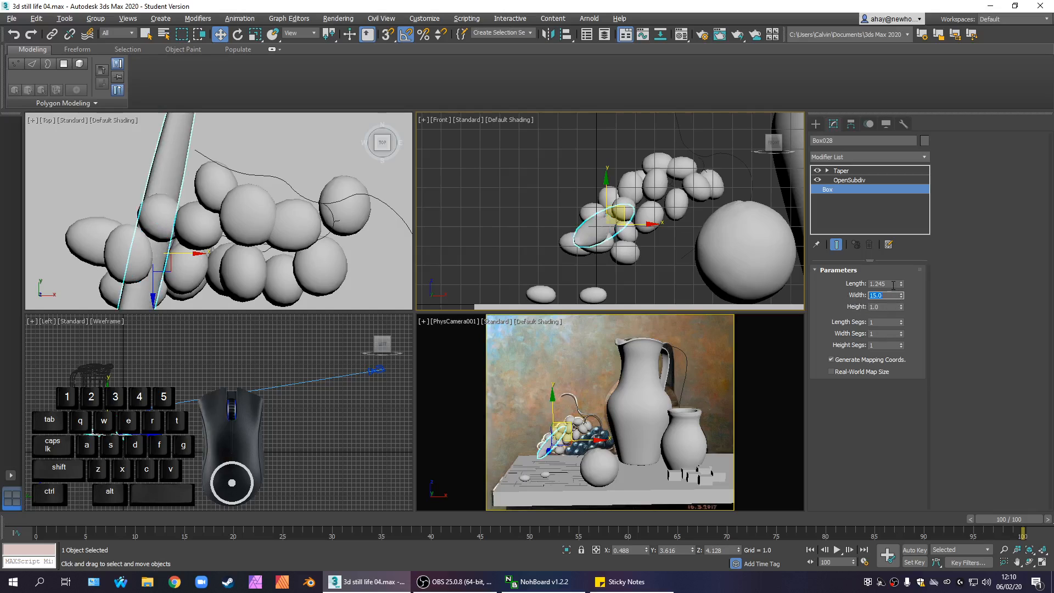
key(Return)
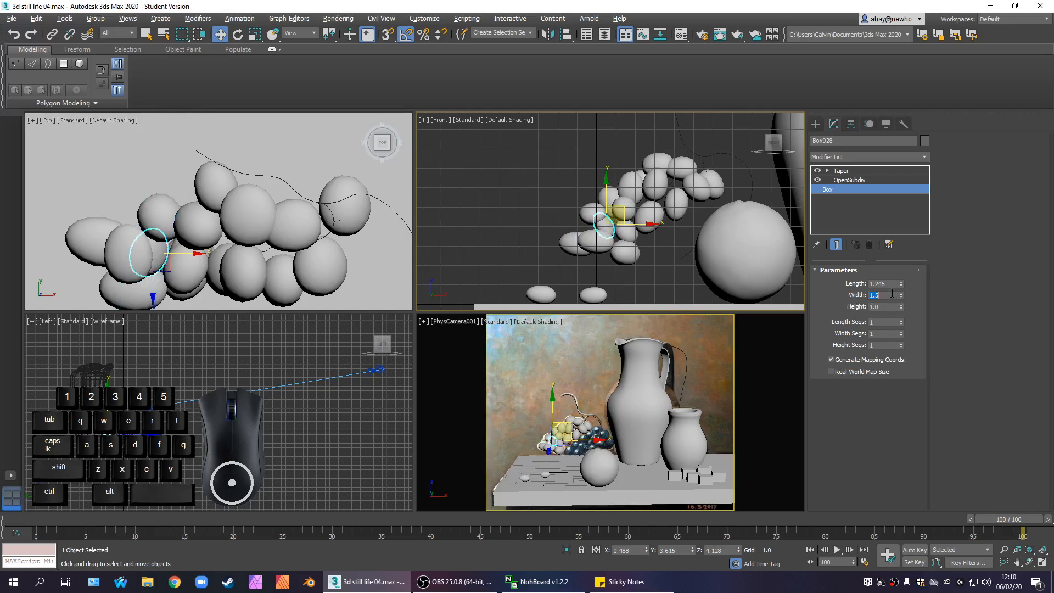
click(892, 283)
text(1)
key(Return)
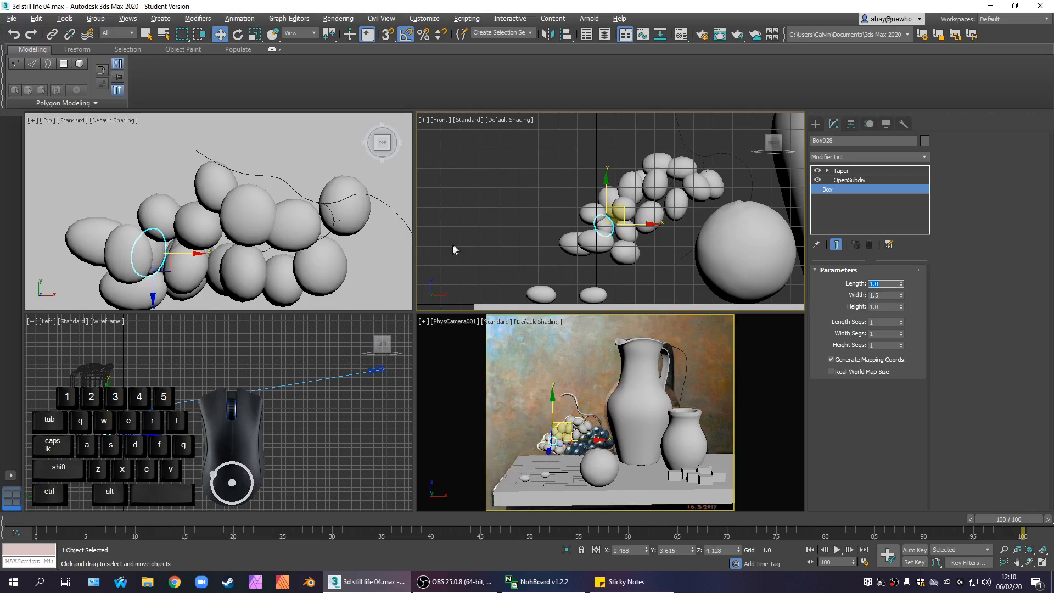
Move the resized grape slightly toward the back in the Top view, rotate it 30 degrees there, and tilt it in the Front view
middle_click(511, 344)
key(alt+w)
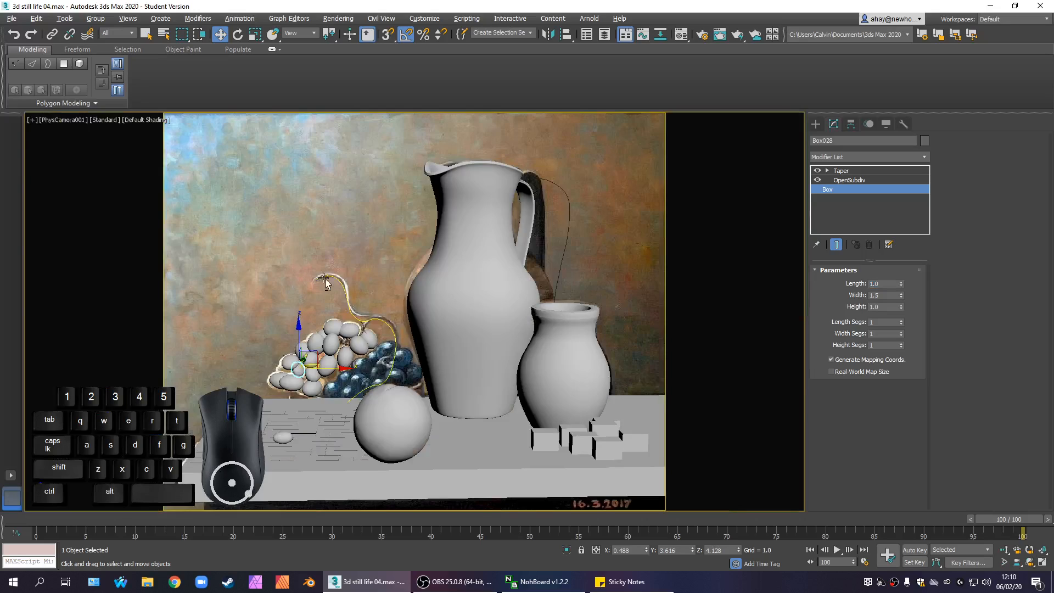
key(alt+w)
middle_click(285, 282)
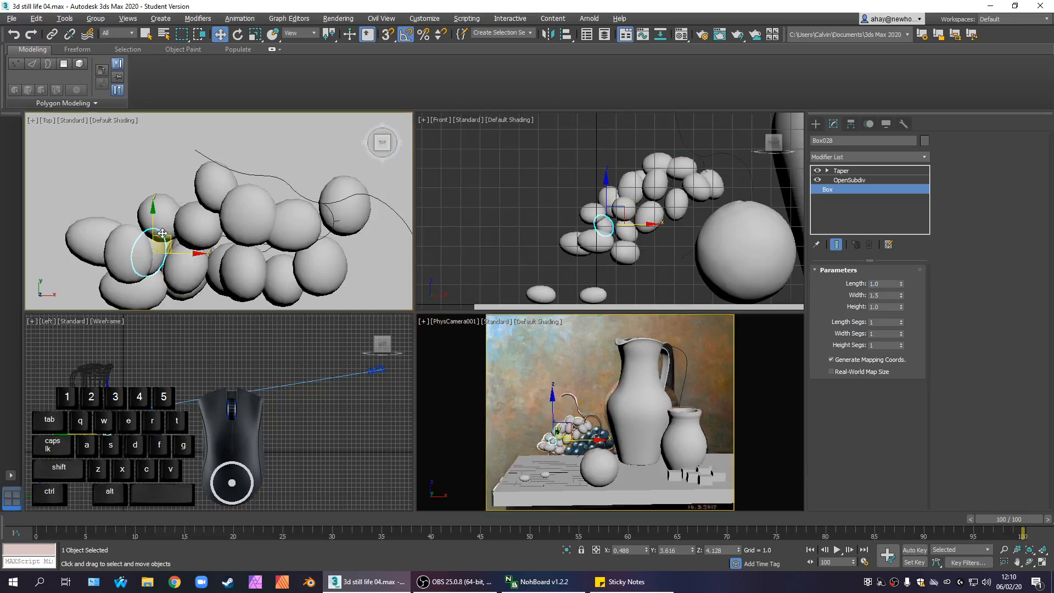
drag(165, 232, 209, 223)
key(e)
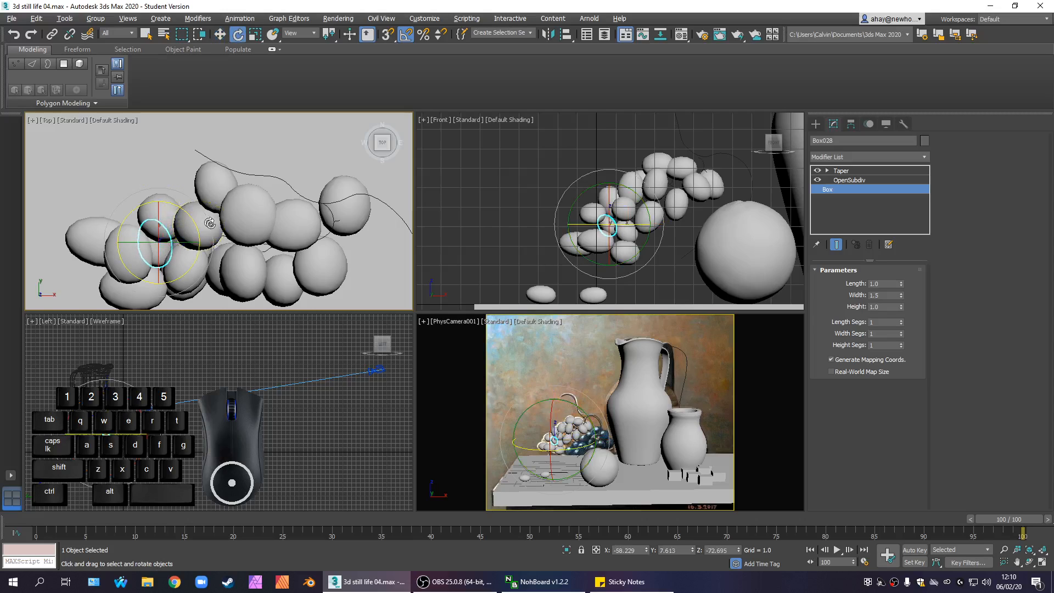
middle_click(583, 267)
drag(609, 198, 609, 198)
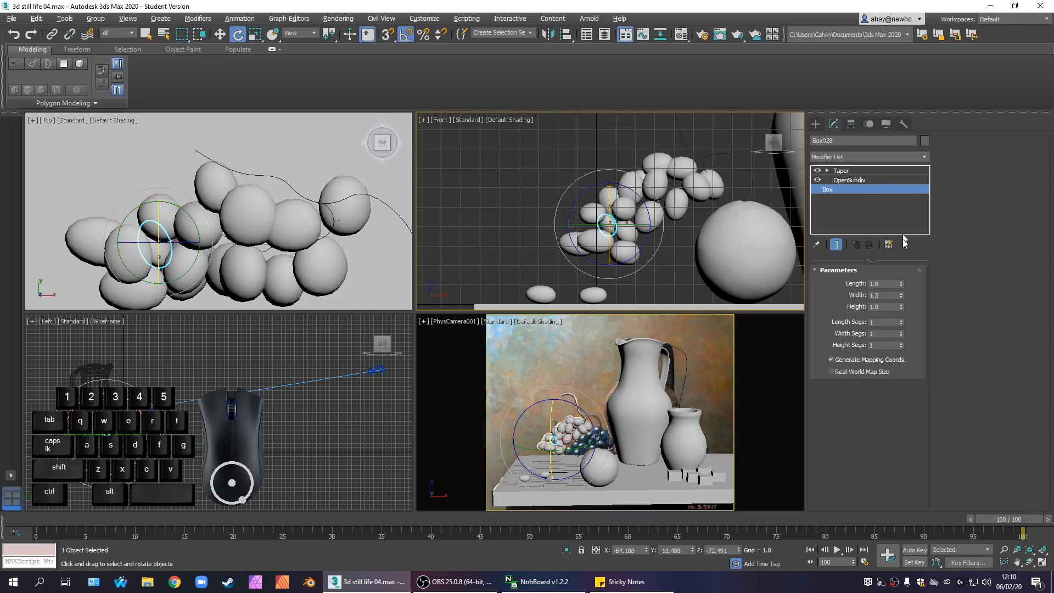
Set the small middle grape's base box to length 0.88 and height 1.19, and deselect it
mouse_move(901, 307)
mouse_down()
mouse_move(903, 287)
mouse_move(906, 296)
mouse_up()
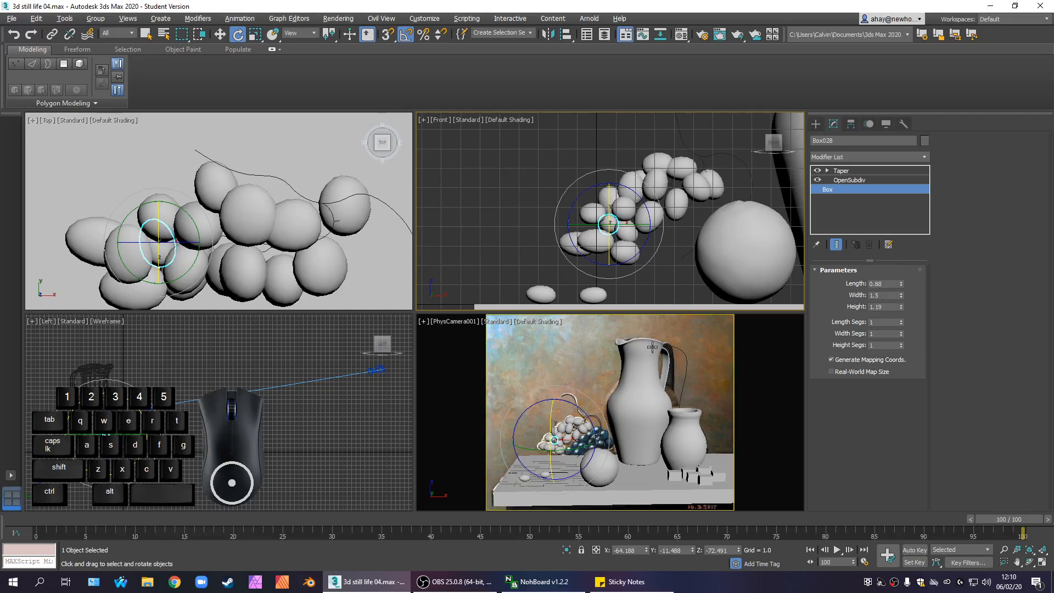
click(661, 288)
drag(670, 276, 525, 194)
click(521, 233)
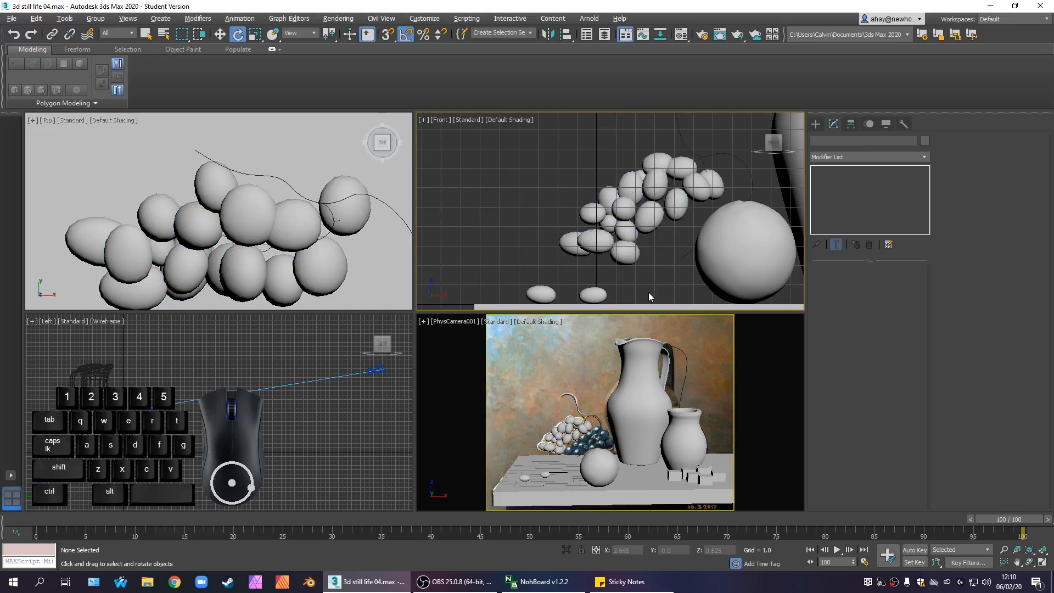
Reduce the base box width of the leftmost grape in the bunch slightly, and deselect the grape
click(573, 251)
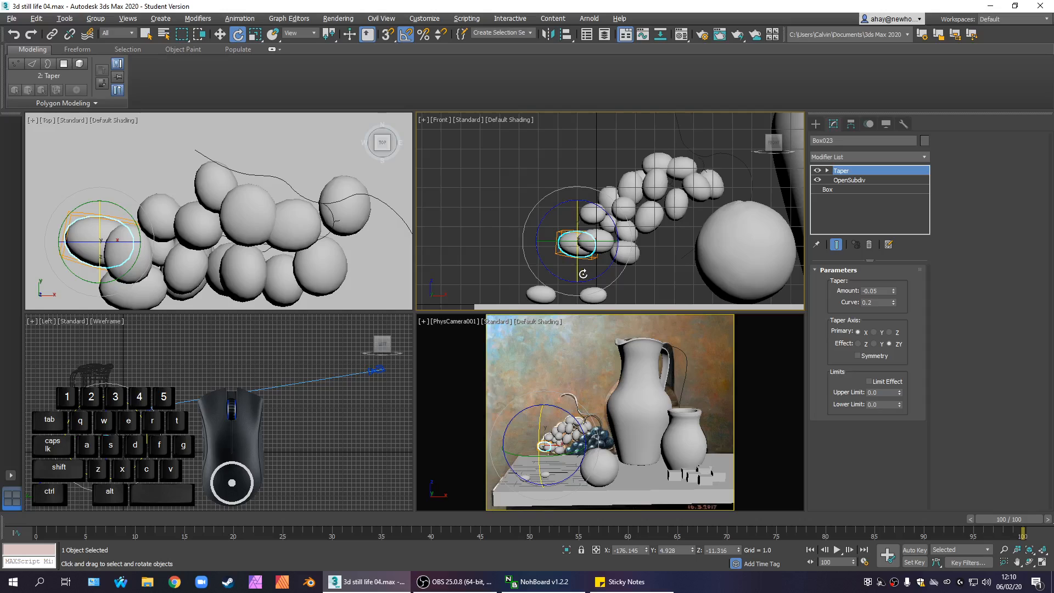
click(653, 282)
click(583, 252)
click(888, 189)
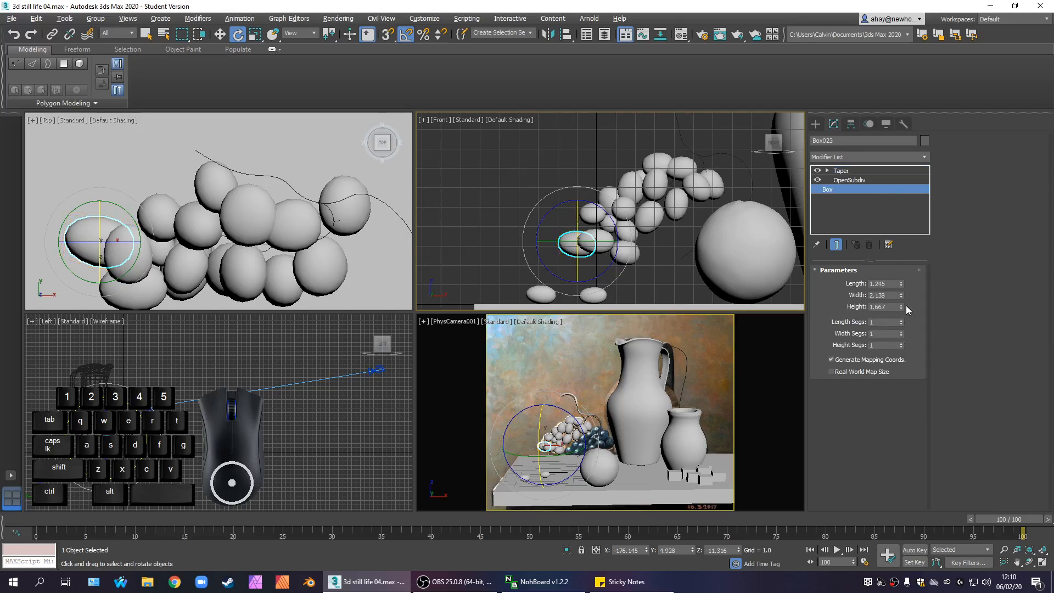
drag(901, 295, 903, 308)
click(658, 273)
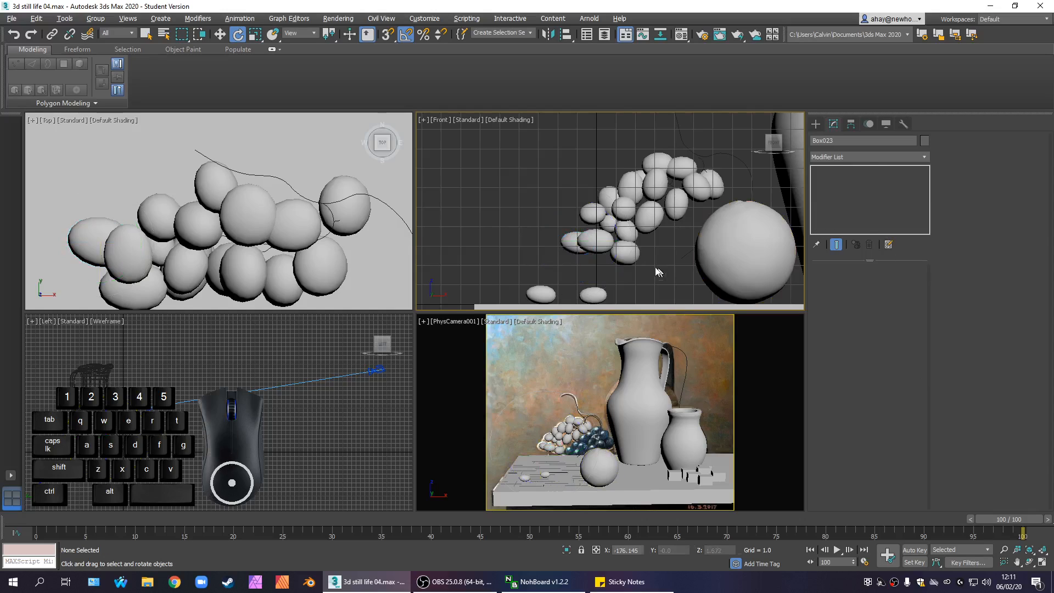
Set the base box width of the front grape beside the leftmost one to 1.839, and deselect it
click(595, 243)
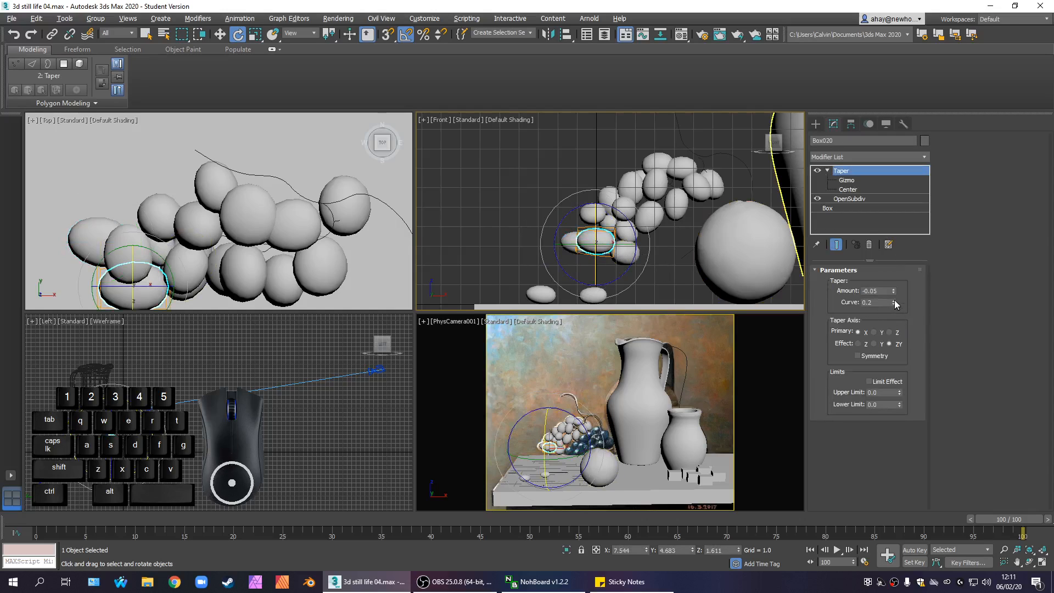
click(876, 207)
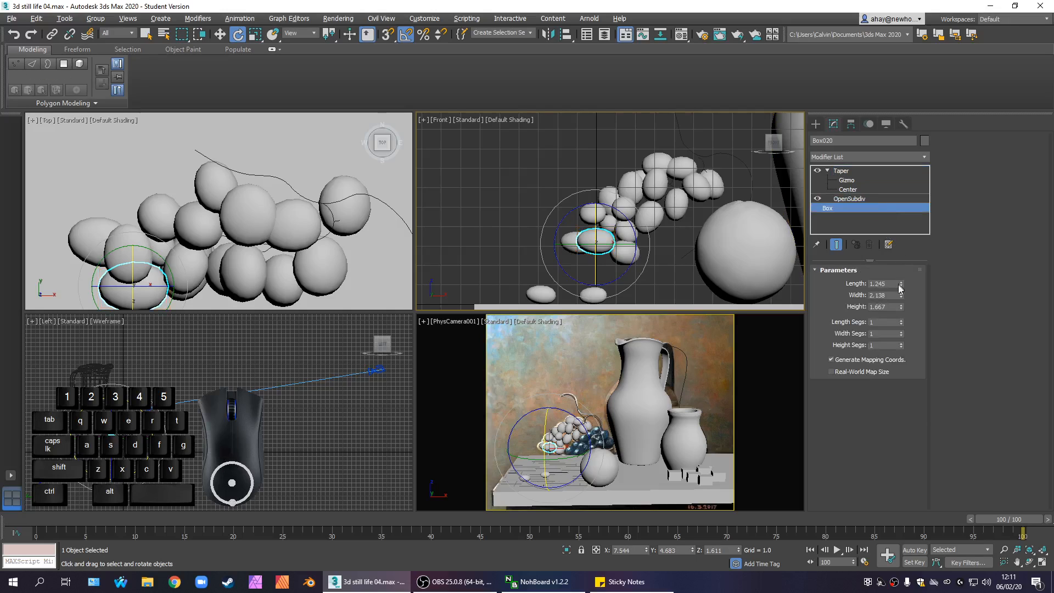
drag(900, 295, 903, 302)
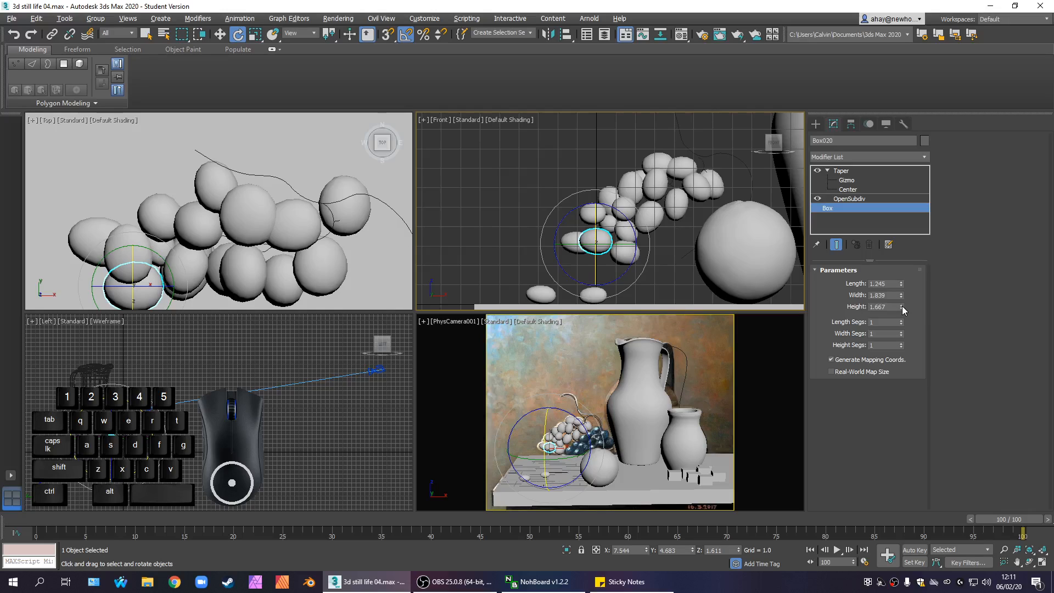
right_click(363, 445)
click(364, 444)
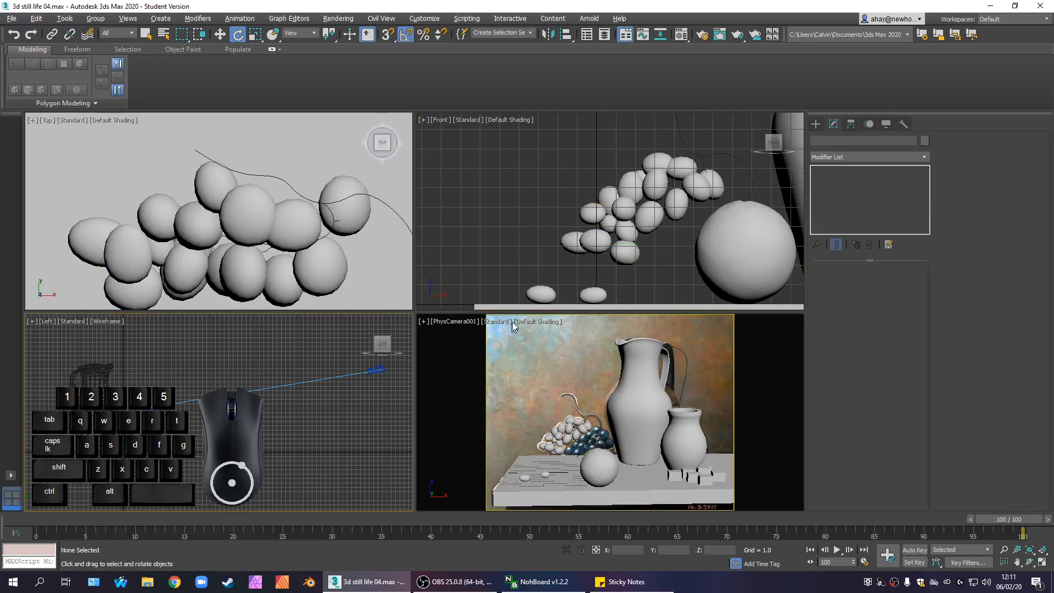
Rotate the leftmost grape slightly in the Front view and deselect it
click(566, 241)
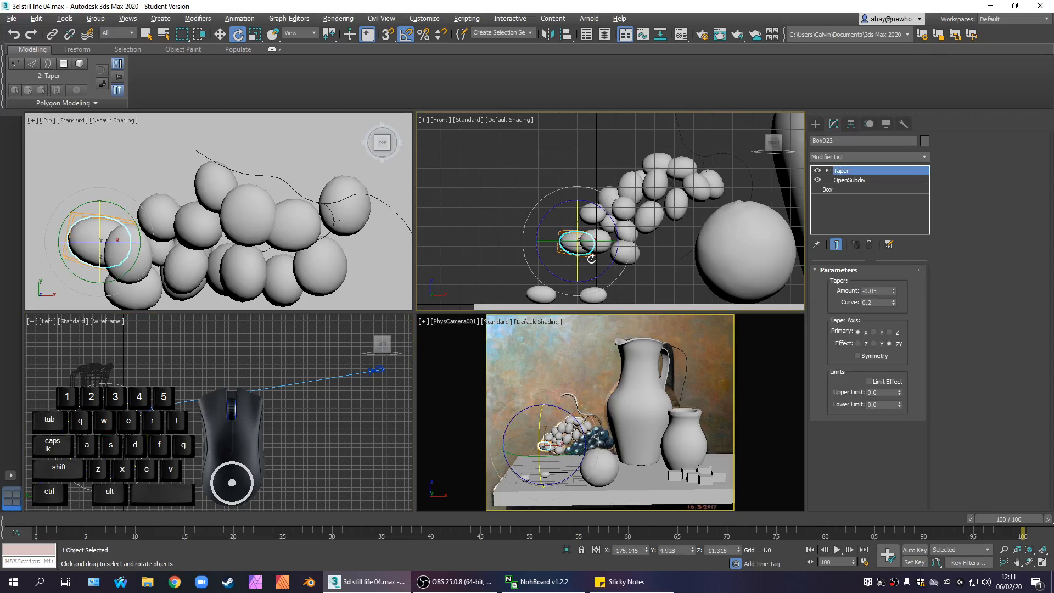
drag(608, 213, 613, 214)
click(376, 398)
Maximize the camera view and increase the small middle grape's base box length slightly to match the painting
right_click(601, 377)
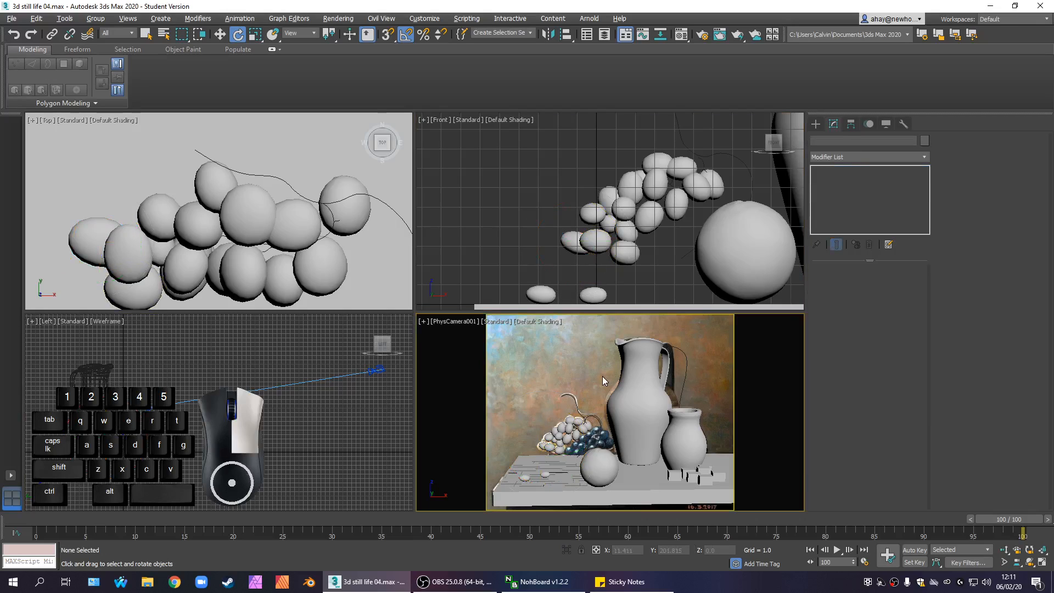
key(alt+w)
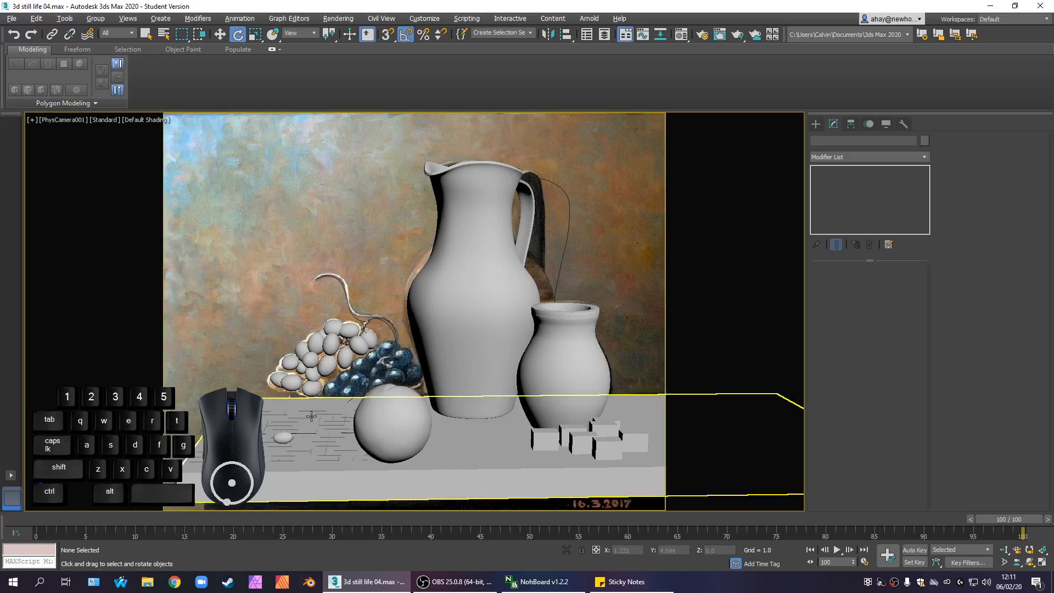
click(320, 388)
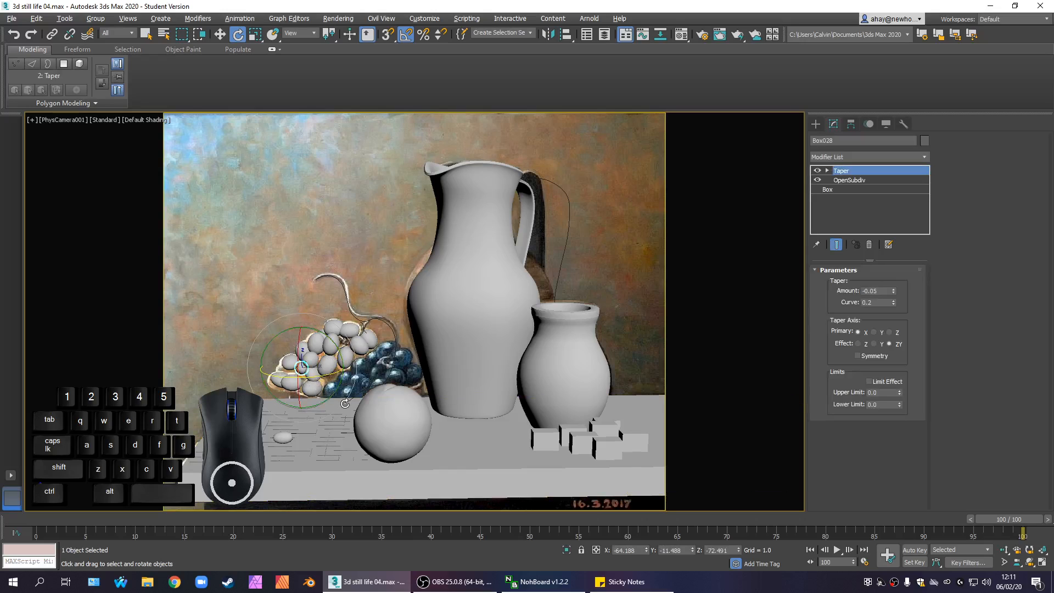
click(864, 189)
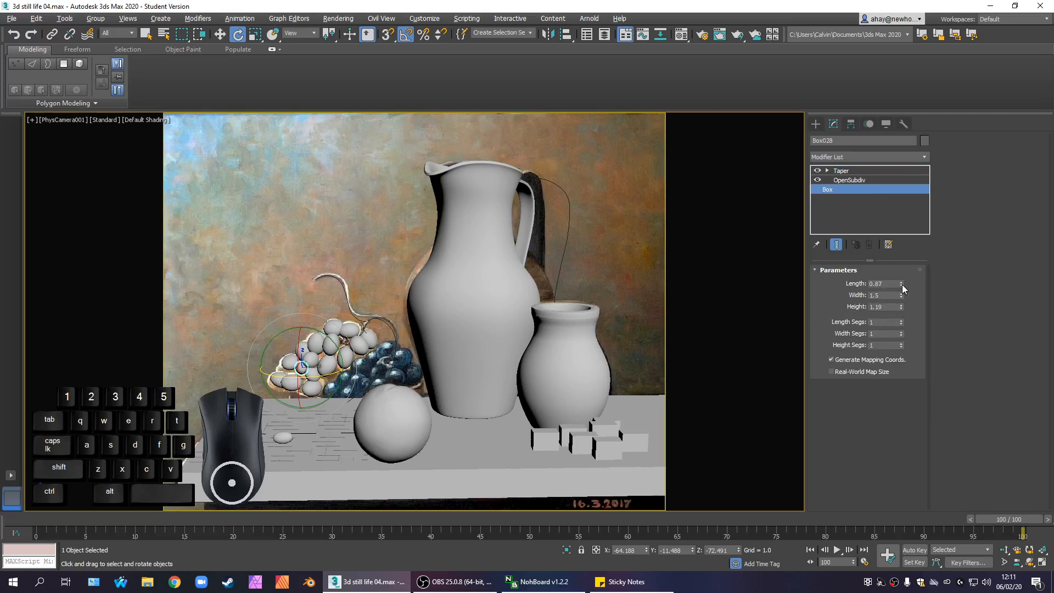
drag(902, 284, 907, 279)
Hide the tabletop box in the camera view and restore the four-viewport layout
click(280, 453)
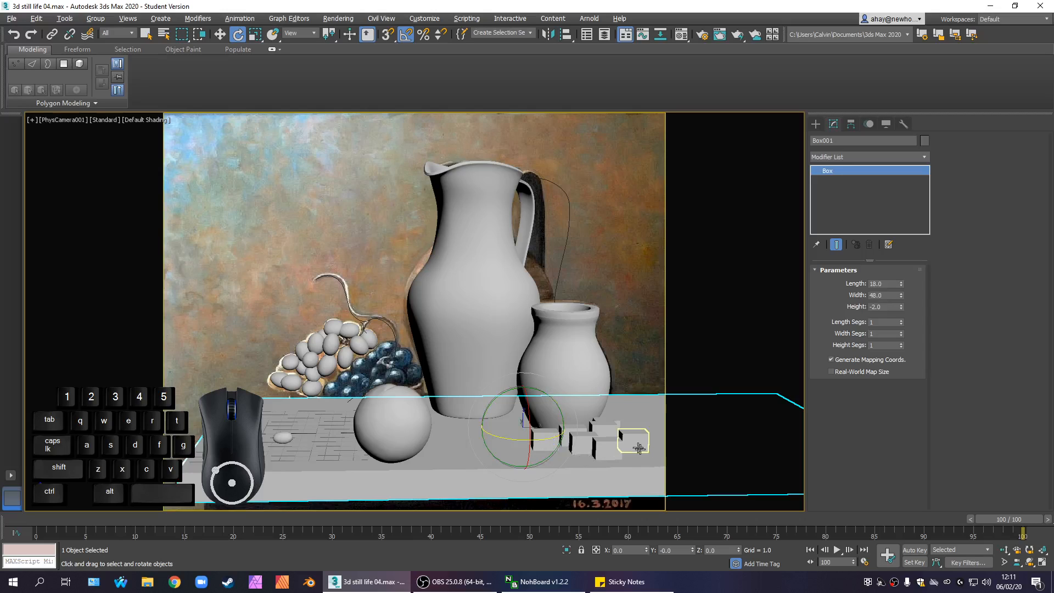
click(633, 442)
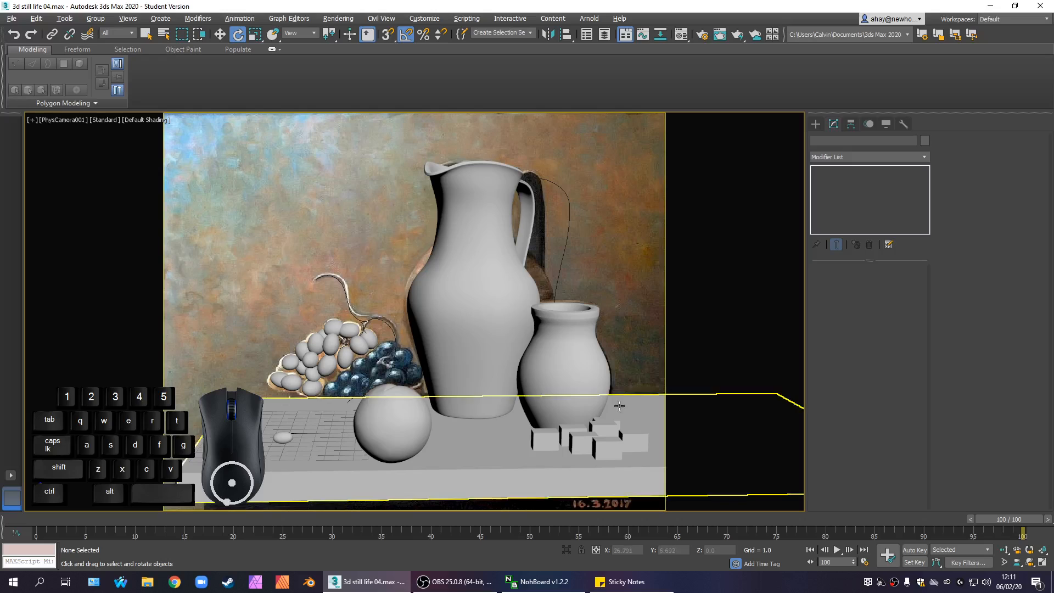
click(510, 433)
right_click(510, 433)
click(547, 396)
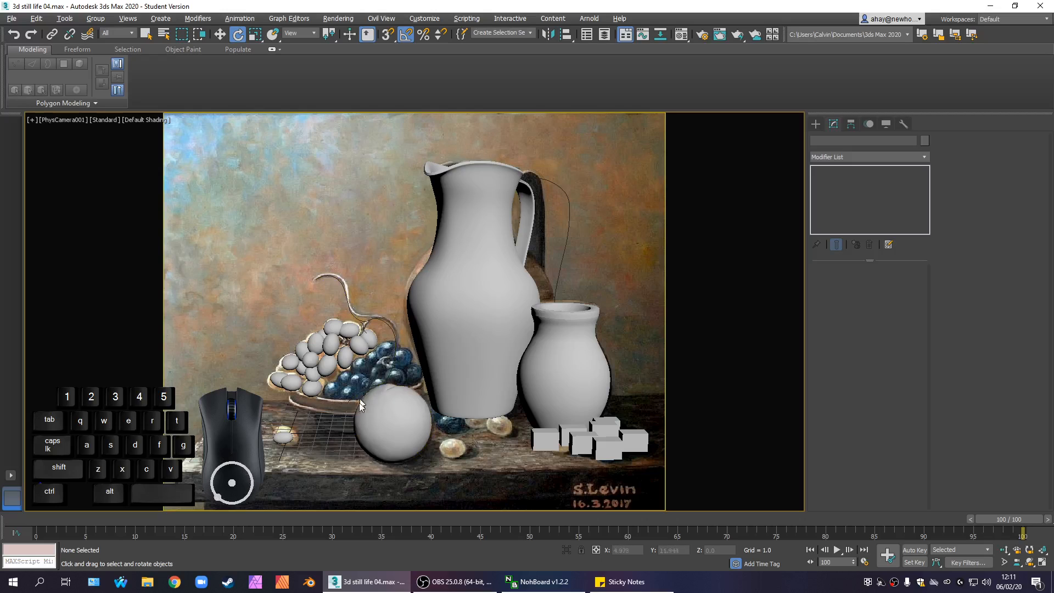
key(alt+w)
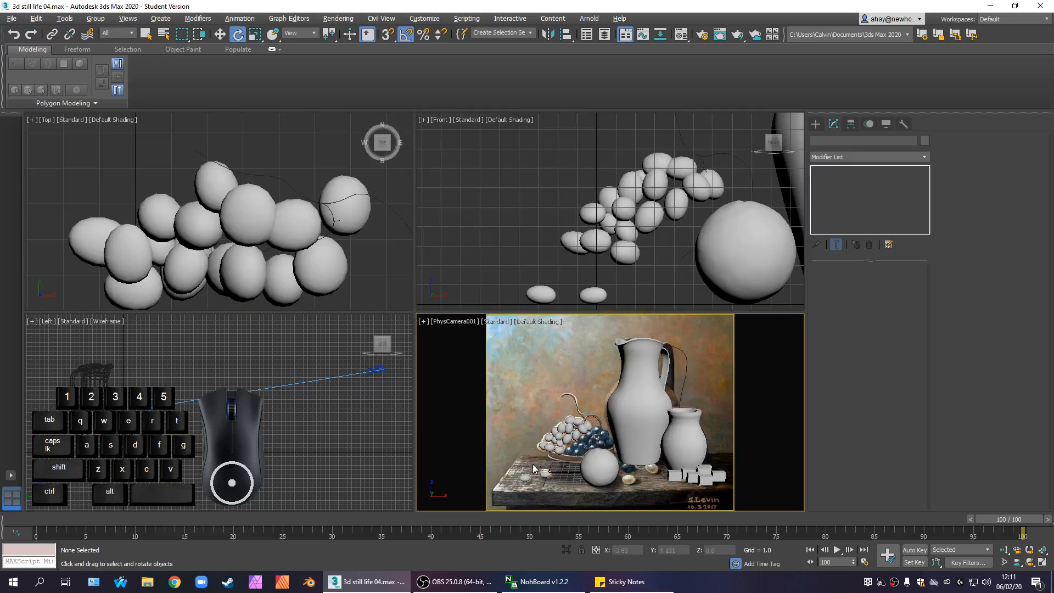
Examine the row of placeholder boxes in front of the small jar and the dimensions of the rightmost box in the Front view
click(674, 268)
scroll(674, 268, down, 6)
scroll(701, 259, up, 8)
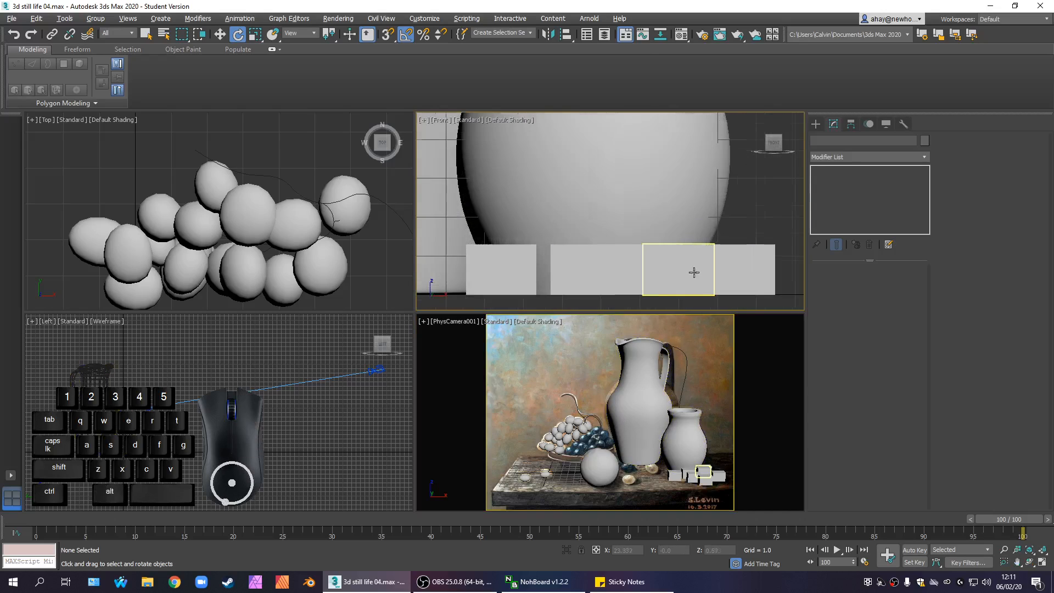
scroll(713, 272, down, 3)
click(720, 278)
scroll(721, 280, down, 5)
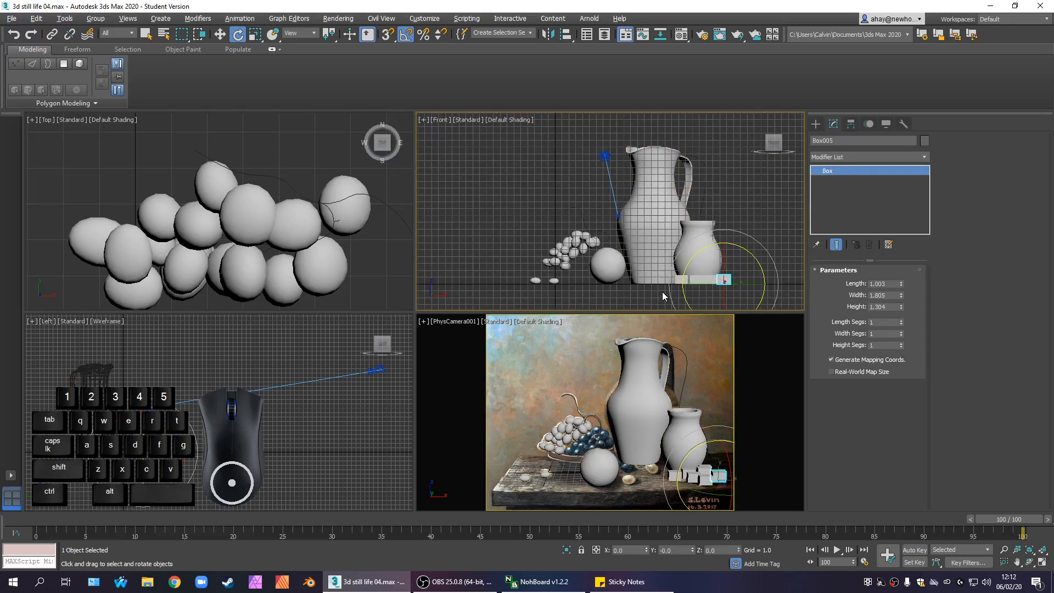
scroll(665, 292, up, 5)
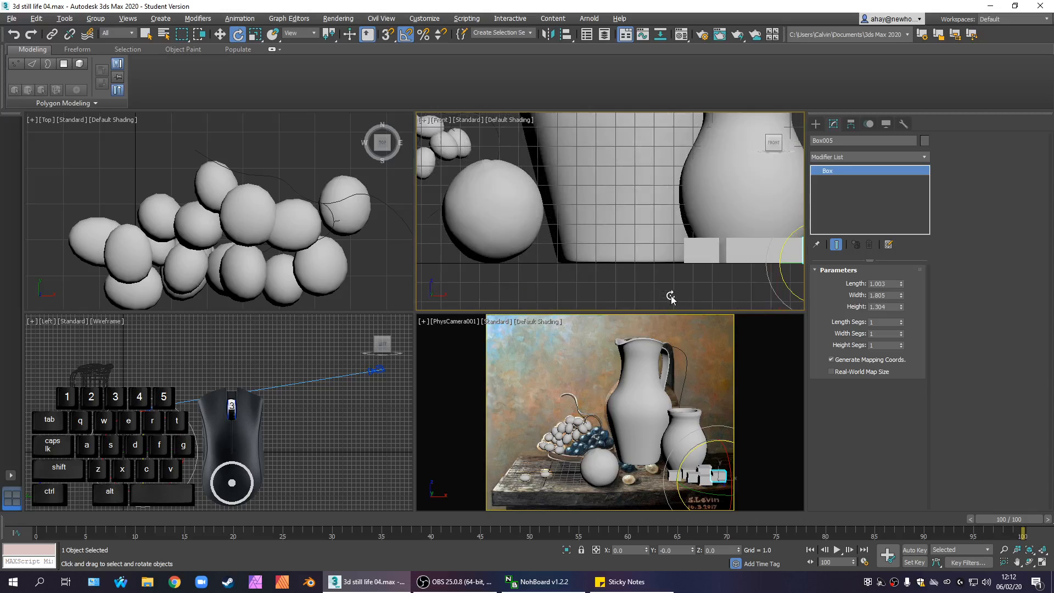
middle_drag(671, 295, 525, 284)
scroll(642, 266, up, 2)
scroll(666, 275, down, 2)
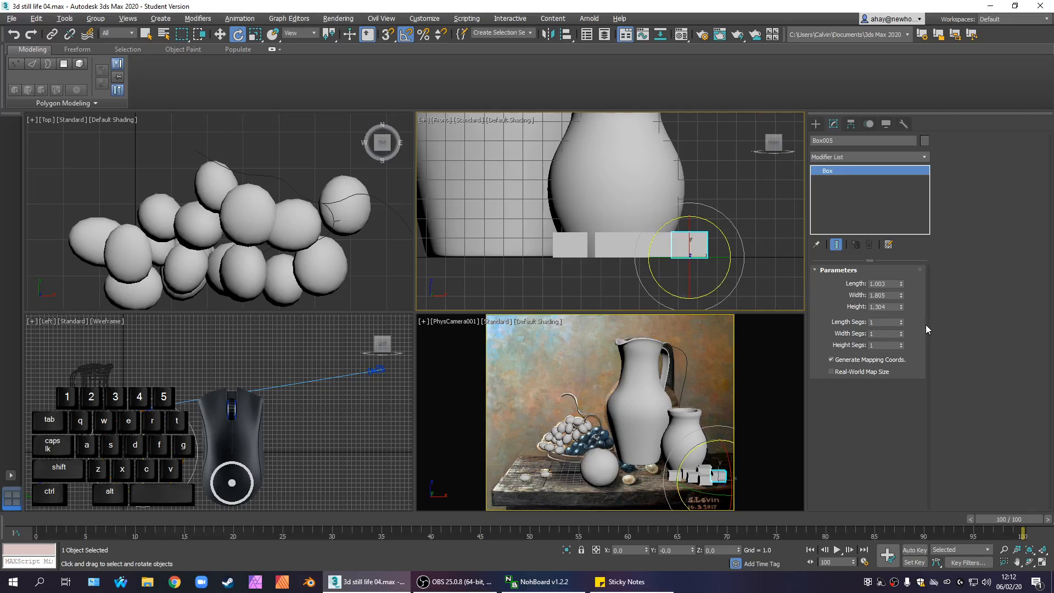
click(891, 307)
scroll(752, 239, down, 4)
scroll(751, 225, up, 4)
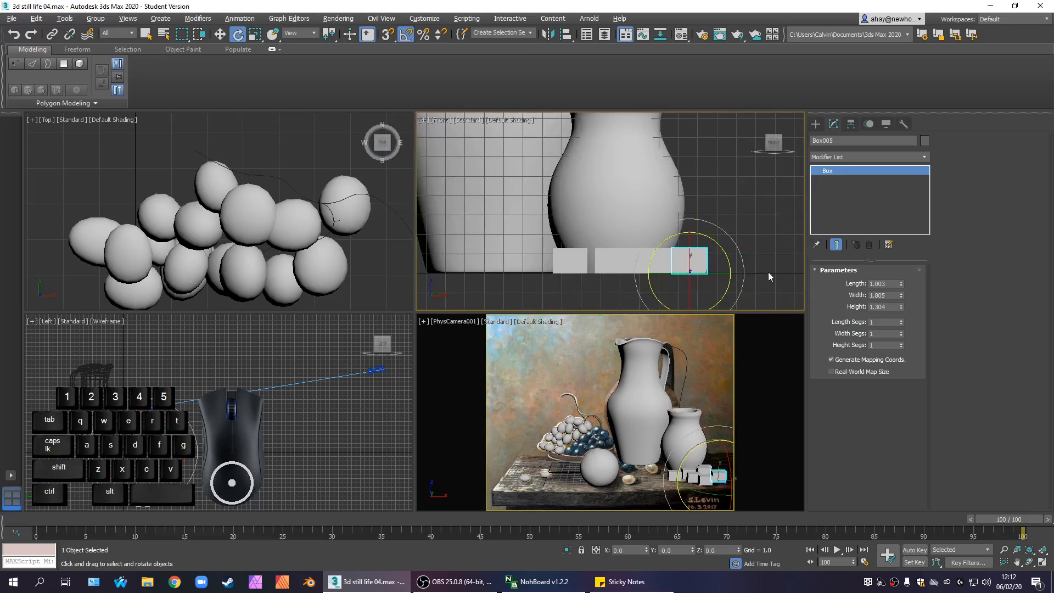
scroll(584, 255, down, 4)
Copy the Taper and OpenSubdiv modifiers from the loose grape nearest the bunch onto the rightmost placeholder box by the small jar
click(562, 252)
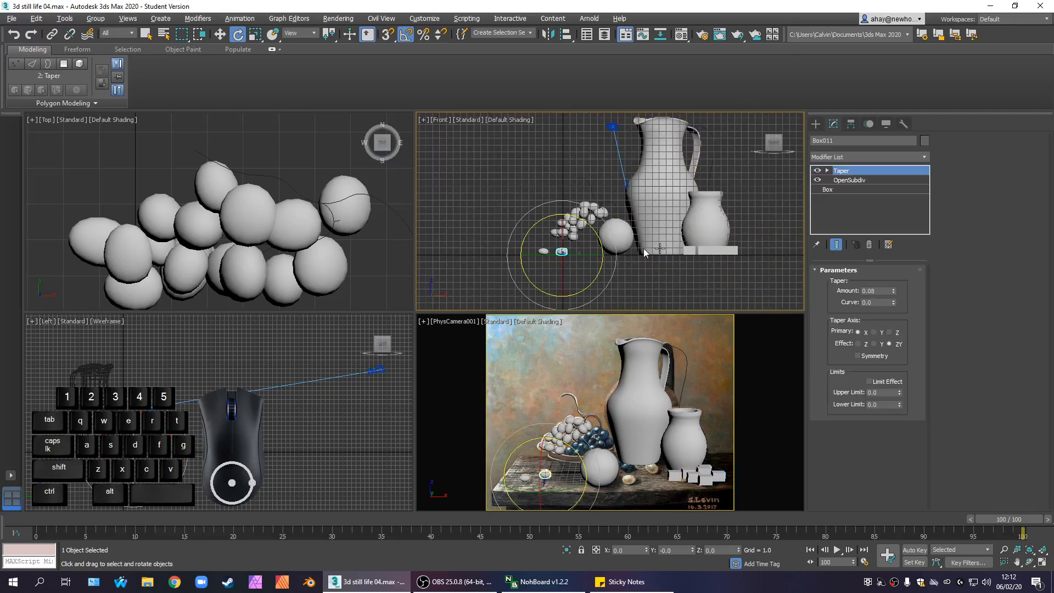
ctrl+click(861, 180)
right_click(861, 179)
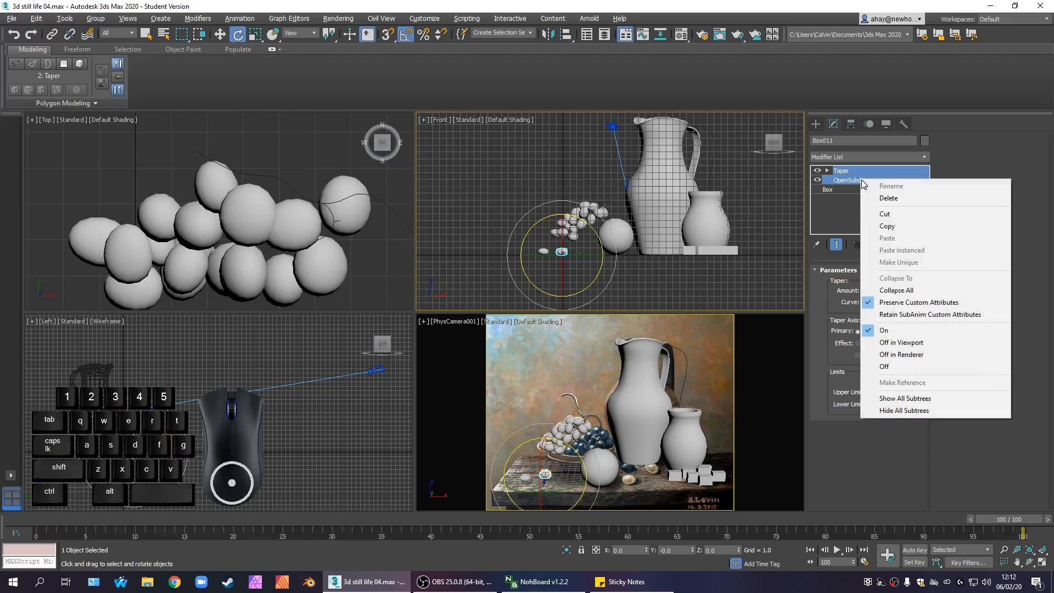
click(886, 226)
click(749, 258)
click(736, 251)
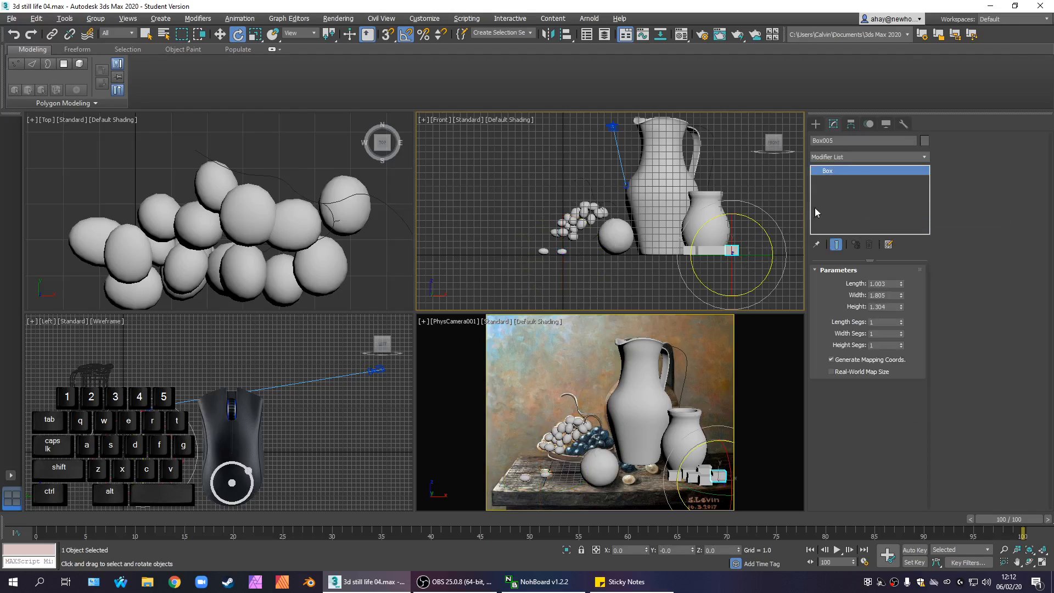
right_click(850, 173)
click(869, 181)
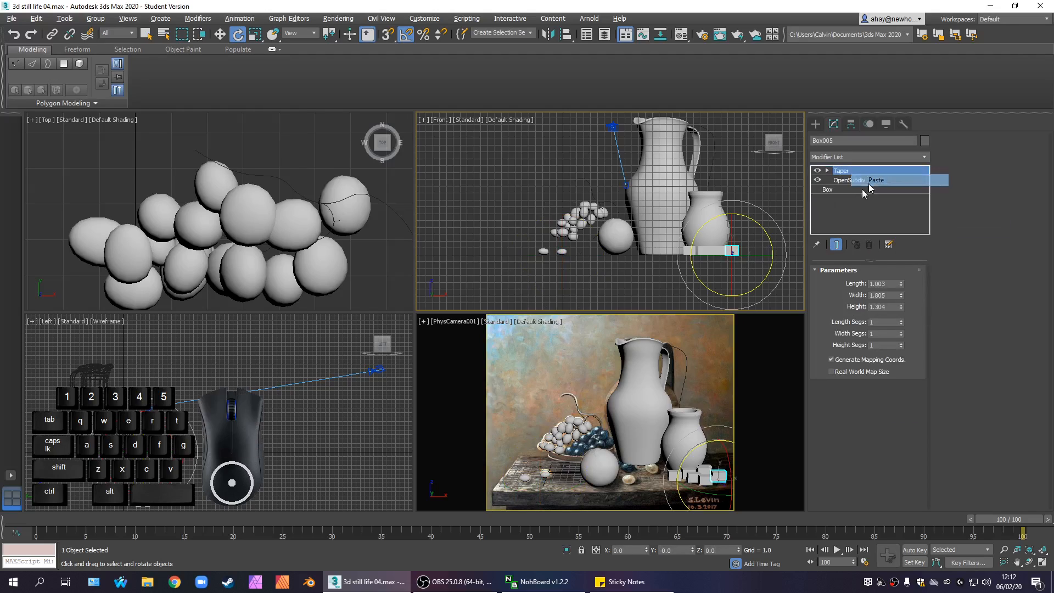
click(784, 275)
Paste the copied Taper and OpenSubdiv modifiers onto Box007 and Box004 in the row in front of the small jar
scroll(776, 264, up, 8)
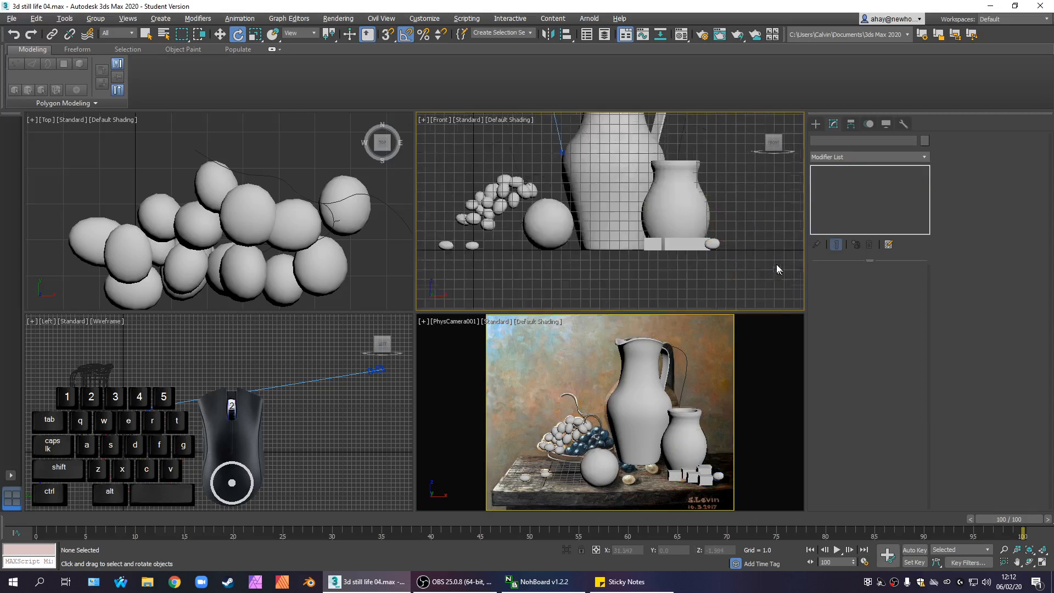
click(649, 230)
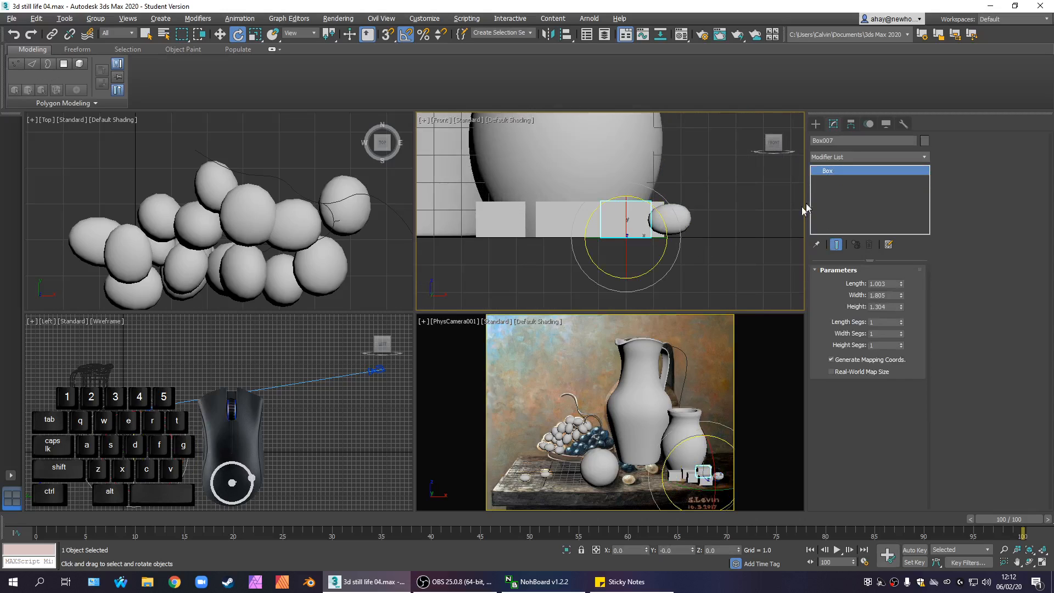
right_click(836, 167)
click(856, 174)
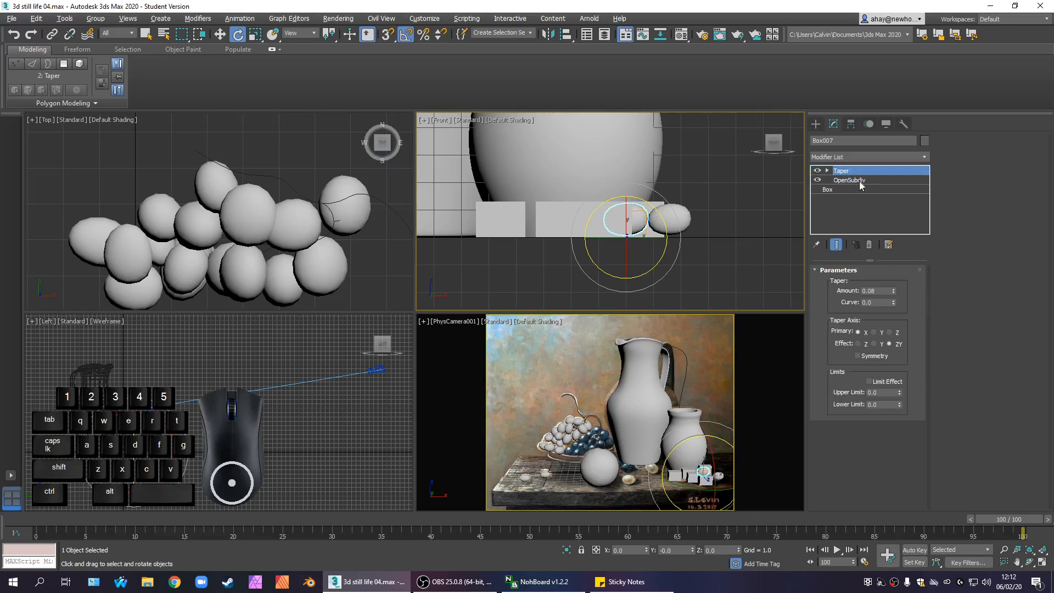
click(754, 249)
click(614, 219)
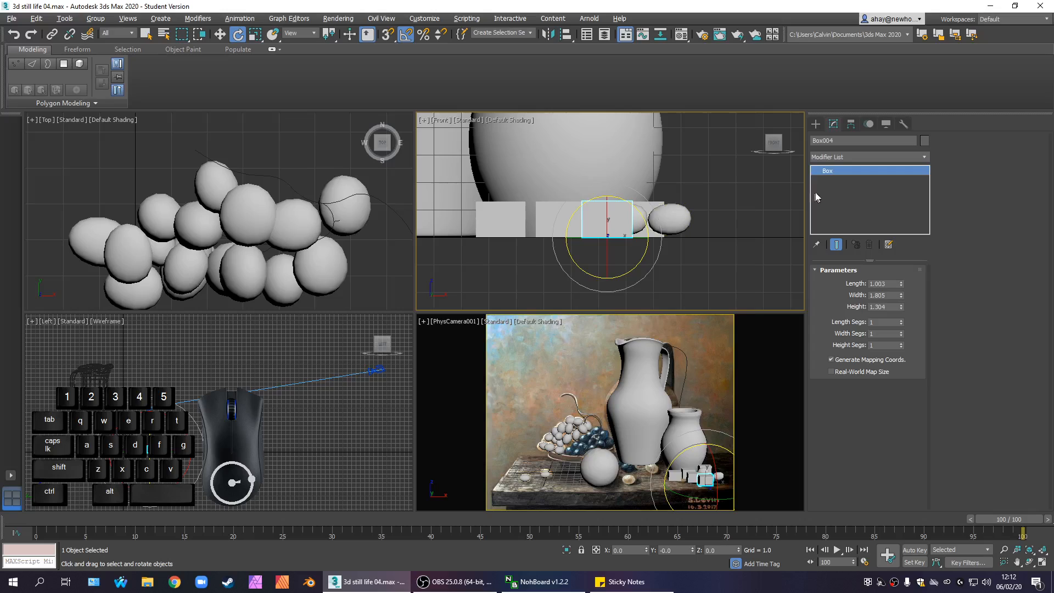
right_click(835, 172)
click(855, 175)
click(694, 219)
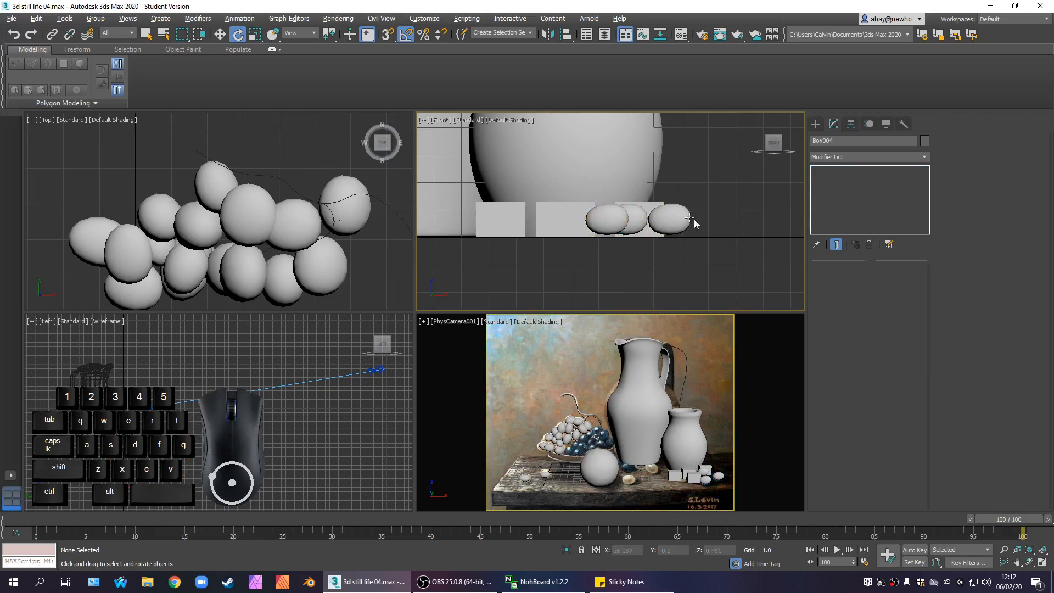
Try pasting the copied modifiers as instances onto Box006 behind the new grapes, and undo the paste
click(656, 204)
right_click(832, 171)
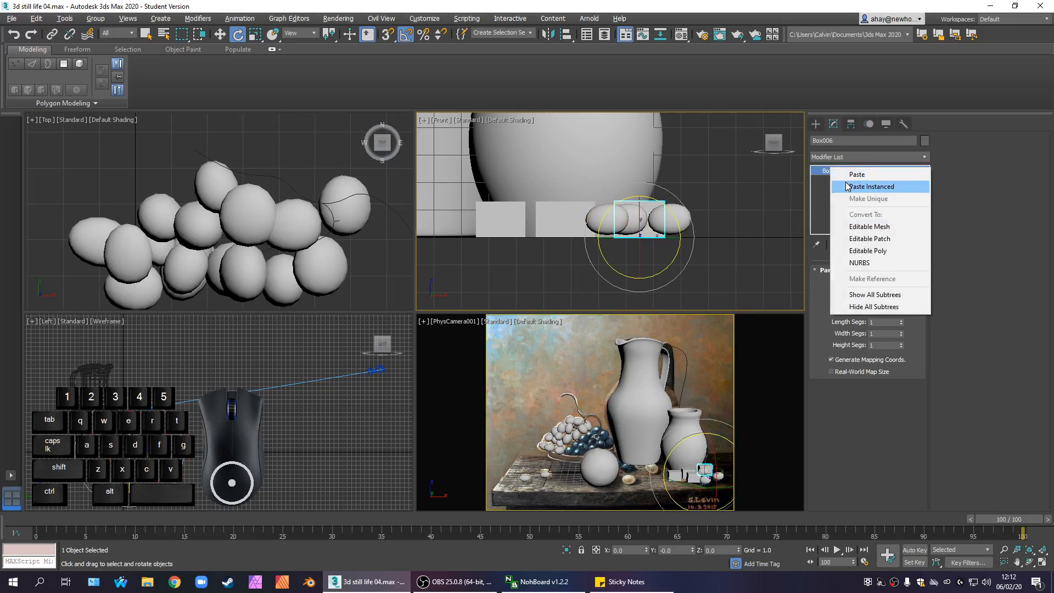
click(853, 185)
click(762, 239)
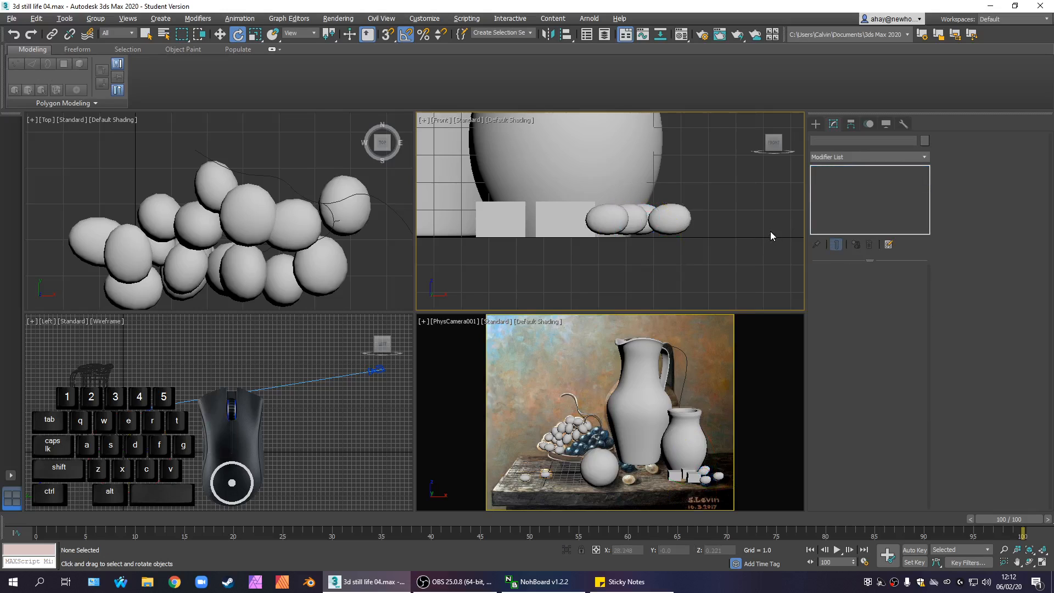
key(ctrl+z)
key(ctrl+z)
Paste the copied Taper and OpenSubdiv modifiers onto Box006 and Box003 in front of the small jar
right_click(850, 174)
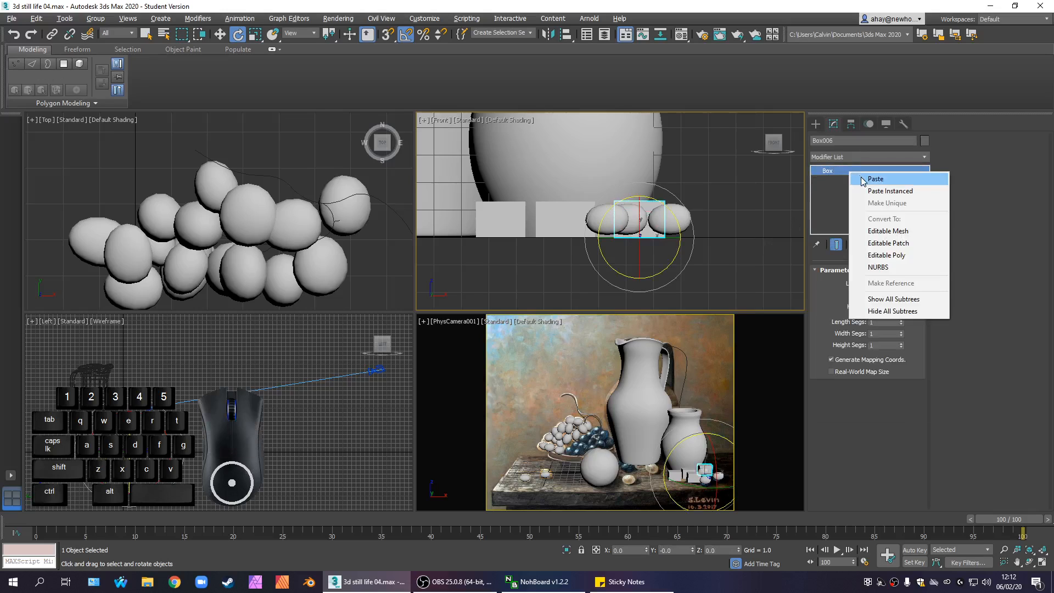
click(874, 179)
click(769, 248)
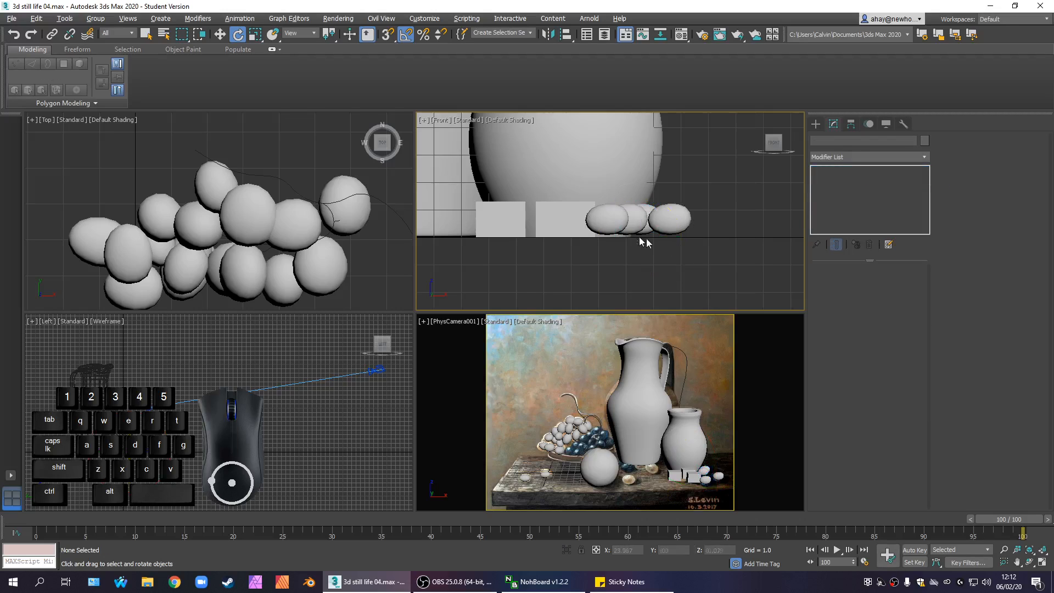
click(572, 226)
right_click(831, 173)
click(864, 191)
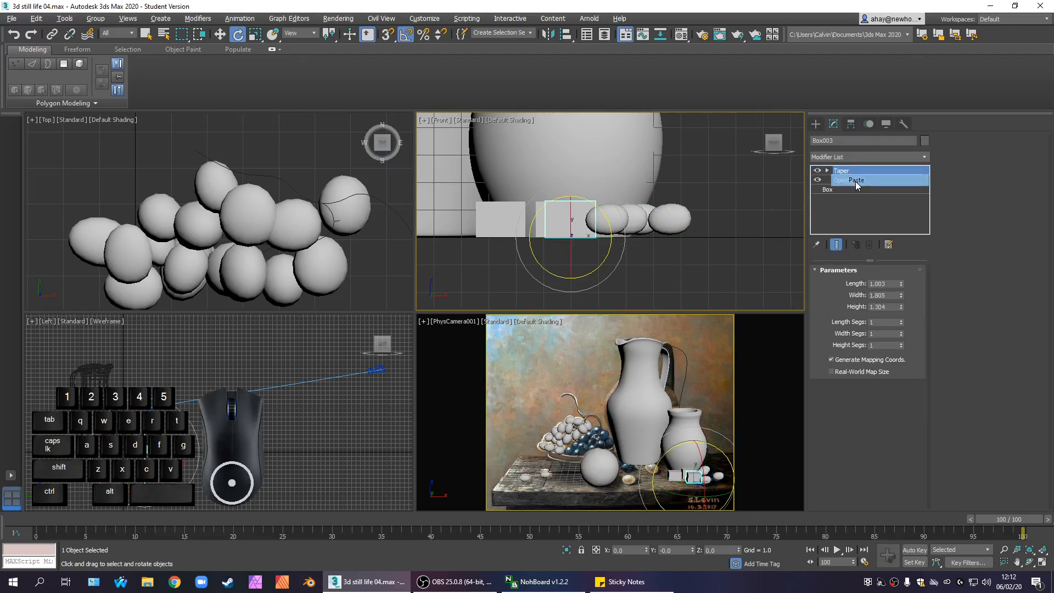
click(760, 277)
Paste the copied Taper and OpenSubdiv modifiers onto the last two placeholder boxes, Box008 and Box002
click(573, 225)
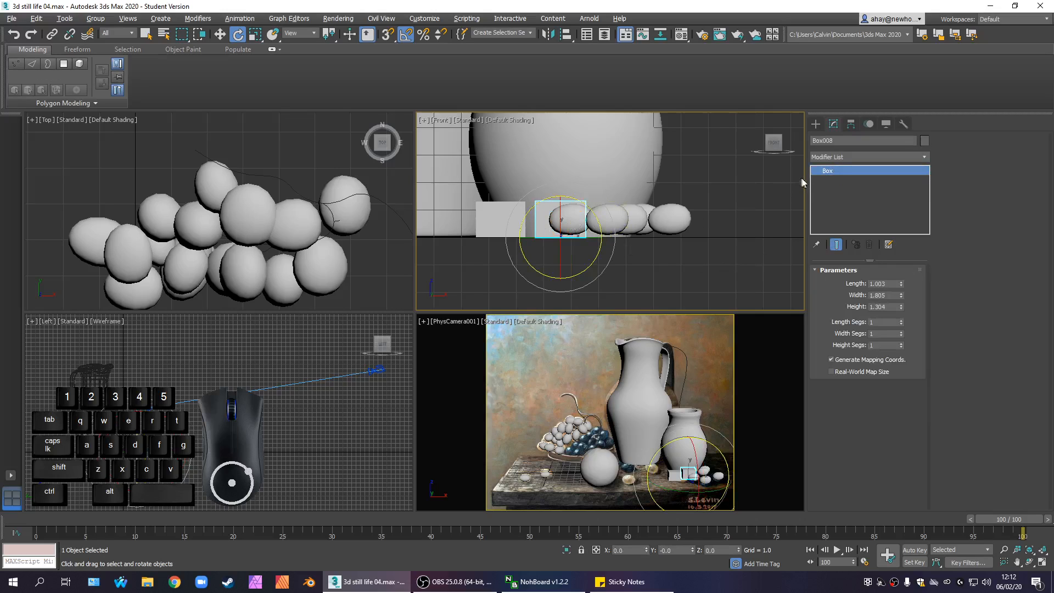
right_click(829, 171)
click(864, 190)
click(609, 239)
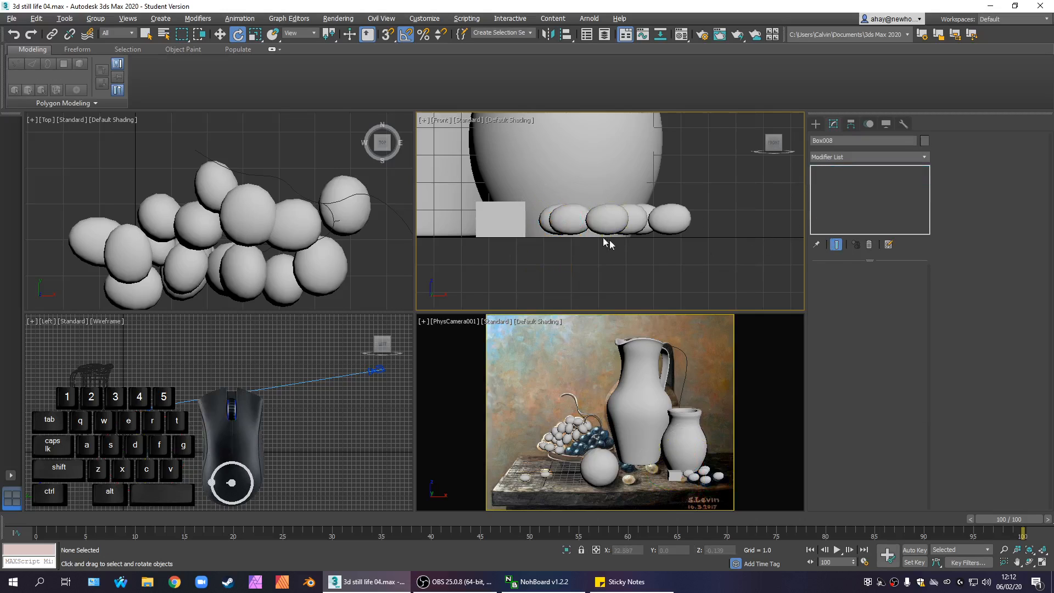
click(501, 219)
right_click(832, 171)
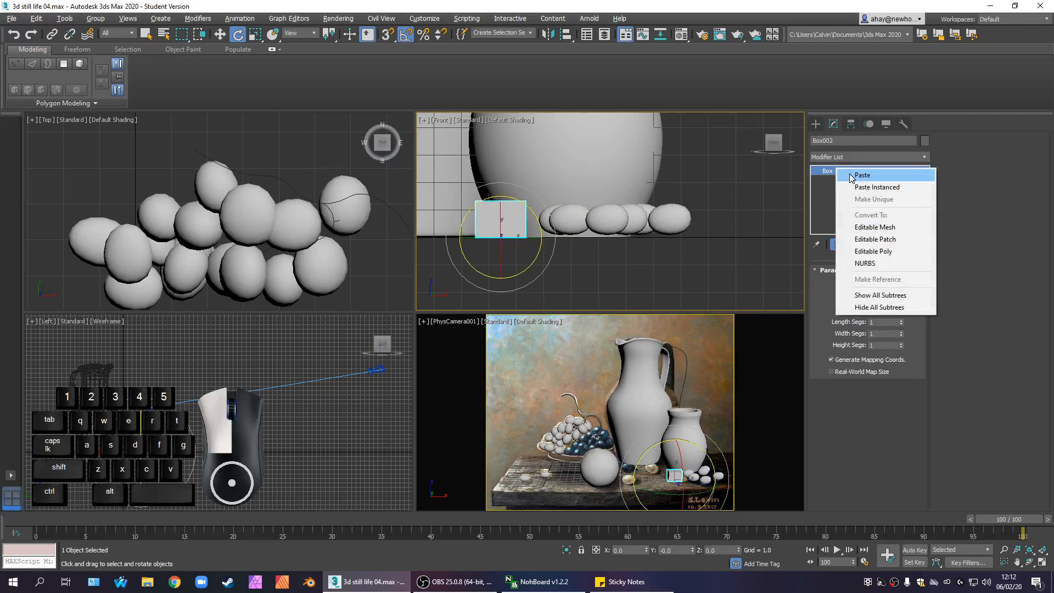
click(849, 177)
click(757, 241)
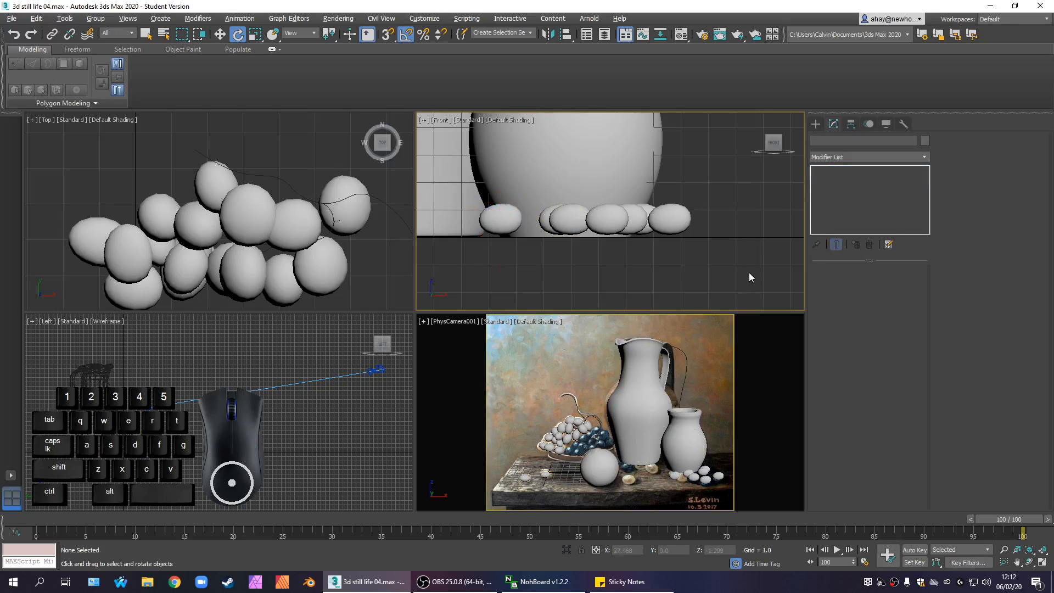
In the enlarged camera view, move grapes Box002, Box003 and Box008 onto the painted grapes in front of the small jar
click(675, 378)
key(alt+w)
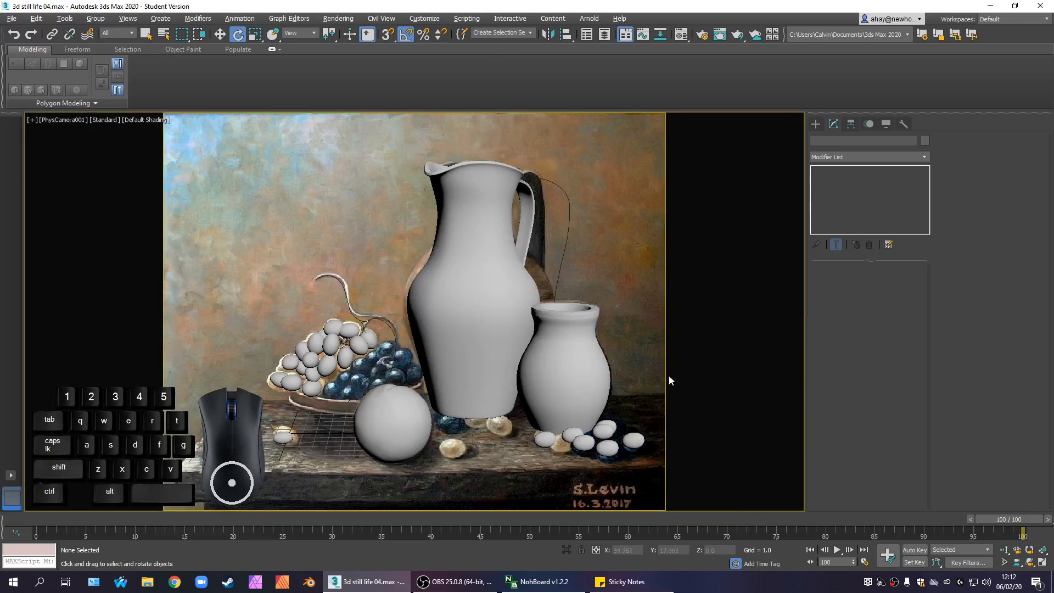
click(545, 439)
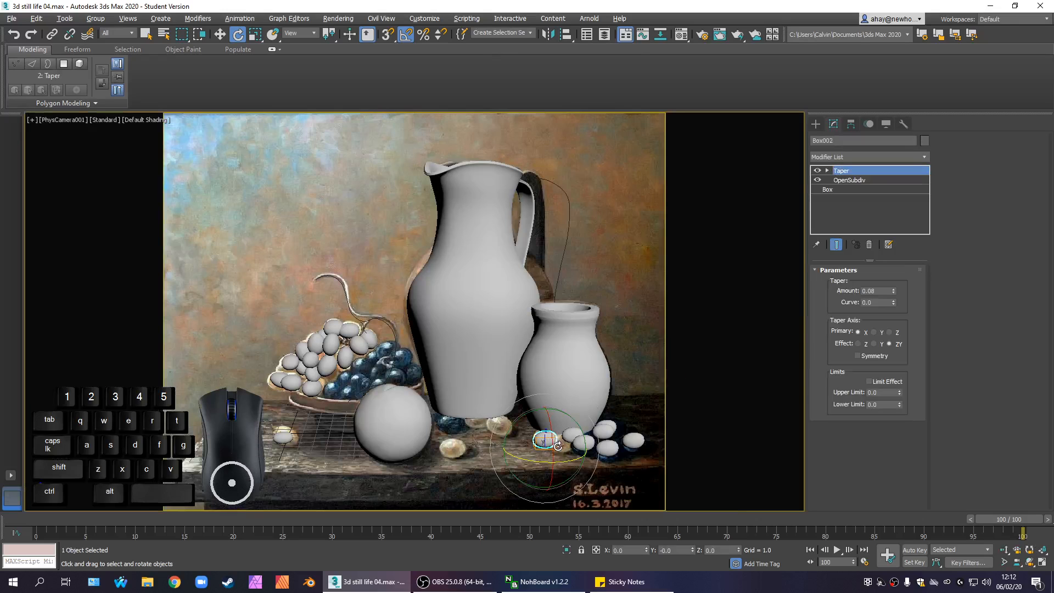
key(w)
mouse_move(555, 436)
mouse_down()
mouse_move(511, 404)
mouse_move(542, 435)
mouse_move(576, 439)
mouse_up()
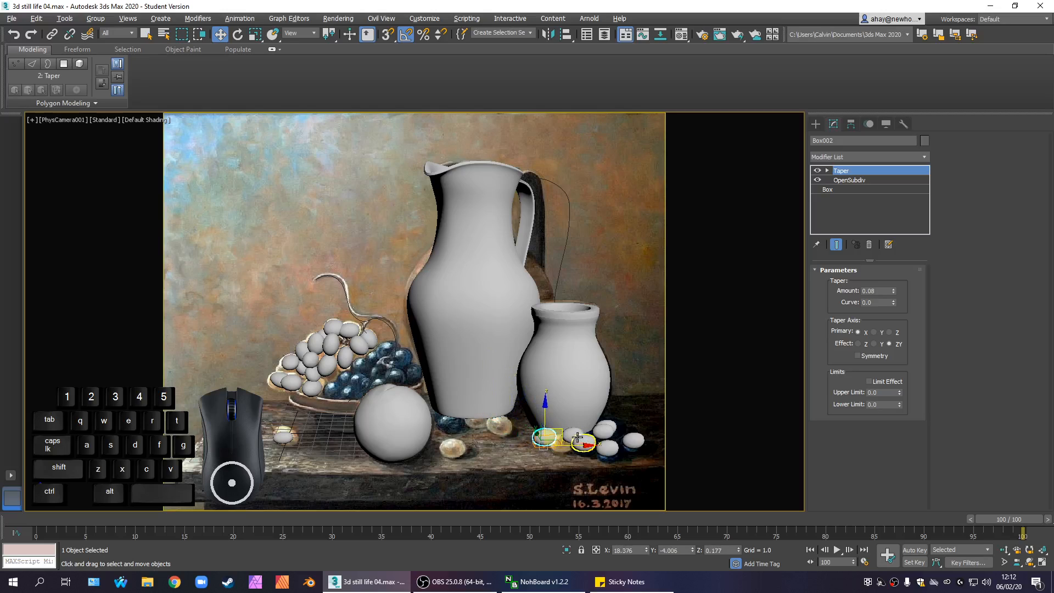
click(582, 442)
click(590, 441)
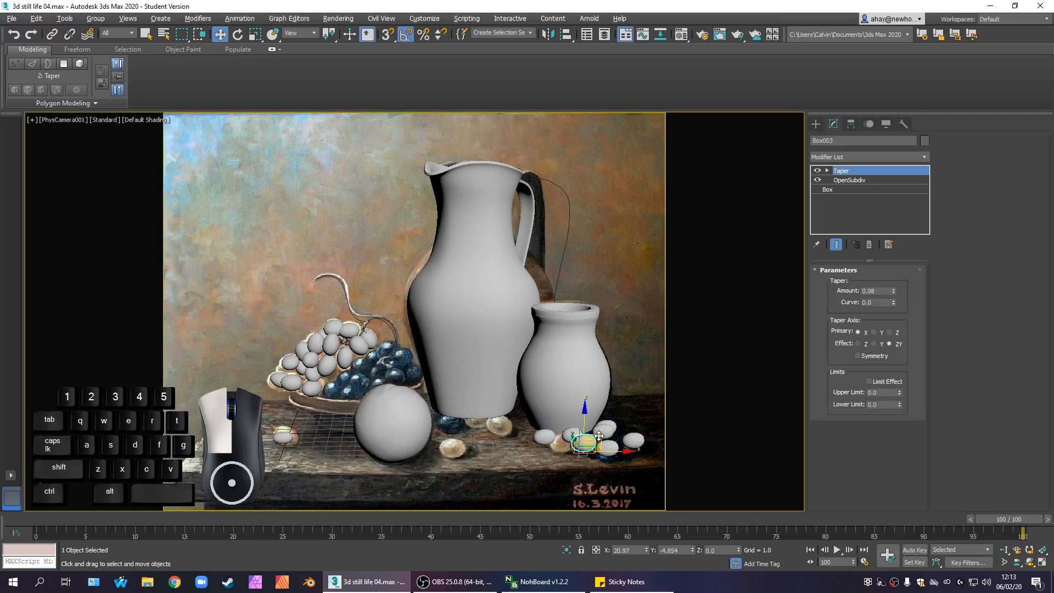
drag(598, 435, 577, 436)
click(575, 437)
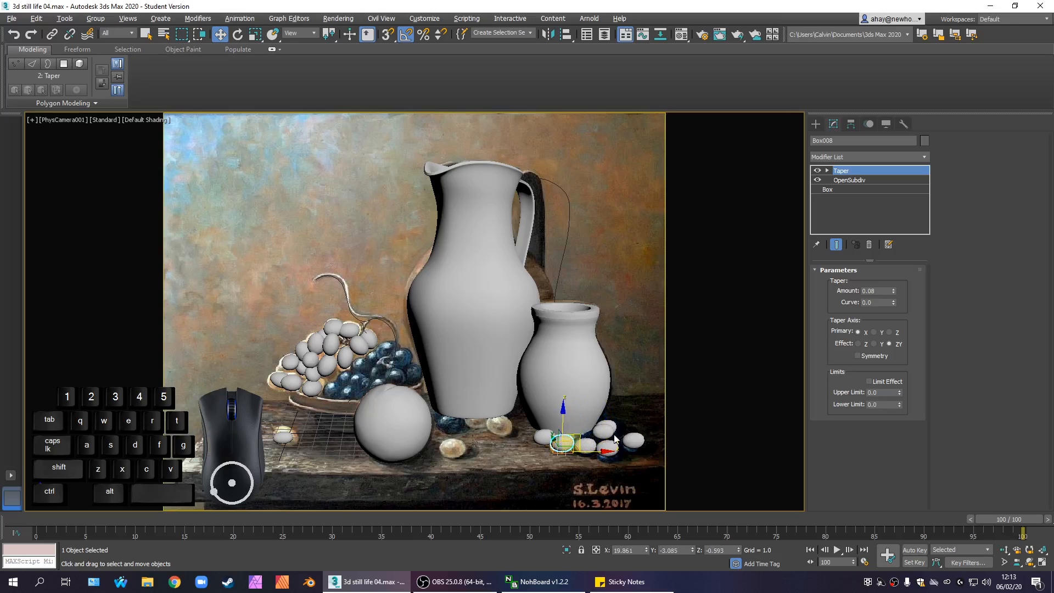
In the Front view, adjust the heights of grapes Box008 and Box002 so they rest on the tabletop line
click(618, 432)
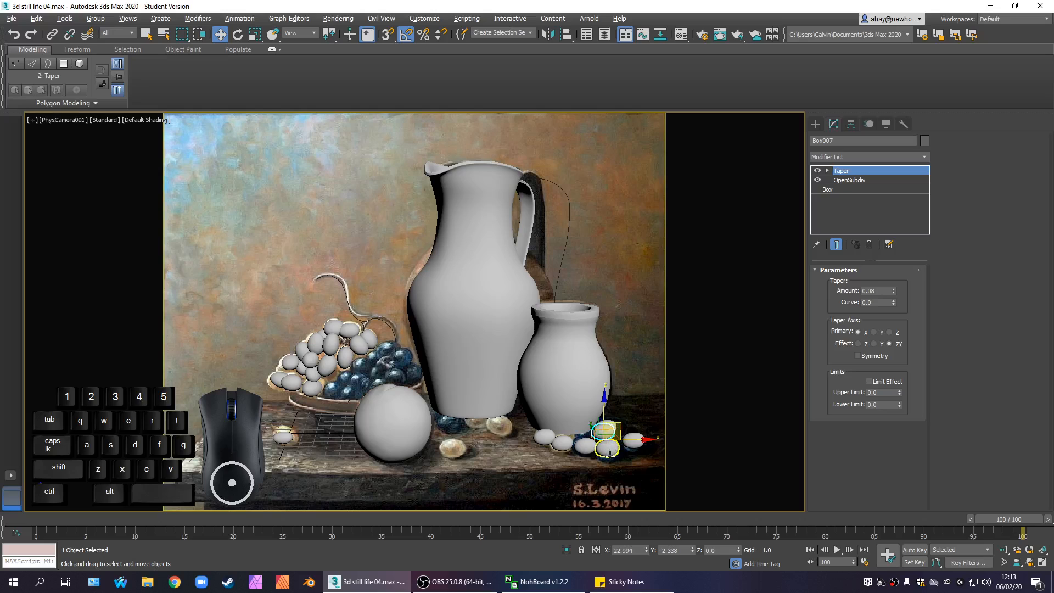
key(alt+w)
click(602, 285)
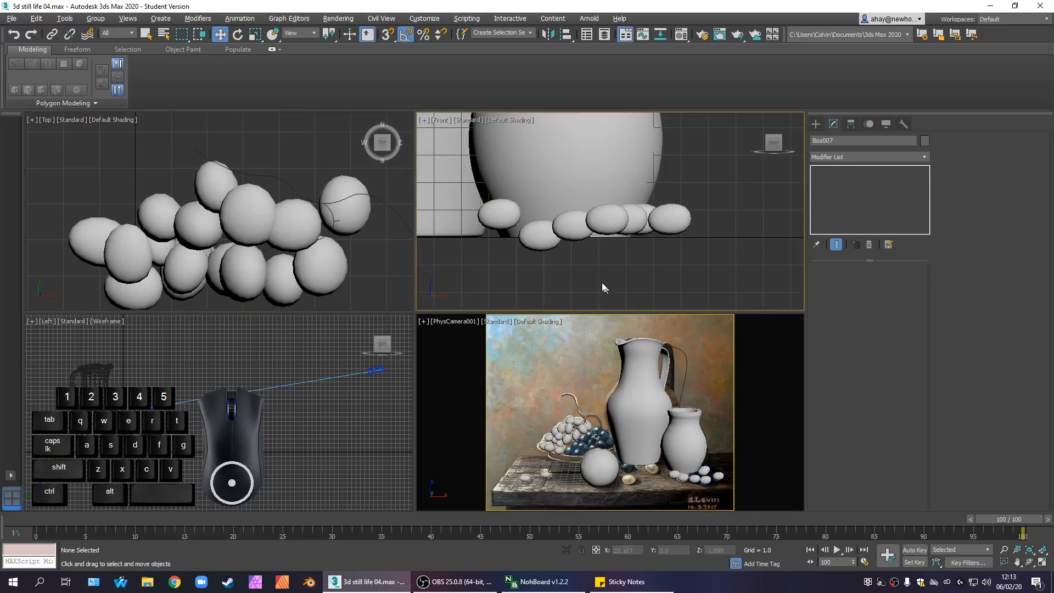
click(547, 247)
drag(539, 219, 499, 236)
scroll(527, 219, up, 5)
click(510, 199)
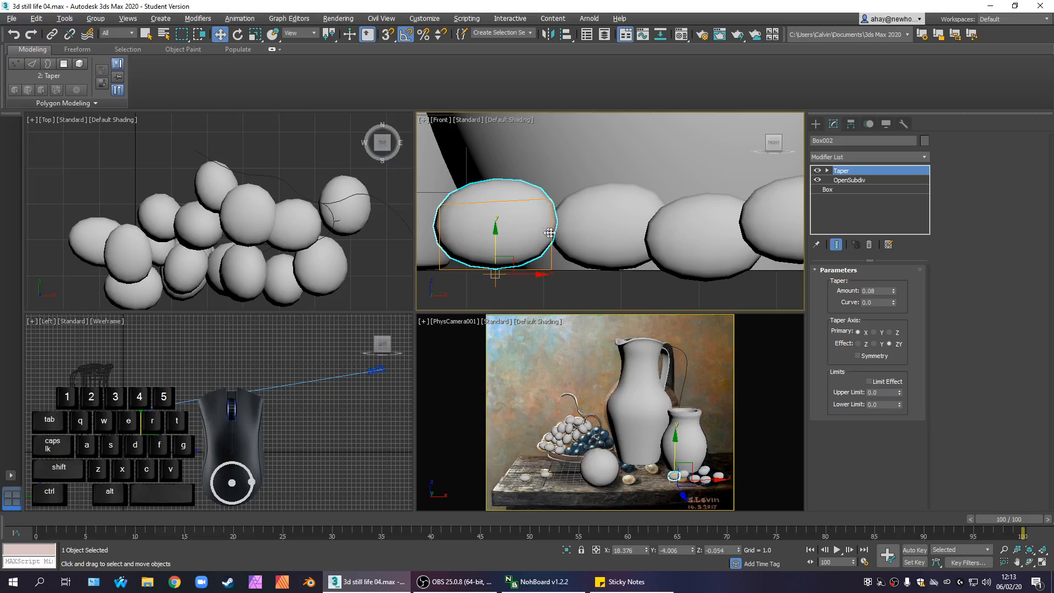
scroll(549, 233, down, 5)
scroll(568, 225, up, 5)
Adjust the heights of the remaining grapes up to the rightmost one, Box005, so they sit level on the tabletop
click(587, 210)
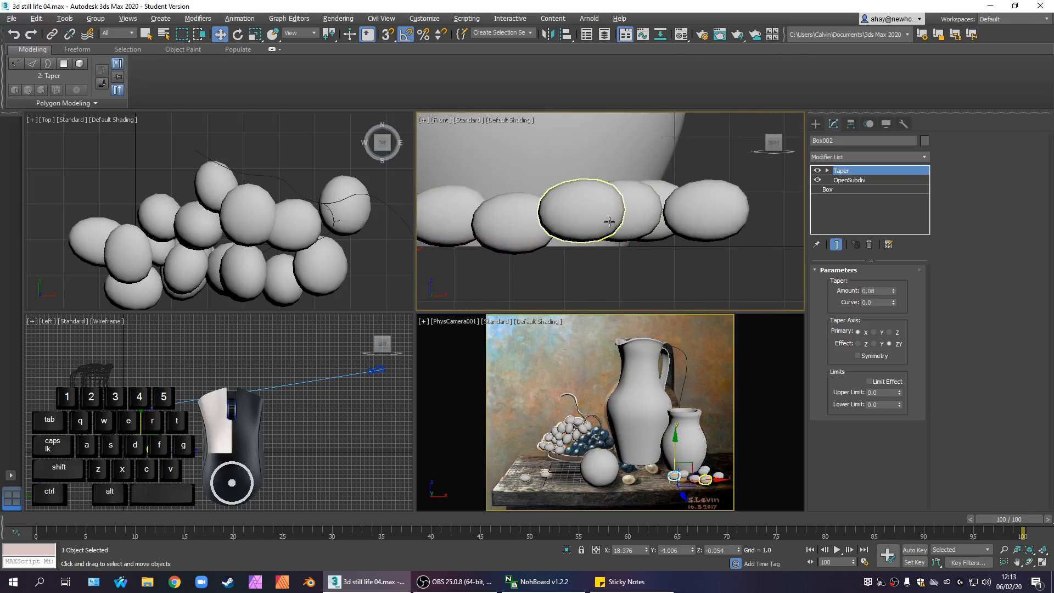
drag(586, 210, 645, 212)
click(636, 206)
click(645, 213)
click(706, 209)
click(666, 201)
click(701, 210)
scroll(686, 268, down, 2)
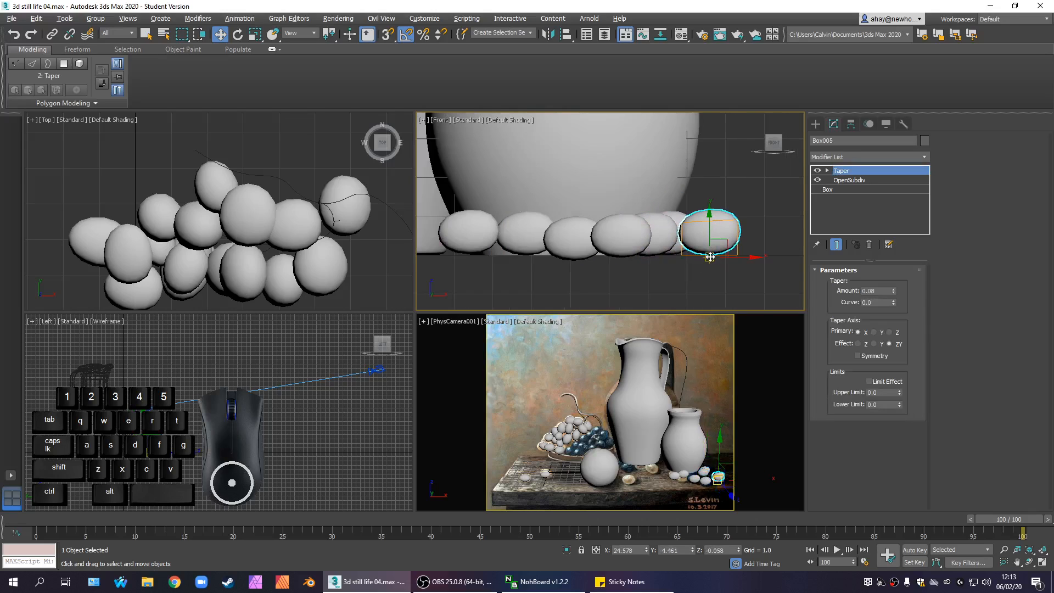
Rotate the rightmost grapes to vary their orientation, turning Box007 to 10 degrees in Y and 175 degrees in Z
key(e)
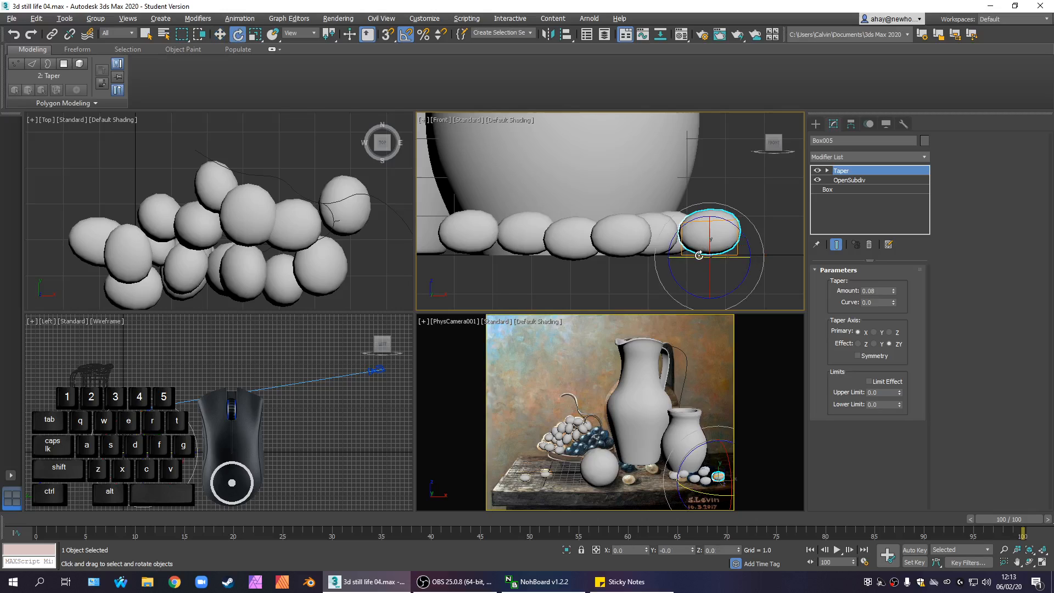
drag(698, 255, 710, 237)
click(651, 279)
click(634, 246)
drag(633, 246, 753, 231)
key(w)
click(647, 275)
click(675, 253)
key(e)
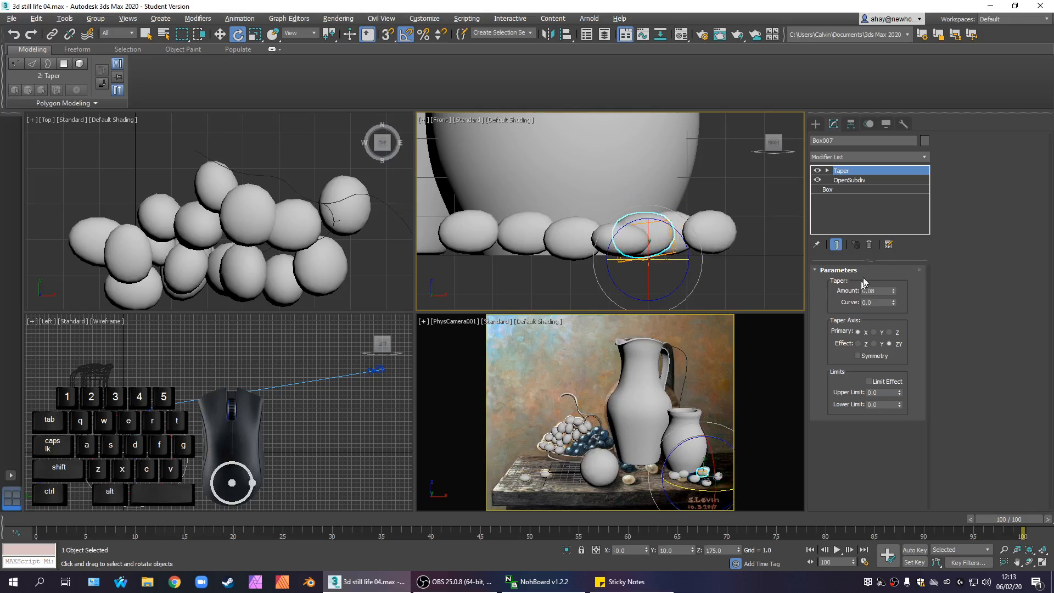
Resize Box007's base box to length 1.384 and width 2.058, and Box006's to length 1.244, width 1.751 and height 1.2
click(864, 190)
drag(900, 298, 903, 269)
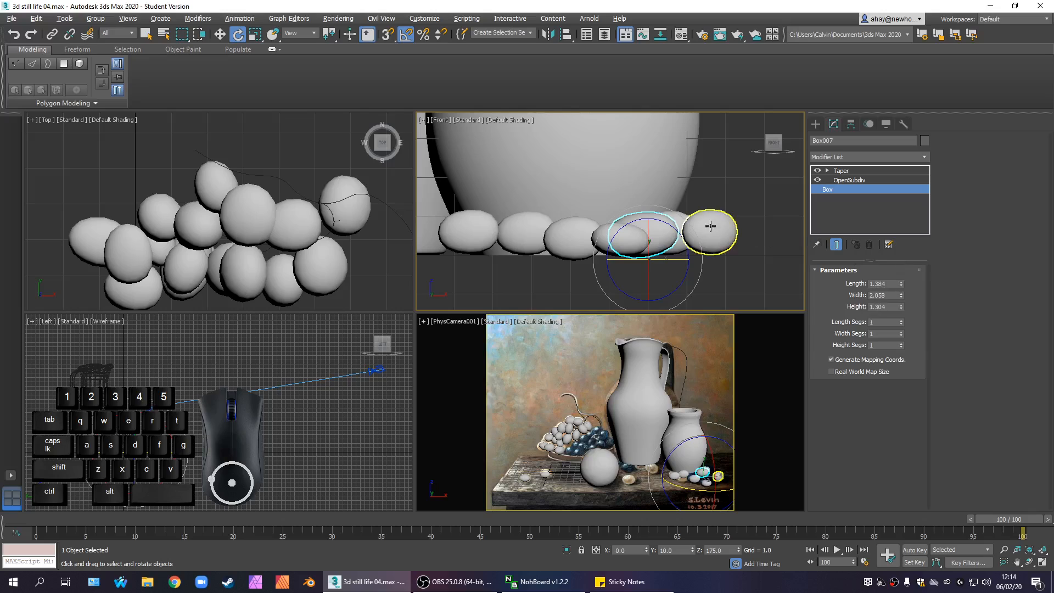
click(717, 272)
click(683, 233)
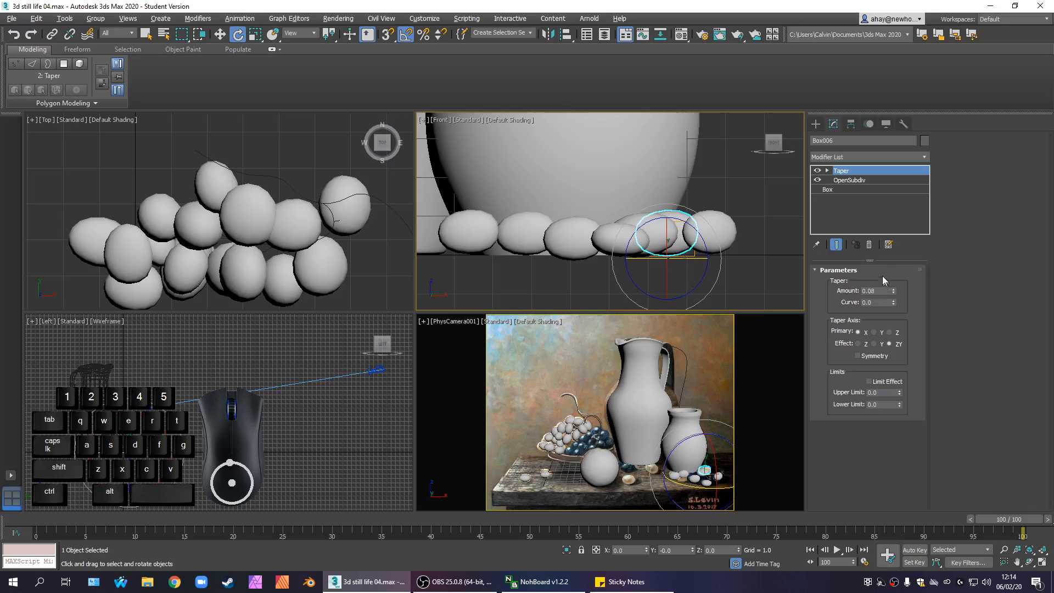
click(870, 189)
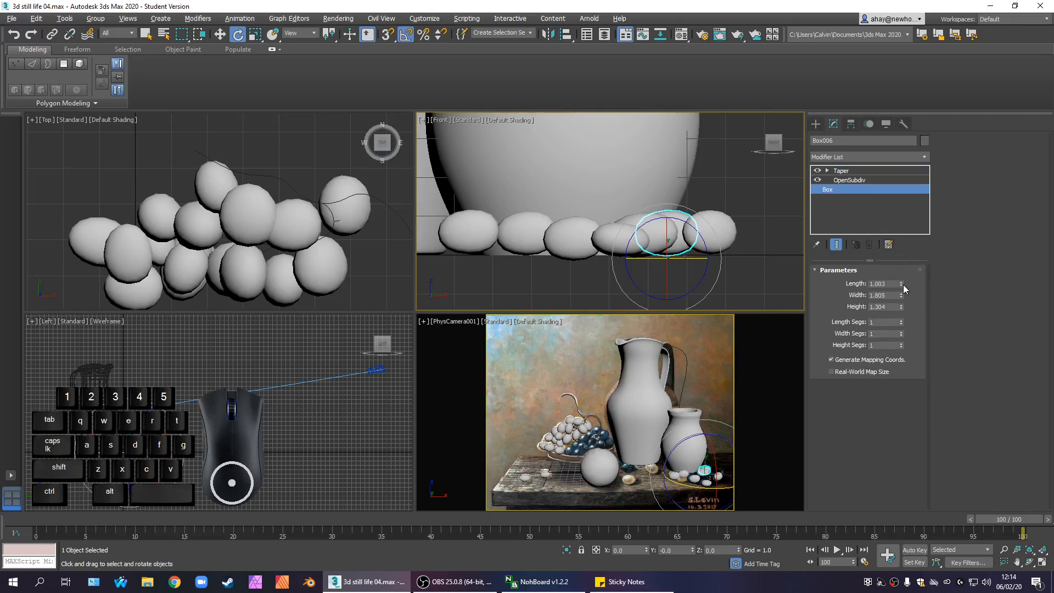
drag(903, 285, 902, 314)
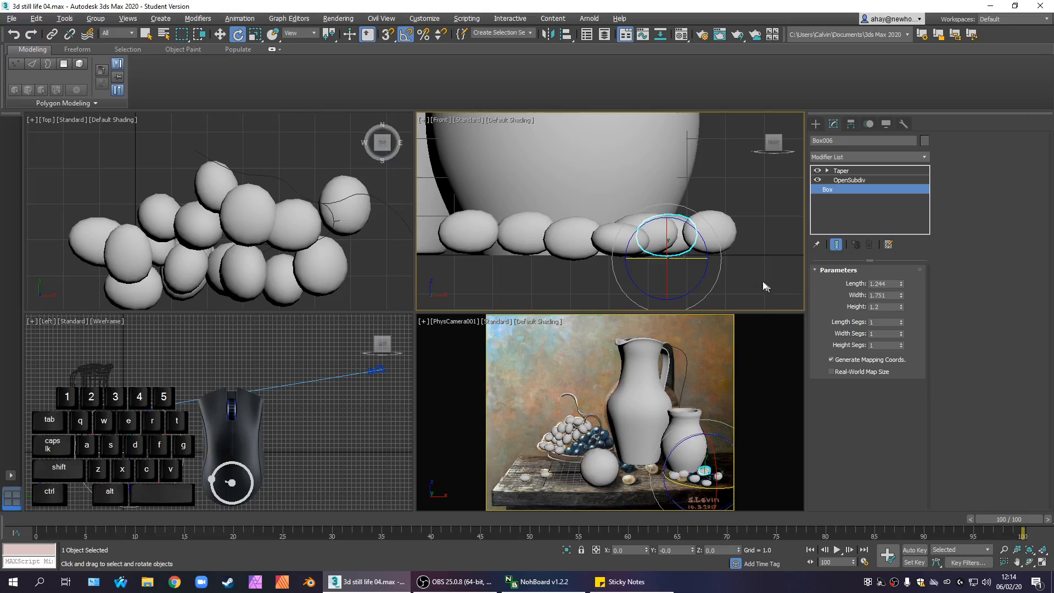
Resize Box003's base box to width 1.462 and height 1.095, and Box008's to length 1.234 and height 1.173
click(582, 242)
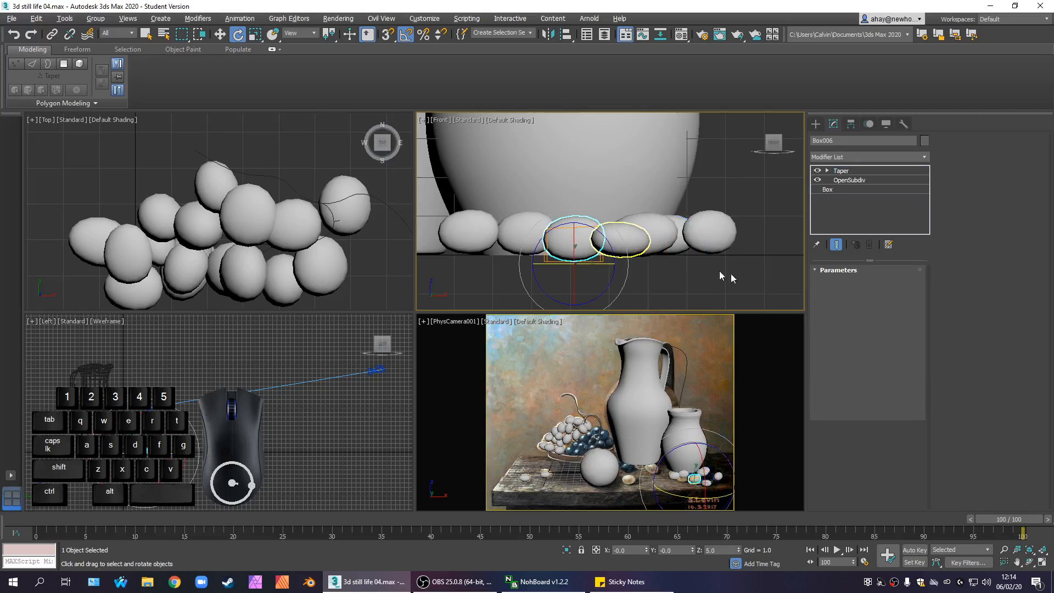
click(859, 190)
drag(900, 306, 904, 301)
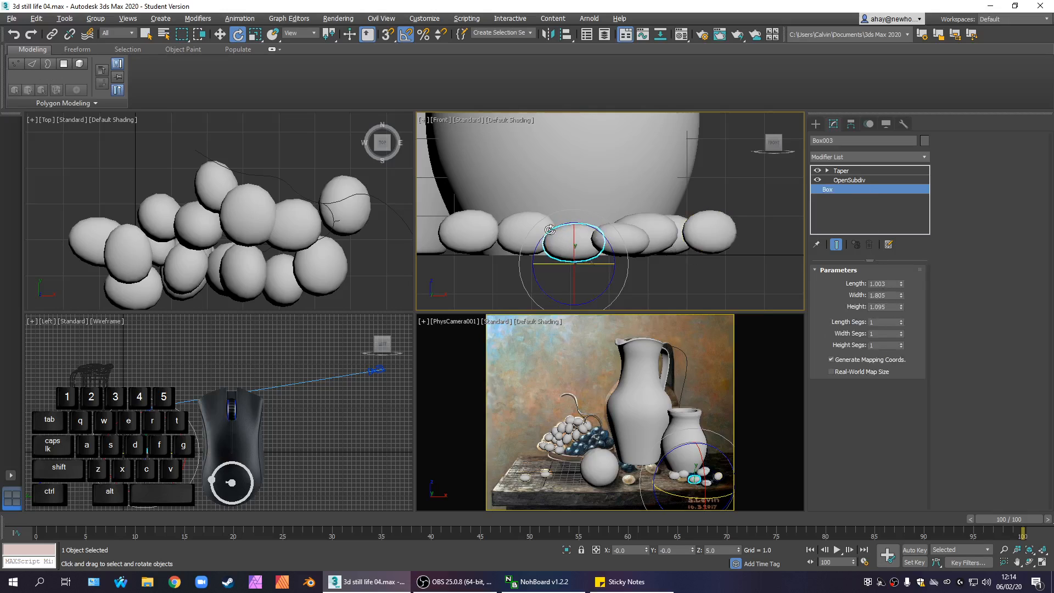
drag(901, 297, 897, 305)
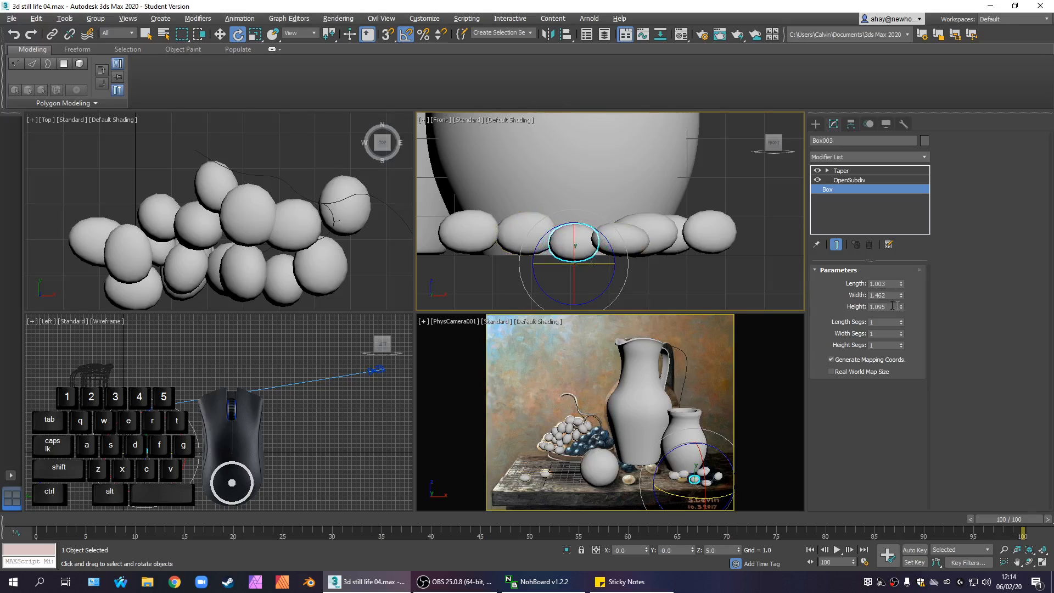
click(527, 236)
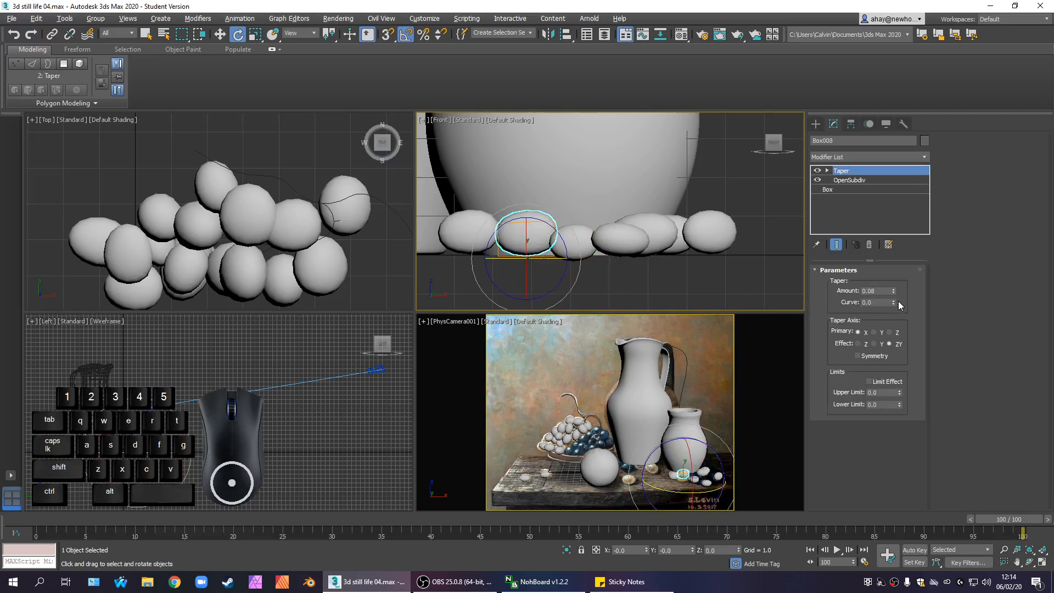
click(875, 190)
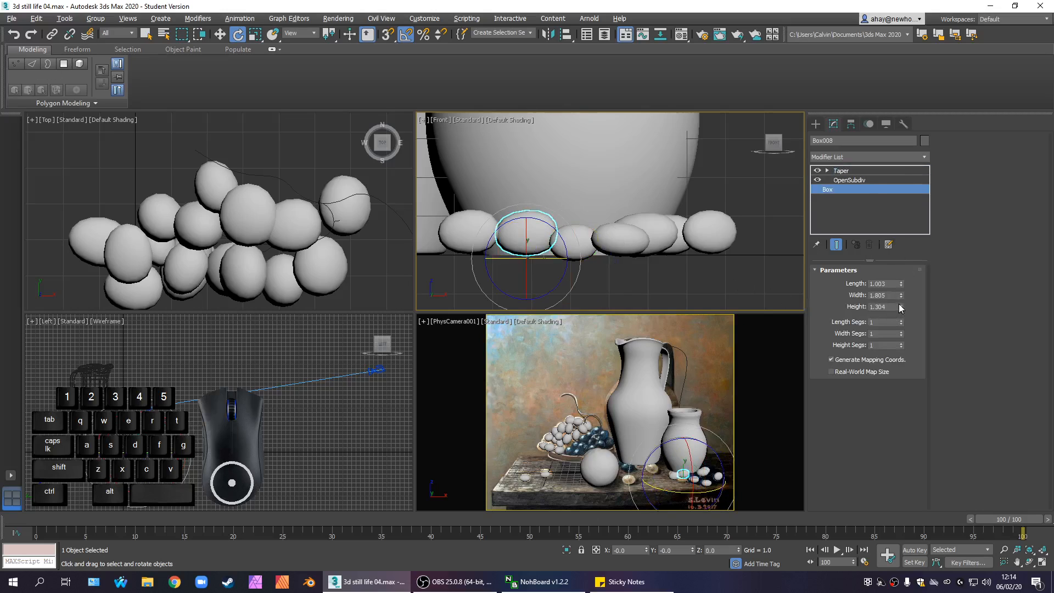
drag(901, 306, 900, 283)
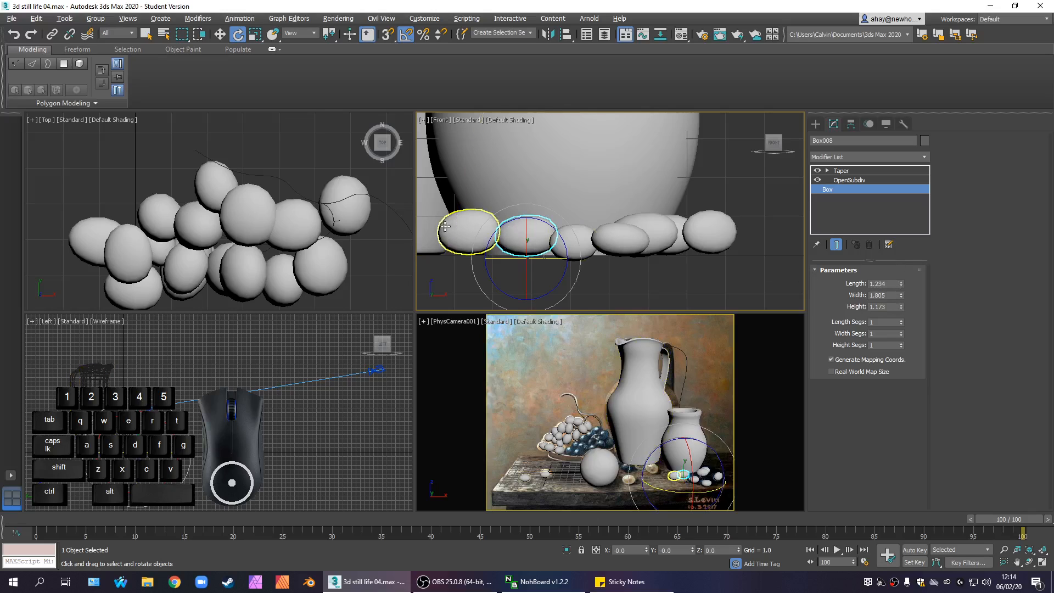
Tip the leftmost grape, Box002, onto its side, reposition it on the tabletop and set its base box length to 1.083
click(467, 233)
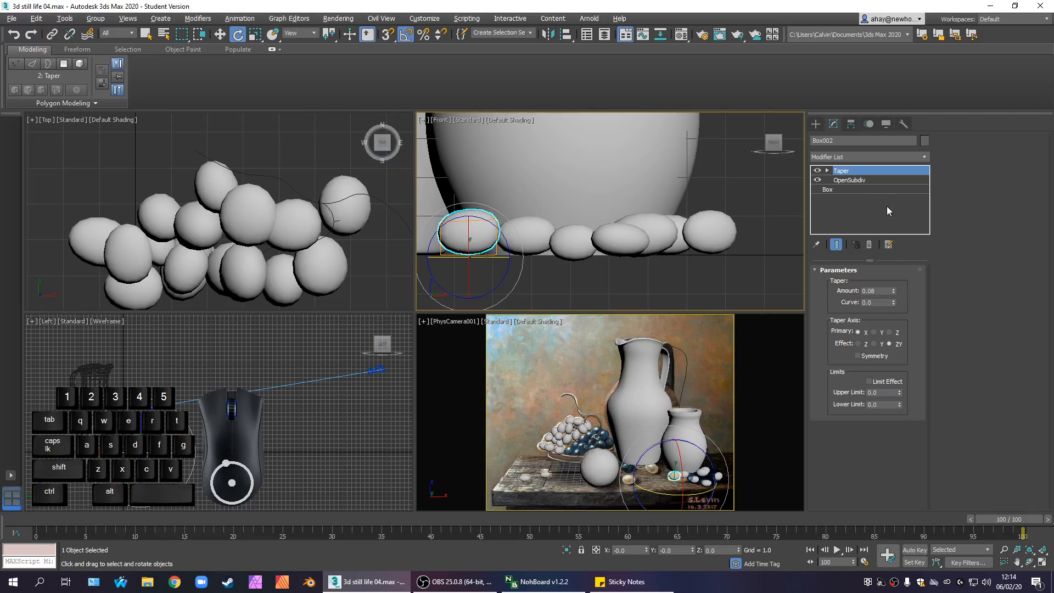
click(878, 190)
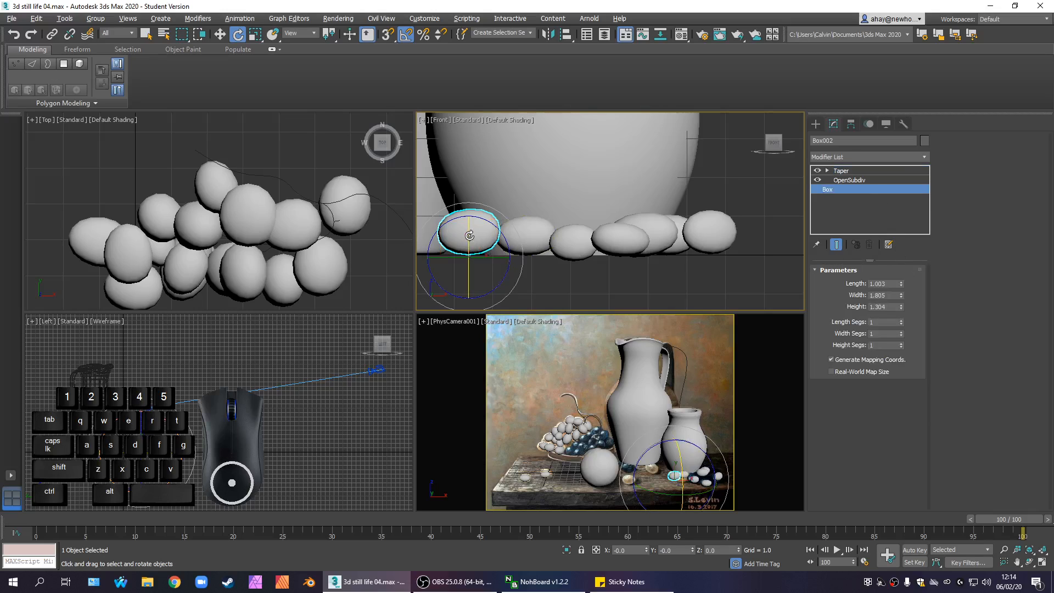
key(w)
mouse_move(471, 236)
mouse_down()
mouse_move(476, 248)
mouse_move(472, 228)
mouse_up()
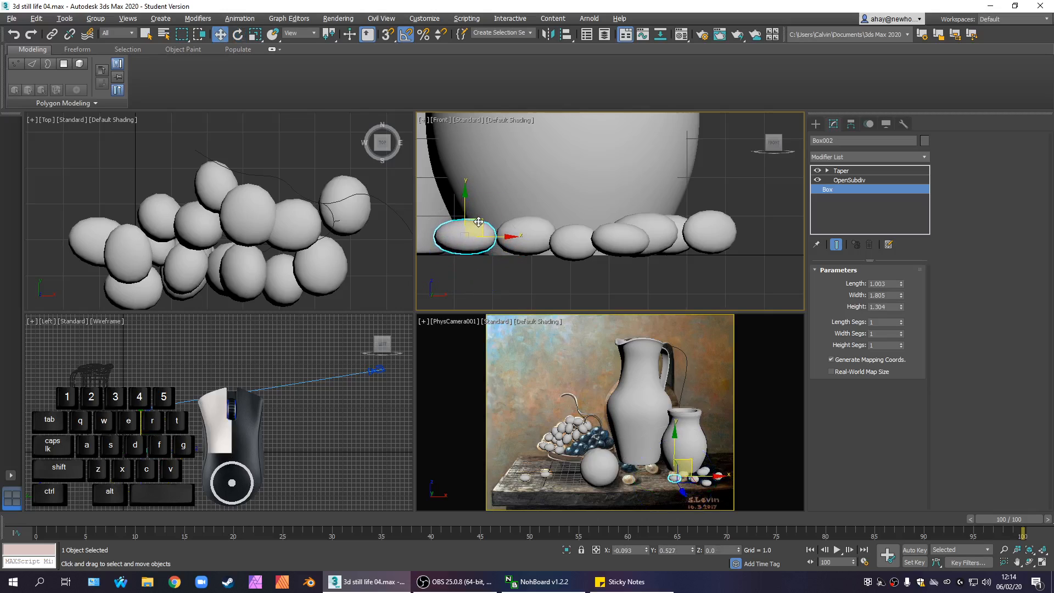
click(876, 299)
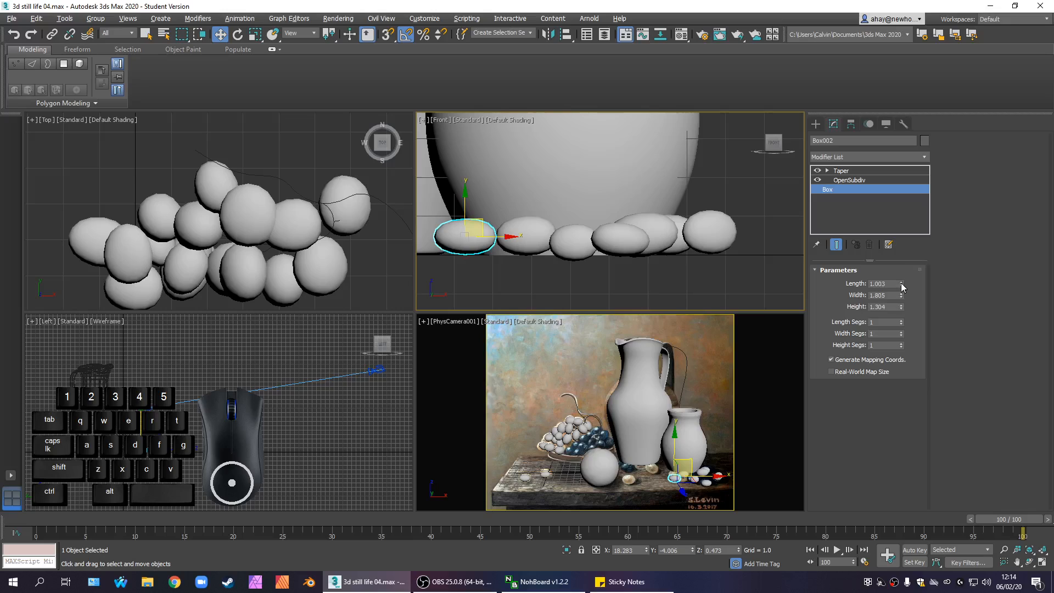
drag(901, 286, 894, 296)
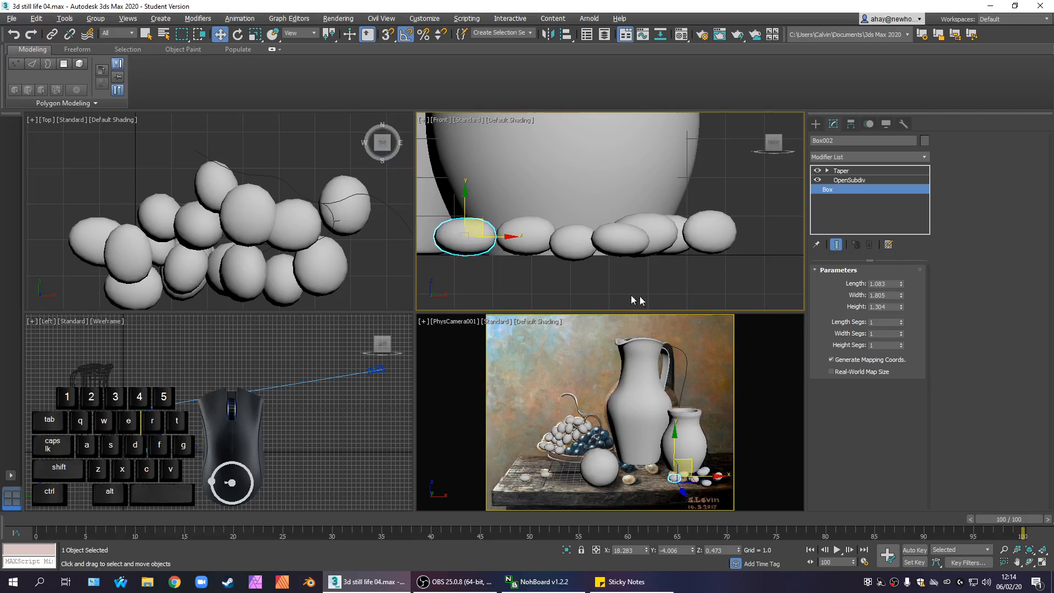
click(543, 286)
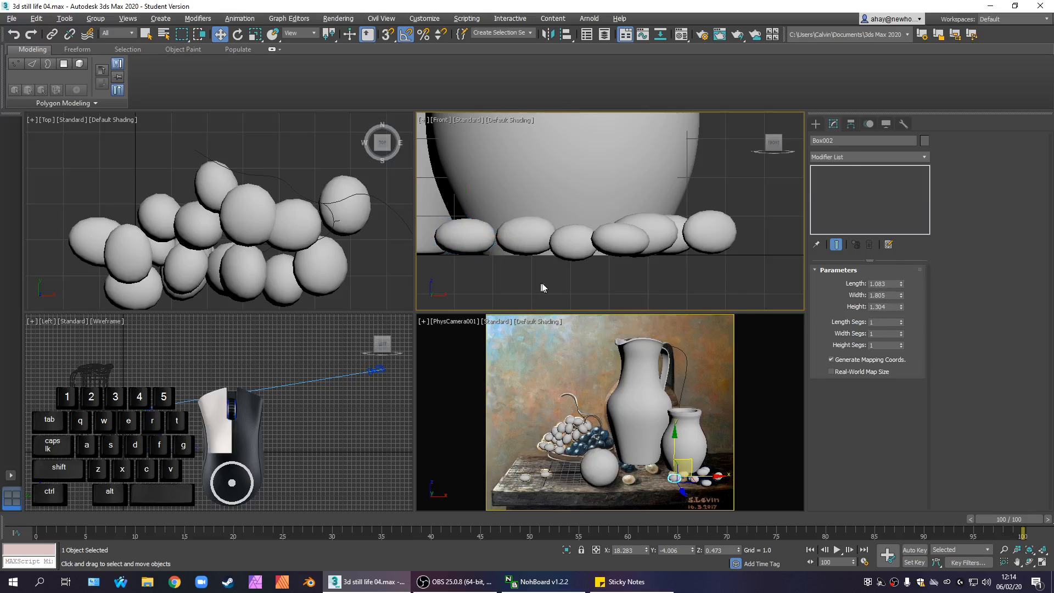
Reposition grape Box007 over its painted dark grape, checking the camera view and placing it at table level in the Front view
right_click(655, 431)
key(alt+w)
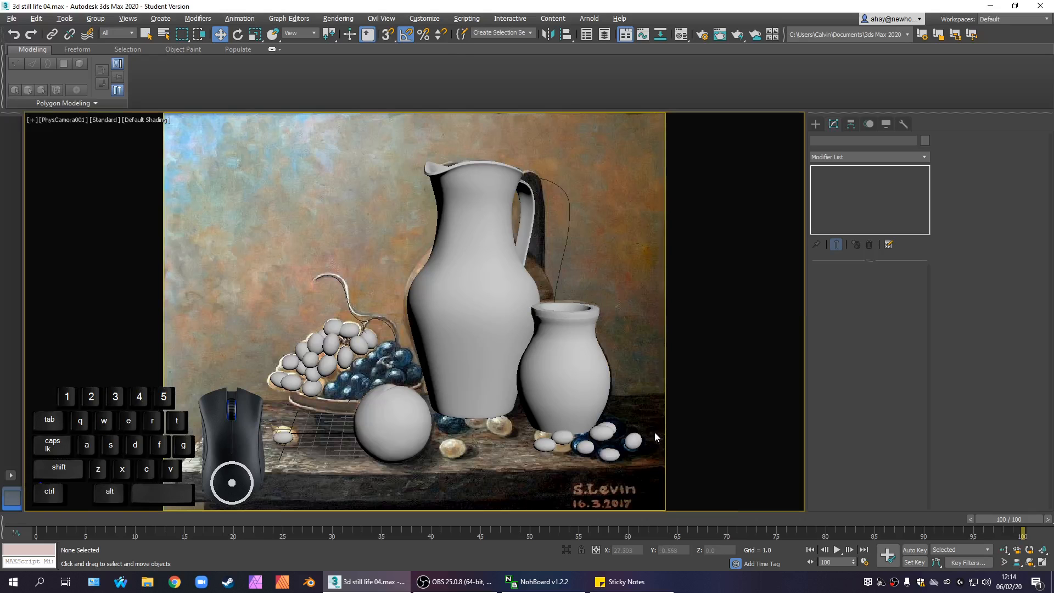
click(604, 436)
drag(620, 431, 617, 432)
key(alt+w)
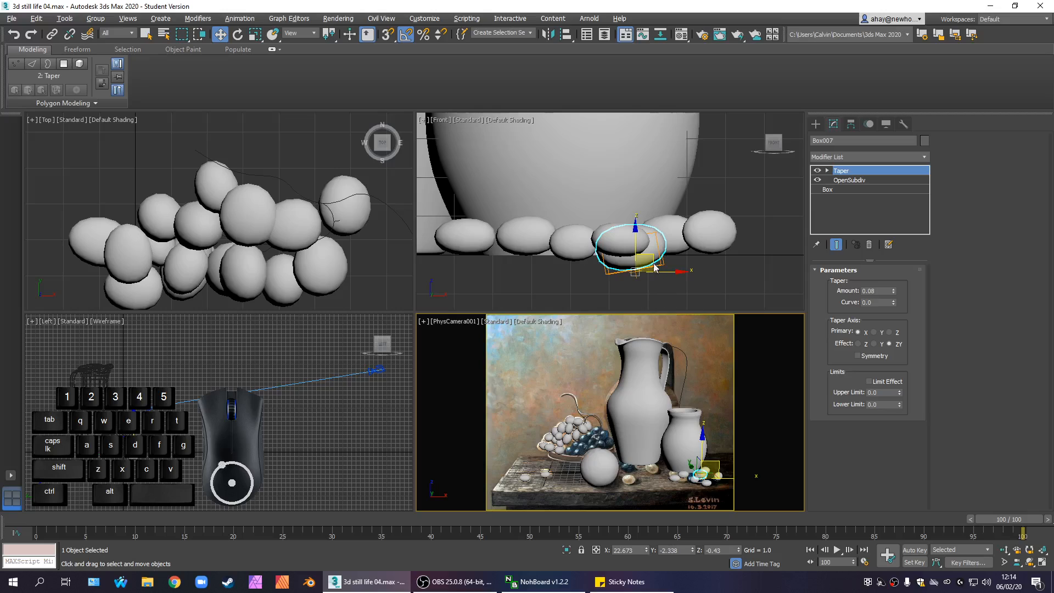
drag(654, 267, 640, 243)
click(669, 299)
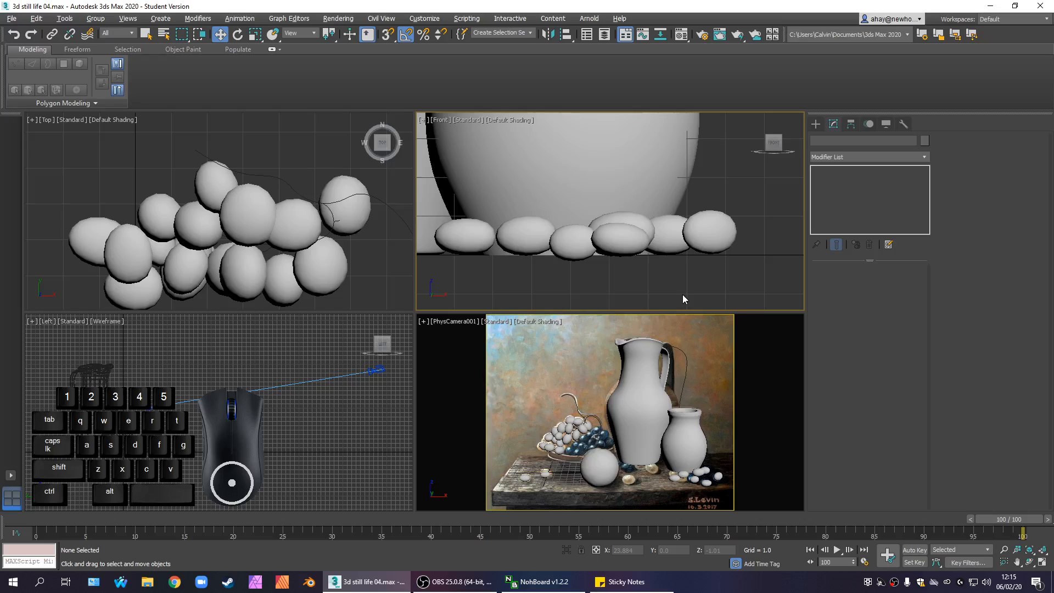
Nudge the rightmost grape, Box005, and grape Box003 to line up with the painted dark grapes in the enlarged camera view
key(alt+w)
key(alt+w)
right_click(717, 475)
key(alt+w)
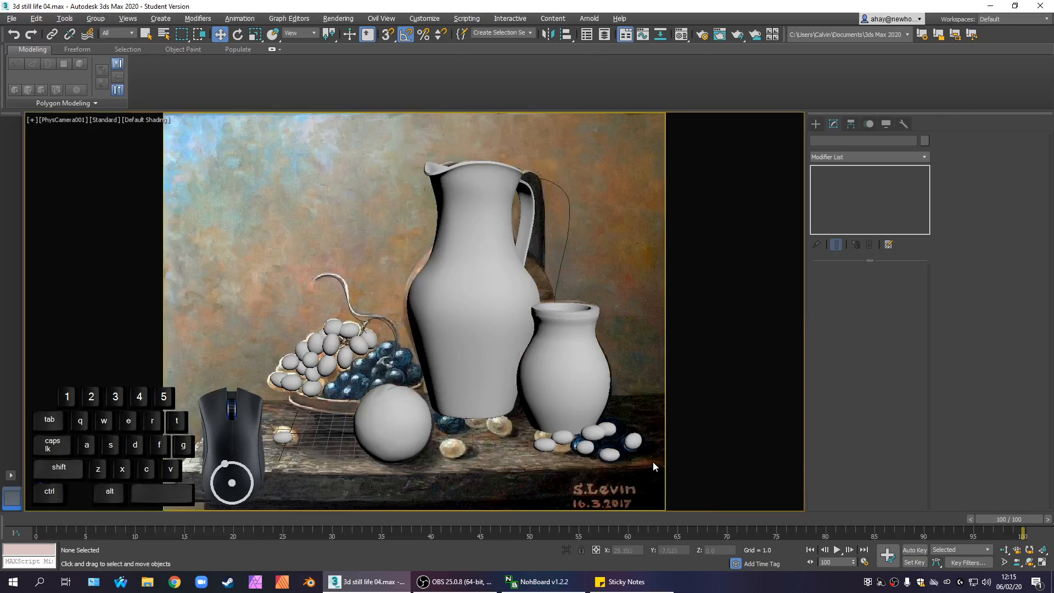
click(639, 443)
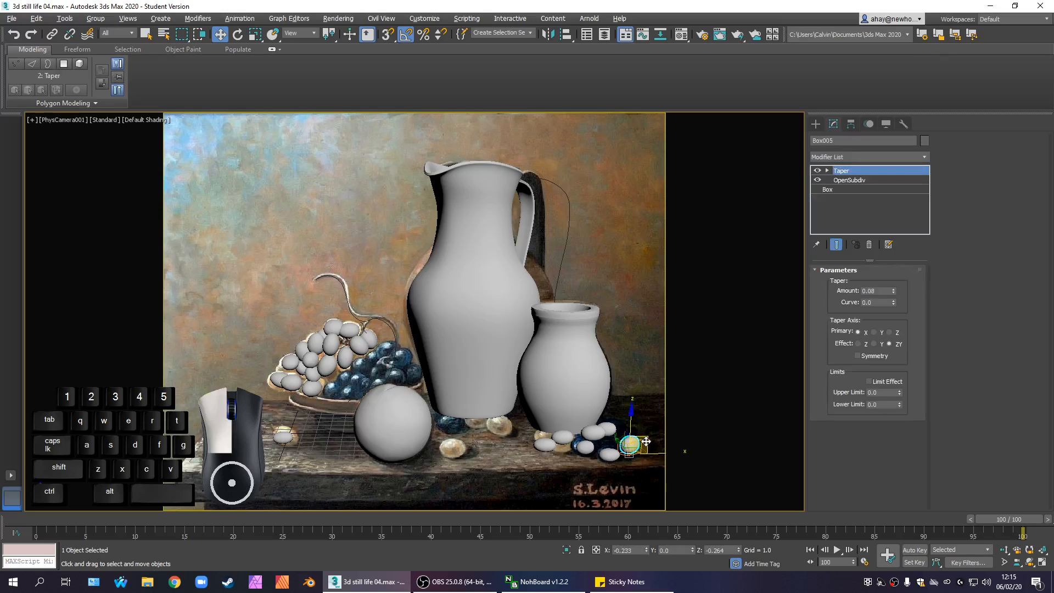
click(614, 449)
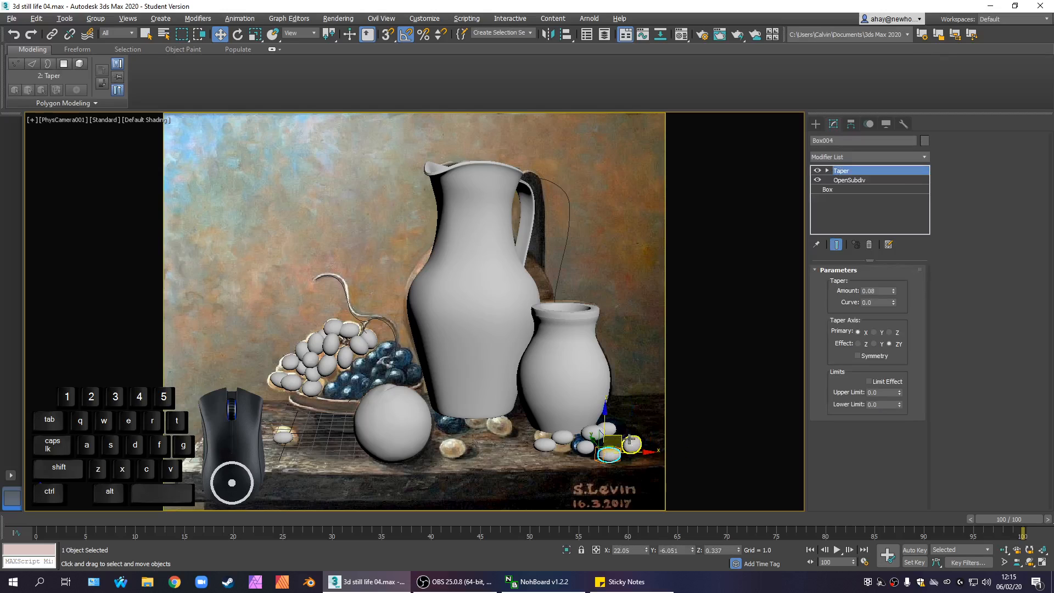
key(ctrl+z)
key(ctrl+z)
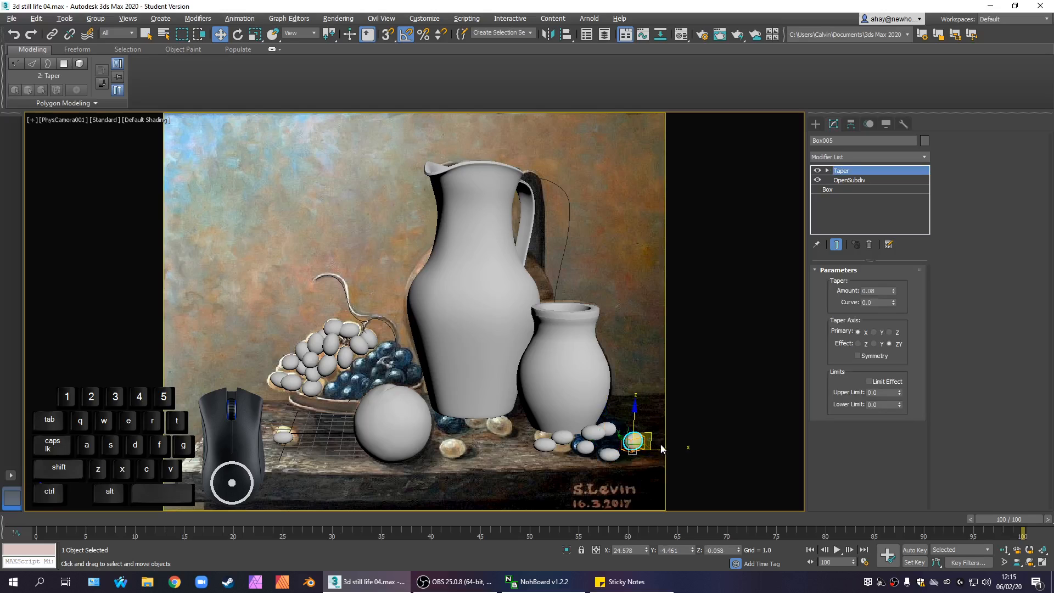
drag(661, 447, 598, 445)
click(607, 453)
click(585, 447)
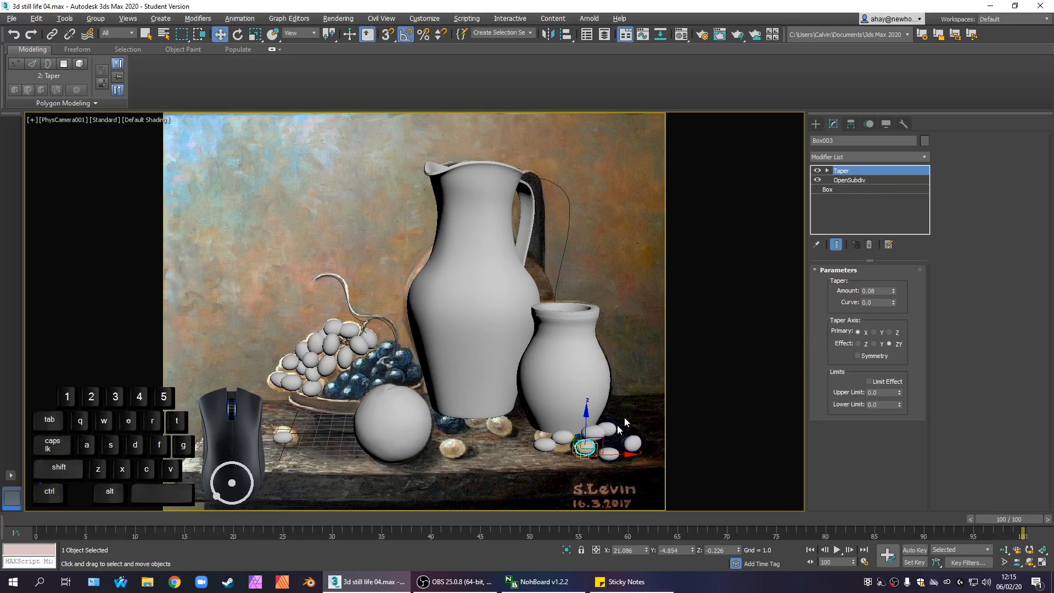
mouse_move(619, 455)
mouse_down()
mouse_move(582, 456)
mouse_move(614, 457)
mouse_up()
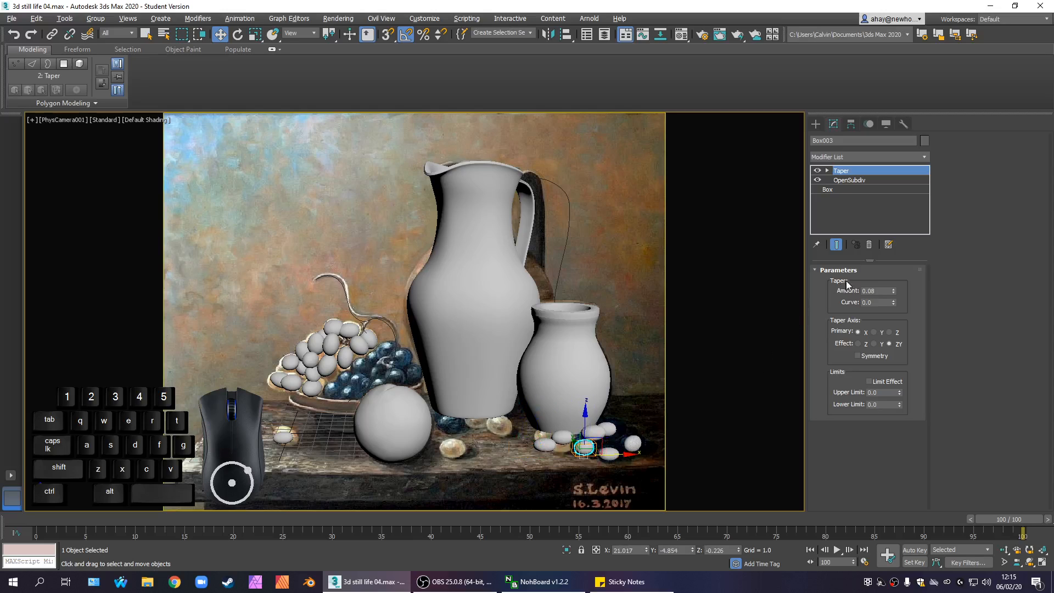
Enlarge grape Box003 by adjusting the dimensions of its base box
click(886, 188)
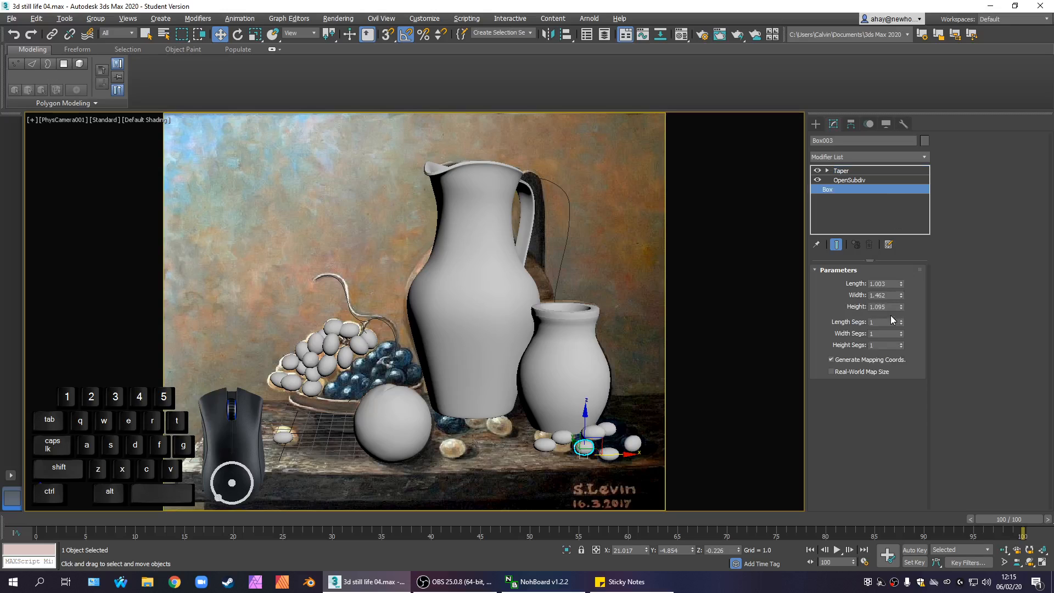
mouse_move(901, 282)
mouse_down()
mouse_move(901, 268)
mouse_move(900, 297)
mouse_up()
click(679, 406)
Reposition grapes Box003, Box008 and Box002 over the painted grapes at the foot of the small jar
click(597, 455)
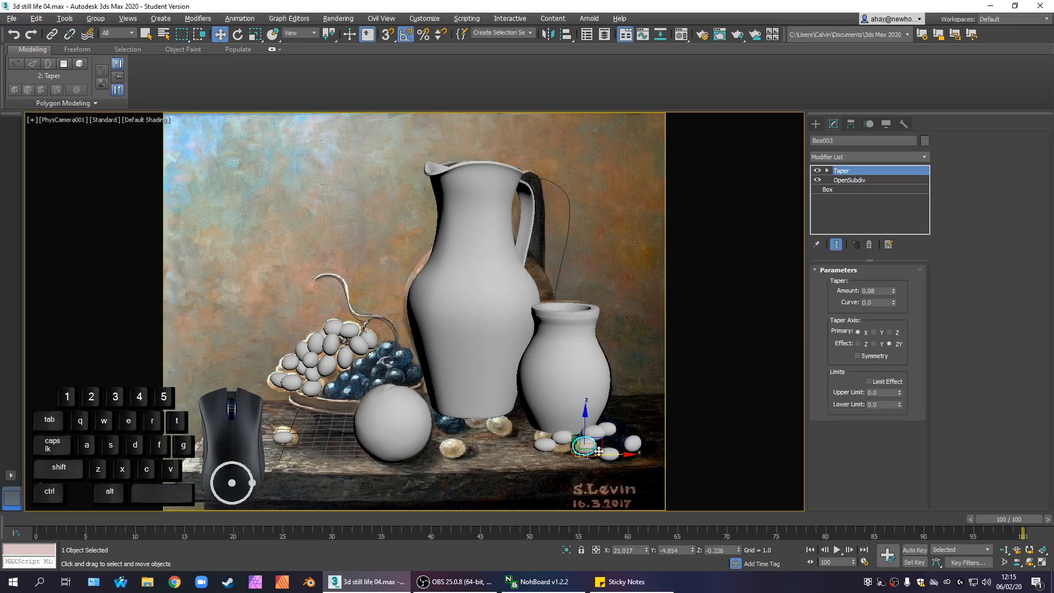
click(573, 440)
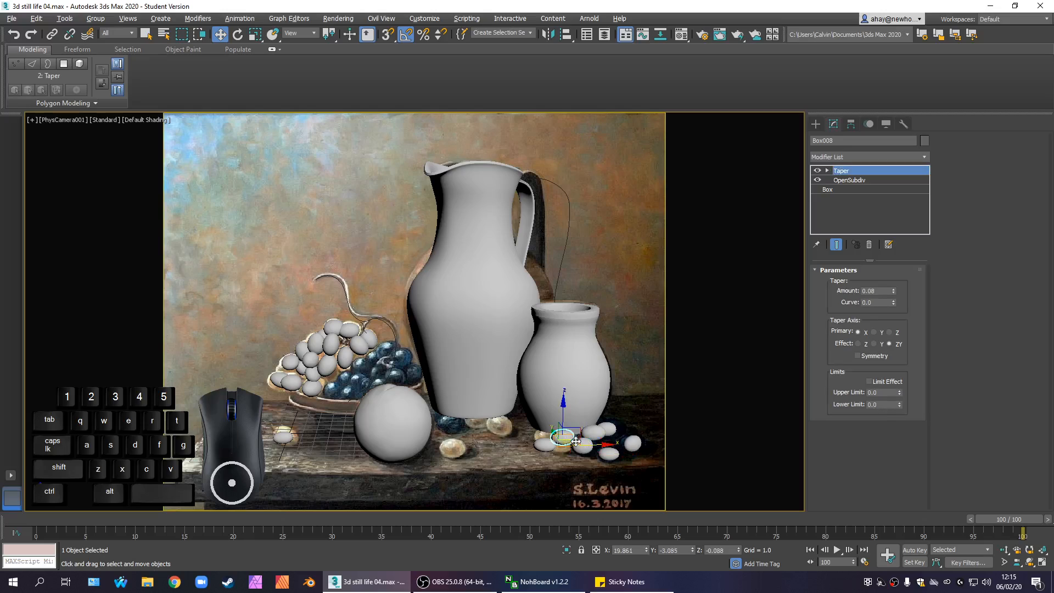
click(540, 440)
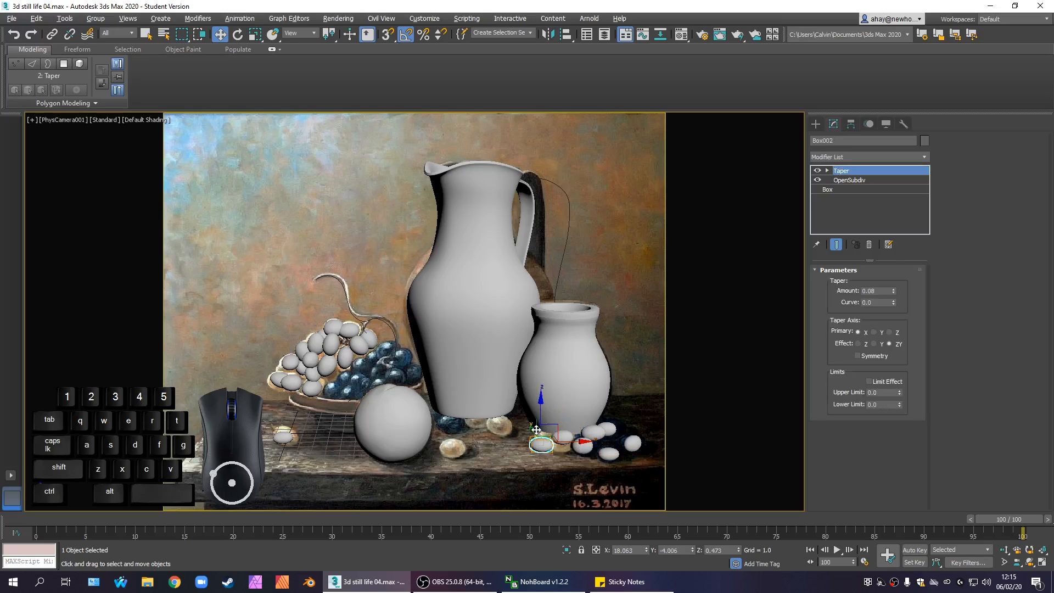
drag(536, 430, 572, 465)
click(562, 439)
key(e)
click(650, 401)
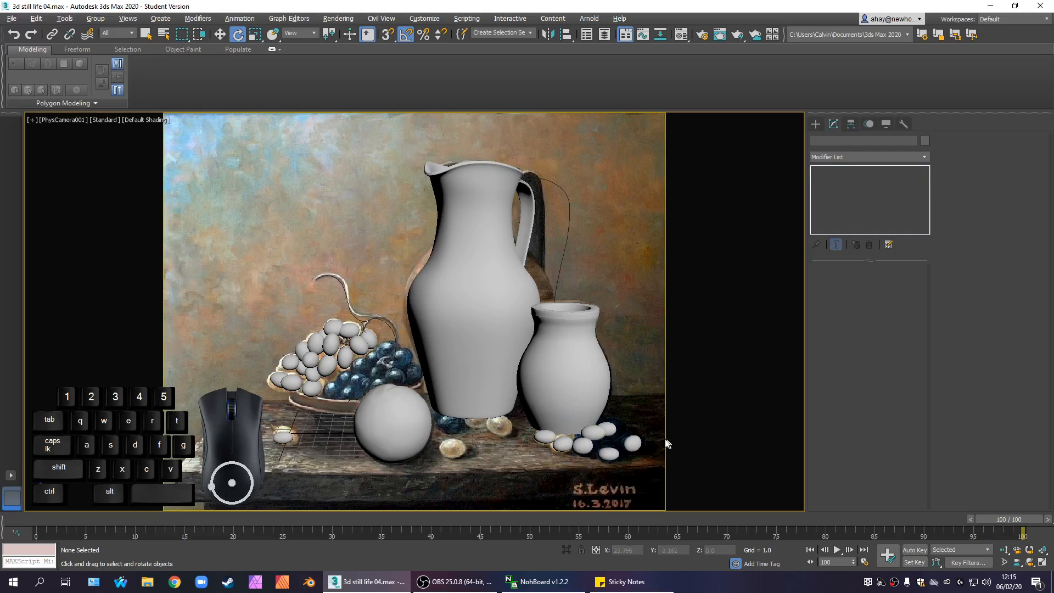
Adjust the base box length and height of the rightmost grape, Box005
click(632, 443)
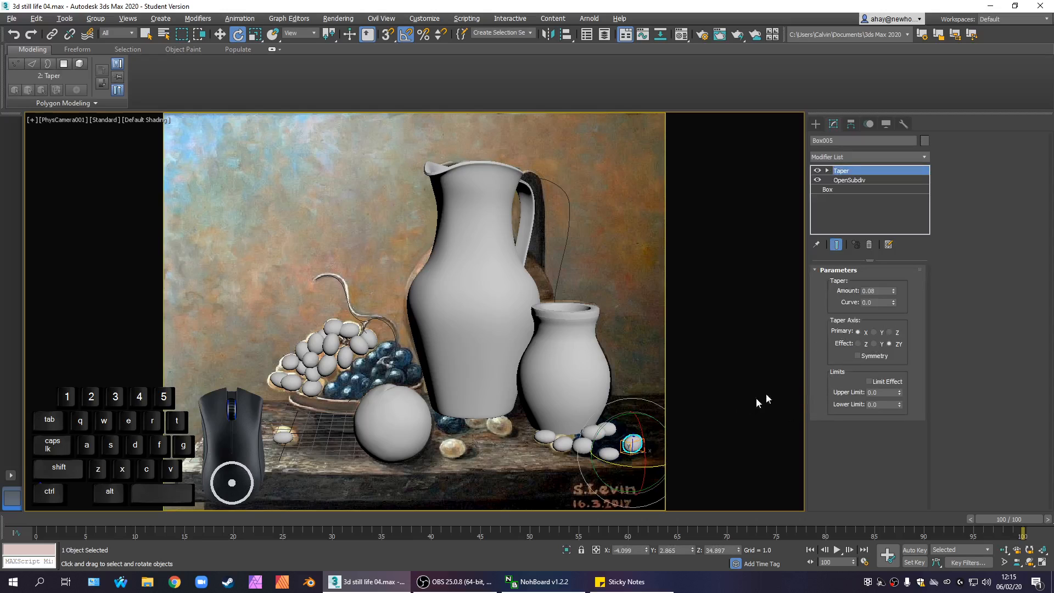
click(878, 189)
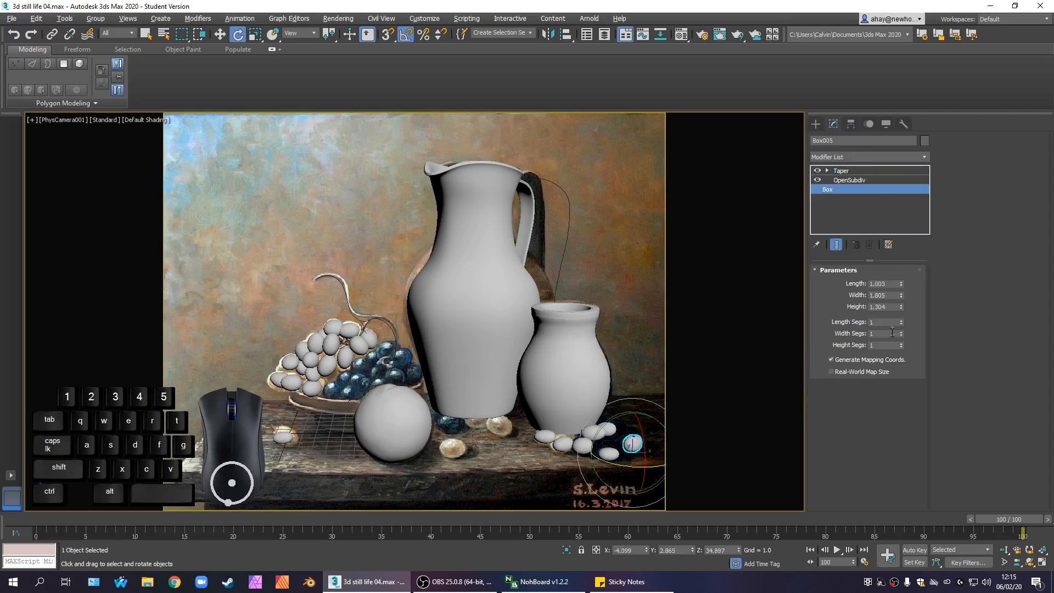
click(901, 281)
click(900, 282)
drag(900, 306, 902, 308)
click(638, 332)
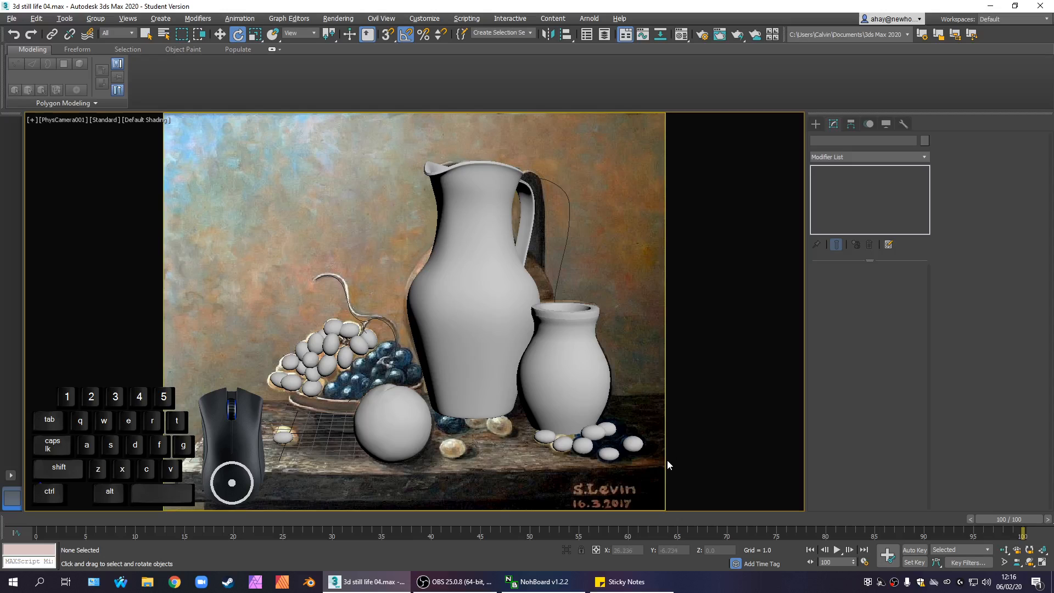
Hide the small jar and its surrounding grapes to examine the painted grapes in the background image
drag(667, 460, 538, 415)
right_click(578, 422)
click(609, 384)
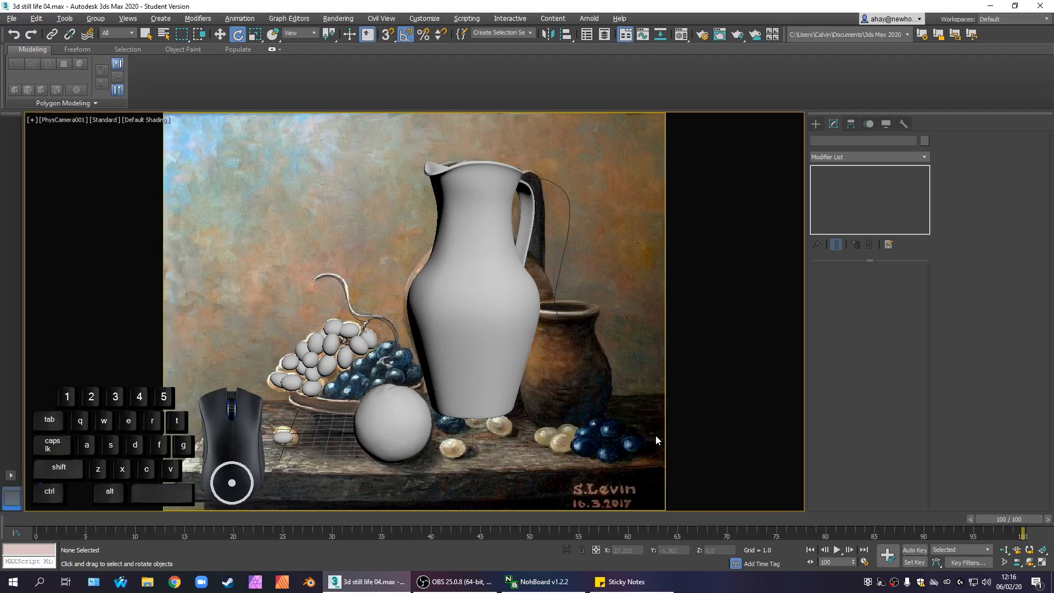
key(ctrl+z)
key(ctrl+z)
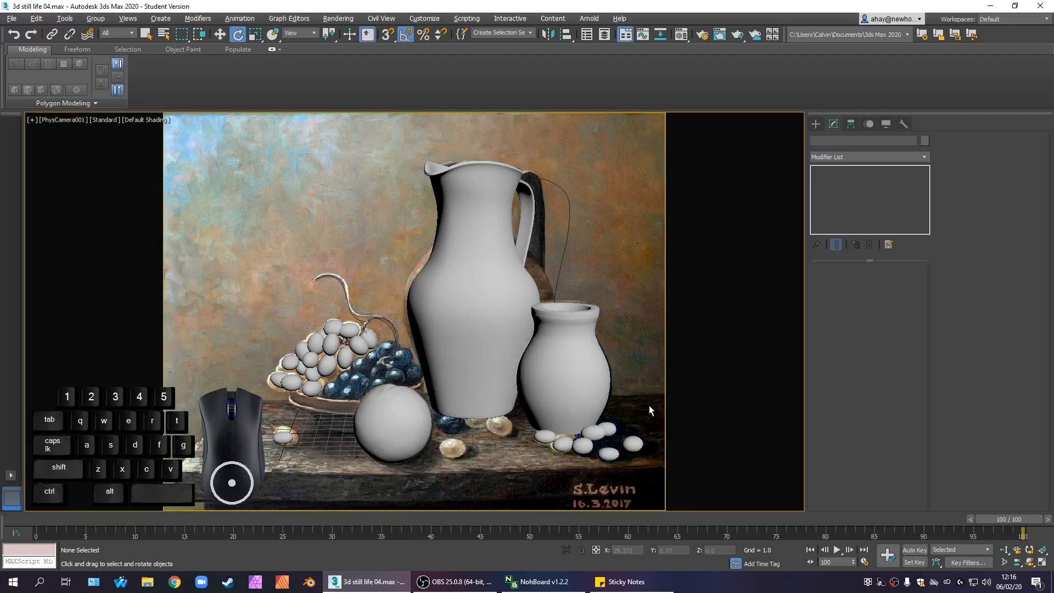
drag(642, 441, 580, 412)
right_click(584, 407)
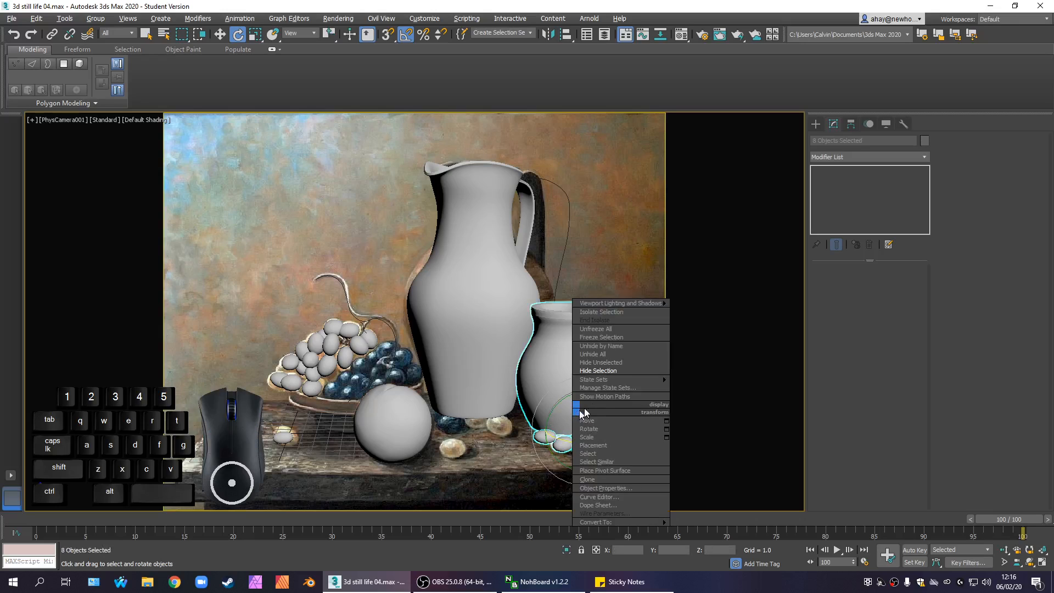
click(601, 371)
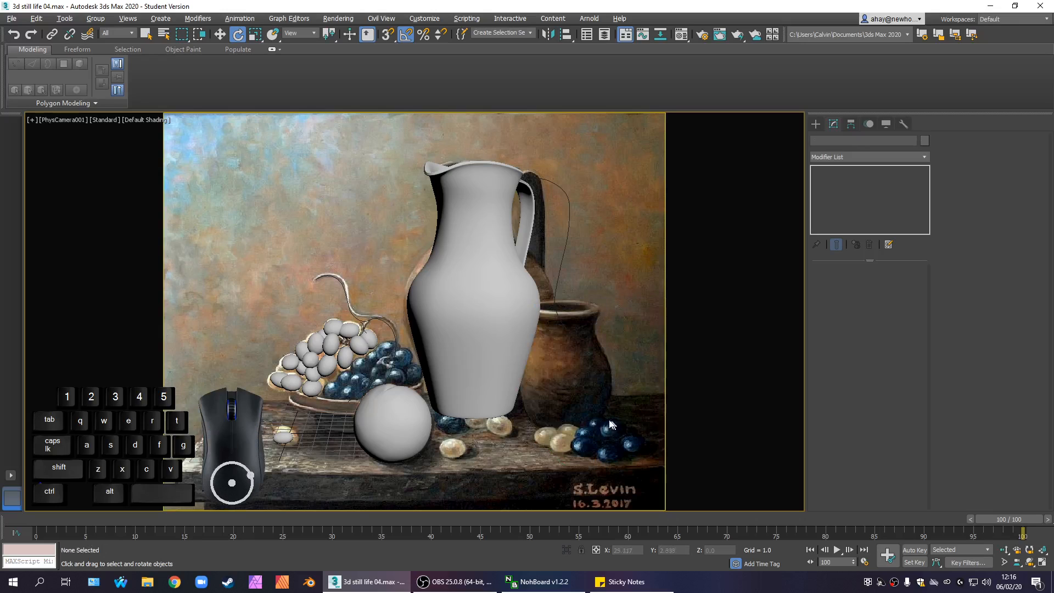
Unhide all objects in the scene and hide only the tabletop box, Box001
right_click(634, 381)
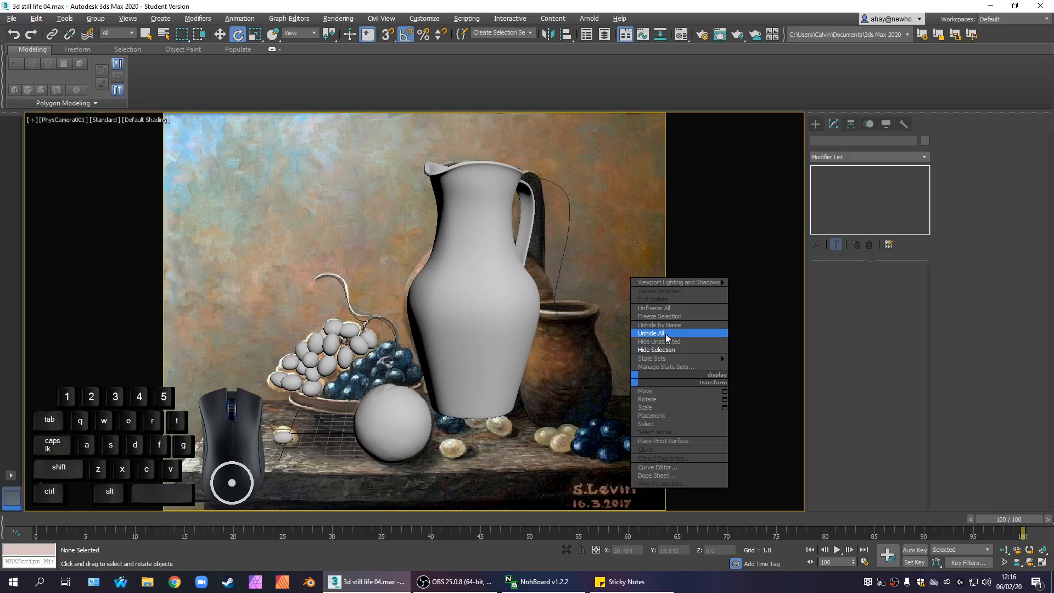
click(658, 337)
click(640, 375)
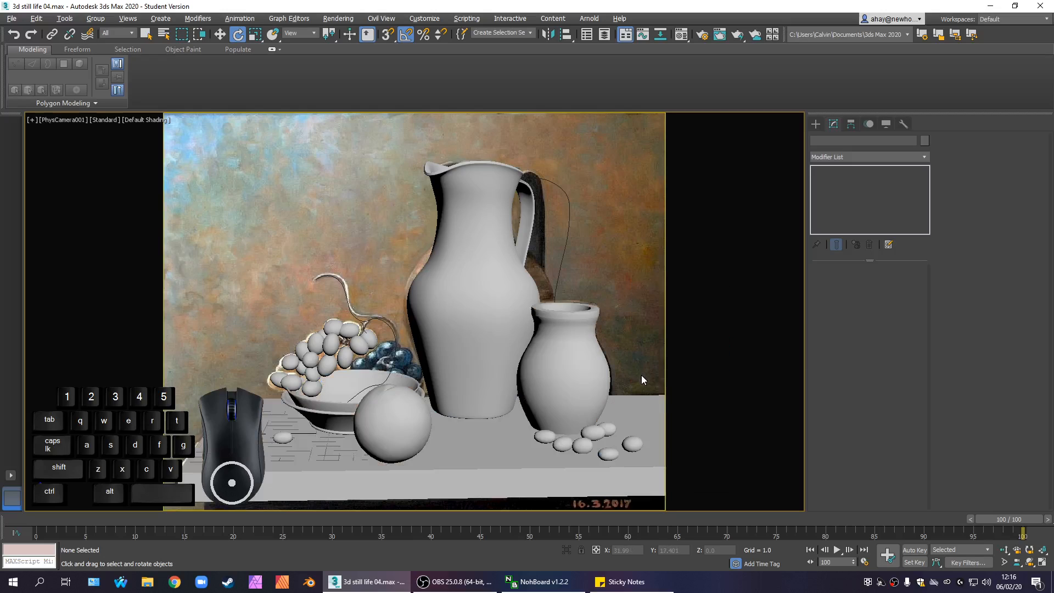
click(639, 417)
right_click(639, 417)
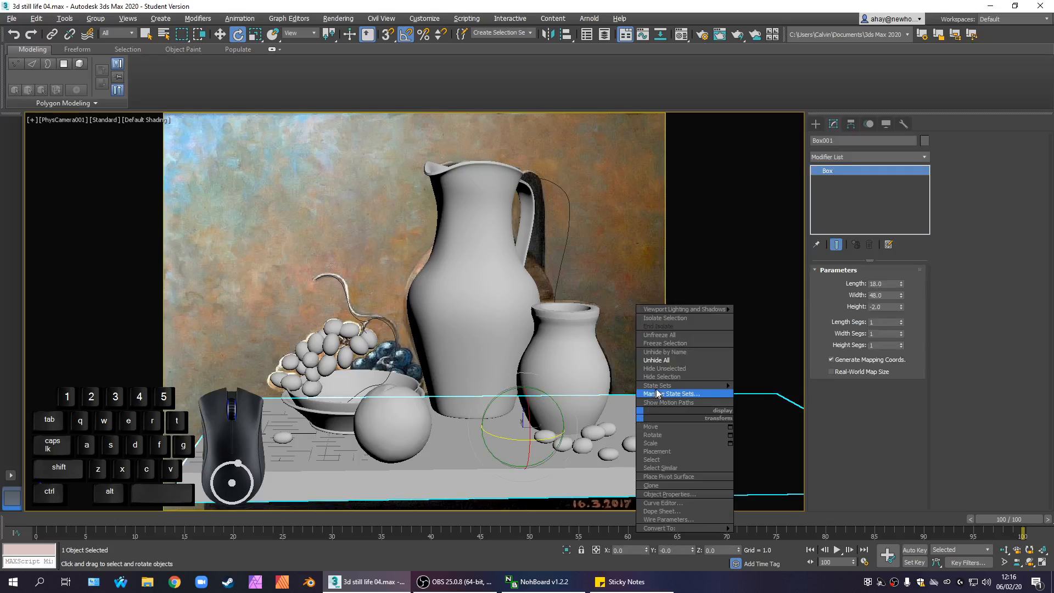
click(665, 378)
Spread grapes Box006 and Box007 away from the small jar in the Top view, placing Box007 at about X 22.25, Y -2.84
click(629, 424)
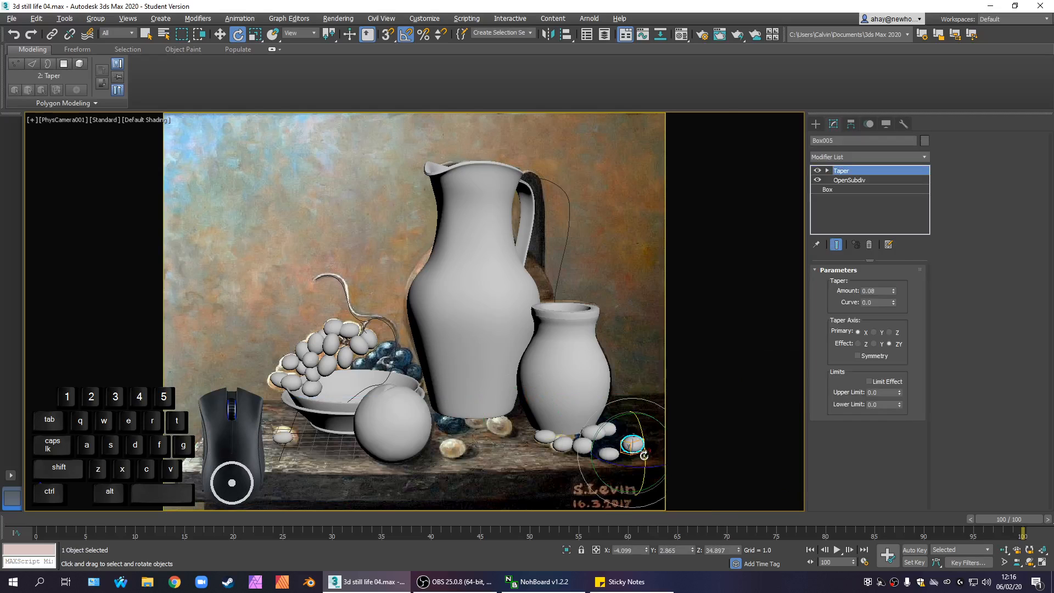
key(alt+w)
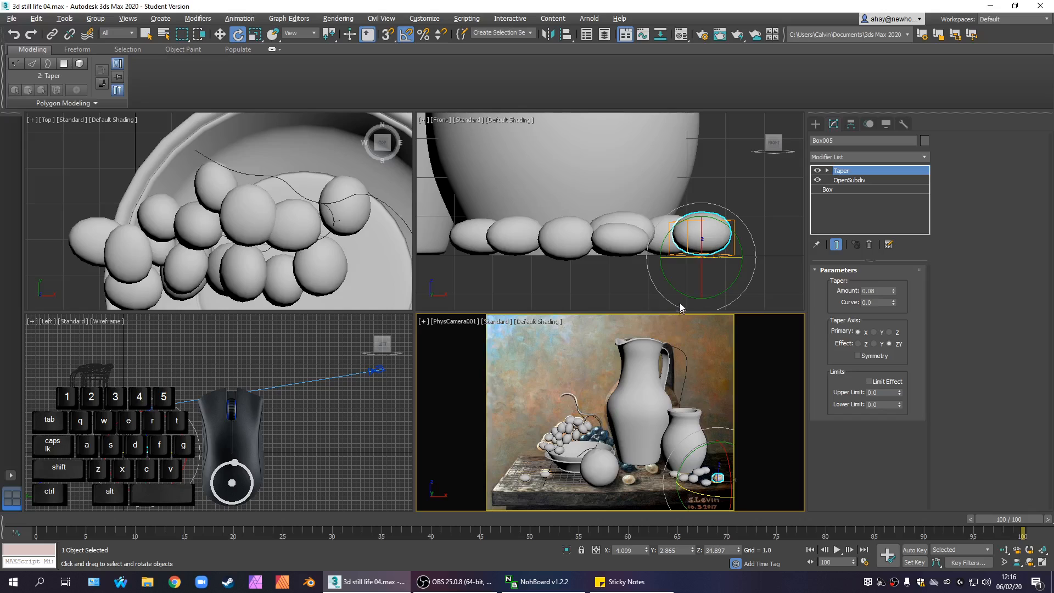
click(583, 283)
scroll(117, 240, down, 5)
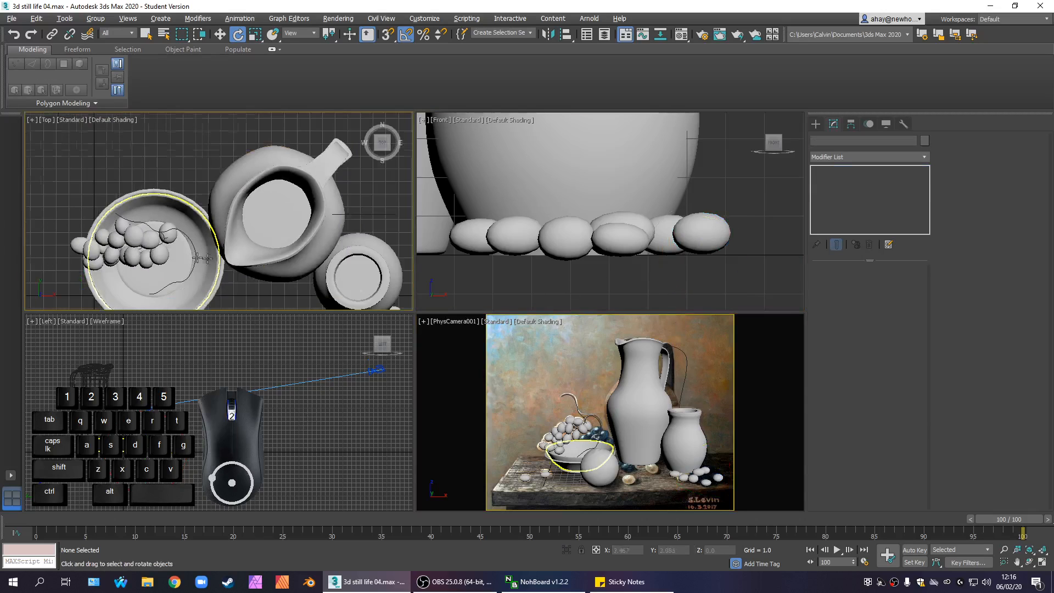
middle_drag(285, 271, 226, 171)
scroll(305, 257, up, 3)
scroll(311, 273, up, 1)
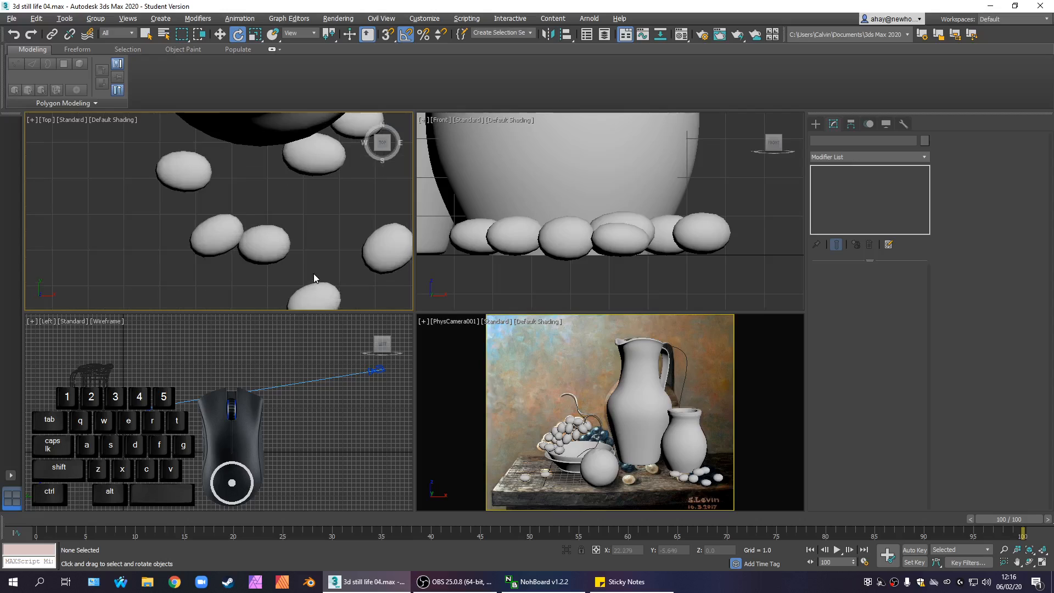
scroll(317, 271, down, 3)
scroll(320, 270, up, 2)
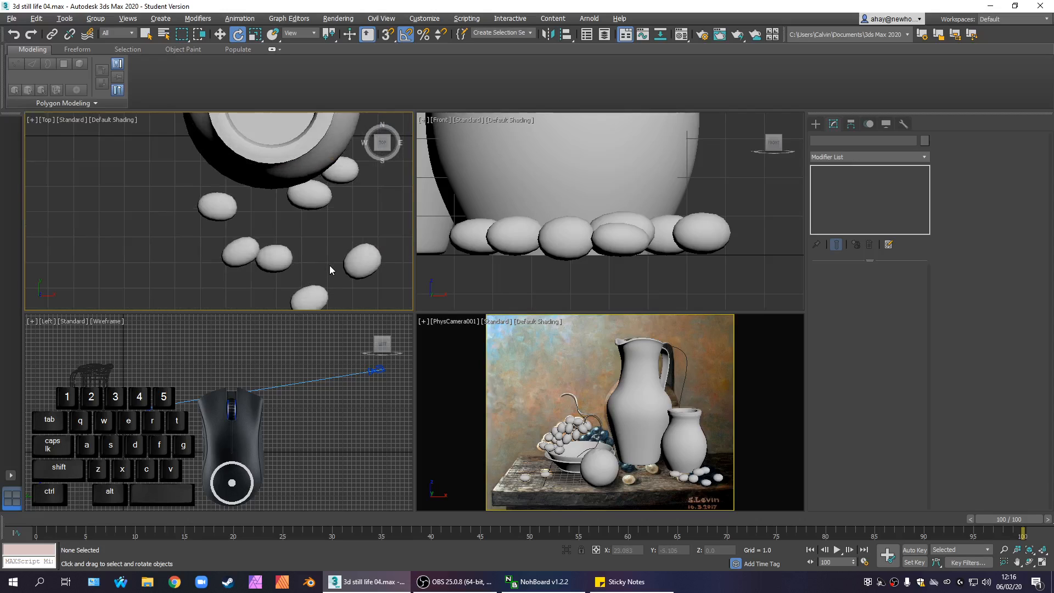
click(341, 168)
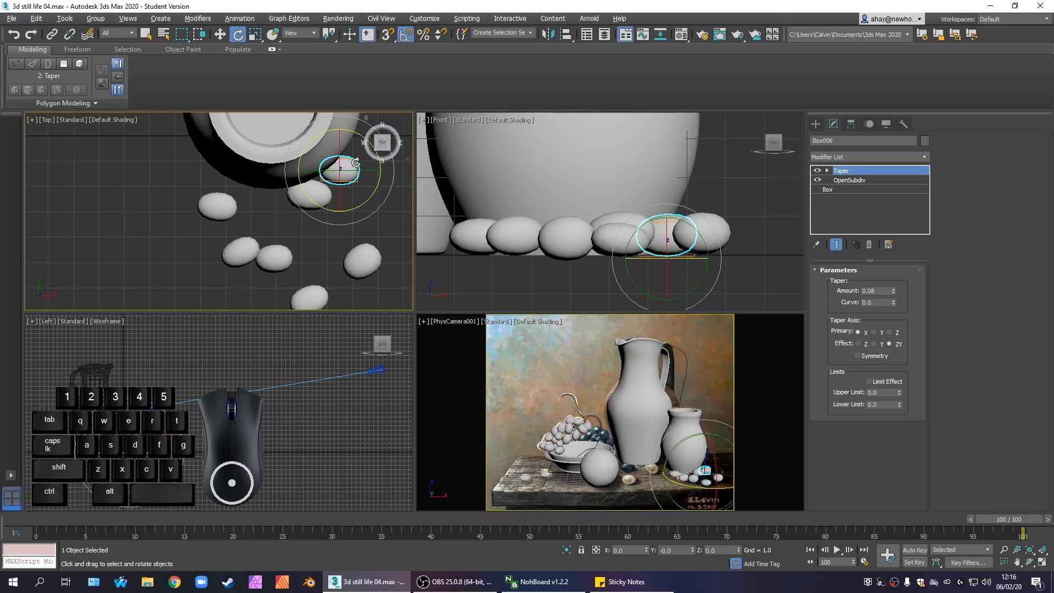
key(w)
drag(352, 154, 329, 191)
click(308, 192)
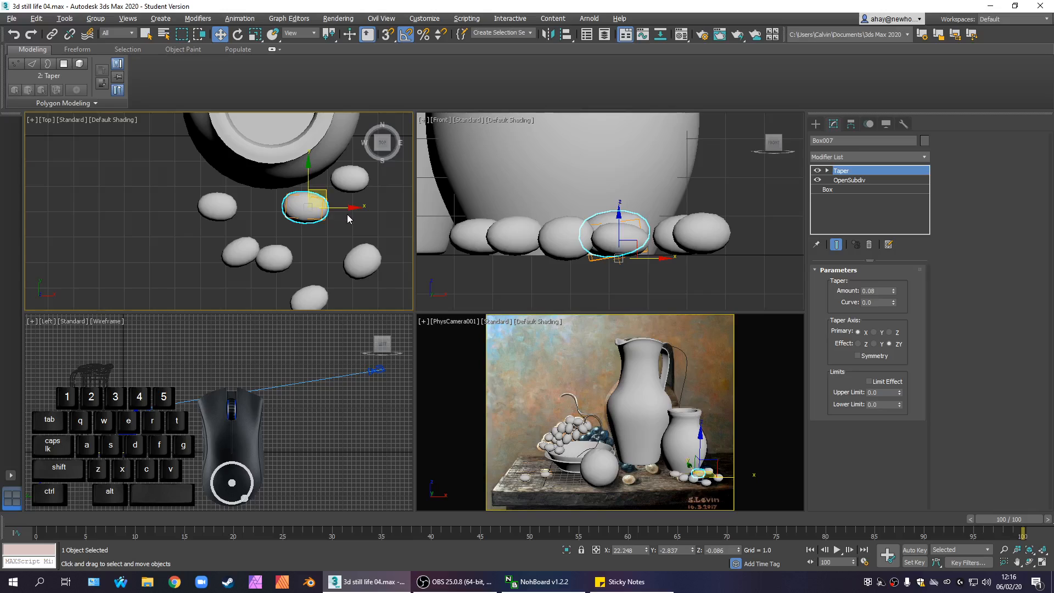
click(352, 212)
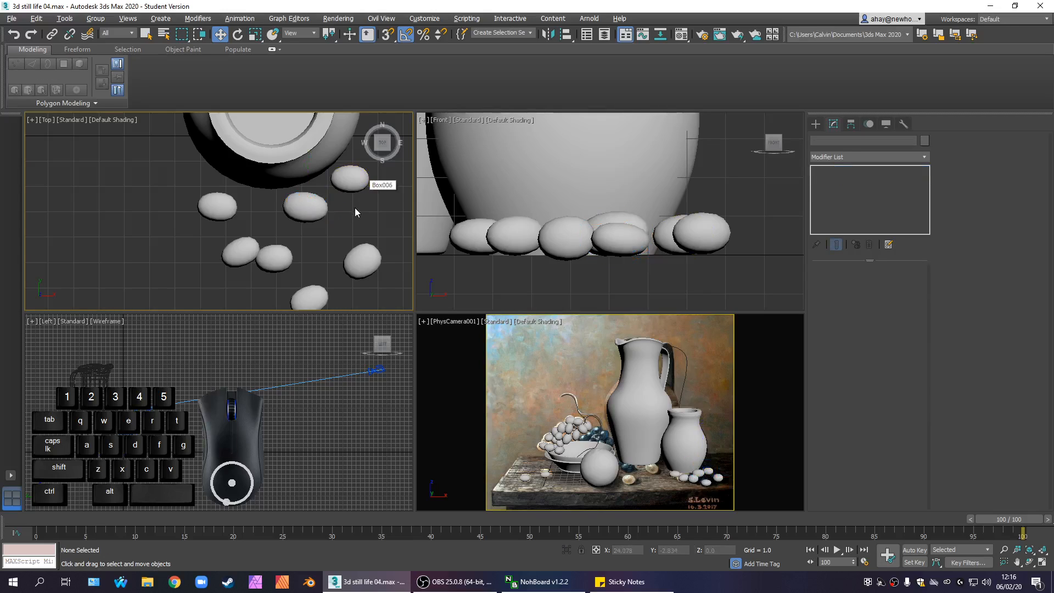
Clone grape Box007 as one independent copy beside it, at about X 24.06, Y -3.25
click(321, 199)
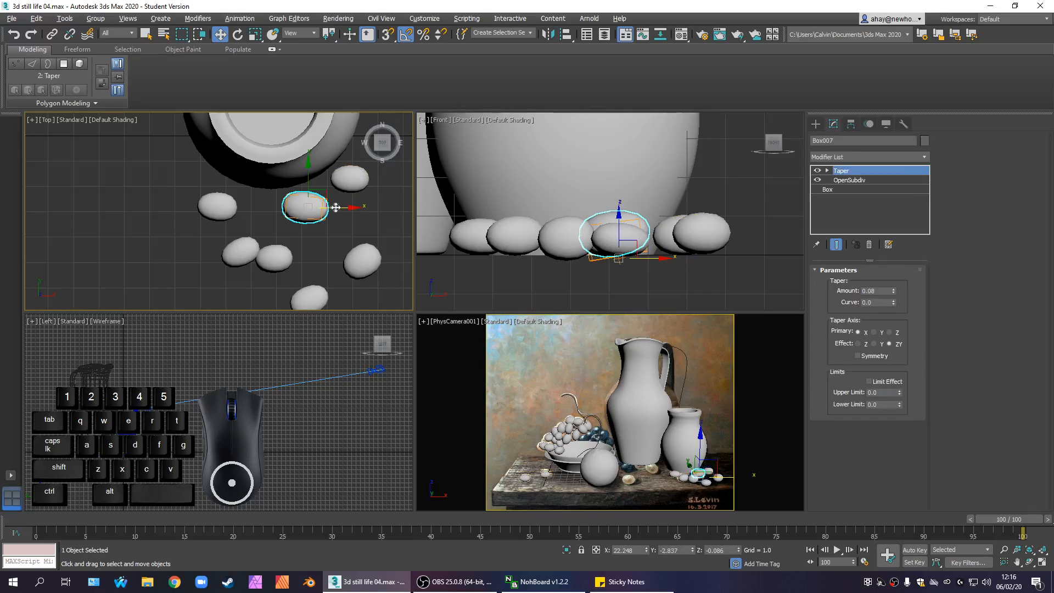
shift+drag(327, 195, 372, 205)
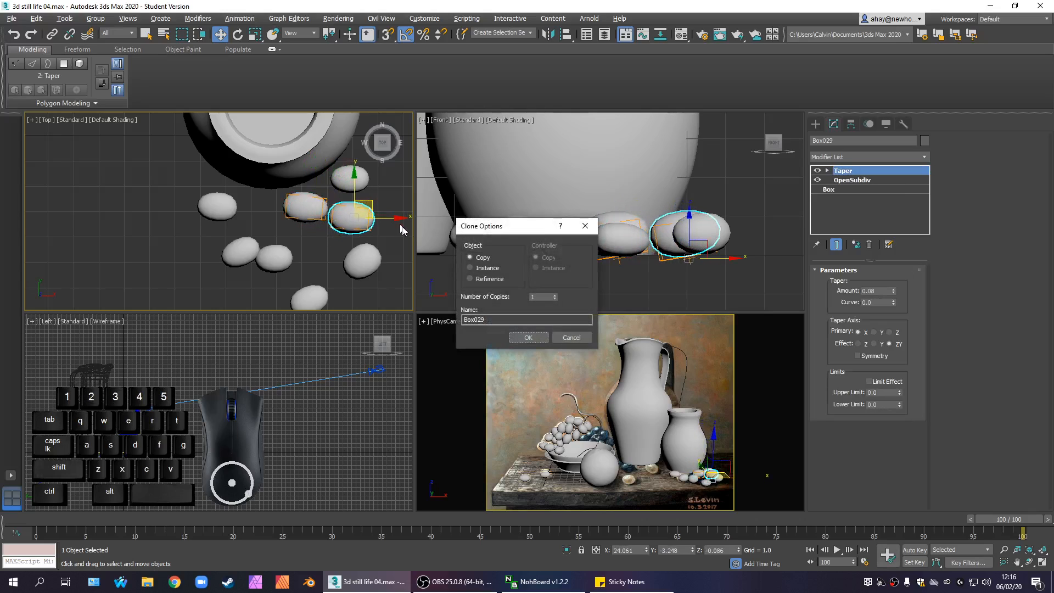
click(541, 334)
key(e)
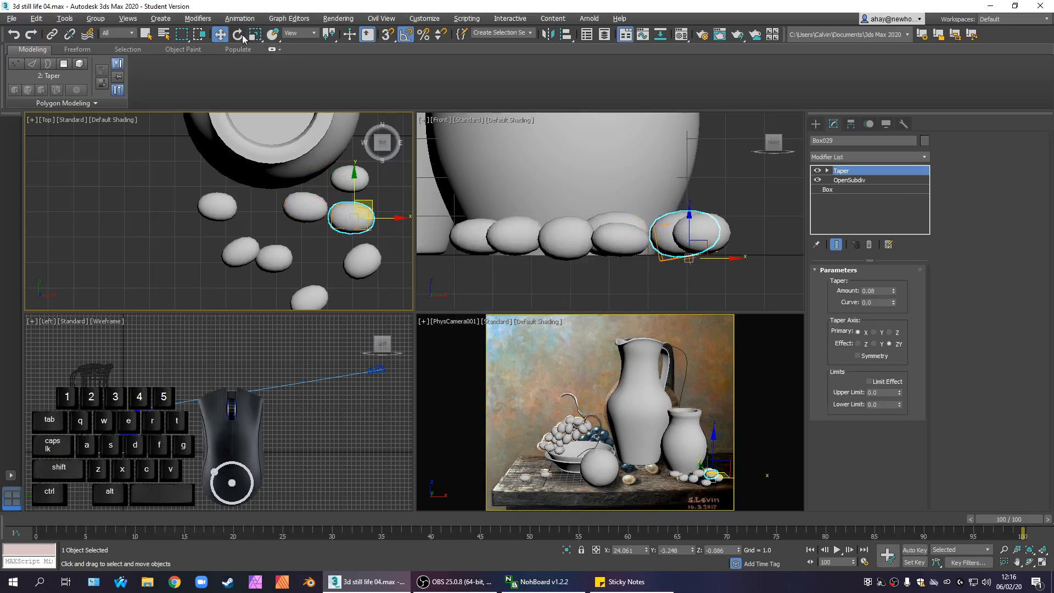
Rotate grape Box029 in the Top view and raise it in the Front view to about X 24.17, Z 0.07
mouse_move(386, 190)
mouse_down()
mouse_move(384, 247)
mouse_move(334, 313)
mouse_move(385, 144)
mouse_up()
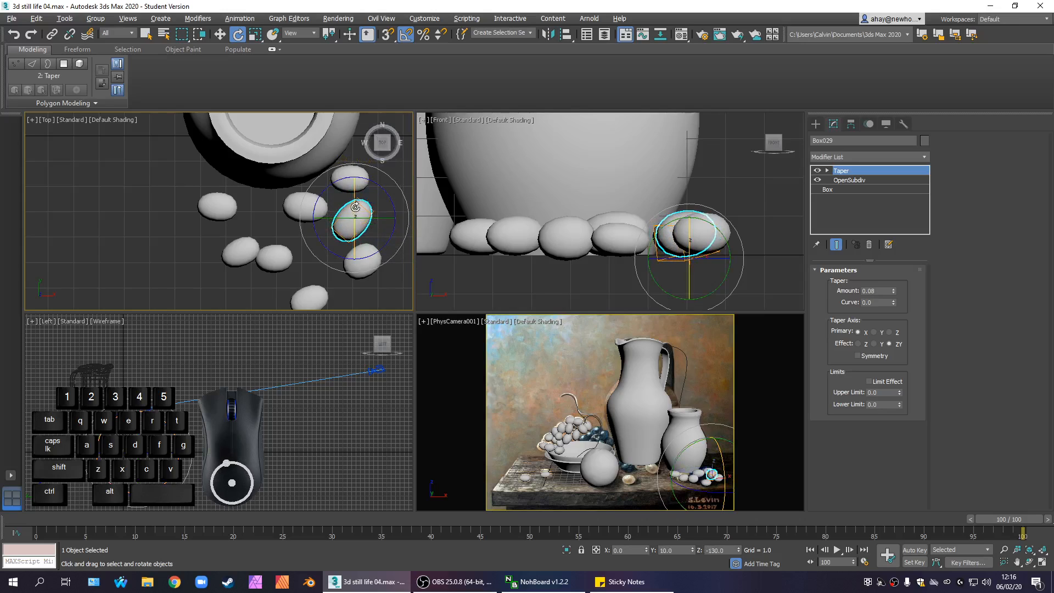
drag(355, 205, 356, 214)
drag(373, 218, 367, 217)
key(w)
right_click(636, 240)
drag(702, 241, 707, 234)
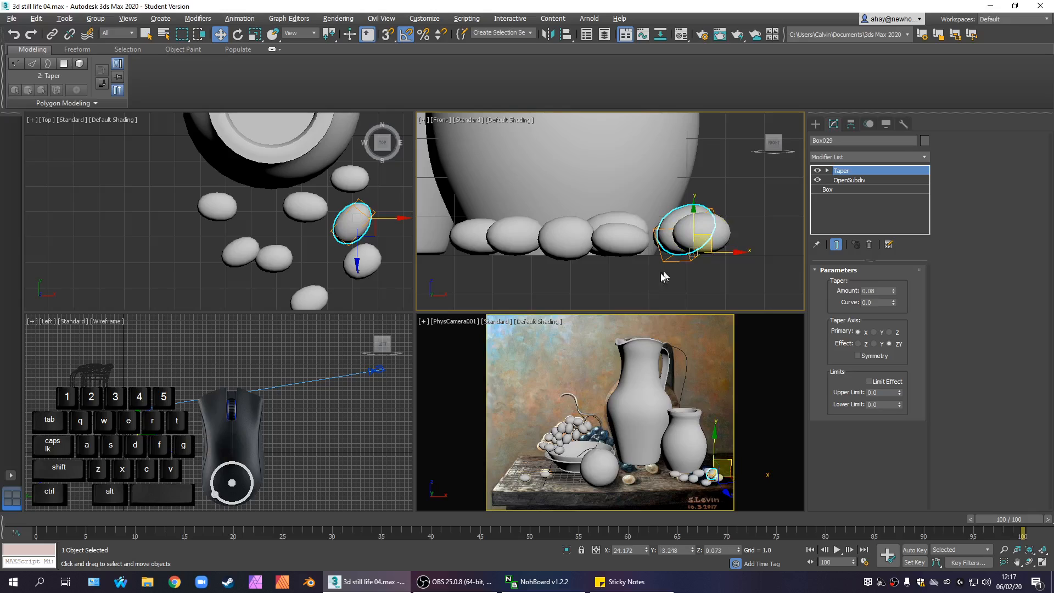
click(627, 283)
Nudge grape Box003 slightly along the positive X axis in the Top view
click(298, 248)
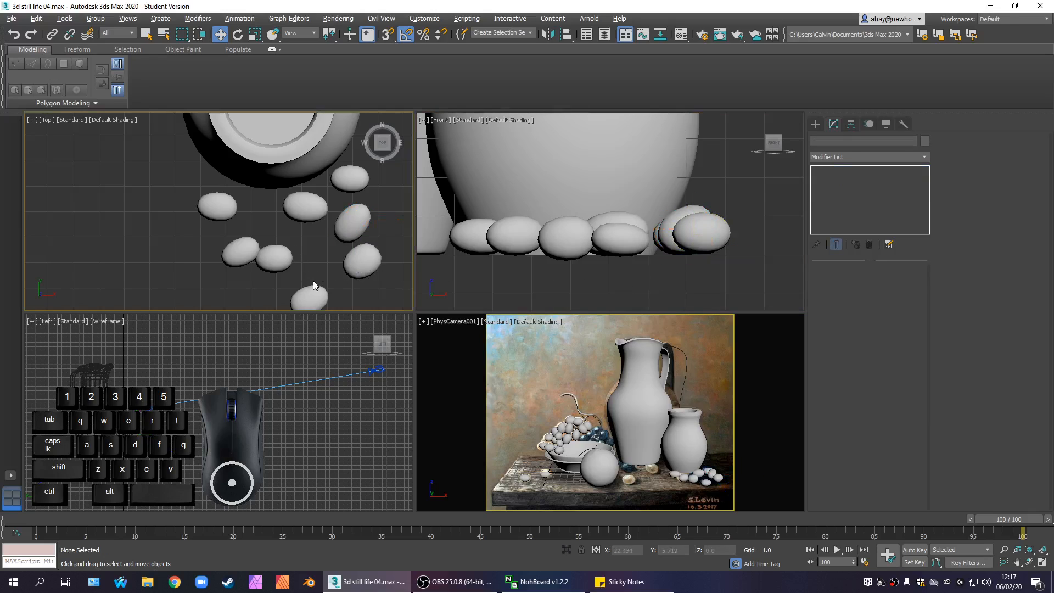
click(284, 256)
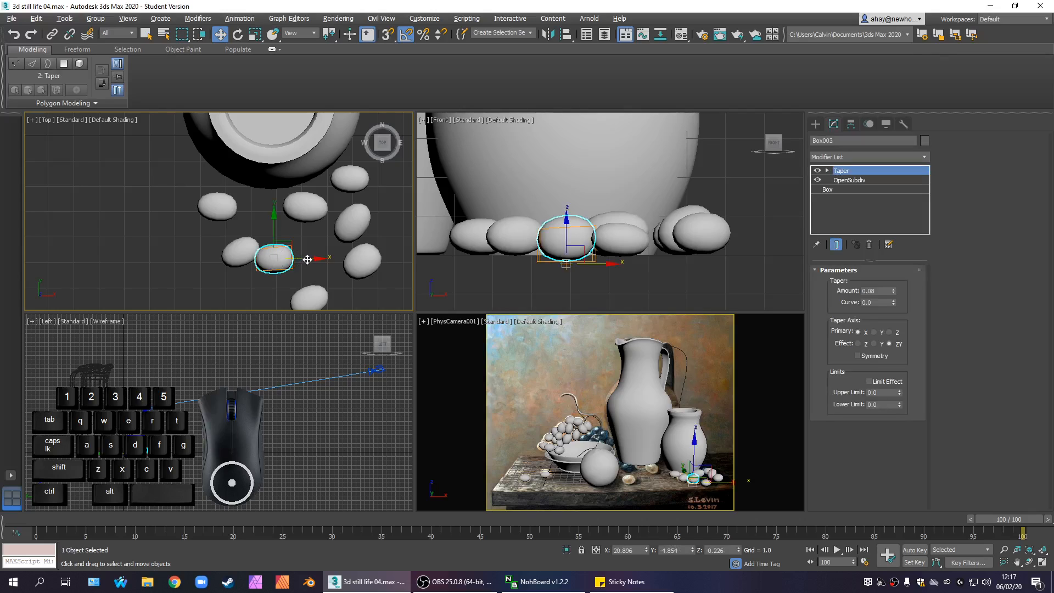
drag(310, 262, 313, 261)
click(334, 277)
Clone grape Box007 as one independent copy at about X 22.89, Y -4.83, and rotate the copy to about 125 degrees around Z
click(305, 214)
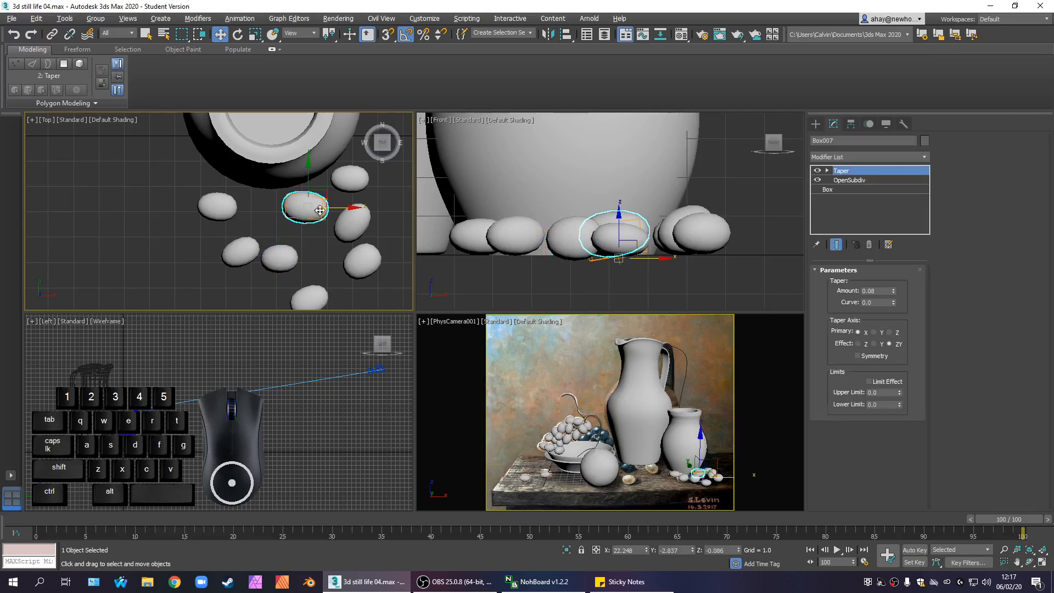
shift+drag(327, 190, 345, 242)
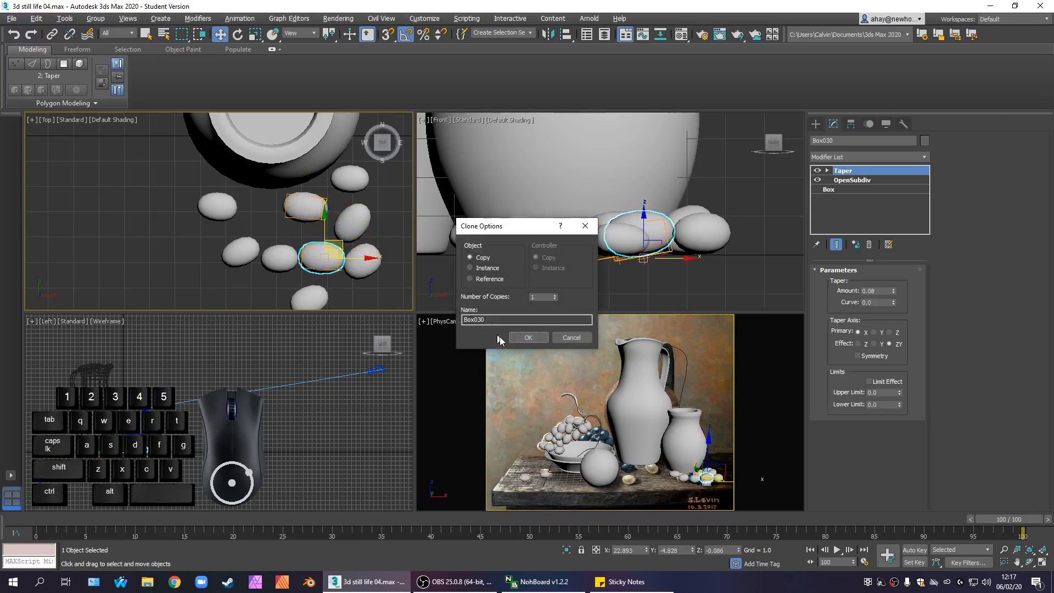
click(529, 339)
key(e)
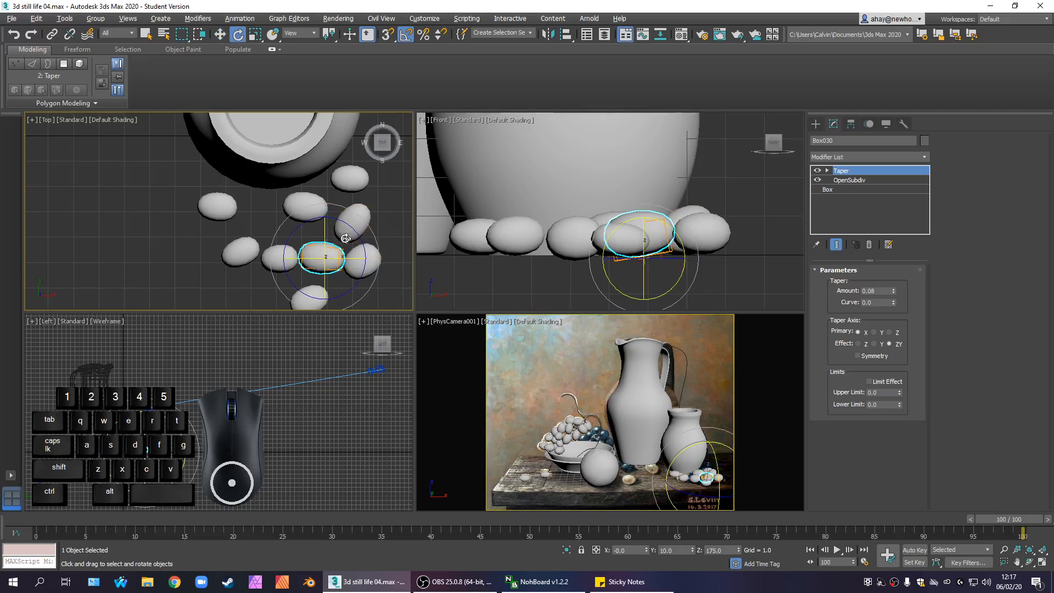
drag(359, 247, 364, 260)
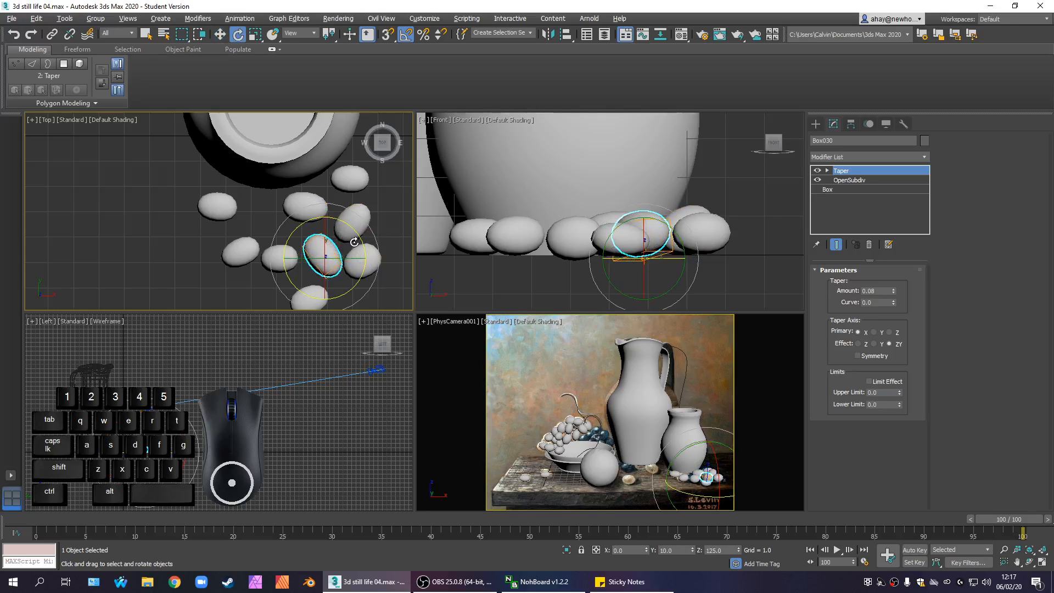
click(391, 280)
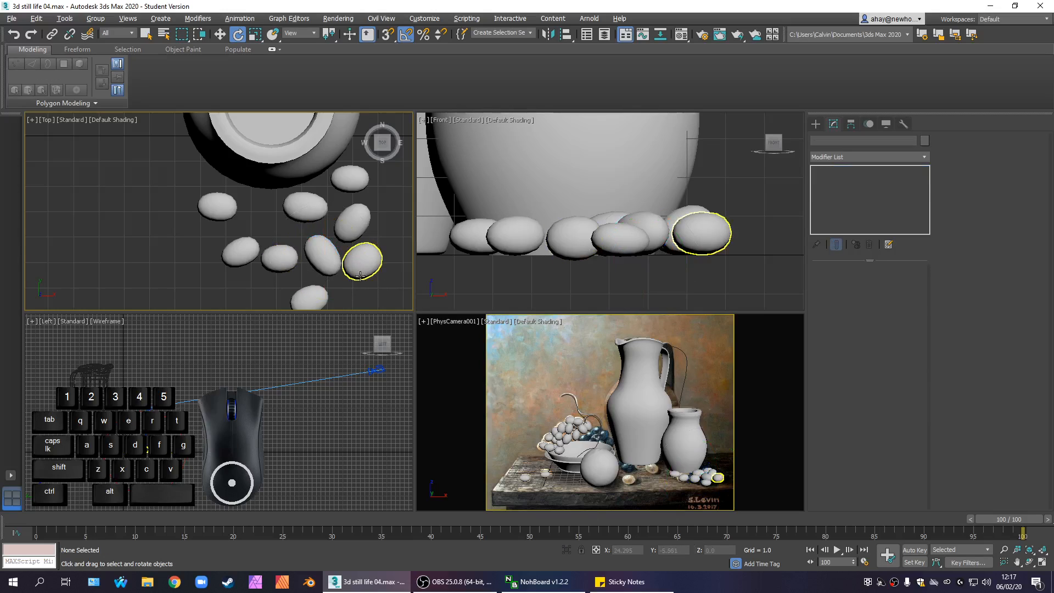
Clone grape Box003 as one independent copy and raise it above the other grapes to about X 23.13, Y -3.55, Z 0.87
click(373, 279)
key(w)
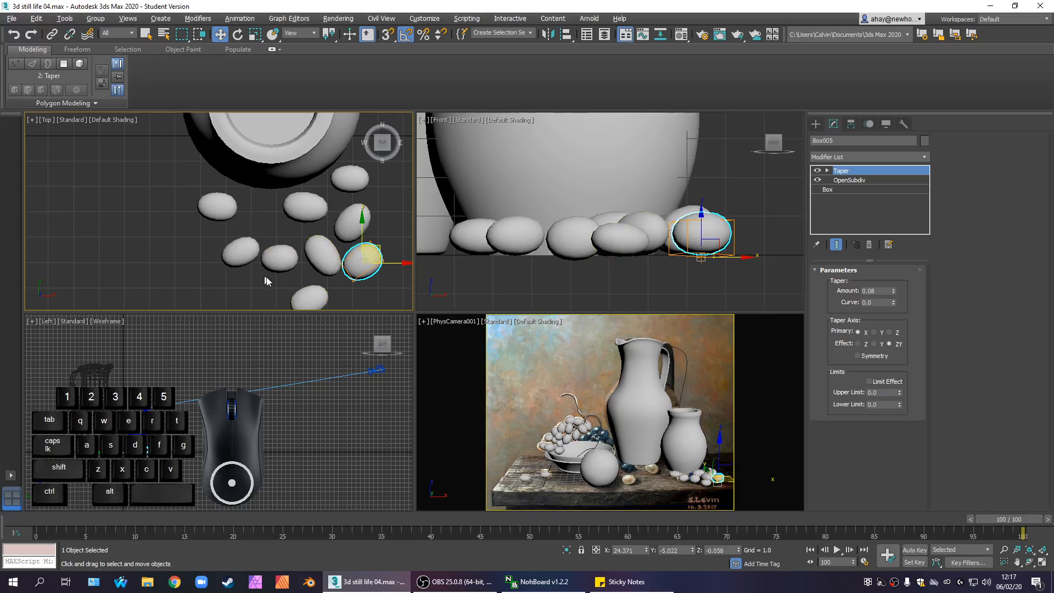
click(279, 258)
shift+drag(307, 243, 359, 211)
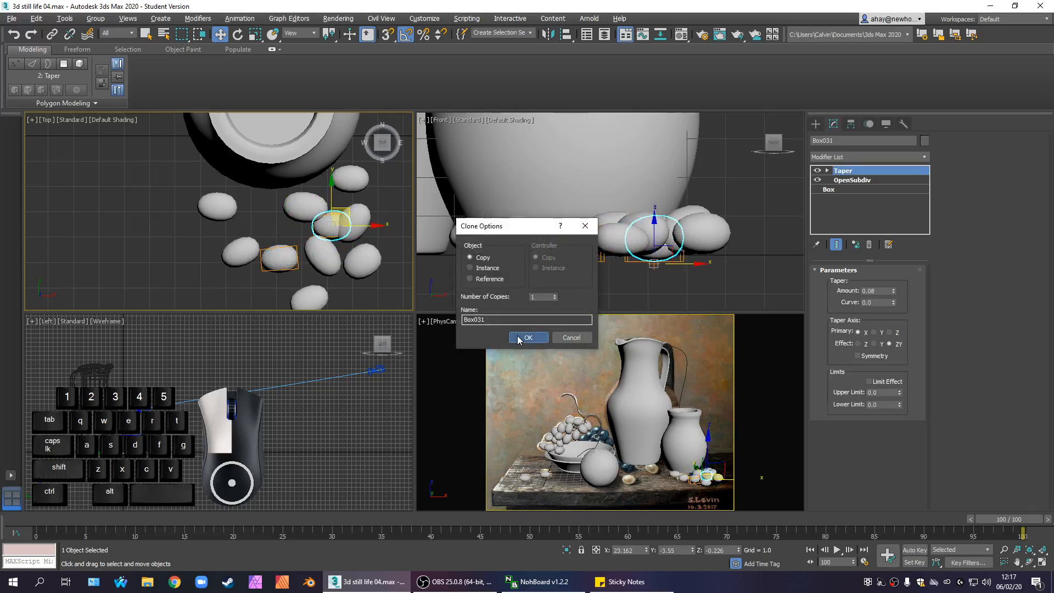
click(527, 337)
drag(665, 242, 664, 201)
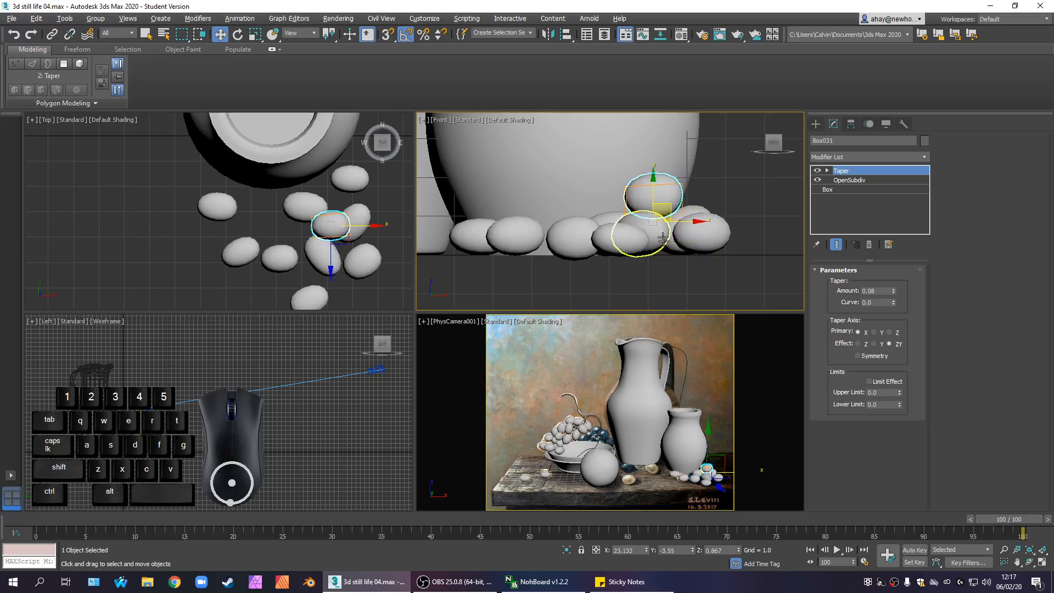
click(669, 279)
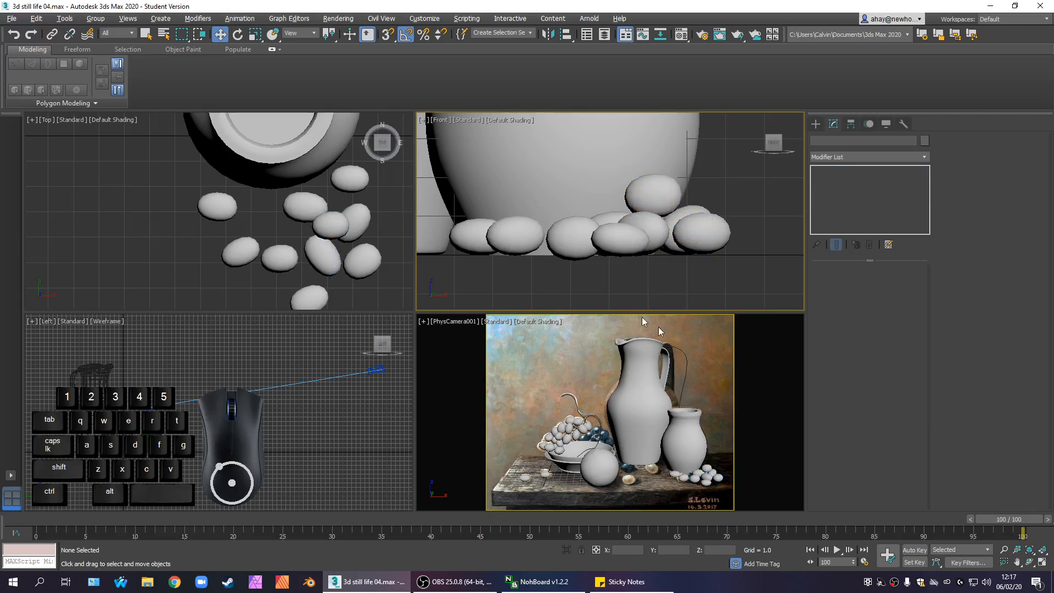
Reposition the raised grape Box031 over the neighbouring grapes at about X 23.71, Y -4.31, Z 0.74
click(341, 228)
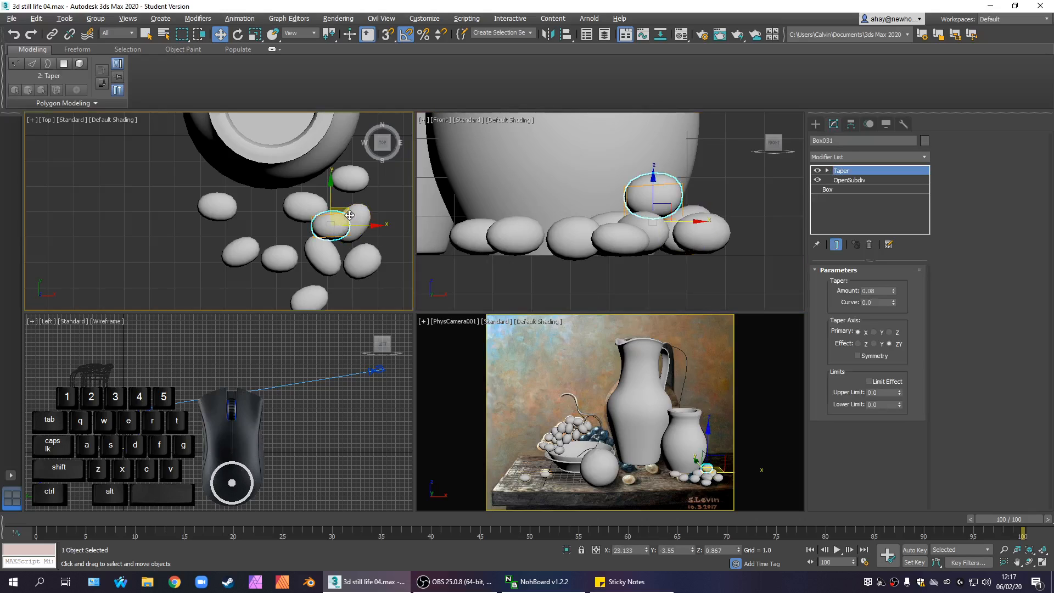
drag(349, 215, 364, 235)
middle_click(717, 445)
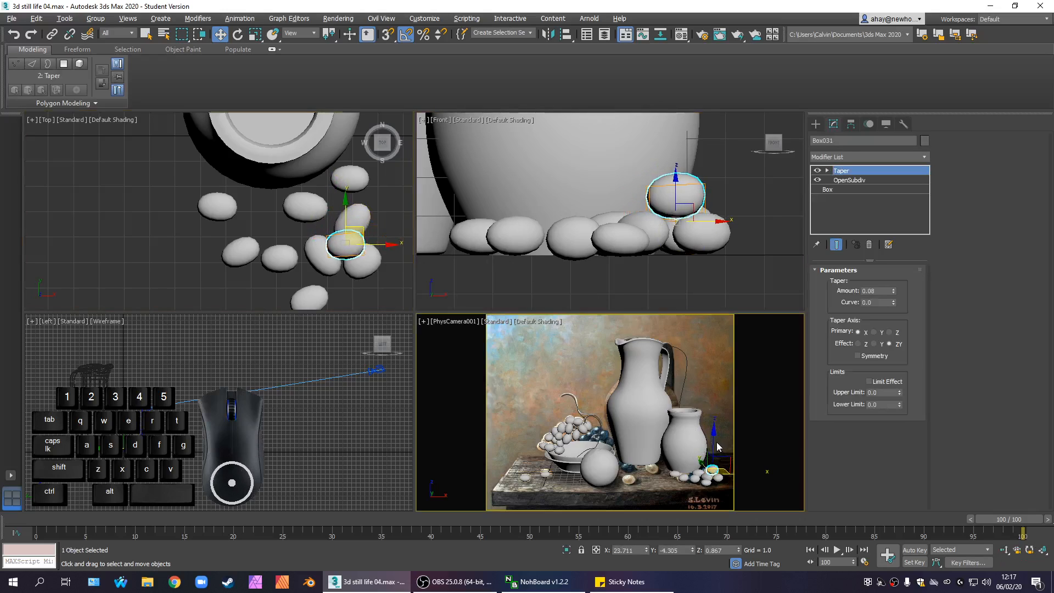
drag(714, 442, 707, 442)
click(357, 446)
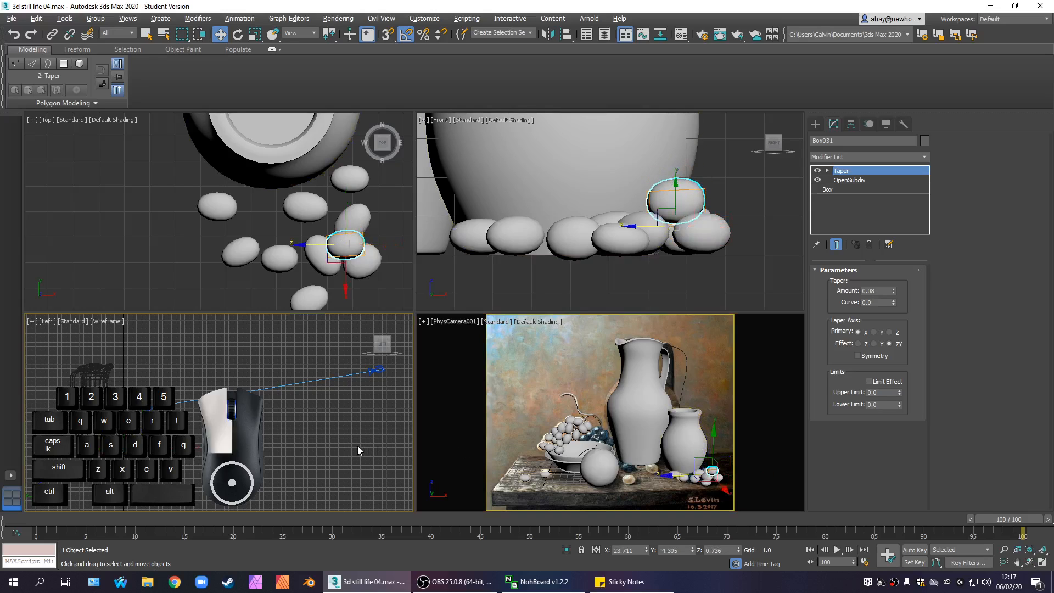
Maximize the camera view and nudge the rearmost grape beside the small jar to match the painting
right_click(688, 414)
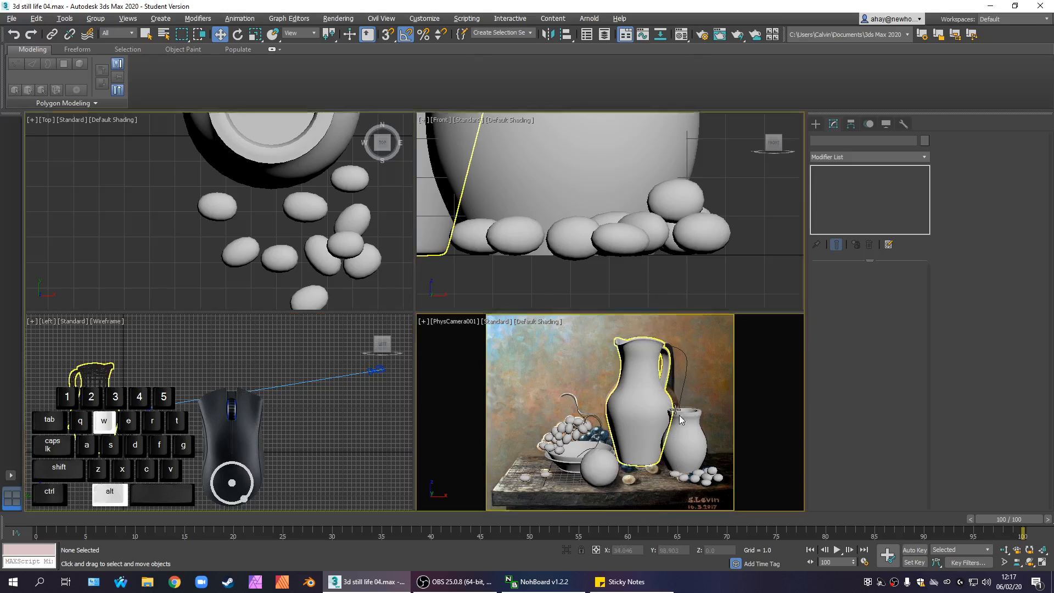
key(alt+w)
click(622, 433)
drag(636, 427, 635, 426)
click(628, 347)
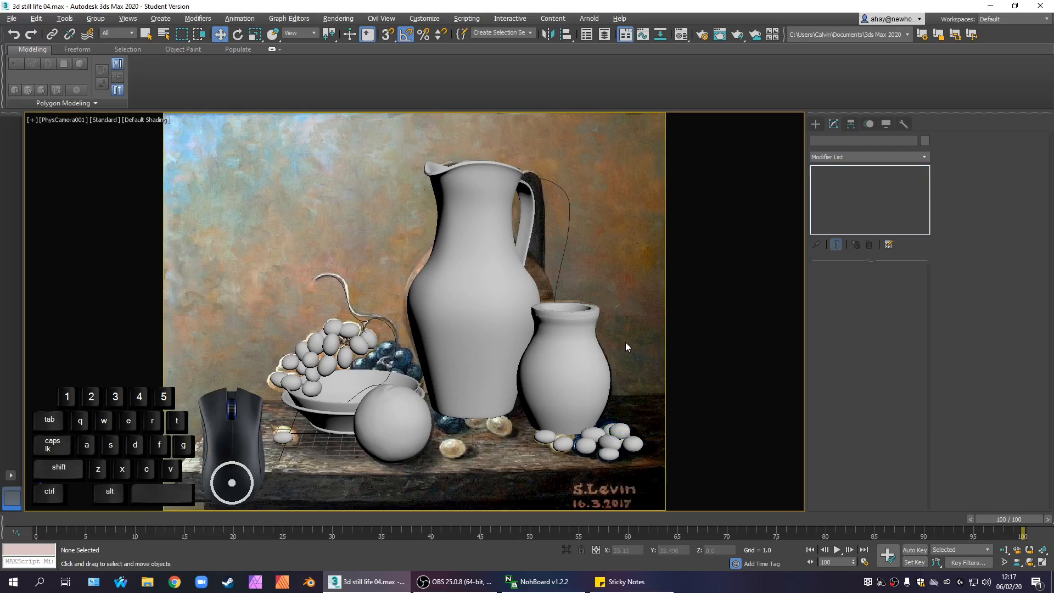
click(631, 429)
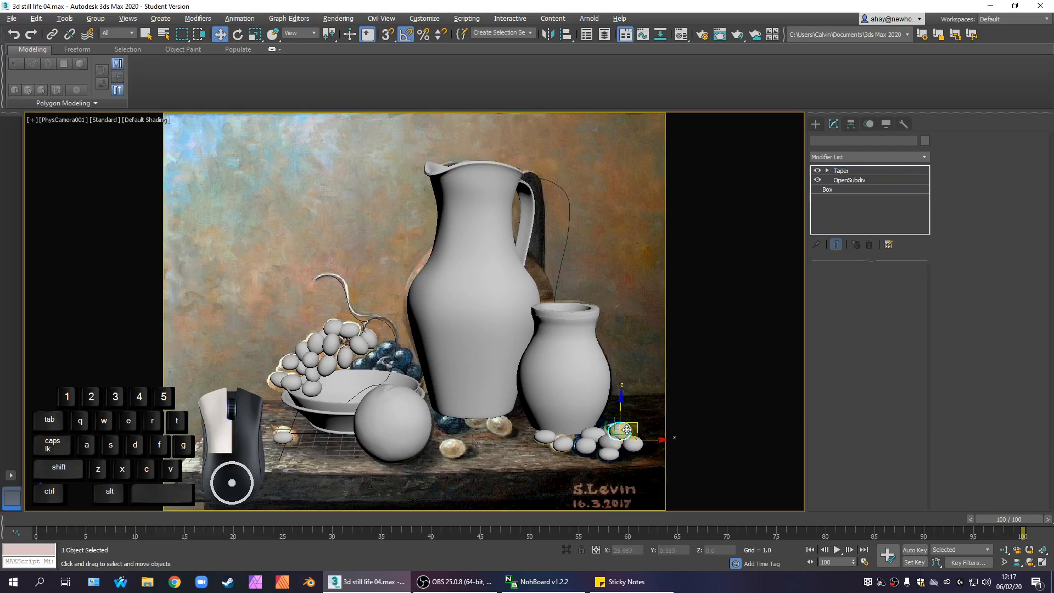
drag(638, 422, 635, 406)
click(635, 407)
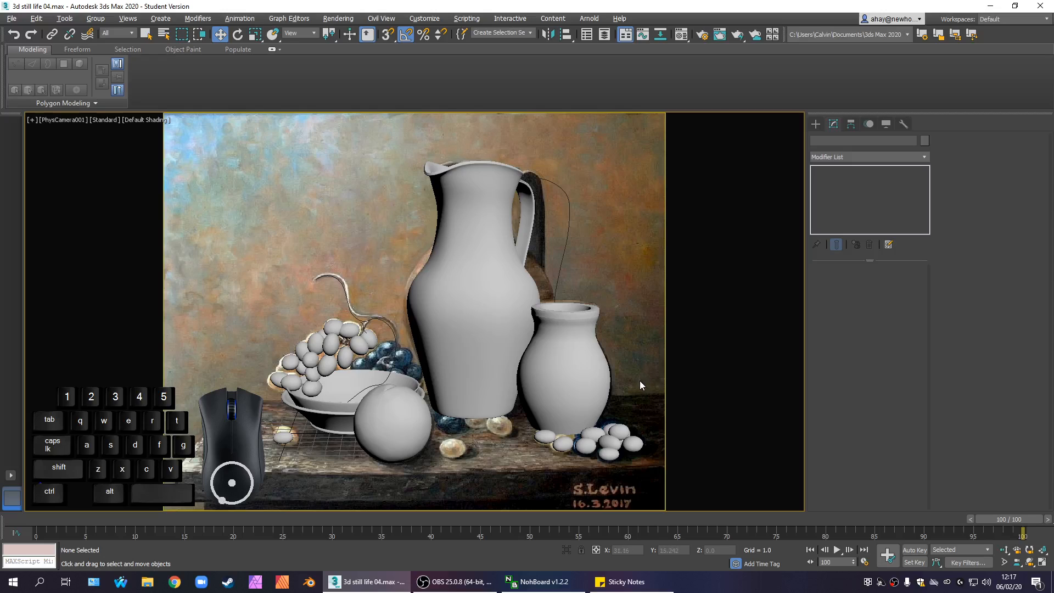
Shift the outermost grape on the far side of the small jar slightly inward toward the cluster in the camera view
click(634, 443)
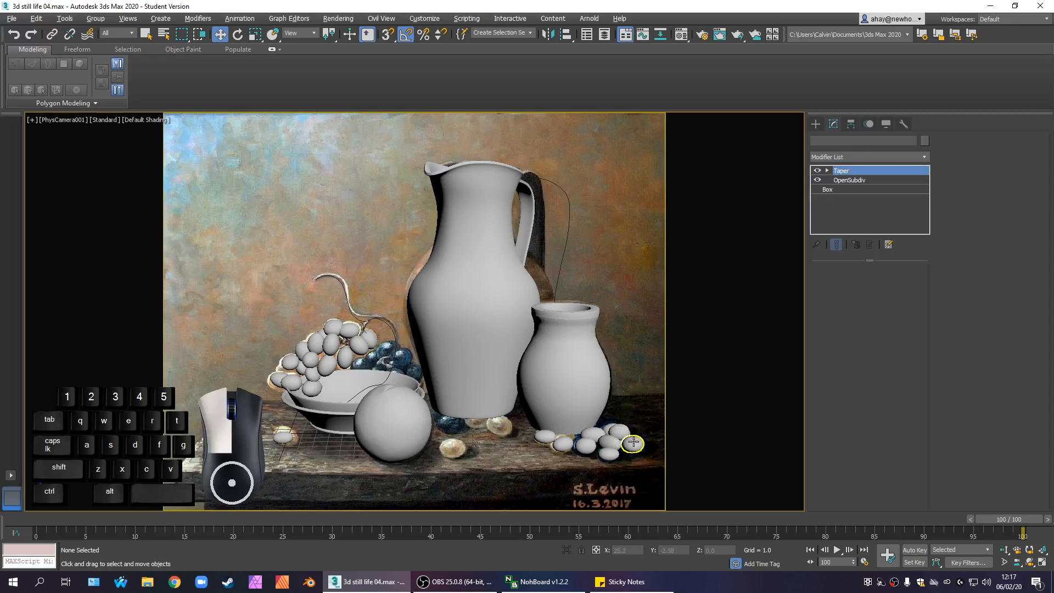
drag(658, 453, 637, 451)
click(644, 424)
click(610, 443)
click(634, 380)
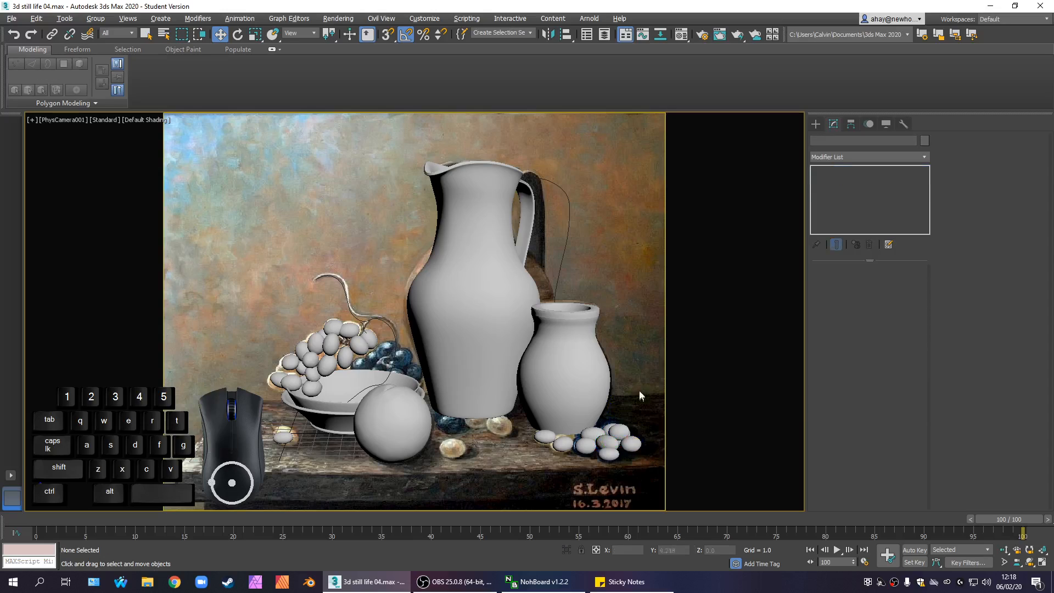
Select grape Box008 in front of the small jar
click(561, 442)
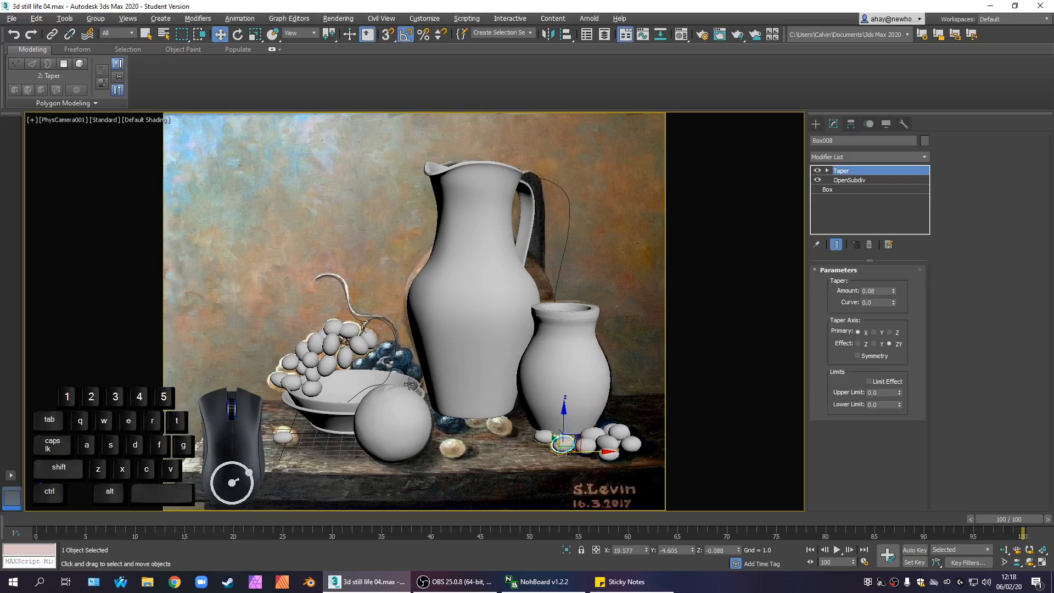